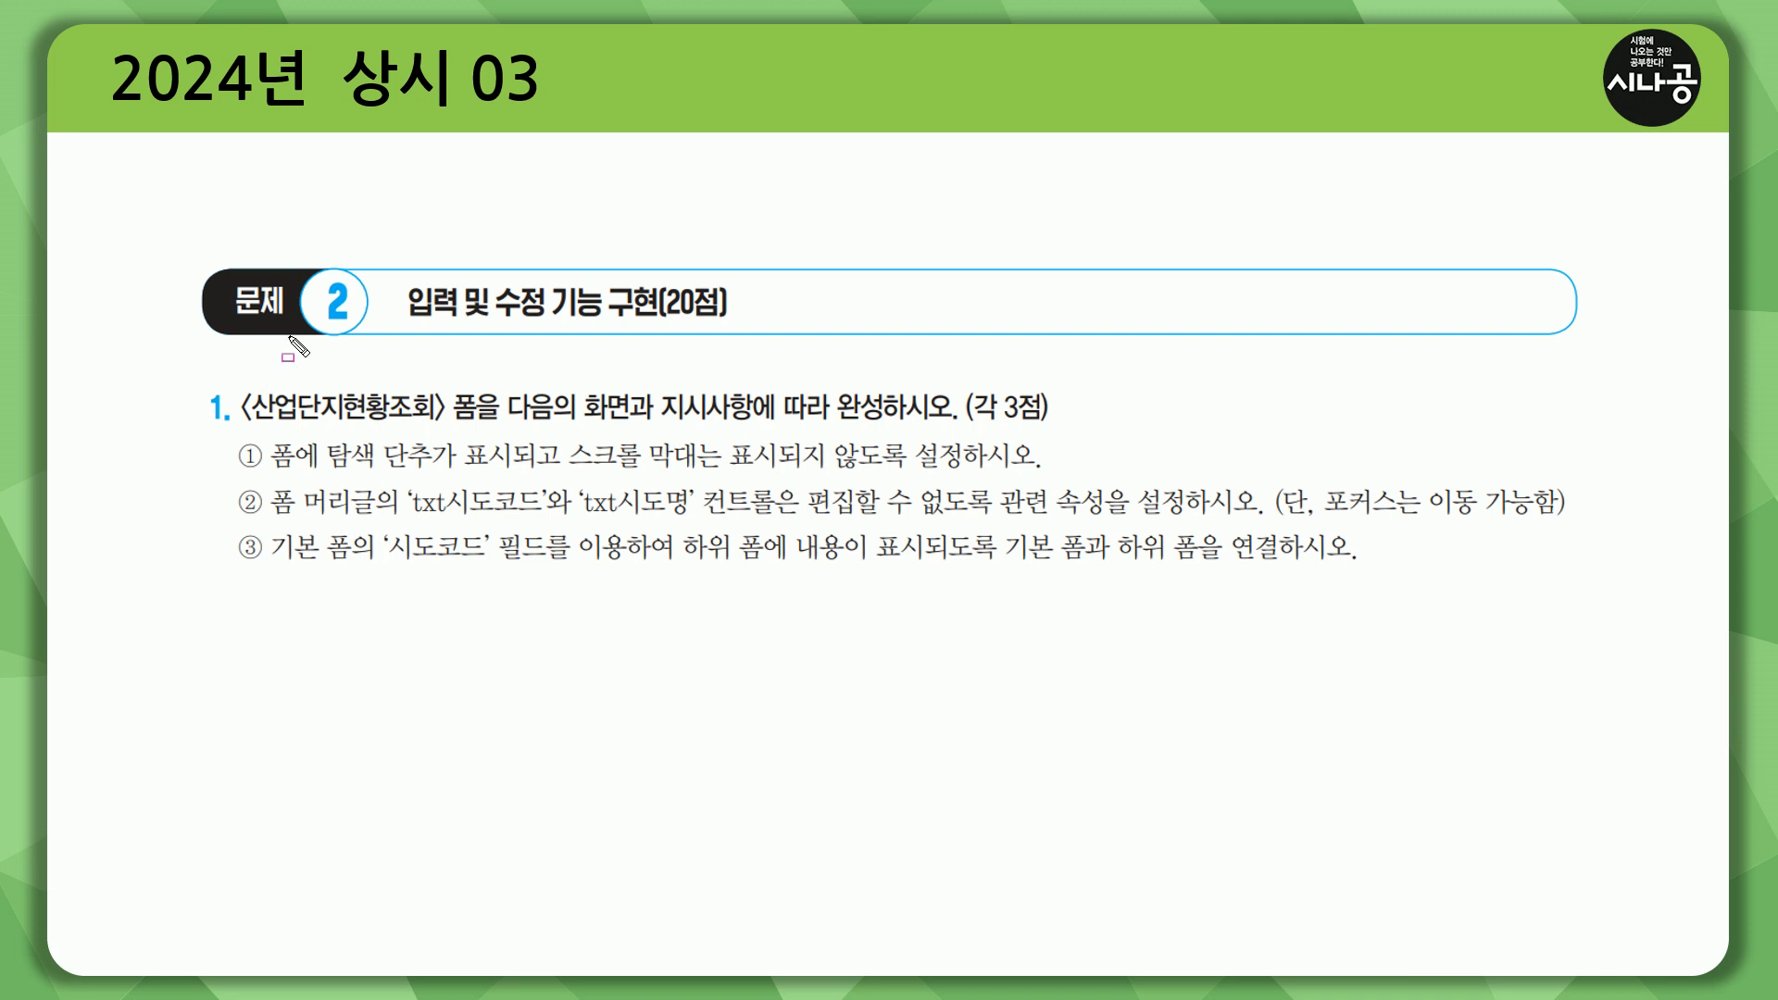
pyautogui.moveTo(398, 326)
pyautogui.mouseDown()
pyautogui.moveTo(657, 326)
pyautogui.moveTo(674, 296)
pyautogui.moveTo(677, 321)
pyautogui.moveTo(733, 326)
pyautogui.mouseUp()
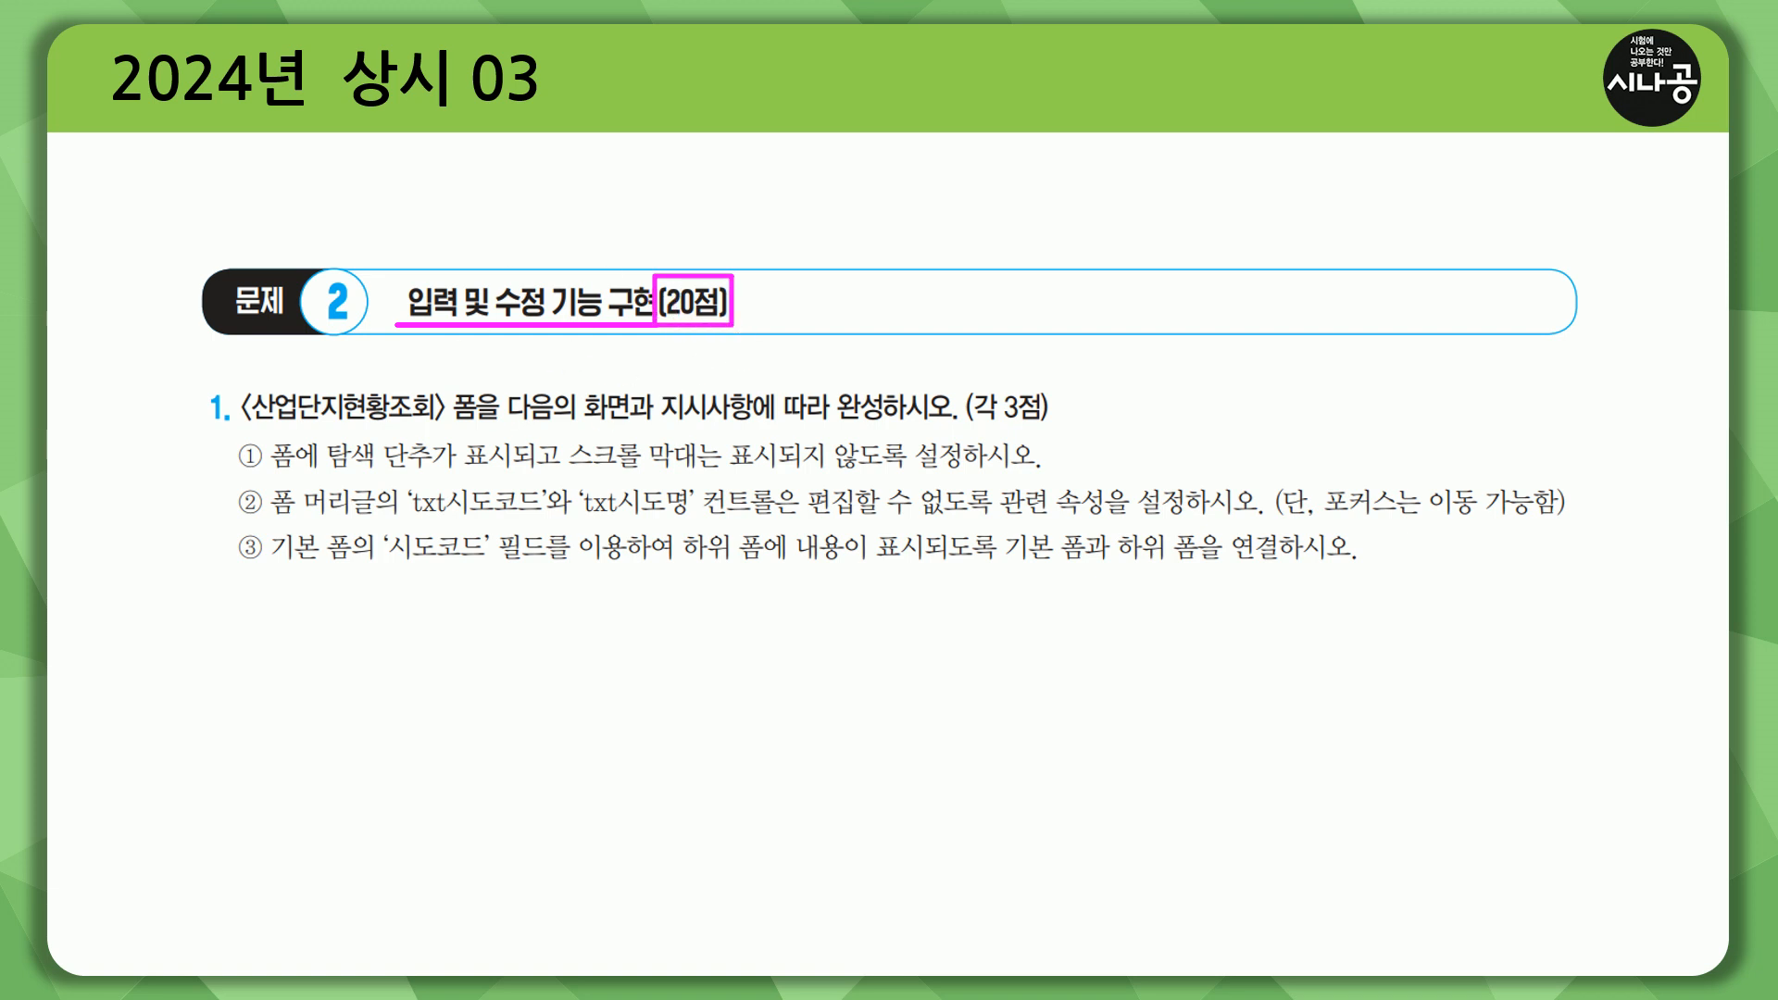
pyautogui.press('e')
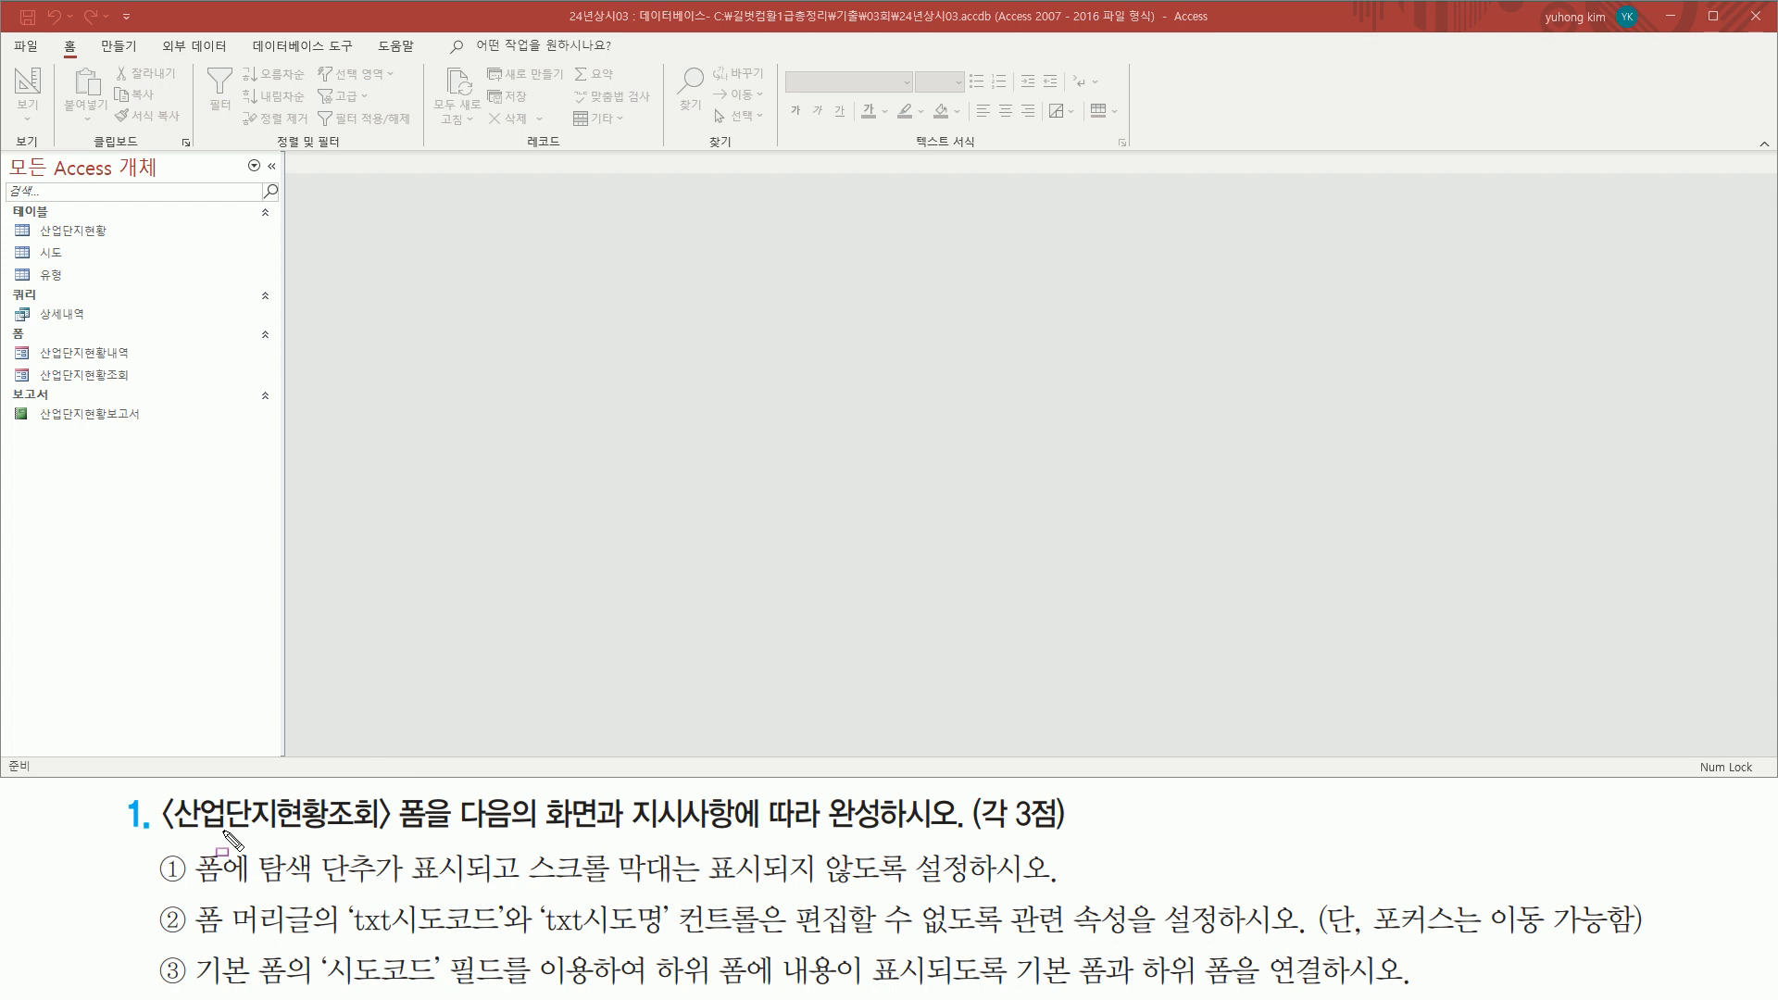
pyautogui.moveTo(164, 834)
pyautogui.mouseDown()
pyautogui.moveTo(407, 837)
pyautogui.moveTo(430, 794)
pyautogui.mouseUp()
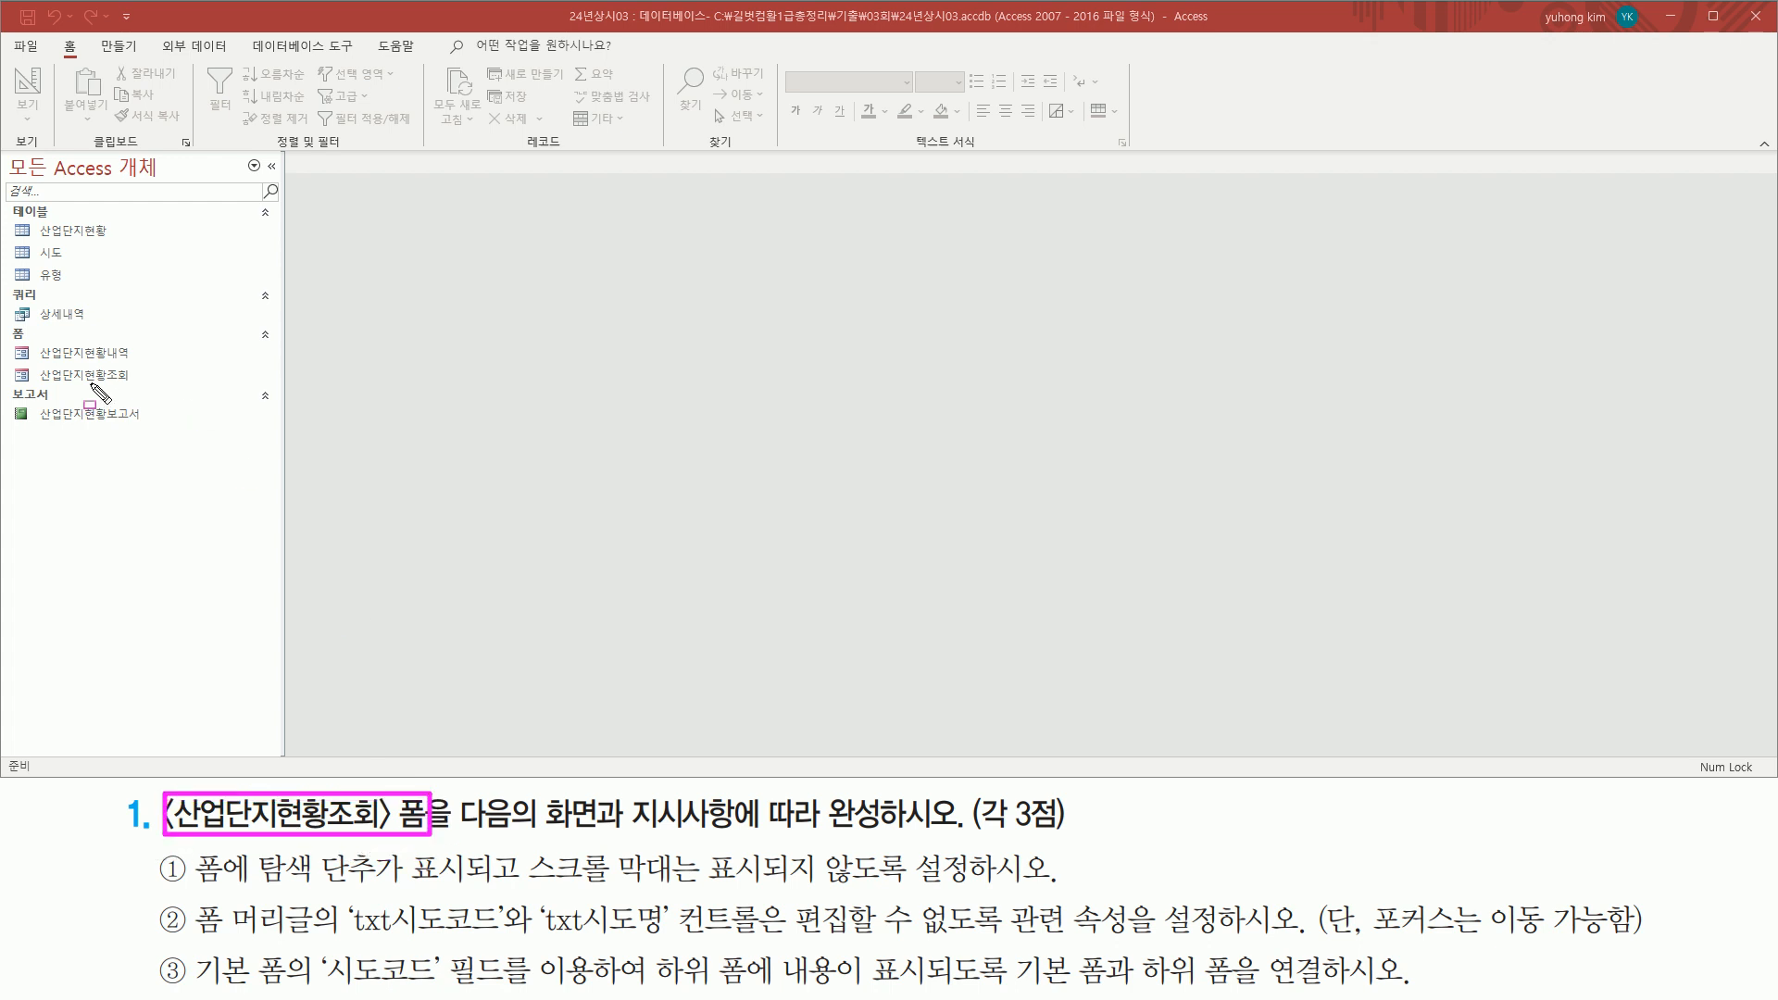
pyautogui.moveTo(28, 369); pyautogui.dragTo(148, 389)
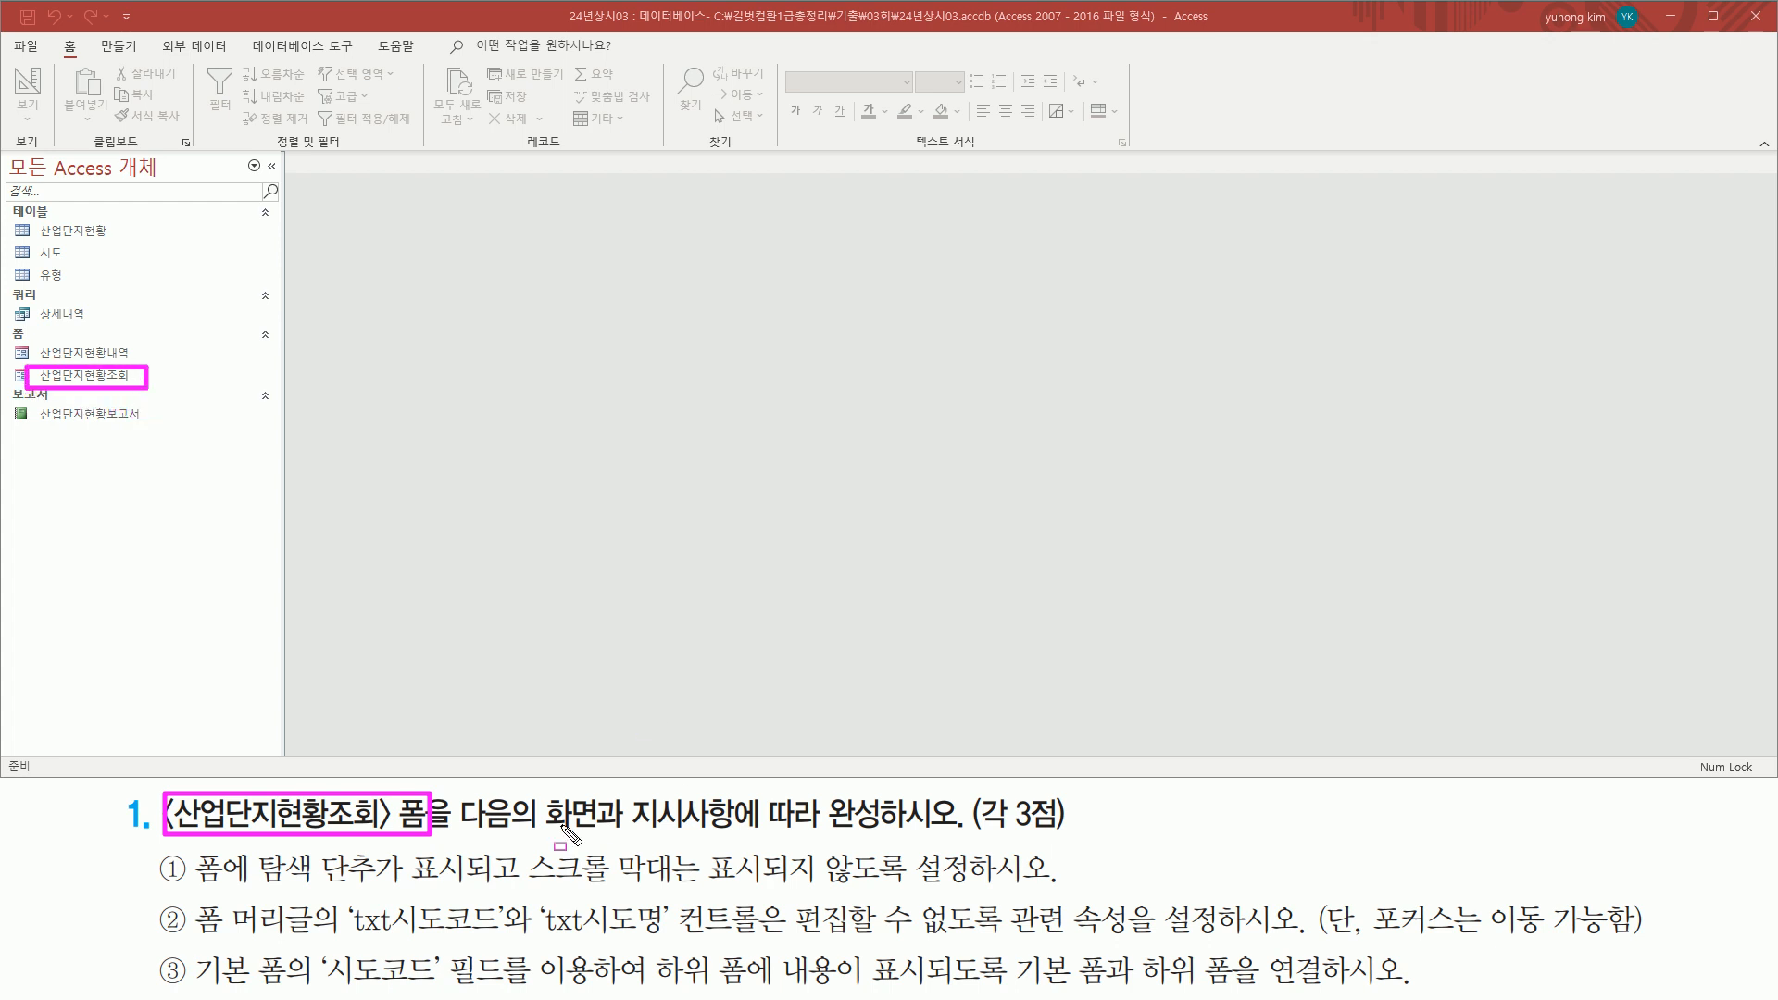
pyautogui.moveTo(539, 834); pyautogui.dragTo(981, 836)
pyautogui.press('Escape')
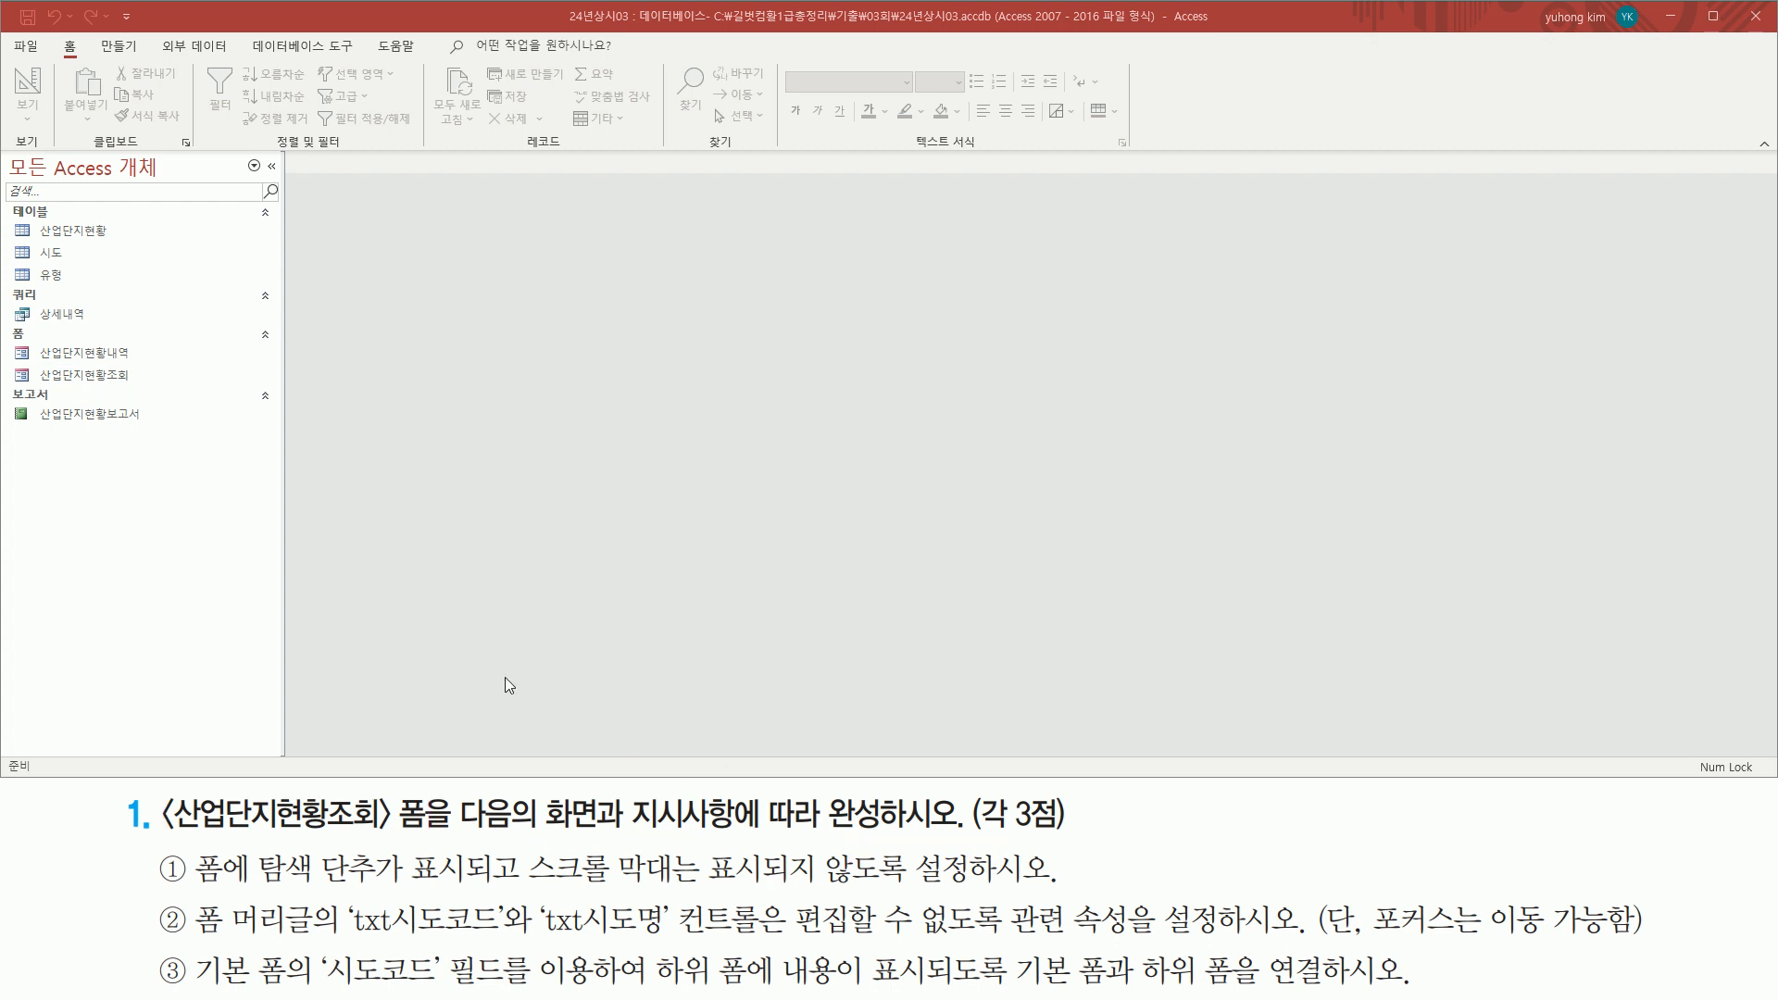
# Step: Open the 산업단지현황조회 form in Design View
pyautogui.click(110, 377)
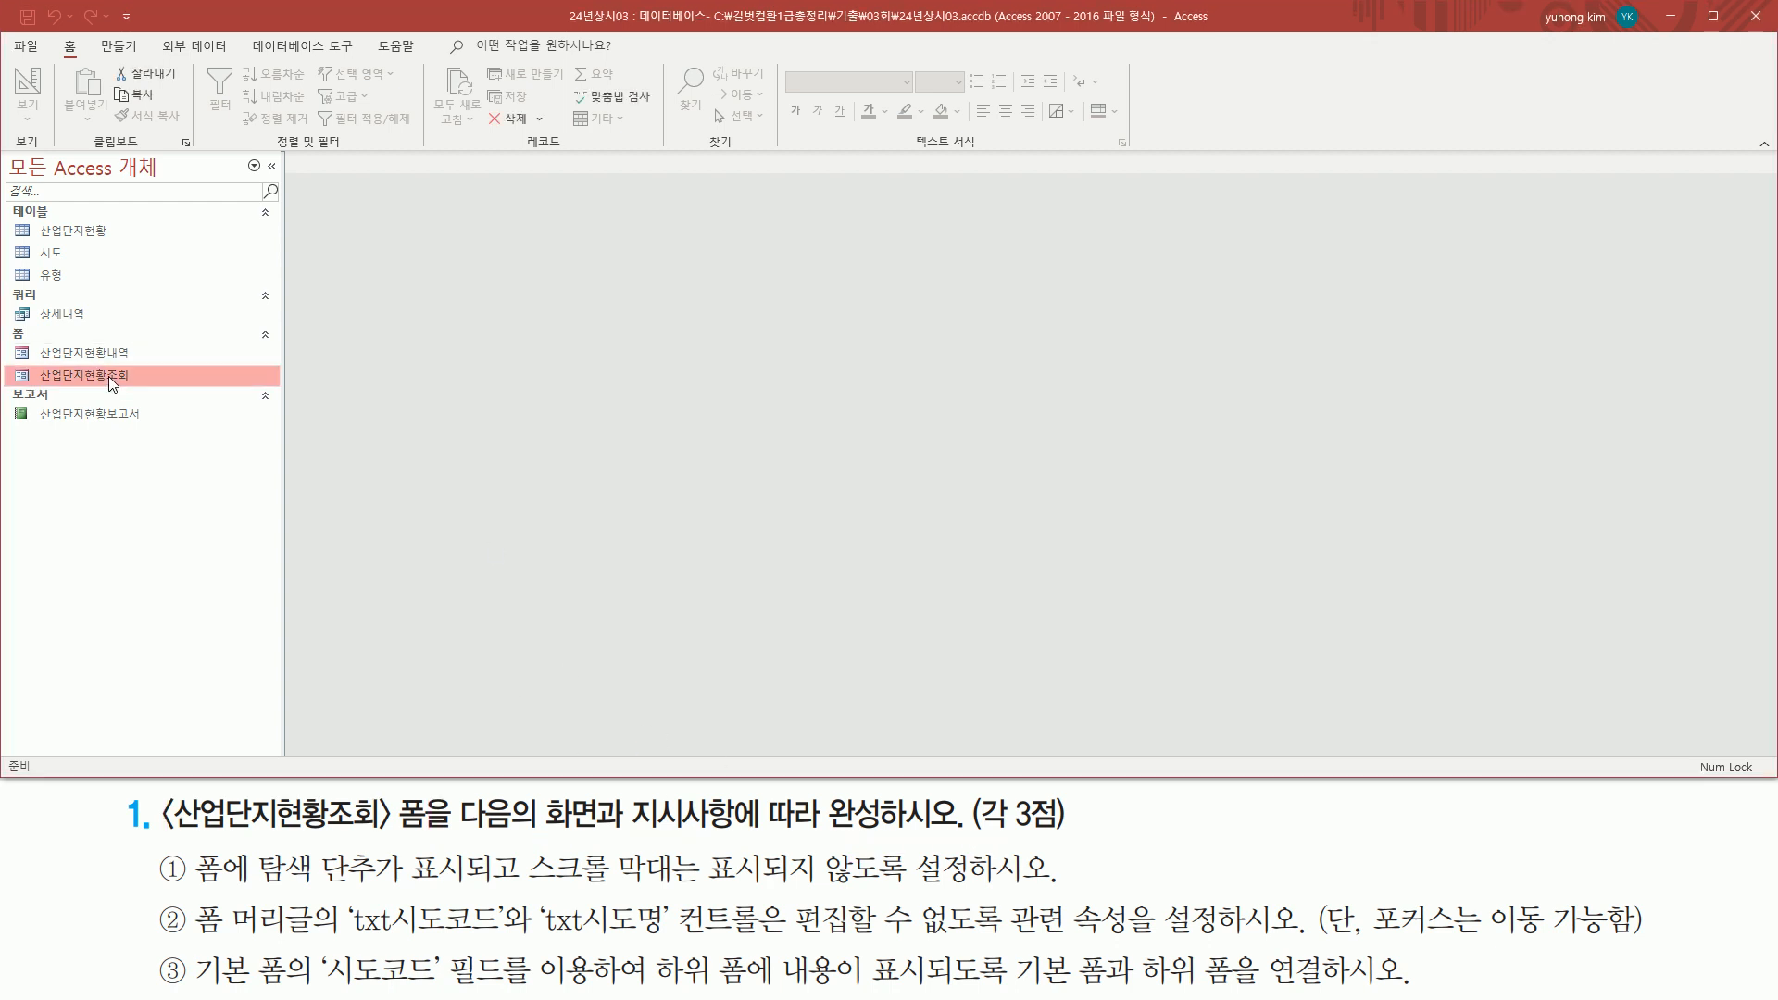
pyautogui.rightClick(110, 378)
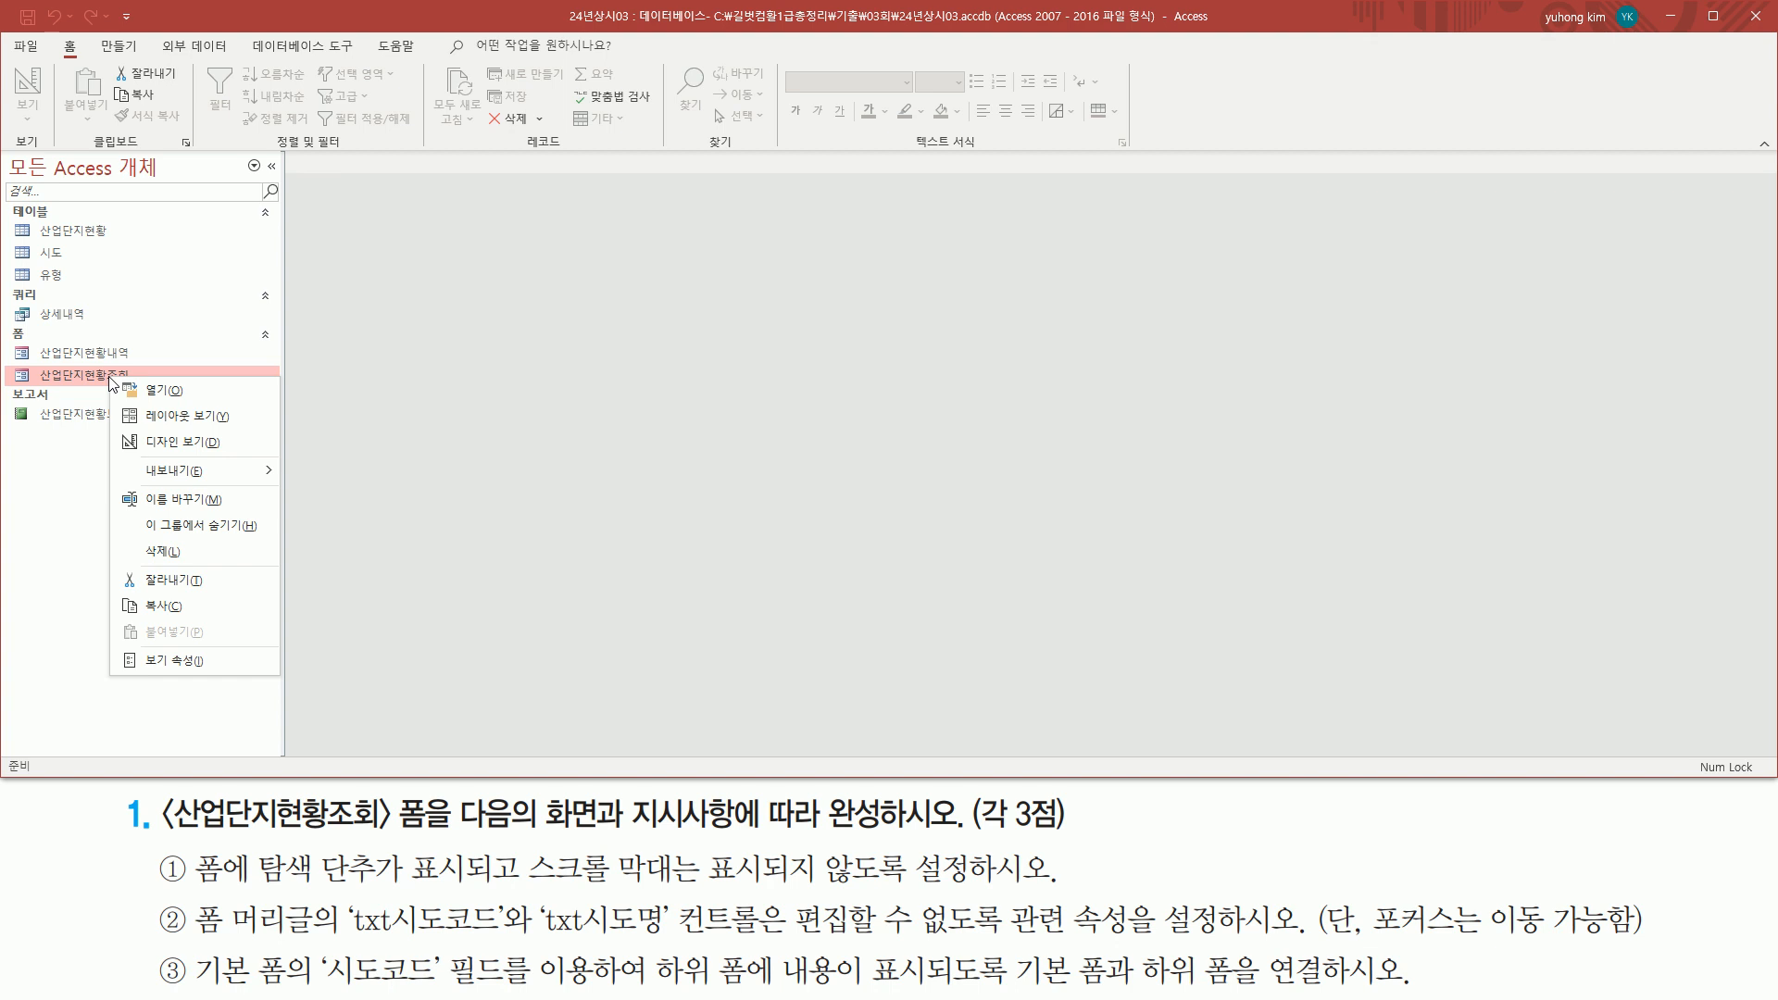
pyautogui.click(156, 446)
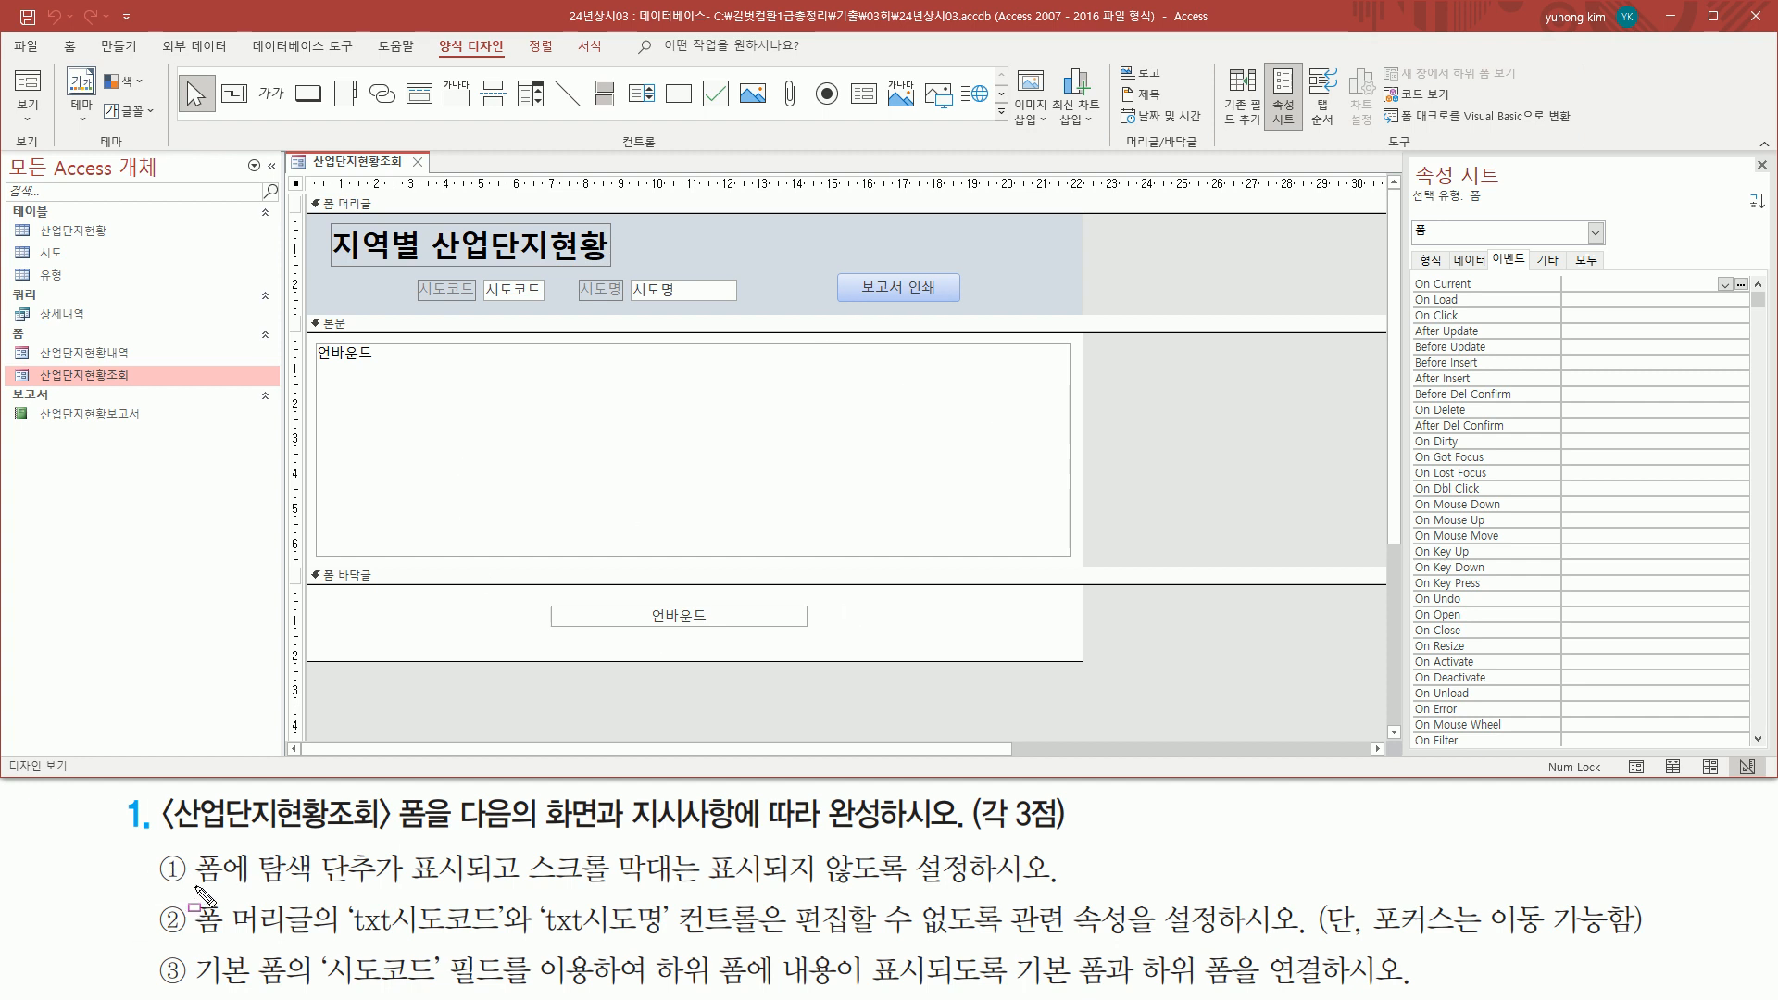
pyautogui.moveTo(194, 845)
pyautogui.mouseDown()
pyautogui.moveTo(221, 891)
pyautogui.moveTo(957, 885)
pyautogui.mouseUp()
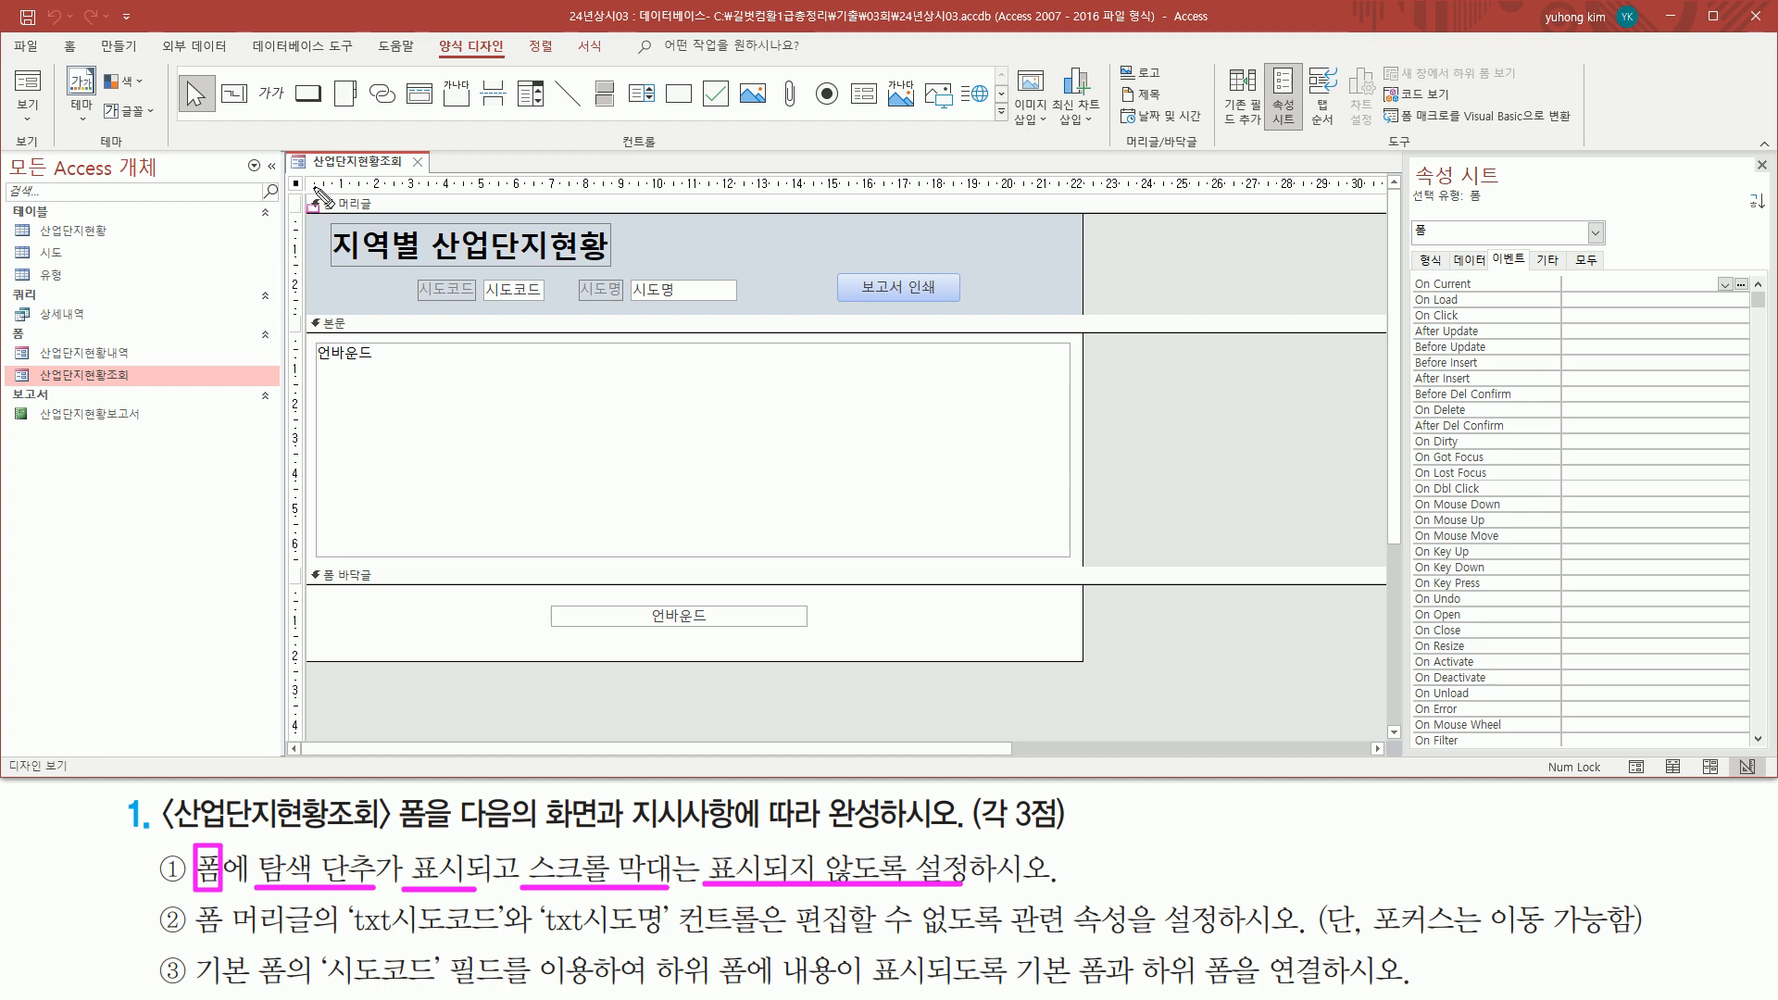
pyautogui.moveTo(308, 185); pyautogui.dragTo(655, 184)
pyautogui.moveTo(293, 197); pyautogui.dragTo(293, 287)
pyautogui.moveTo(290, 195); pyautogui.dragTo(302, 194)
pyautogui.press('Escape')
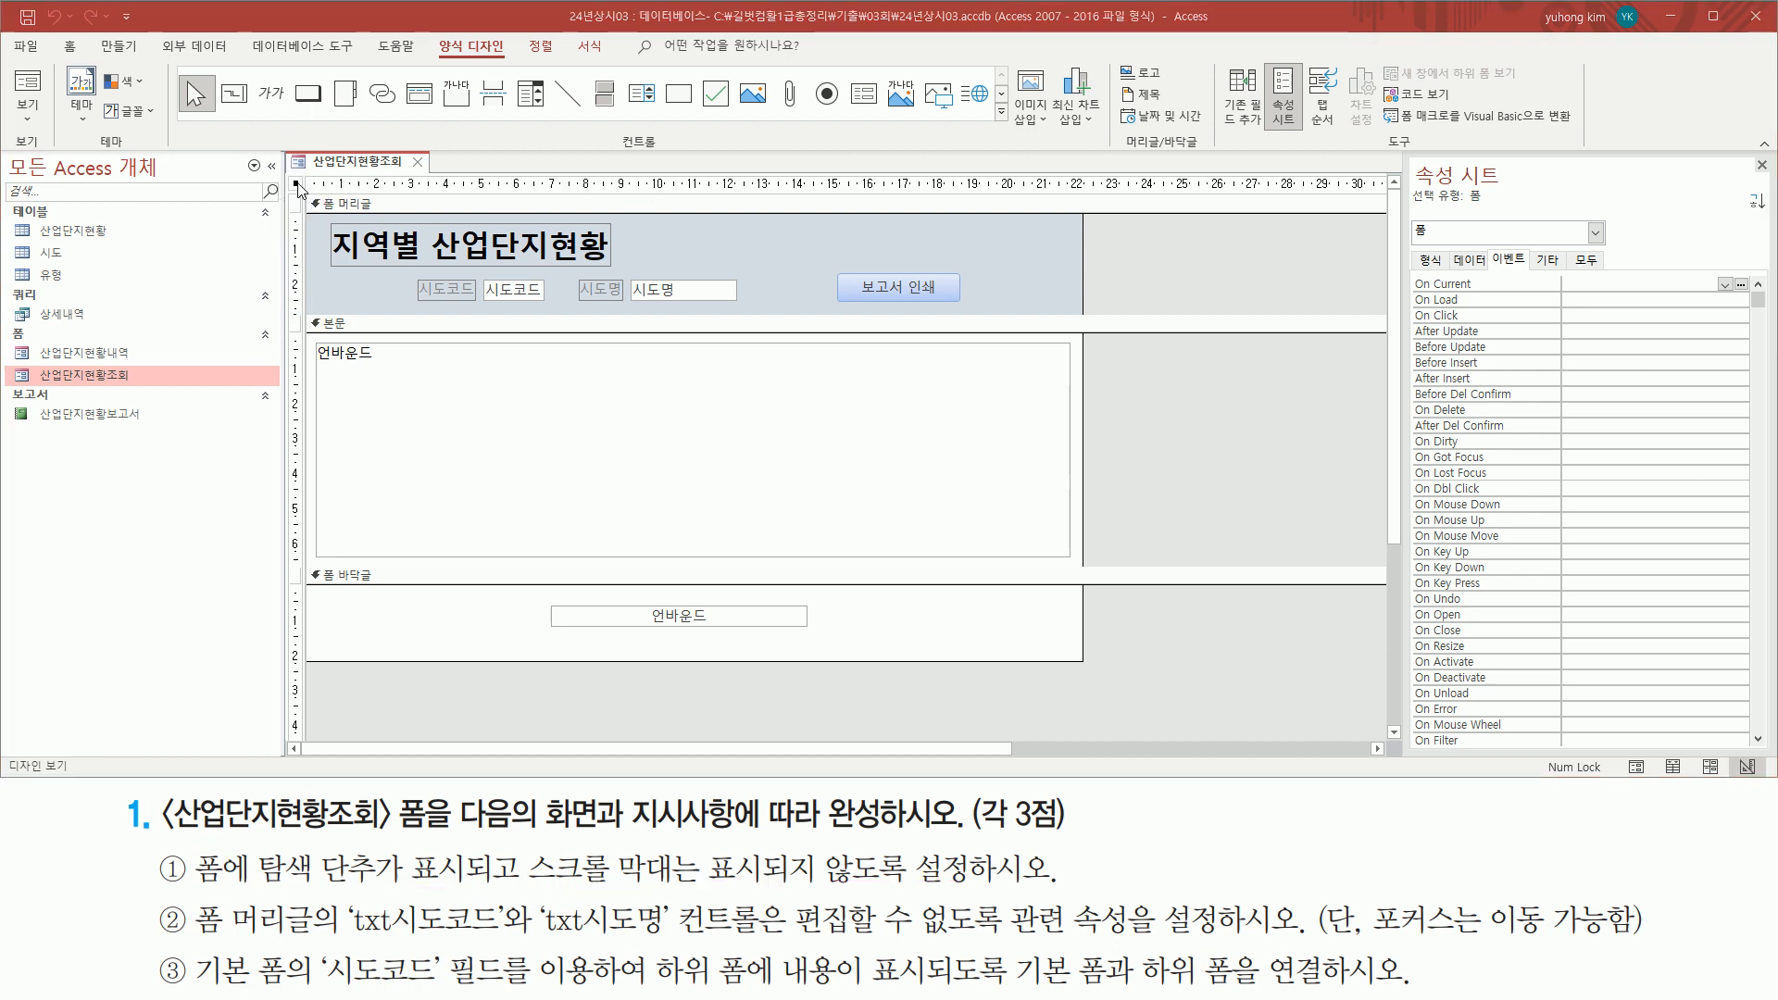
pyautogui.hotkey('ctrl', '2')
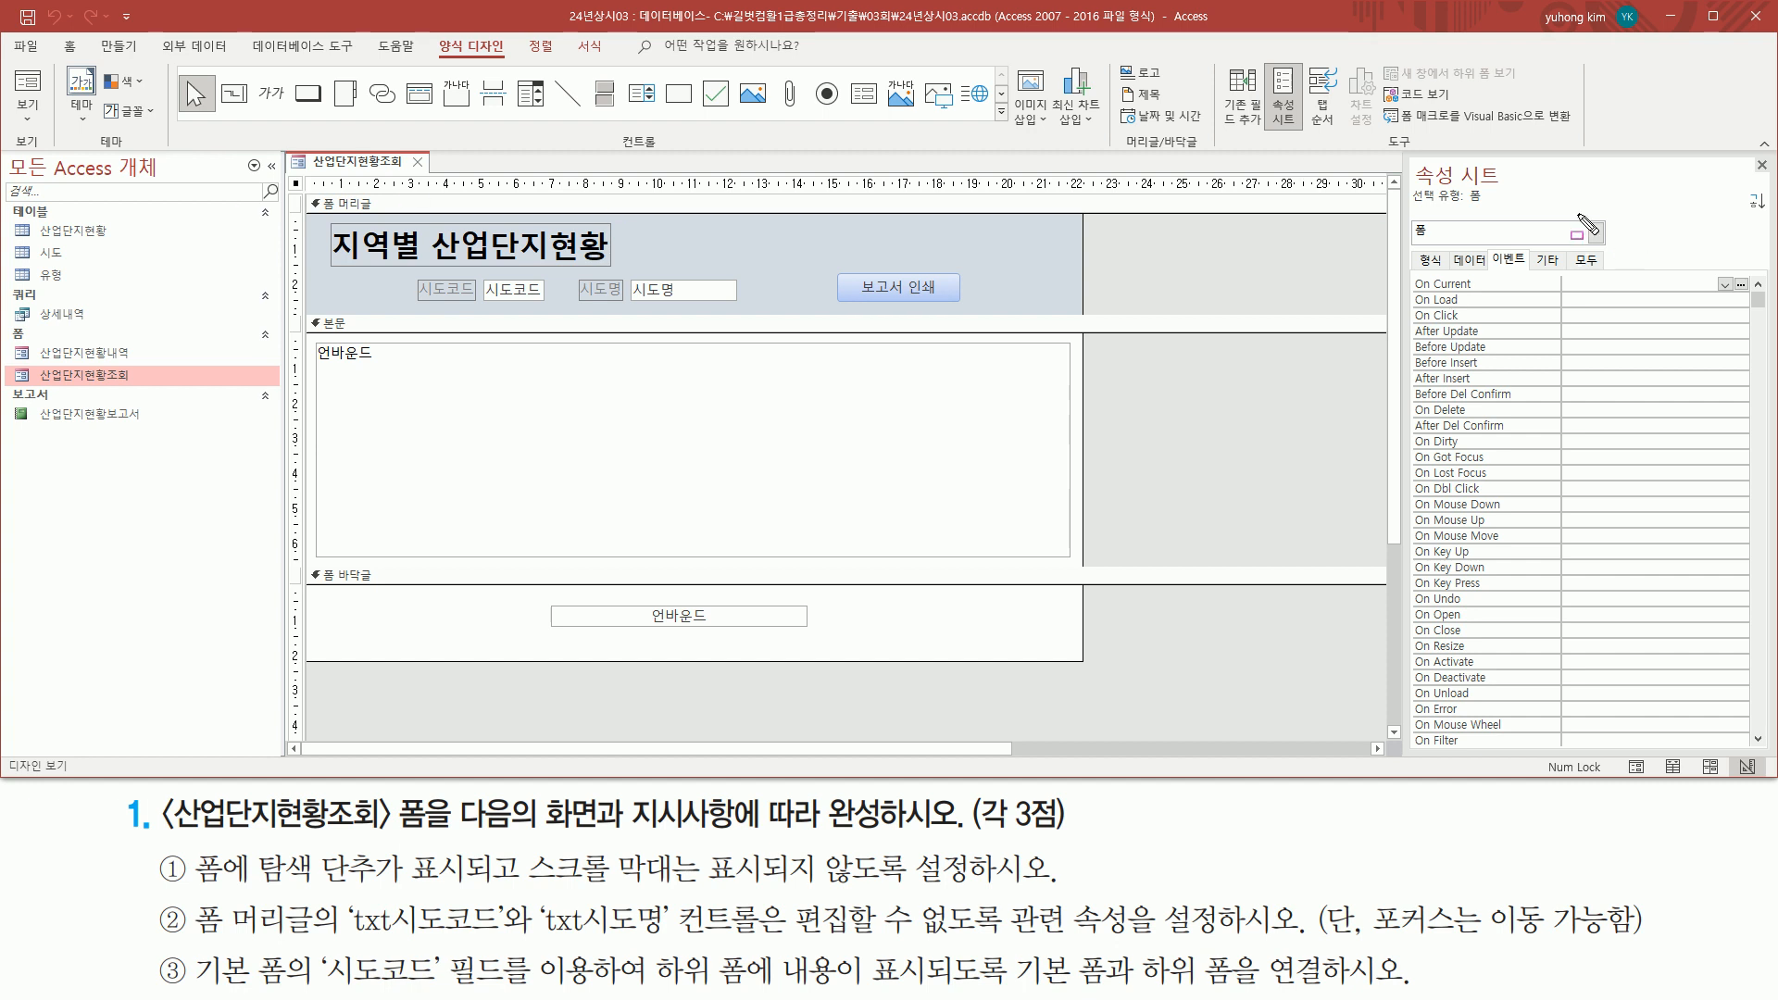
pyautogui.moveTo(1399, 182)
pyautogui.mouseDown()
pyautogui.moveTo(1405, 158)
pyautogui.moveTo(1508, 210)
pyautogui.mouseUp()
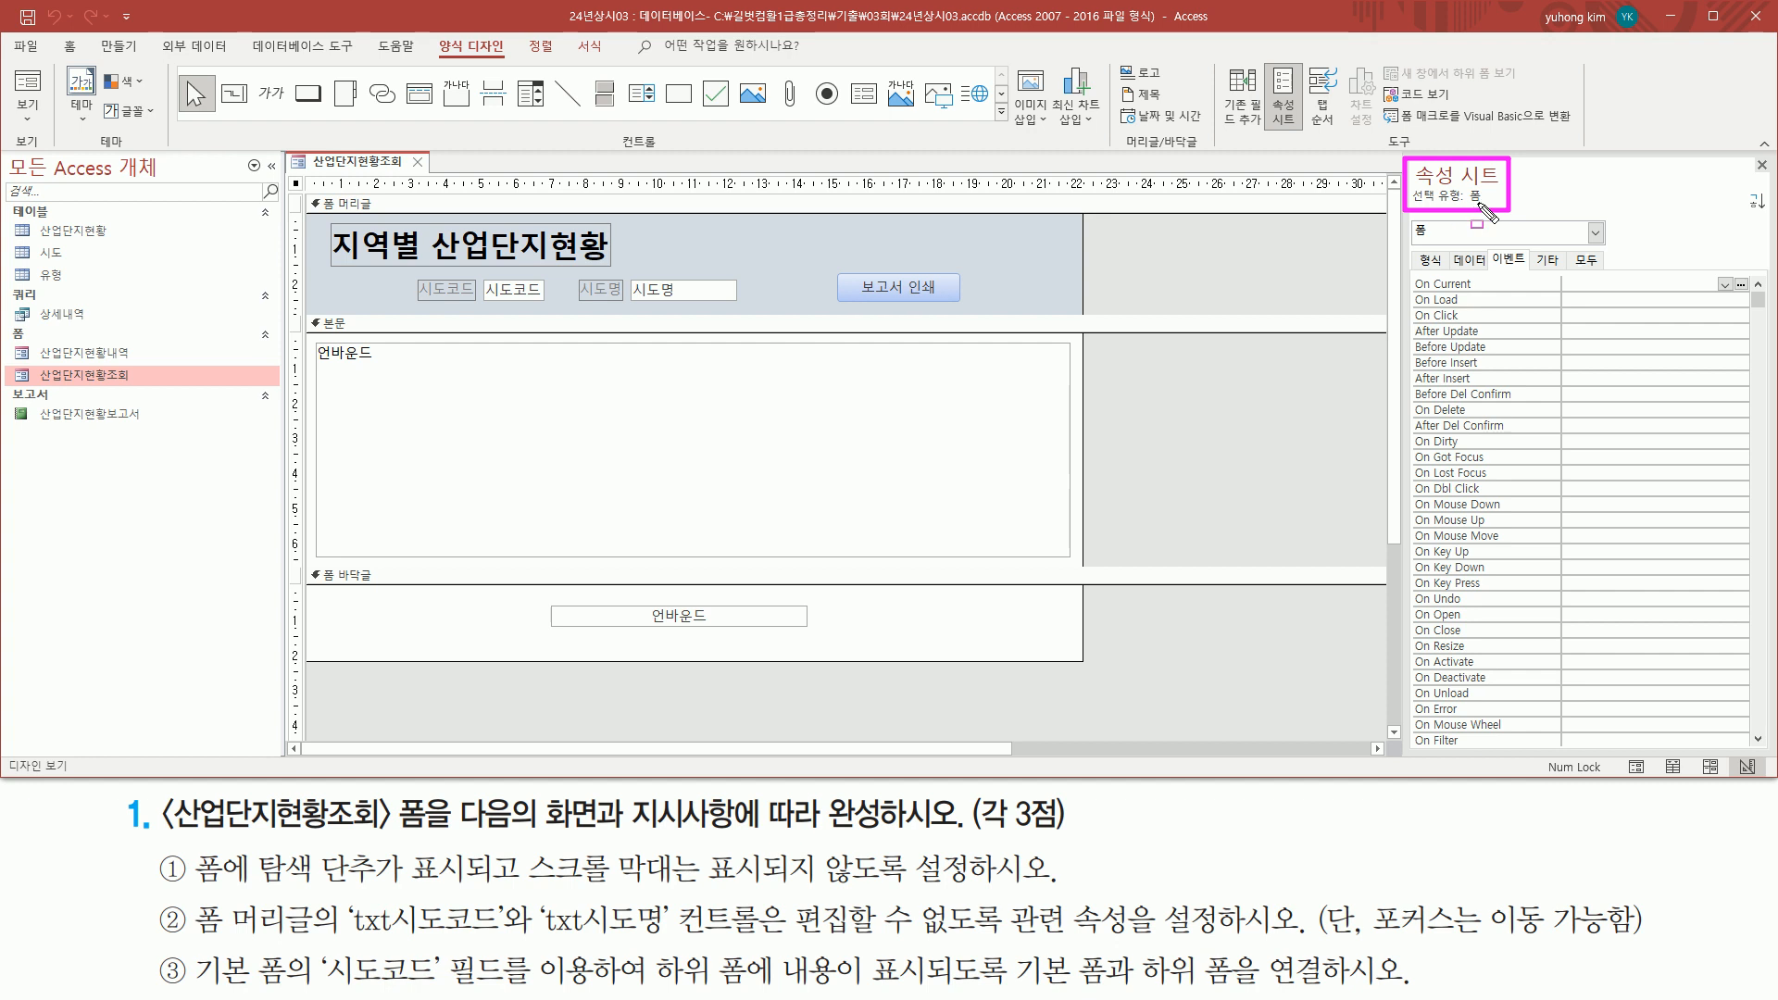
pyautogui.moveTo(261, 843)
pyautogui.mouseDown()
pyautogui.moveTo(278, 880)
pyautogui.moveTo(377, 894)
pyautogui.mouseUp()
pyautogui.moveTo(516, 845); pyautogui.dragTo(675, 890)
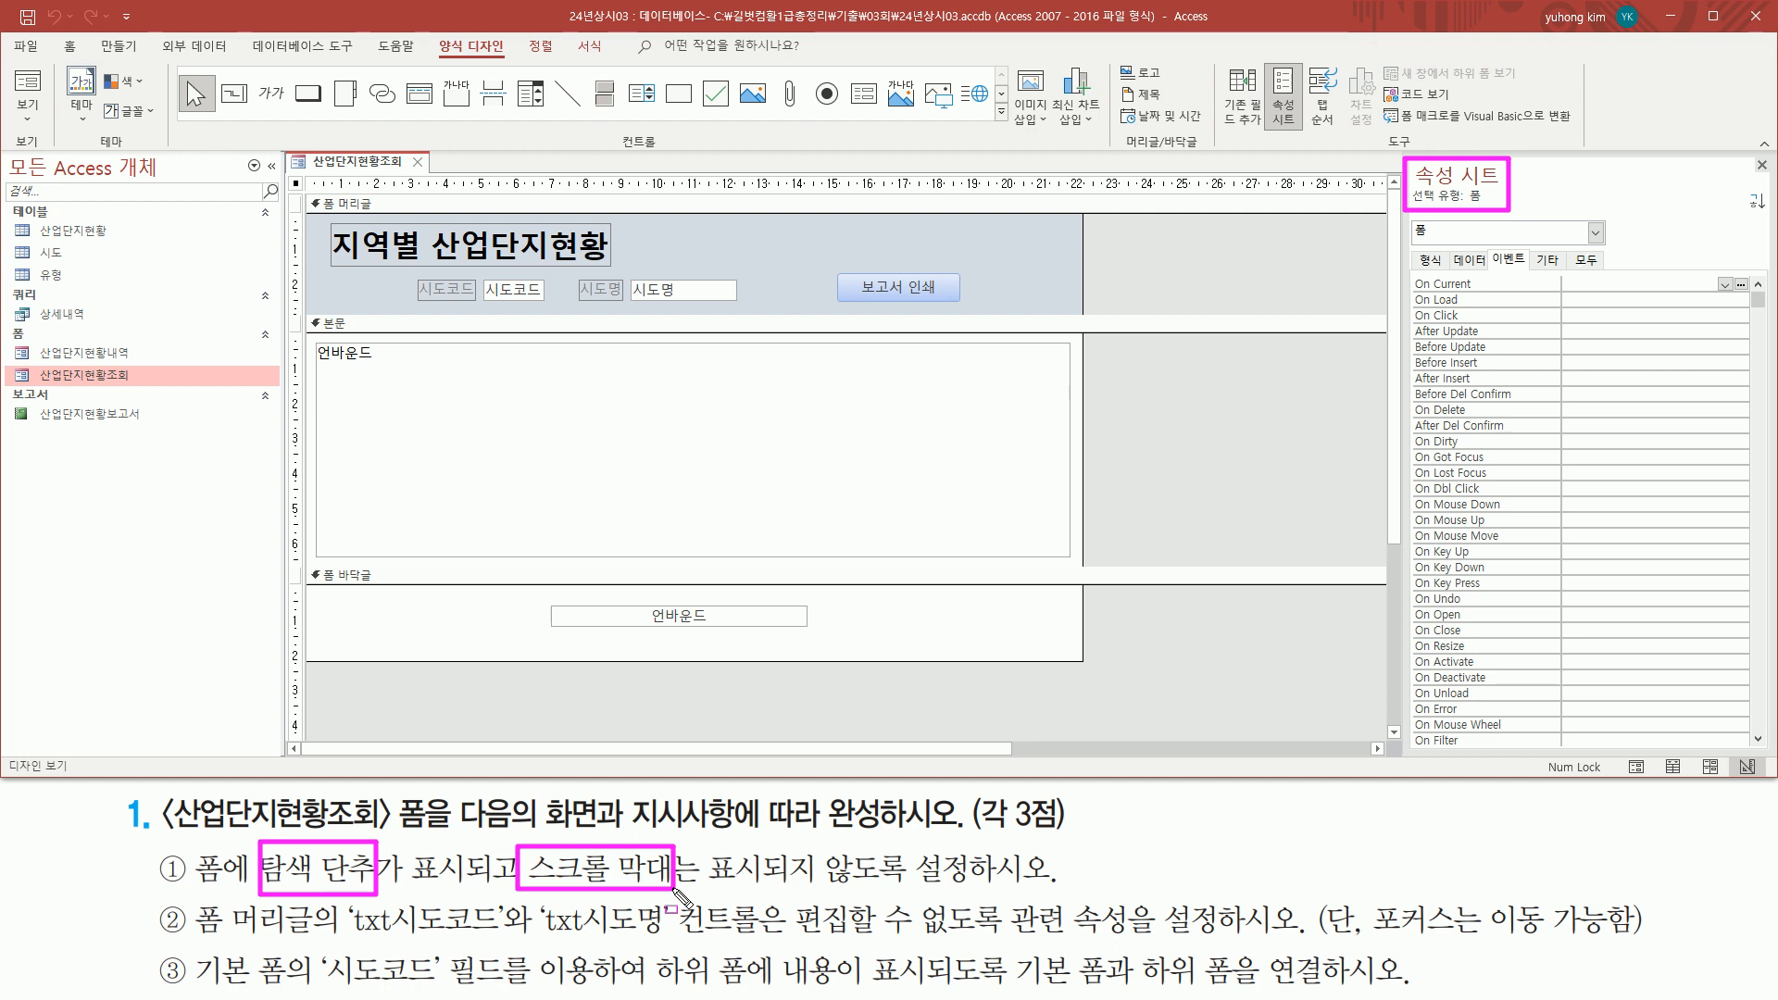
pyautogui.moveTo(1409, 246); pyautogui.dragTo(1452, 269)
pyautogui.press('Escape')
# Step: Set the form's 탐색 단추 (navigation buttons) property to 예
pyautogui.click(1431, 261)
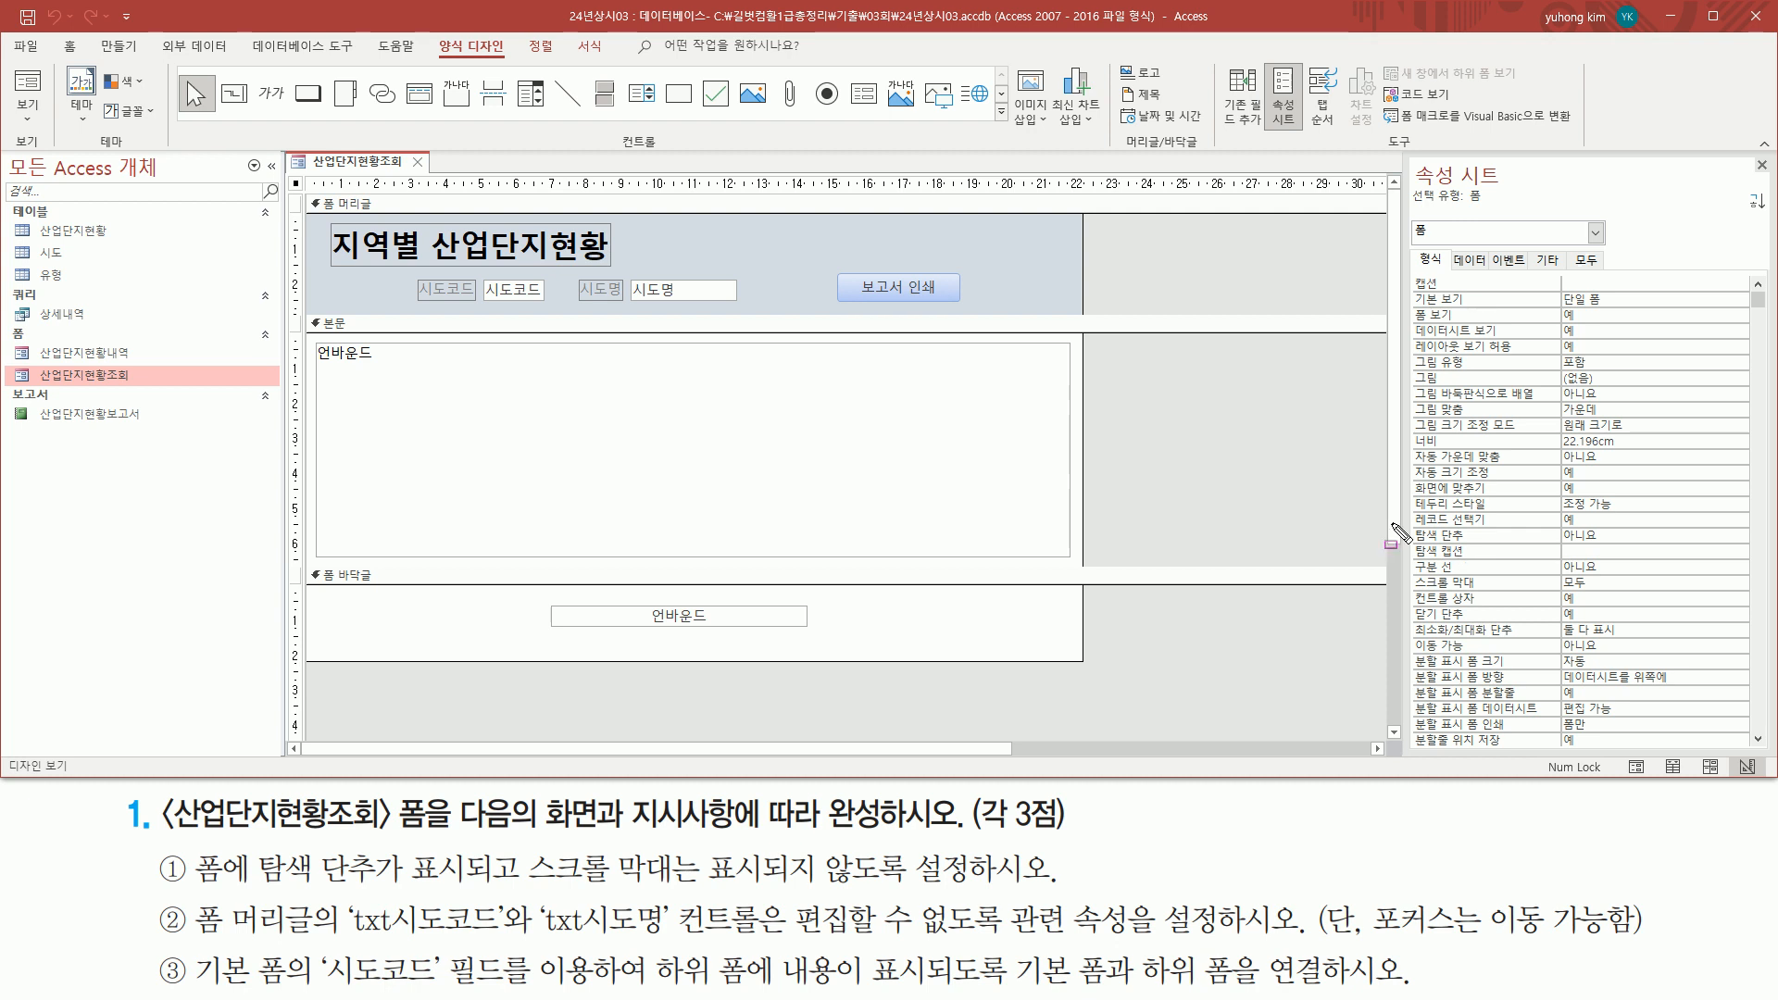
pyautogui.moveTo(1412, 524)
pyautogui.mouseDown()
pyautogui.moveTo(1474, 546)
pyautogui.moveTo(1616, 546)
pyautogui.mouseUp()
pyautogui.press('Escape')
pyautogui.click(1728, 535)
pyautogui.click(1741, 536)
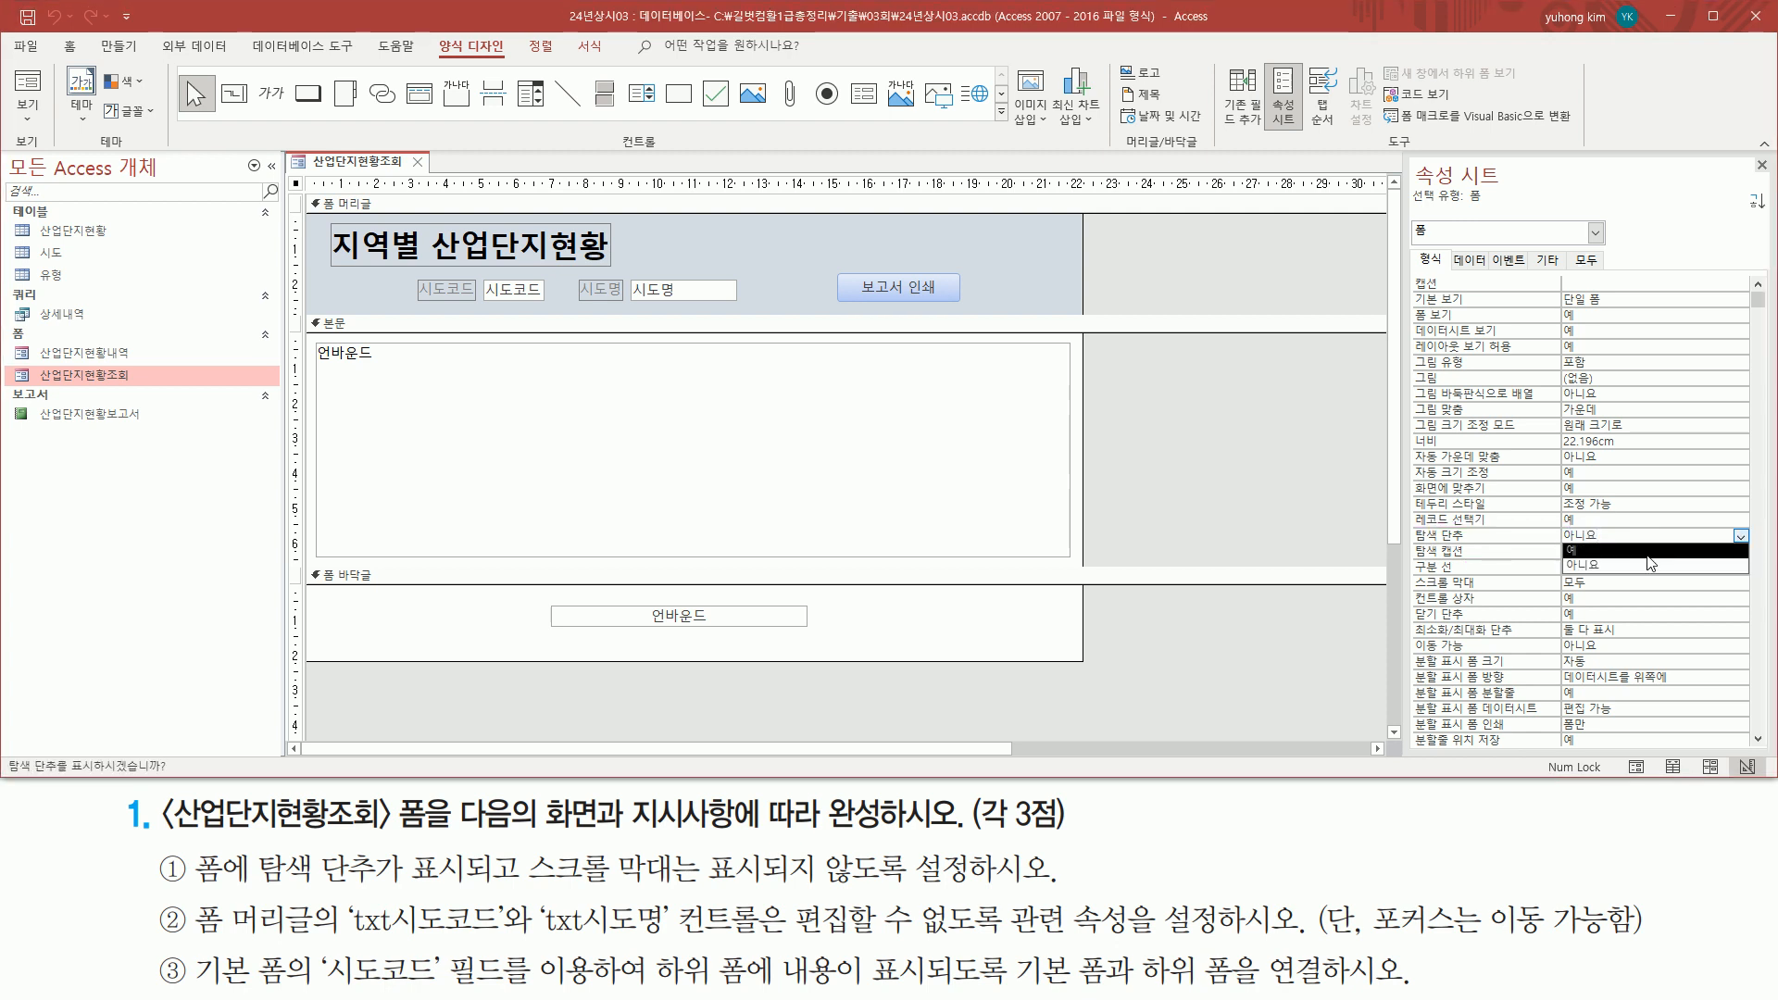
pyautogui.click(1621, 550)
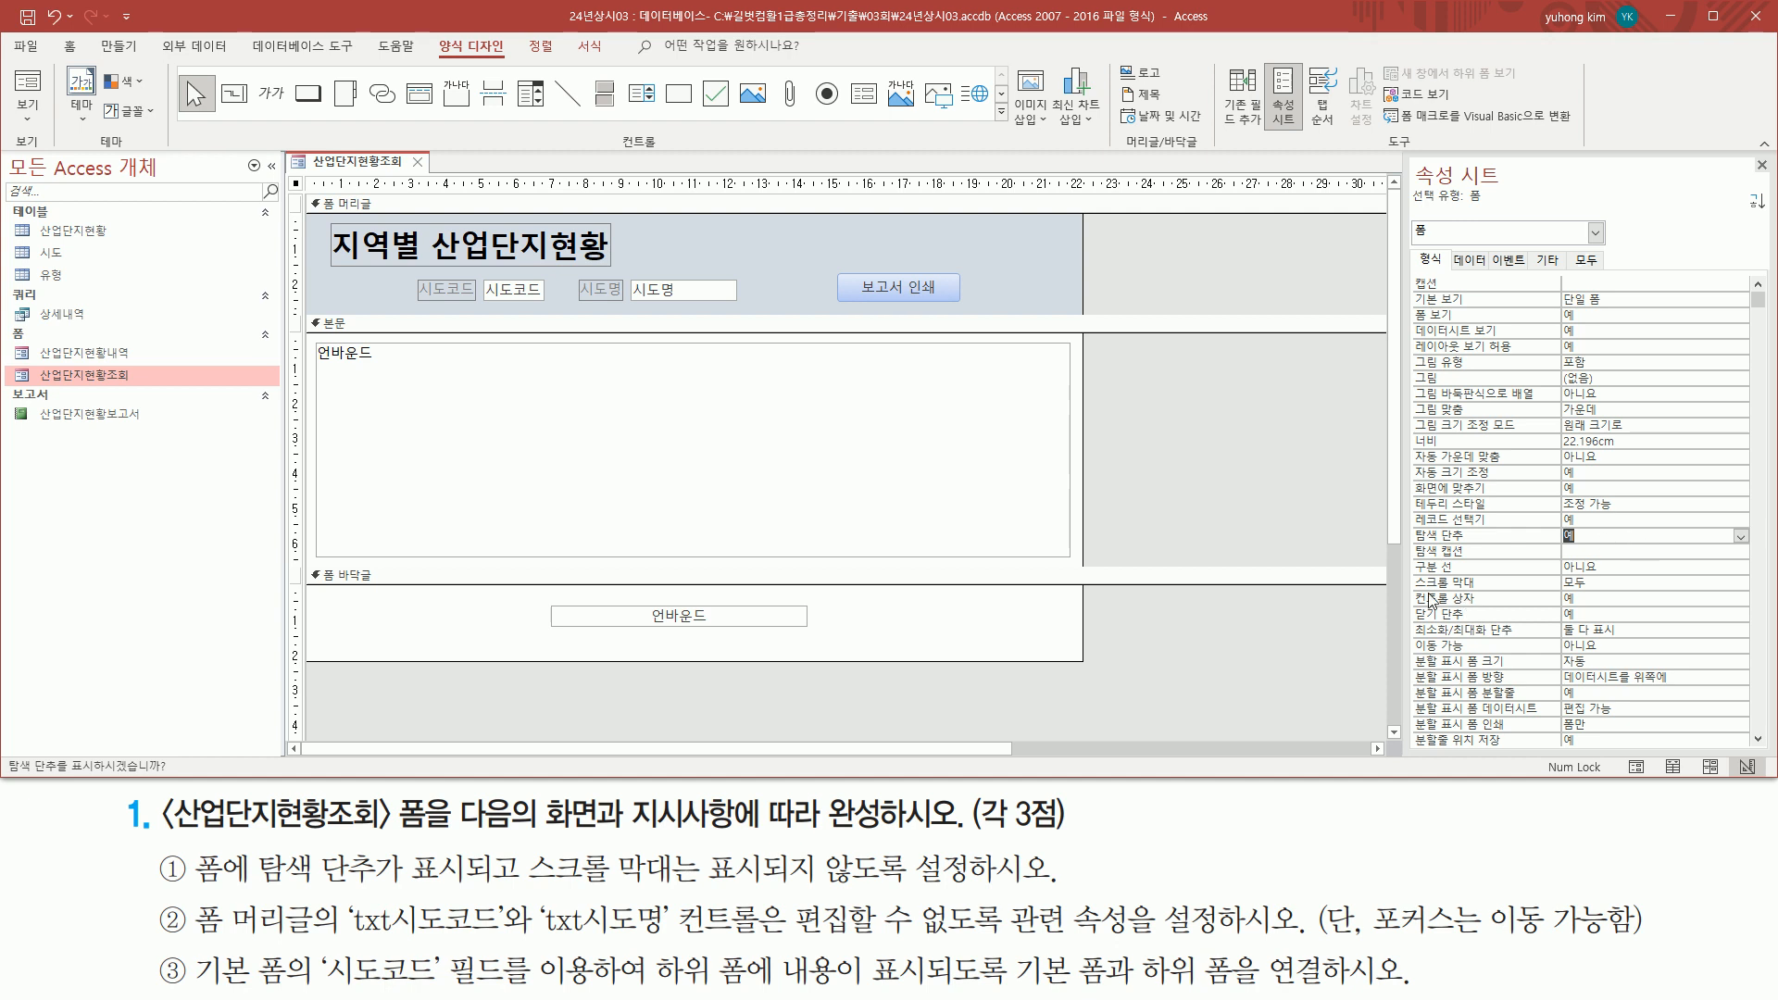
# Step: Set the form's 스크롤 막대 (scroll bars) property to 표시 안 함
pyautogui.moveTo(1406, 590); pyautogui.dragTo(1607, 590)
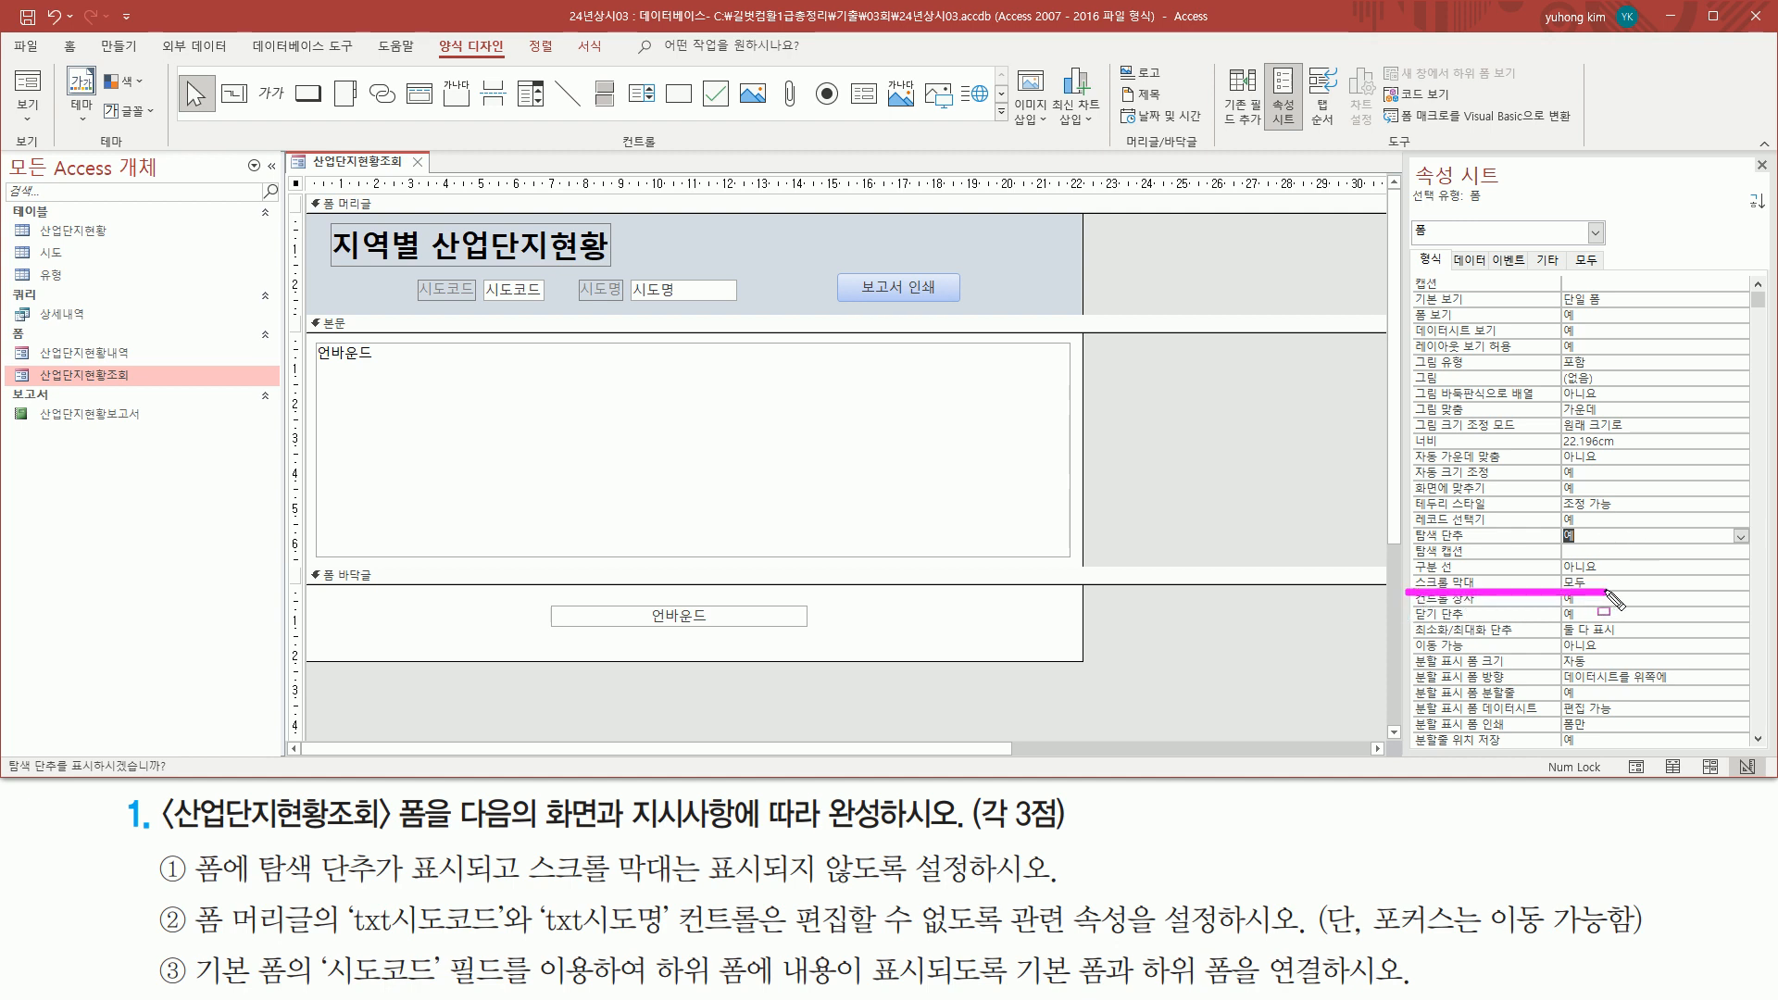
pyautogui.press('Escape')
pyautogui.click(1731, 581)
pyautogui.click(1741, 582)
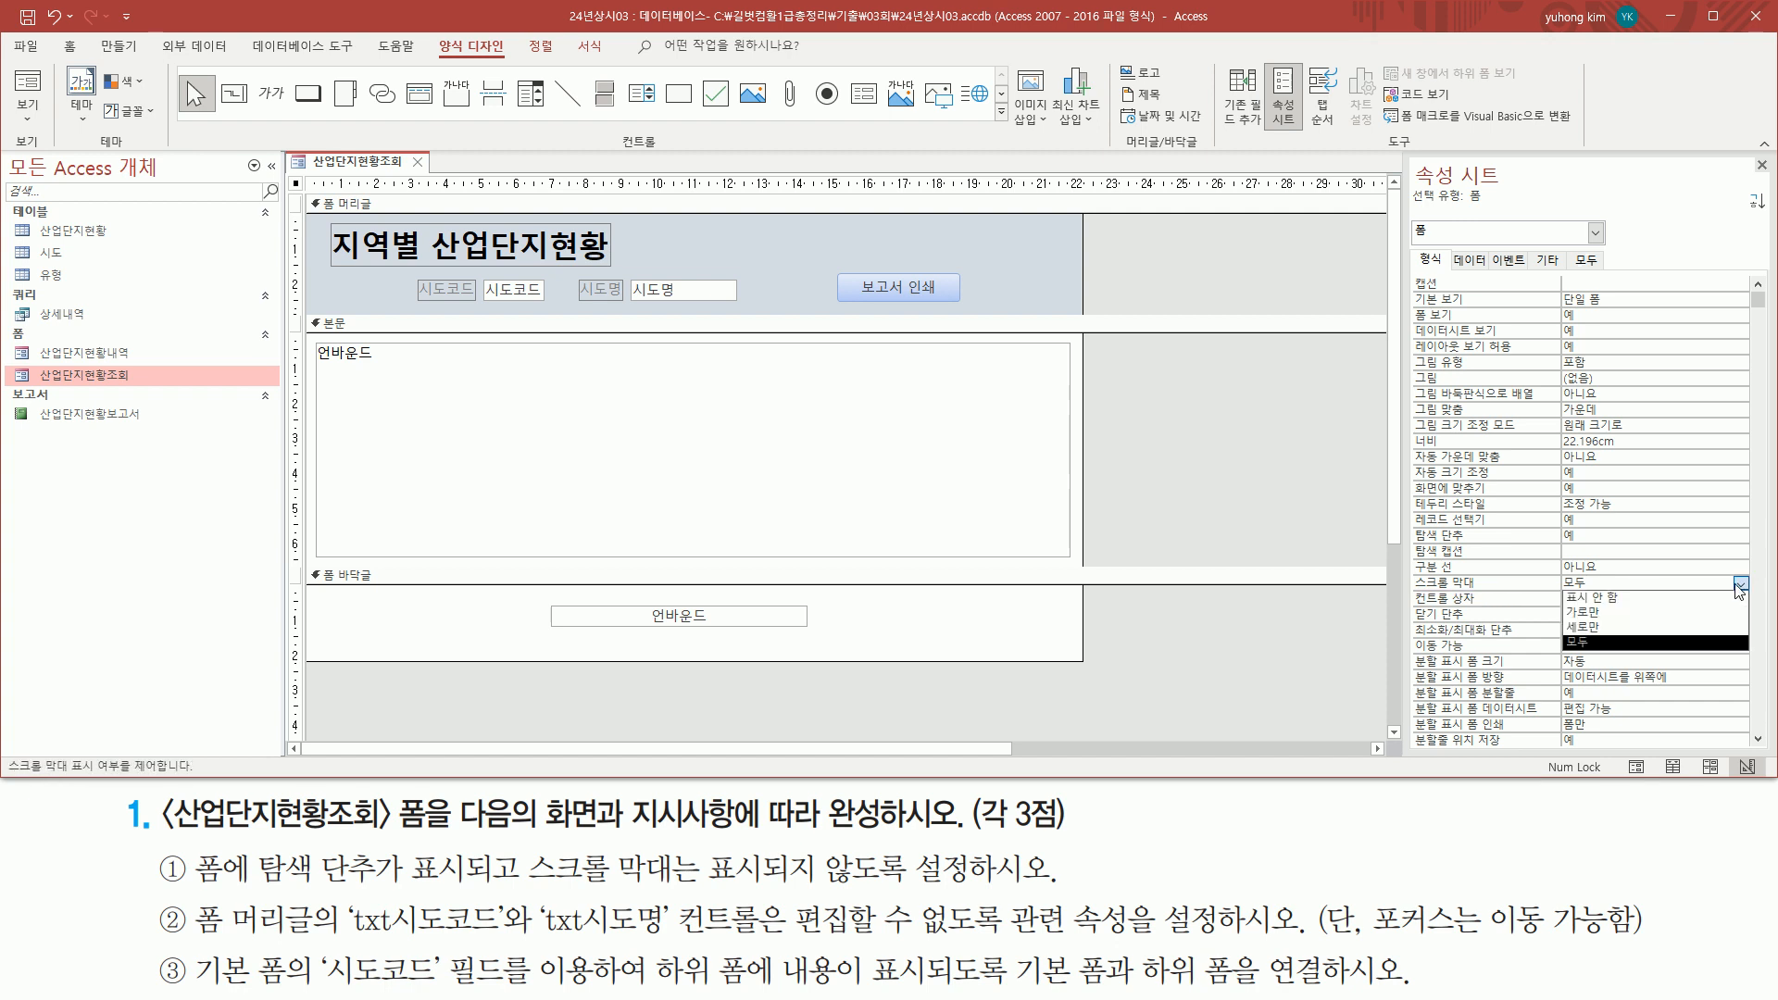
pyautogui.click(1657, 600)
pyautogui.hotkey('ctrl', '2')
pyautogui.moveTo(1407, 595)
pyautogui.mouseDown()
pyautogui.moveTo(1627, 601)
pyautogui.moveTo(1630, 571)
pyautogui.mouseUp()
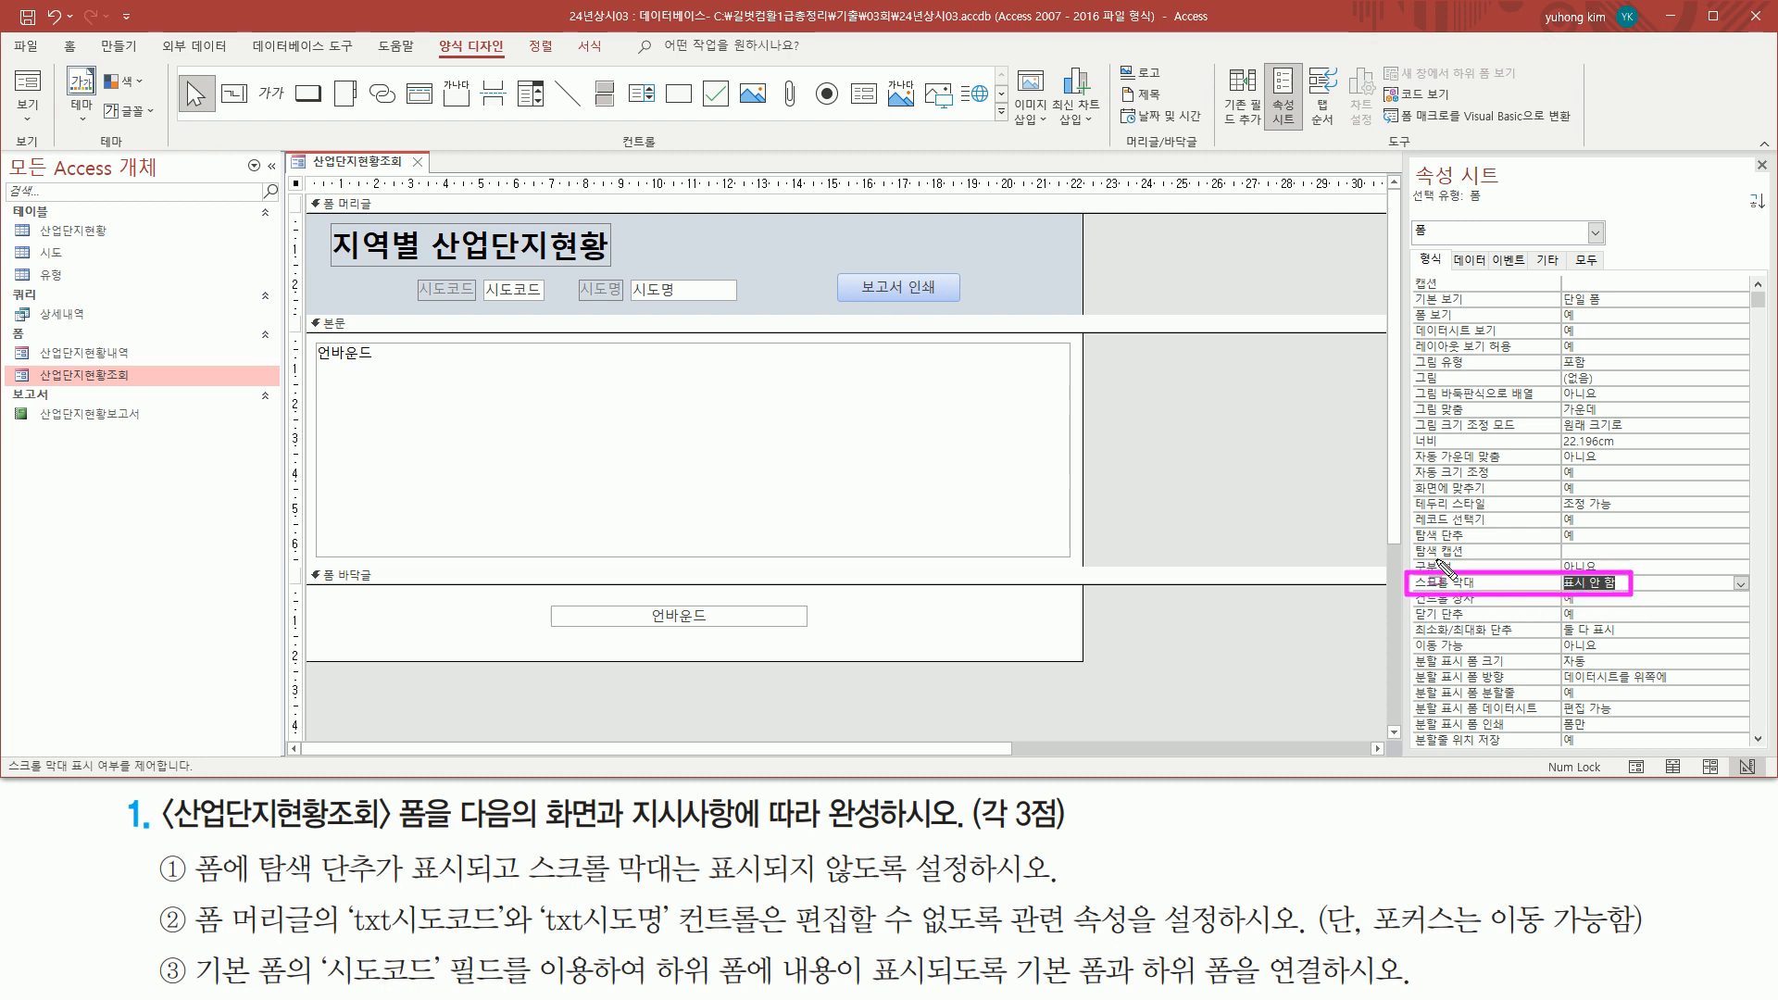
pyautogui.moveTo(1411, 528)
pyautogui.mouseDown()
pyautogui.moveTo(1463, 549)
pyautogui.moveTo(1621, 546)
pyautogui.mouseUp()
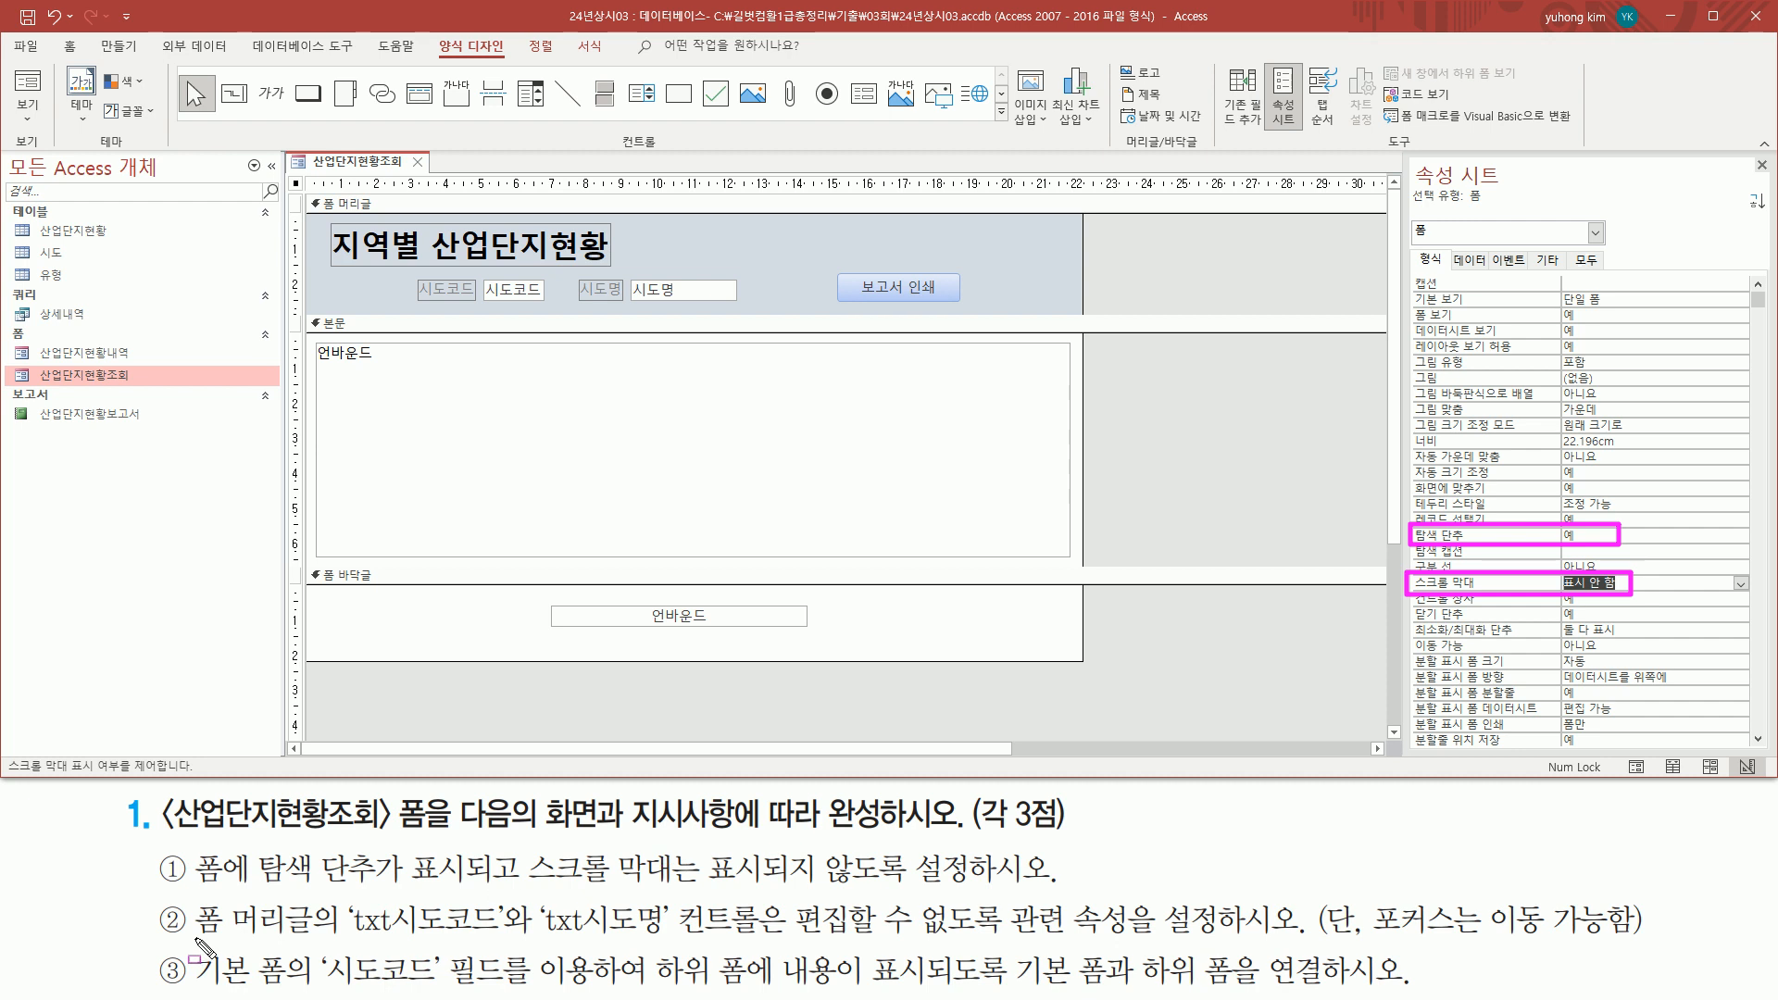
pyautogui.press('Escape')
pyautogui.moveTo(188, 898)
pyautogui.mouseDown()
pyautogui.moveTo(259, 939)
pyautogui.moveTo(324, 939)
pyautogui.mouseUp()
pyautogui.moveTo(300, 196)
pyautogui.mouseDown()
pyautogui.moveTo(1130, 326)
pyautogui.moveTo(1079, 312)
pyautogui.mouseUp()
pyautogui.press('Escape')
pyautogui.moveTo(347, 941); pyautogui.dragTo(669, 941)
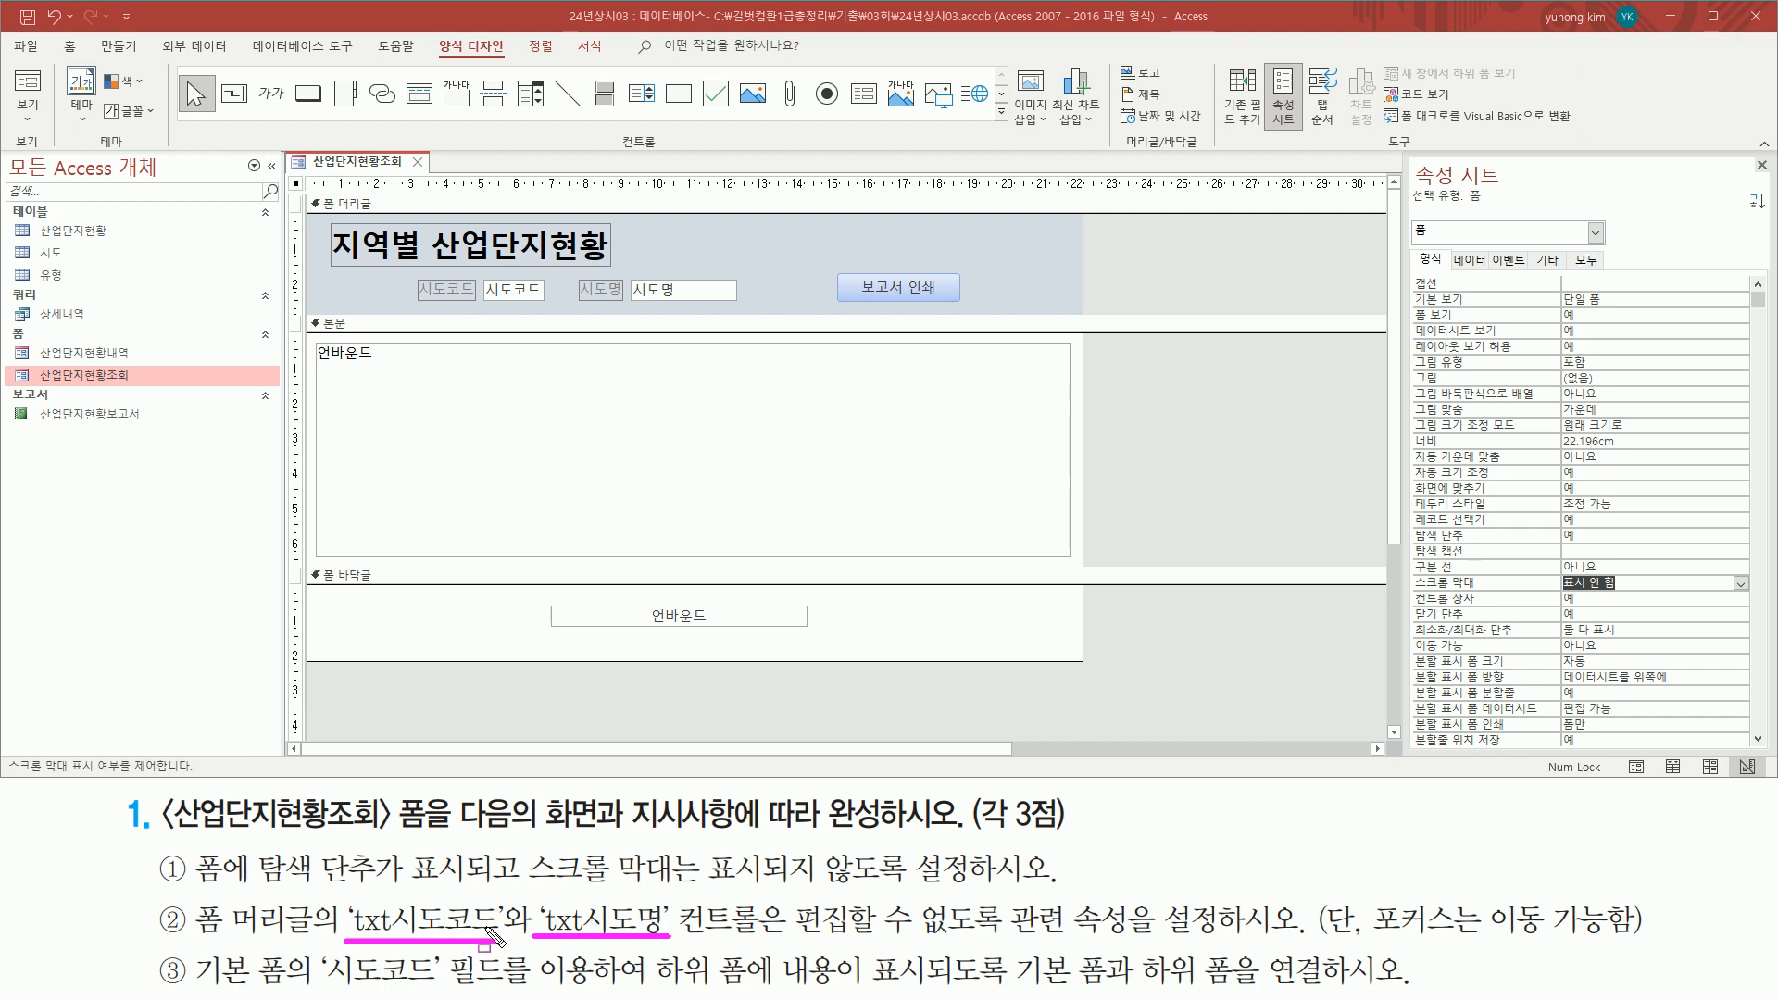
pyautogui.moveTo(783, 892)
pyautogui.mouseDown()
pyautogui.moveTo(909, 945)
pyautogui.moveTo(1011, 946)
pyautogui.mouseUp()
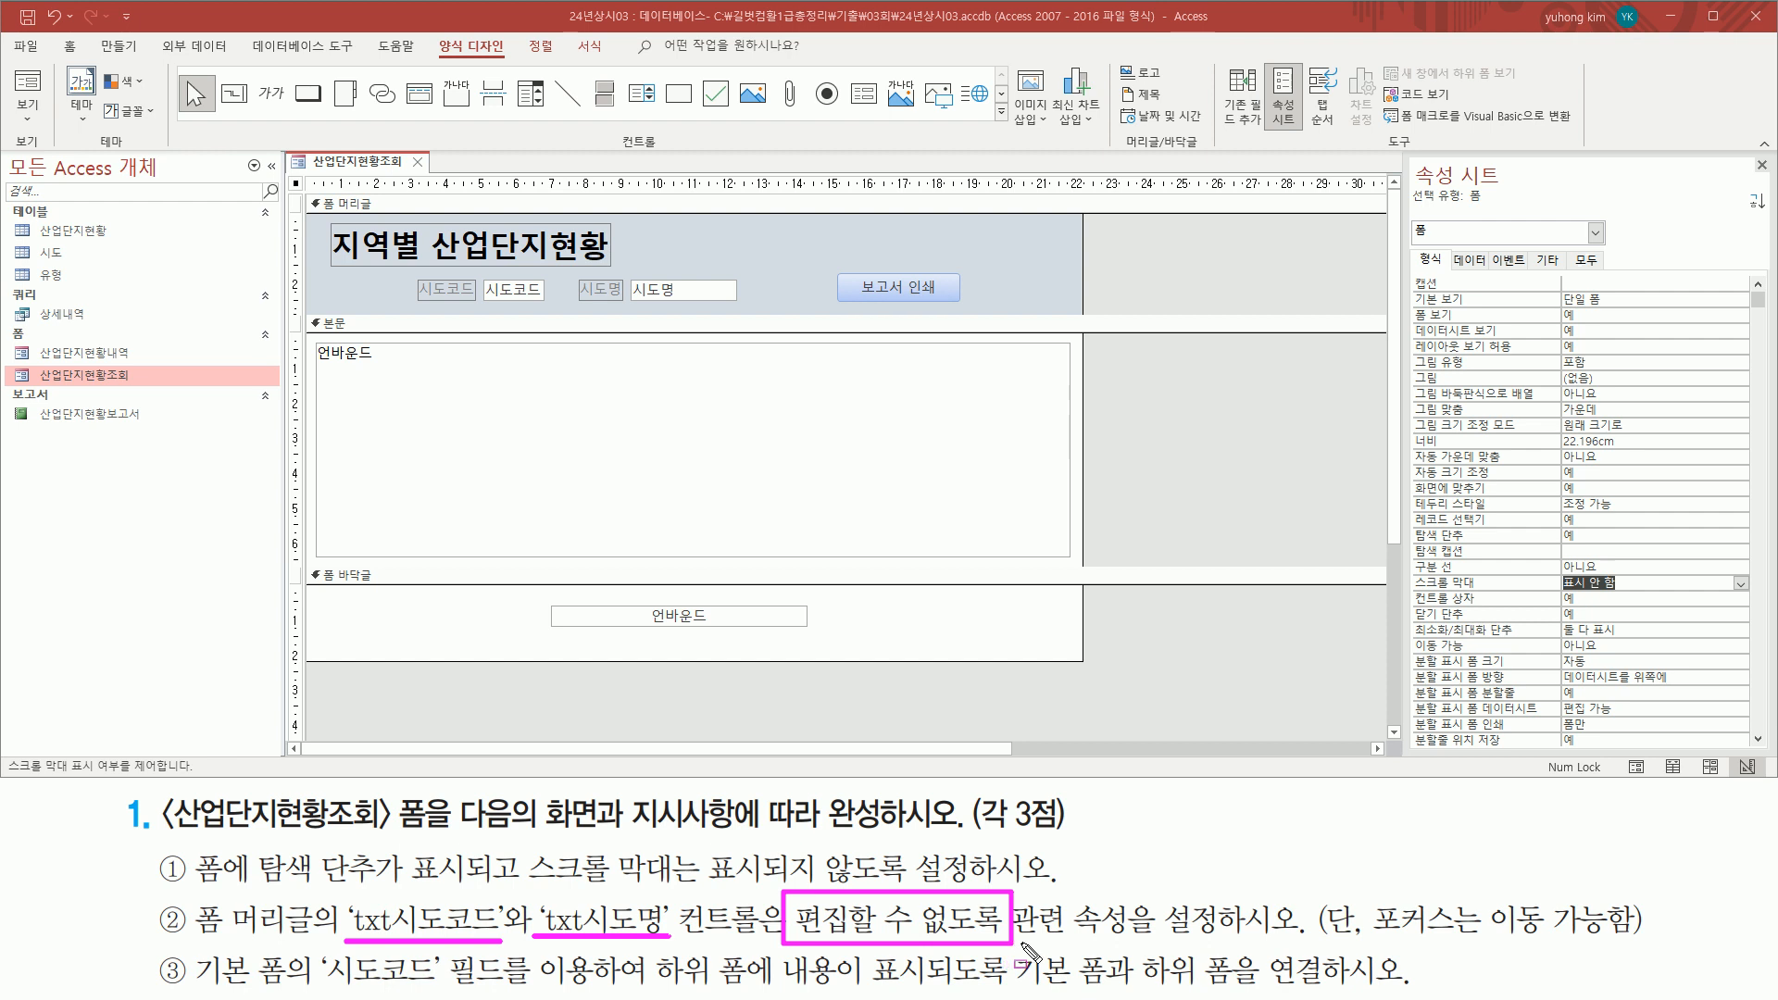
pyautogui.moveTo(1375, 938); pyautogui.dragTo(1634, 938)
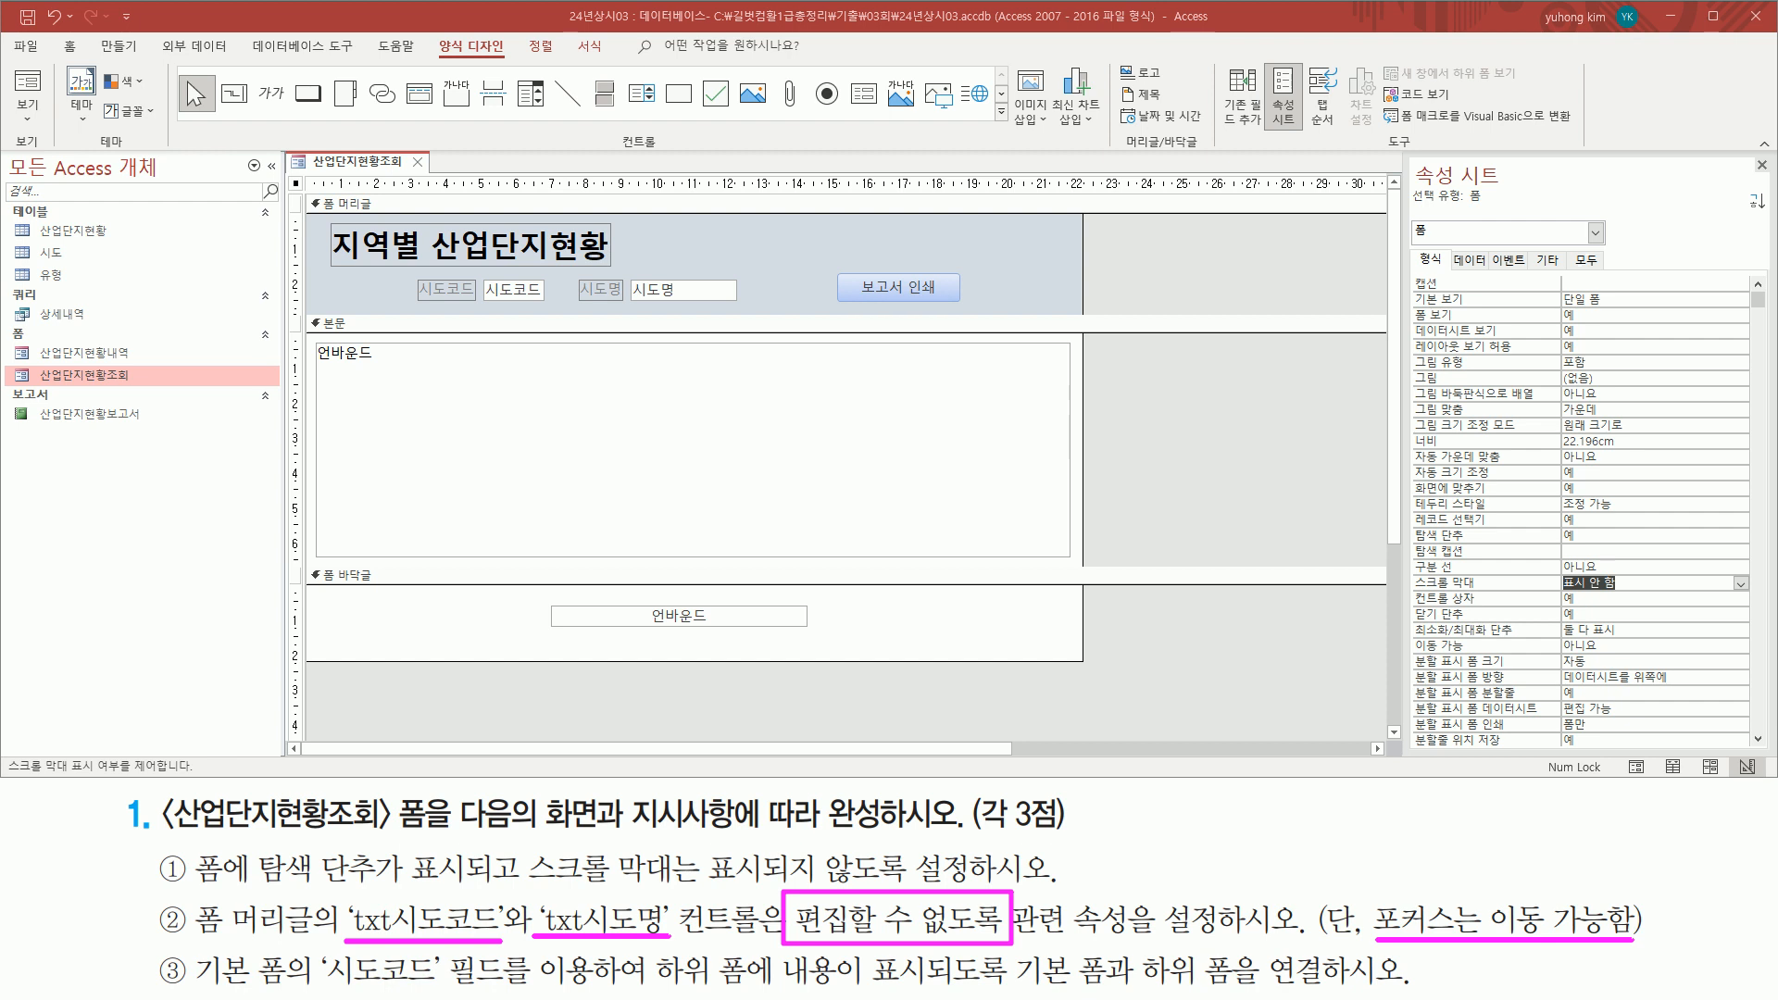
pyautogui.press('Escape')
pyautogui.hotkey('ctrl', '2')
pyautogui.moveTo(480, 271)
pyautogui.mouseDown()
pyautogui.moveTo(496, 295)
pyautogui.moveTo(549, 306)
pyautogui.moveTo(735, 302)
pyautogui.mouseUp()
pyautogui.press('Escape')
# Step: Check the control names of the 시도코드 and 시도명 text boxes in the form header
pyautogui.click(516, 294)
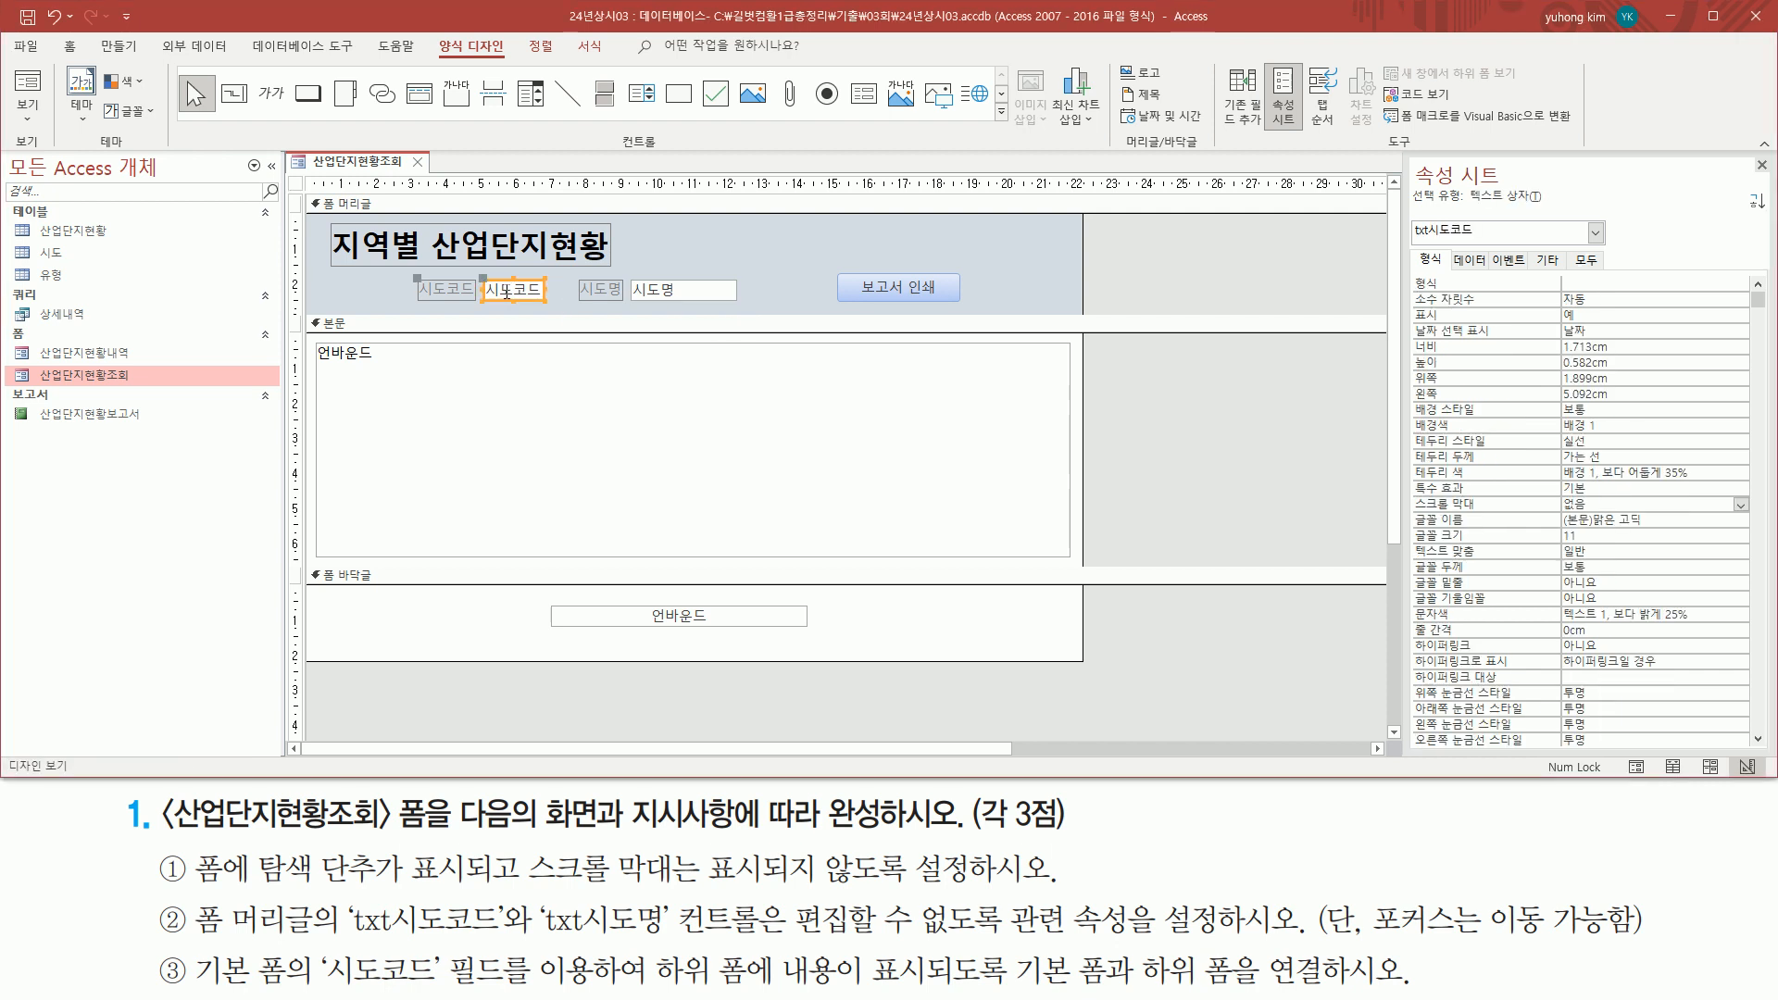
pyautogui.hotkey('ctrl', '2')
pyautogui.moveTo(1409, 242); pyautogui.dragTo(1482, 243)
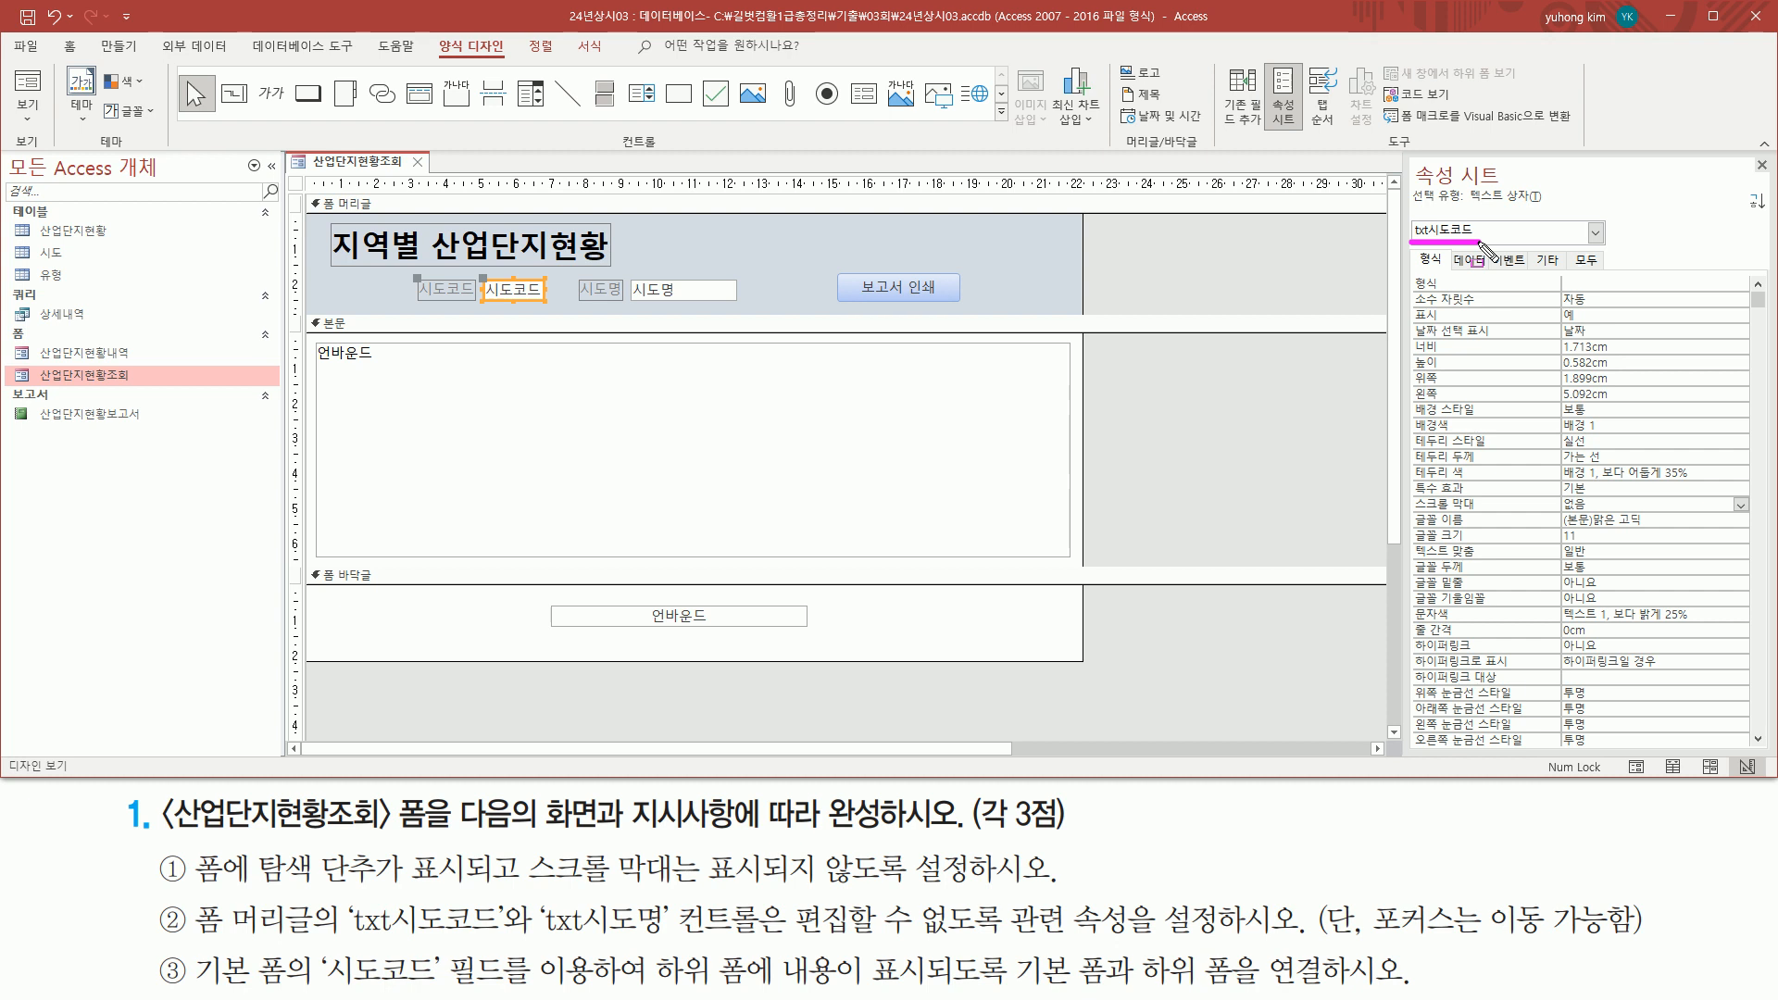
pyautogui.press('Escape')
pyautogui.click(688, 299)
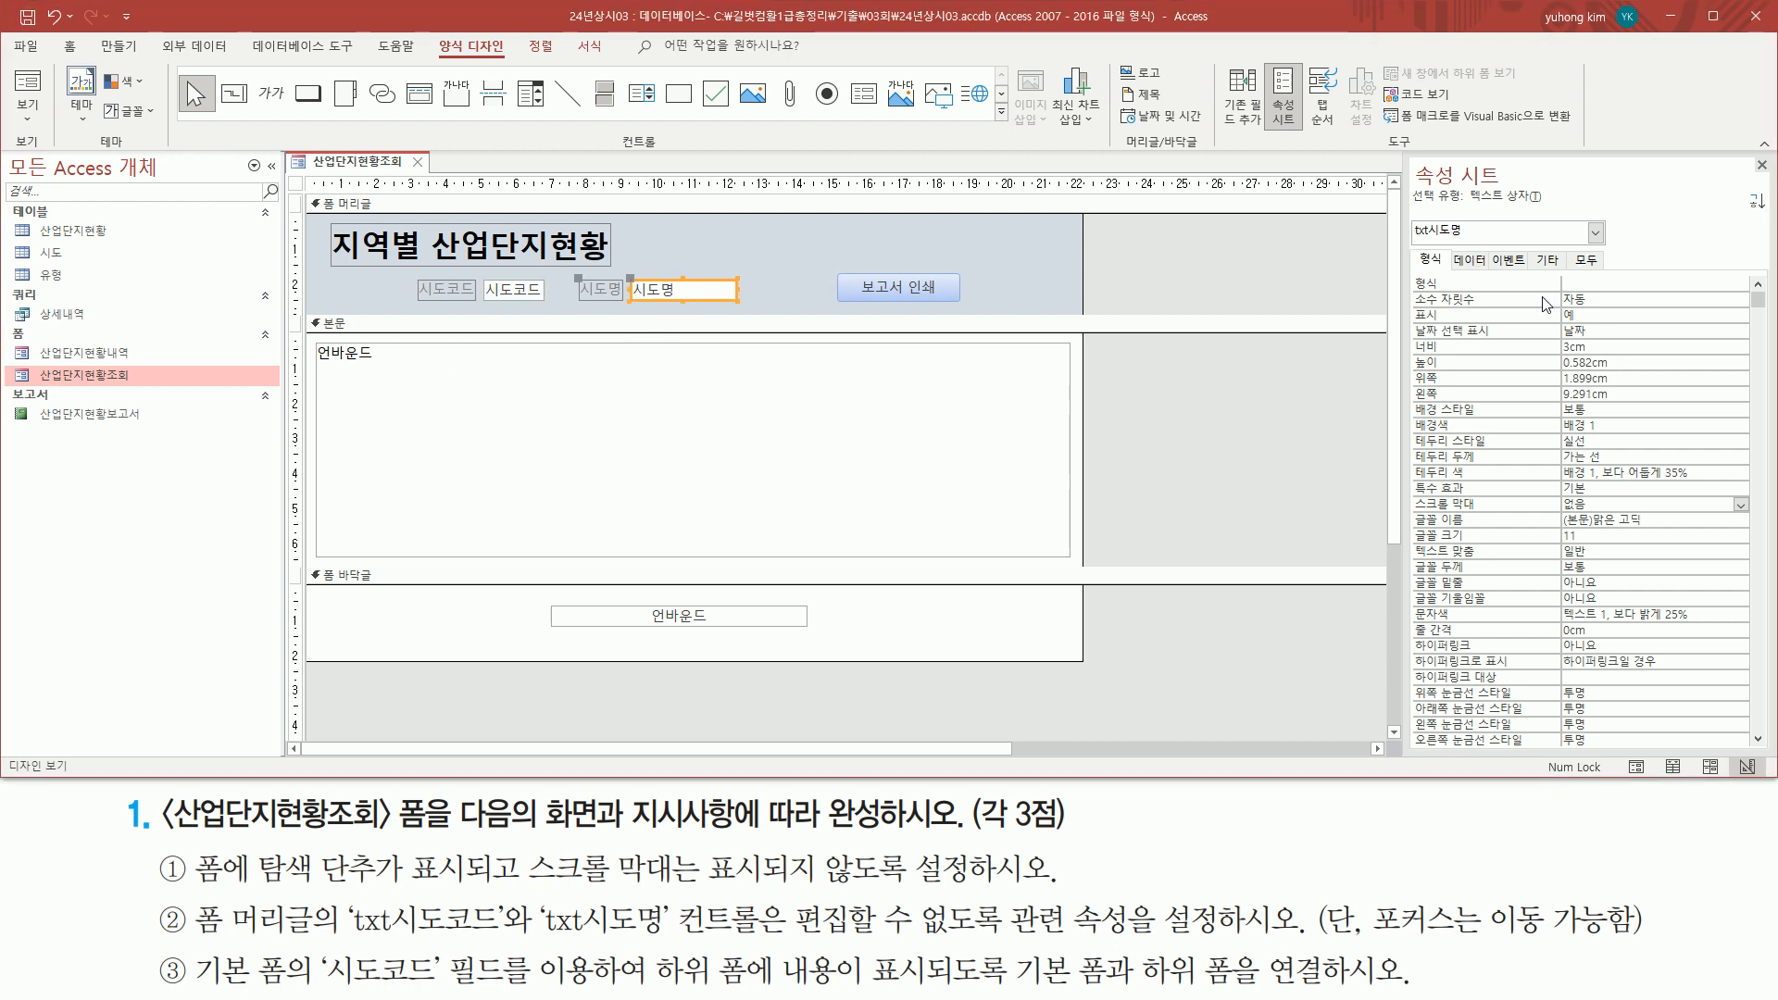
pyautogui.moveTo(1408, 244); pyautogui.dragTo(1474, 246)
pyautogui.press('Escape')
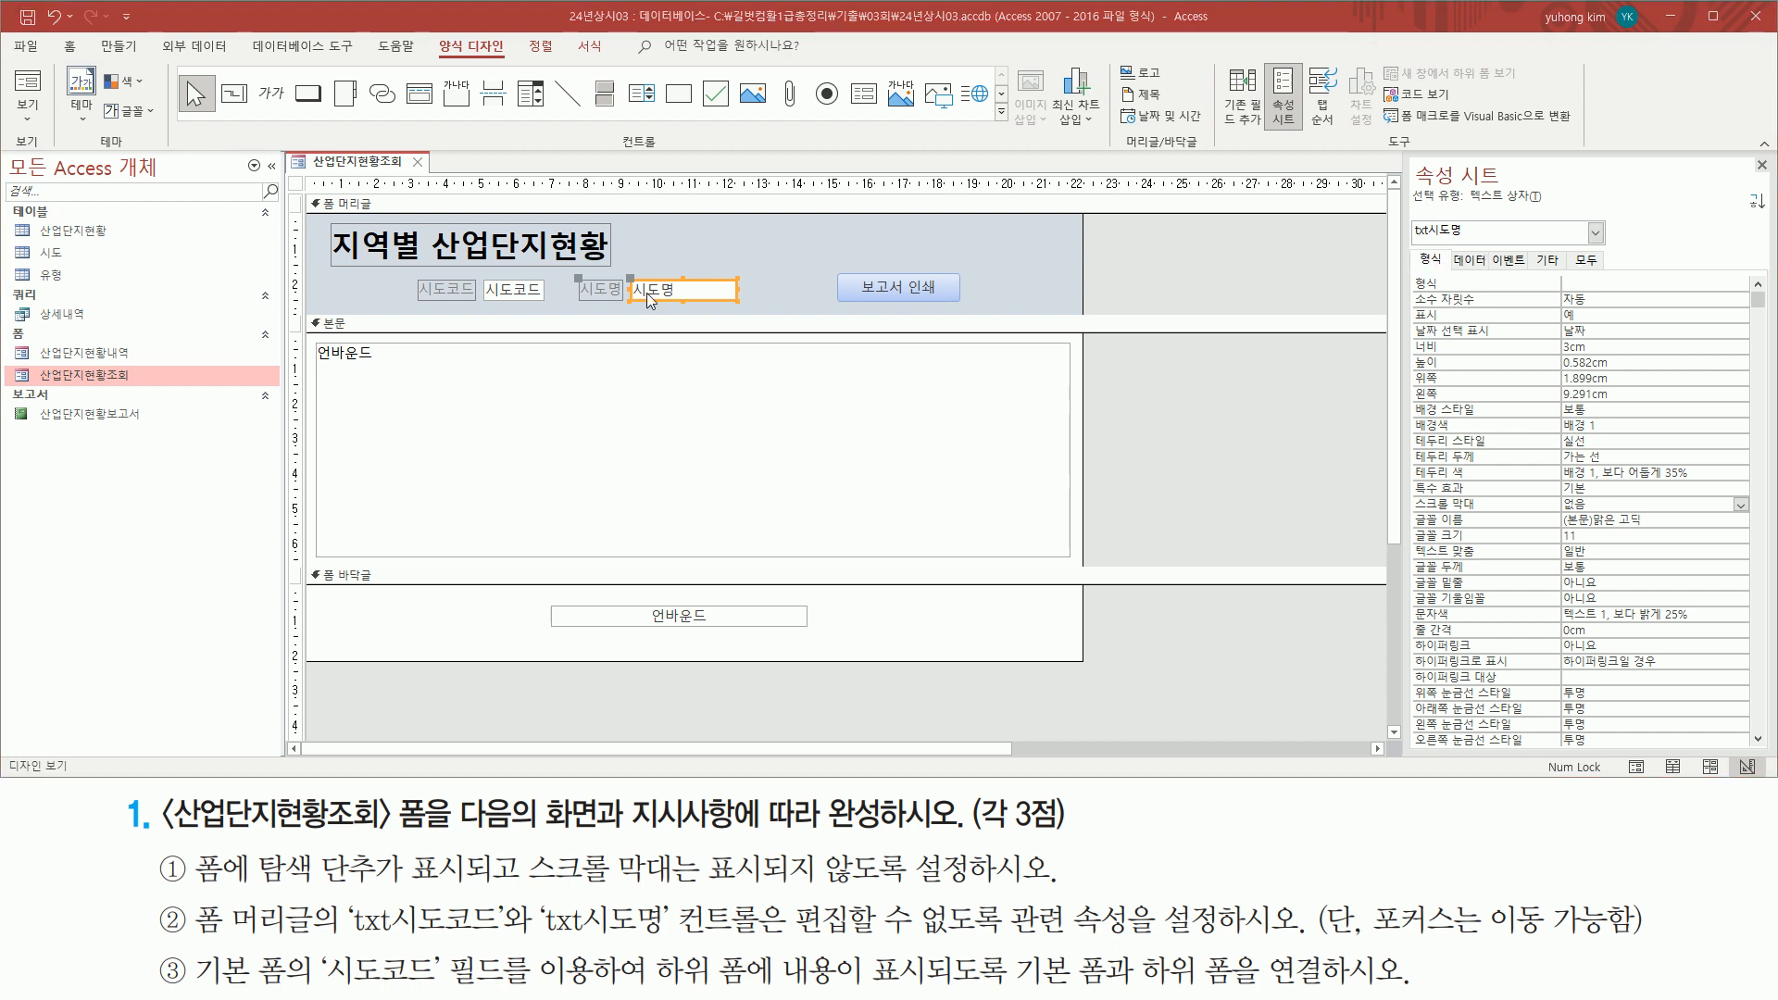
# Step: Set the 잠금 property of both the txt시도코드 and txt시도명 text boxes in the form header to 예
pyautogui.click(514, 290)
pyautogui.keyDown('shift'); pyautogui.click(672, 295); pyautogui.keyUp('shift')
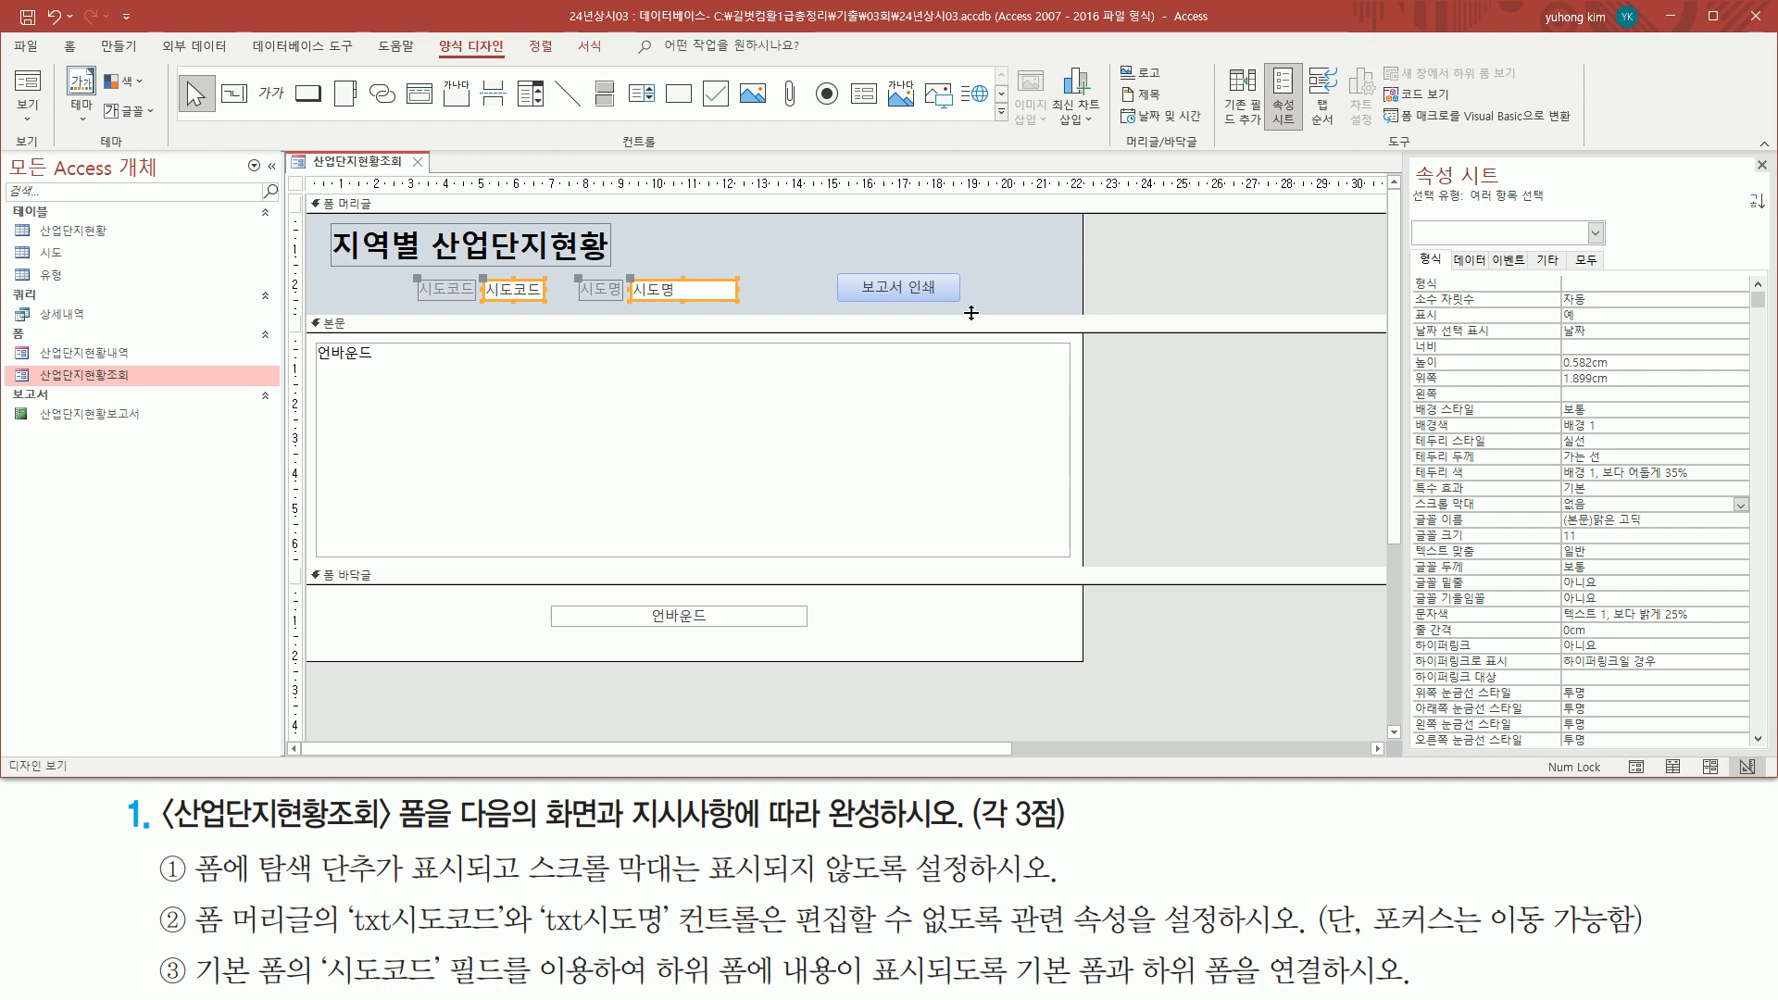
pyautogui.click(511, 295)
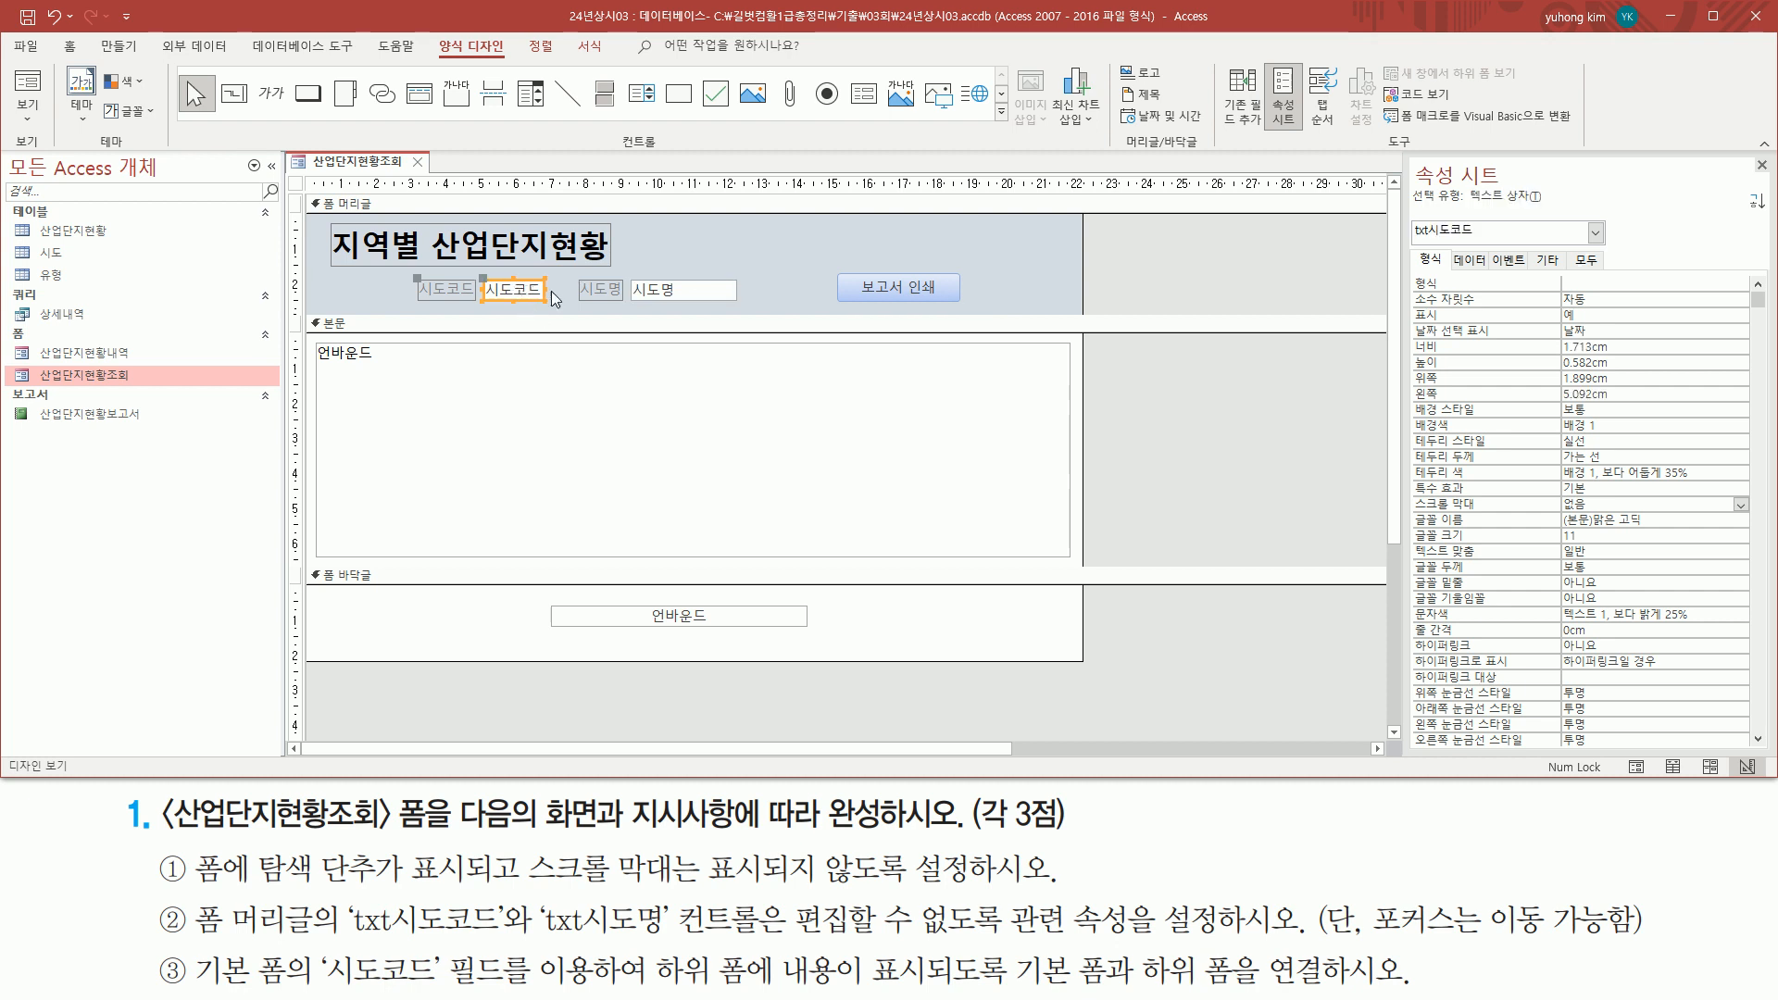
pyautogui.keyDown('shift'); pyautogui.click(702, 294); pyautogui.keyUp('shift')
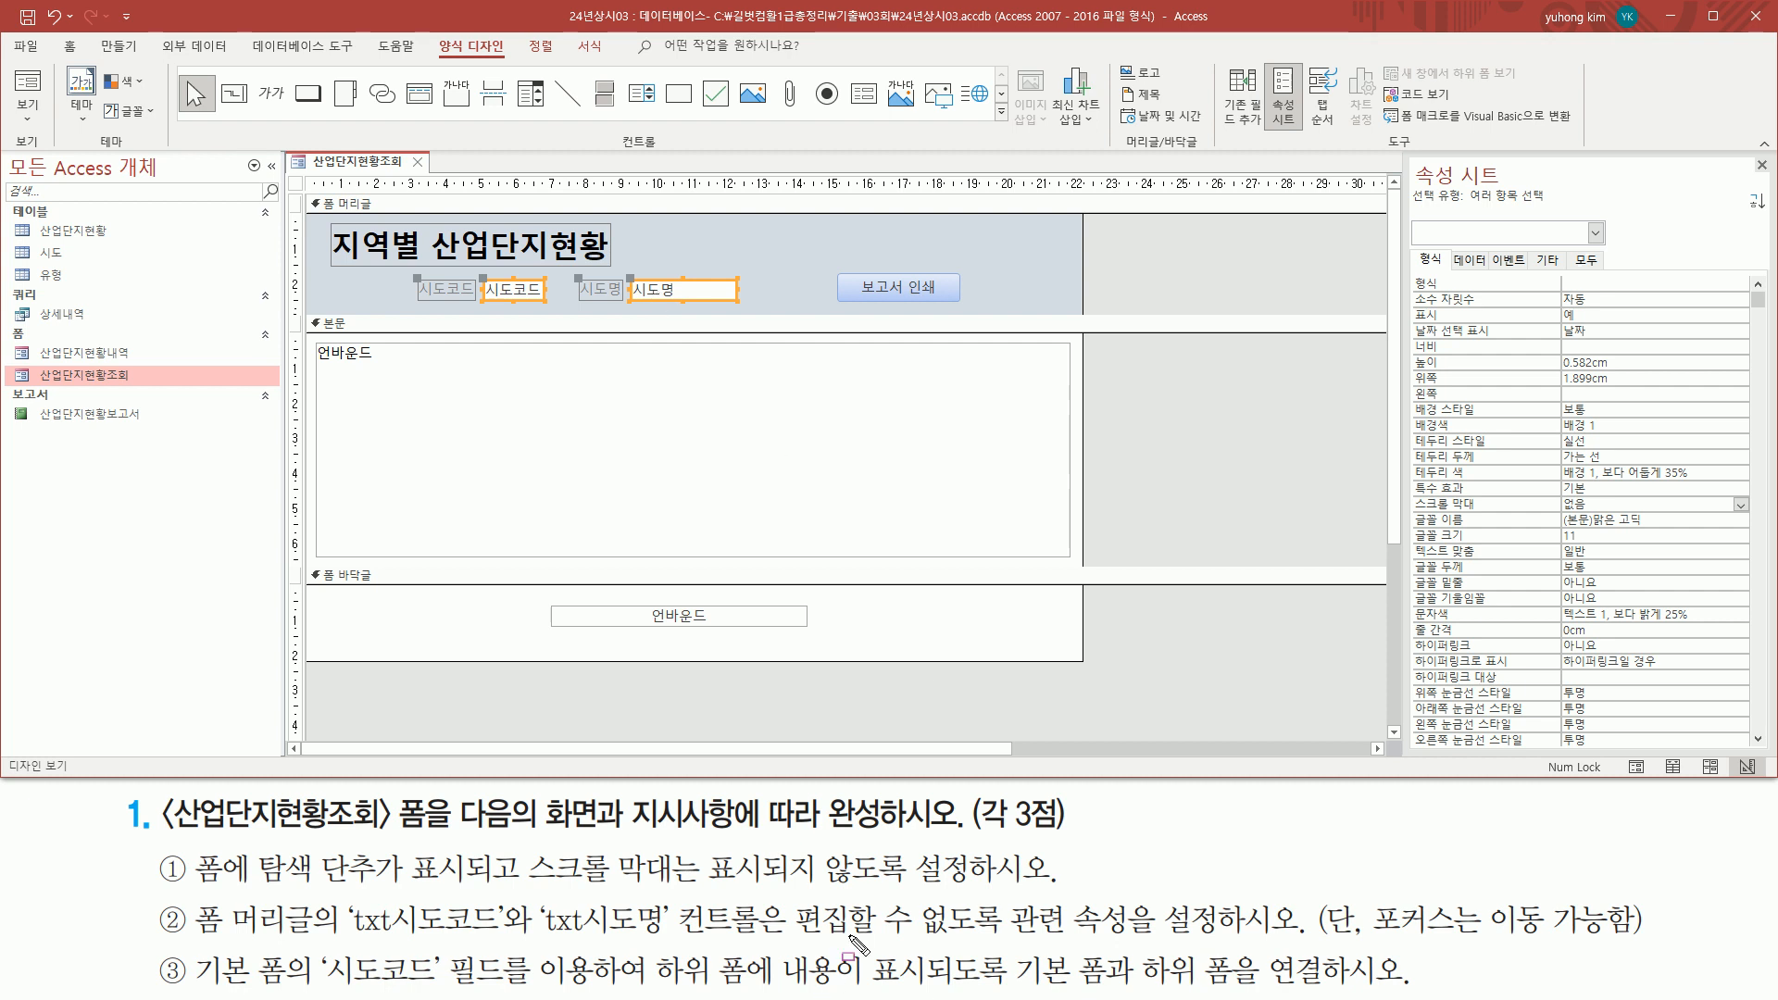
pyautogui.moveTo(789, 938); pyautogui.dragTo(1151, 945)
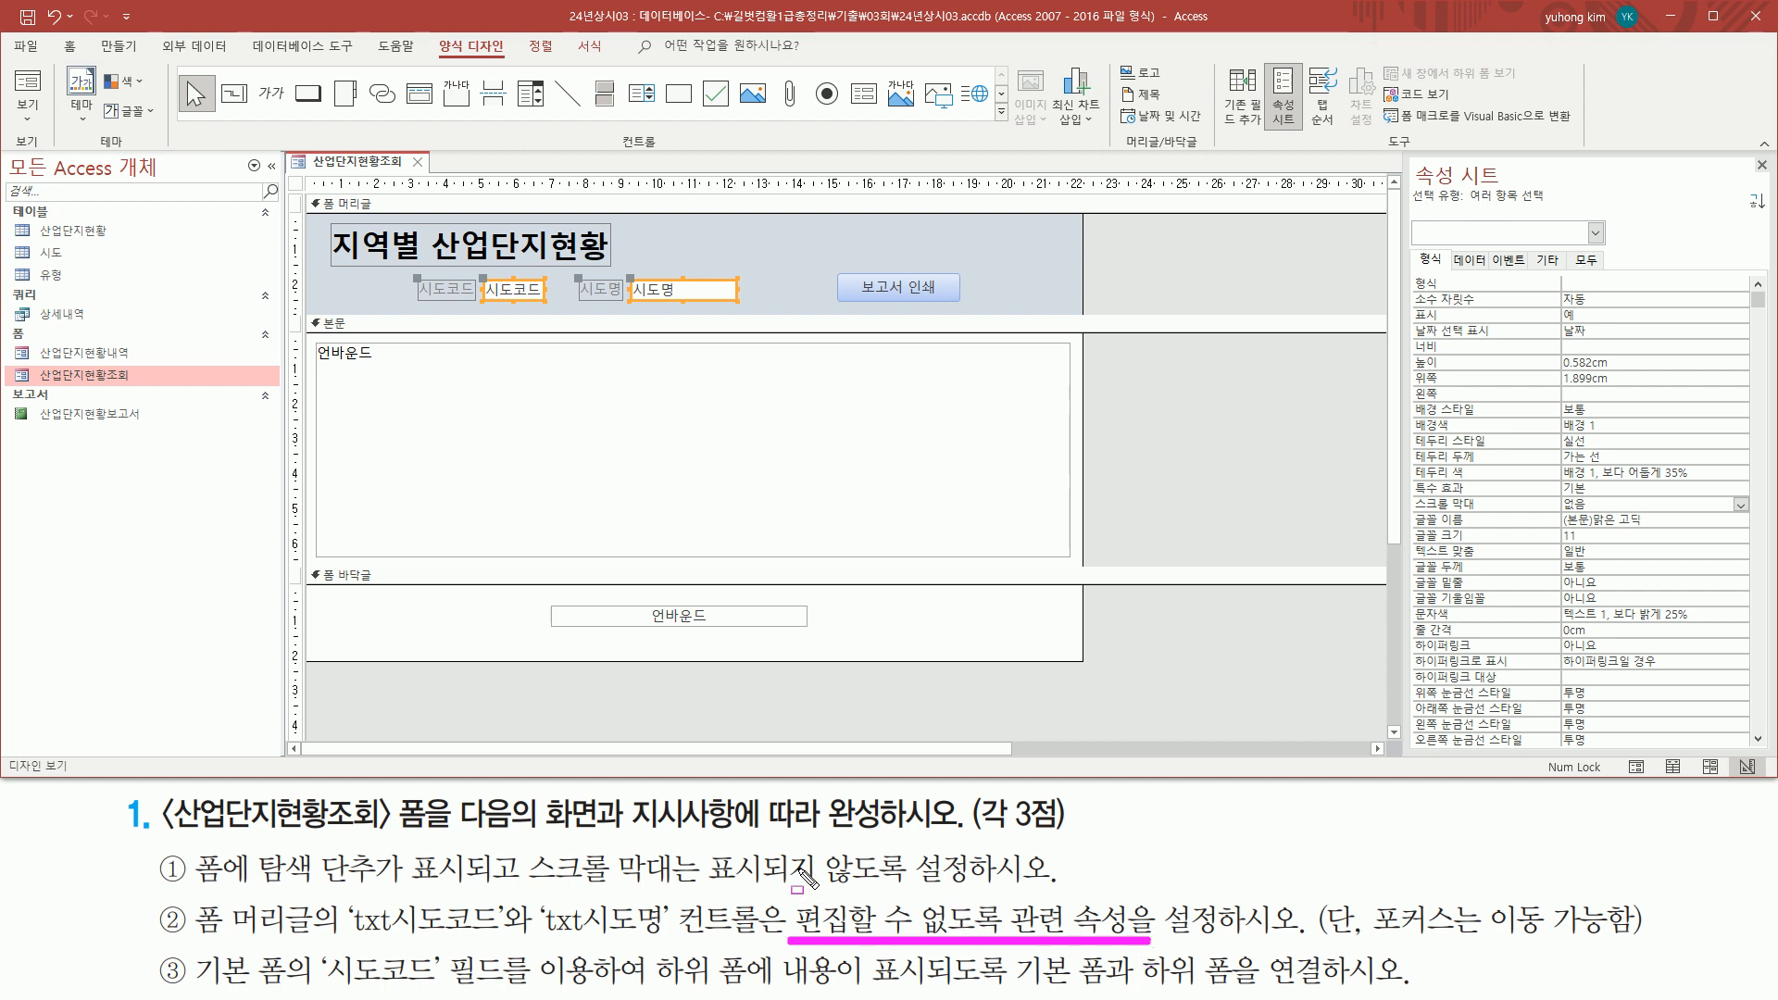
pyautogui.moveTo(788, 894)
pyautogui.mouseDown()
pyautogui.moveTo(926, 941)
pyautogui.moveTo(1003, 941)
pyautogui.mouseUp()
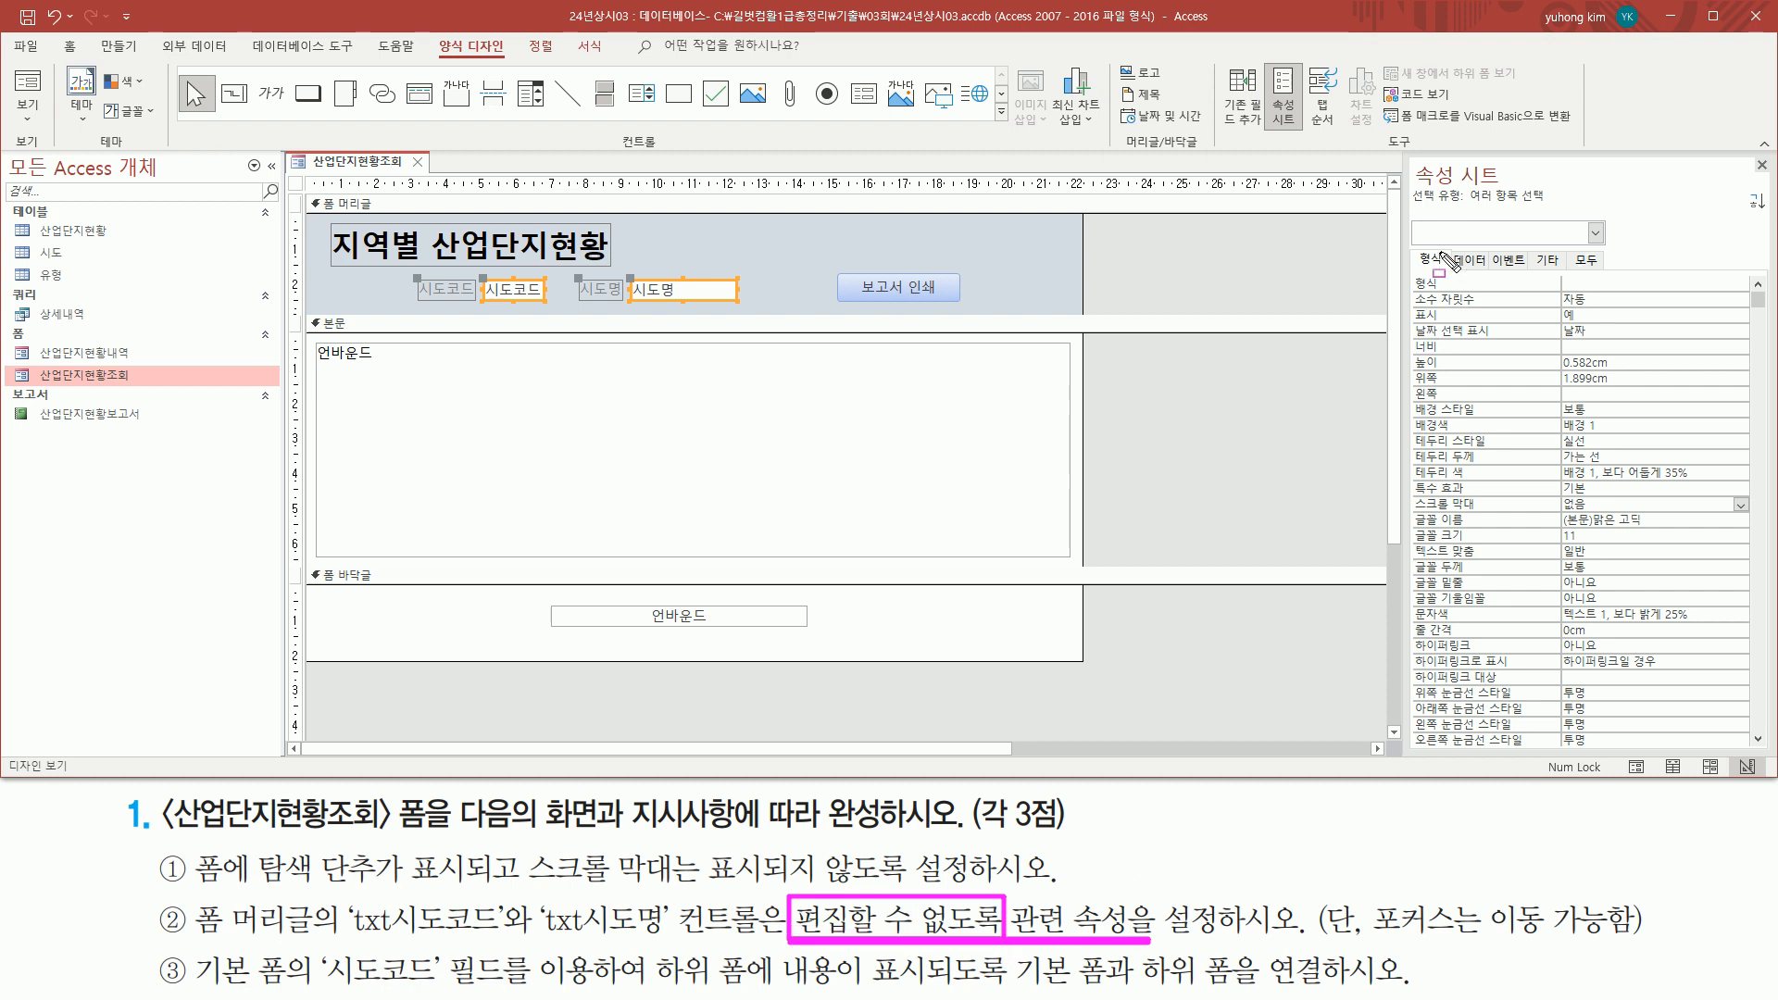
pyautogui.moveTo(1451, 250); pyautogui.dragTo(1489, 272)
pyautogui.press('Escape')
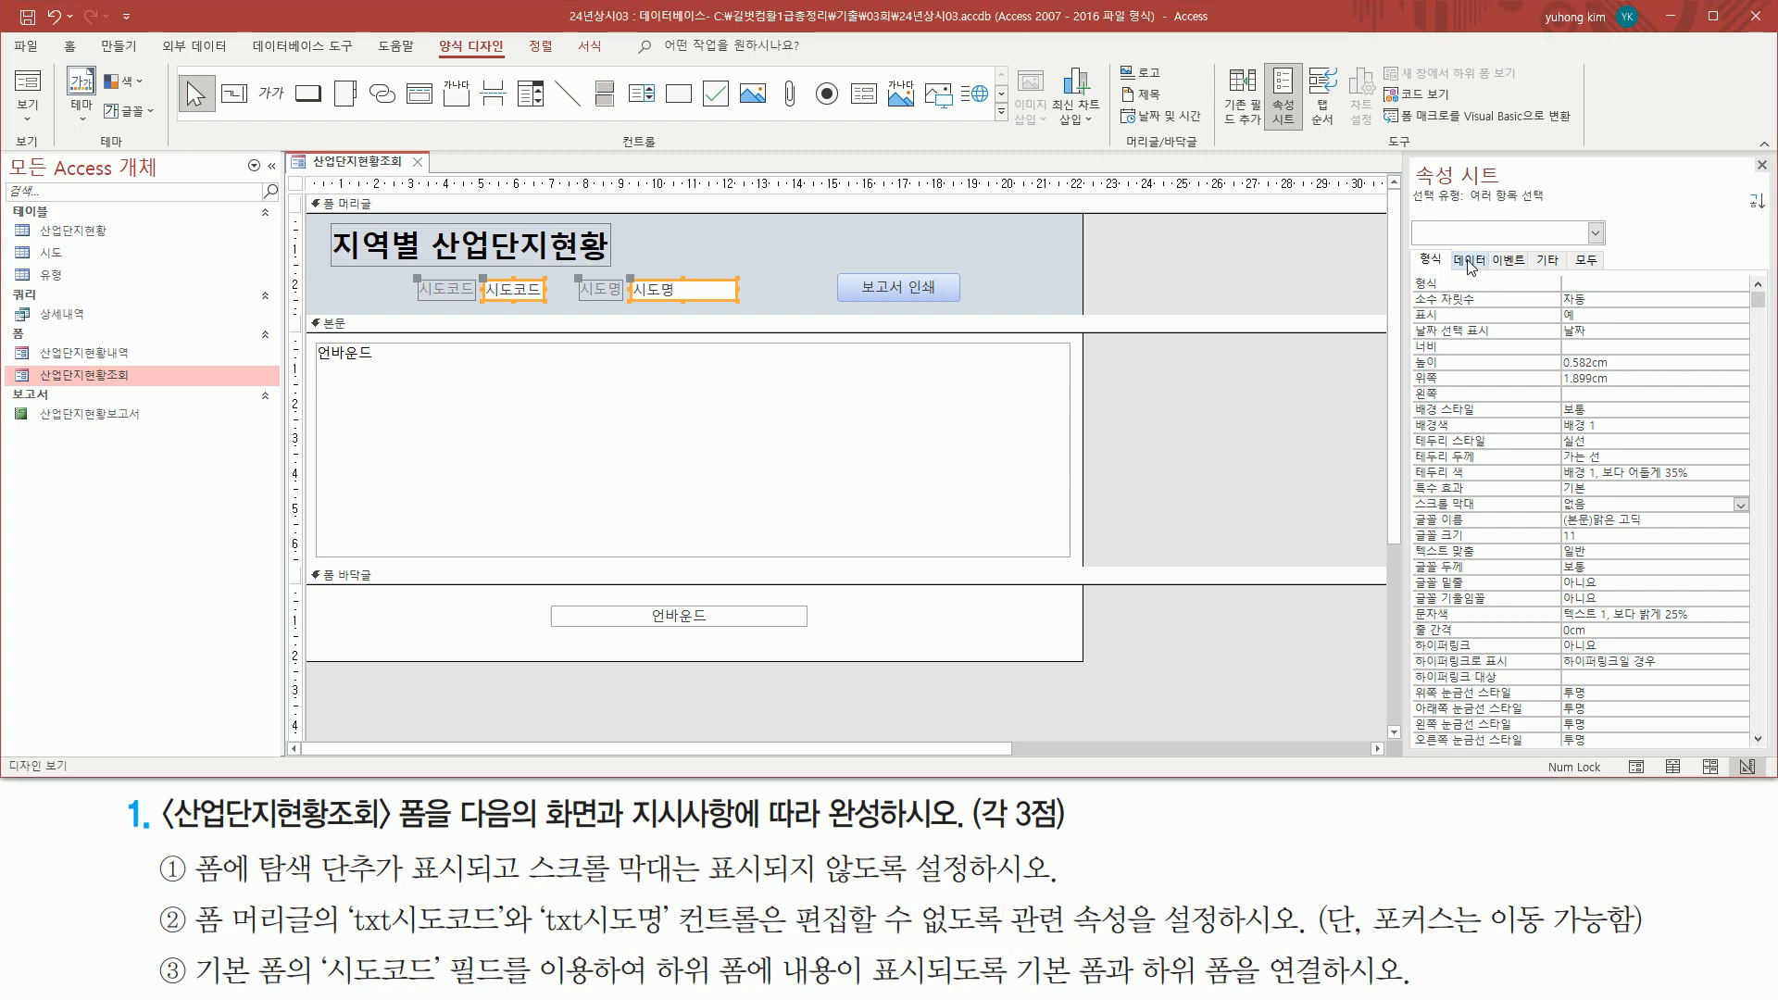
pyautogui.click(1470, 261)
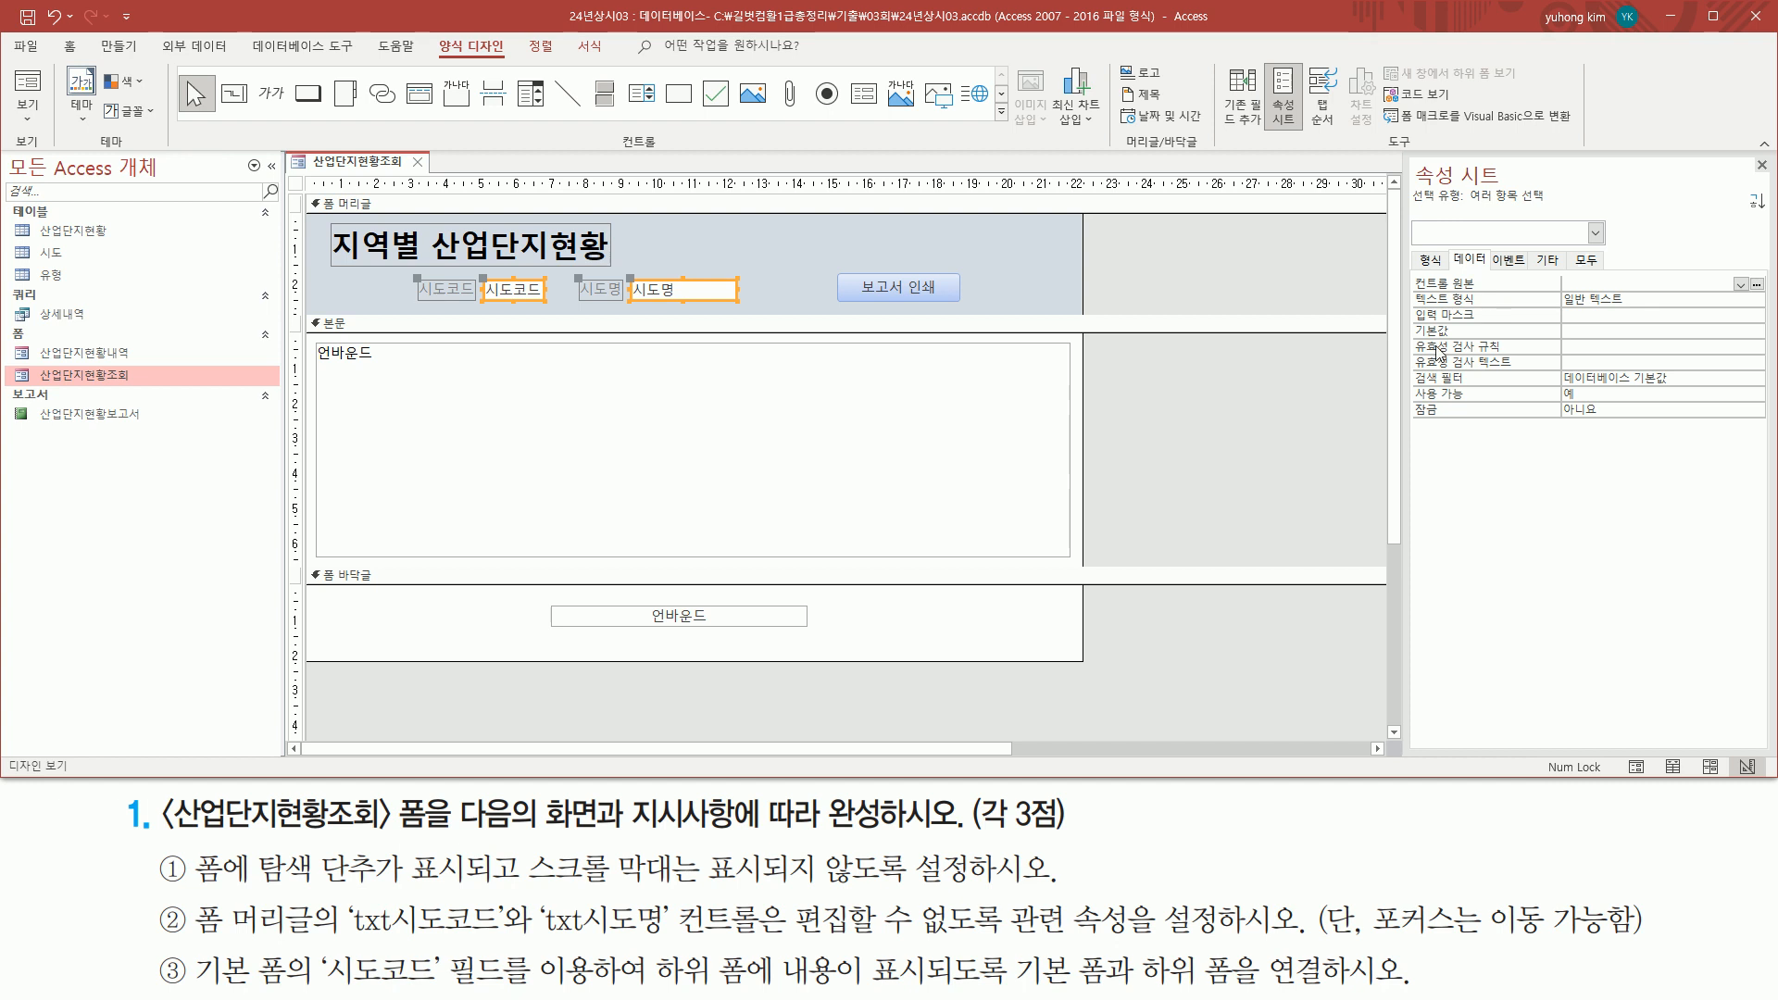
pyautogui.hotkey('ctrl', '2')
pyautogui.moveTo(1414, 421); pyautogui.dragTo(1606, 400)
pyautogui.click(1699, 413)
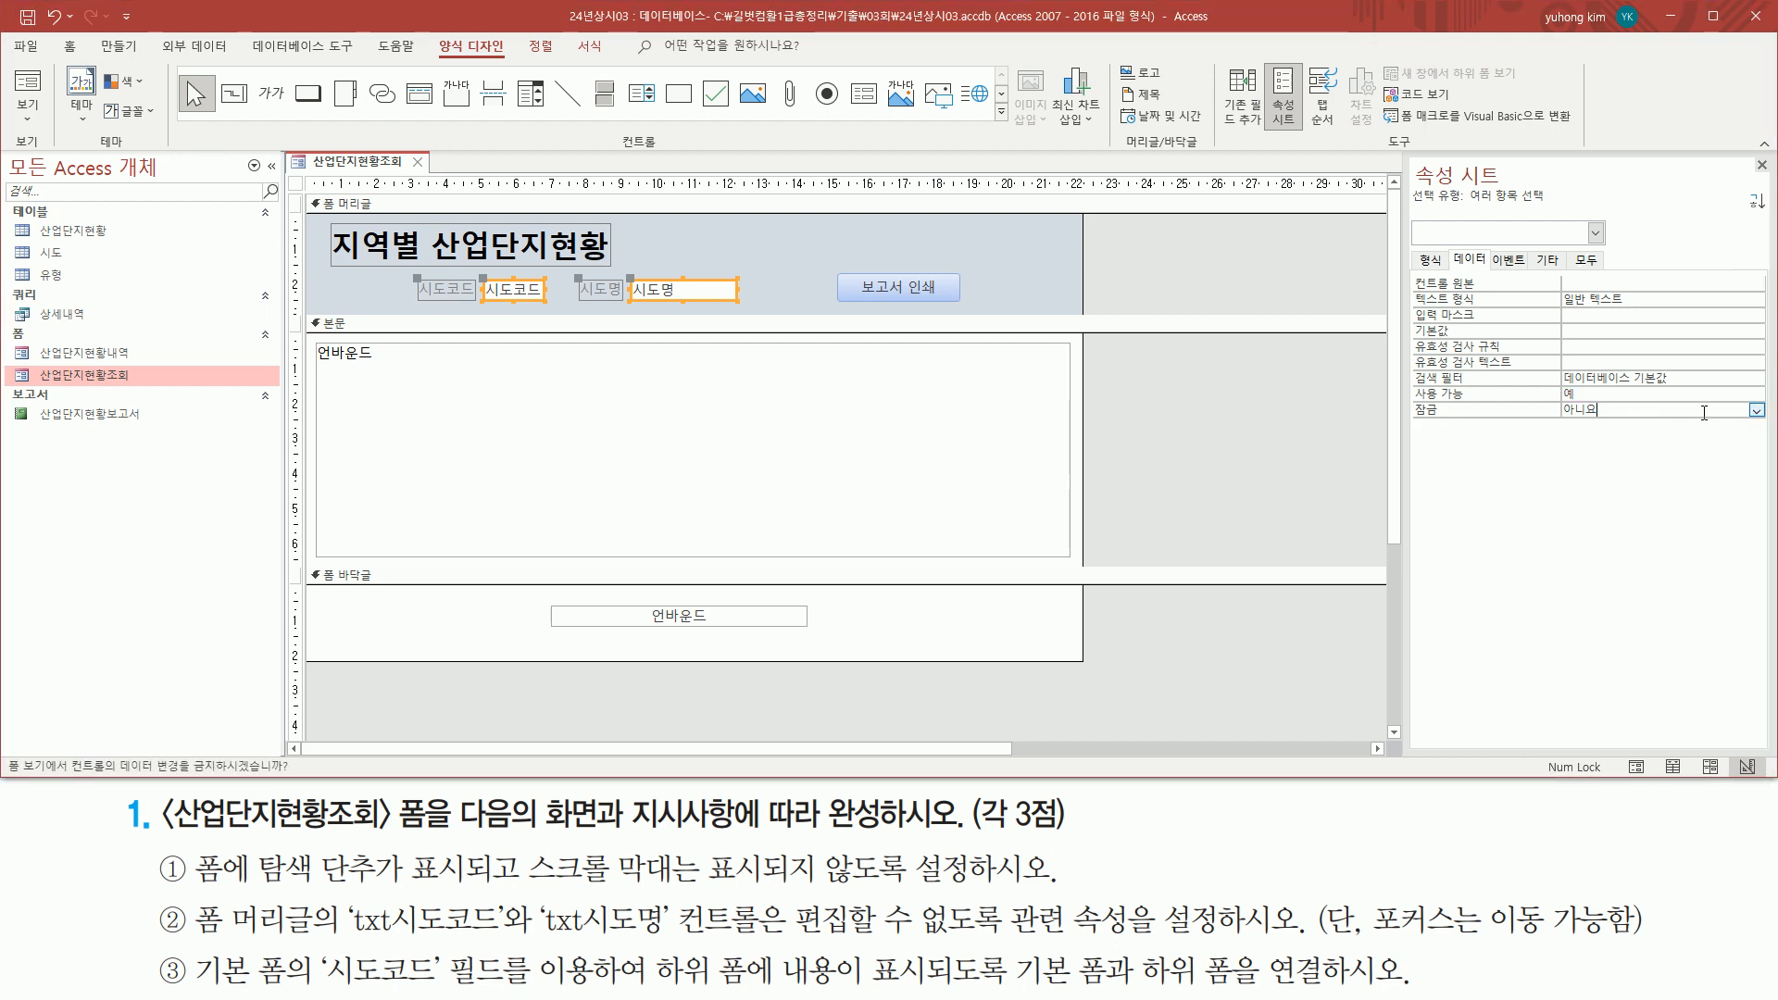
pyautogui.click(1757, 411)
pyautogui.click(1678, 429)
pyautogui.hotkey('ctrl', '2')
pyautogui.moveTo(192, 950)
pyautogui.mouseDown()
pyautogui.moveTo(295, 992)
pyautogui.moveTo(504, 989)
pyautogui.mouseUp()
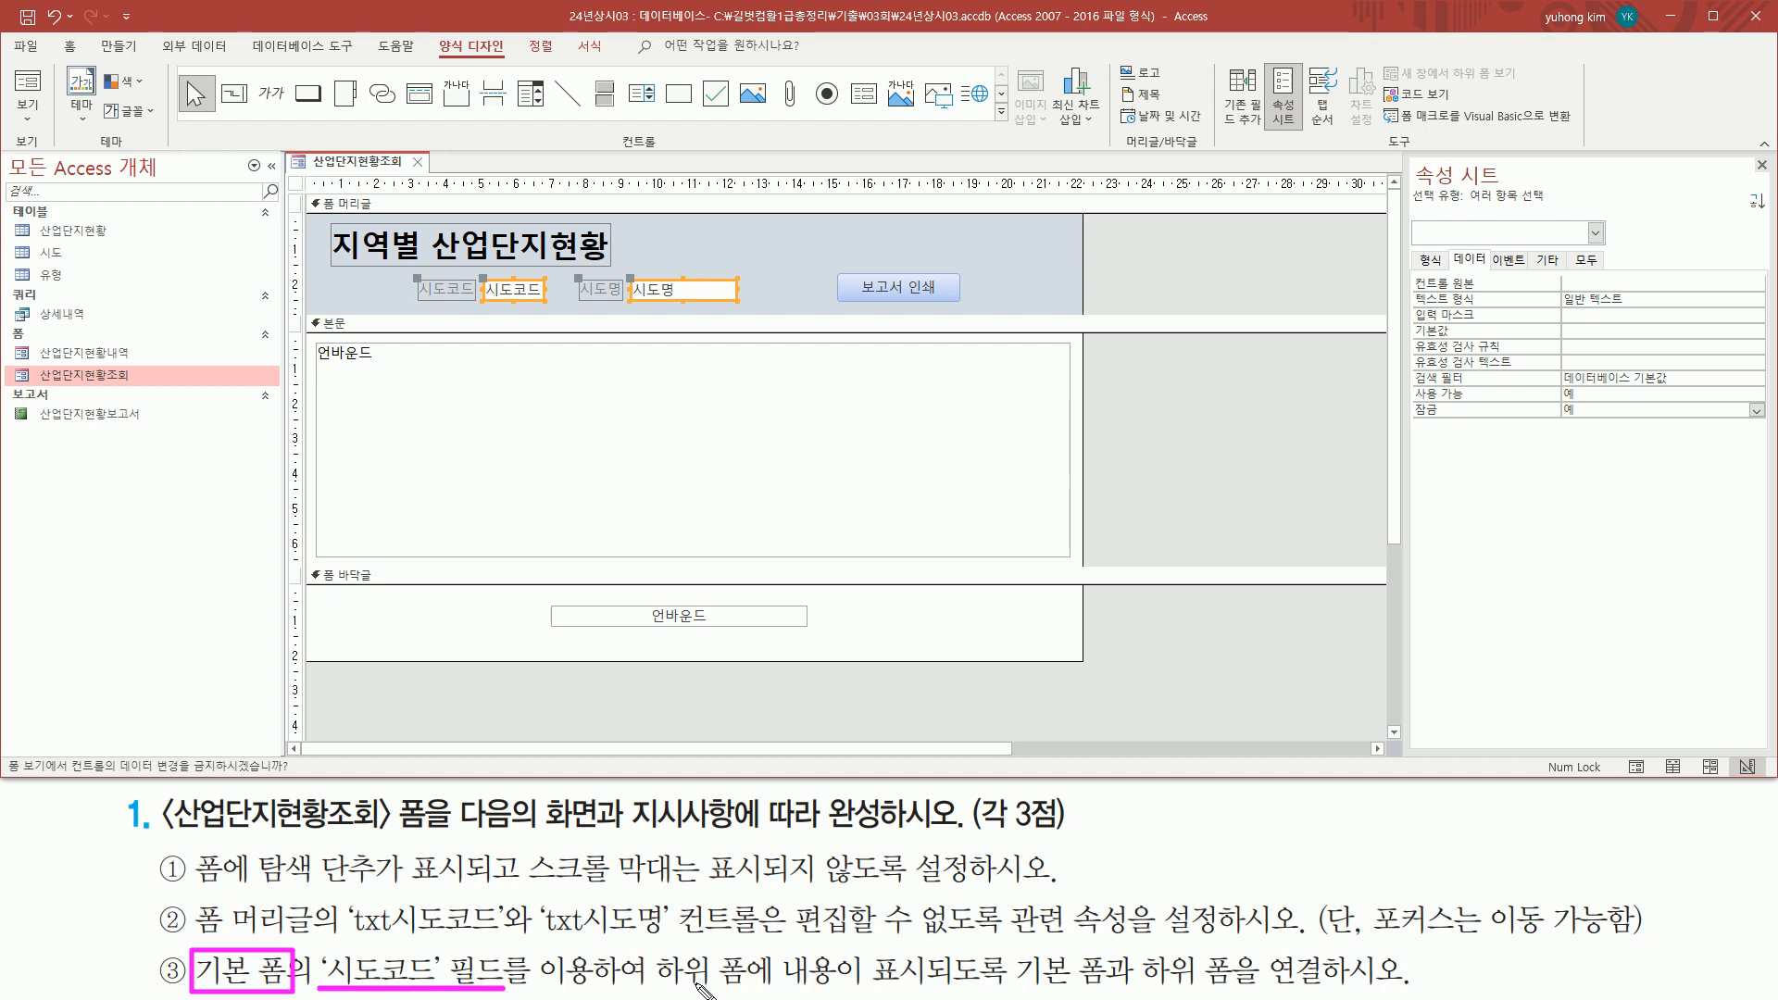
pyautogui.moveTo(646, 989); pyautogui.dragTo(1324, 991)
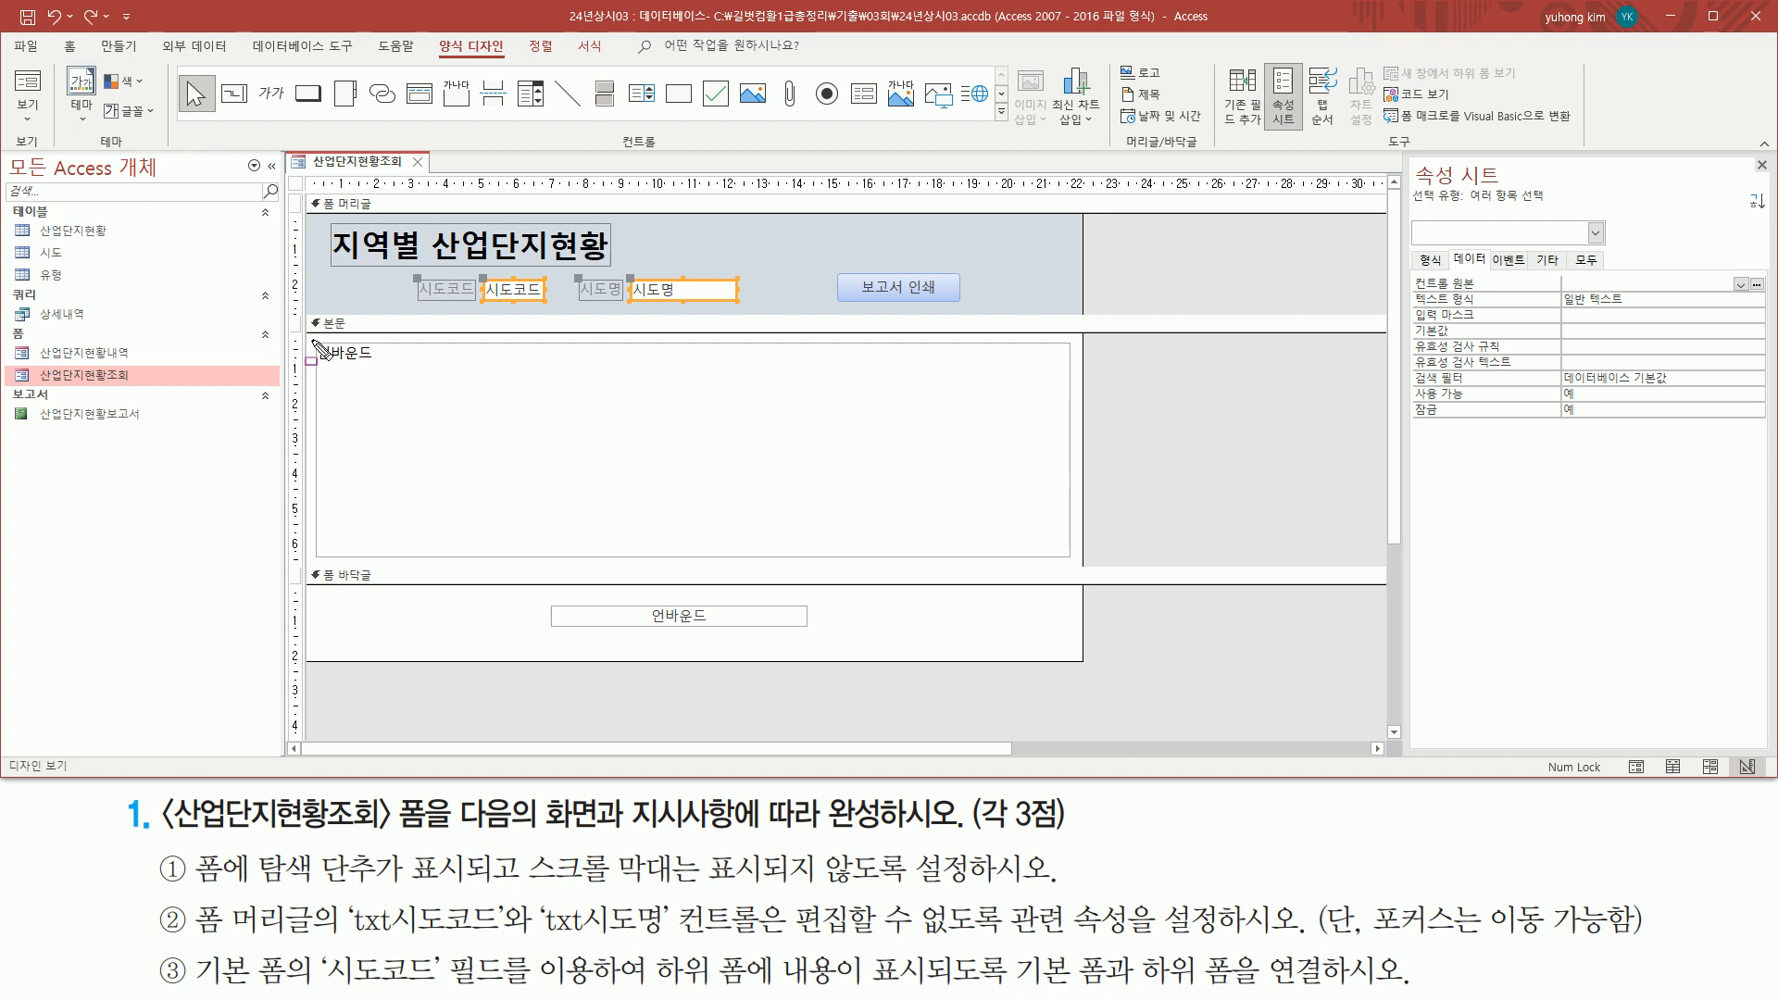
pyautogui.moveTo(320, 348)
pyautogui.mouseDown()
pyautogui.moveTo(621, 487)
pyautogui.moveTo(1061, 580)
pyautogui.moveTo(1065, 558)
pyautogui.mouseUp()
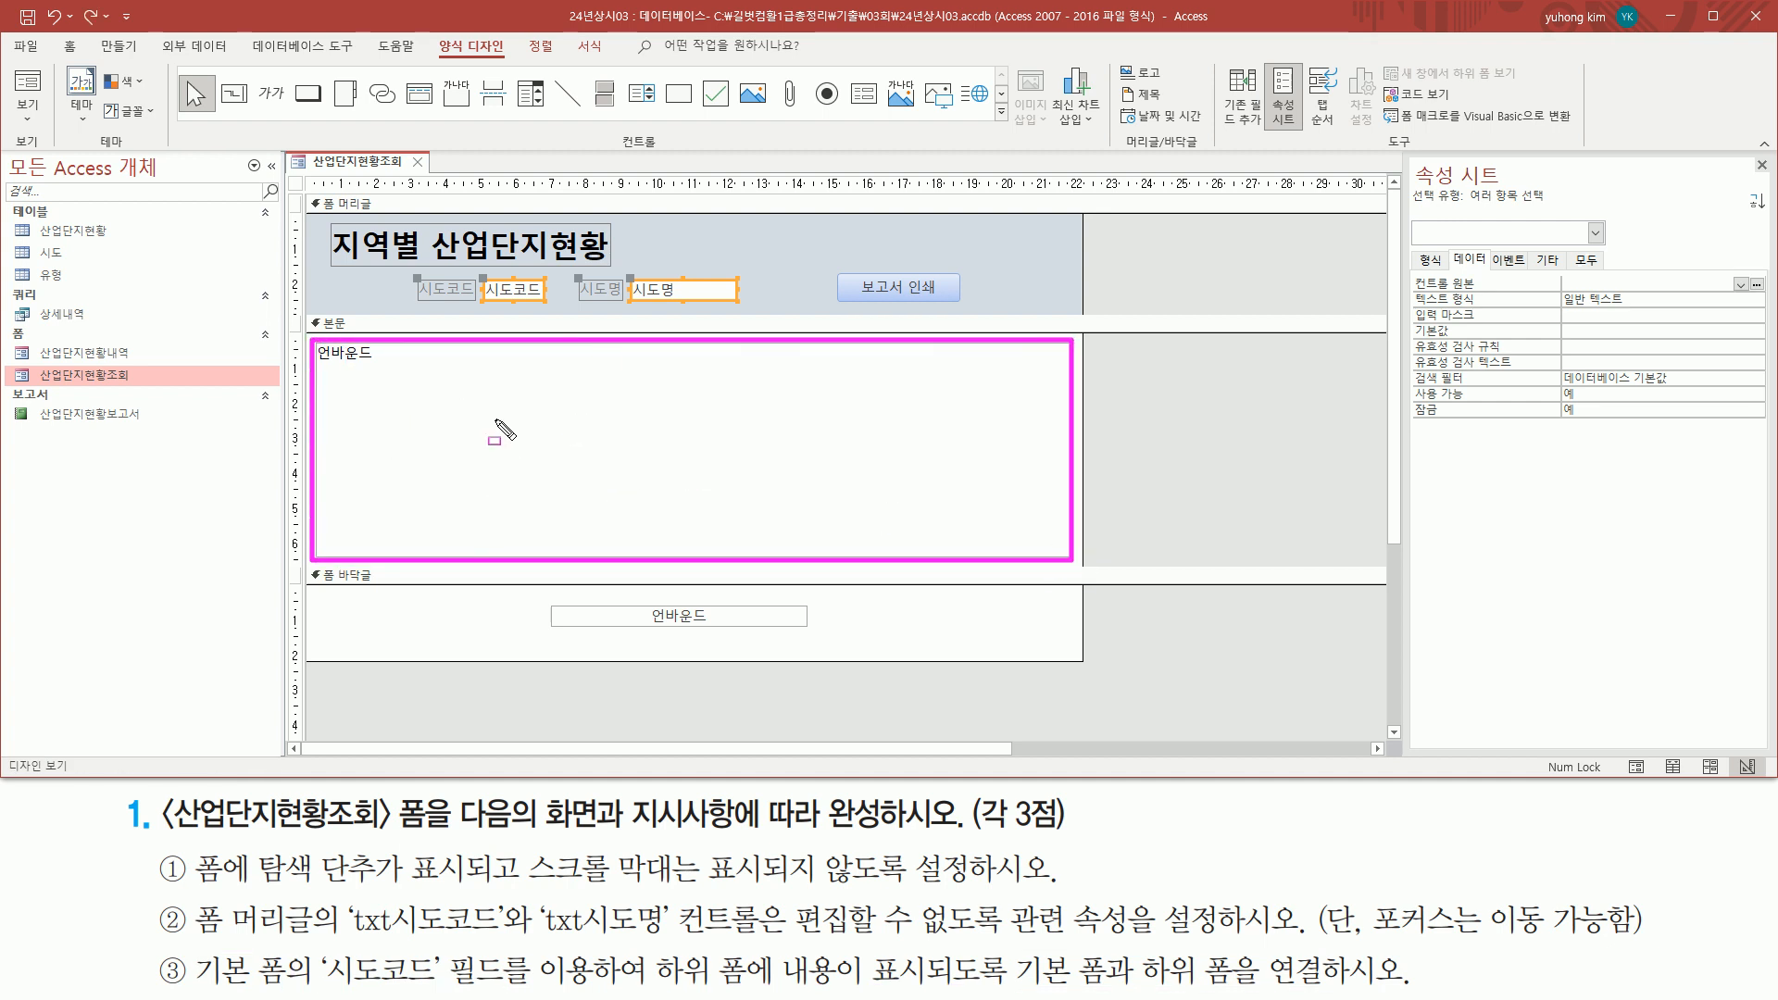
# Step: Set the 원본 개체 property of the subform control in the detail section to the form 산업단지현황내역
pyautogui.click(371, 412)
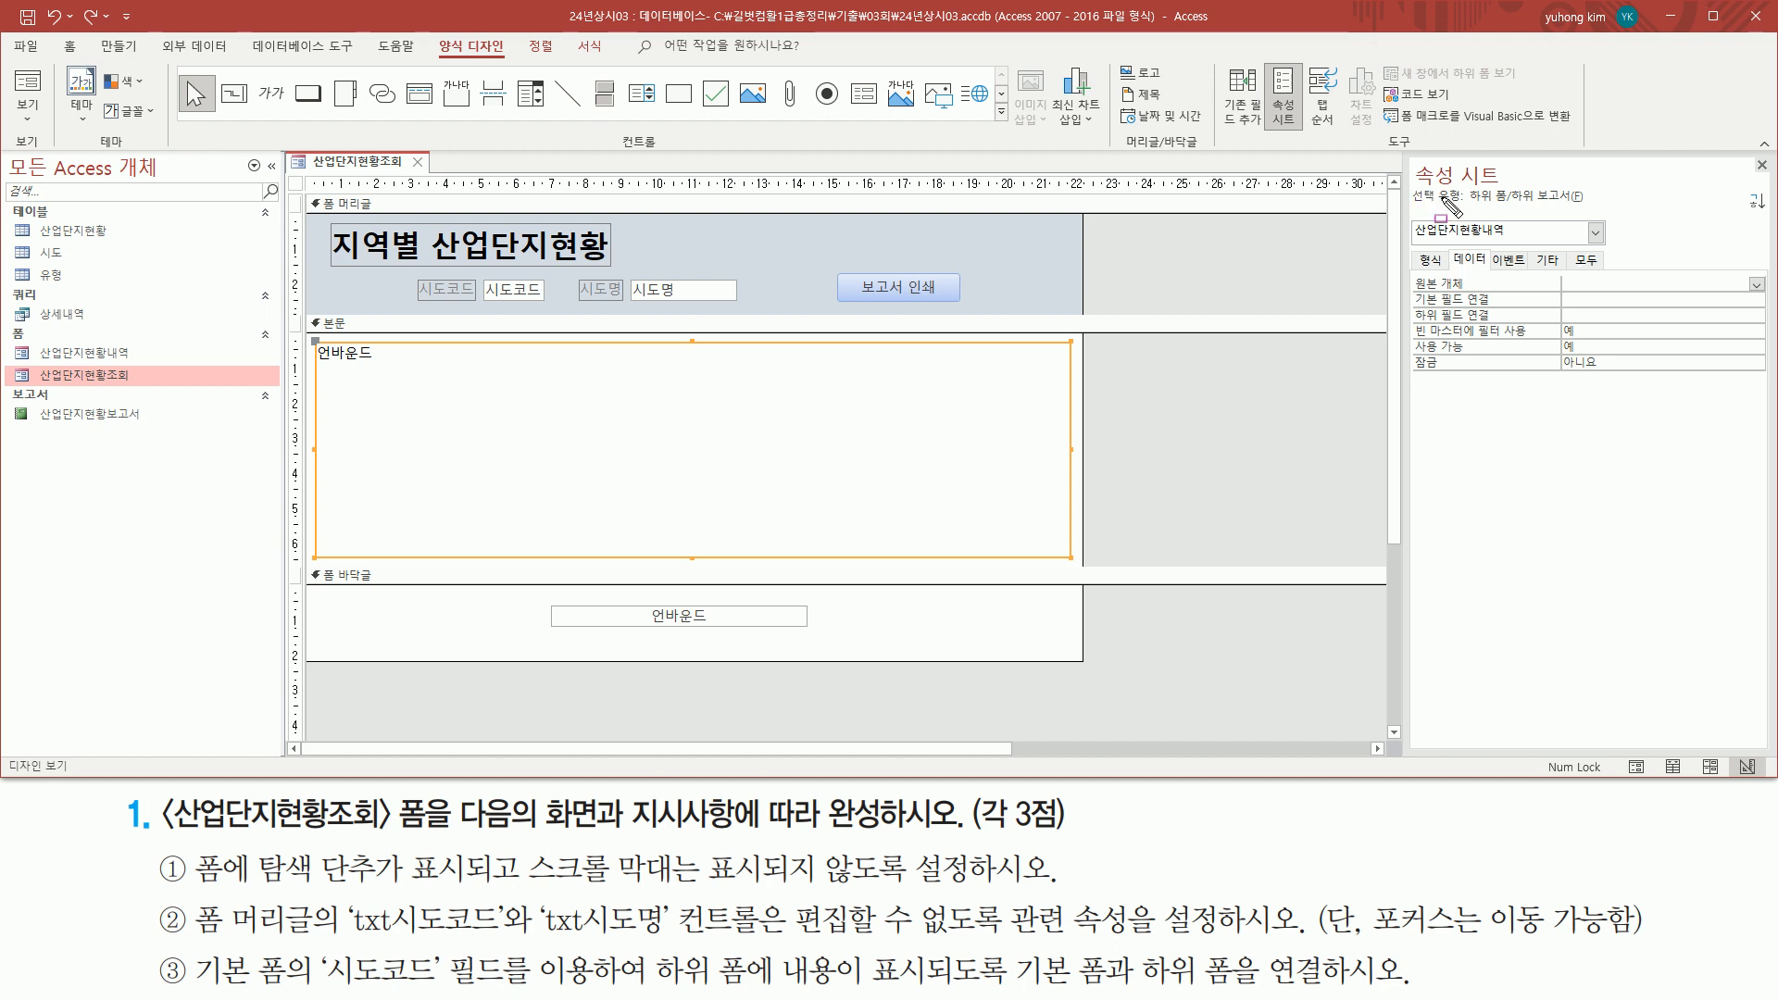
pyautogui.moveTo(1469, 208); pyautogui.dragTo(1589, 208)
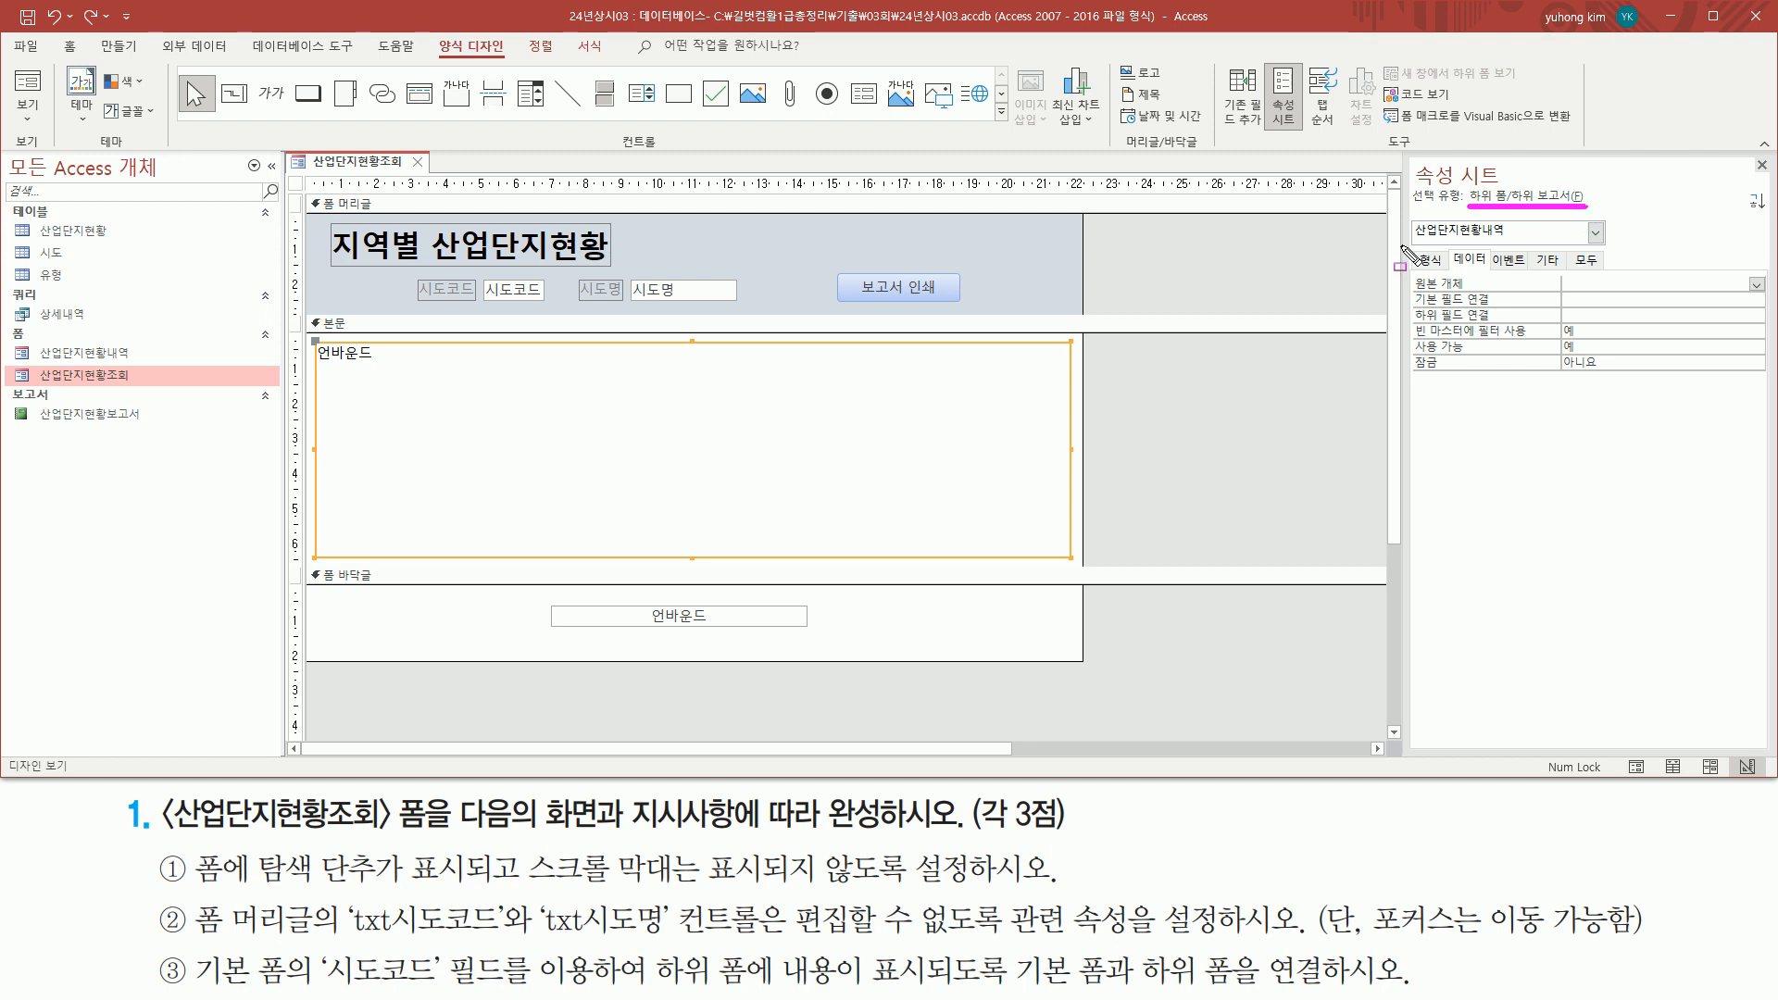
pyautogui.moveTo(1415, 239); pyautogui.dragTo(1502, 240)
pyautogui.moveTo(1411, 293); pyautogui.dragTo(1763, 272)
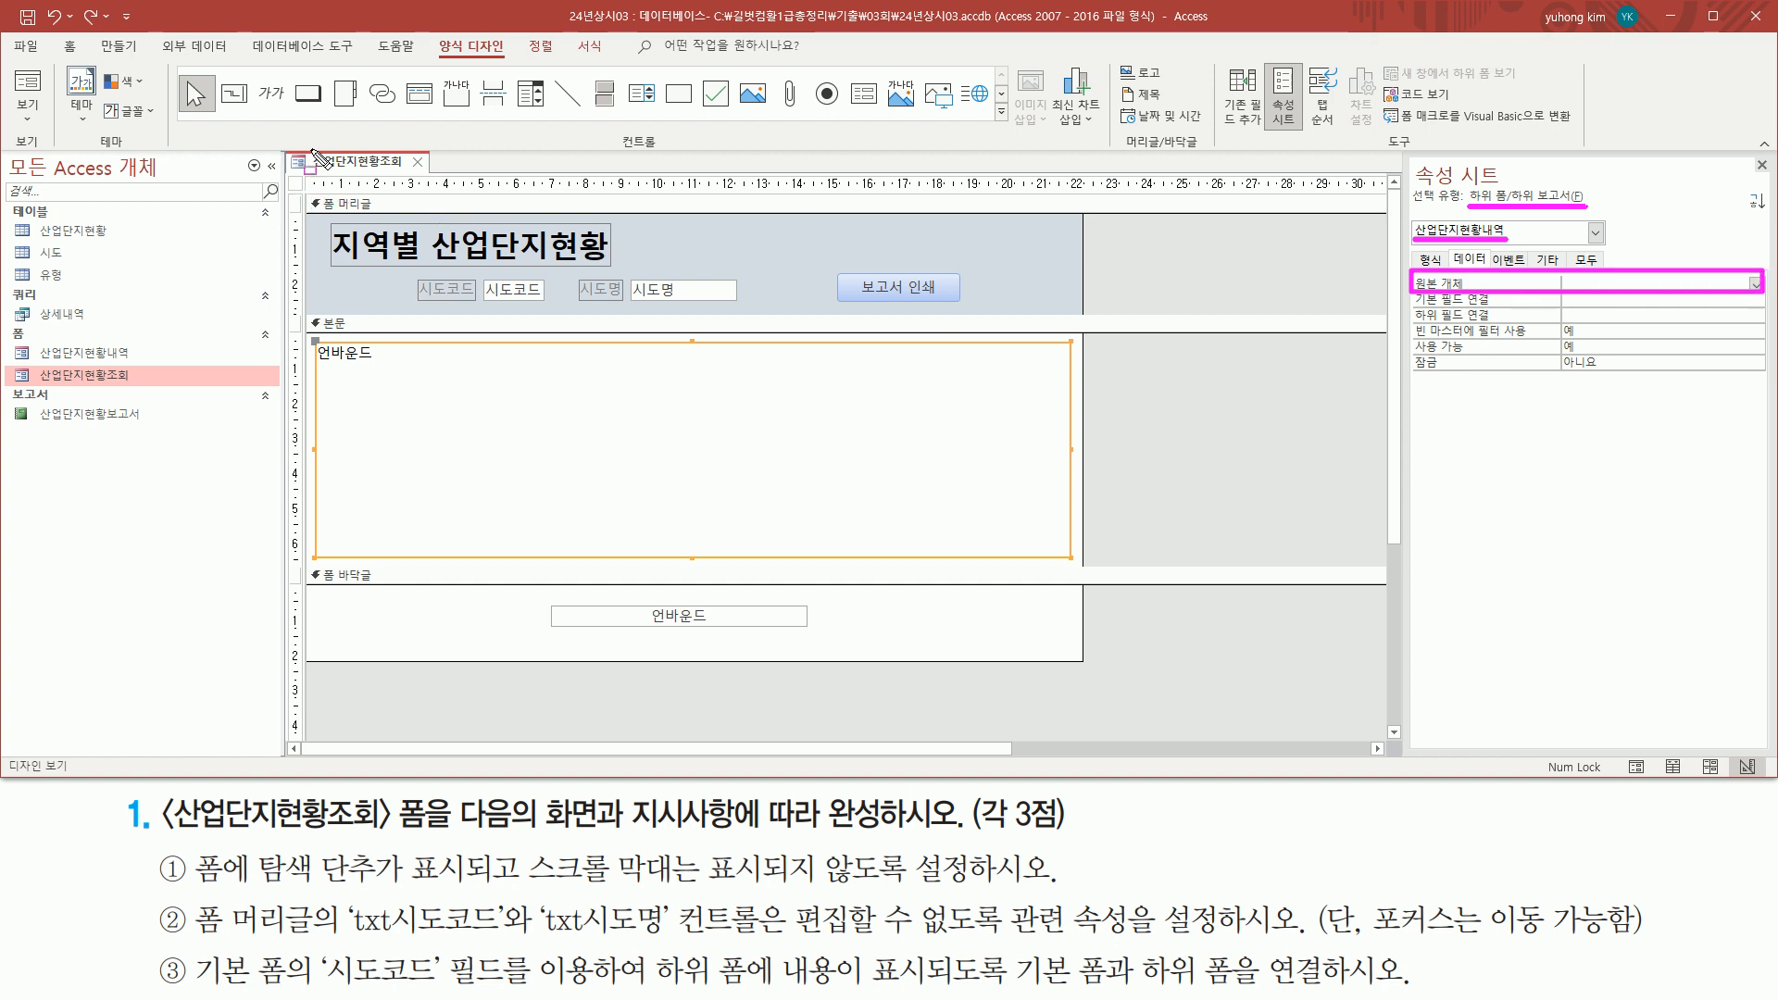
pyautogui.moveTo(307, 147)
pyautogui.mouseDown()
pyautogui.moveTo(317, 190)
pyautogui.moveTo(413, 178)
pyautogui.mouseUp()
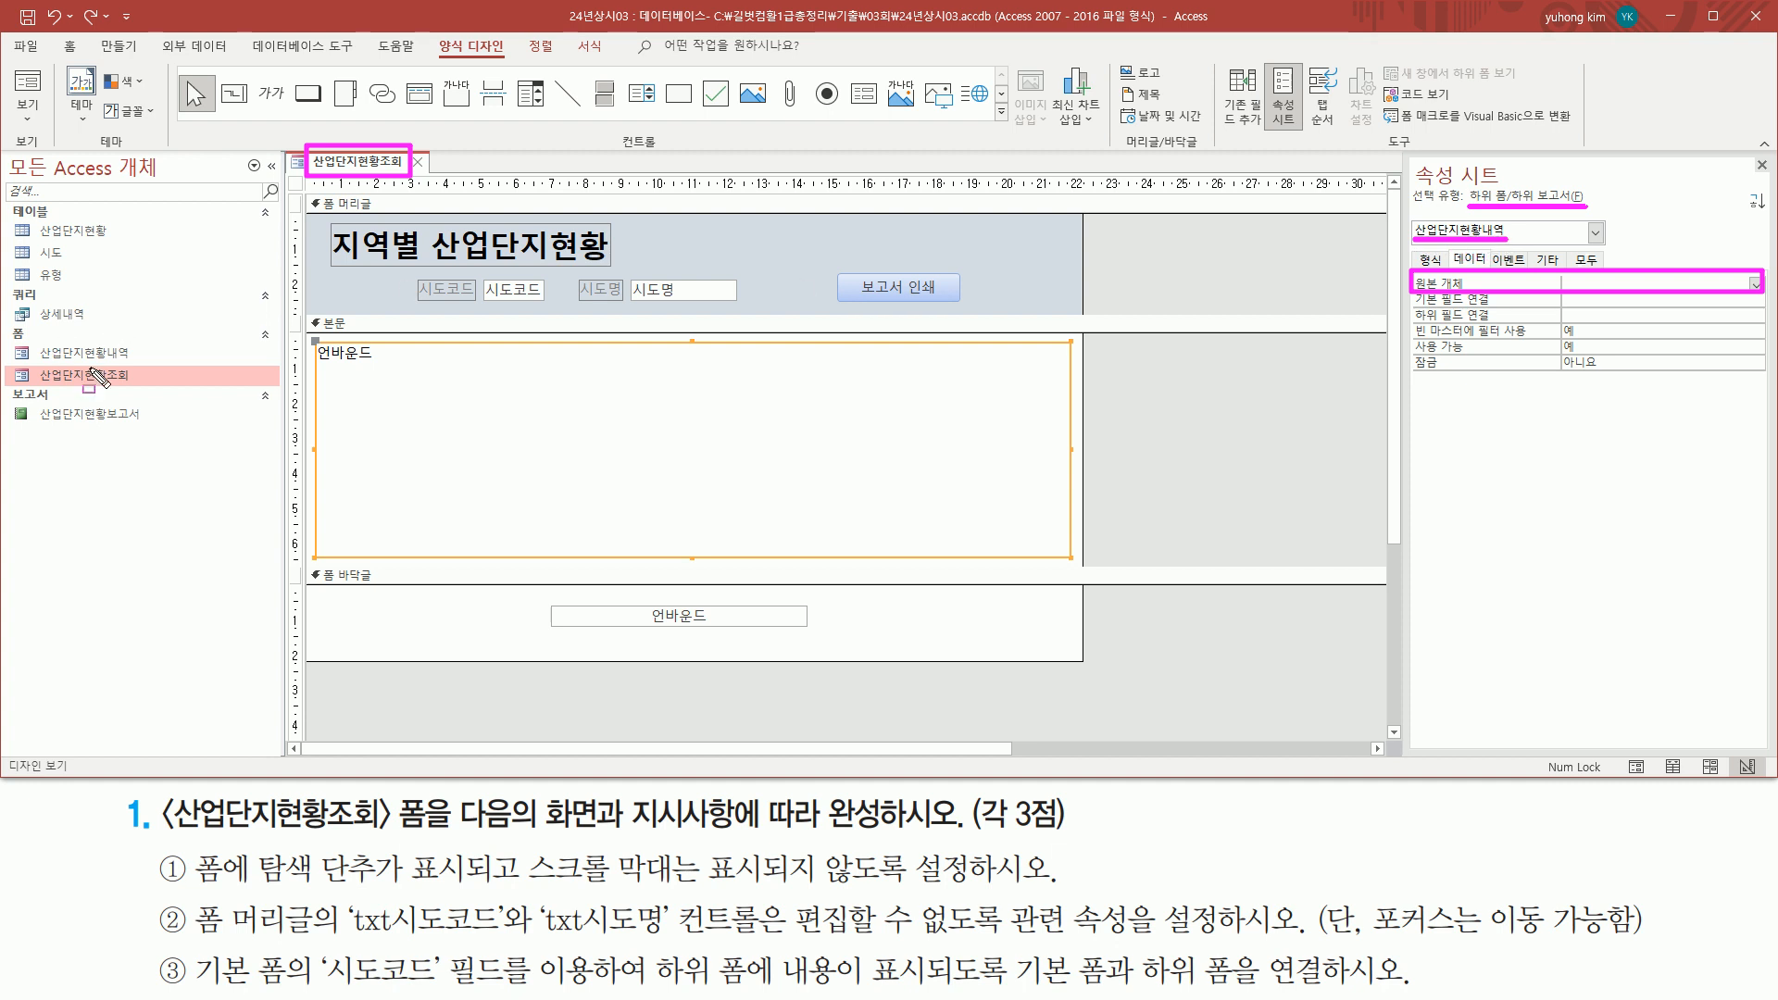
pyautogui.moveTo(59, 376)
pyautogui.mouseDown()
pyautogui.moveTo(37, 389)
pyautogui.moveTo(139, 388)
pyautogui.moveTo(37, 363)
pyautogui.moveTo(37, 387)
pyautogui.moveTo(39, 361)
pyautogui.moveTo(139, 337)
pyautogui.moveTo(138, 359)
pyautogui.mouseUp()
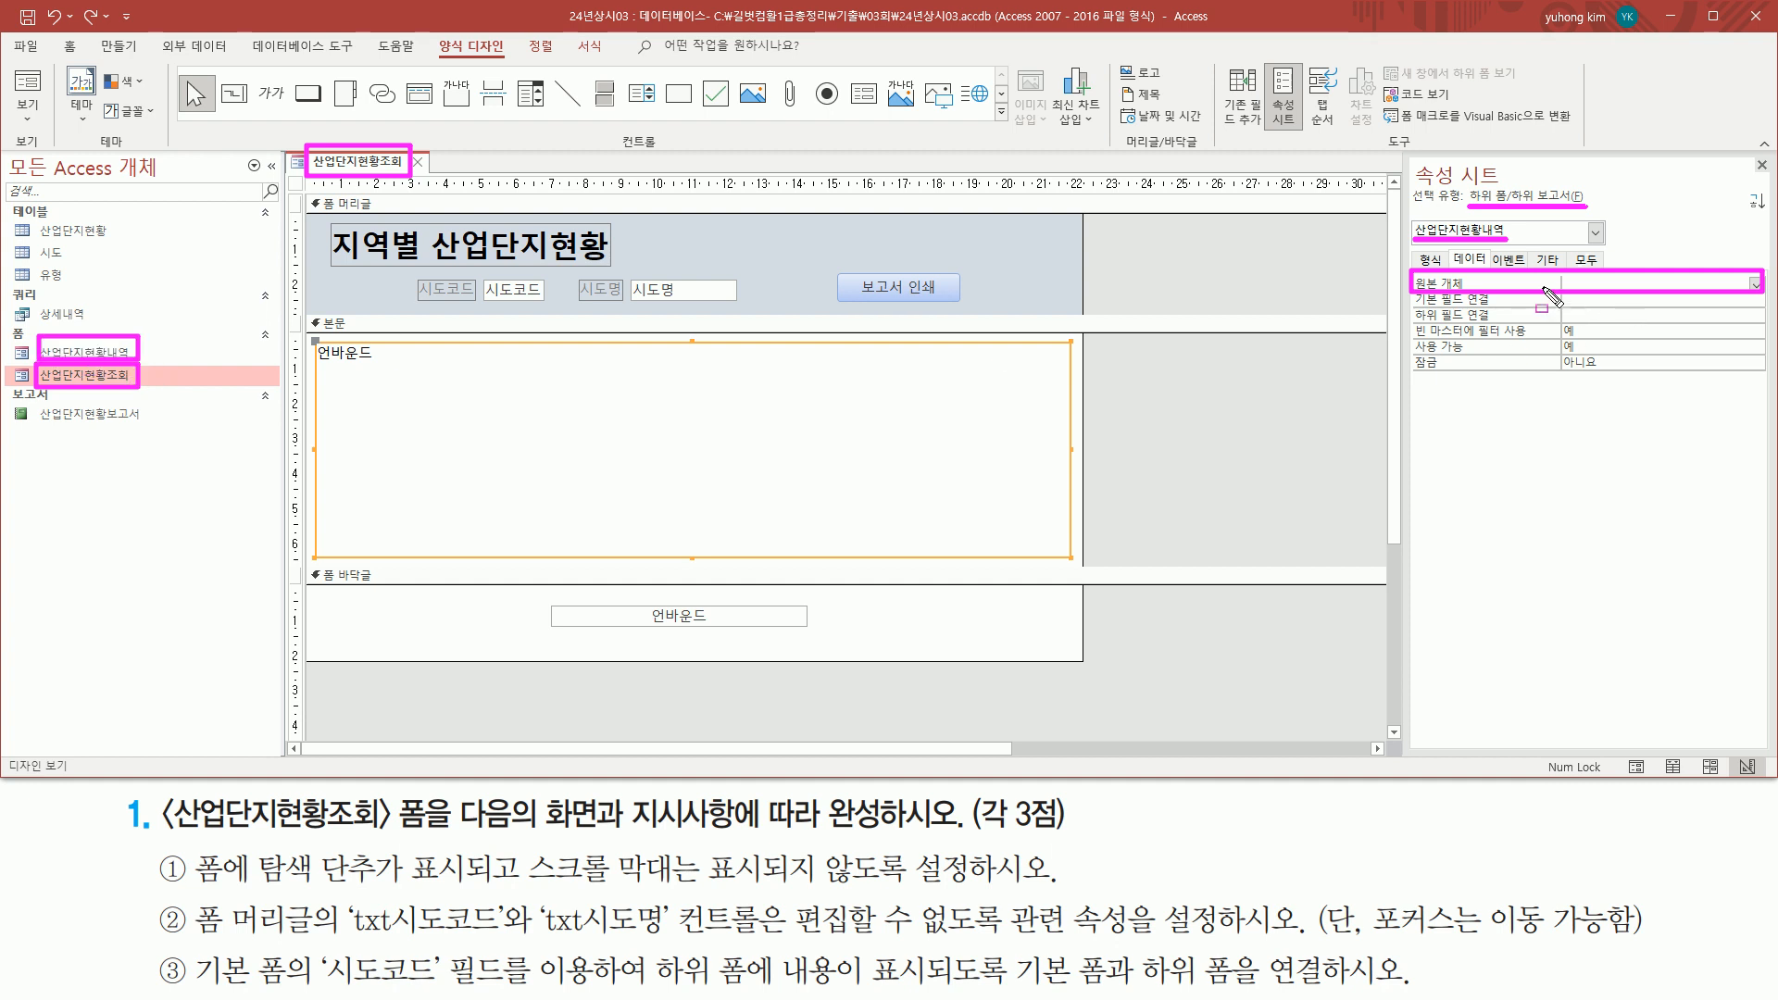
pyautogui.press('Escape')
pyautogui.click(1756, 285)
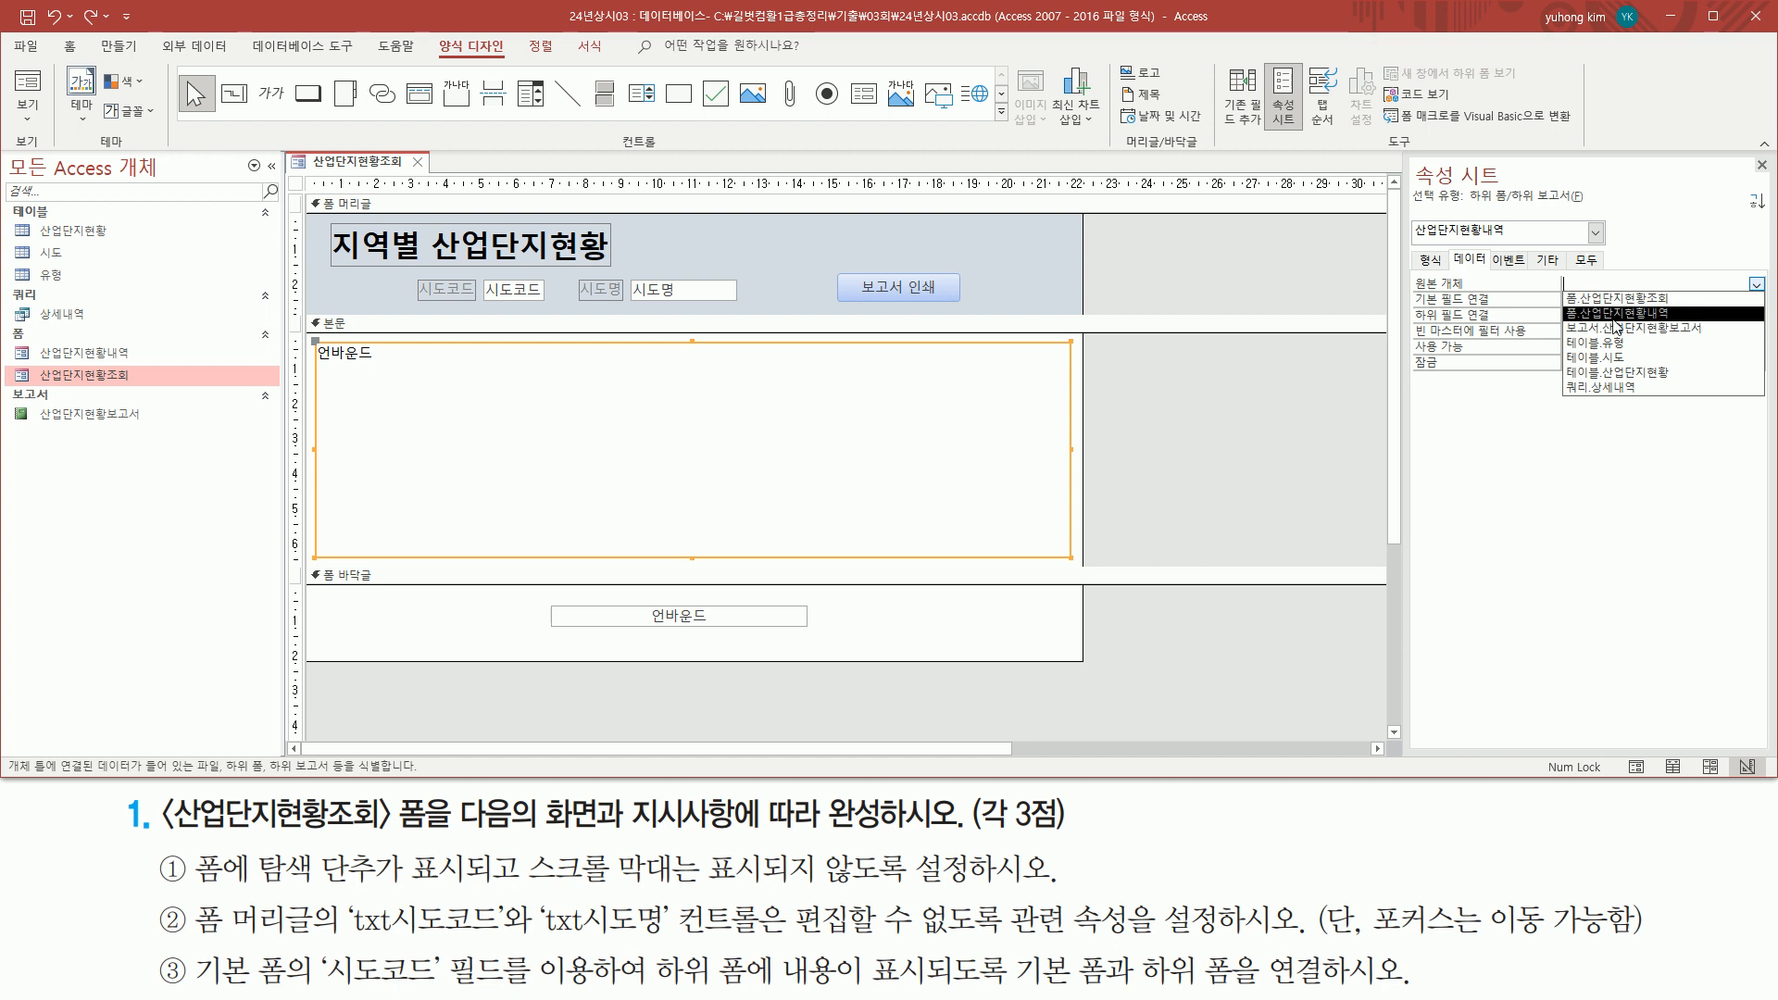
pyautogui.click(1615, 314)
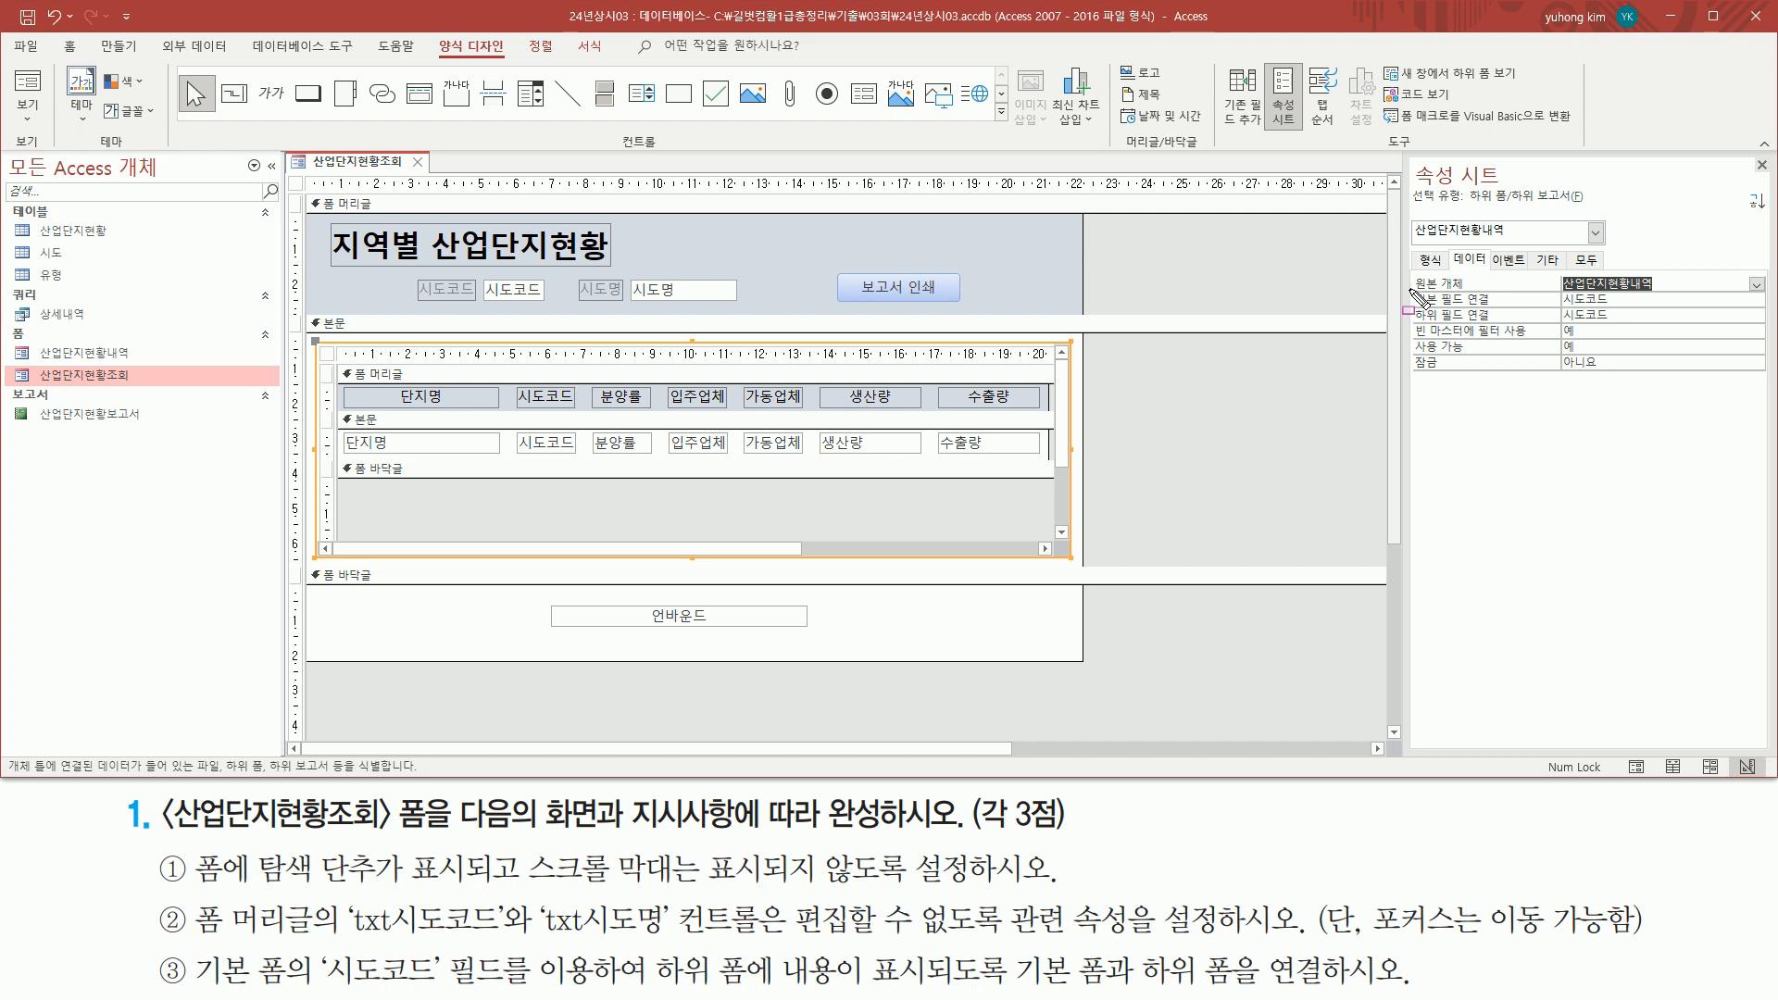
pyautogui.moveTo(1409, 288)
pyautogui.mouseDown()
pyautogui.moveTo(1504, 333)
pyautogui.moveTo(1623, 324)
pyautogui.mouseUp()
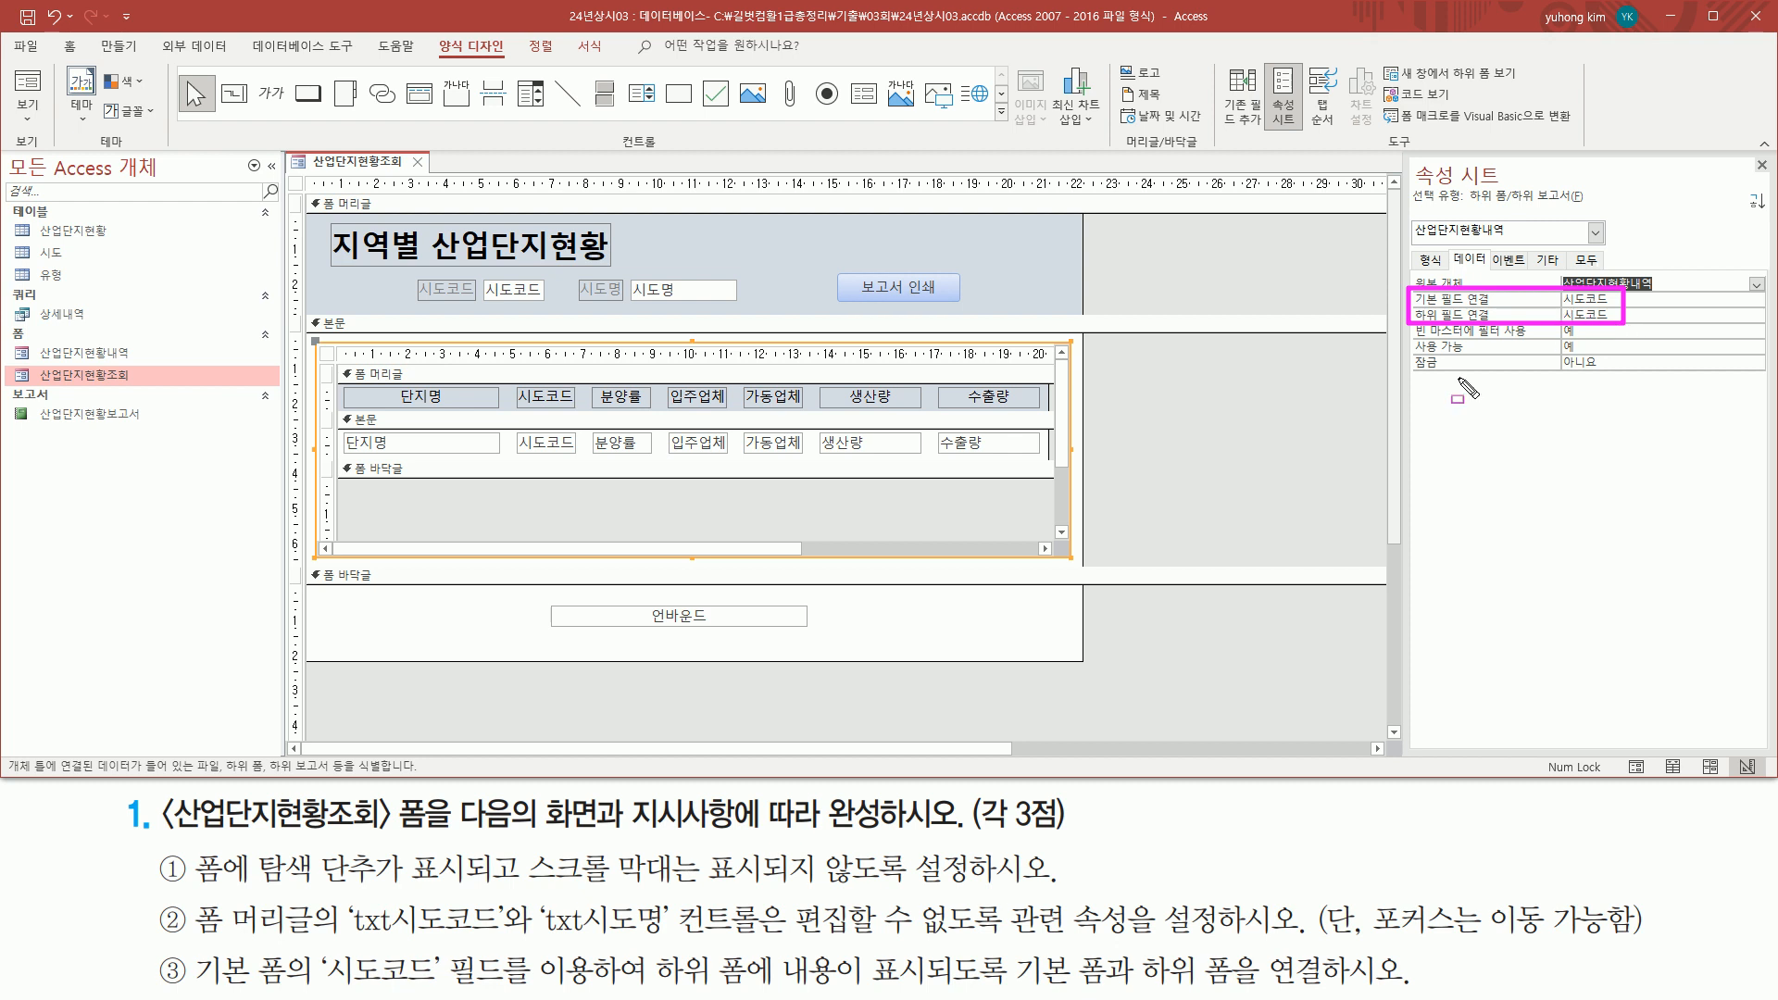
pyautogui.moveTo(245, 988); pyautogui.dragTo(445, 989)
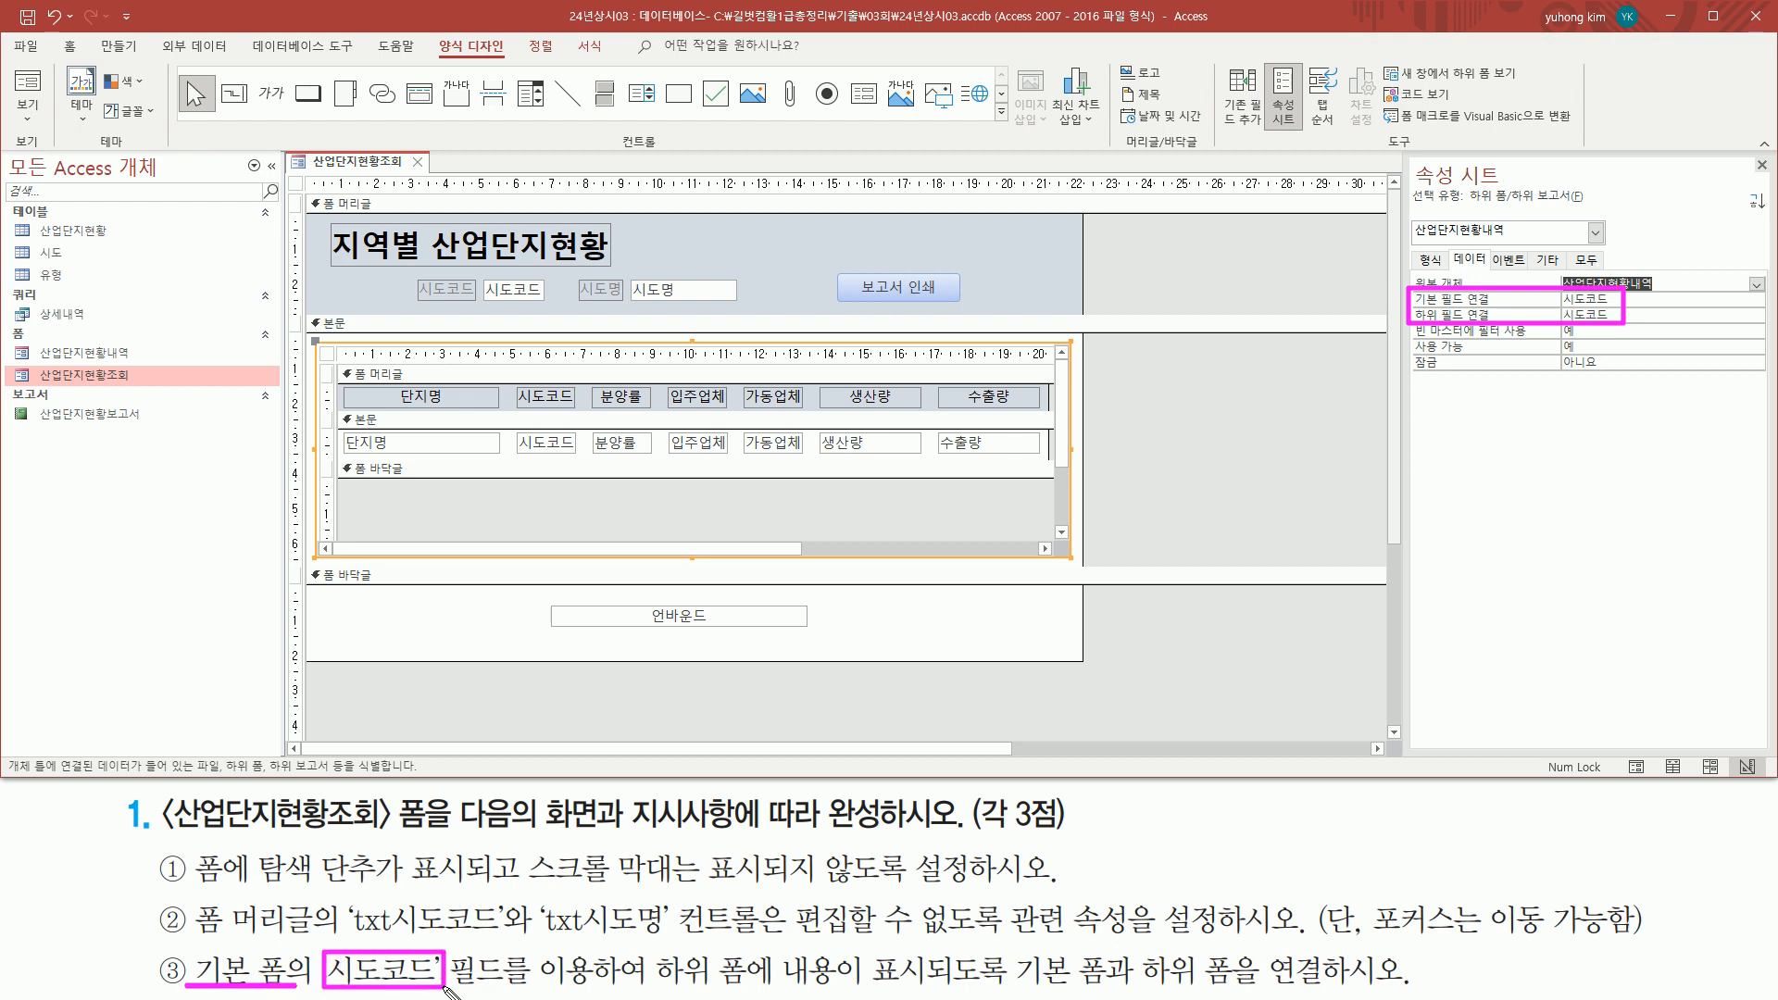
pyautogui.moveTo(649, 987); pyautogui.dragTo(1006, 988)
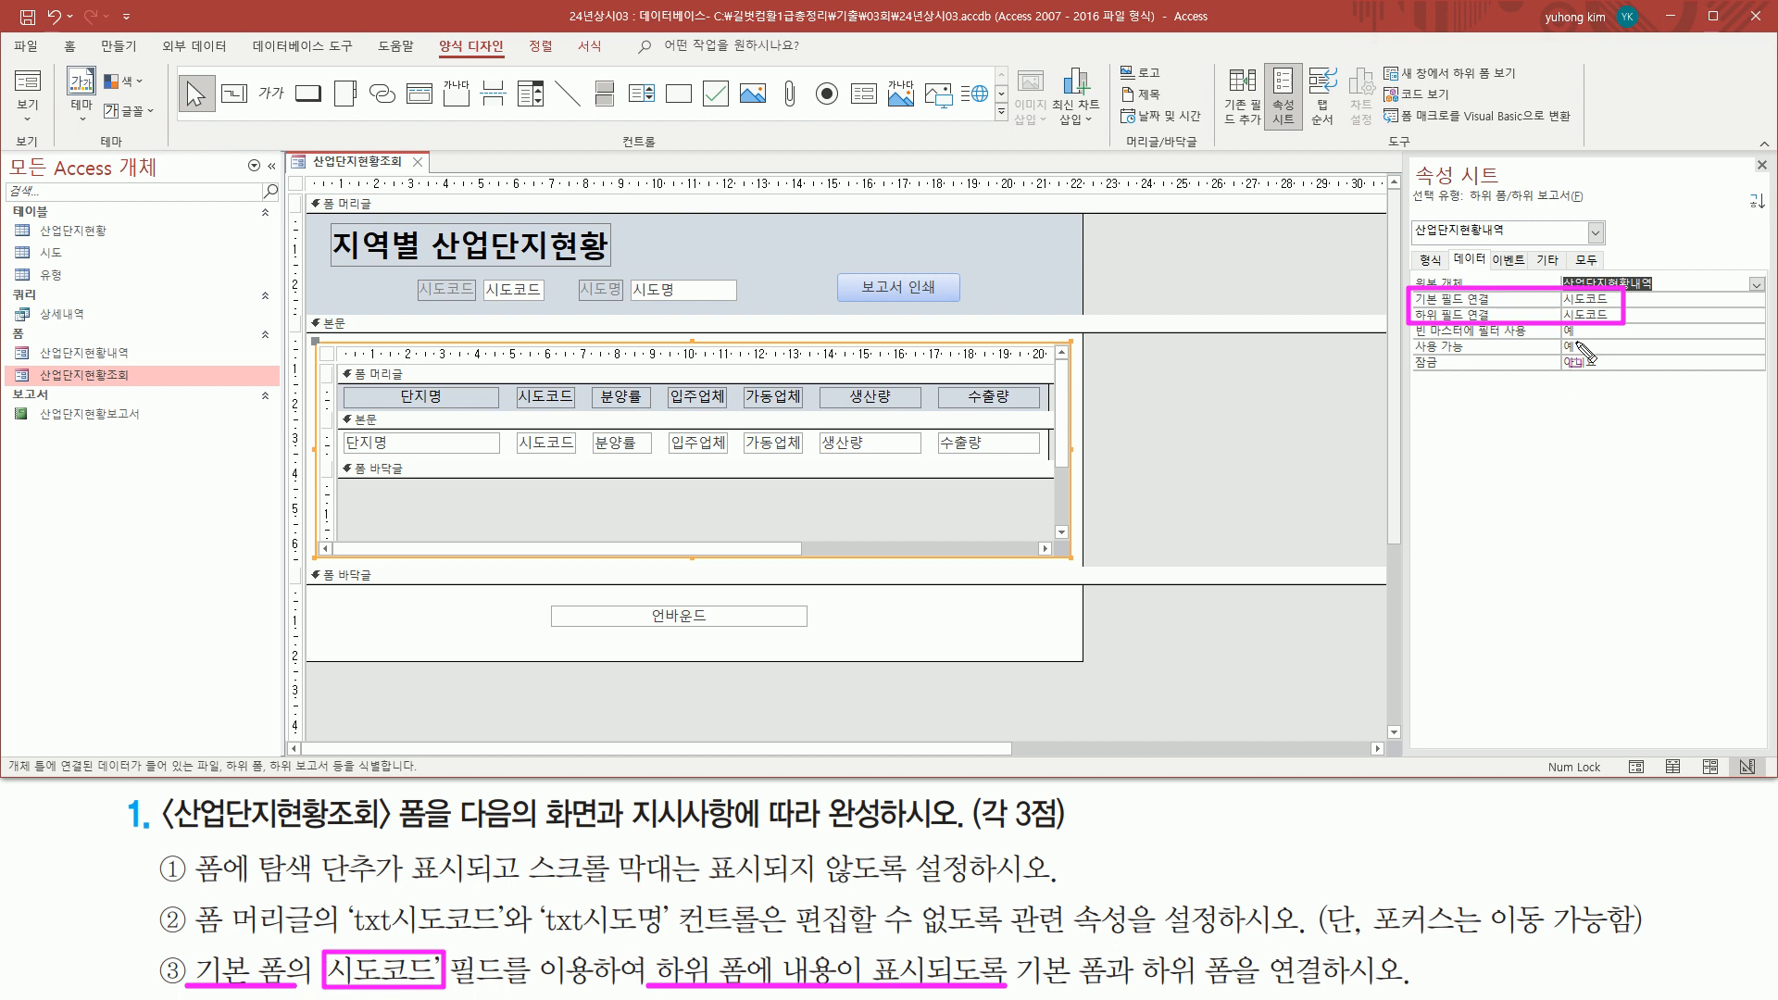
pyautogui.press('Escape')
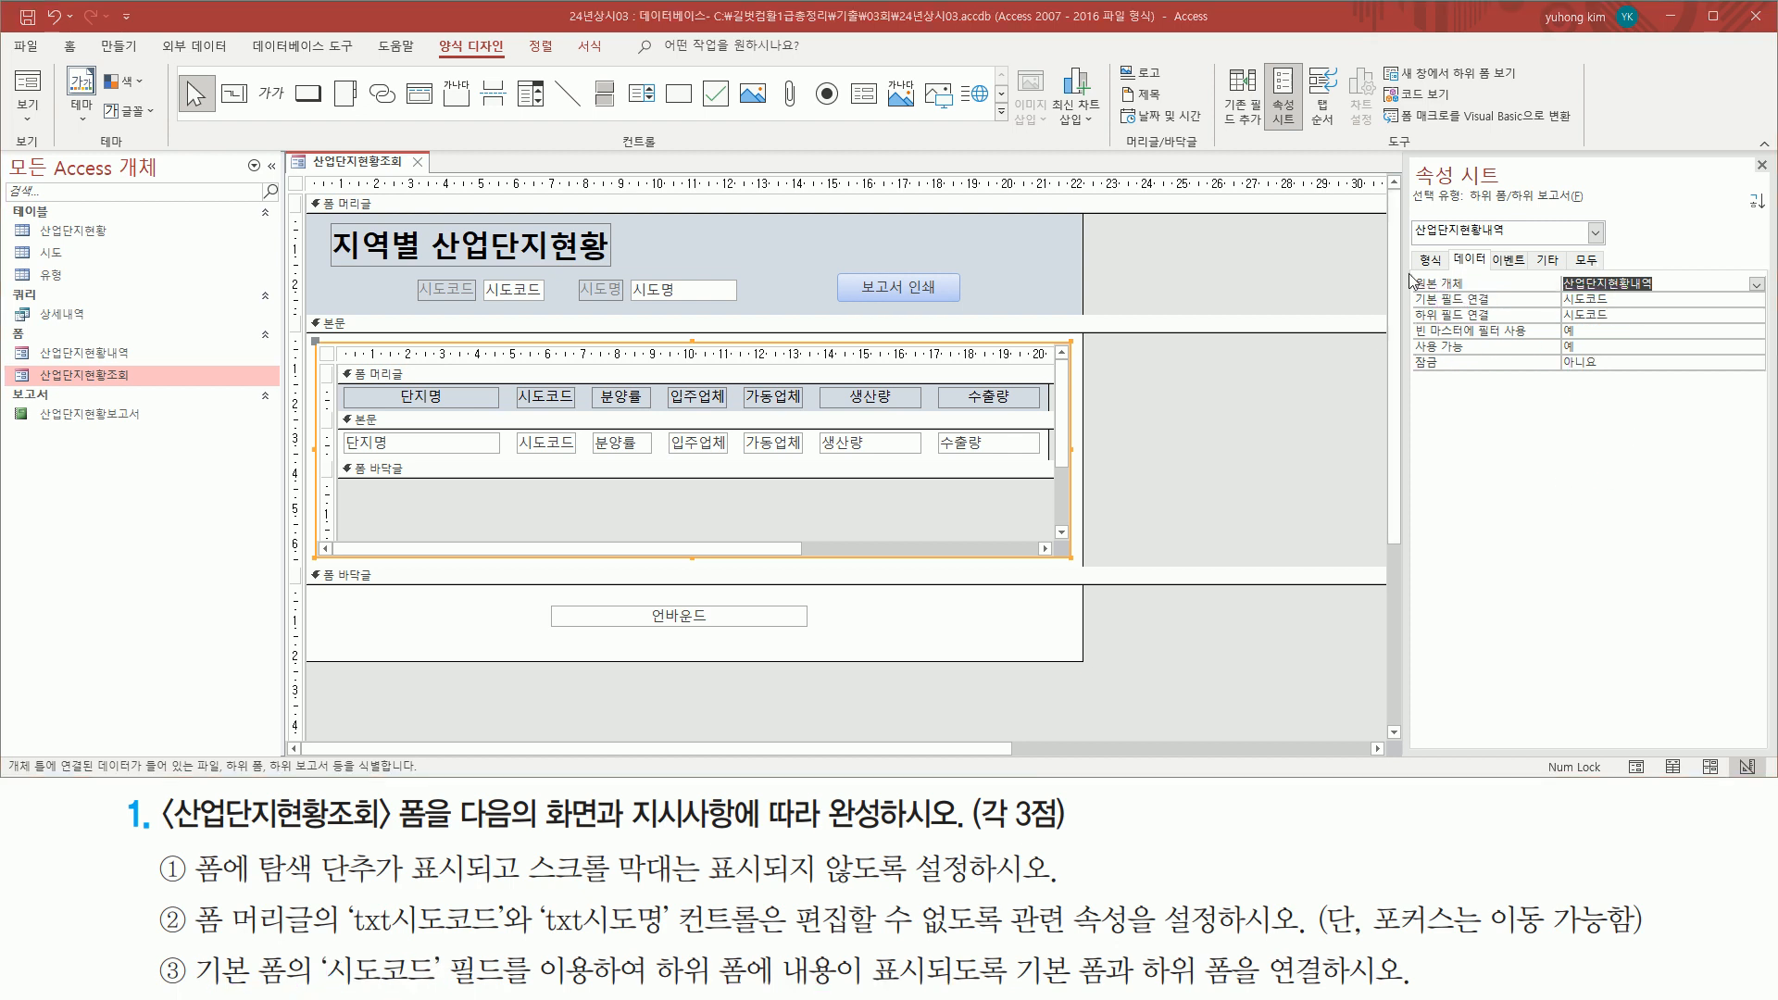
pyautogui.moveTo(1406, 271)
pyautogui.mouseDown()
pyautogui.moveTo(1677, 324)
pyautogui.moveTo(1691, 352)
pyautogui.moveTo(1677, 323)
pyautogui.mouseUp()
pyautogui.moveTo(316, 343)
pyautogui.mouseDown()
pyautogui.moveTo(907, 500)
pyautogui.moveTo(1085, 573)
pyautogui.moveTo(1072, 556)
pyautogui.mouseUp()
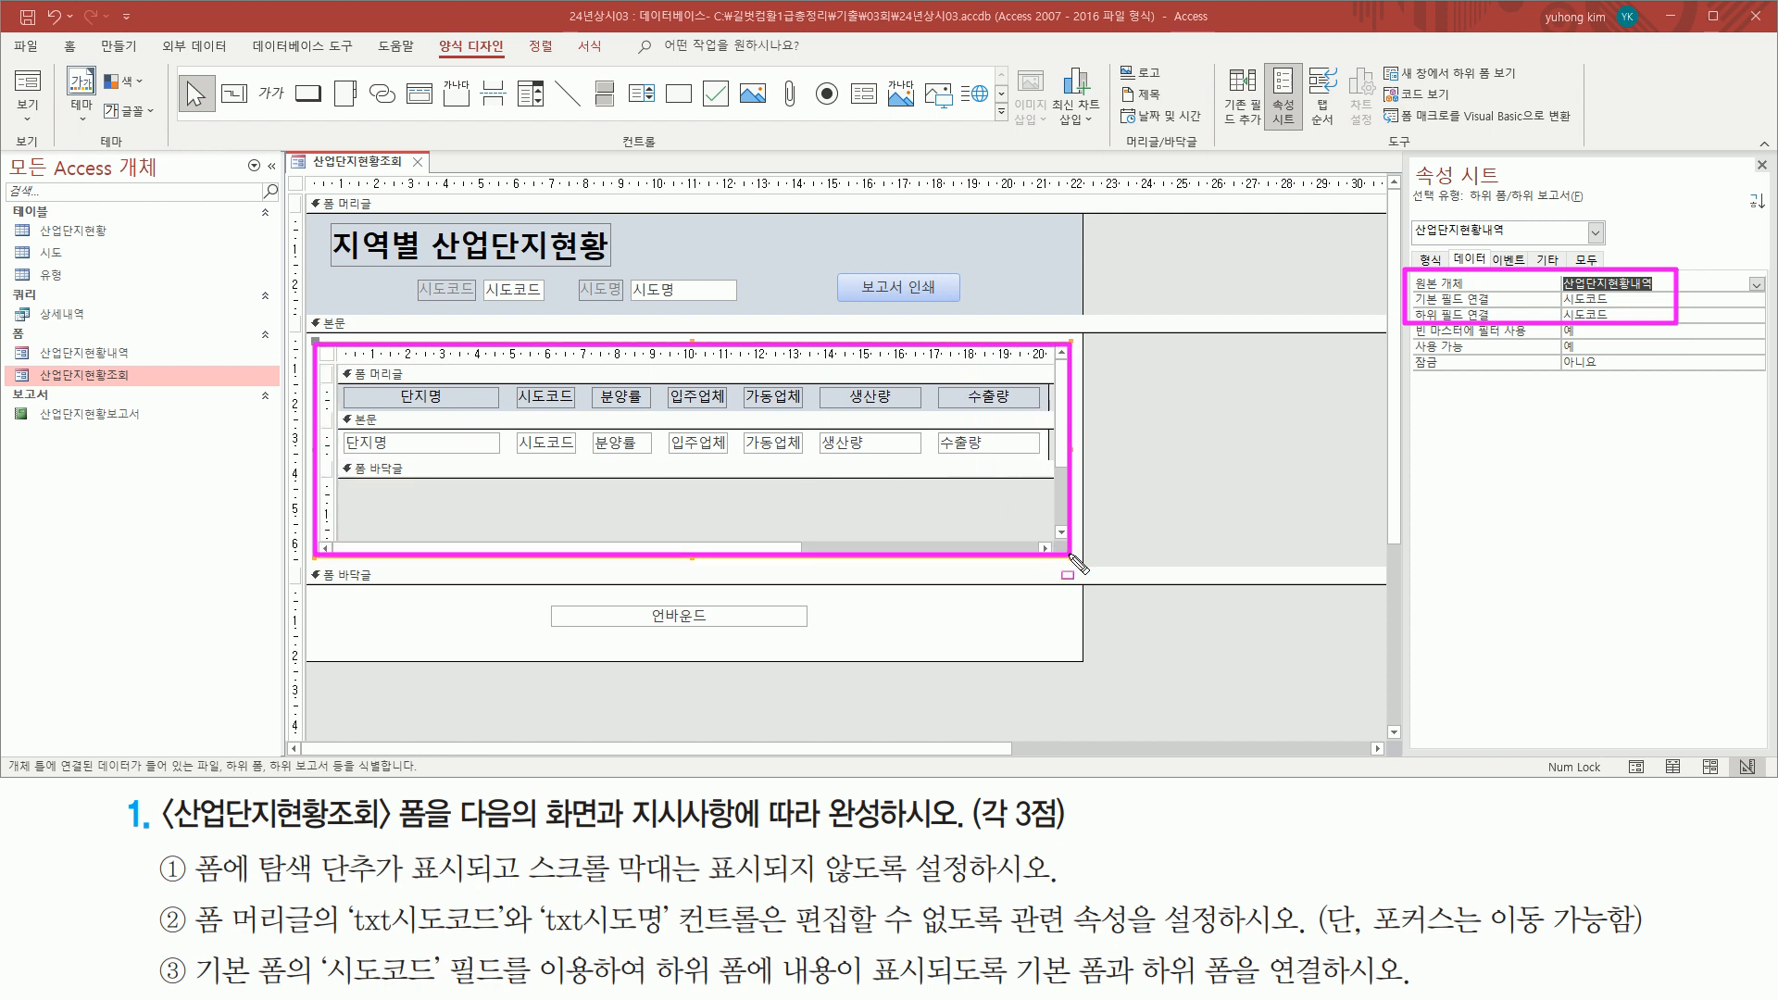
pyautogui.press('Escape')
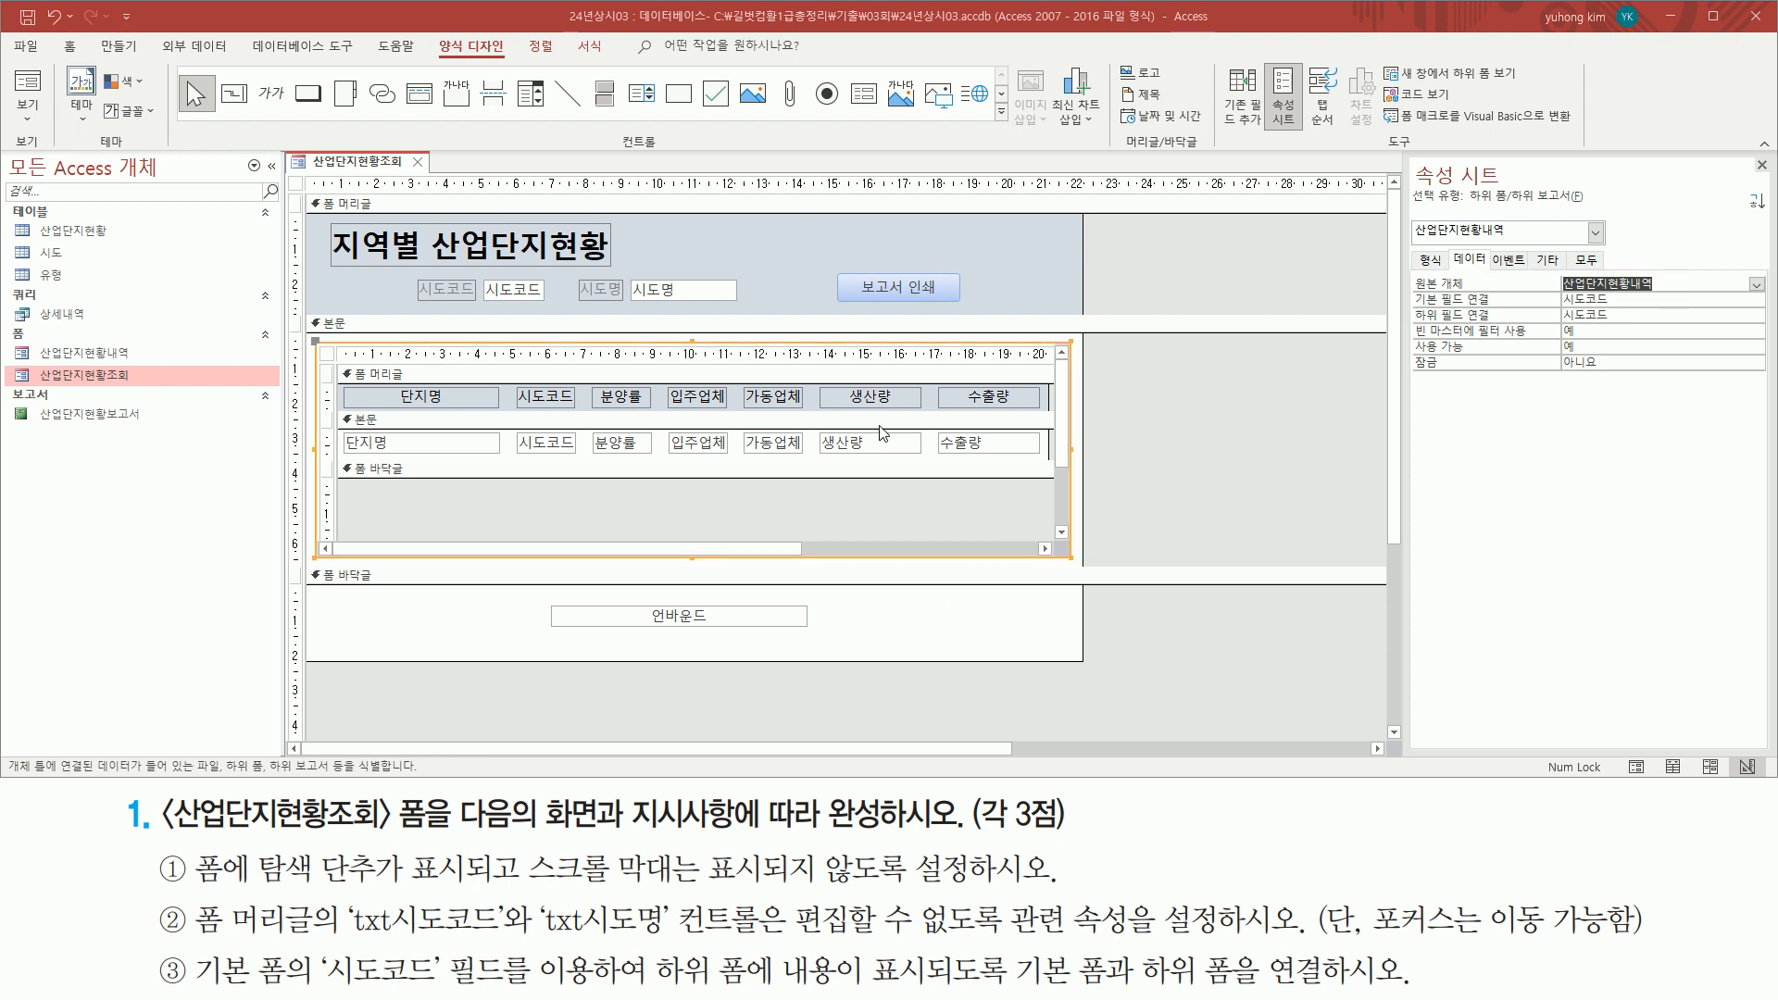
# Step: Switch the 산업단지현황조회 form to Form View to check its navigation buttons, scroll bars and subform
pyautogui.click(1175, 458)
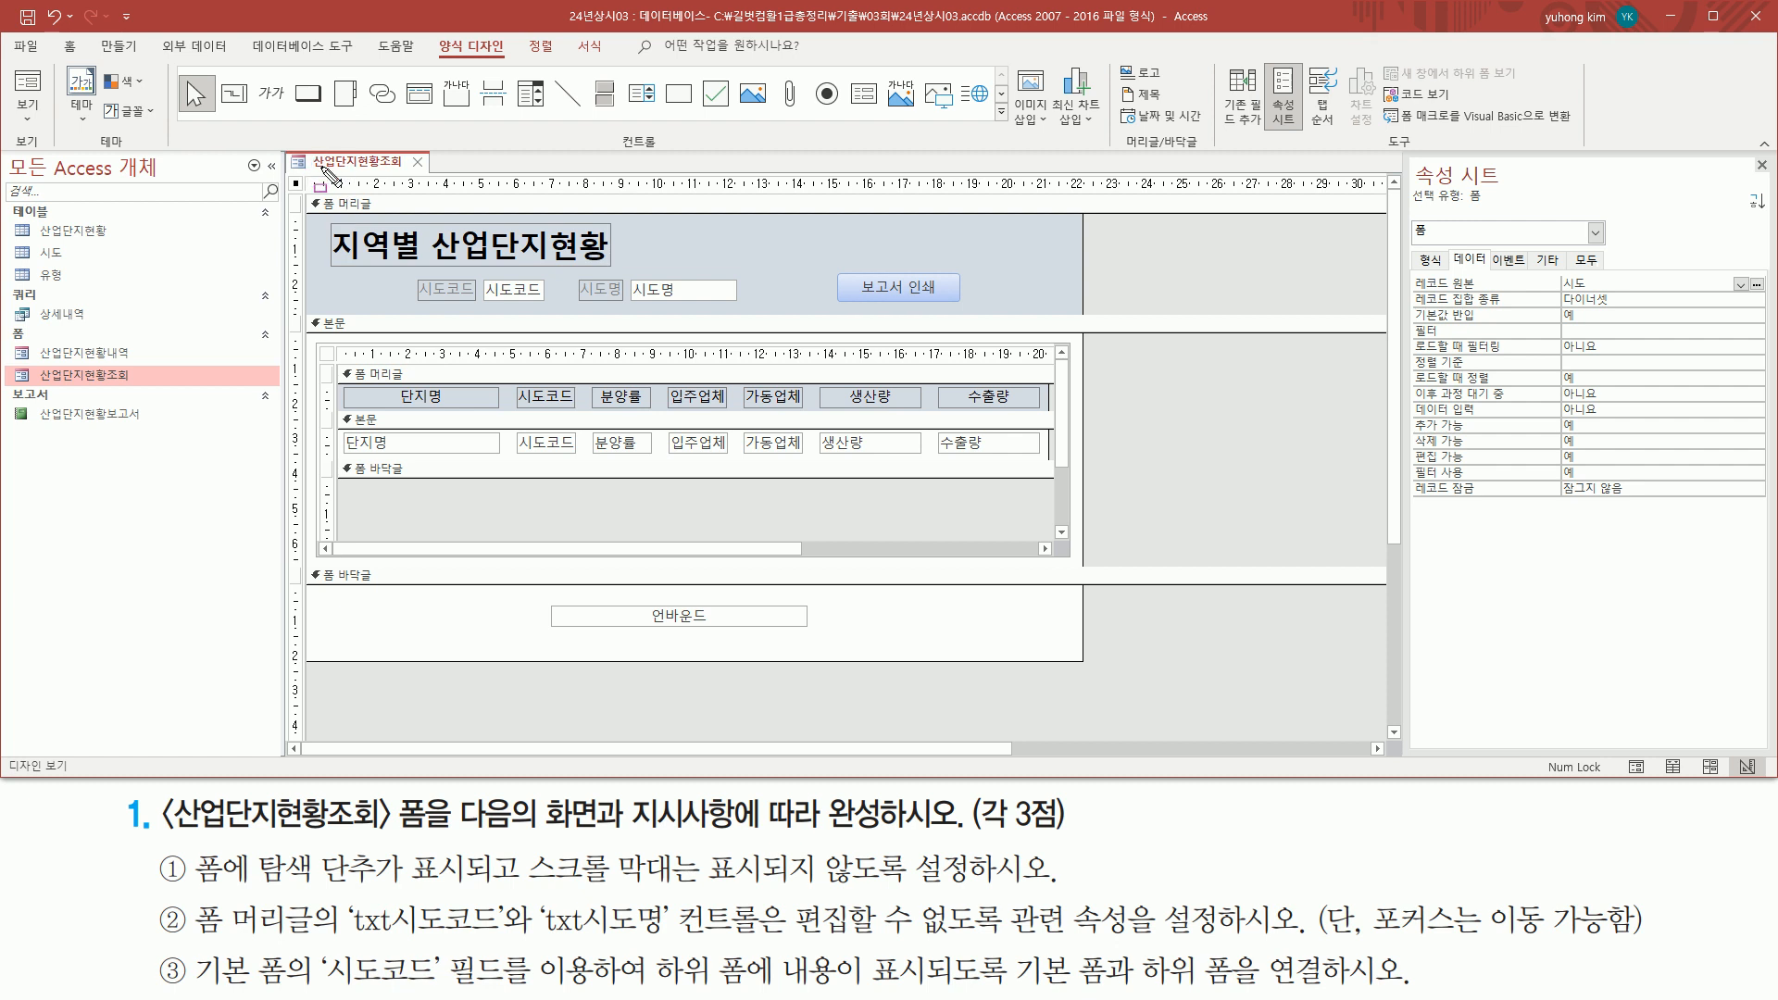
pyautogui.rightClick(366, 169)
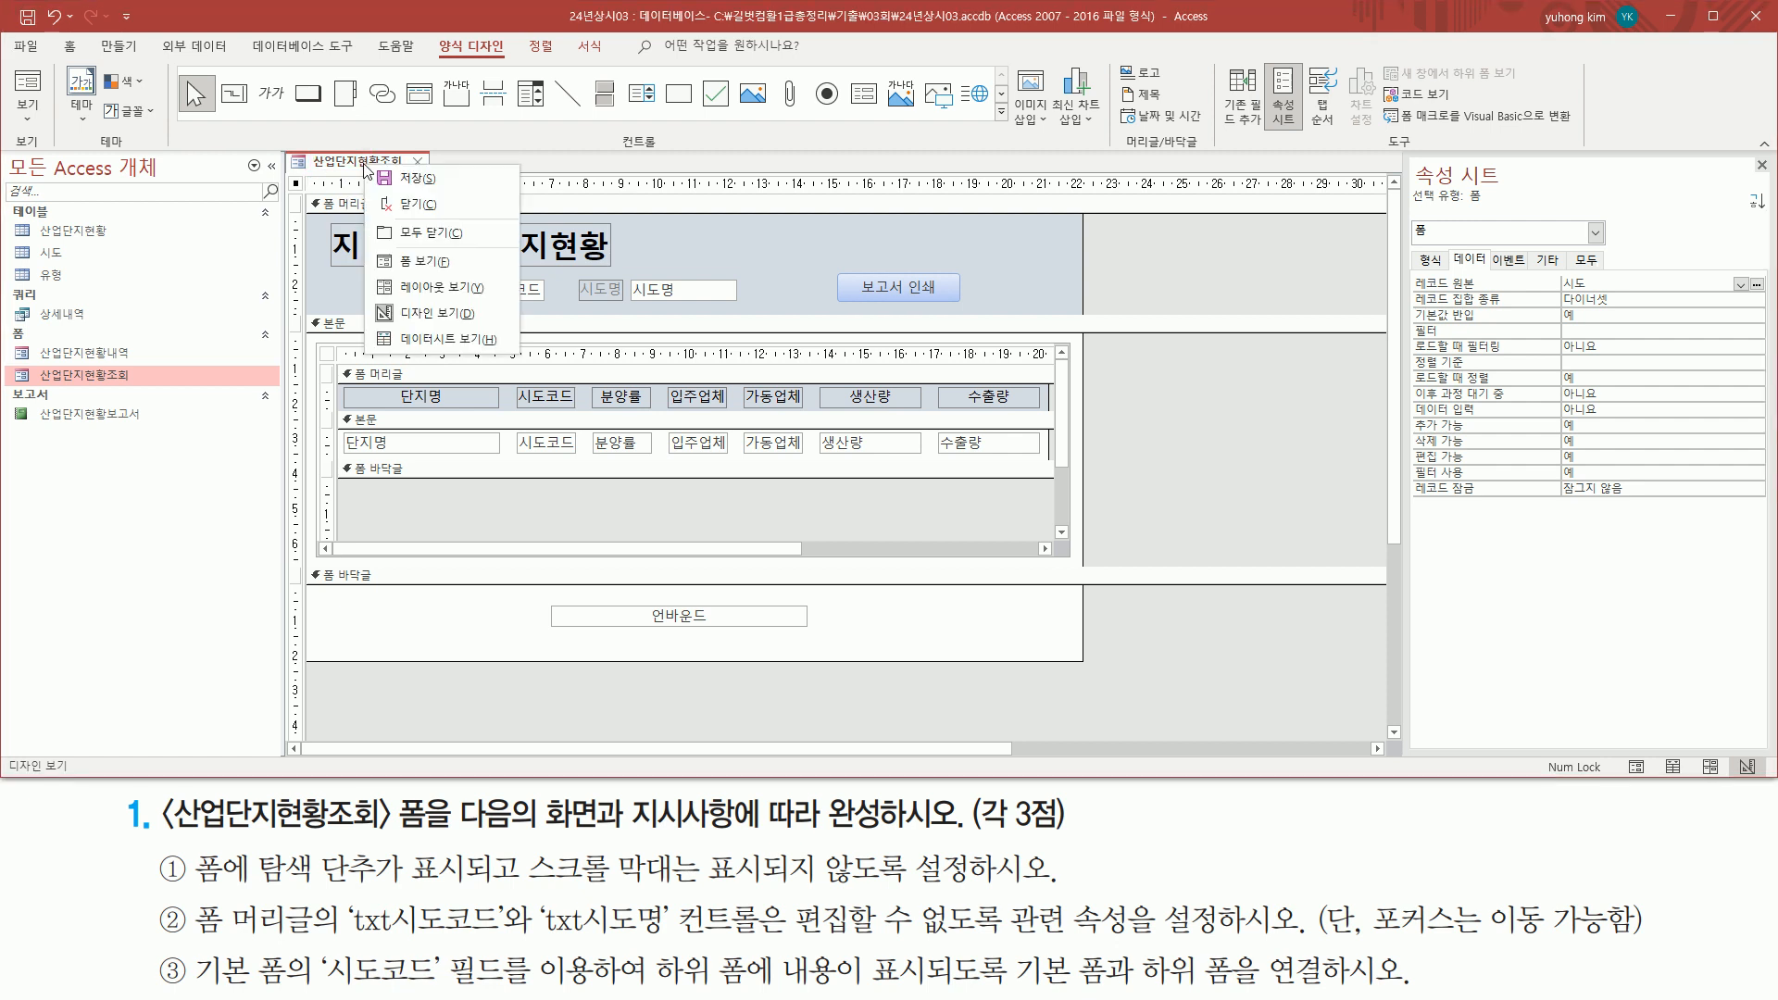
pyautogui.click(431, 268)
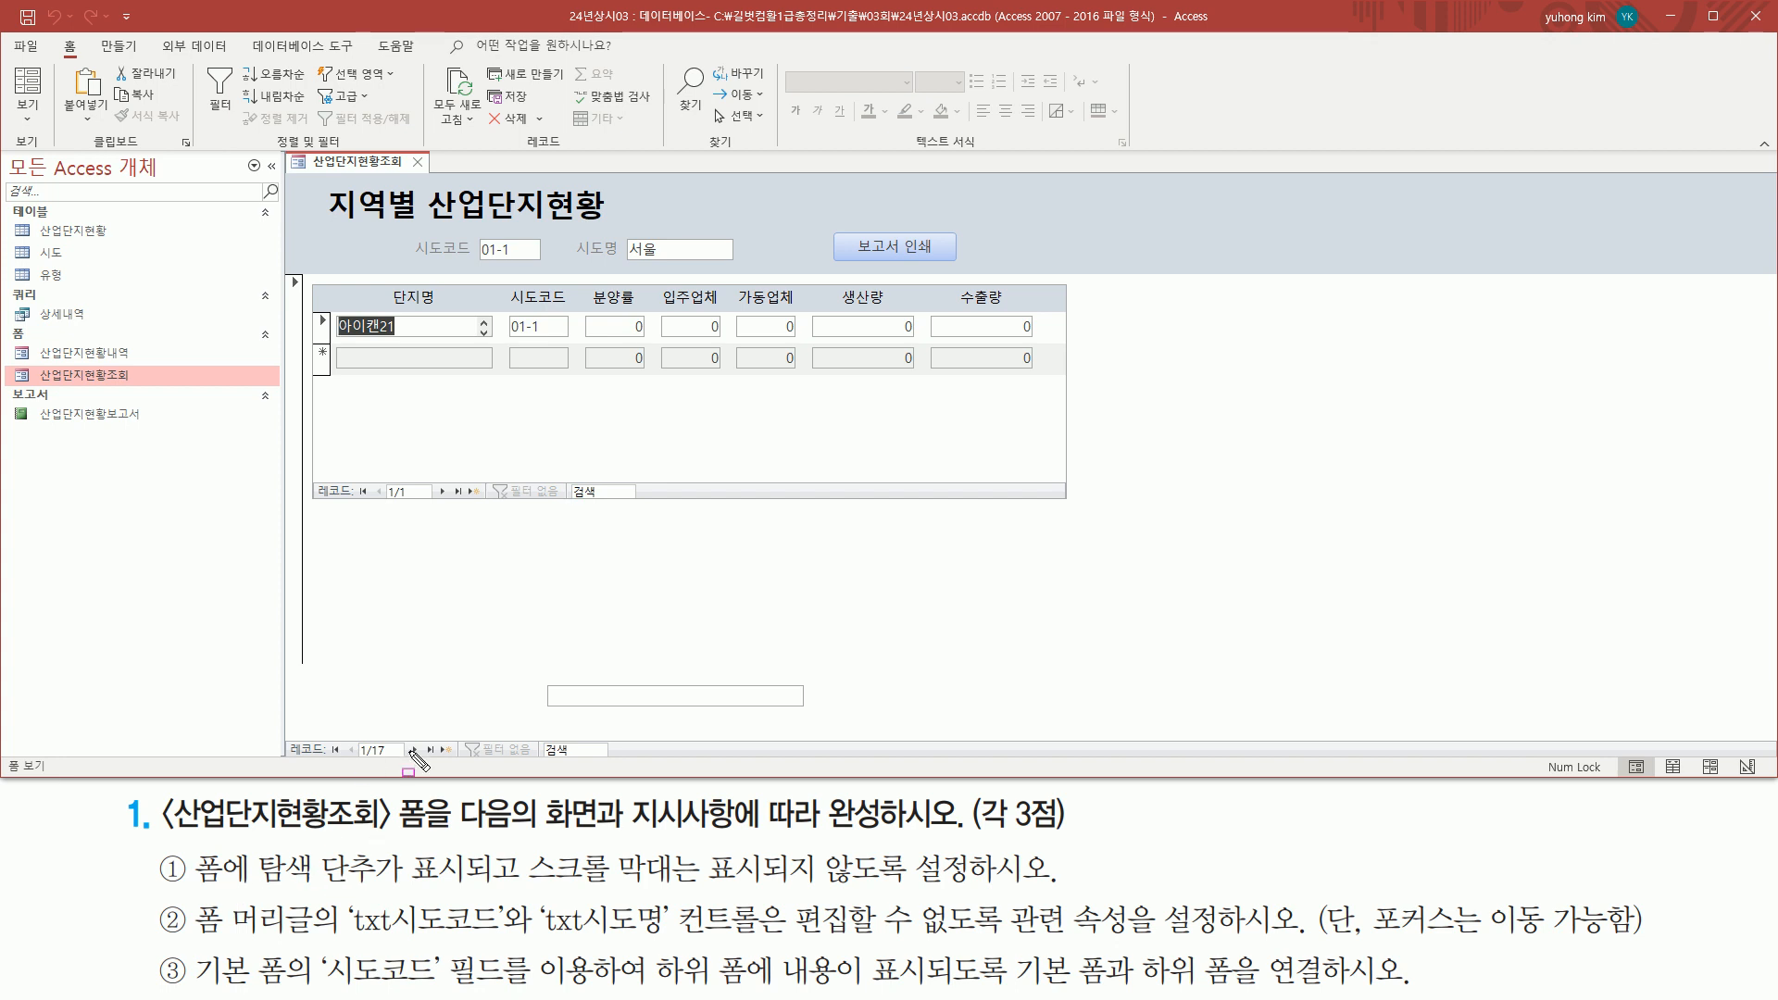
pyautogui.moveTo(285, 733); pyautogui.dragTo(612, 764)
pyautogui.press('Escape')
pyautogui.moveTo(525, 841)
pyautogui.mouseDown()
pyautogui.moveTo(635, 892)
pyautogui.moveTo(1009, 901)
pyautogui.moveTo(991, 887)
pyautogui.mouseUp()
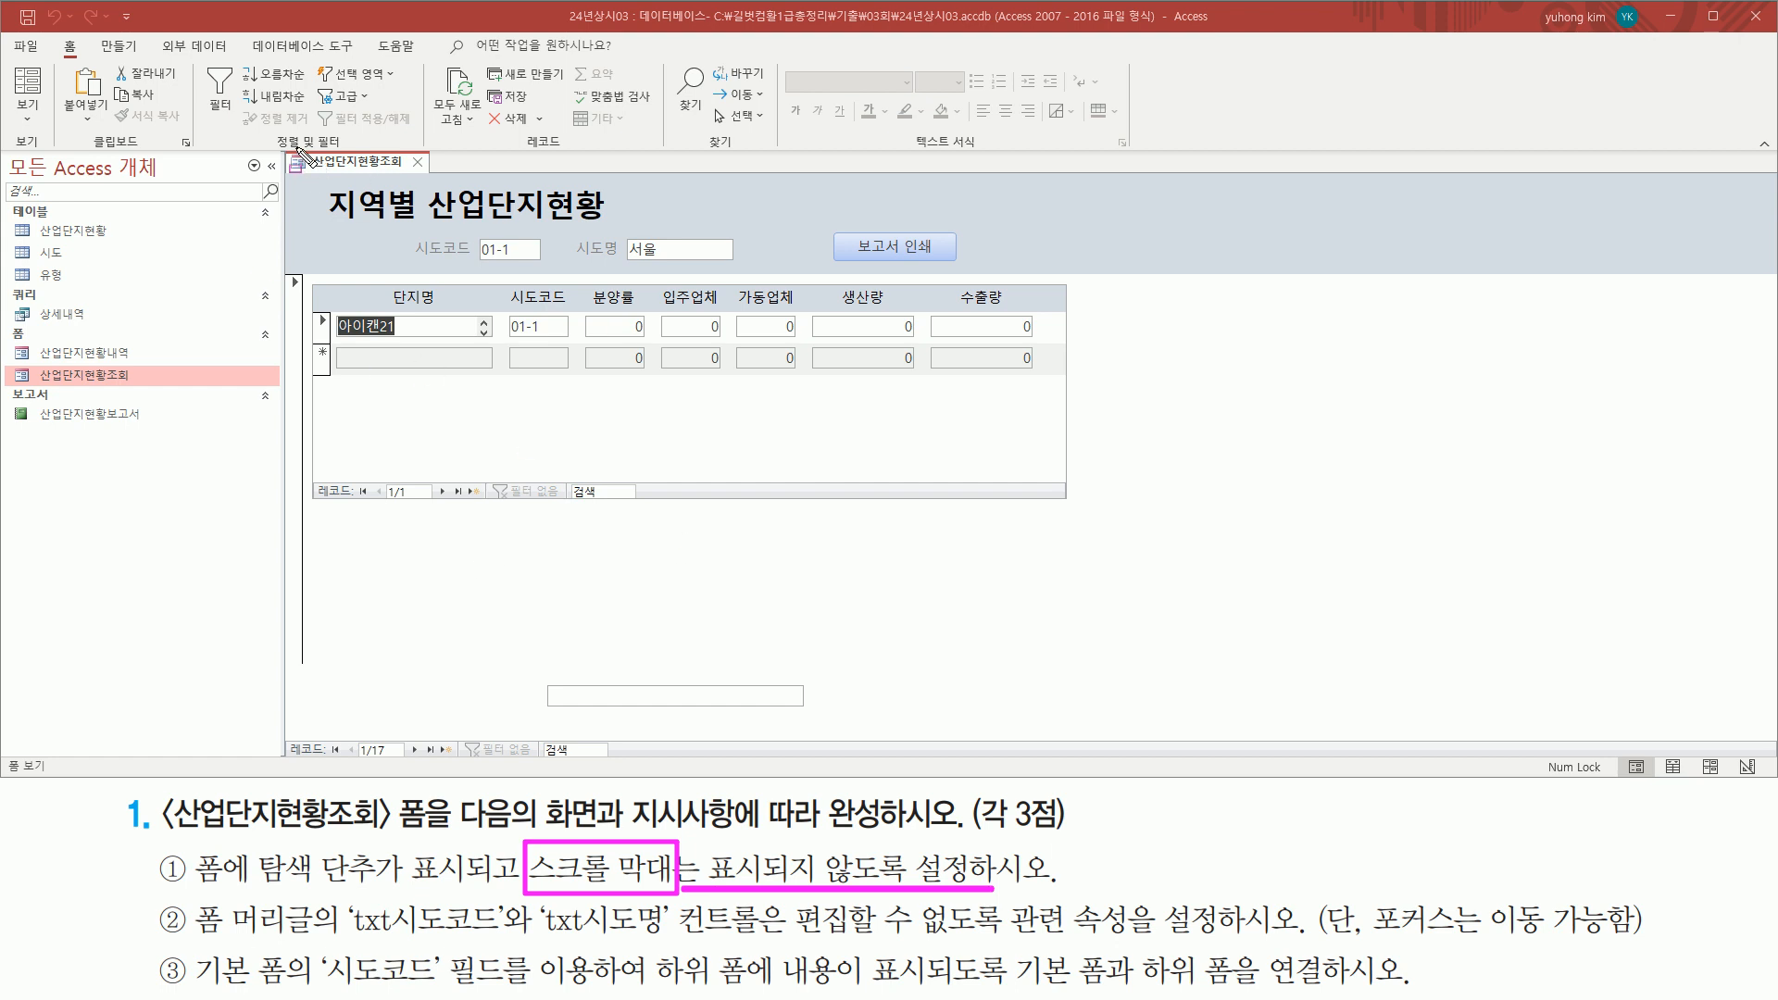
pyautogui.moveTo(290, 148)
pyautogui.mouseDown()
pyautogui.moveTo(348, 176)
pyautogui.moveTo(427, 176)
pyautogui.mouseUp()
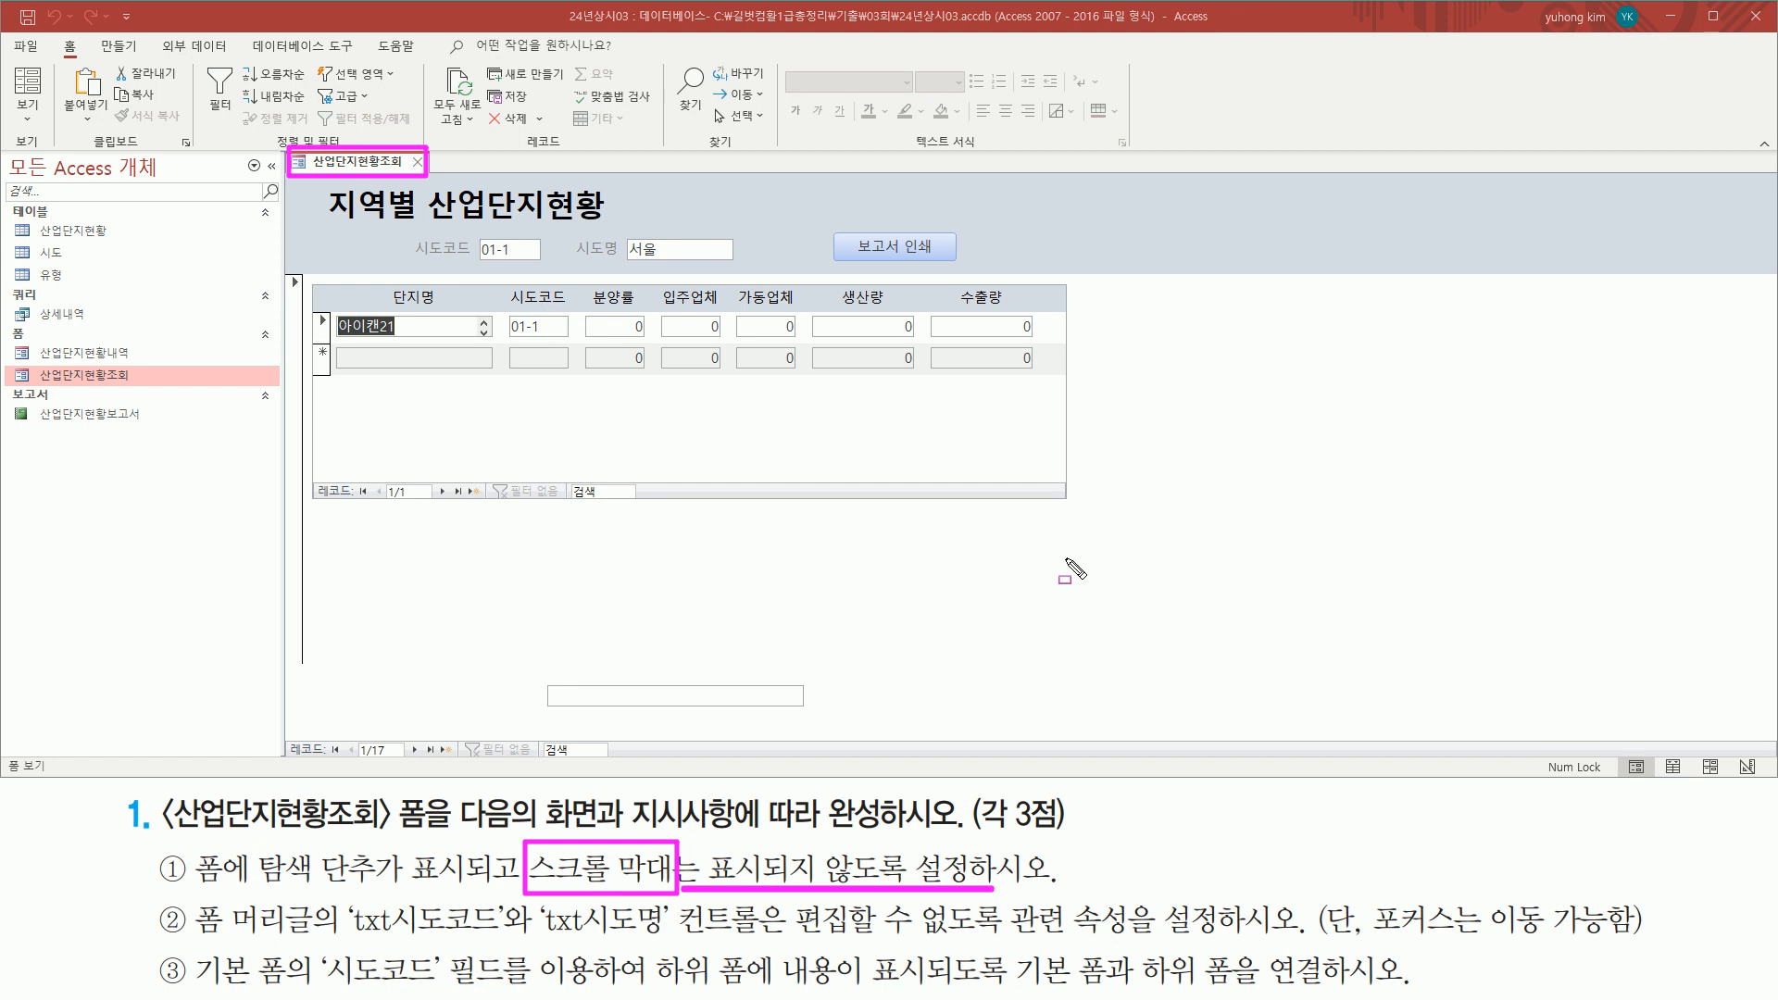
pyautogui.press('Escape')
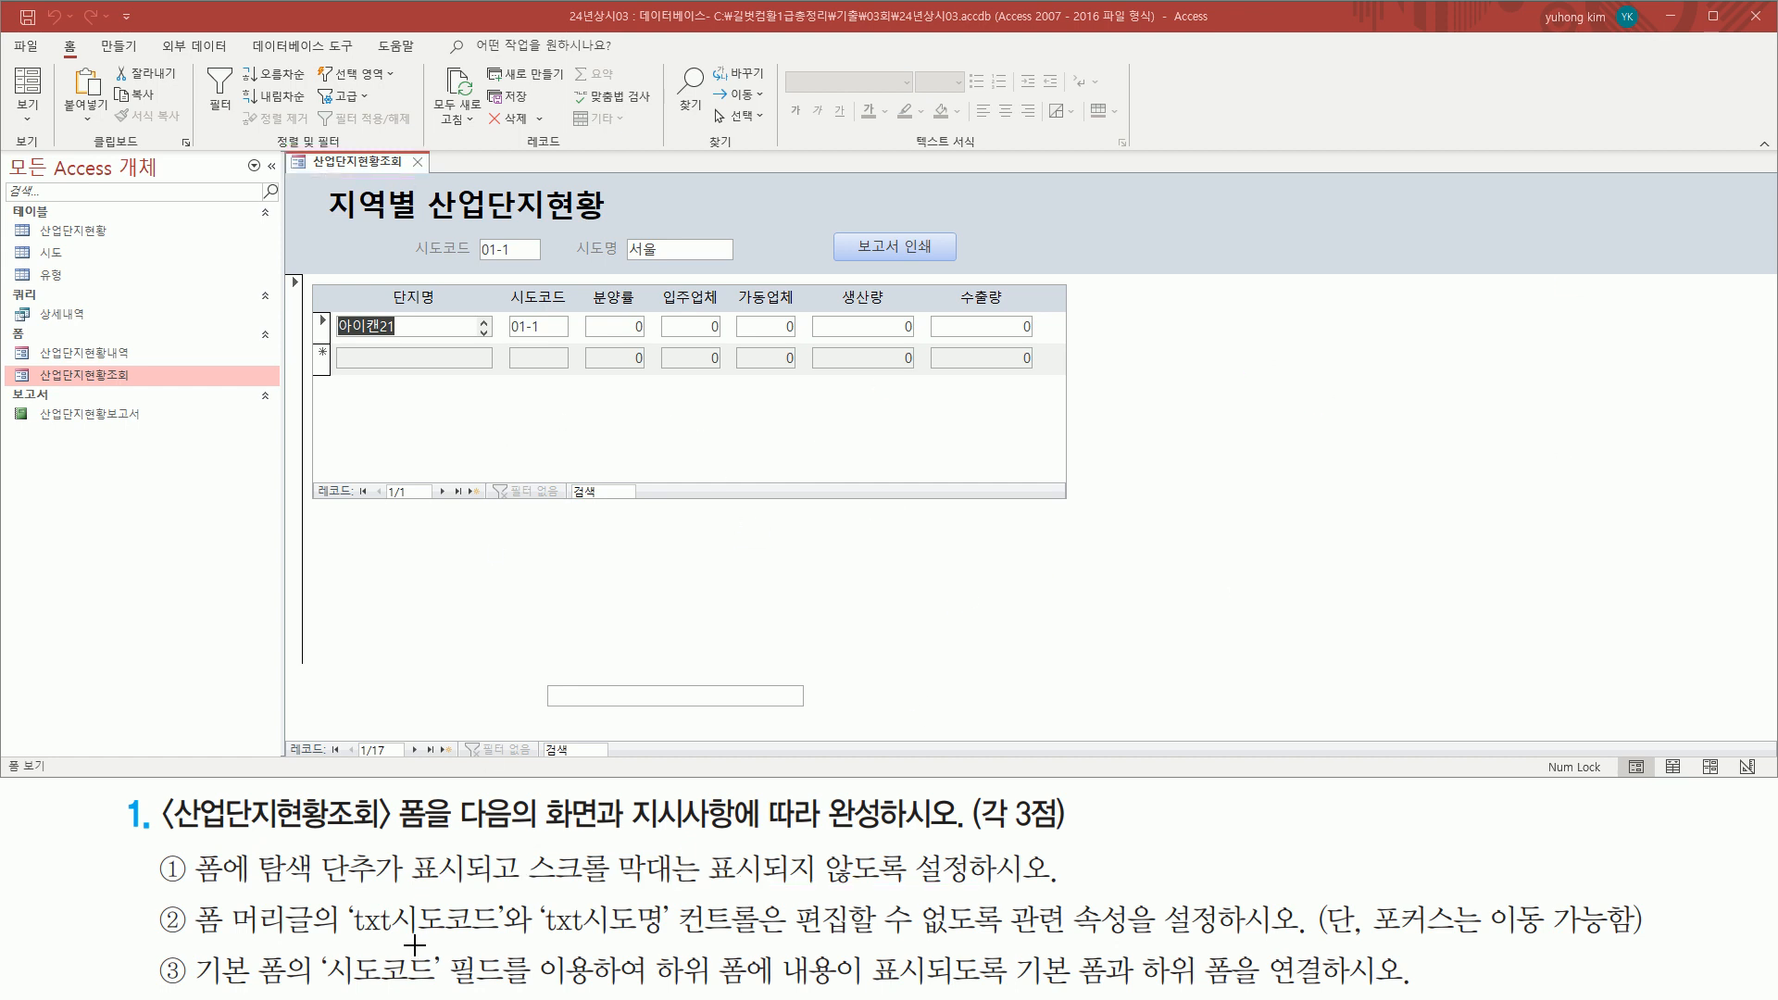
pyautogui.moveTo(339, 937); pyautogui.dragTo(664, 937)
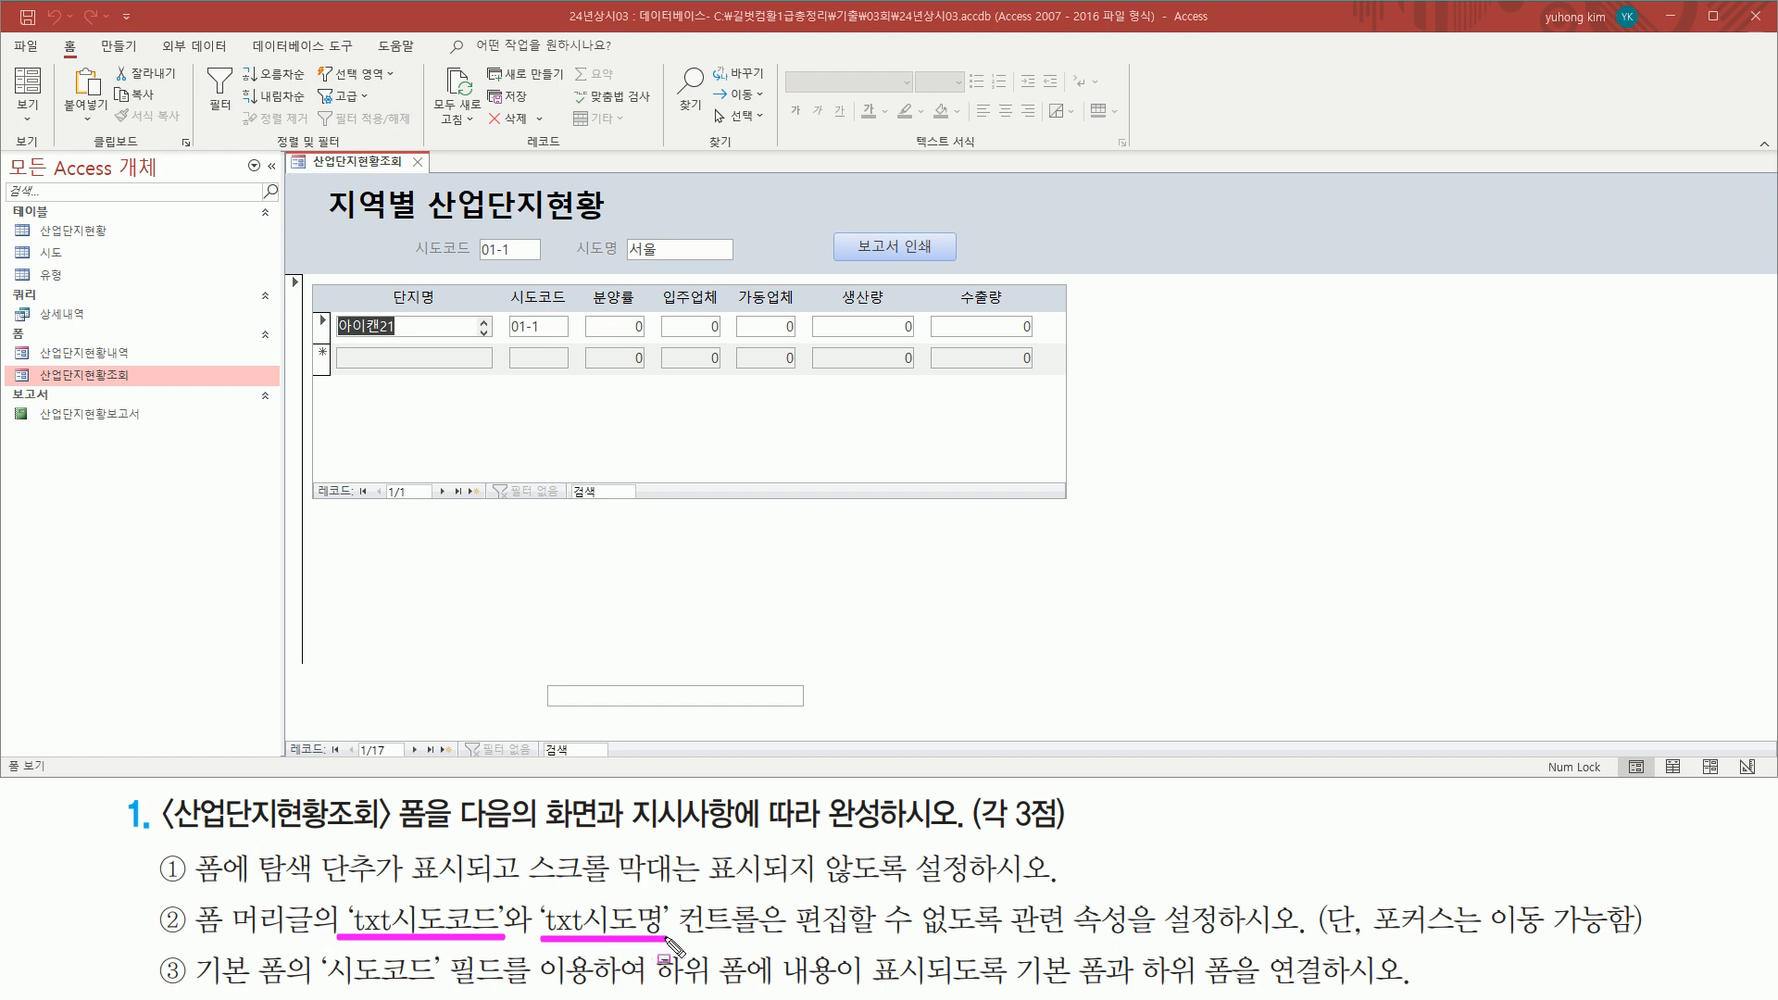
pyautogui.moveTo(787, 938); pyautogui.dragTo(1005, 938)
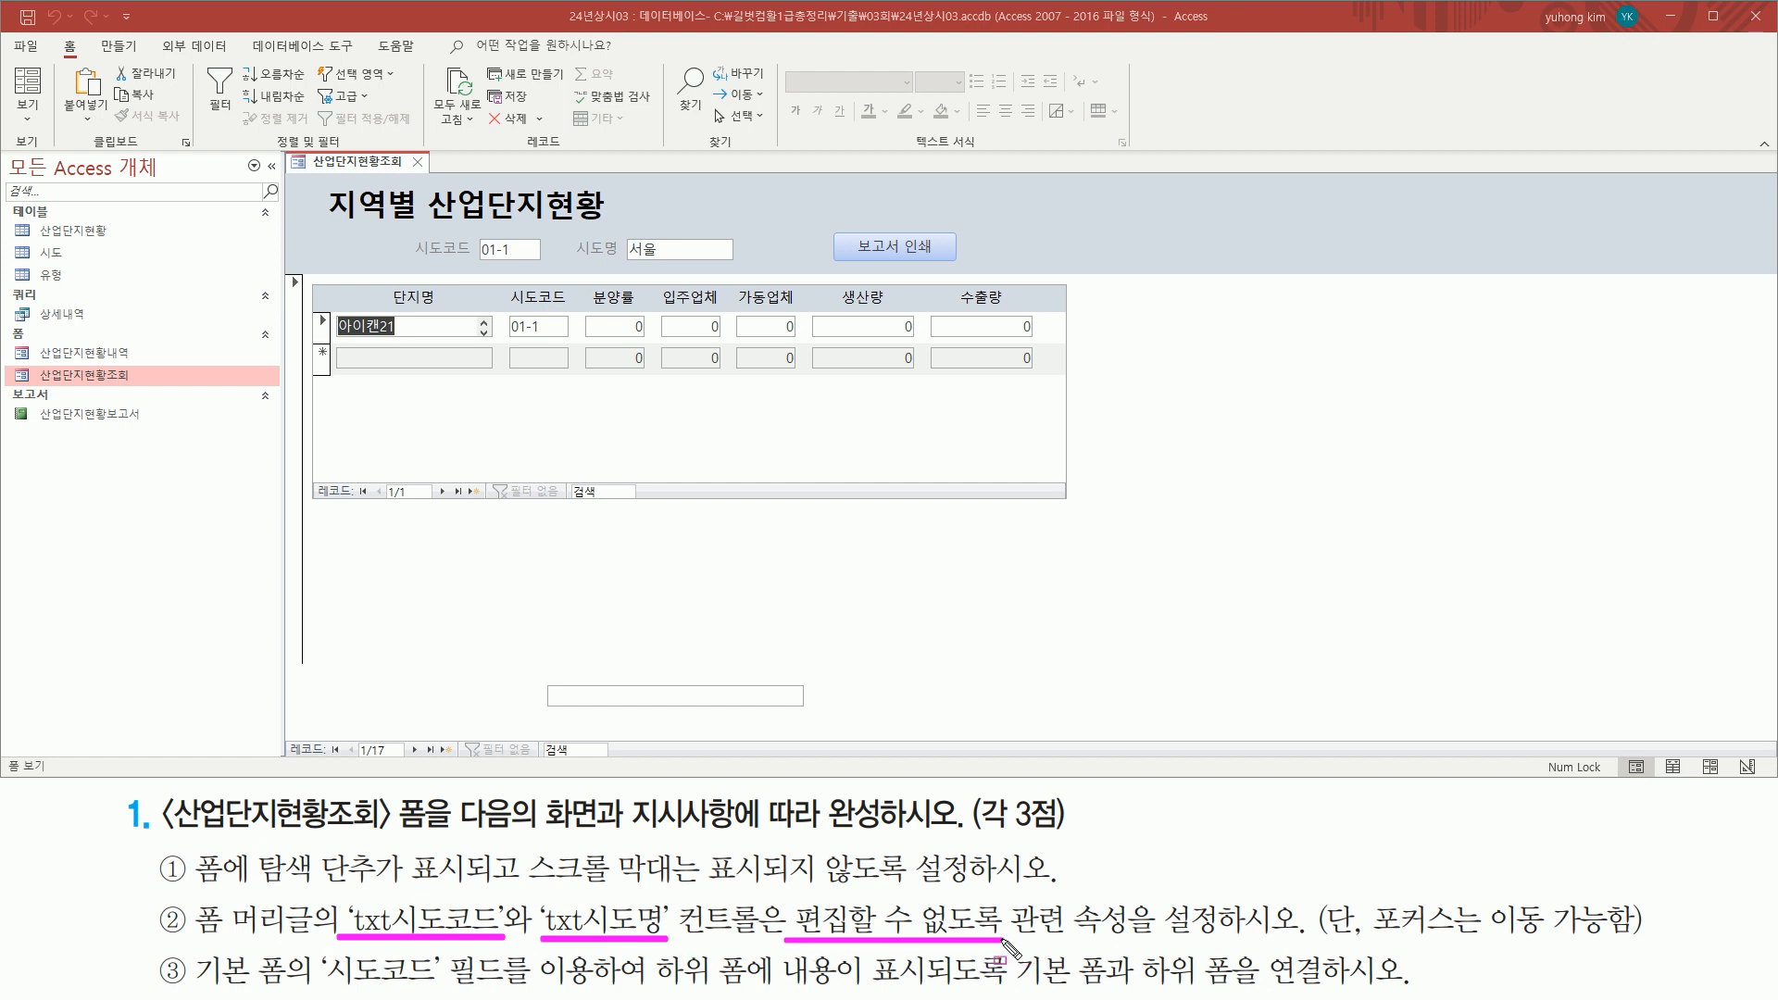
pyautogui.moveTo(1367, 938); pyautogui.dragTo(1636, 937)
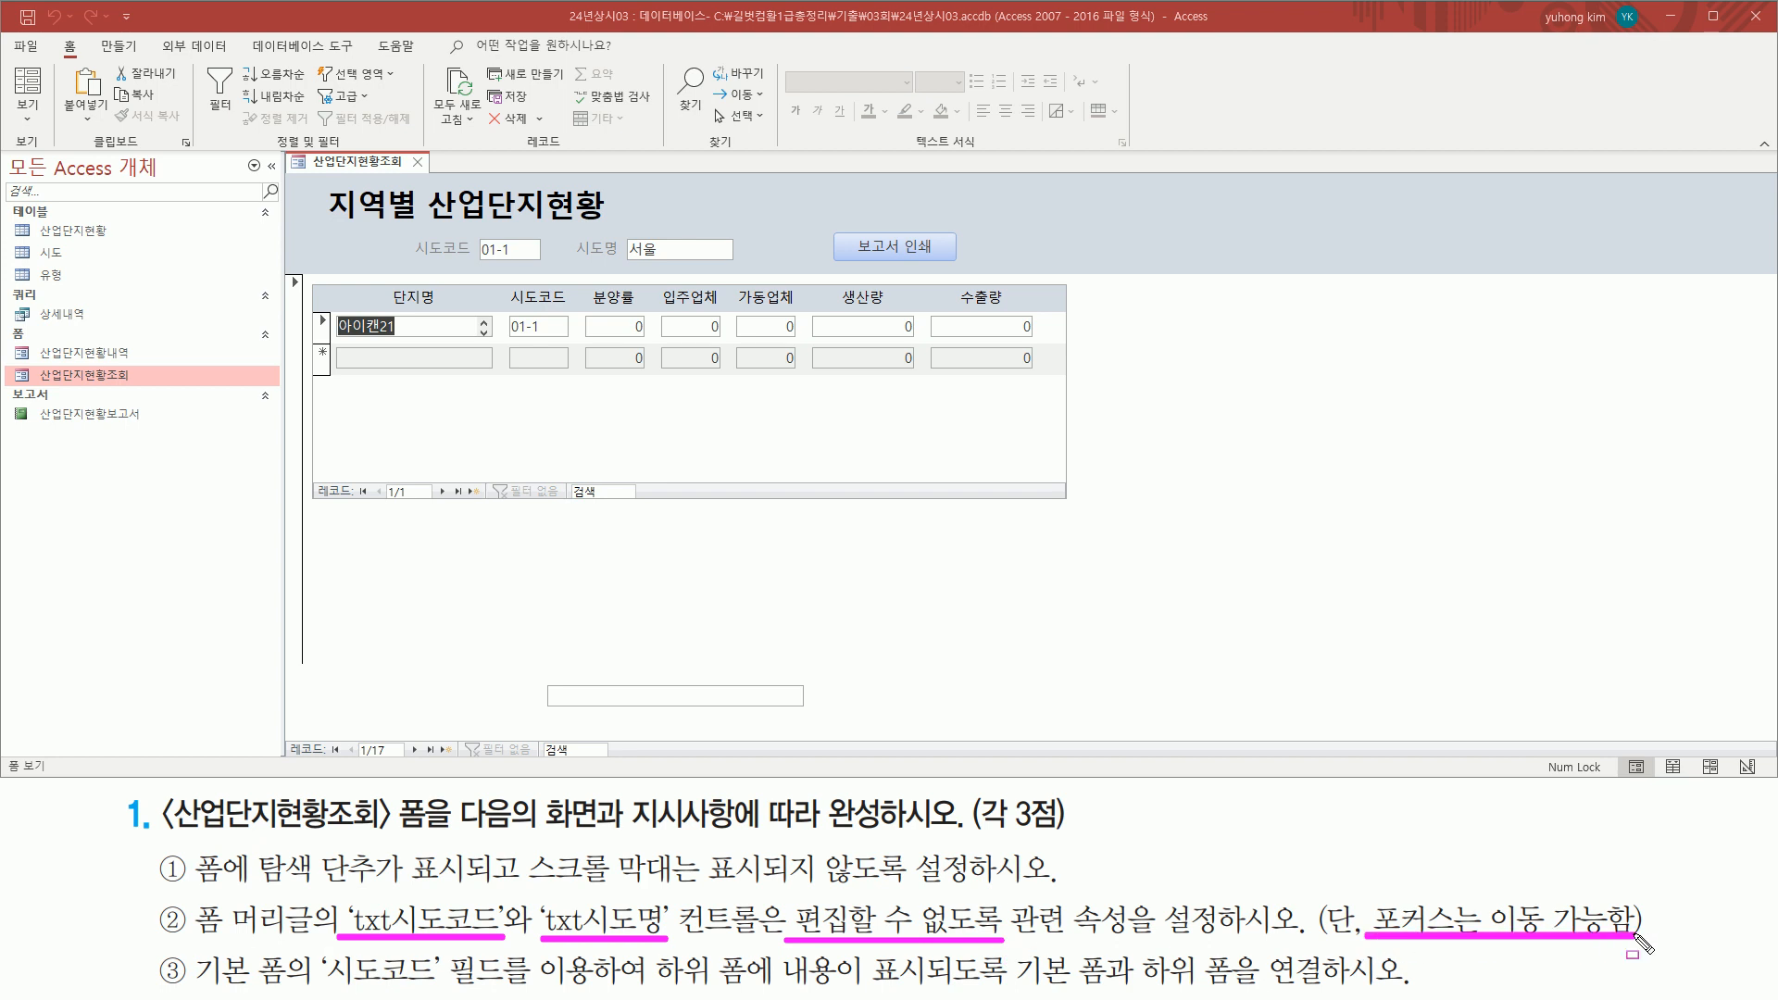
pyautogui.press('Escape')
# Step: Place the focus in the 시도코드 text box in the form header to test its lock setting
pyautogui.click(526, 251)
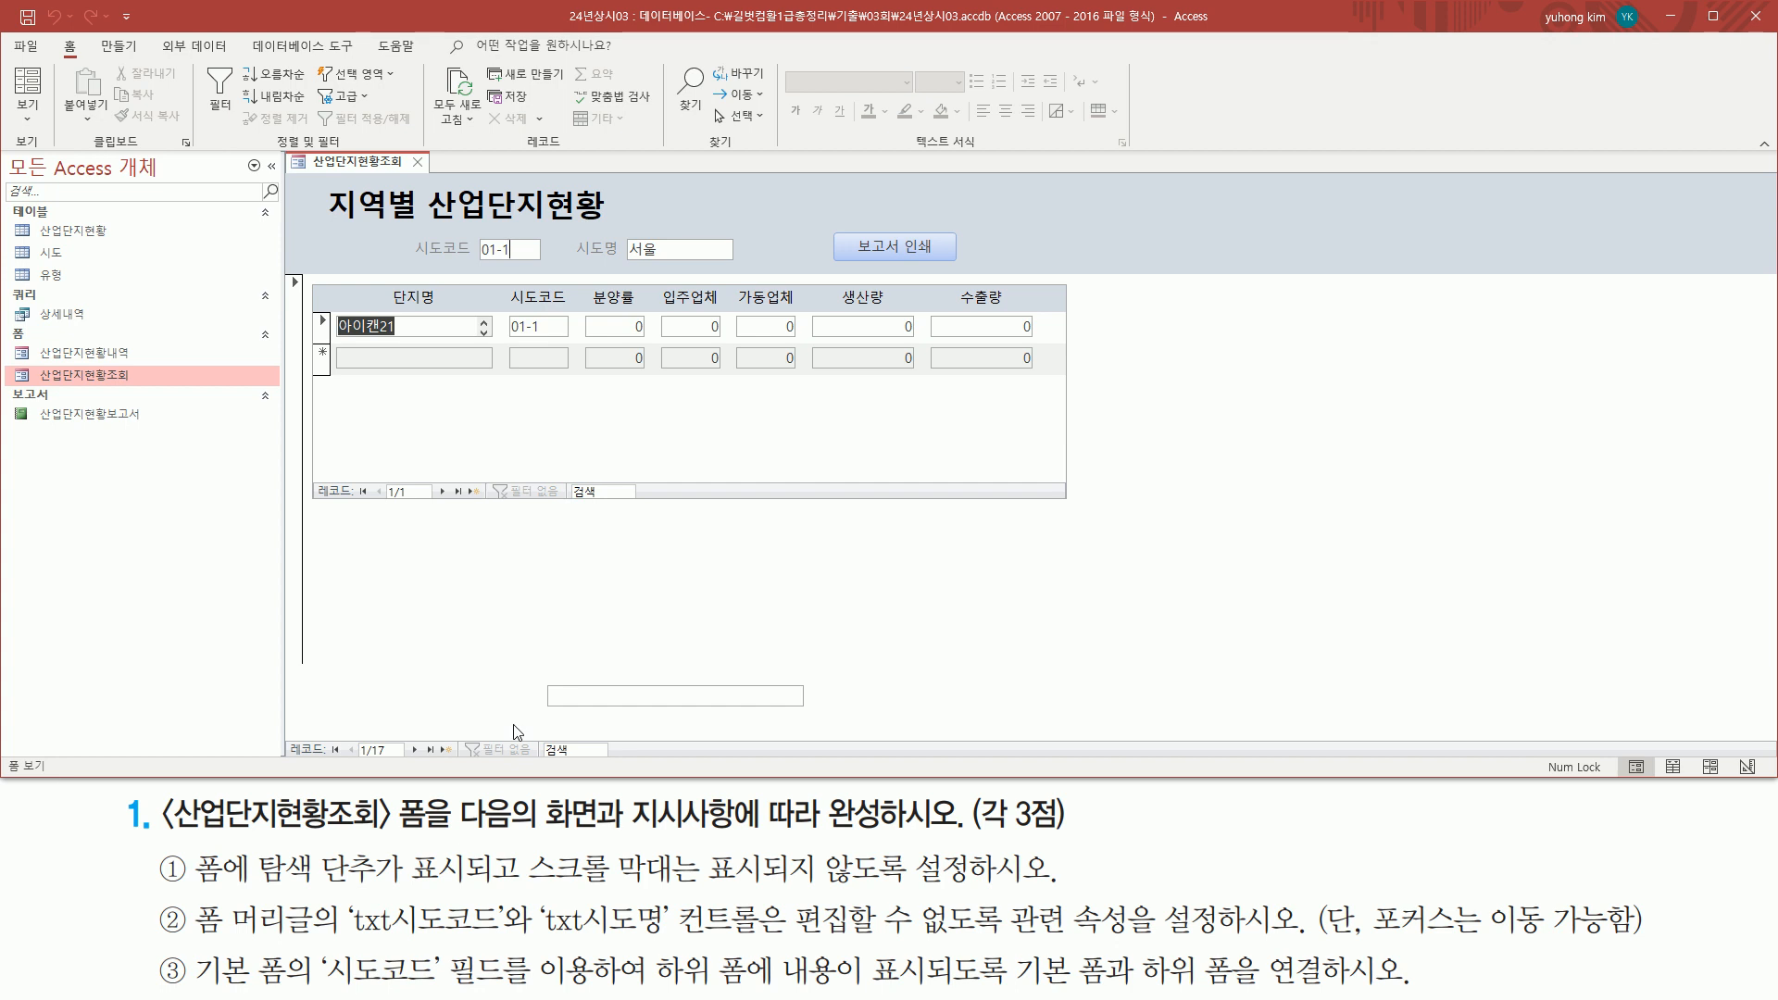
pyautogui.moveTo(335, 941); pyautogui.dragTo(708, 942)
pyautogui.moveTo(787, 896)
pyautogui.mouseDown()
pyautogui.moveTo(807, 919)
pyautogui.moveTo(1143, 954)
pyautogui.moveTo(1128, 941)
pyautogui.mouseUp()
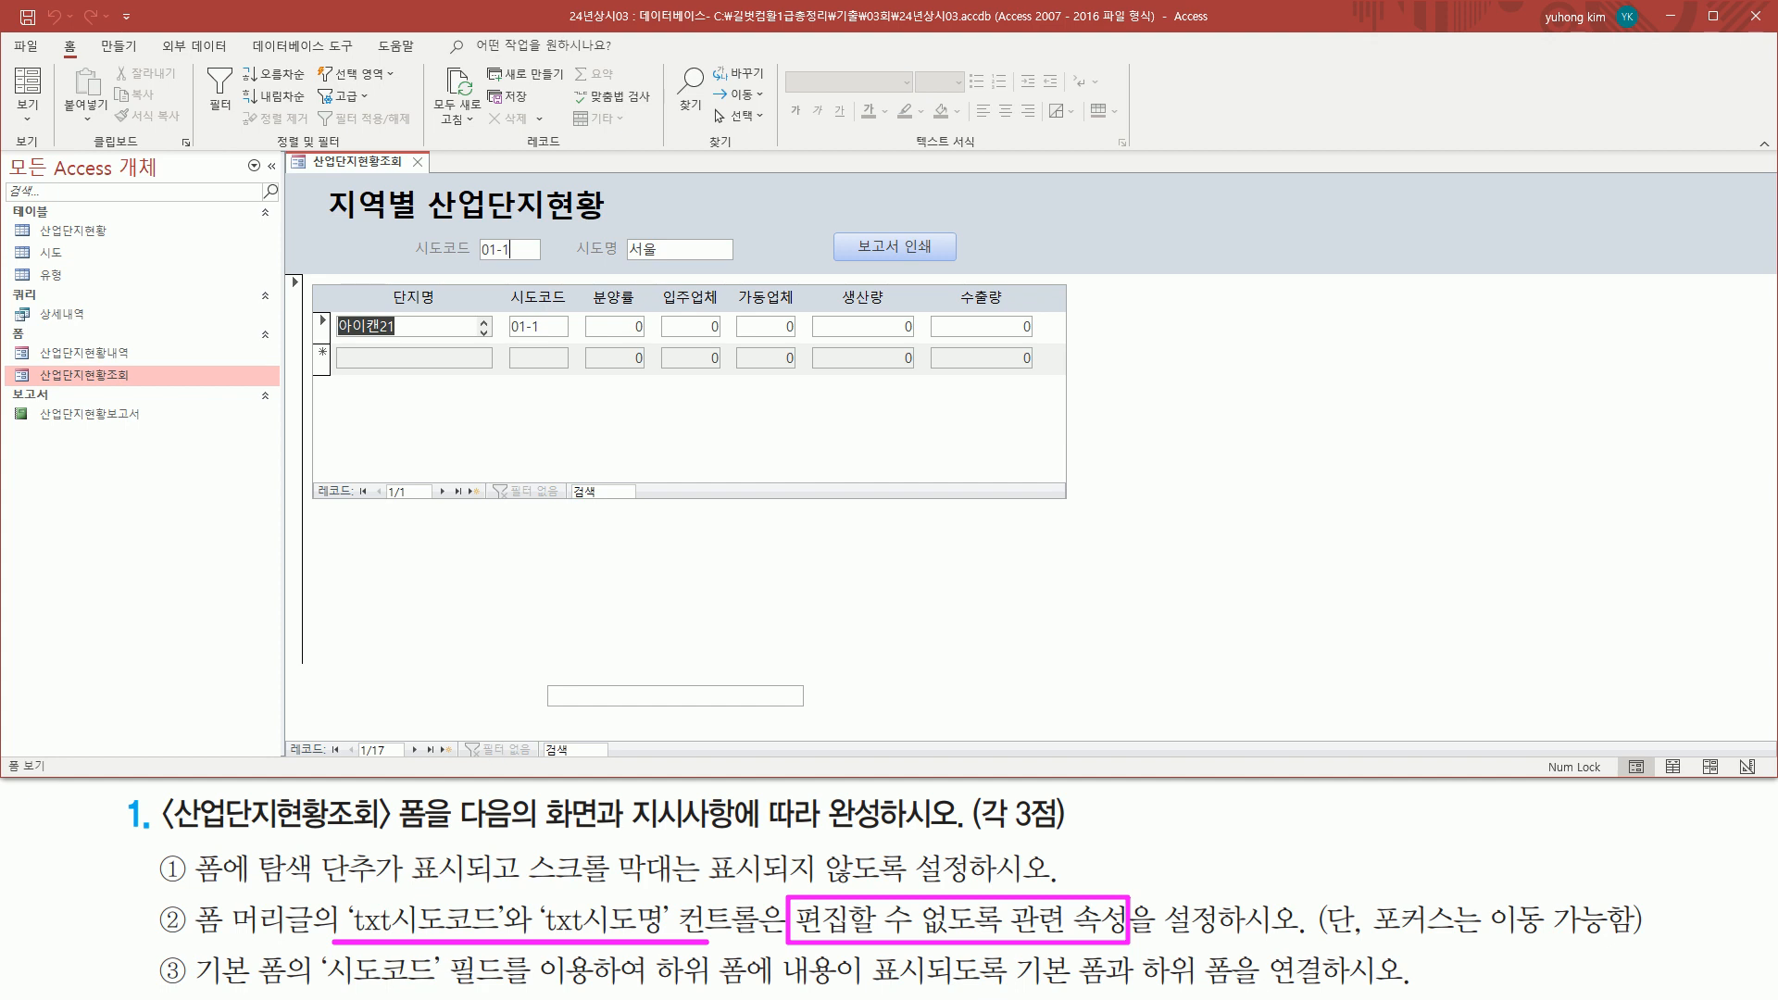
pyautogui.moveTo(469, 231)
pyautogui.mouseDown()
pyautogui.moveTo(539, 262)
pyautogui.moveTo(742, 266)
pyautogui.mouseUp()
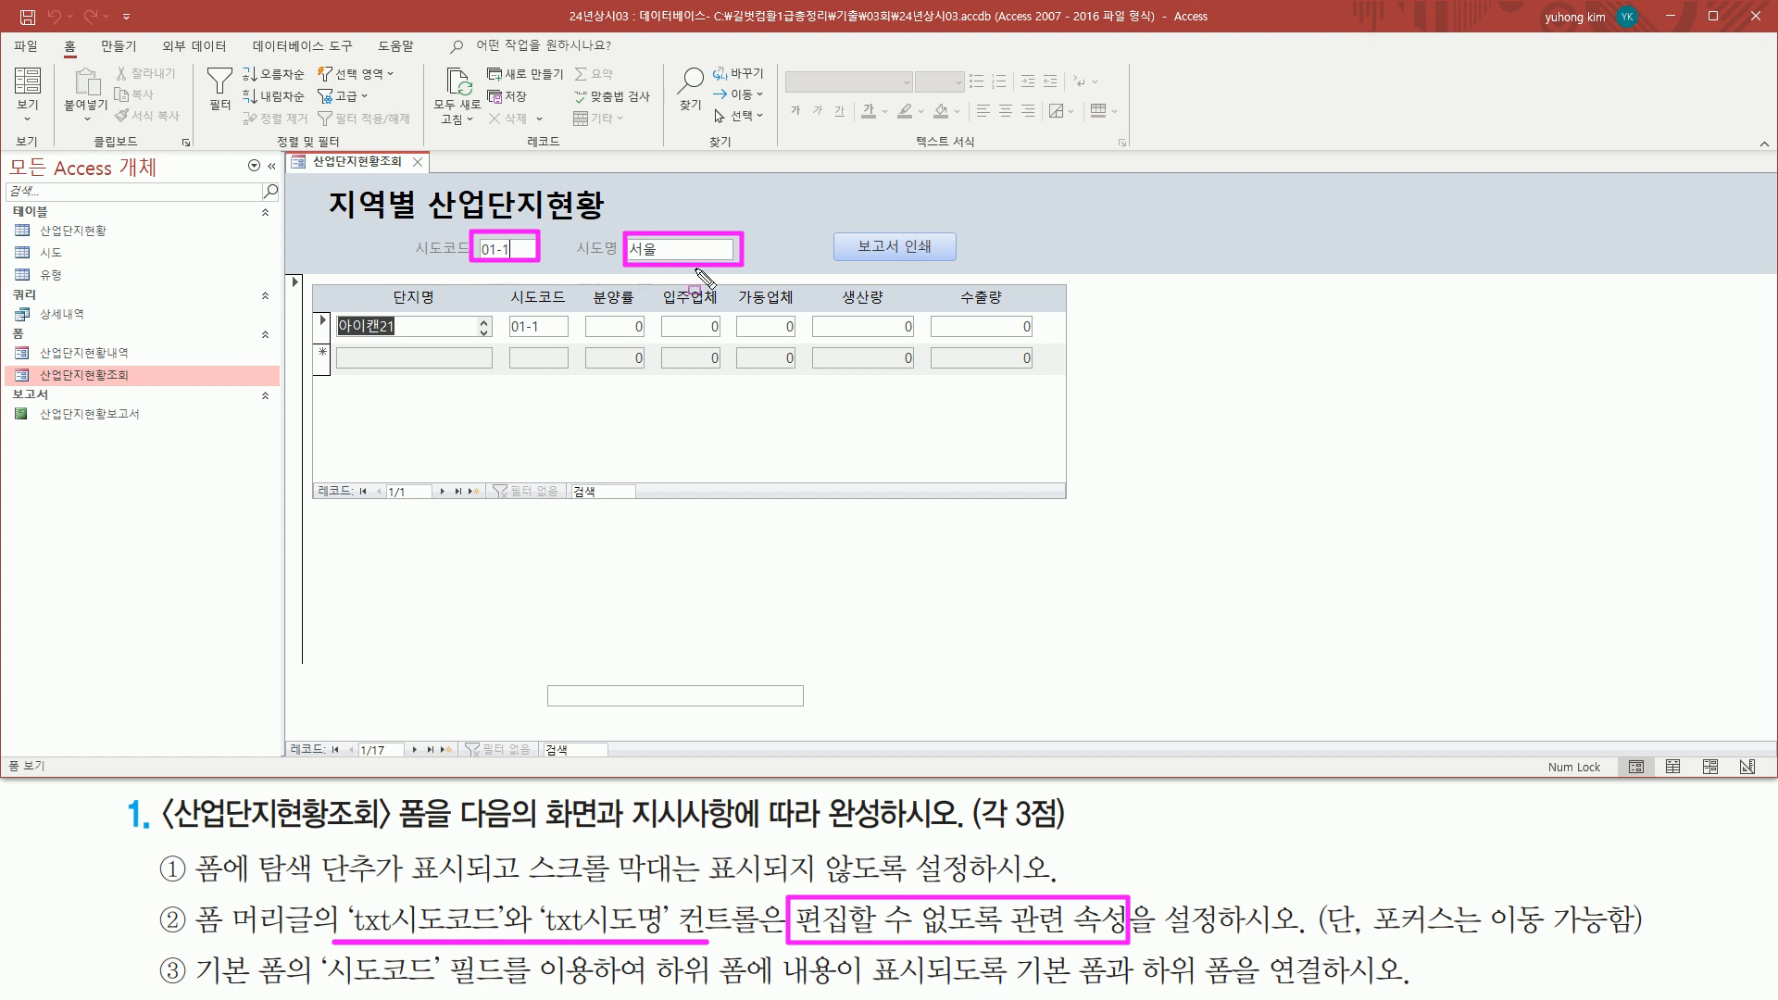
pyautogui.press('Escape')
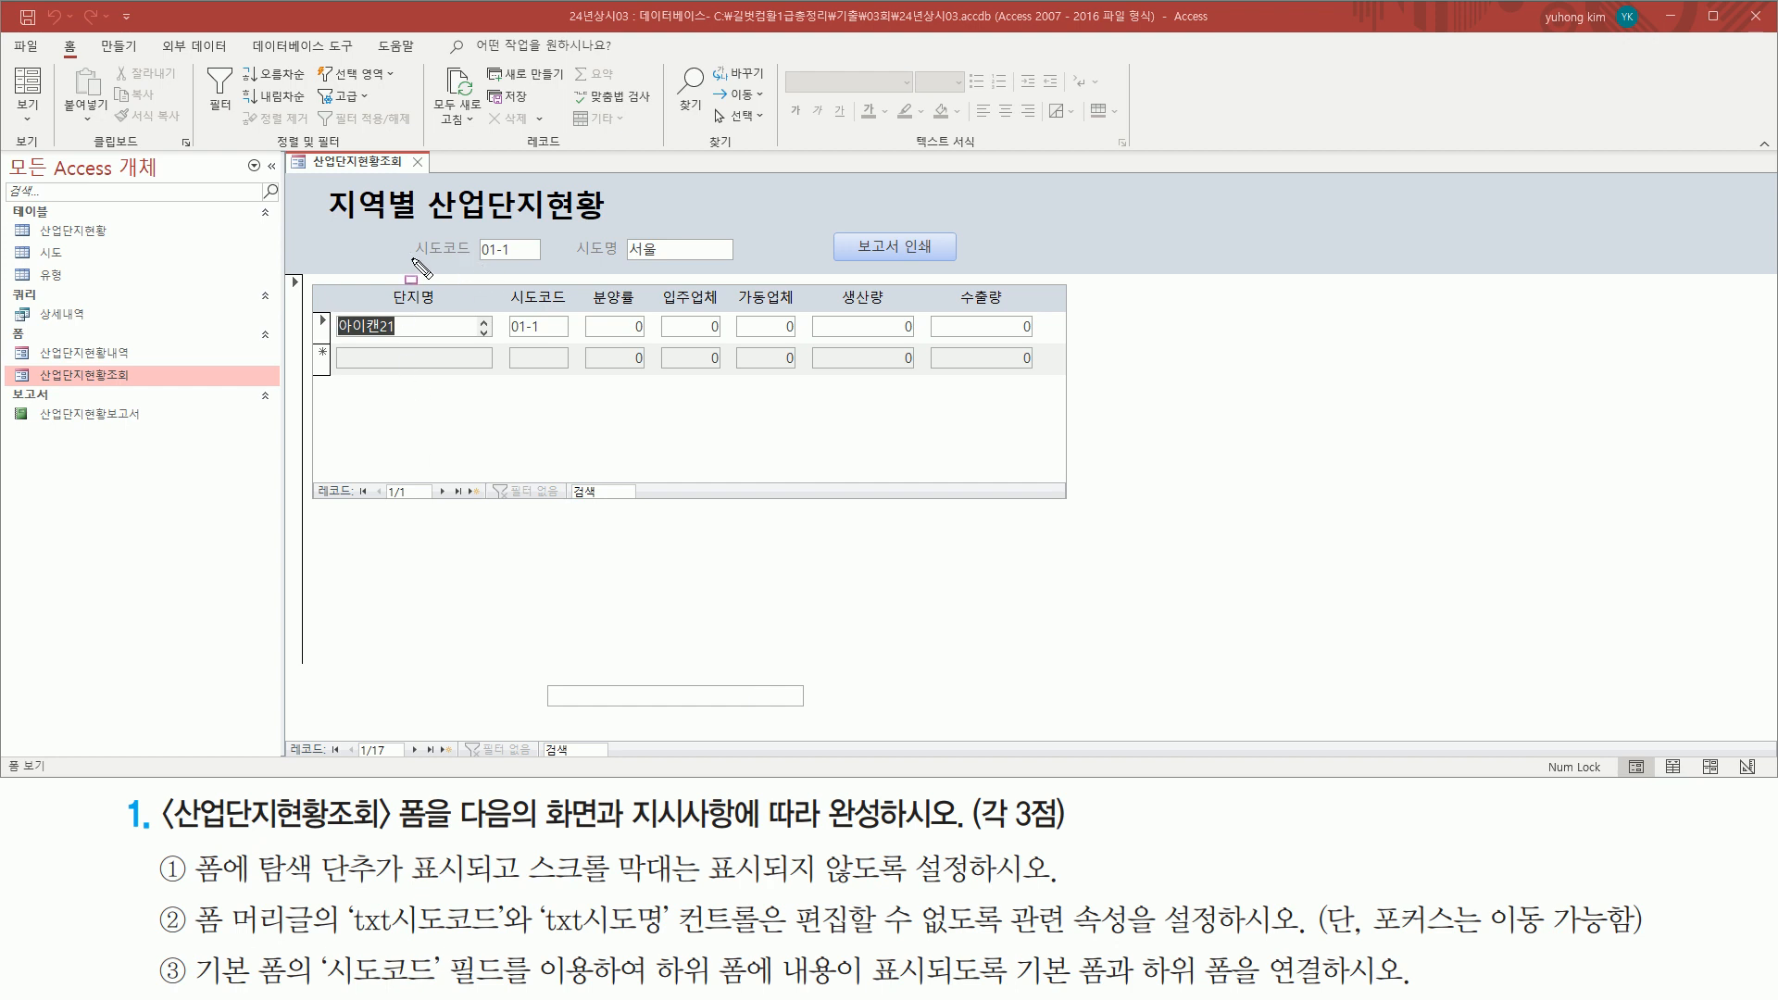
pyautogui.moveTo(409, 262); pyautogui.dragTo(538, 263)
pyautogui.moveTo(312, 279)
pyautogui.mouseDown()
pyautogui.moveTo(1061, 465)
pyautogui.moveTo(1074, 502)
pyautogui.mouseUp()
pyautogui.moveTo(505, 340)
pyautogui.mouseDown()
pyautogui.moveTo(553, 340)
pyautogui.moveTo(554, 314)
pyautogui.mouseUp()
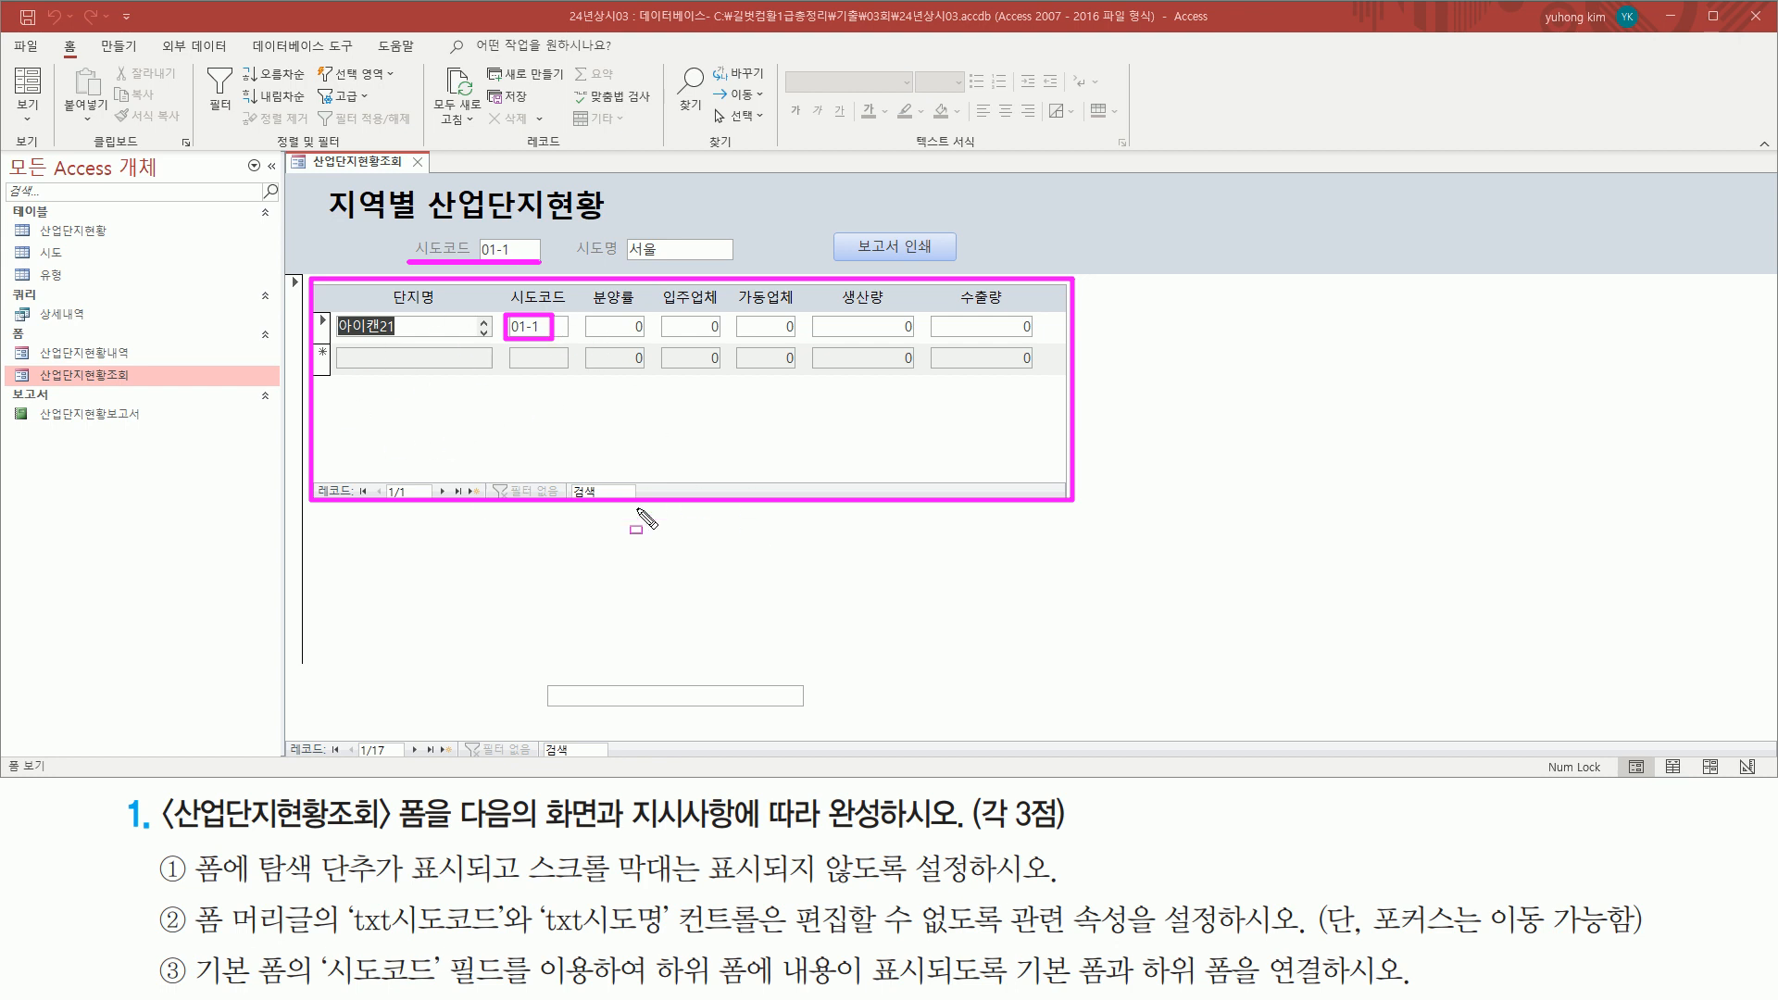
# Step: Close the 산업단지현황조회 form and save its design changes
pyautogui.moveTo(405, 149); pyautogui.dragTo(432, 173)
pyautogui.click(416, 162)
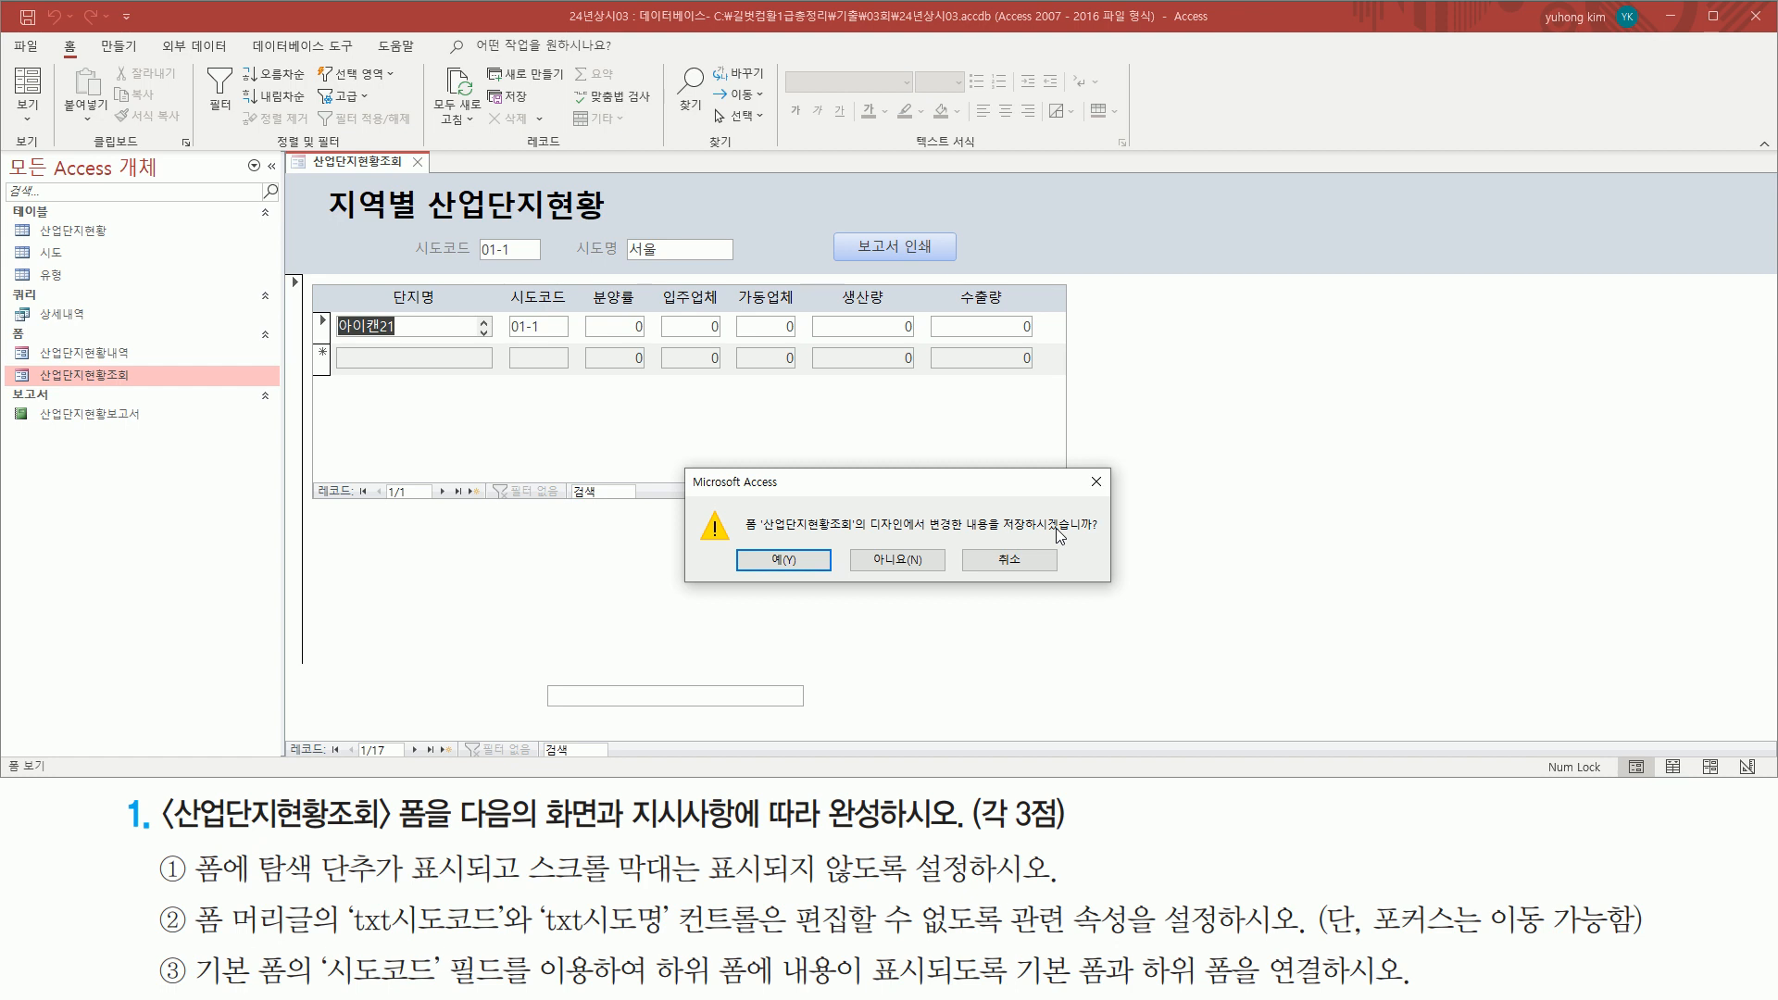
pyautogui.click(784, 560)
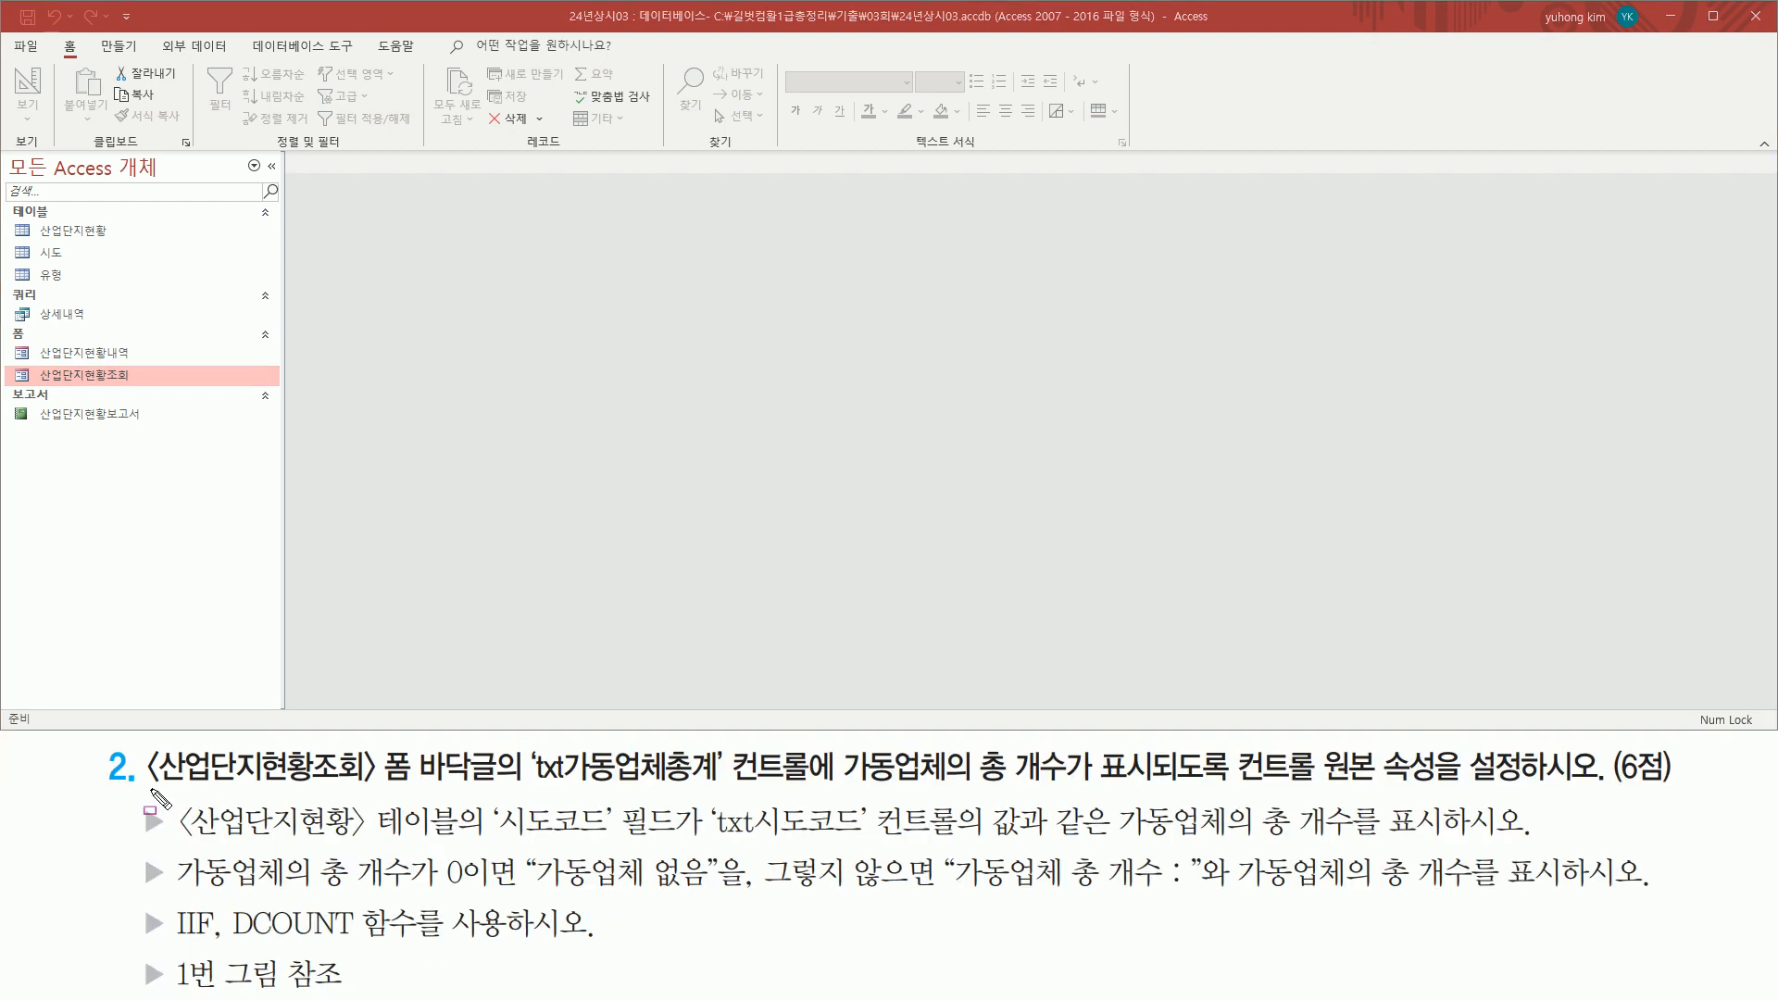
# Step: Reopen the 산업단지현황조회 form in Form View
pyautogui.moveTo(154, 790)
pyautogui.mouseDown()
pyautogui.moveTo(382, 790)
pyautogui.moveTo(379, 752)
pyautogui.moveTo(413, 742)
pyautogui.mouseUp()
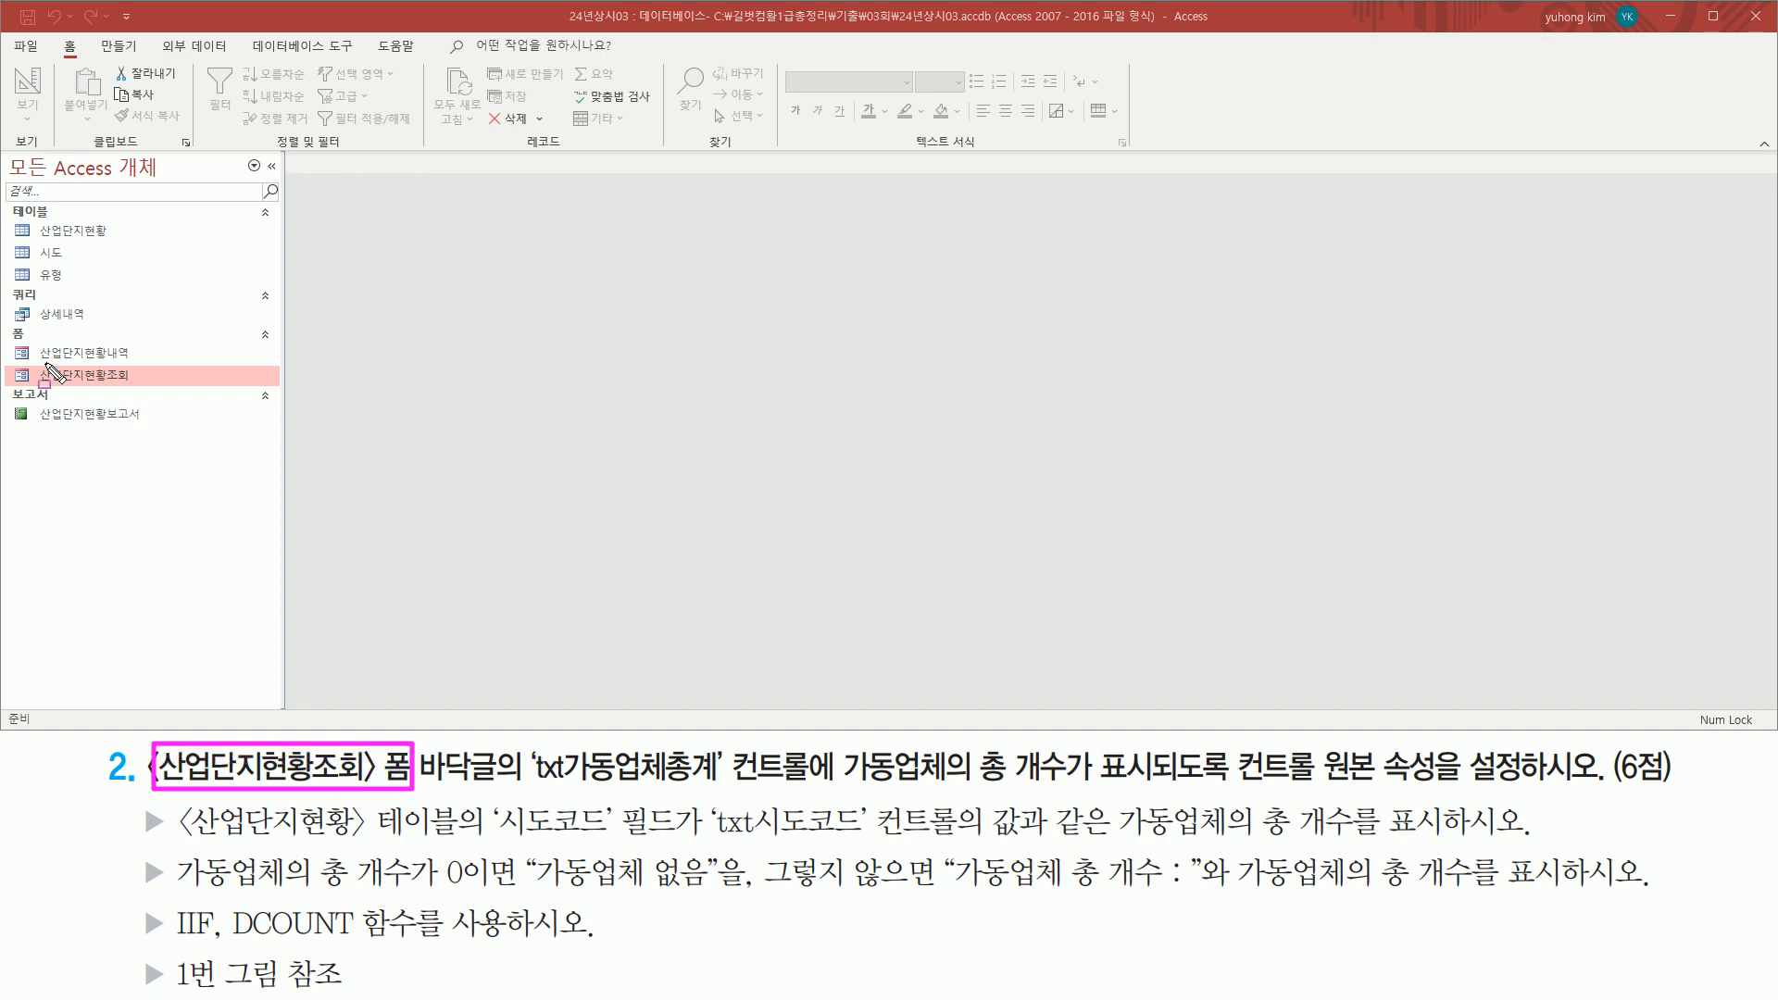
pyautogui.press('Escape')
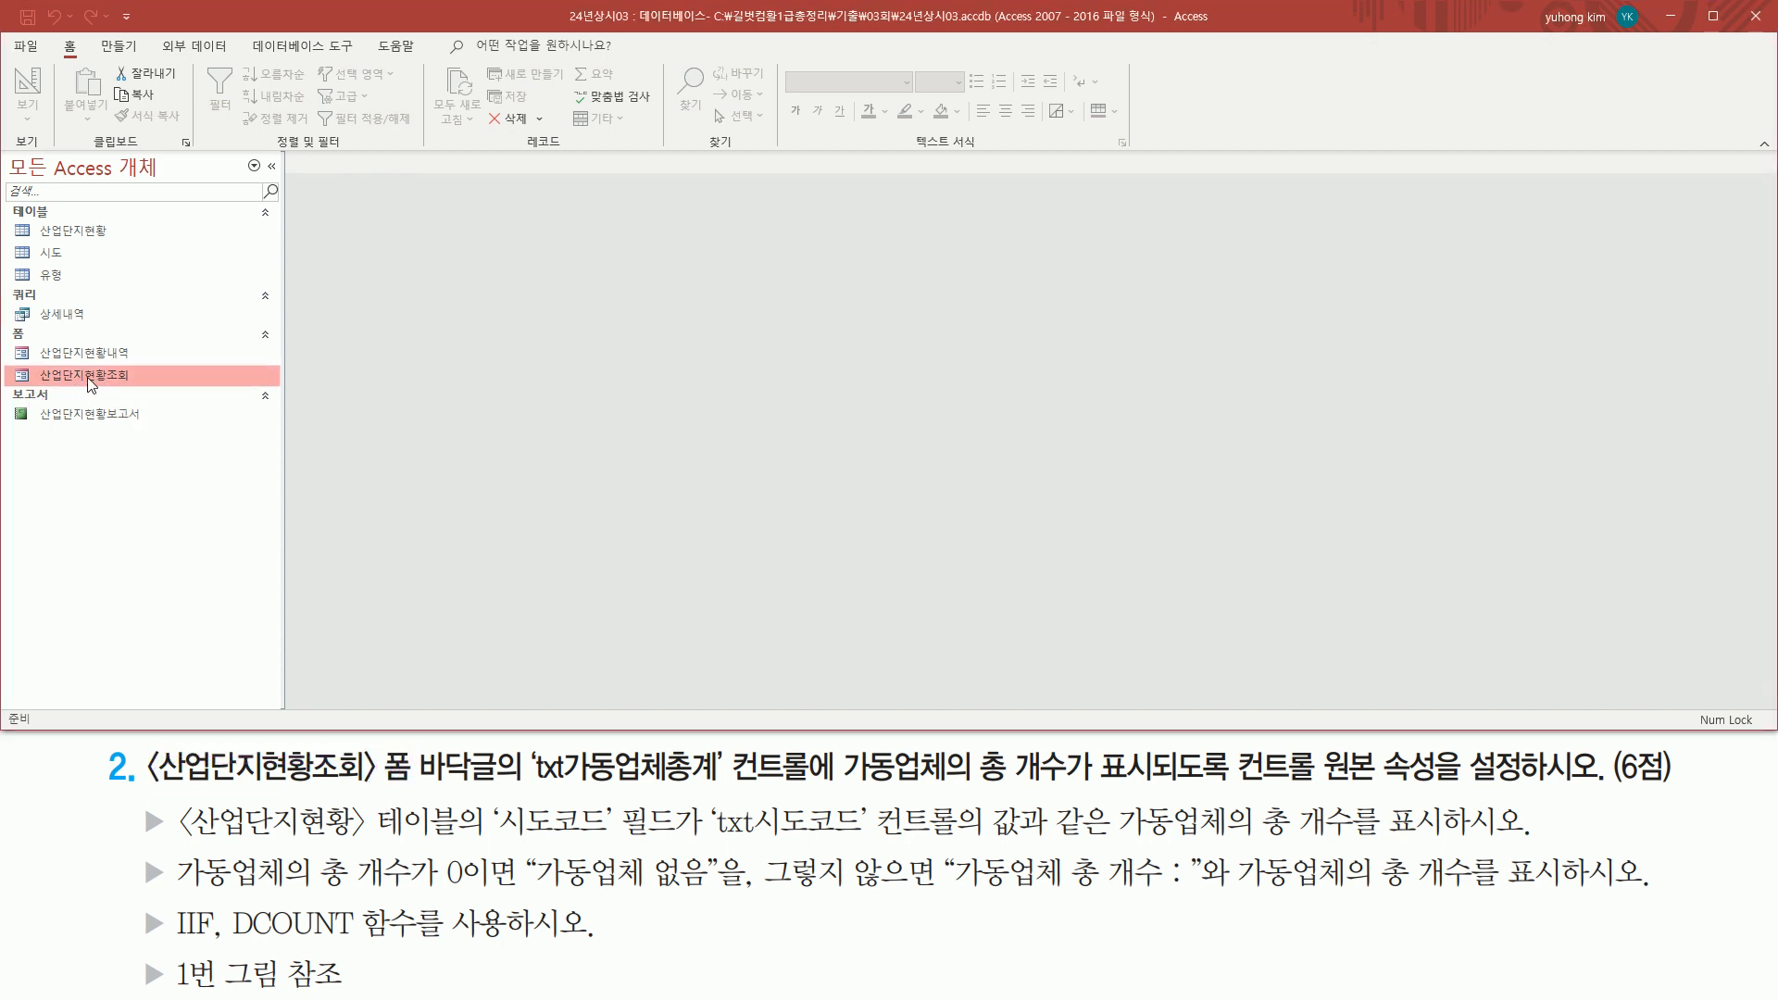
pyautogui.doubleClick(90, 378)
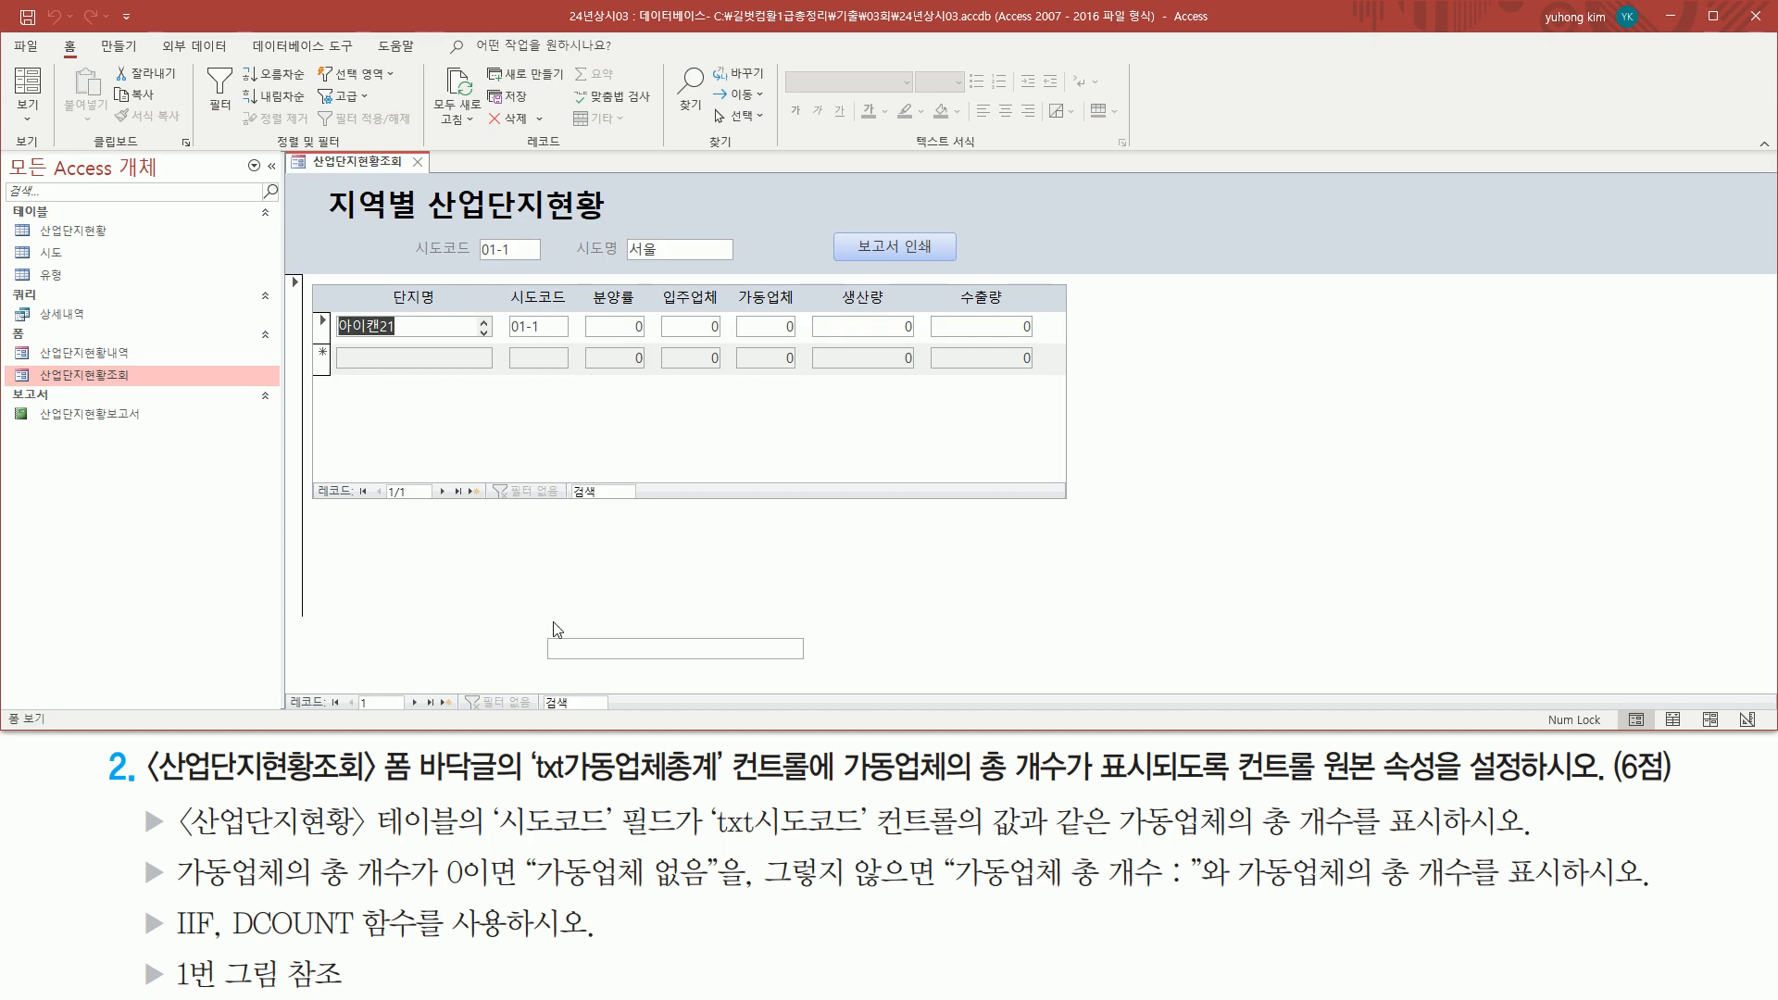
pyautogui.moveTo(376, 784); pyautogui.dragTo(505, 784)
pyautogui.moveTo(301, 609)
pyautogui.mouseDown()
pyautogui.moveTo(359, 696)
pyautogui.moveTo(1085, 683)
pyautogui.mouseUp()
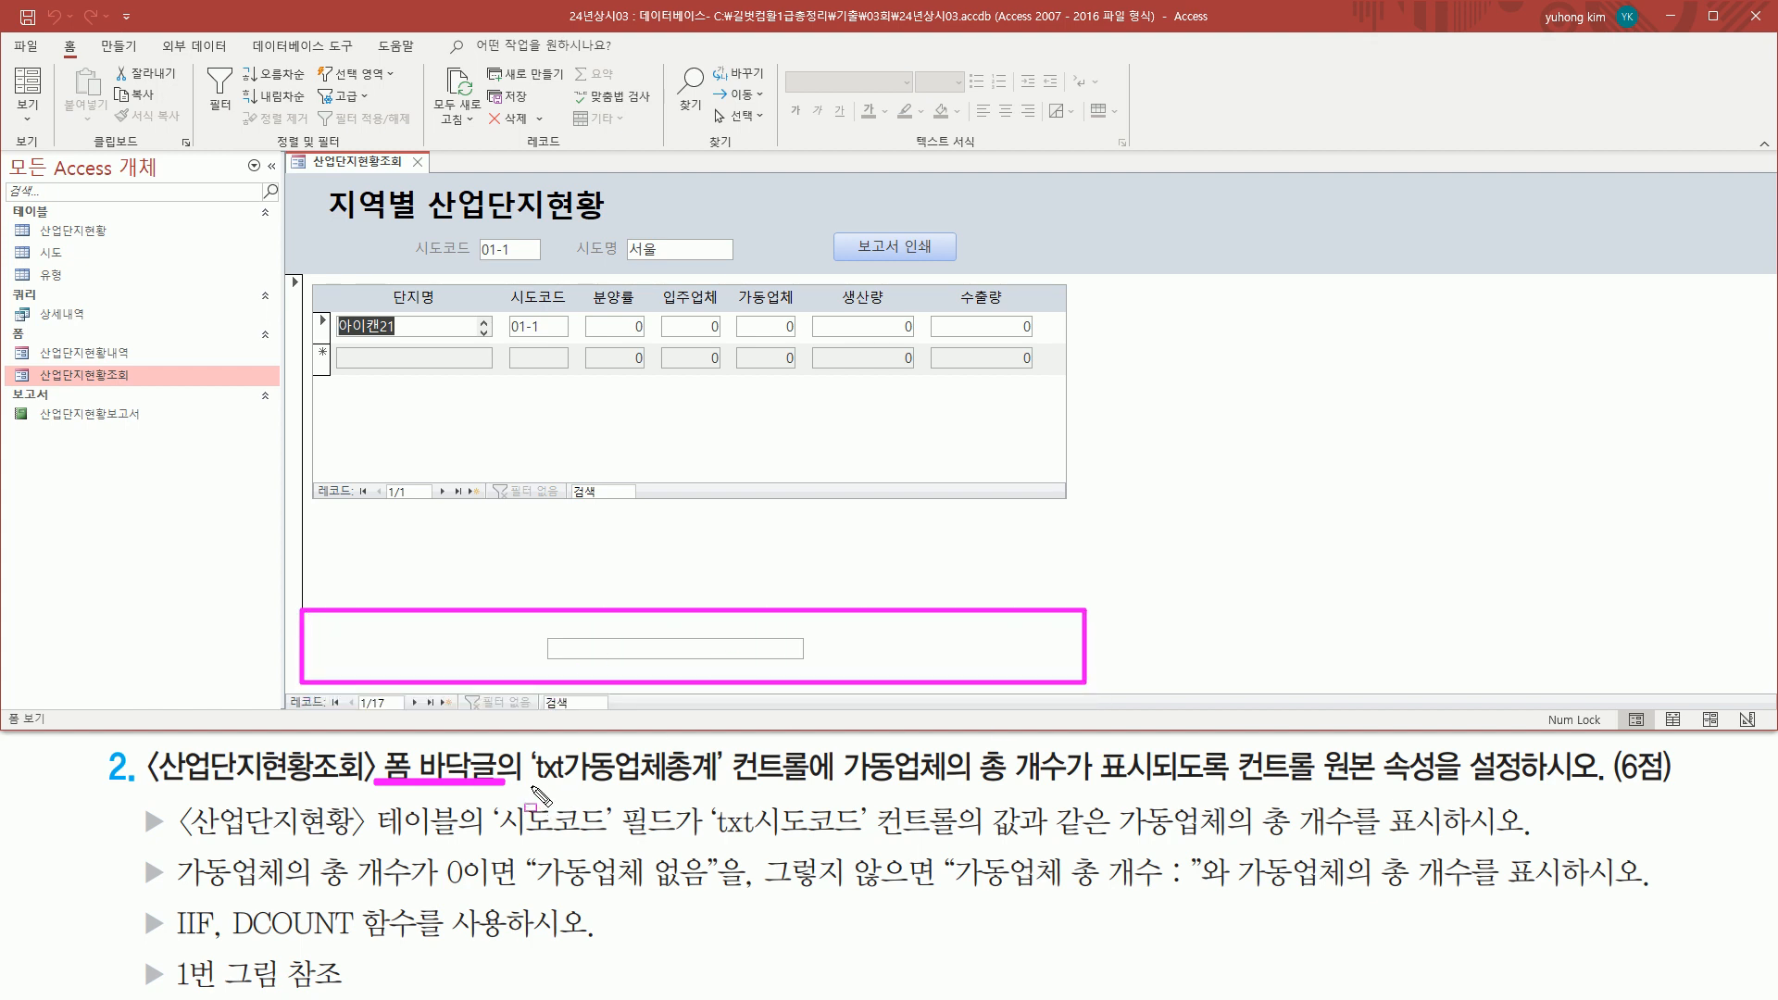
pyautogui.moveTo(533, 784); pyautogui.dragTo(718, 784)
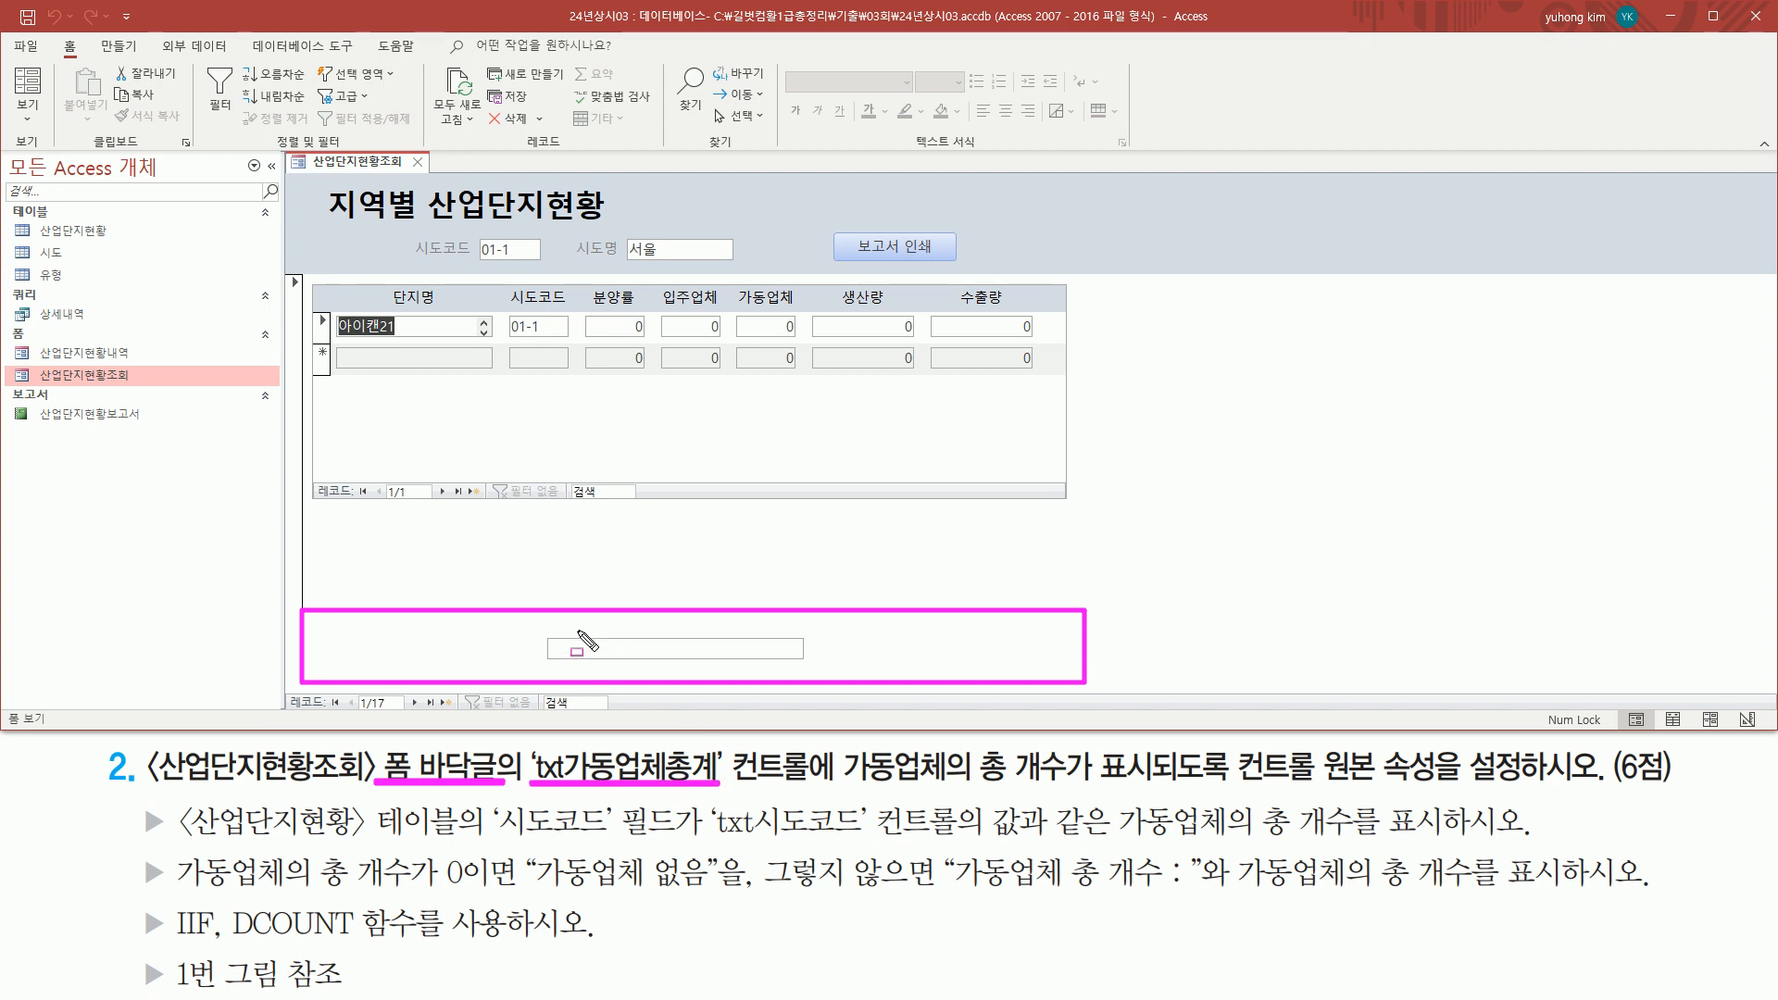
pyautogui.moveTo(548, 637); pyautogui.dragTo(808, 668)
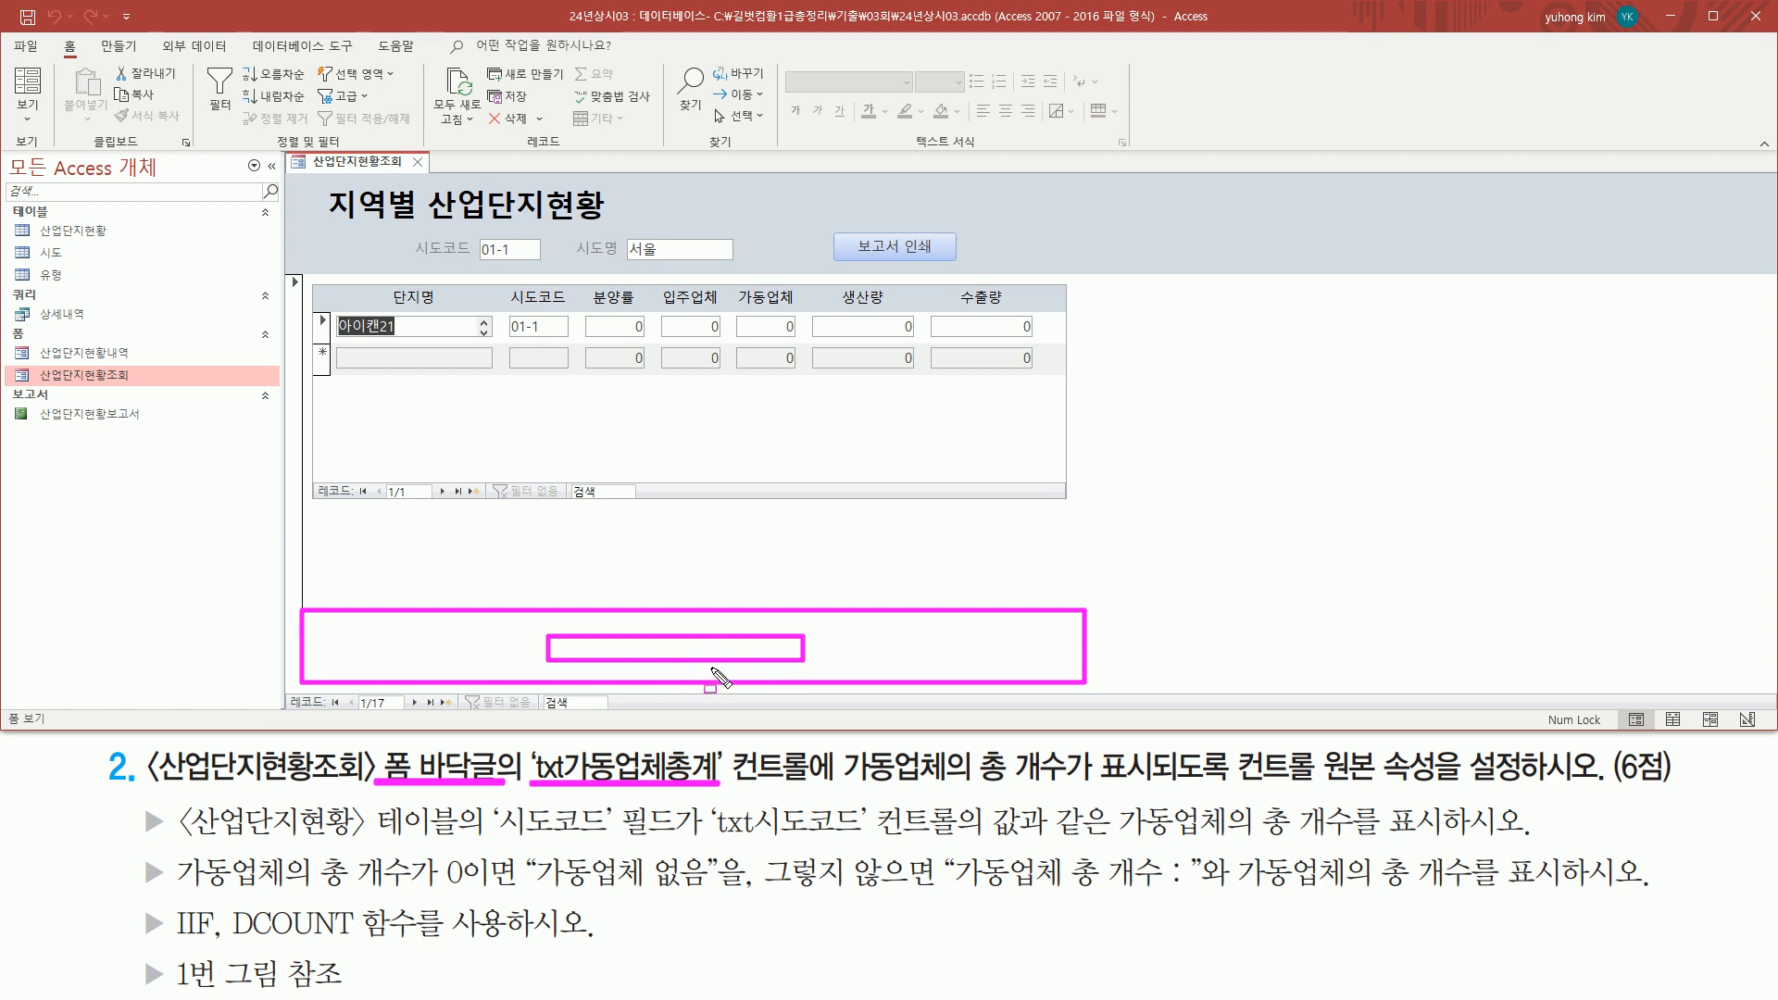
pyautogui.press('Escape')
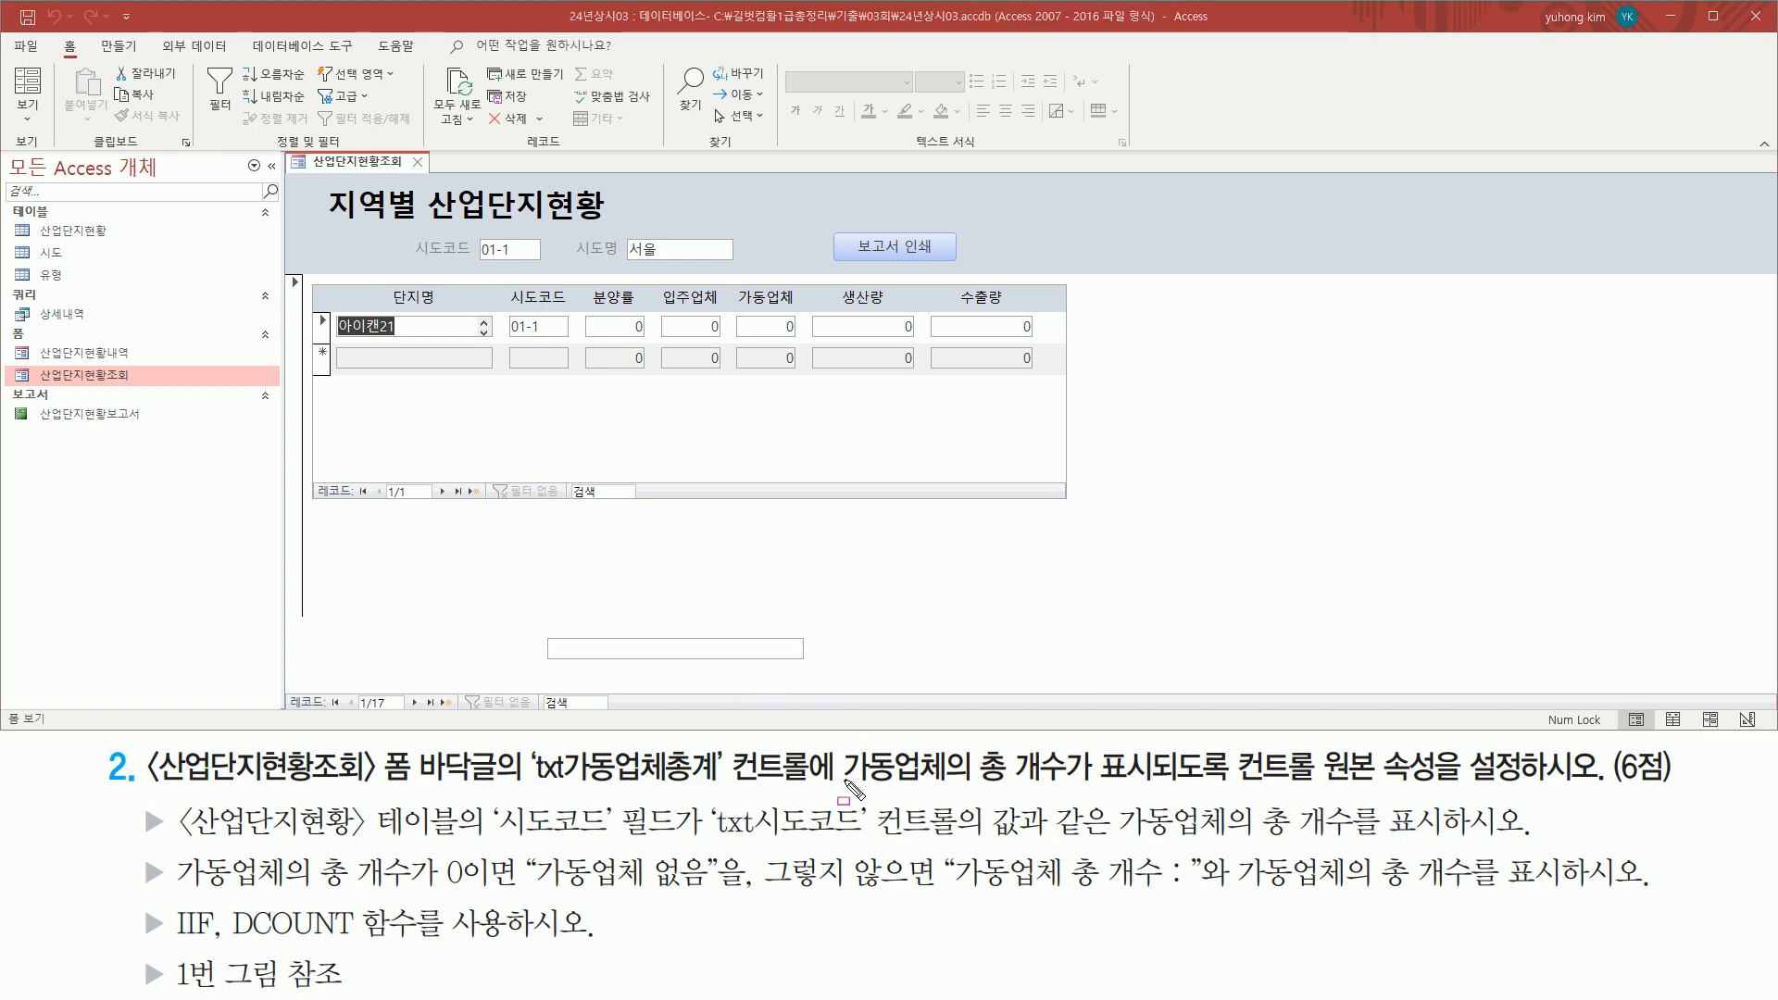
pyautogui.moveTo(840, 785); pyautogui.dragTo(1427, 789)
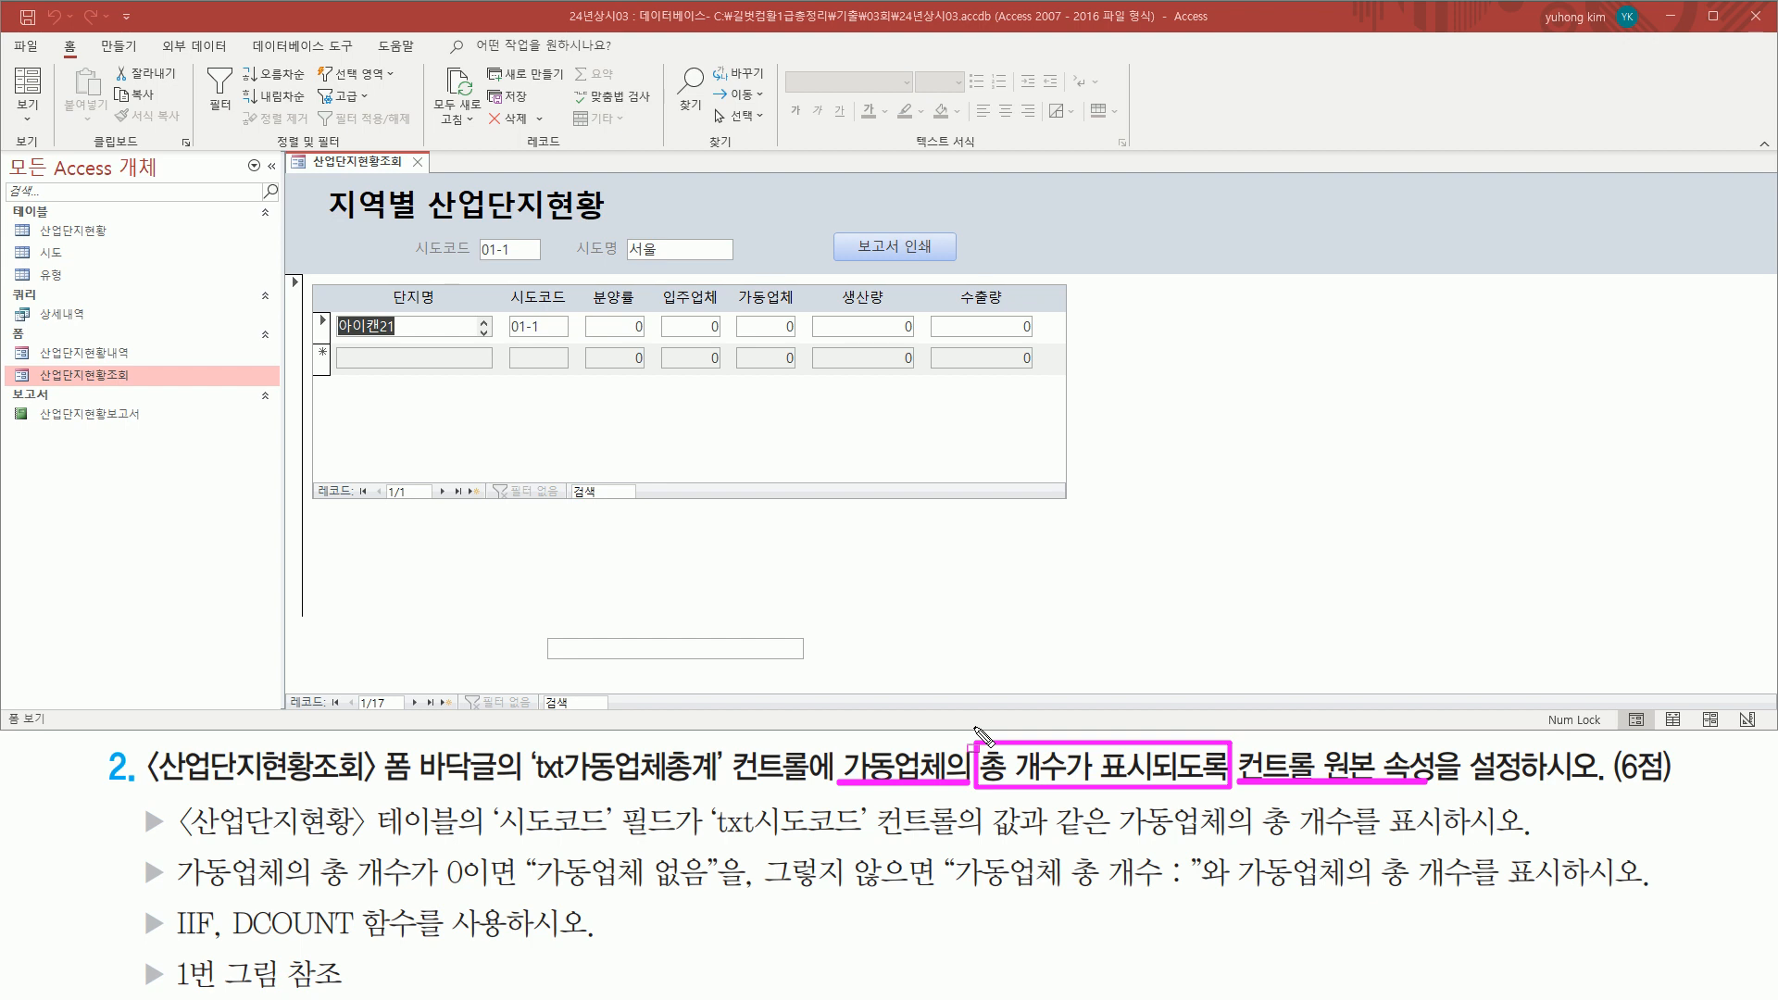
pyautogui.moveTo(173, 843); pyautogui.dragTo(1111, 843)
pyautogui.moveTo(1251, 837); pyautogui.dragTo(1364, 838)
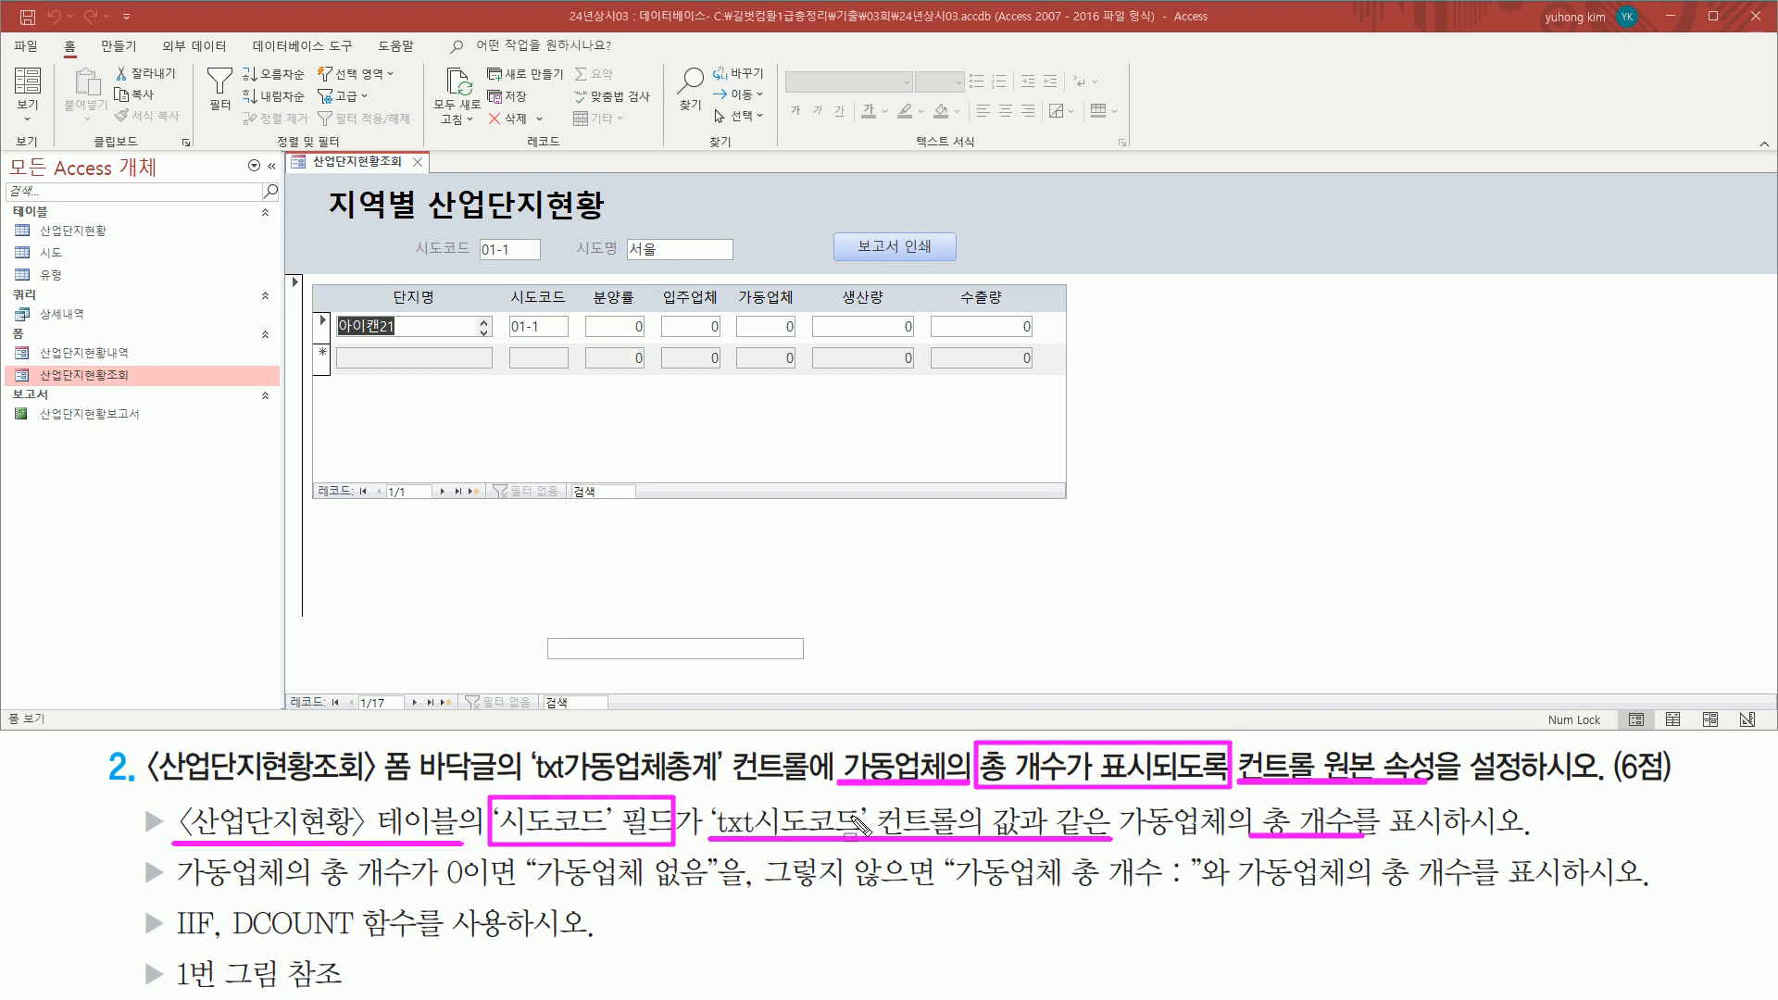
pyautogui.moveTo(473, 235); pyautogui.dragTo(545, 264)
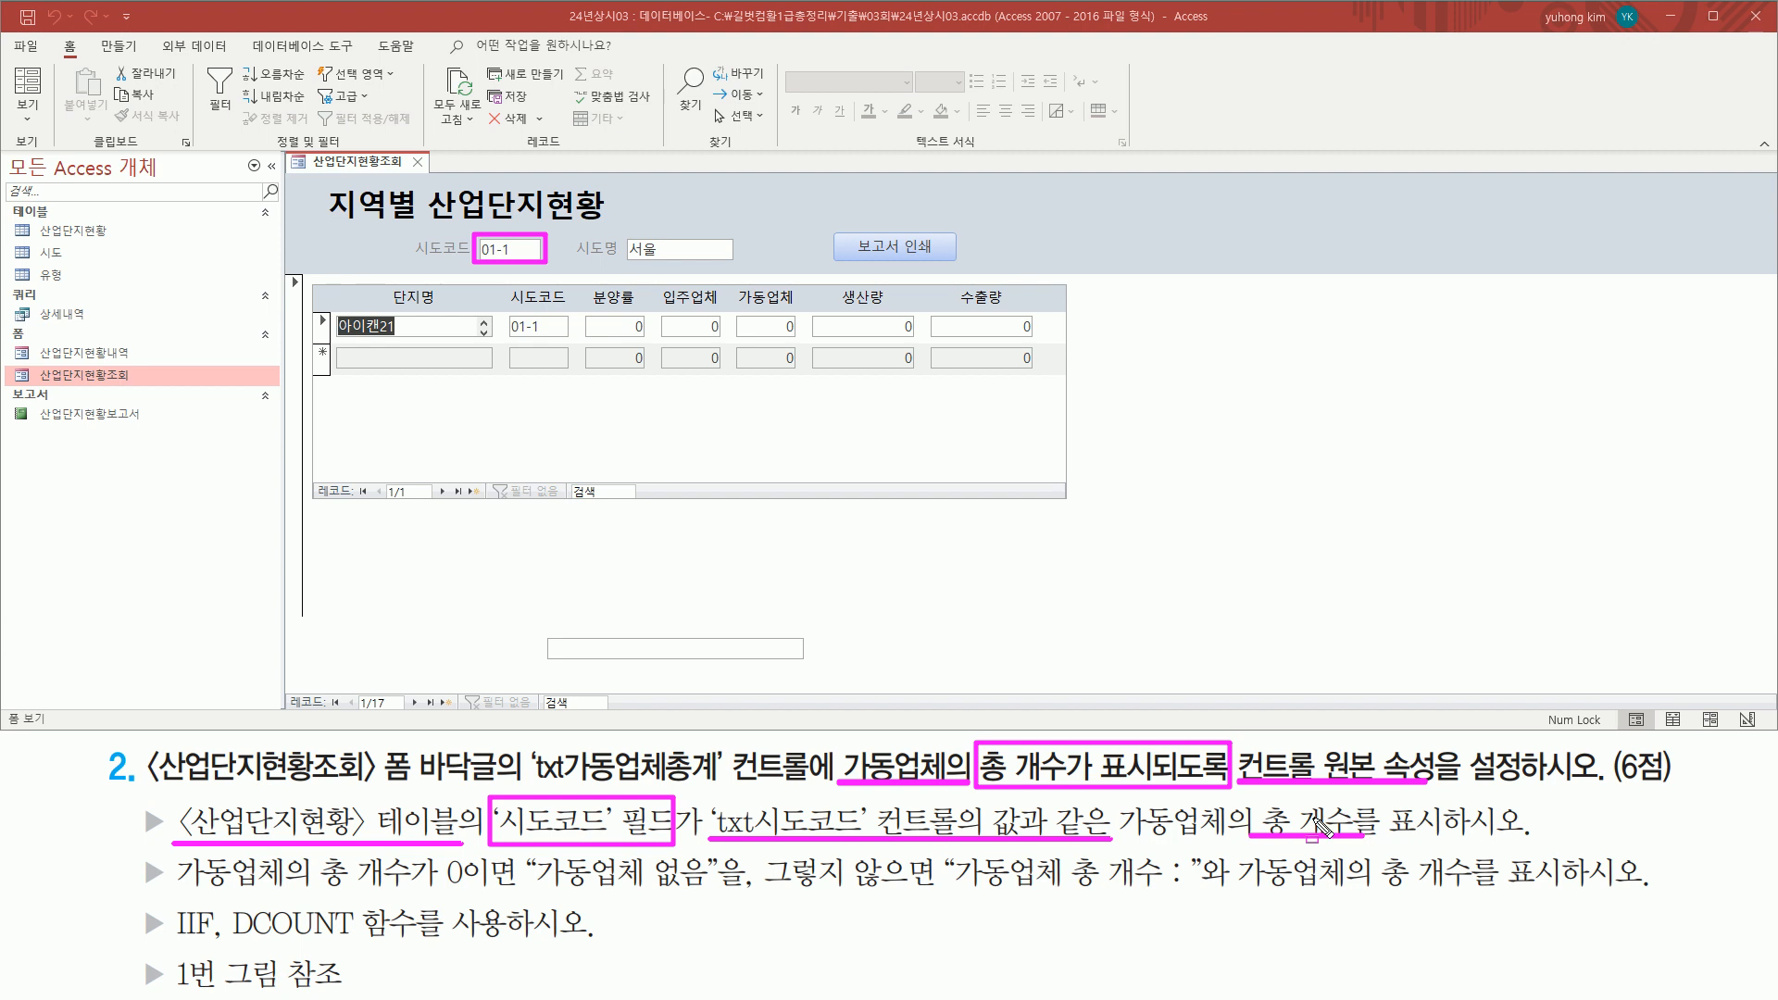
pyautogui.moveTo(169, 800)
pyautogui.mouseDown()
pyautogui.moveTo(468, 859)
pyautogui.moveTo(457, 848)
pyautogui.mouseUp()
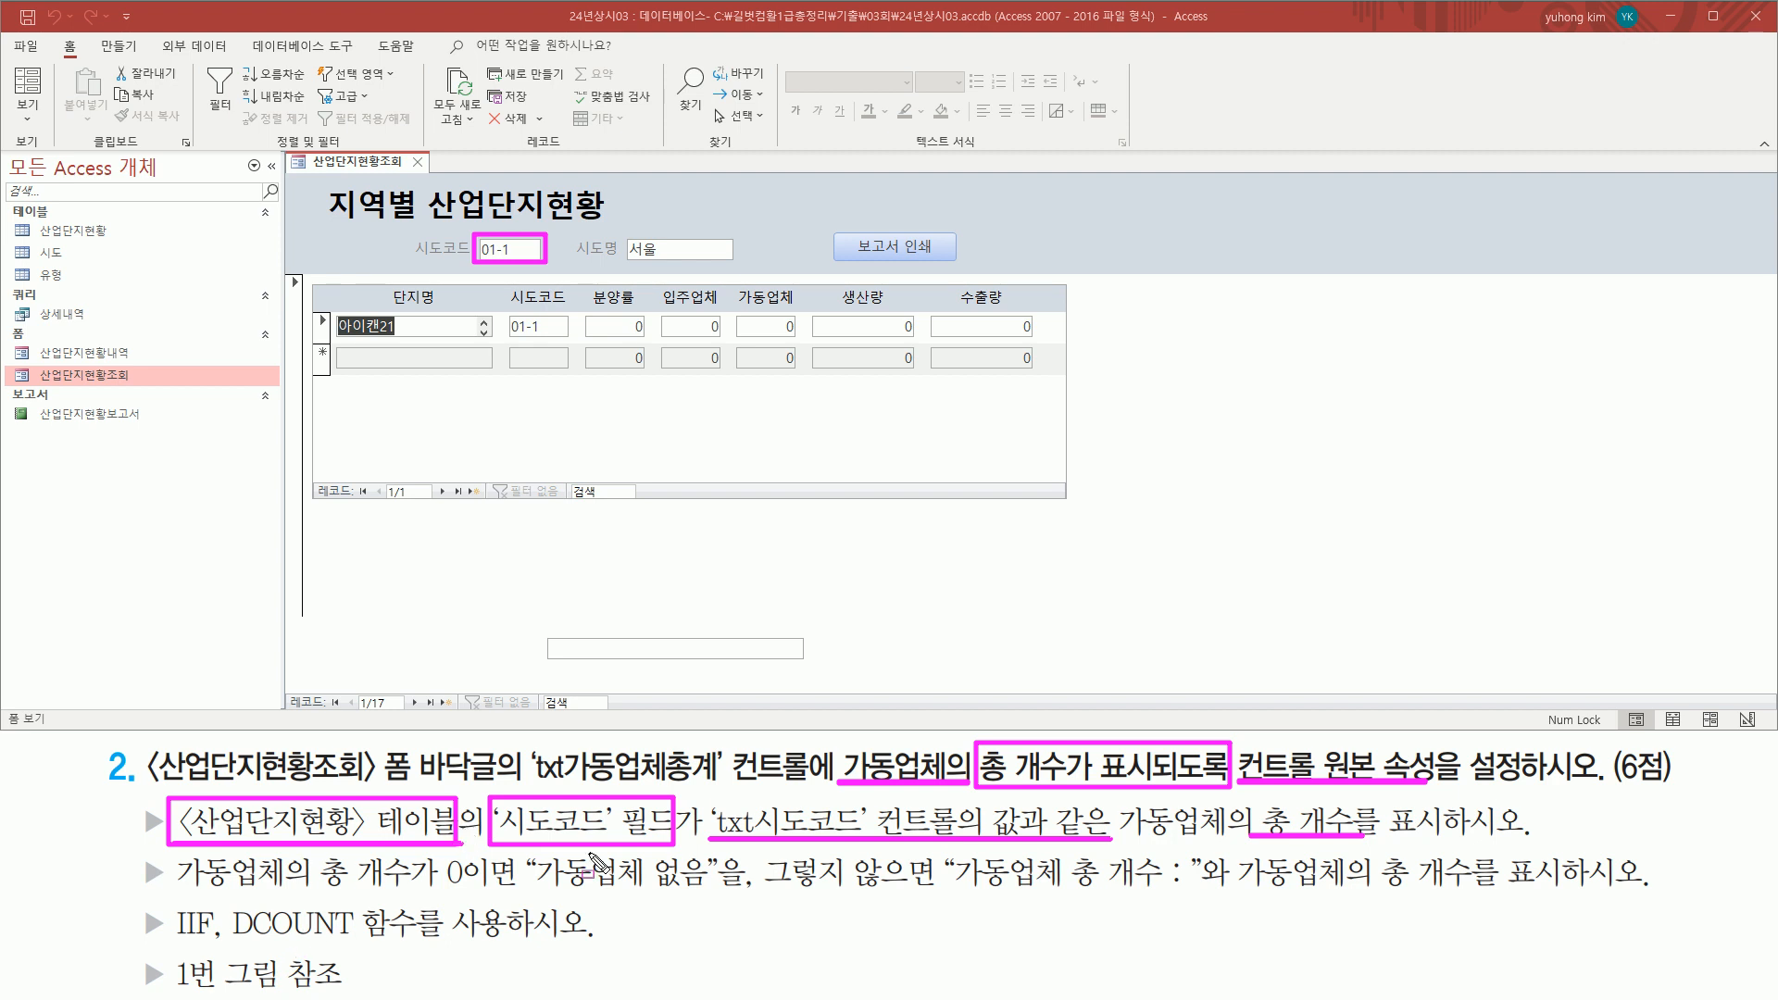
pyautogui.moveTo(229, 942); pyautogui.dragTo(410, 943)
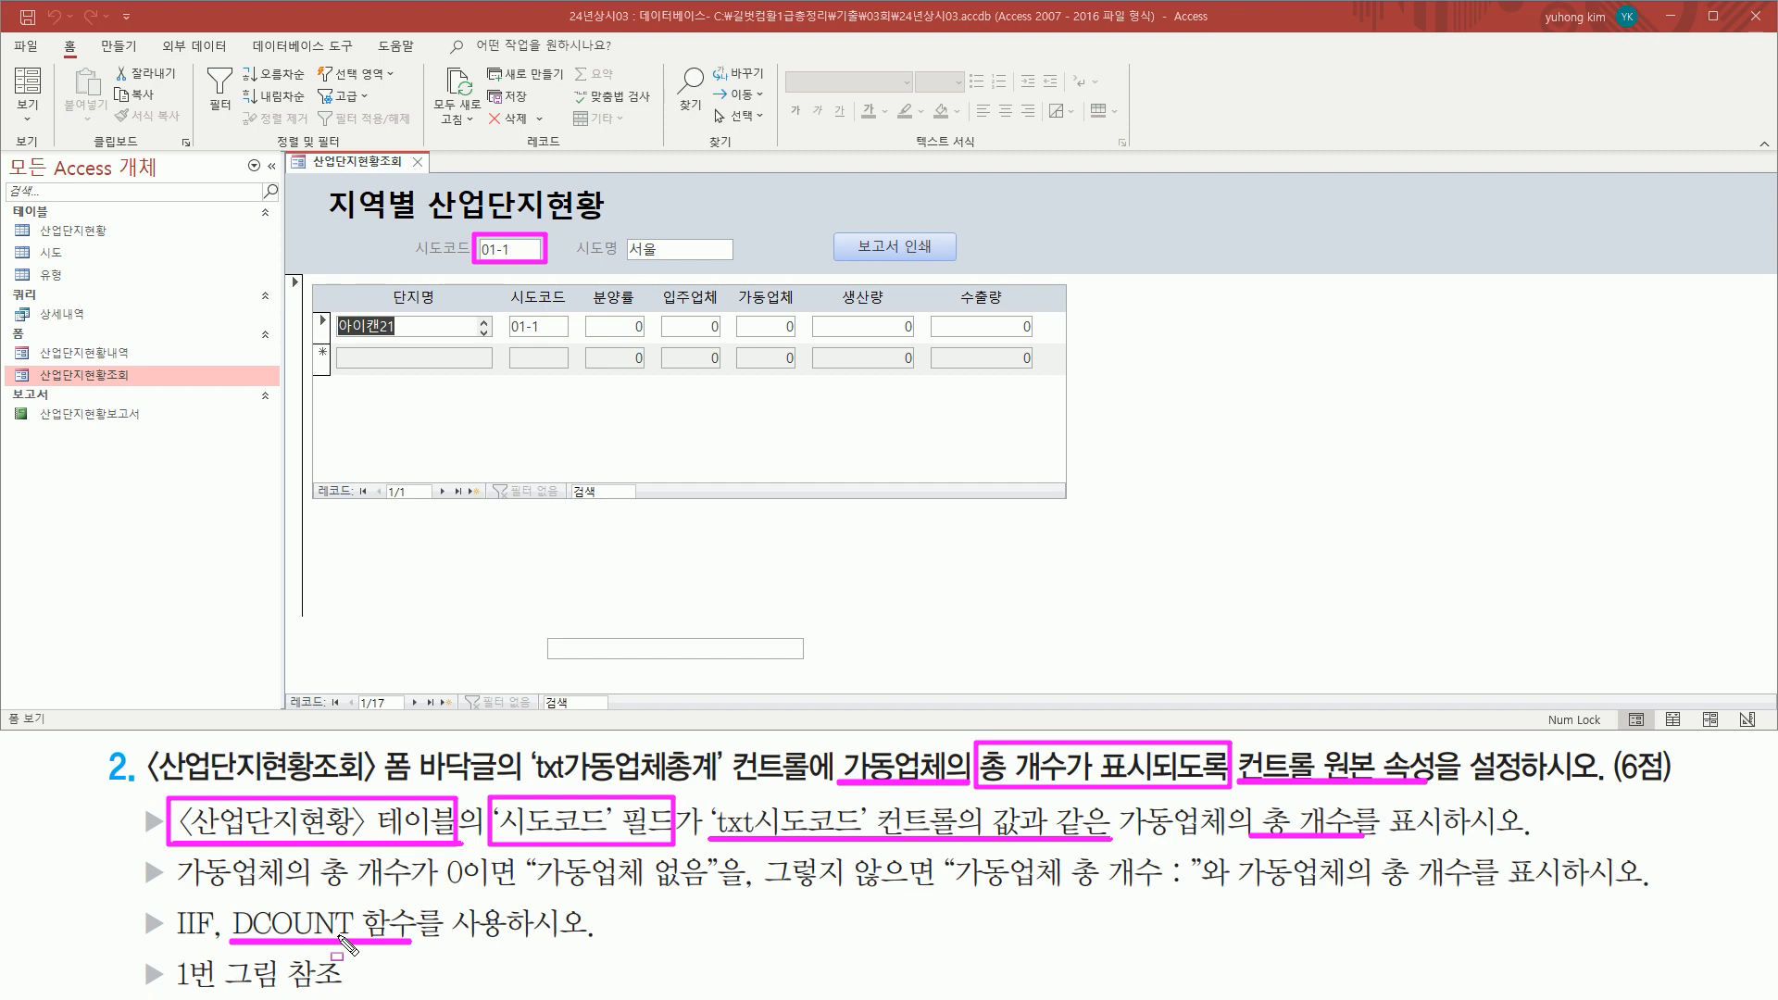
pyautogui.moveTo(168, 954); pyautogui.dragTo(360, 993)
pyautogui.press('Escape')
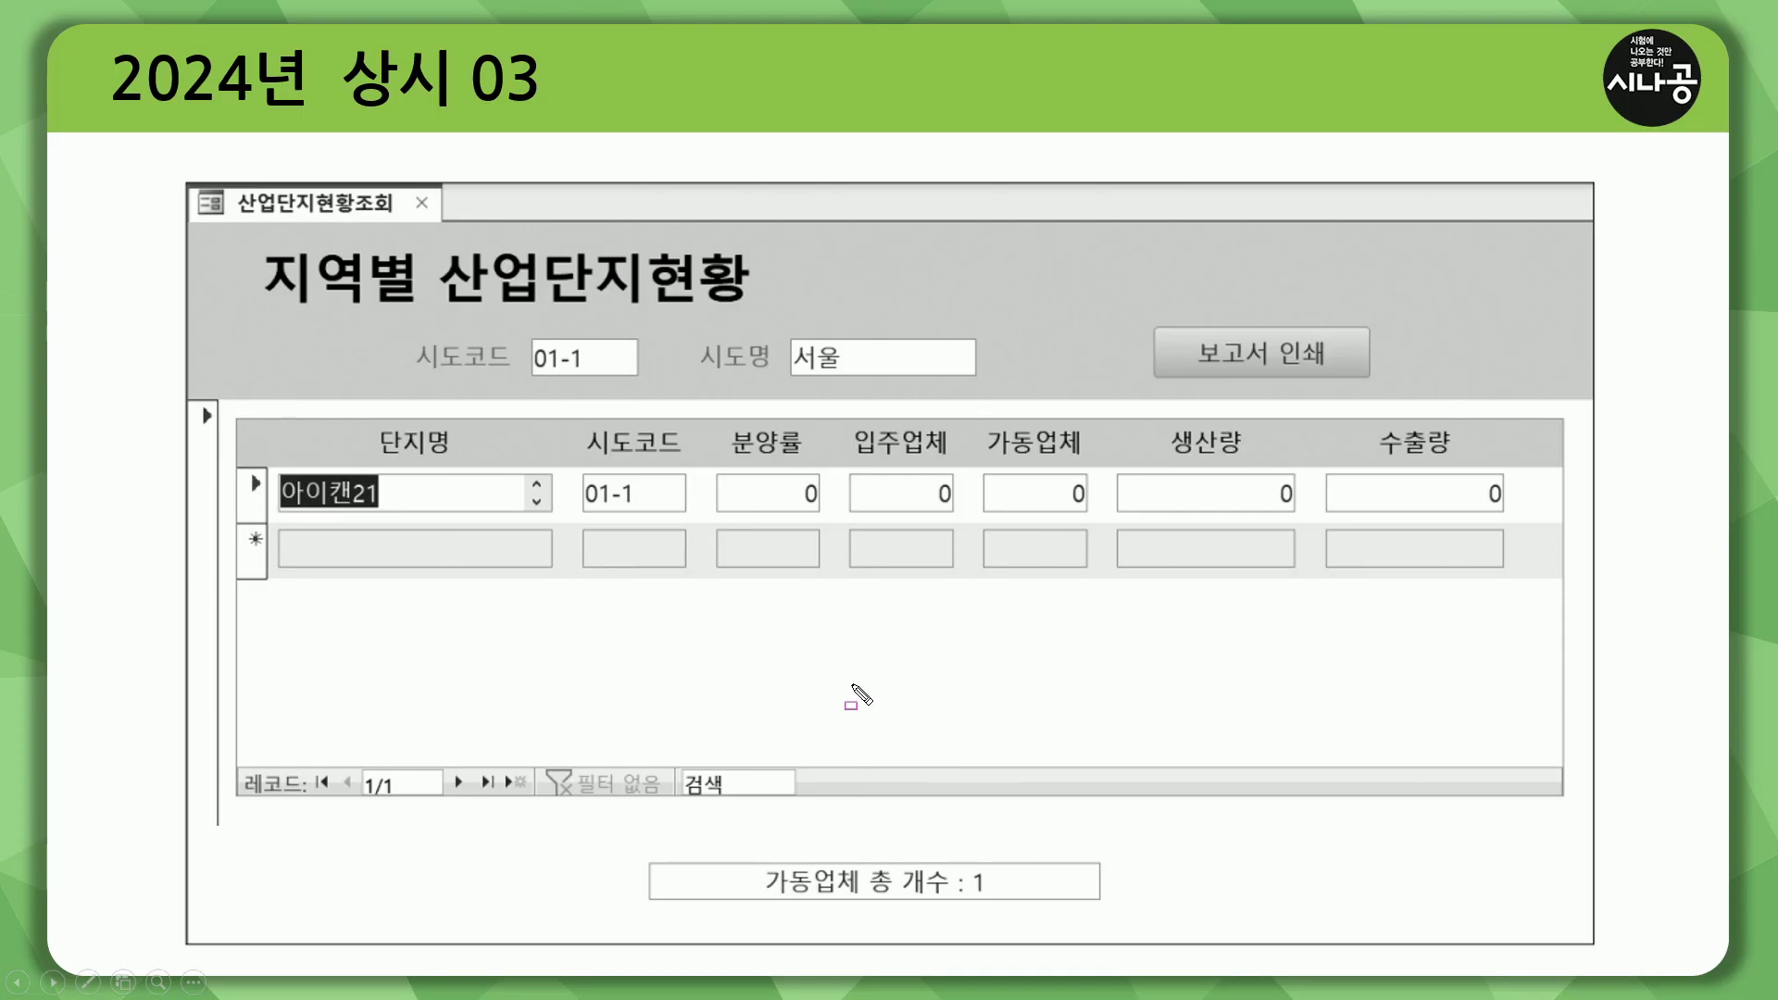
pyautogui.moveTo(644, 853); pyautogui.dragTo(1103, 908)
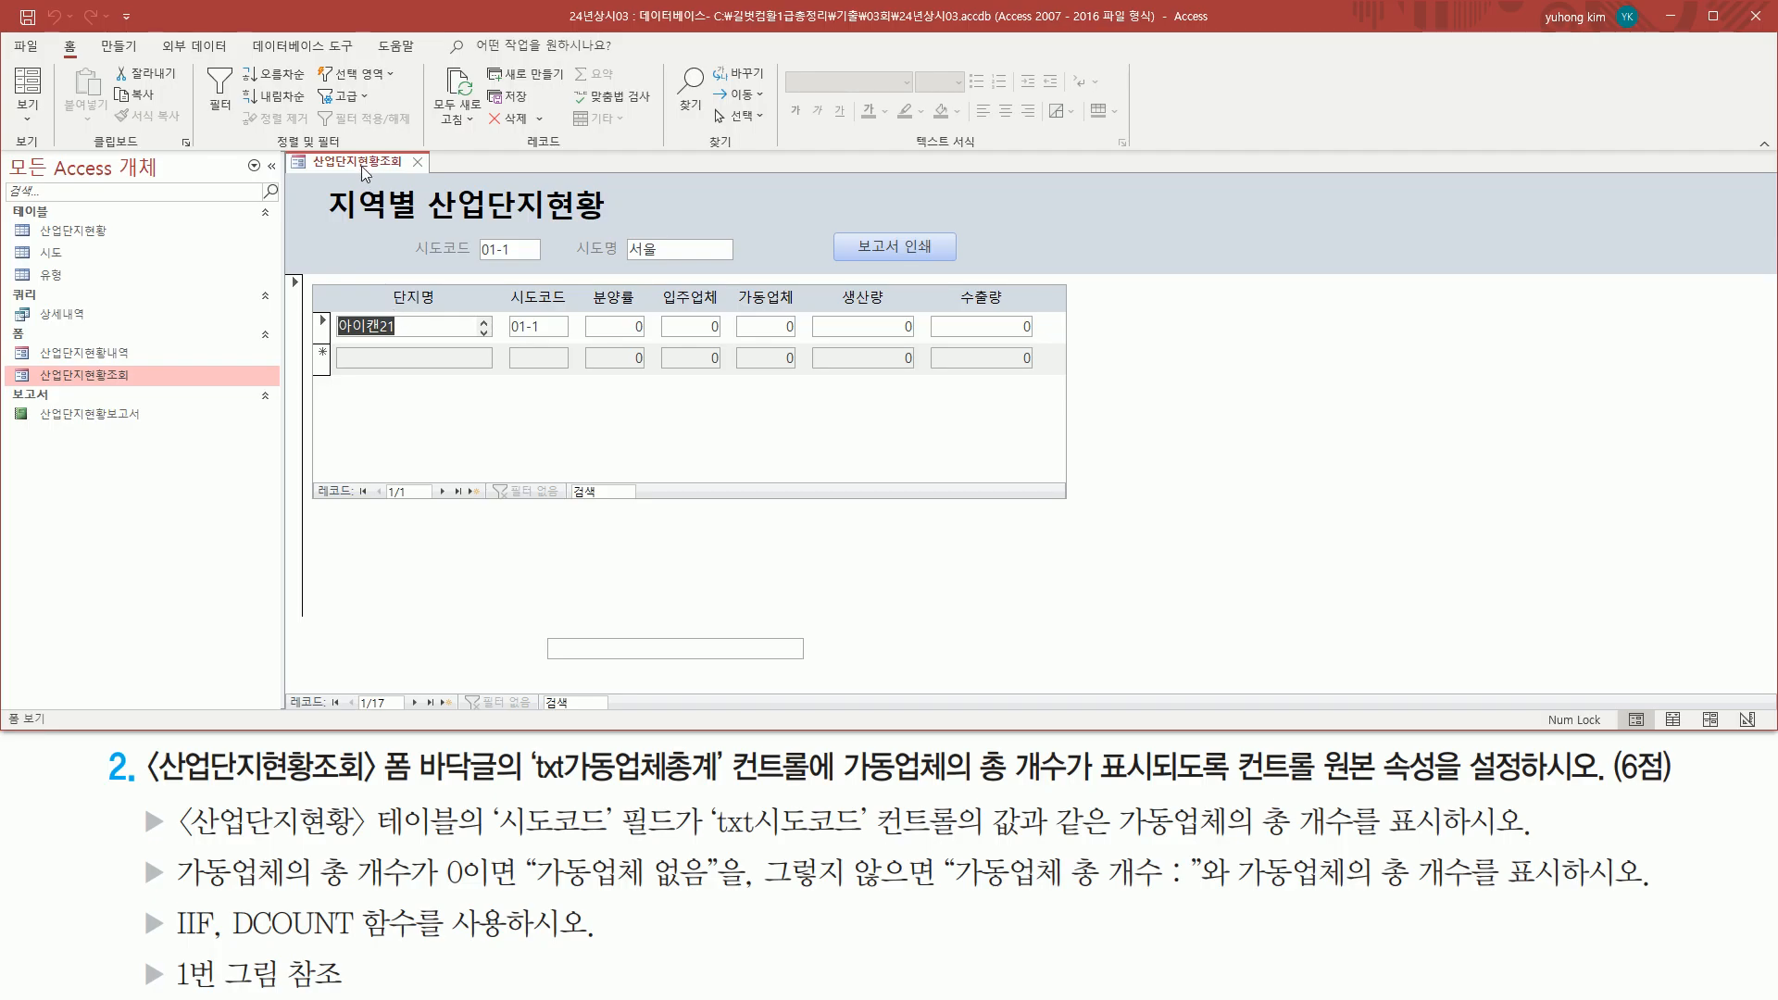
# Step: Switch the 산업단지현황조회 form to Design View and select the txt가동업체총계 text box in the form footer
pyautogui.rightClick(364, 170)
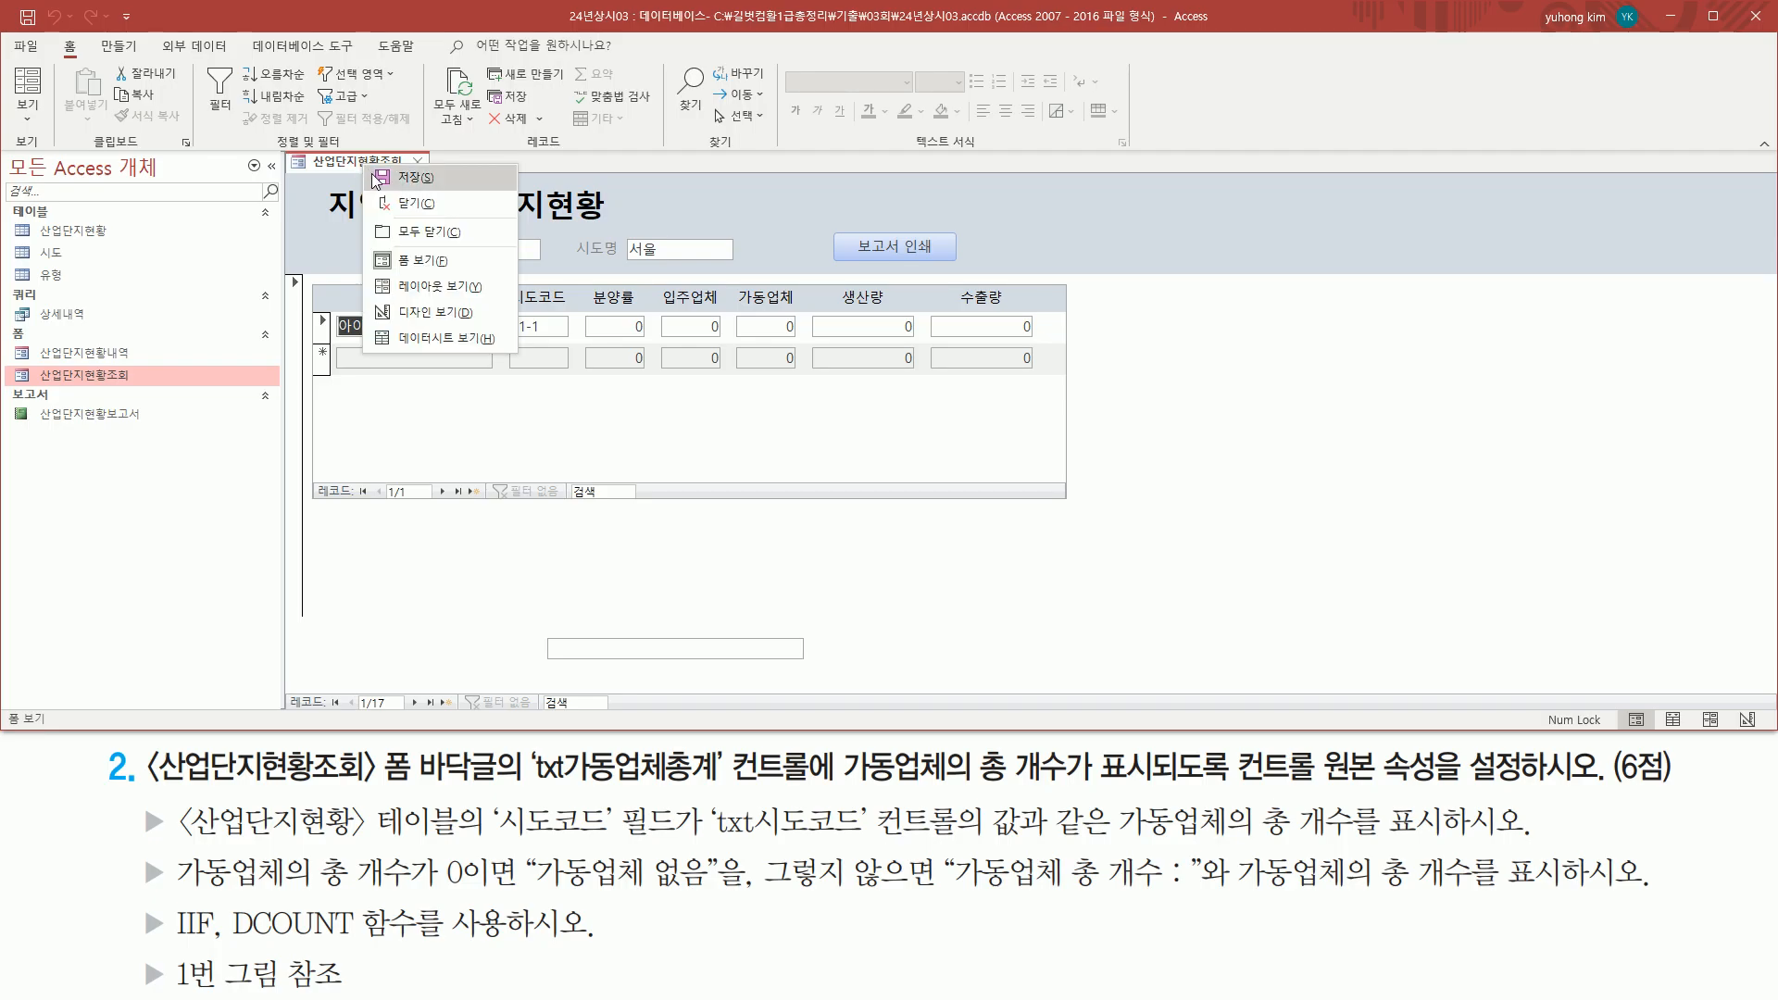
pyautogui.click(422, 315)
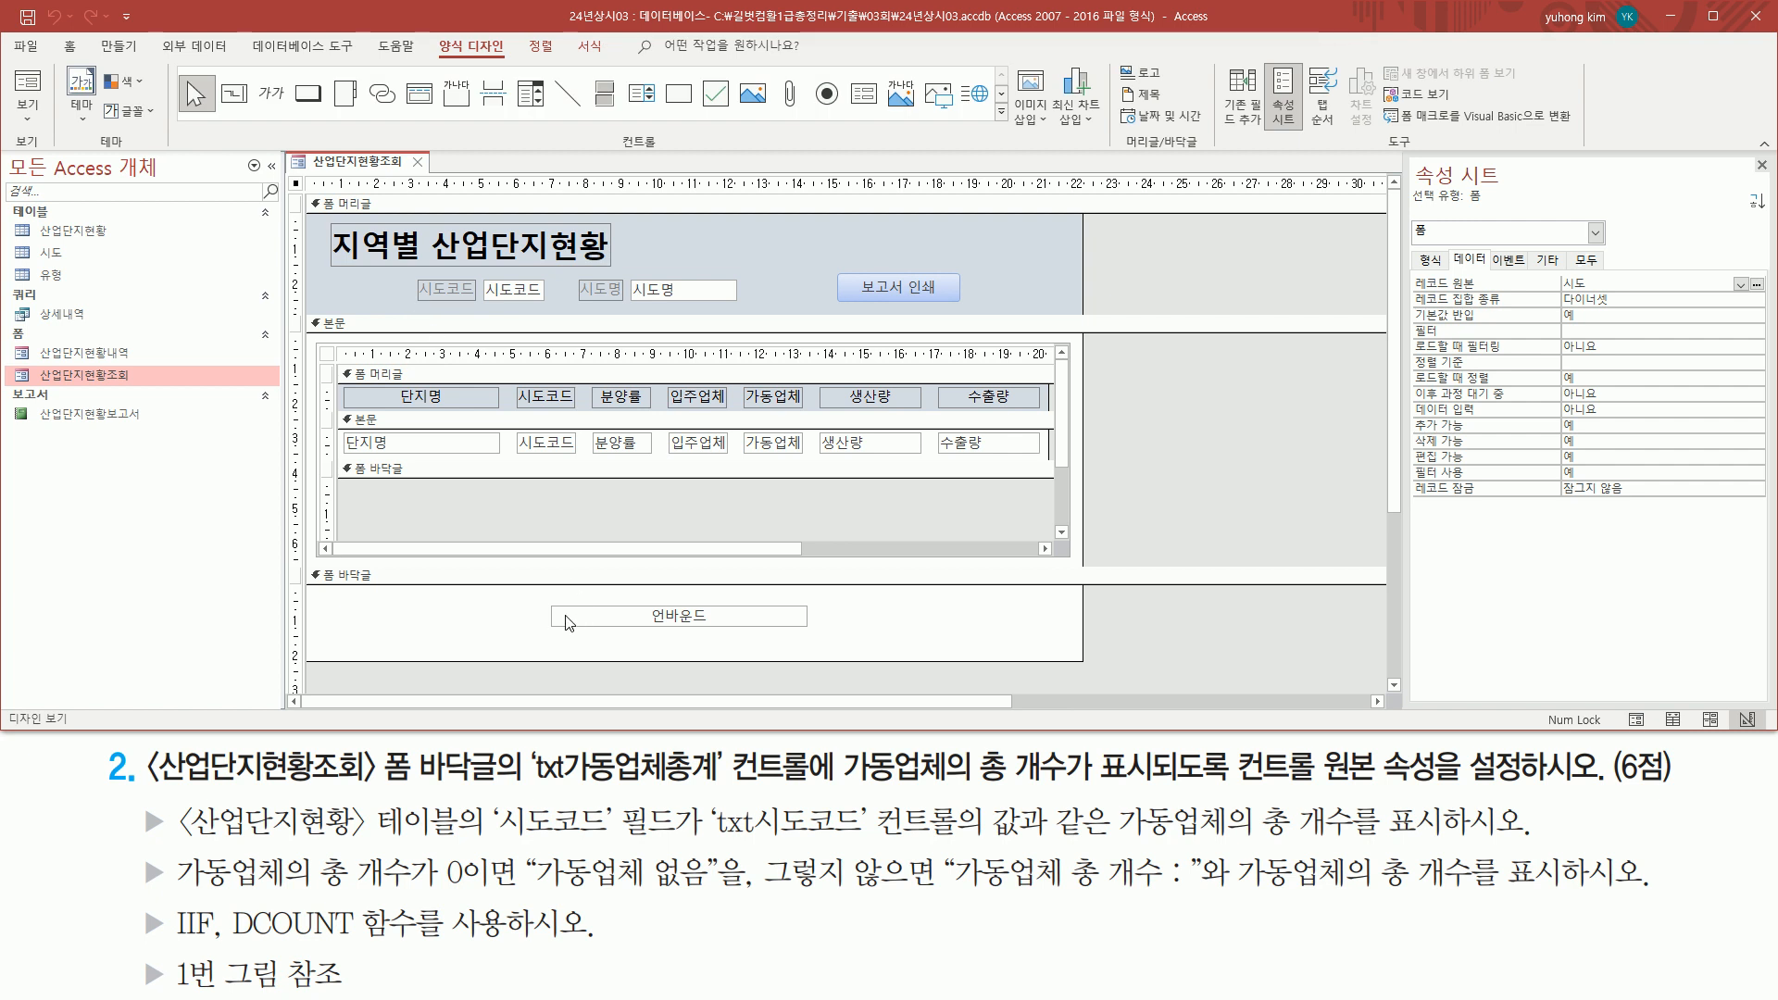
pyautogui.moveTo(530, 592); pyautogui.dragTo(827, 635)
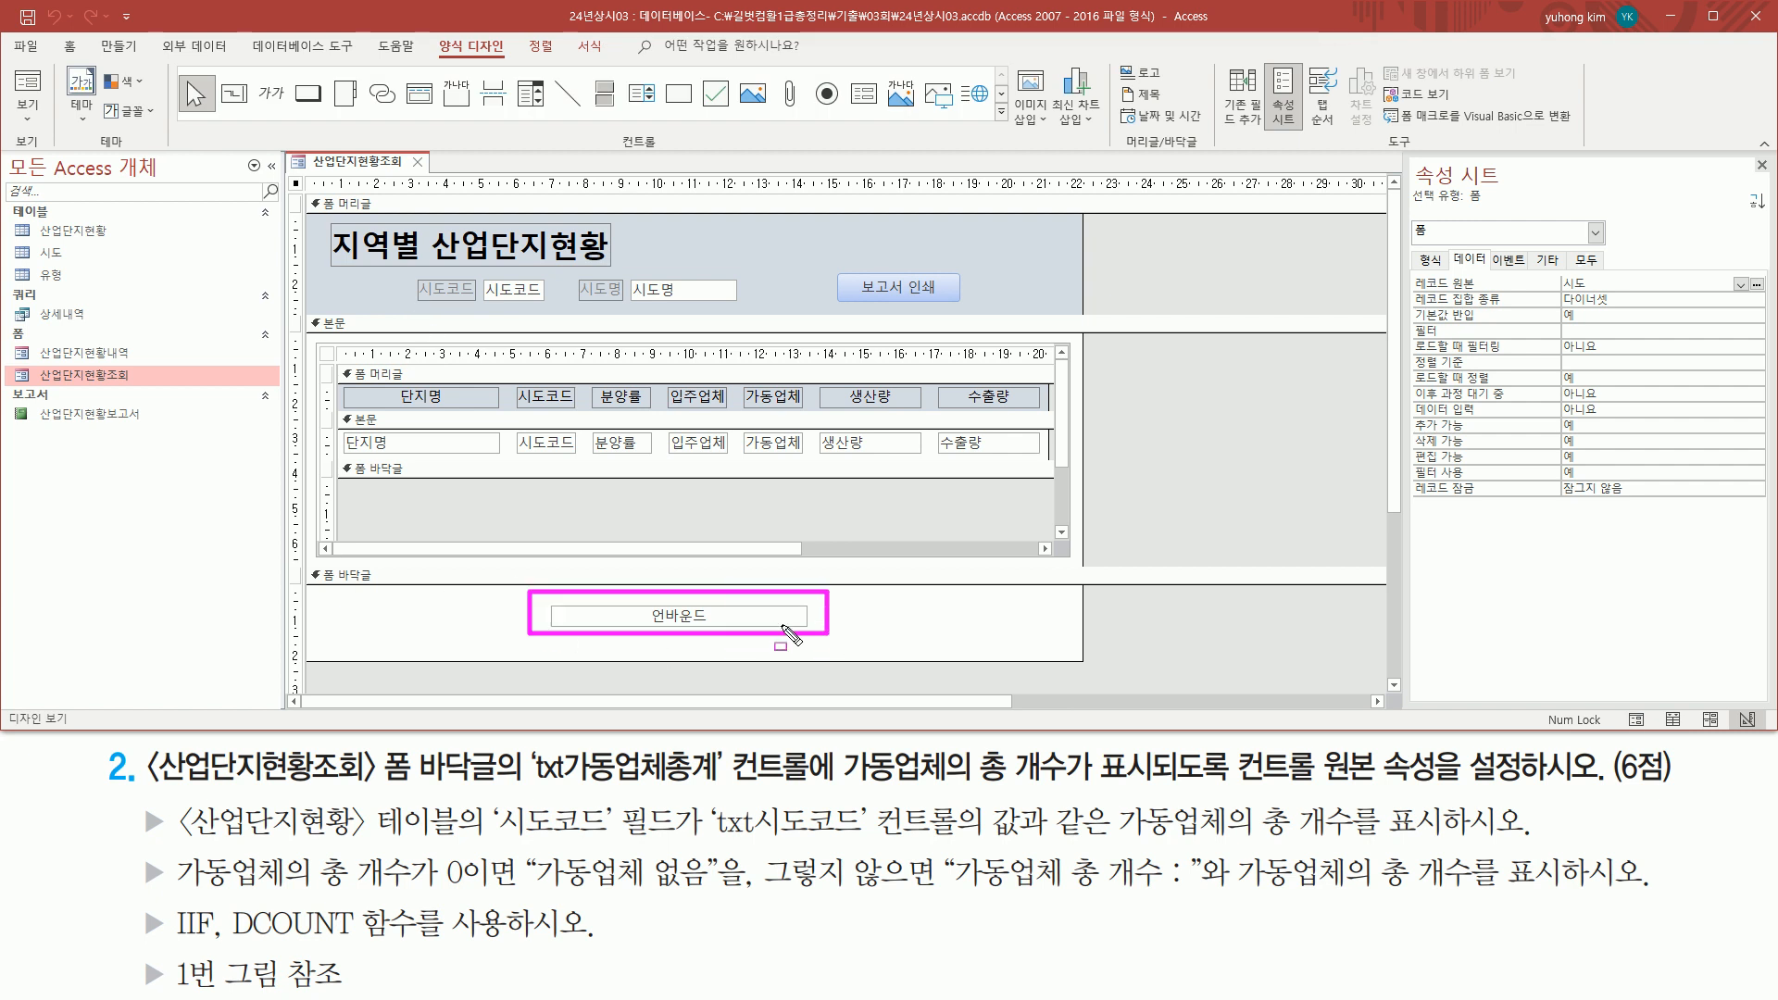
pyautogui.press('Escape')
pyautogui.click(748, 628)
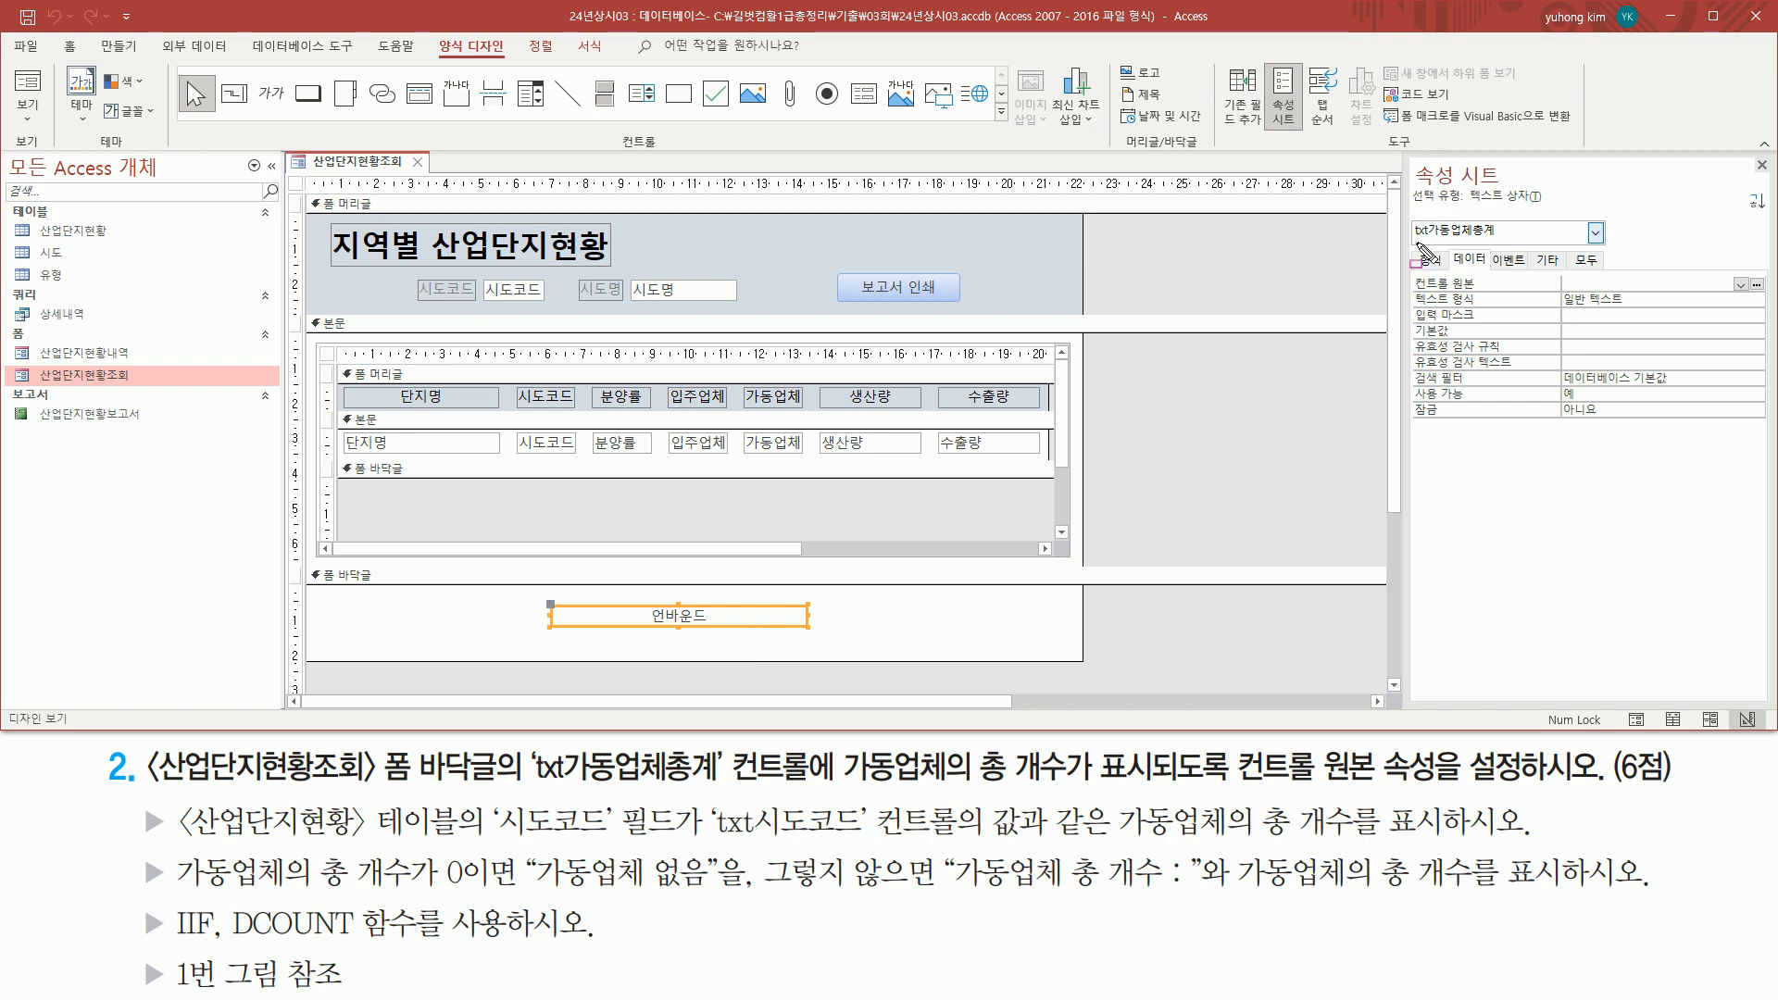
pyautogui.moveTo(1405, 240); pyautogui.dragTo(1504, 240)
pyautogui.moveTo(525, 787); pyautogui.dragTo(805, 786)
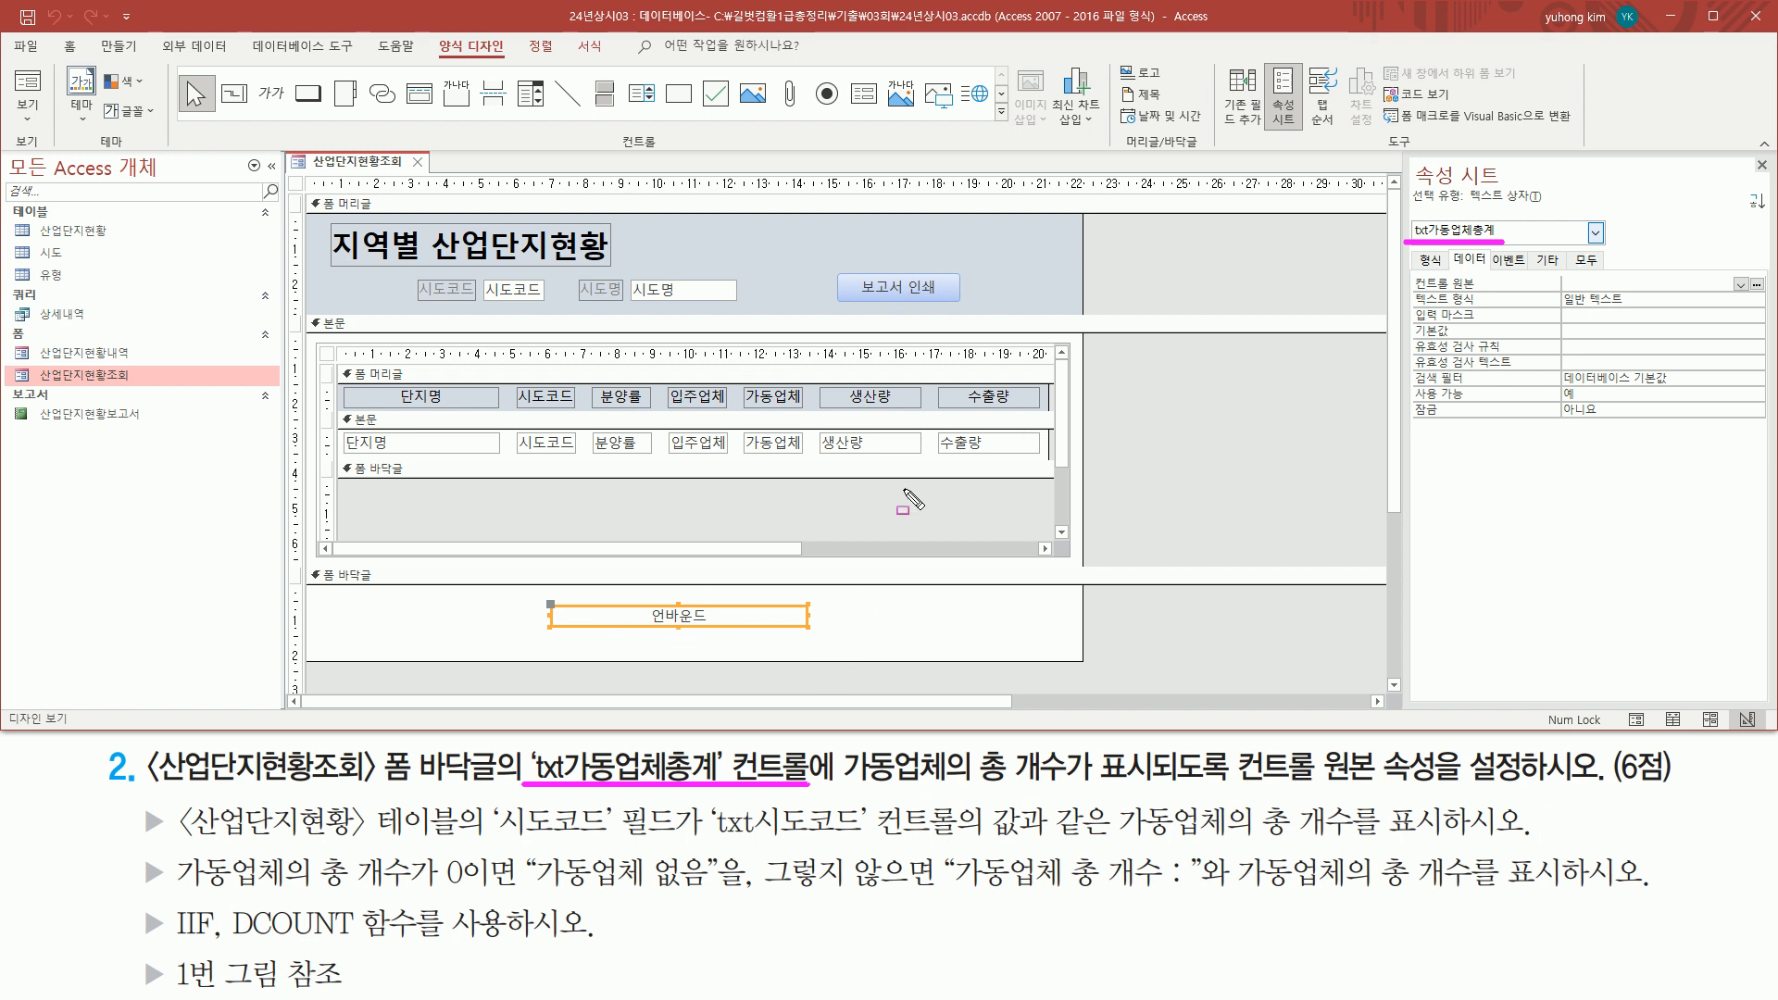
pyautogui.moveTo(1239, 784); pyautogui.dragTo(1435, 785)
pyautogui.moveTo(1452, 266)
pyautogui.mouseDown()
pyautogui.moveTo(1500, 266)
pyautogui.moveTo(1491, 296)
pyautogui.moveTo(1732, 282)
pyautogui.mouseUp()
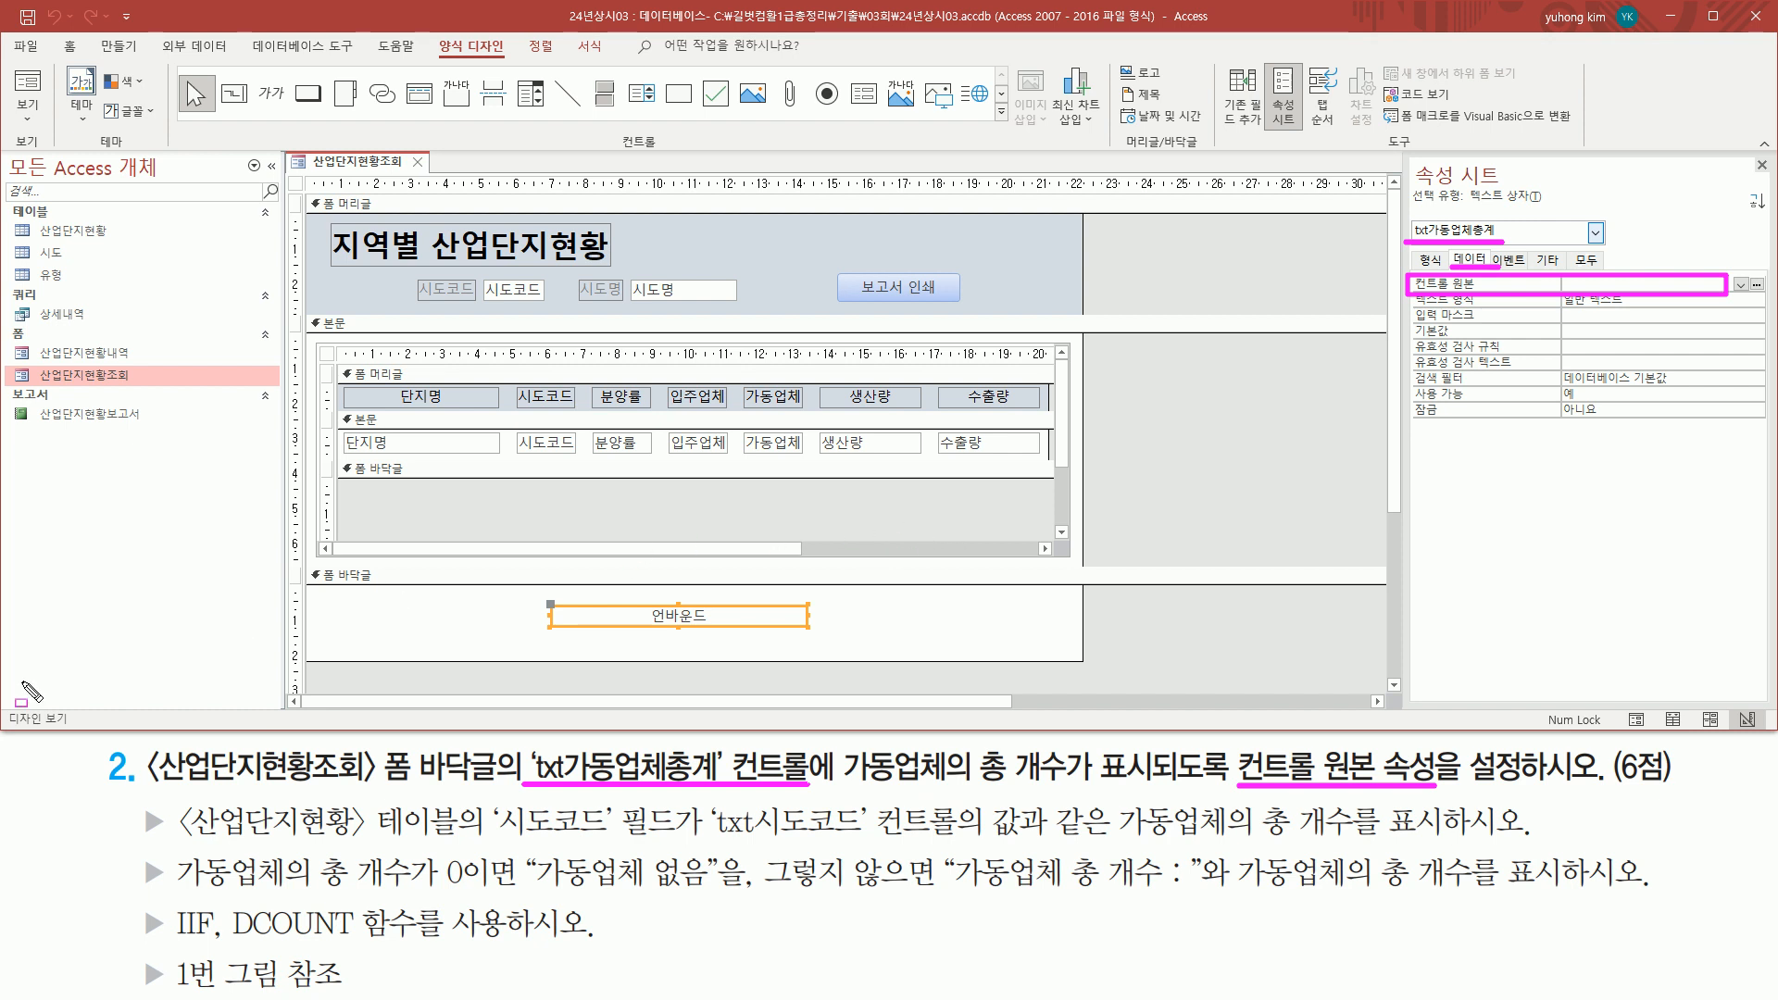
pyautogui.press('Escape')
# Step: Write the DCOUNT function's argument outline in the 메모1 note, starting with =dcount( 인수 and ending with 조건
pyautogui.hotkey('alt', 'Tab')
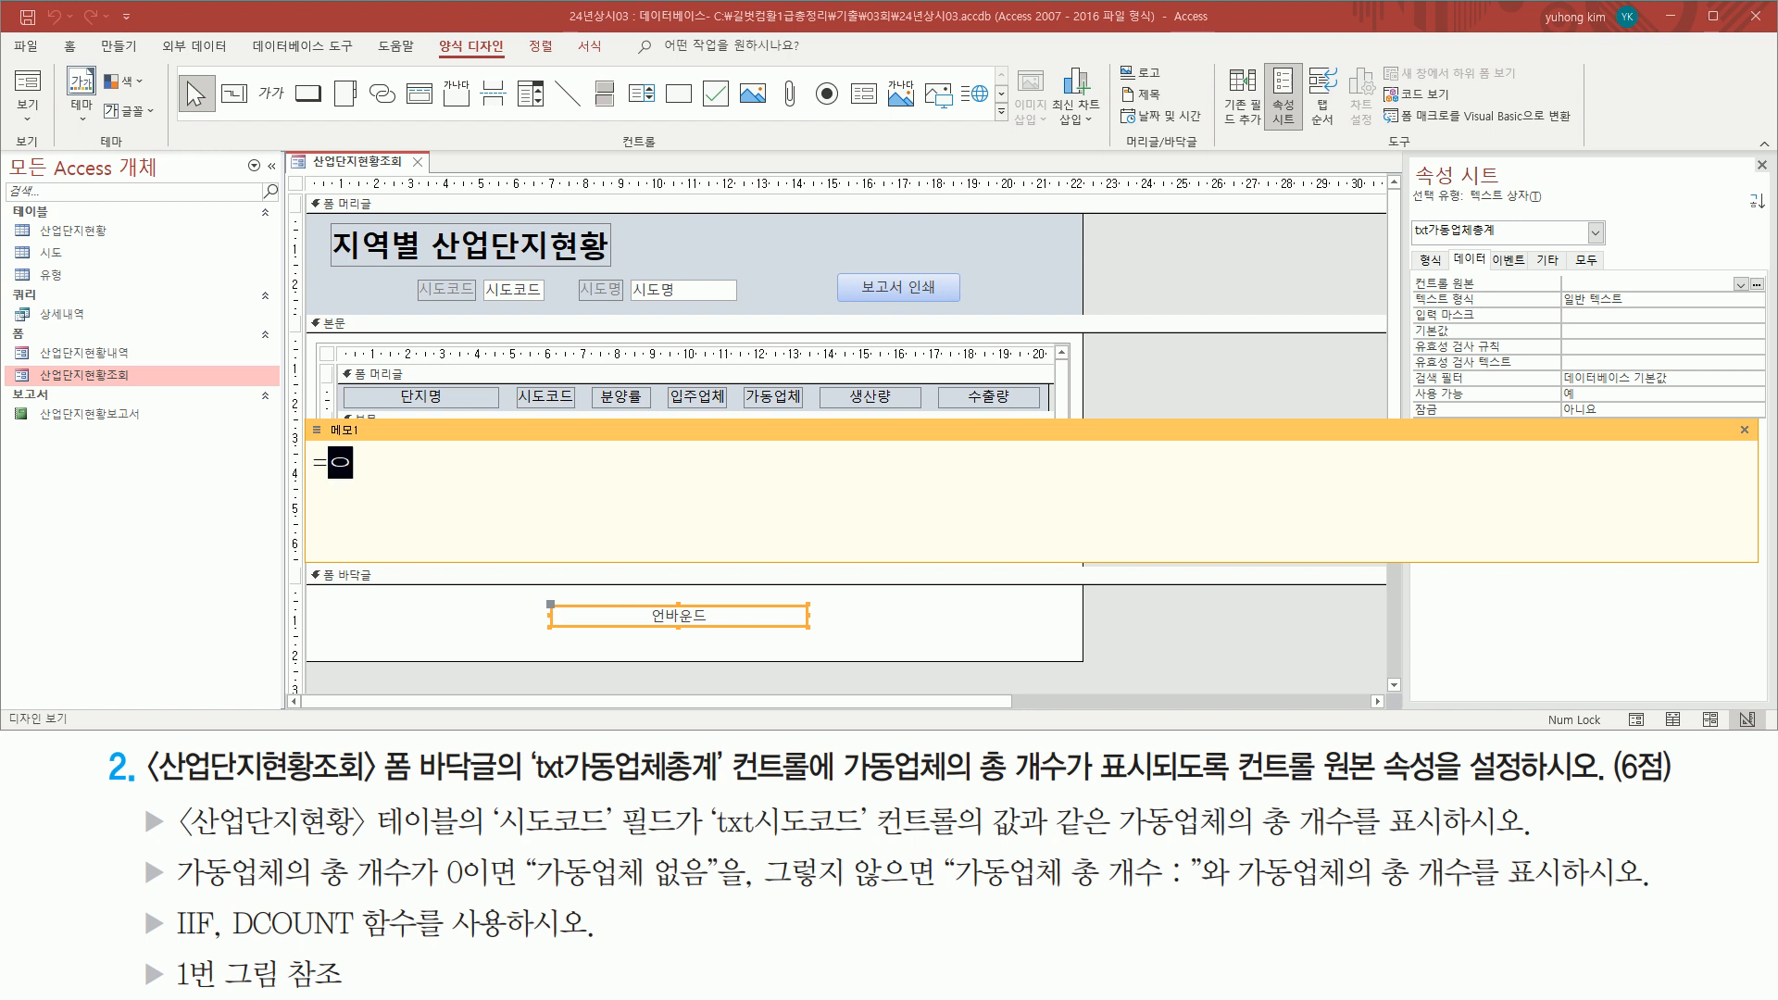
pyautogui.write('=dcount( 인ㅅ')
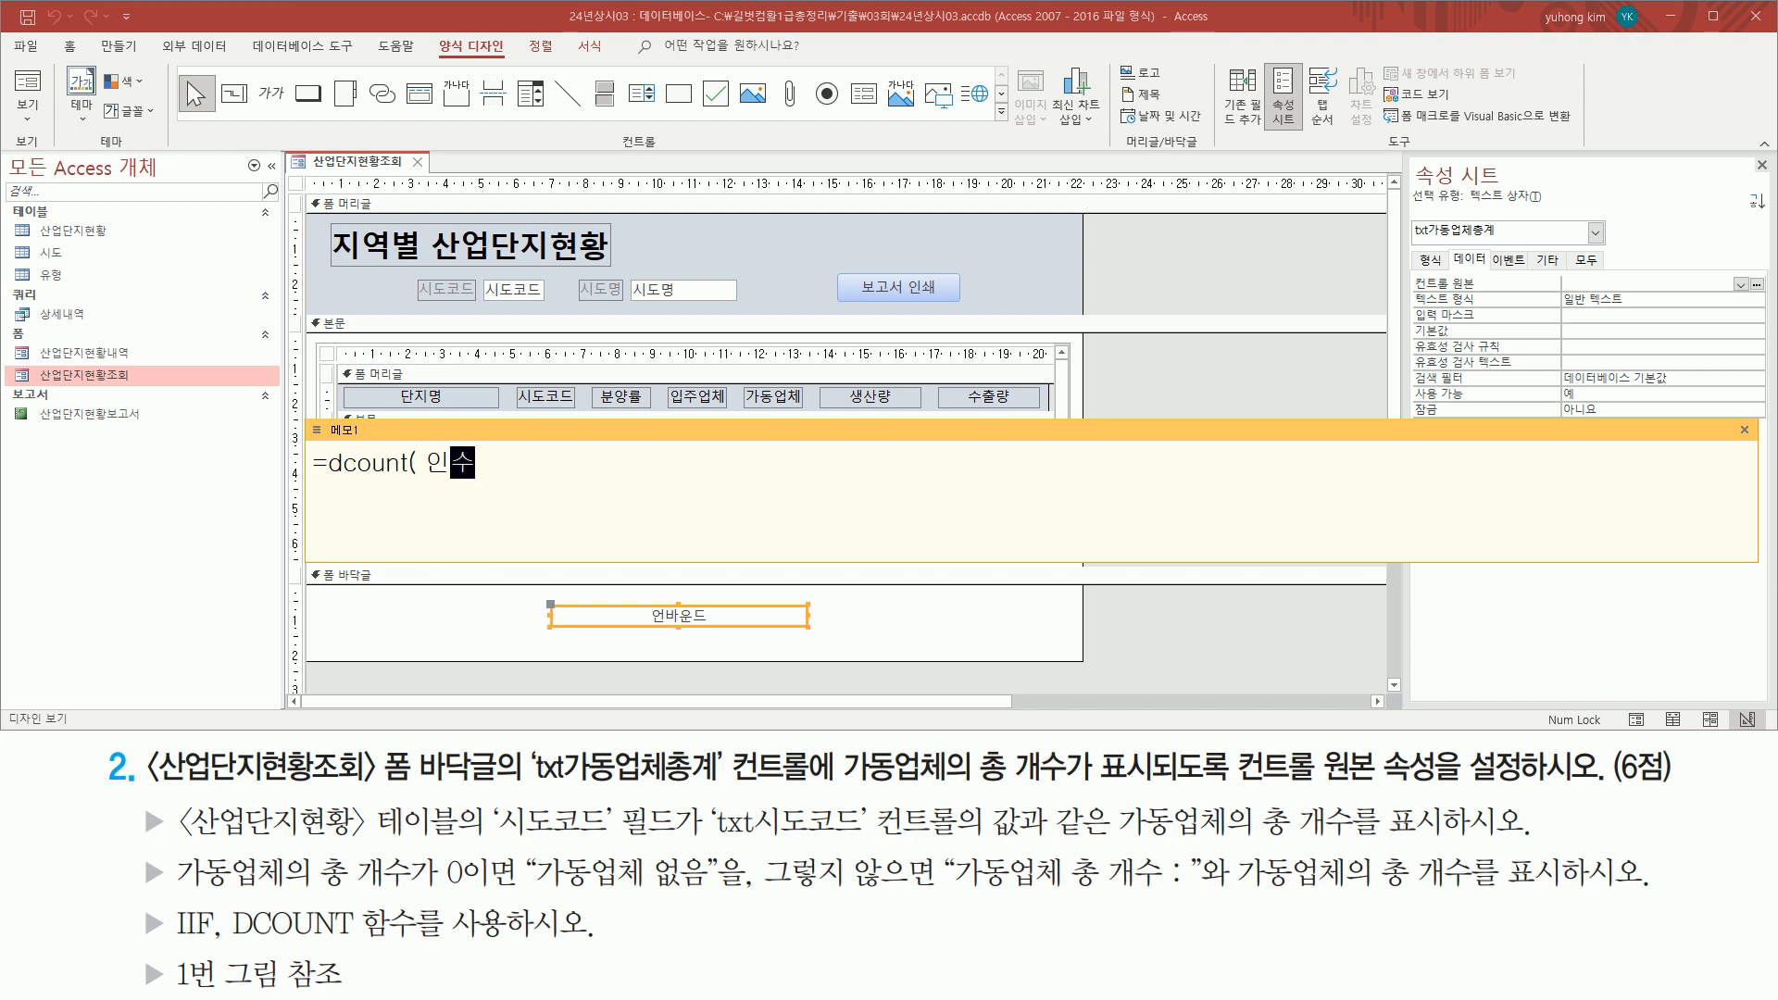
pyautogui.write(', 동')
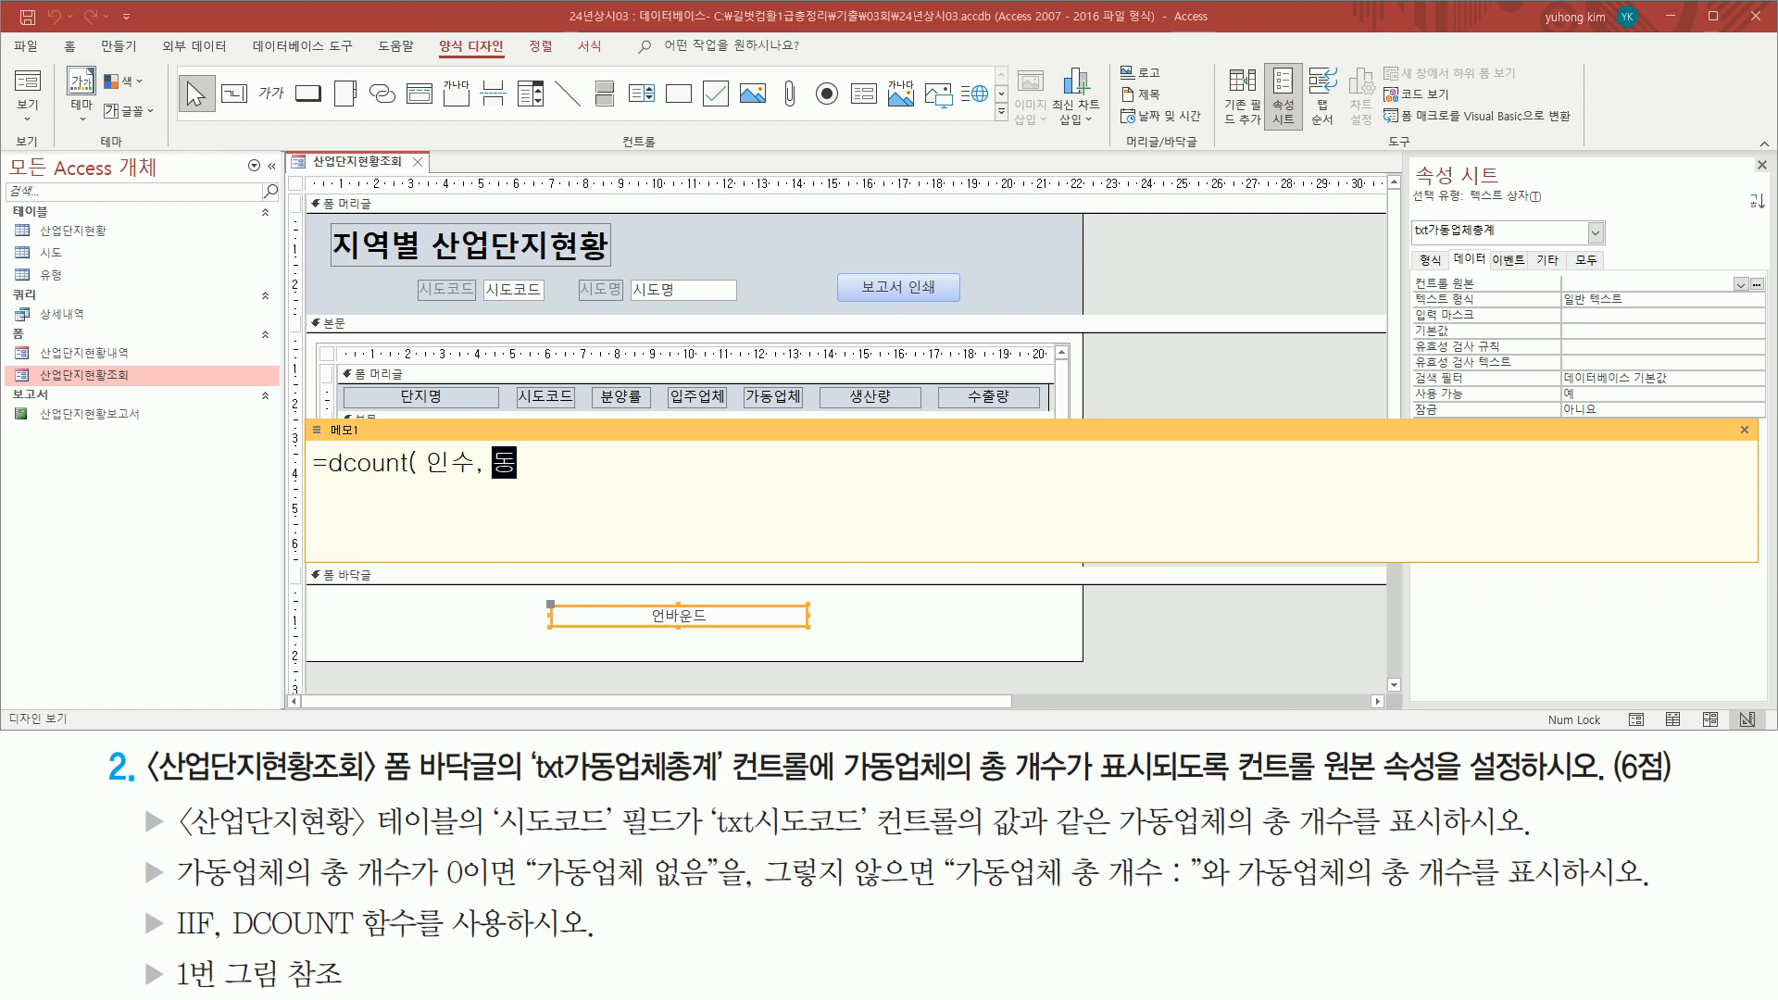
pyautogui.write('메이, 조건')
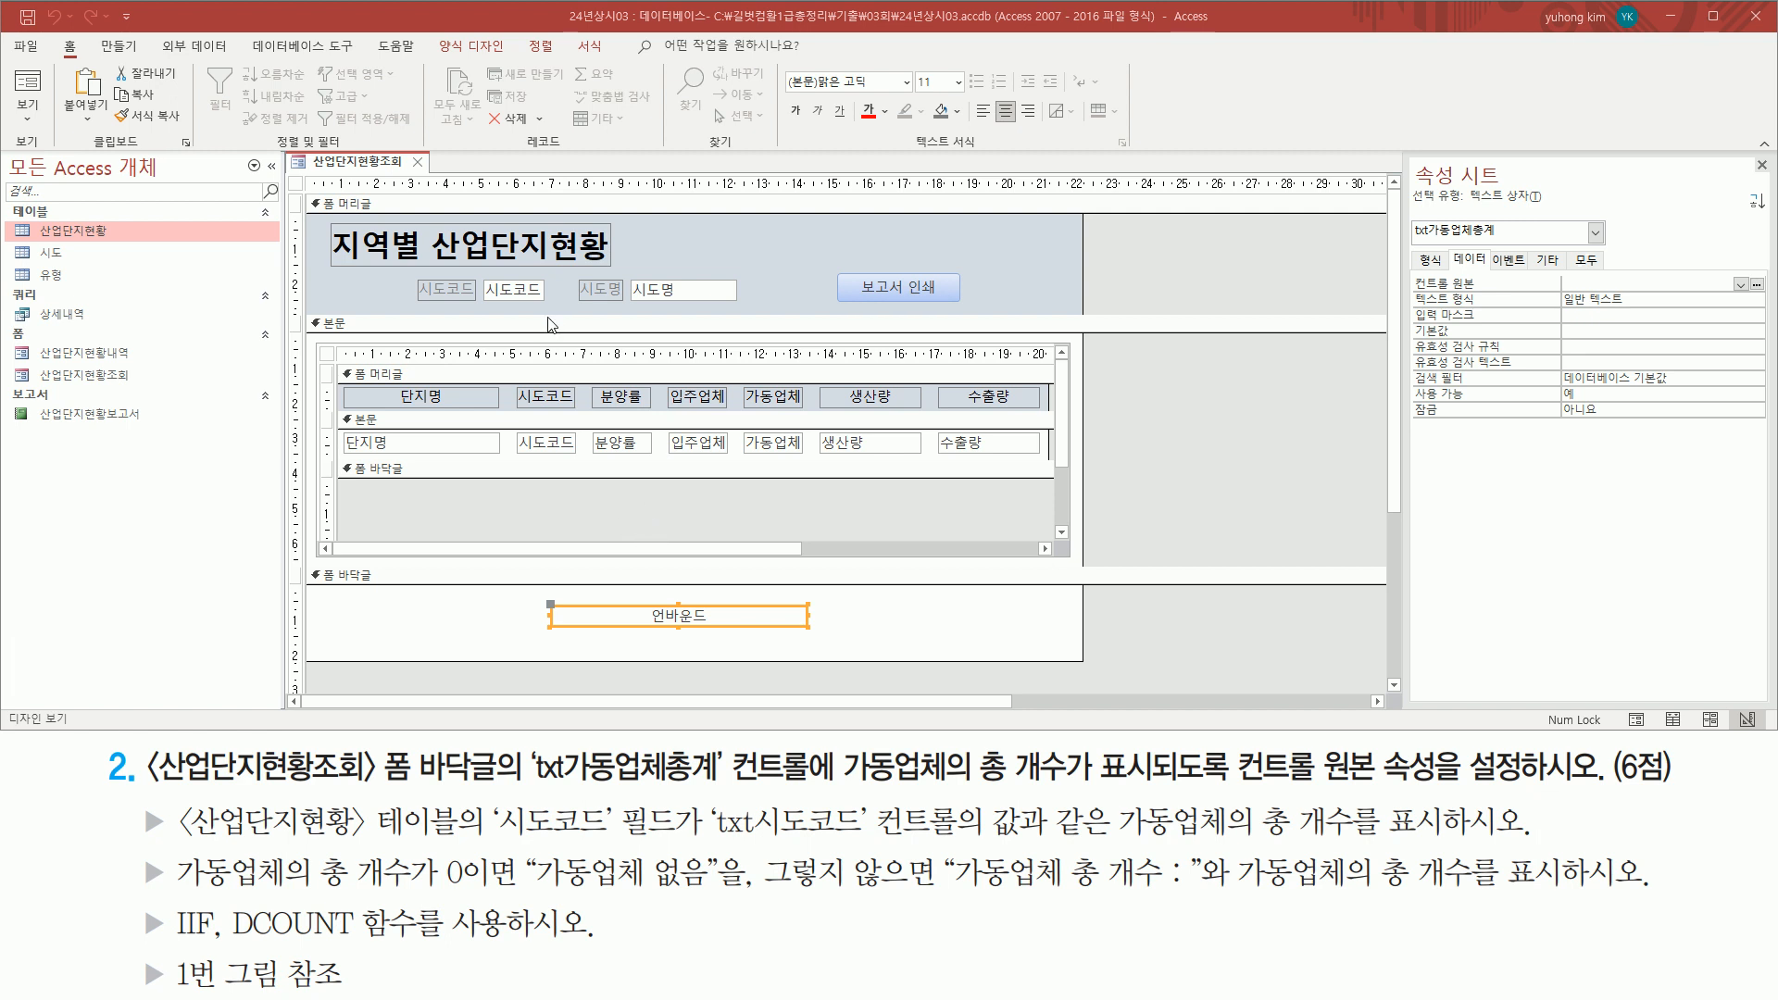
# Step: Open the 산업단지현황 table in Datasheet View to examine its fields for the DCOUNT expression
pyautogui.moveTo(170, 794); pyautogui.dragTo(367, 846)
pyautogui.moveTo(461, 849); pyautogui.dragTo(463, 846)
pyautogui.moveTo(33, 218); pyautogui.dragTo(141, 244)
pyautogui.press('Escape')
pyautogui.doubleClick(97, 226)
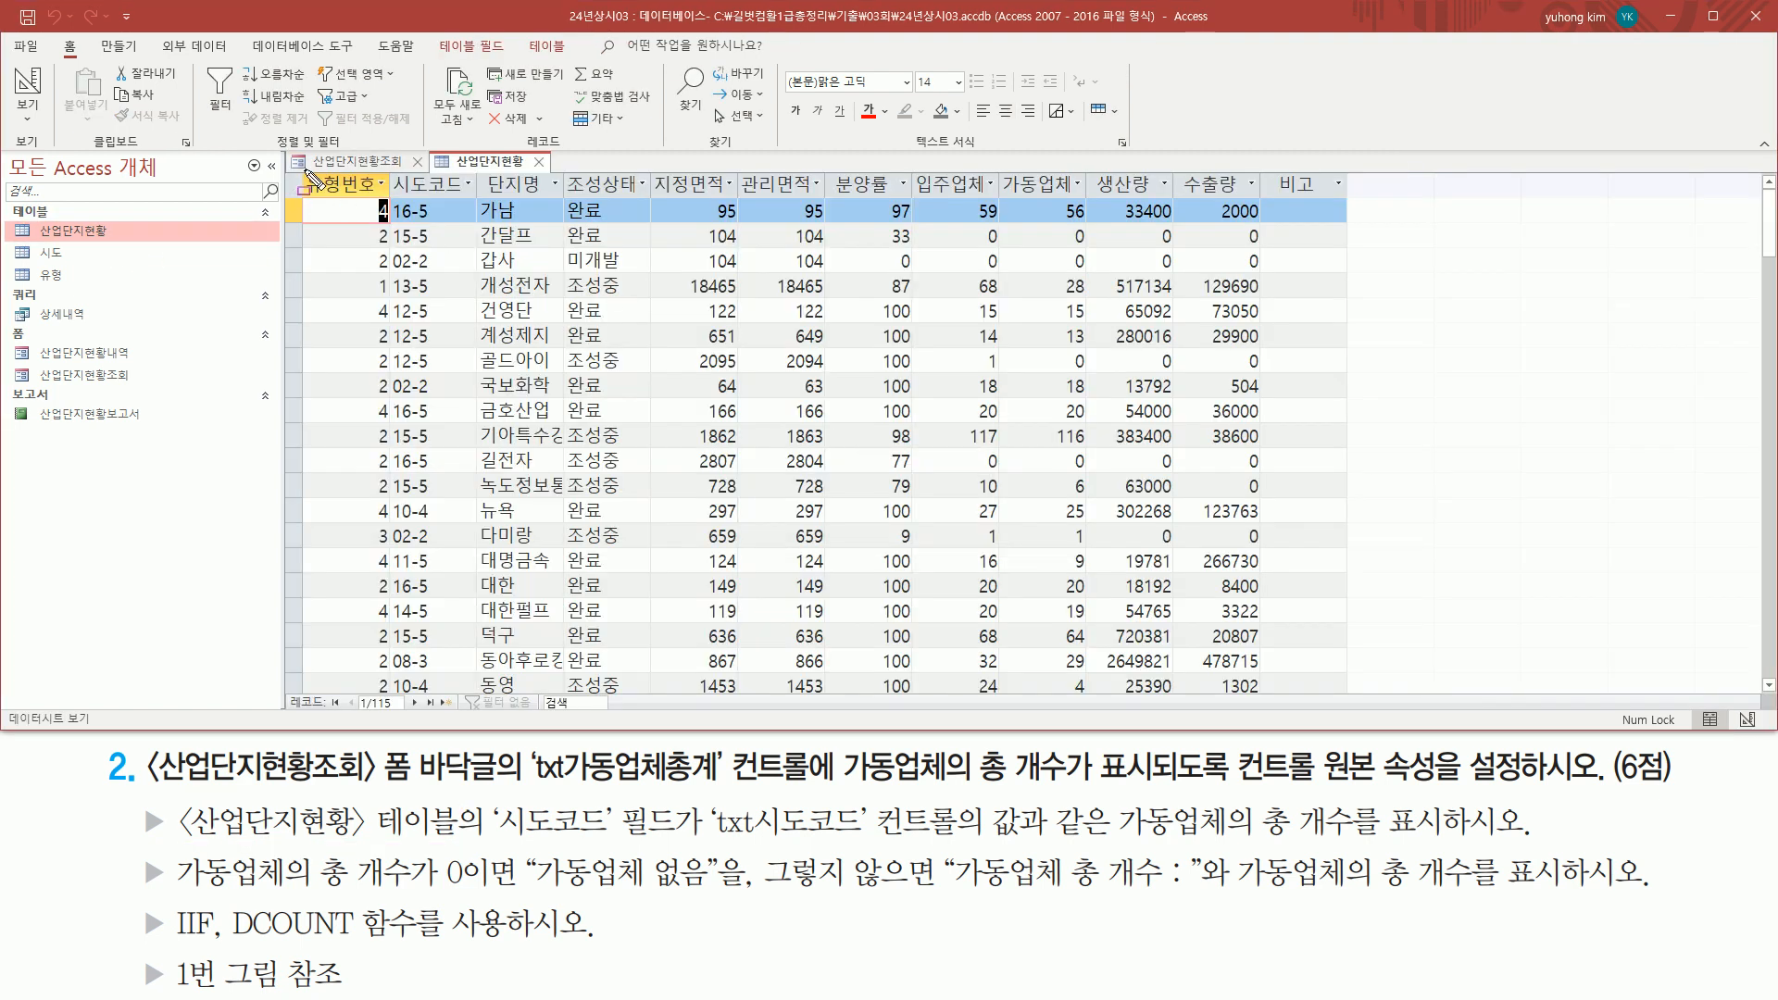
pyautogui.moveTo(300, 169)
pyautogui.mouseDown()
pyautogui.moveTo(389, 200)
pyautogui.moveTo(1347, 213)
pyautogui.mouseUp()
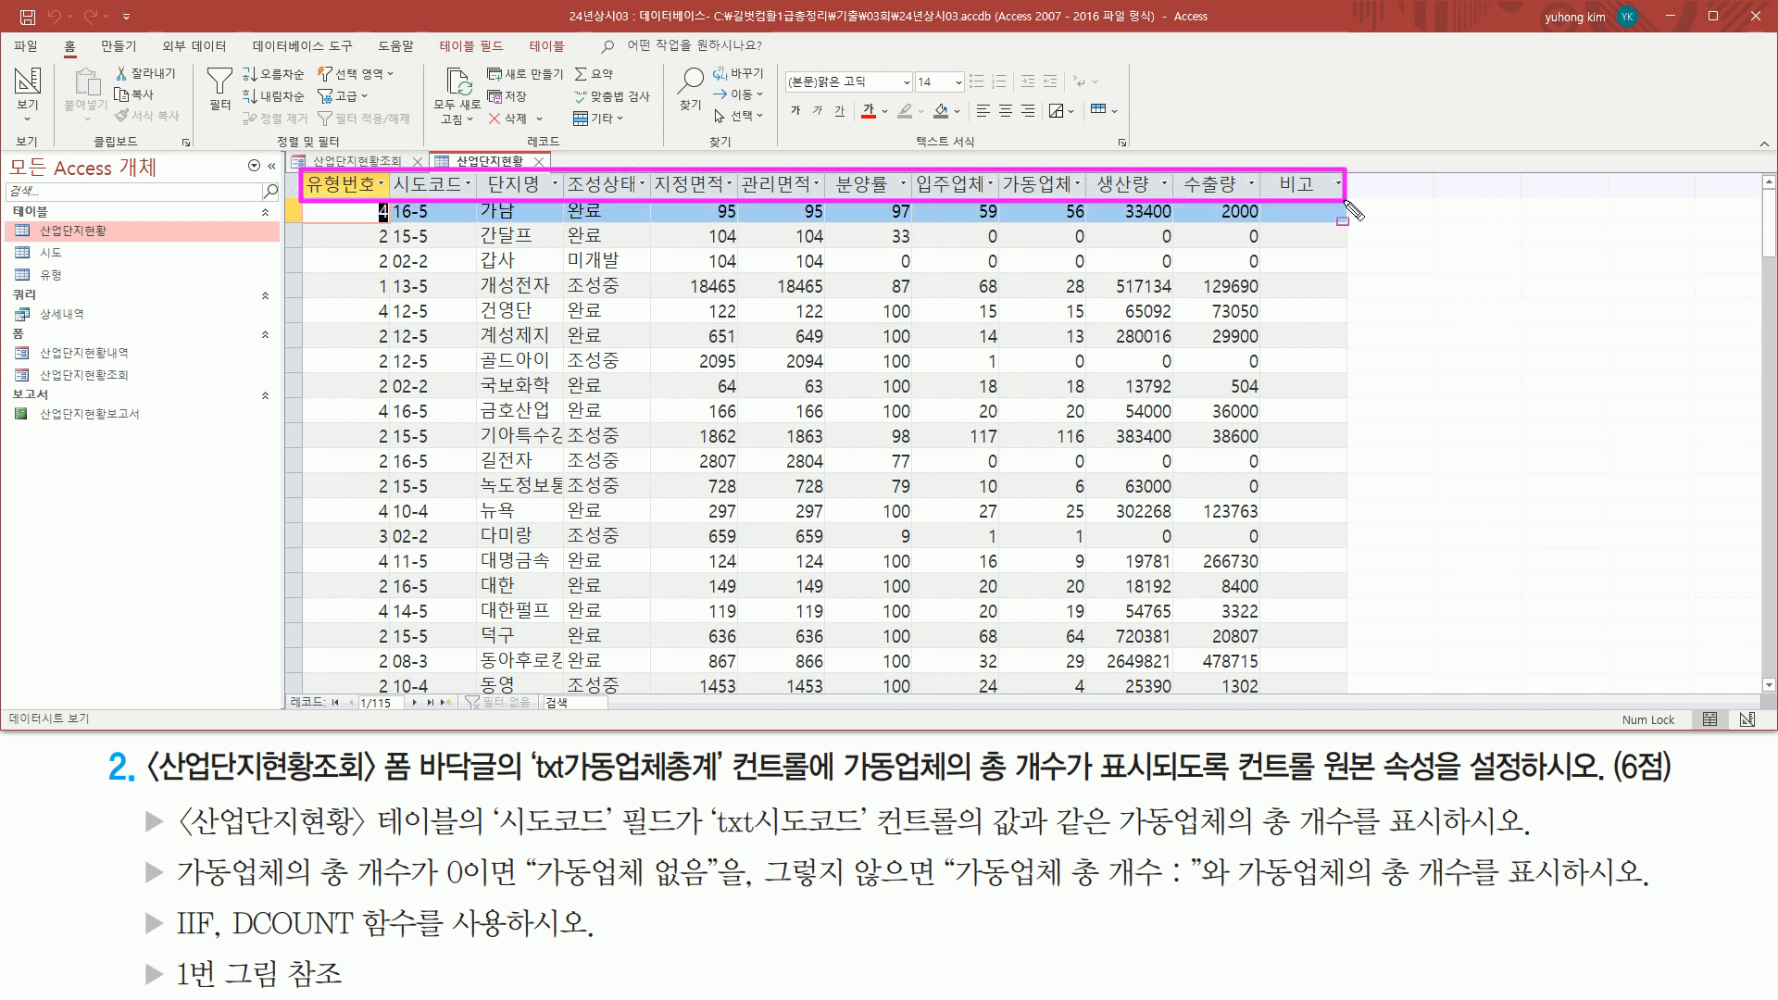
pyautogui.moveTo(350, 204)
pyautogui.mouseDown()
pyautogui.moveTo(1197, 619)
pyautogui.moveTo(1259, 694)
pyautogui.mouseUp()
pyautogui.press('Escape')
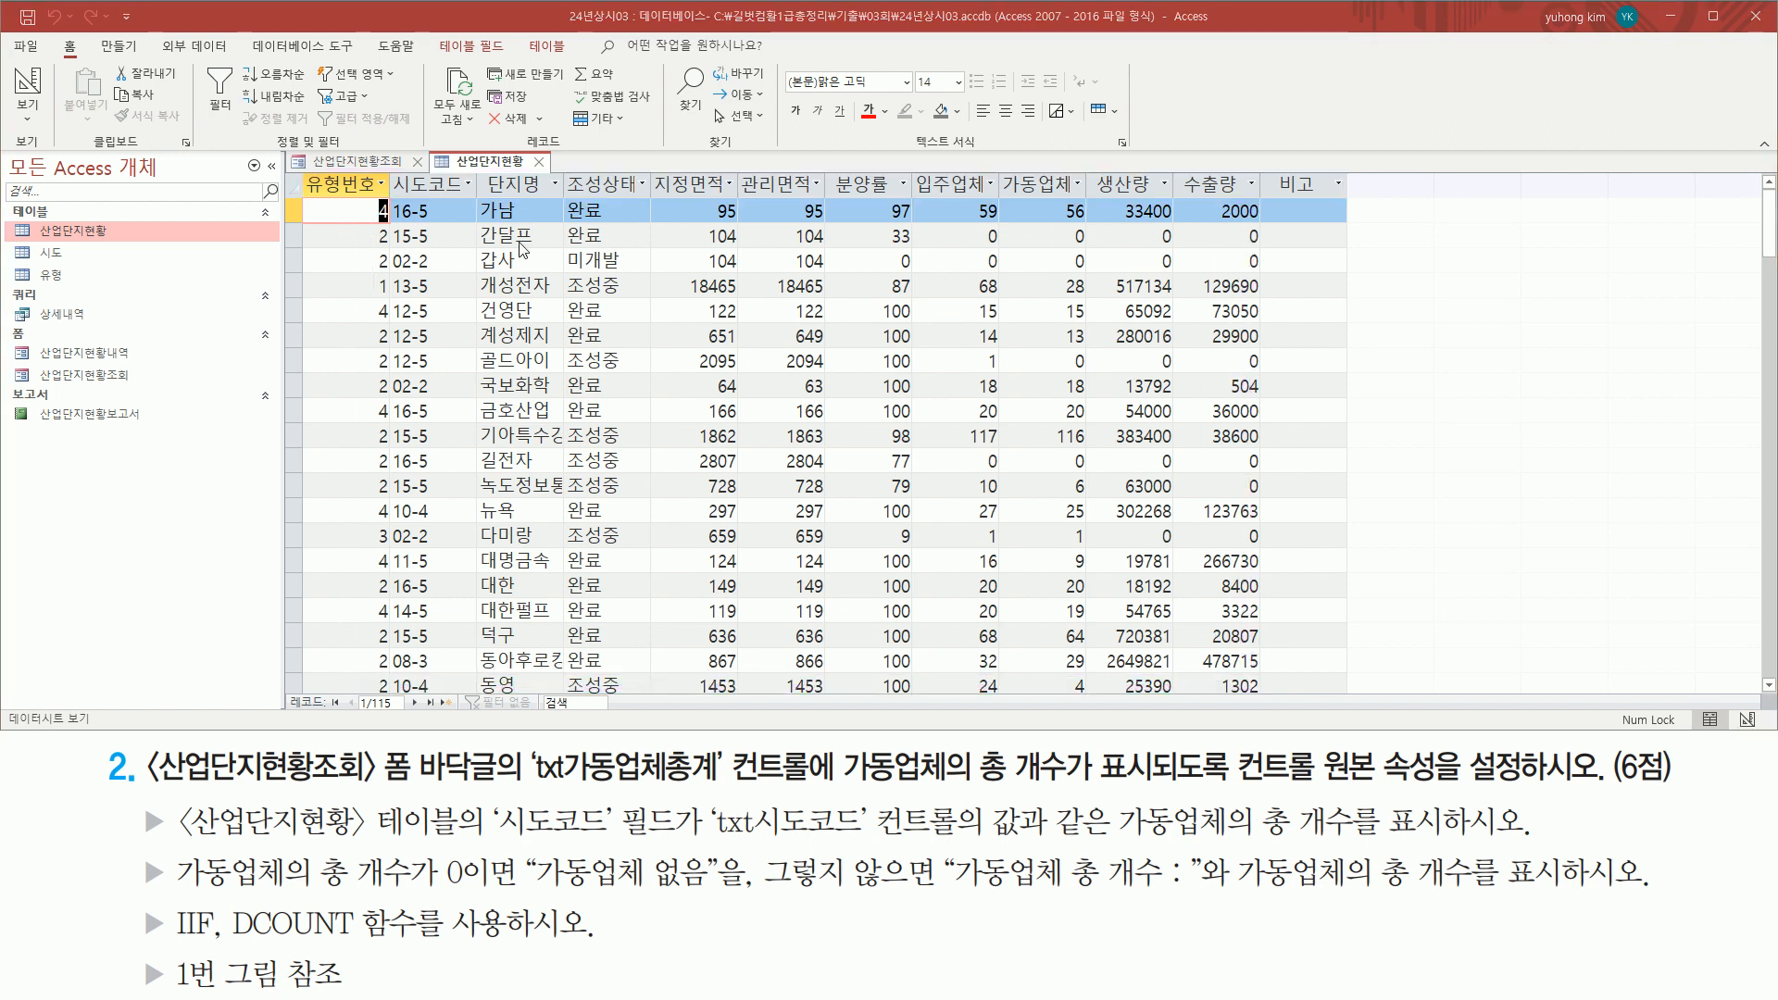
pyautogui.moveTo(298, 170)
pyautogui.mouseDown()
pyautogui.moveTo(815, 205)
pyautogui.moveTo(1254, 201)
pyautogui.mouseUp()
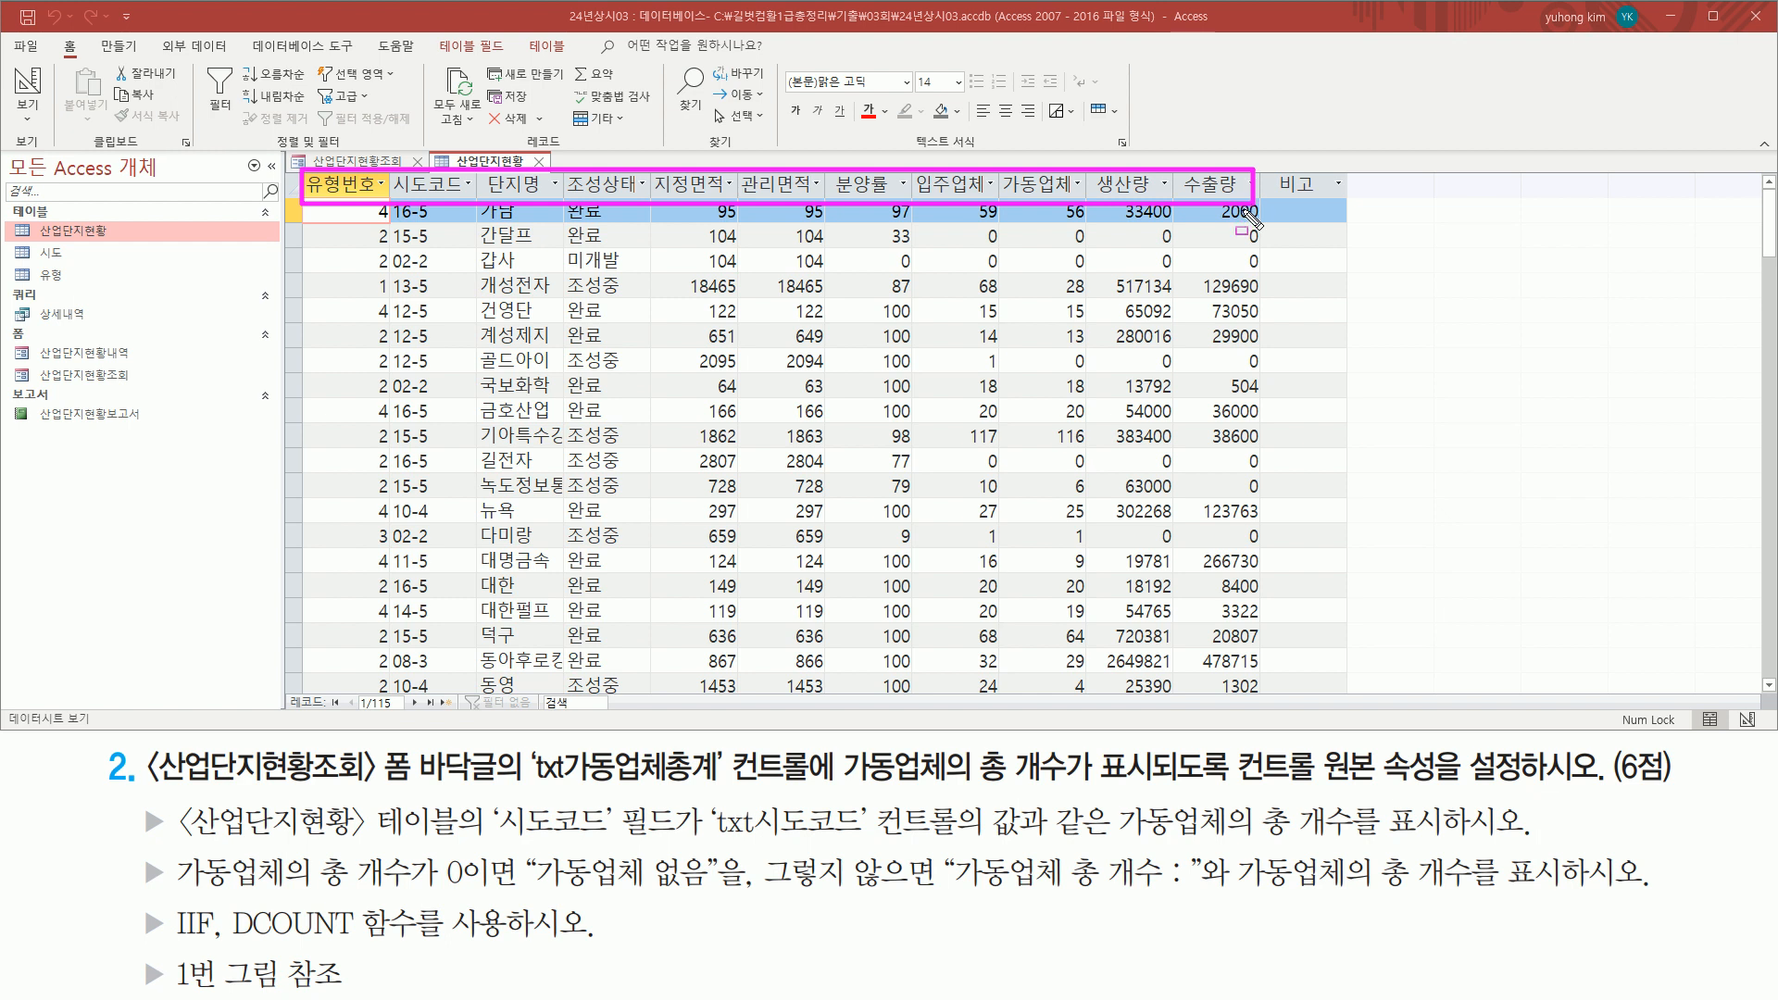
pyautogui.moveTo(387, 171); pyautogui.dragTo(467, 199)
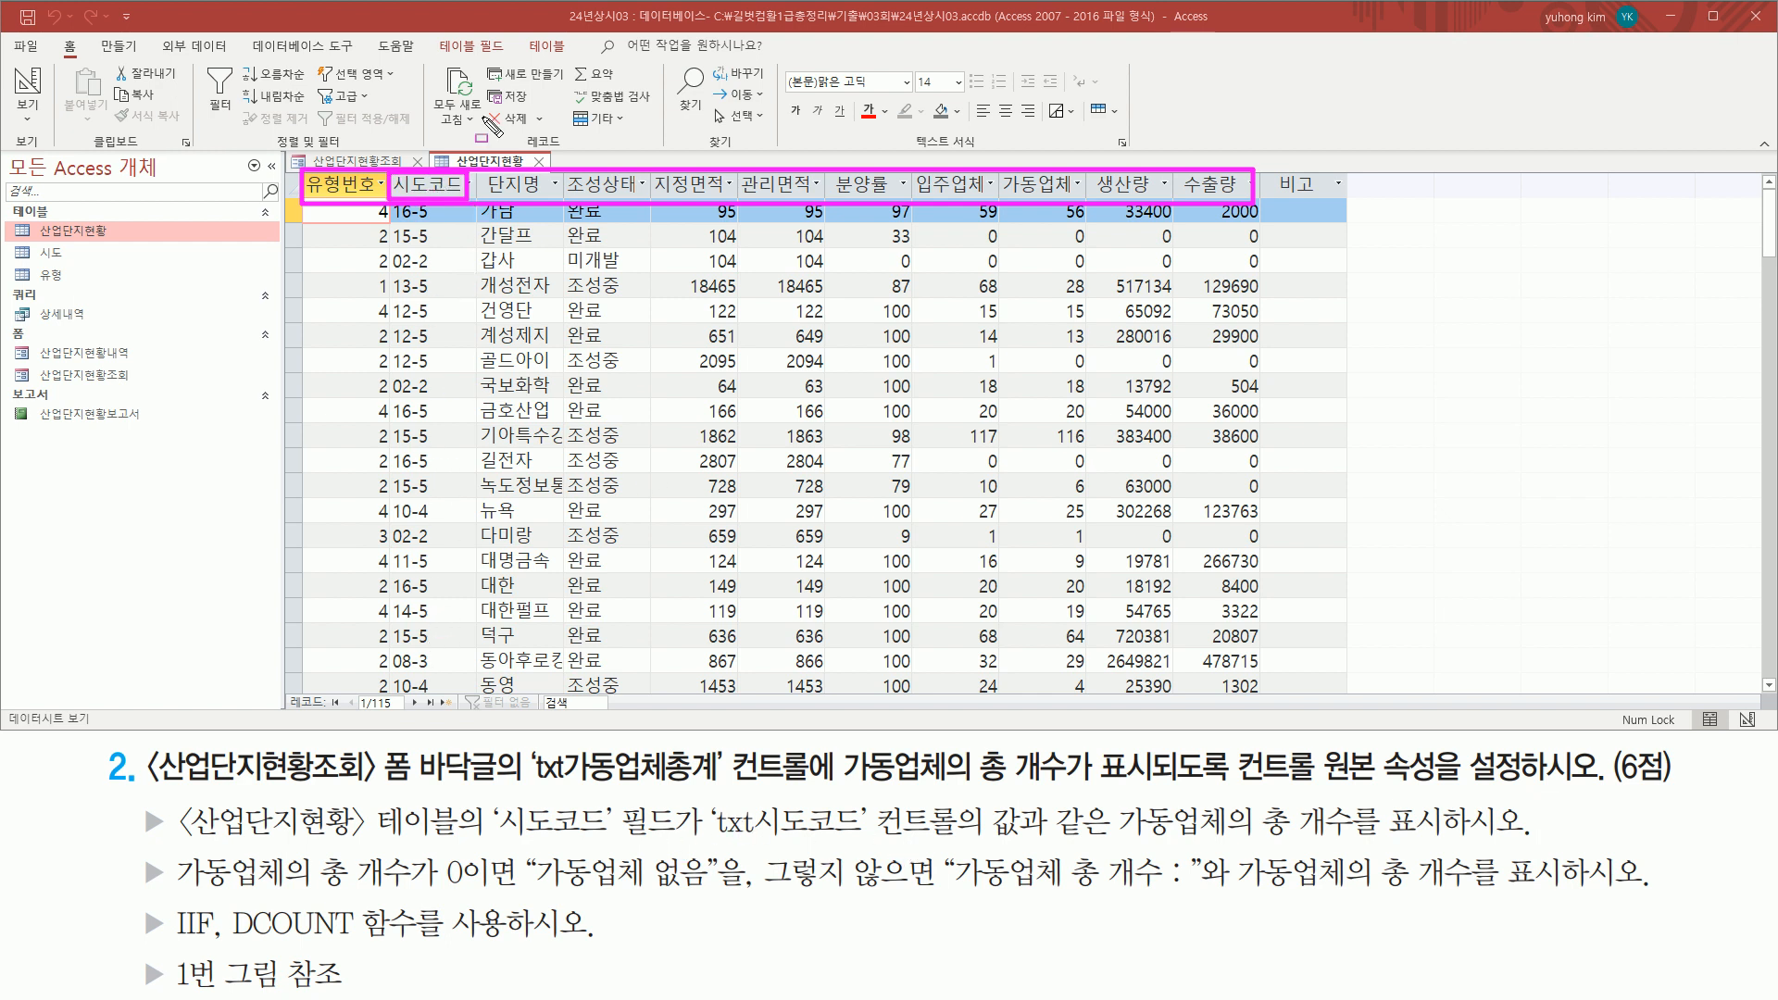
pyautogui.moveTo(315, 178); pyautogui.dragTo(378, 201)
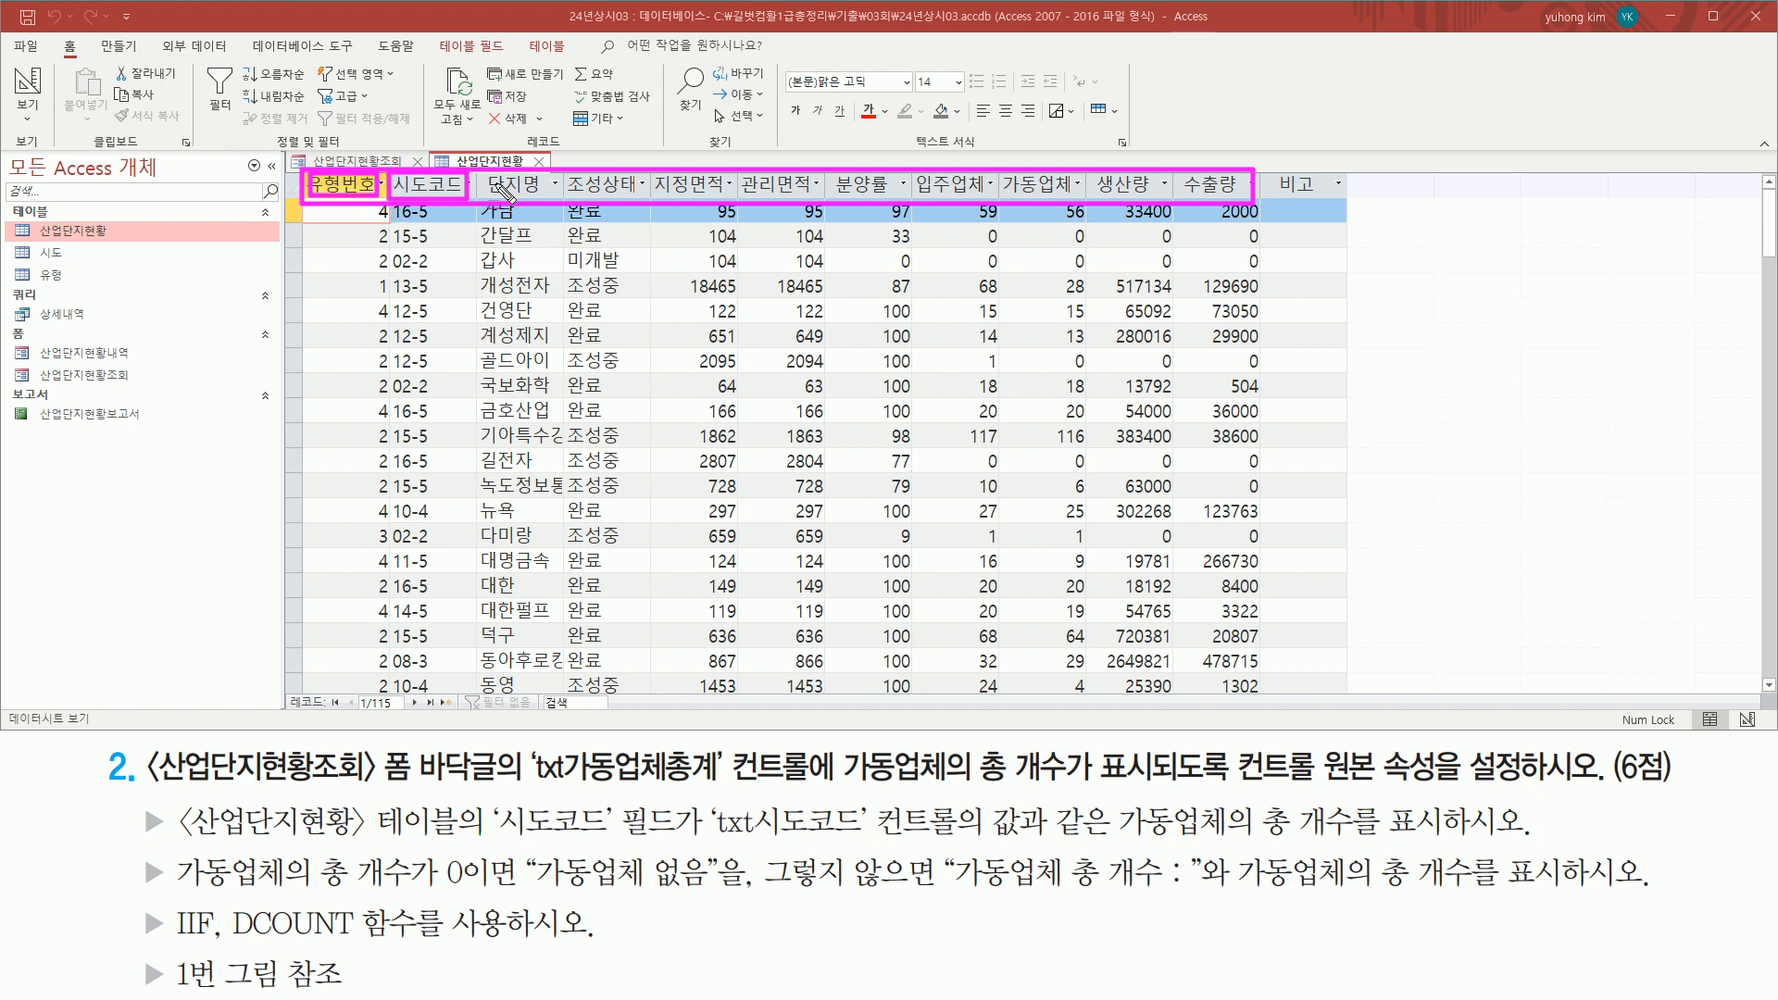
# Step: Examine the field headings of the 산업단지현황 table from 단지명 to 생산량, and close the table
pyautogui.moveTo(489, 174)
pyautogui.mouseDown()
pyautogui.moveTo(549, 198)
pyautogui.moveTo(820, 191)
pyautogui.mouseUp()
pyautogui.moveTo(859, 176); pyautogui.dragTo(993, 192)
pyautogui.moveTo(1034, 177); pyautogui.dragTo(1114, 200)
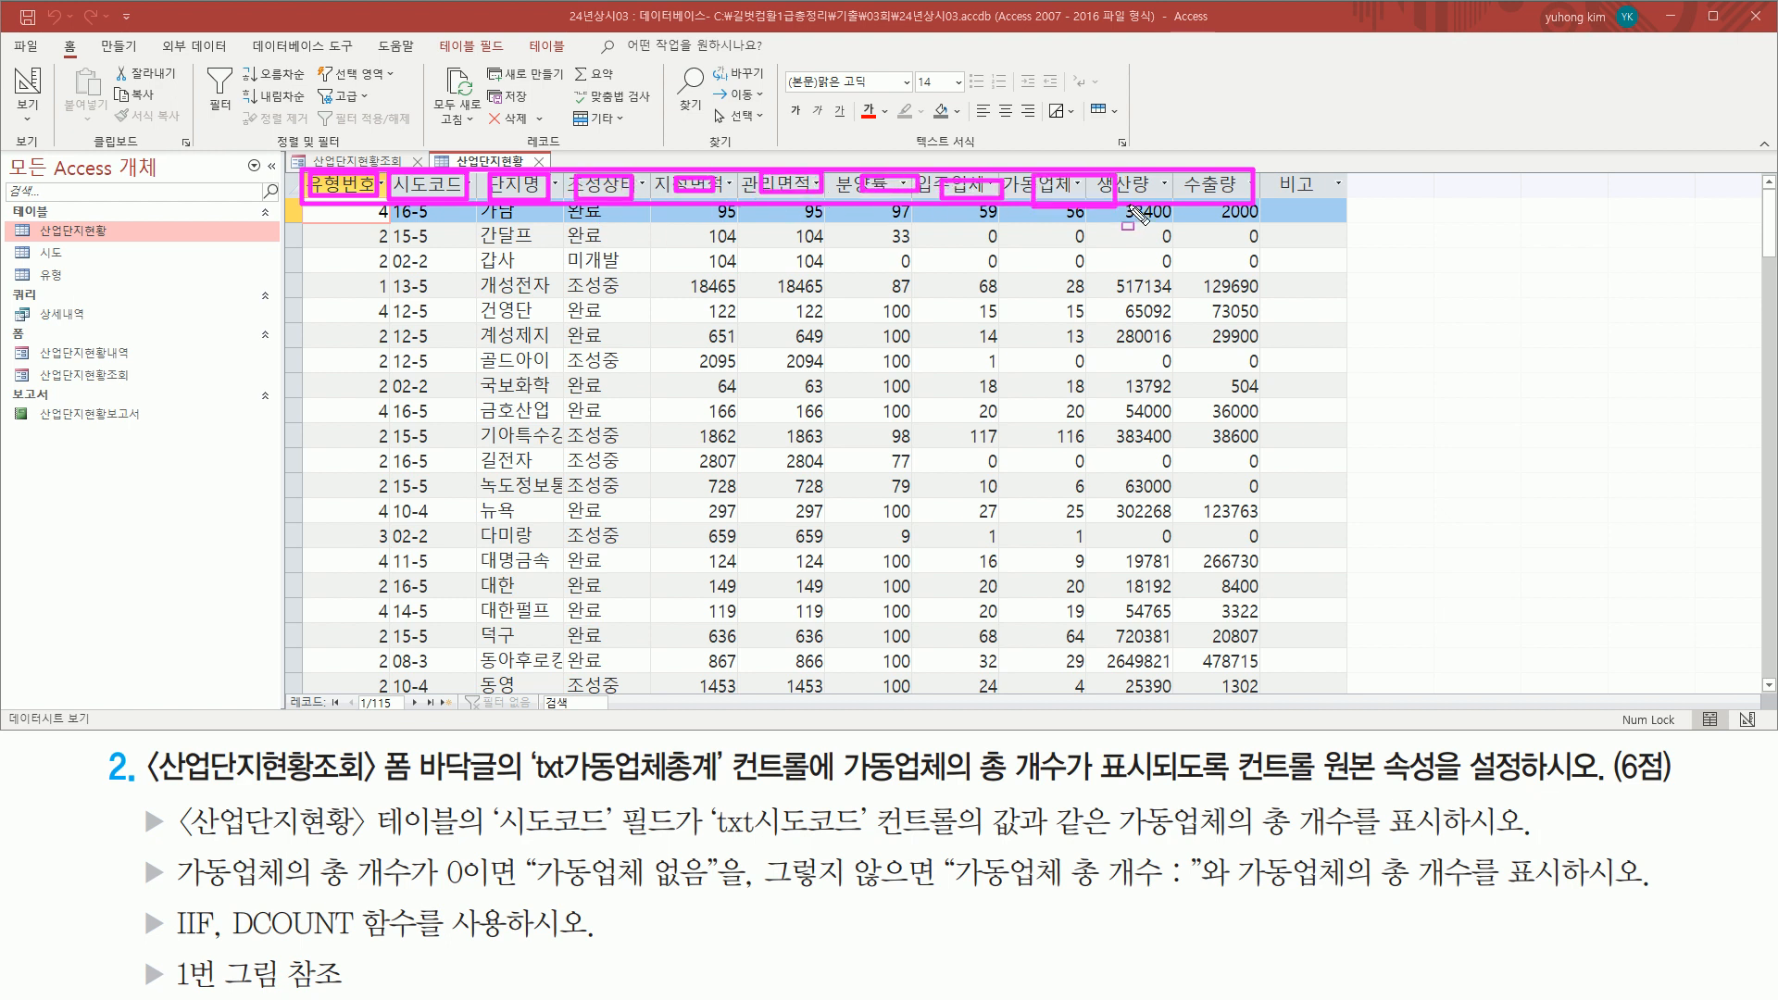
pyautogui.press('Escape')
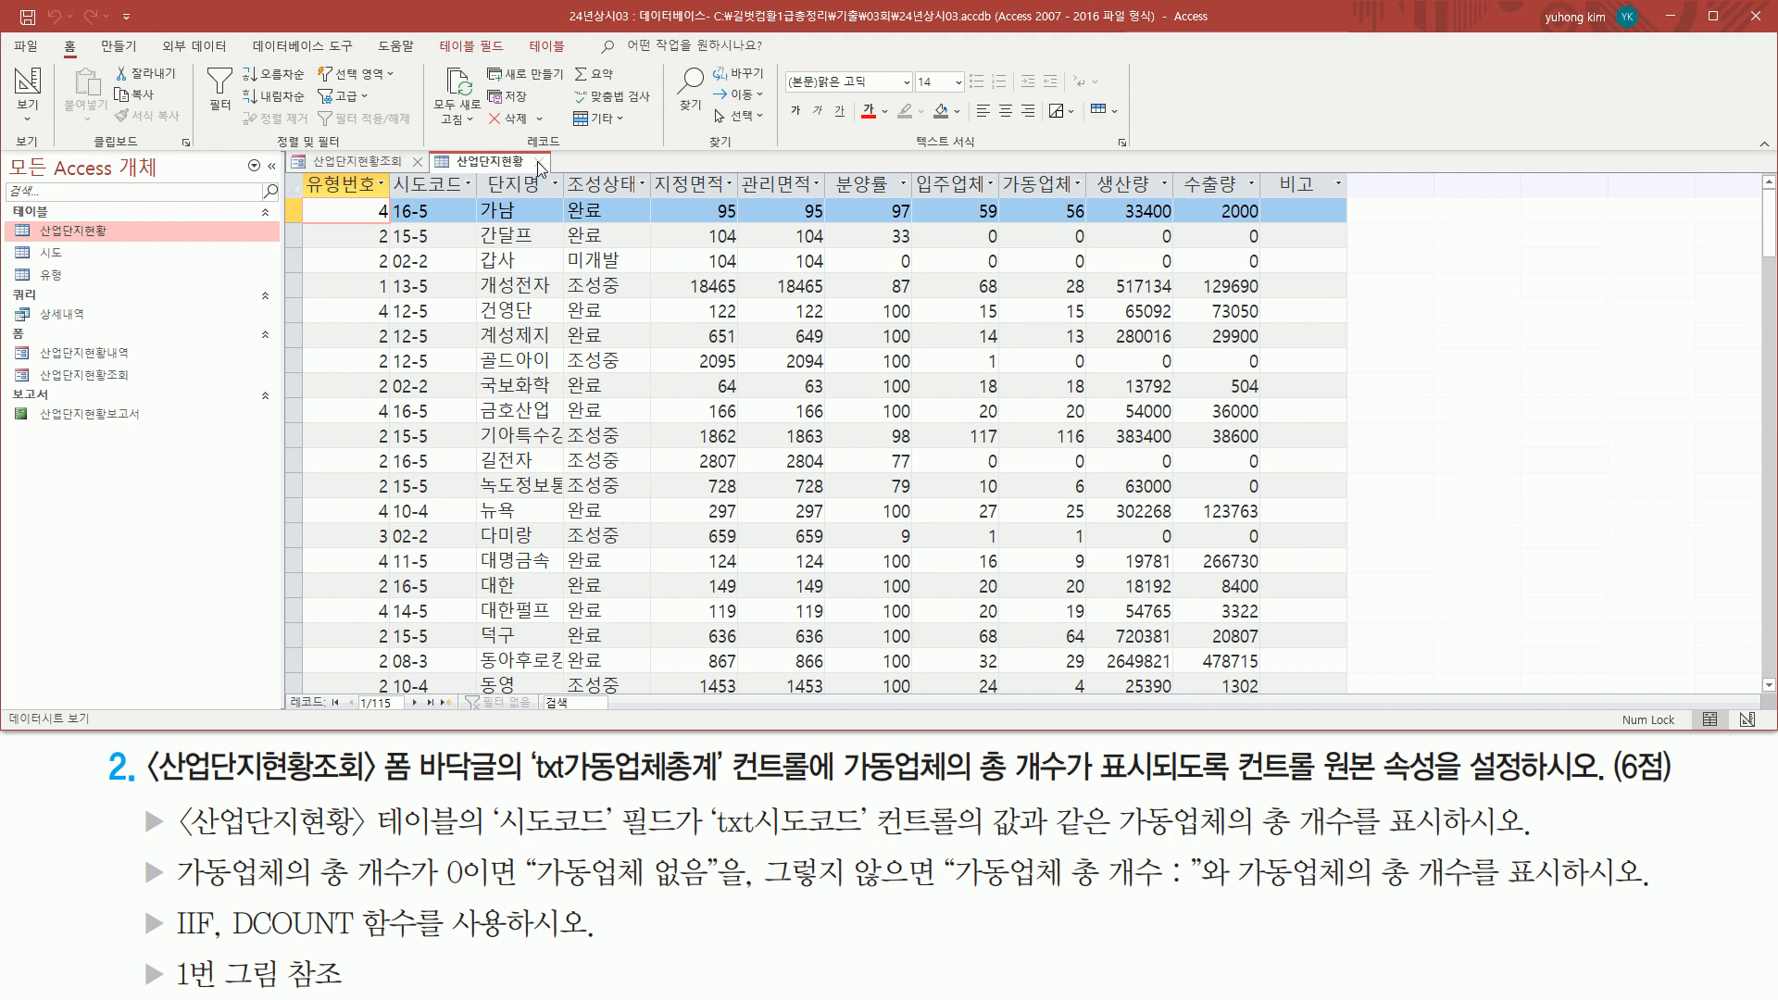
pyautogui.click(538, 161)
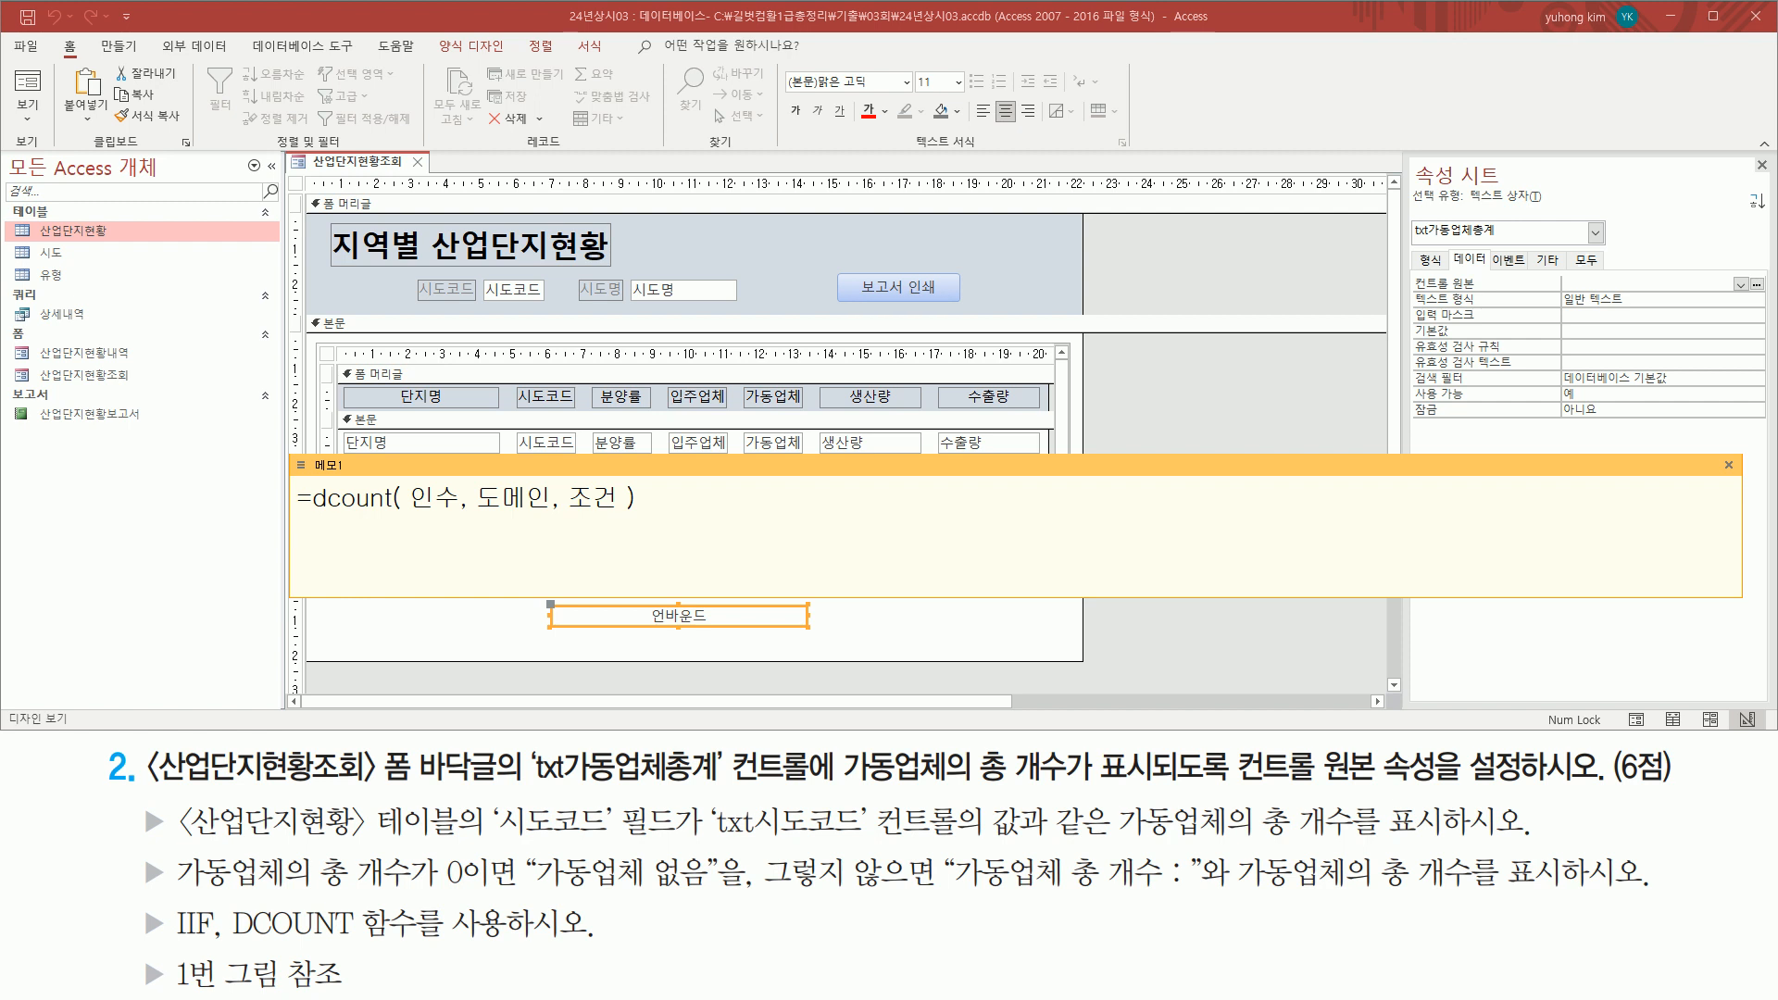
# Step: Write =dcount( "시도코드", "산업단지현황", "시도코드 = txt시도코드" ) on the second line of the 메모1 note
pyautogui.write('ㅇ')
pyautogui.press('BackSpace')
pyautogui.write('dcount( "t시도코드')
pyautogui.write('", "산업')
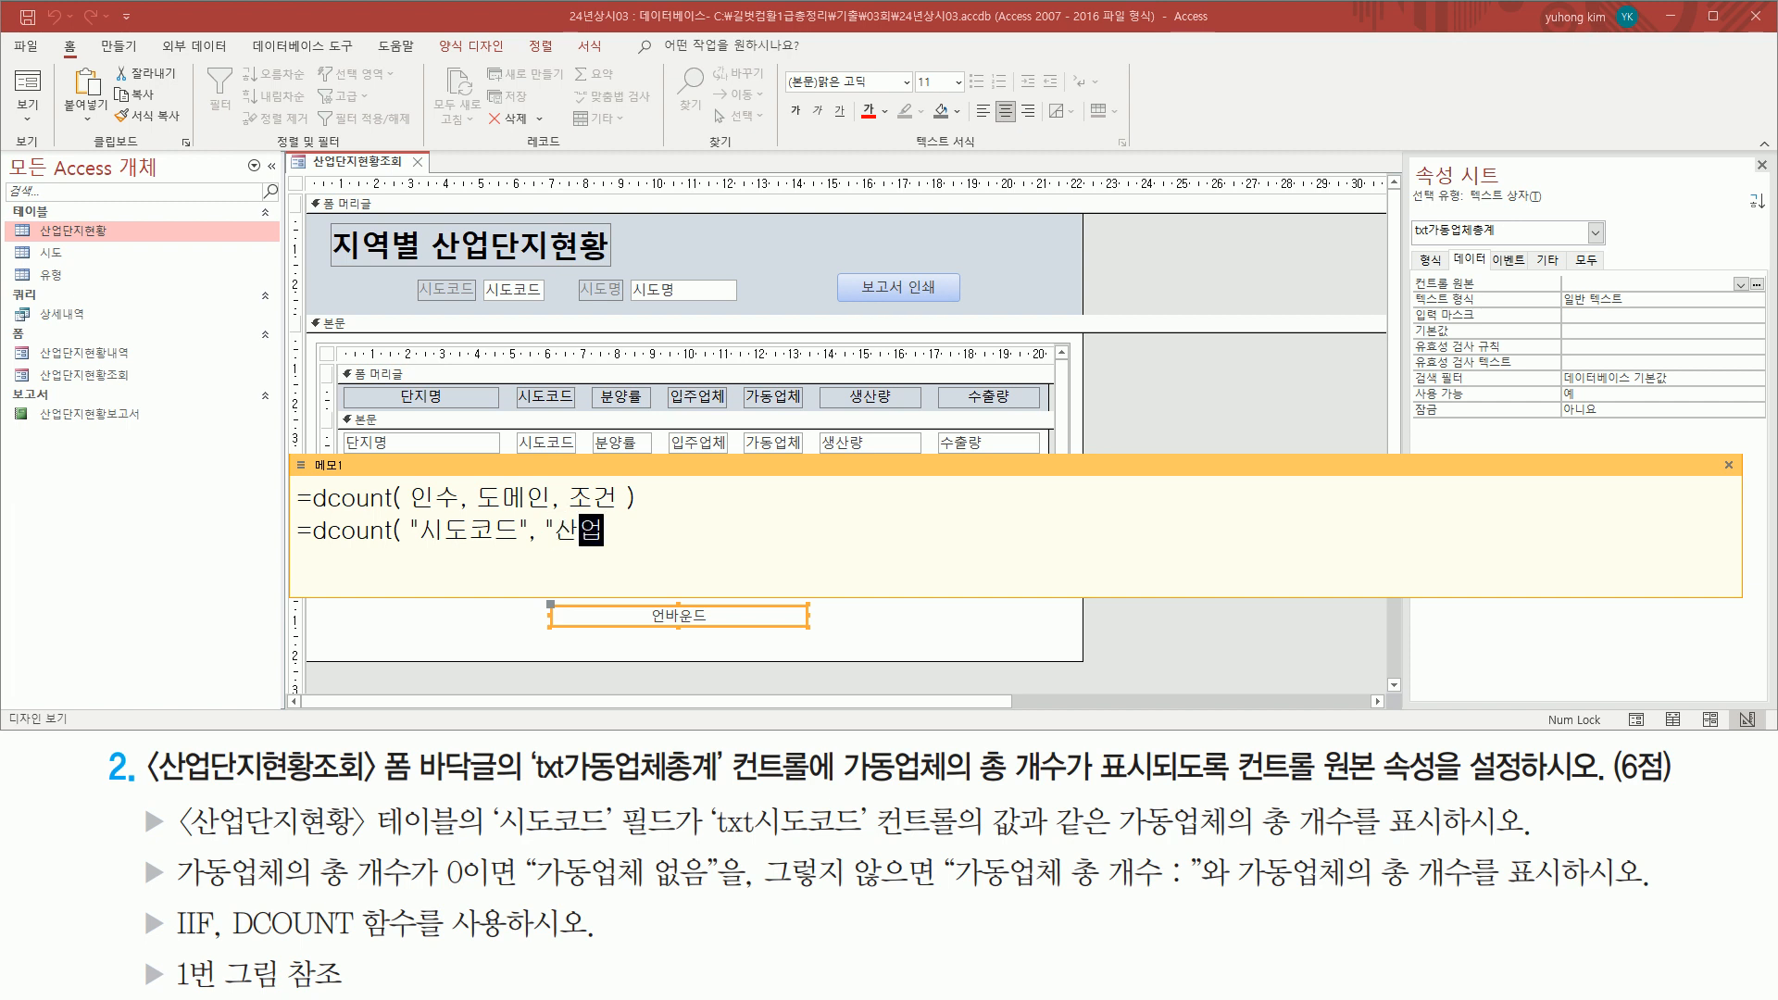
pyautogui.write('단지현화')
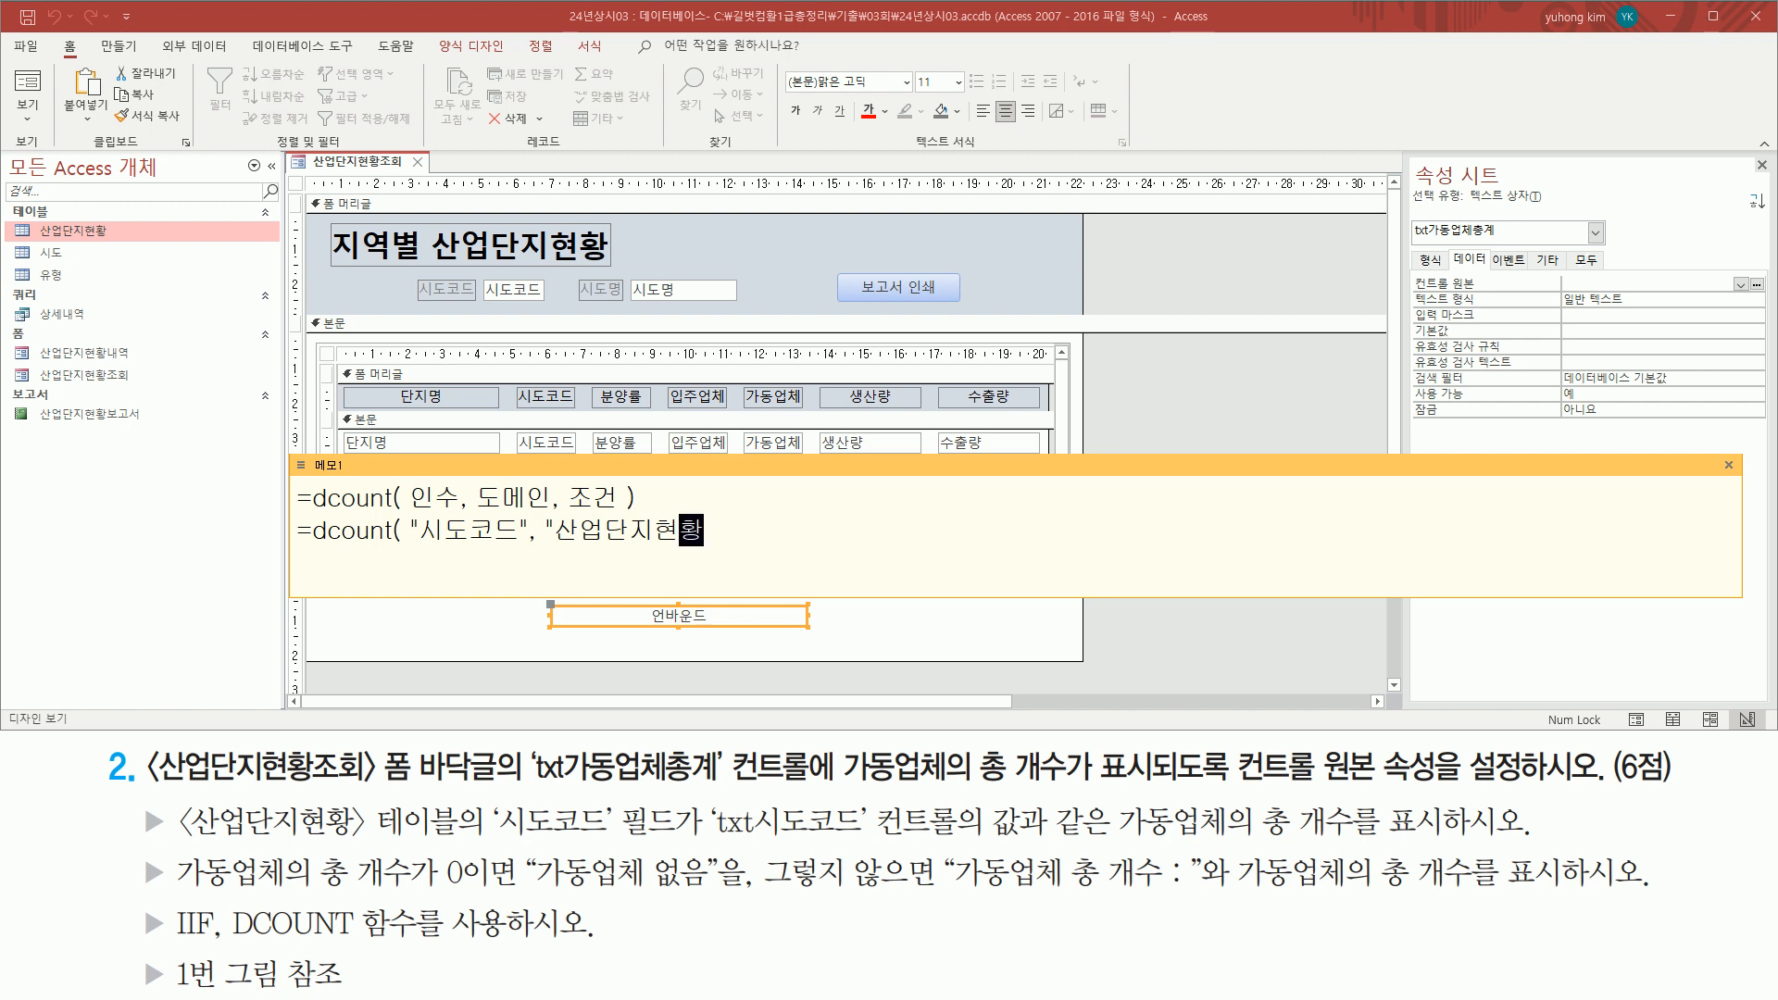
pyautogui.write('",')
pyautogui.moveTo(490, 838)
pyautogui.mouseDown()
pyautogui.moveTo(956, 838)
pyautogui.moveTo(1134, 864)
pyautogui.mouseUp()
pyautogui.press('Escape')
pyautogui.write('시도코드 = txt시도코드')
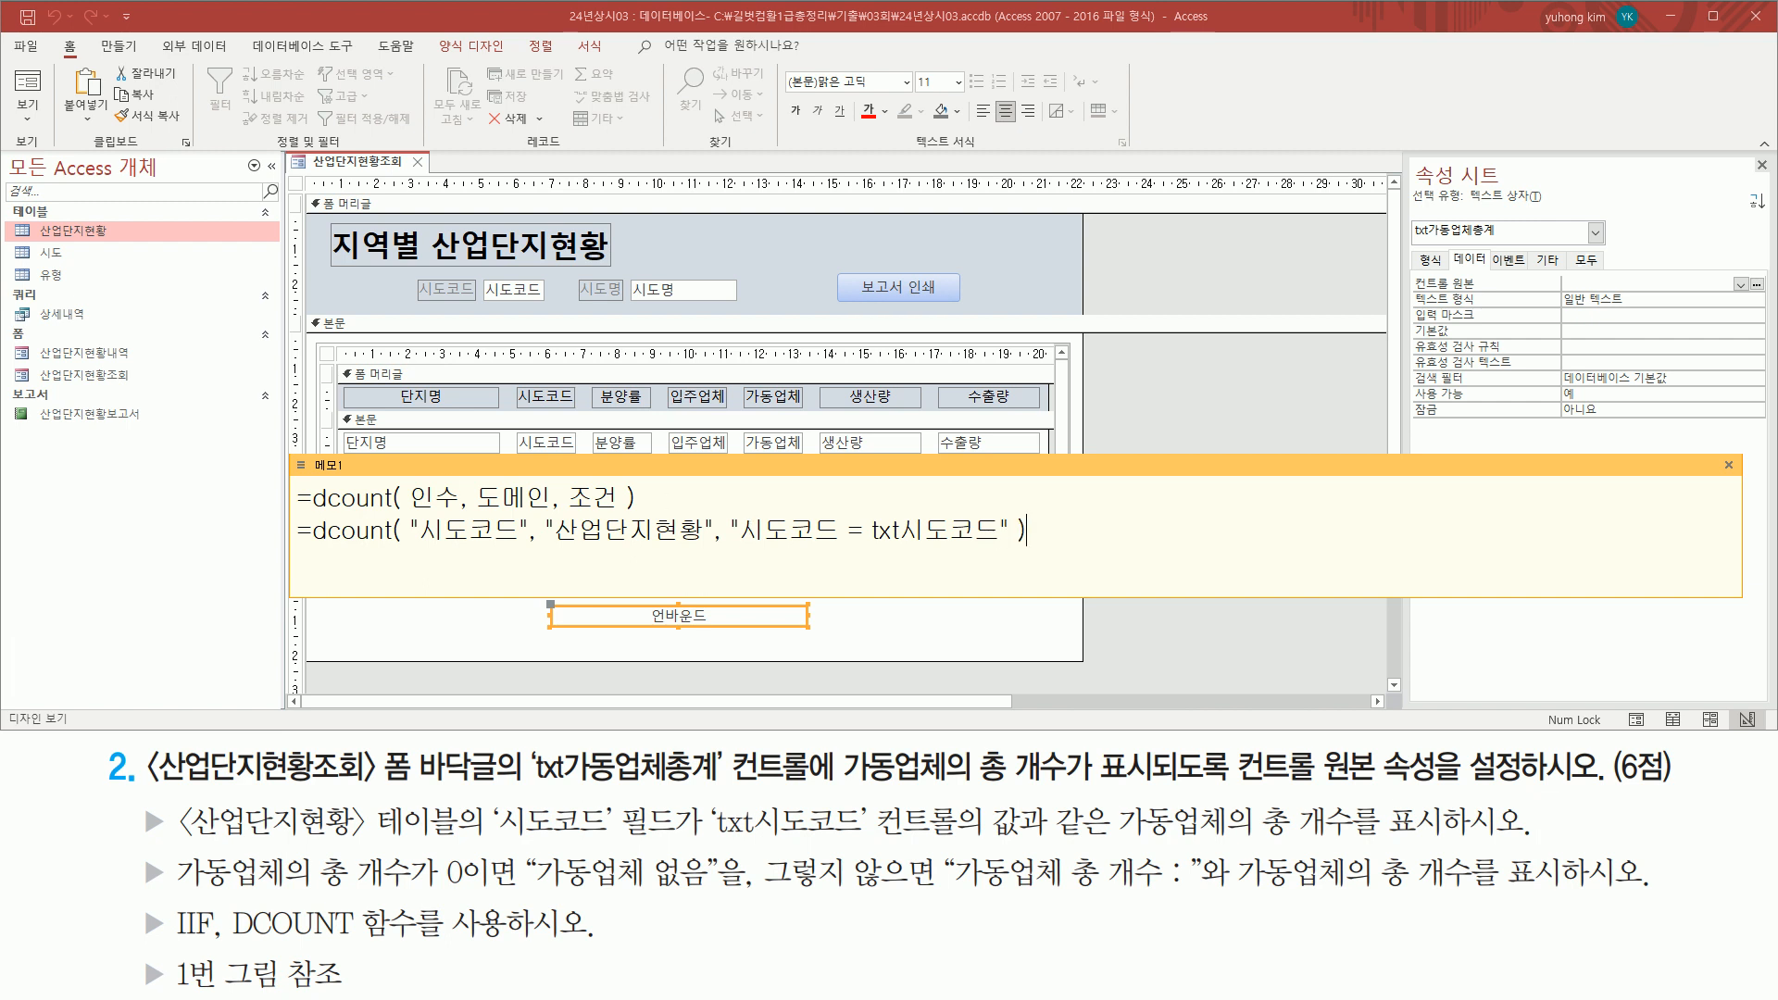
# Step: Enclose both names in the DCOUNT condition in square brackets so it reads "[시도코드] = [txt시도코드]"
pyautogui.moveTo(742, 530); pyautogui.dragTo(982, 531)
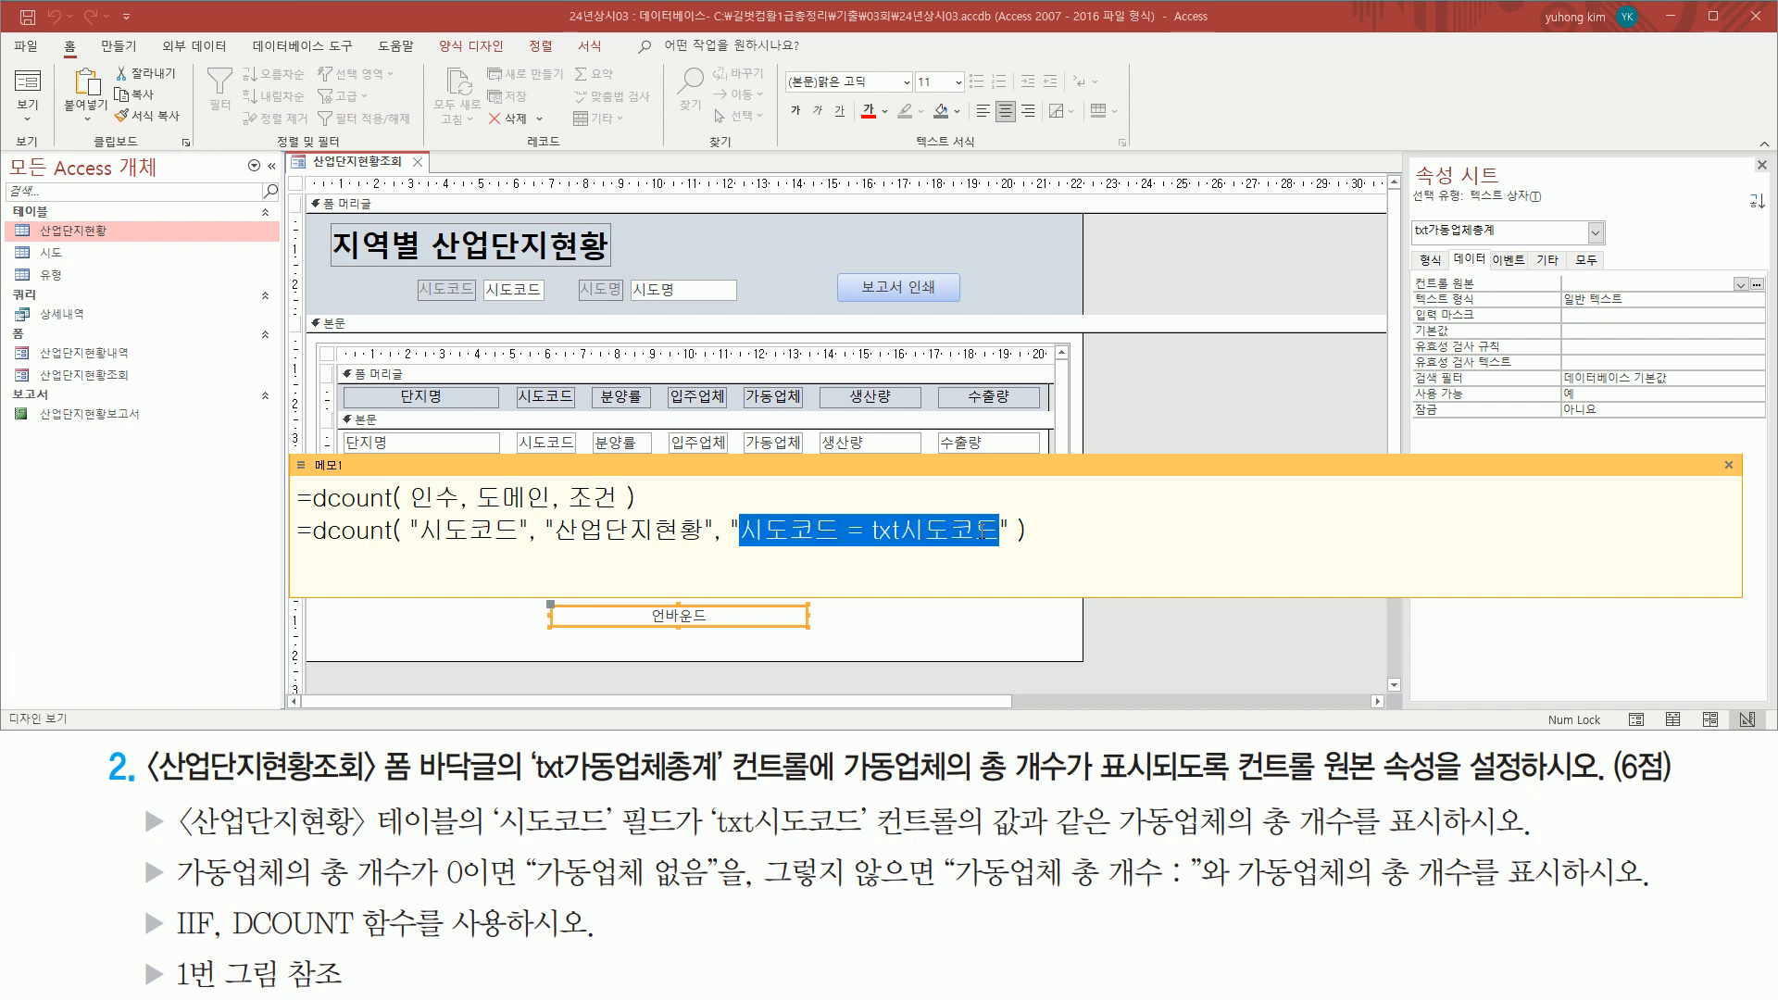
pyautogui.click(760, 530)
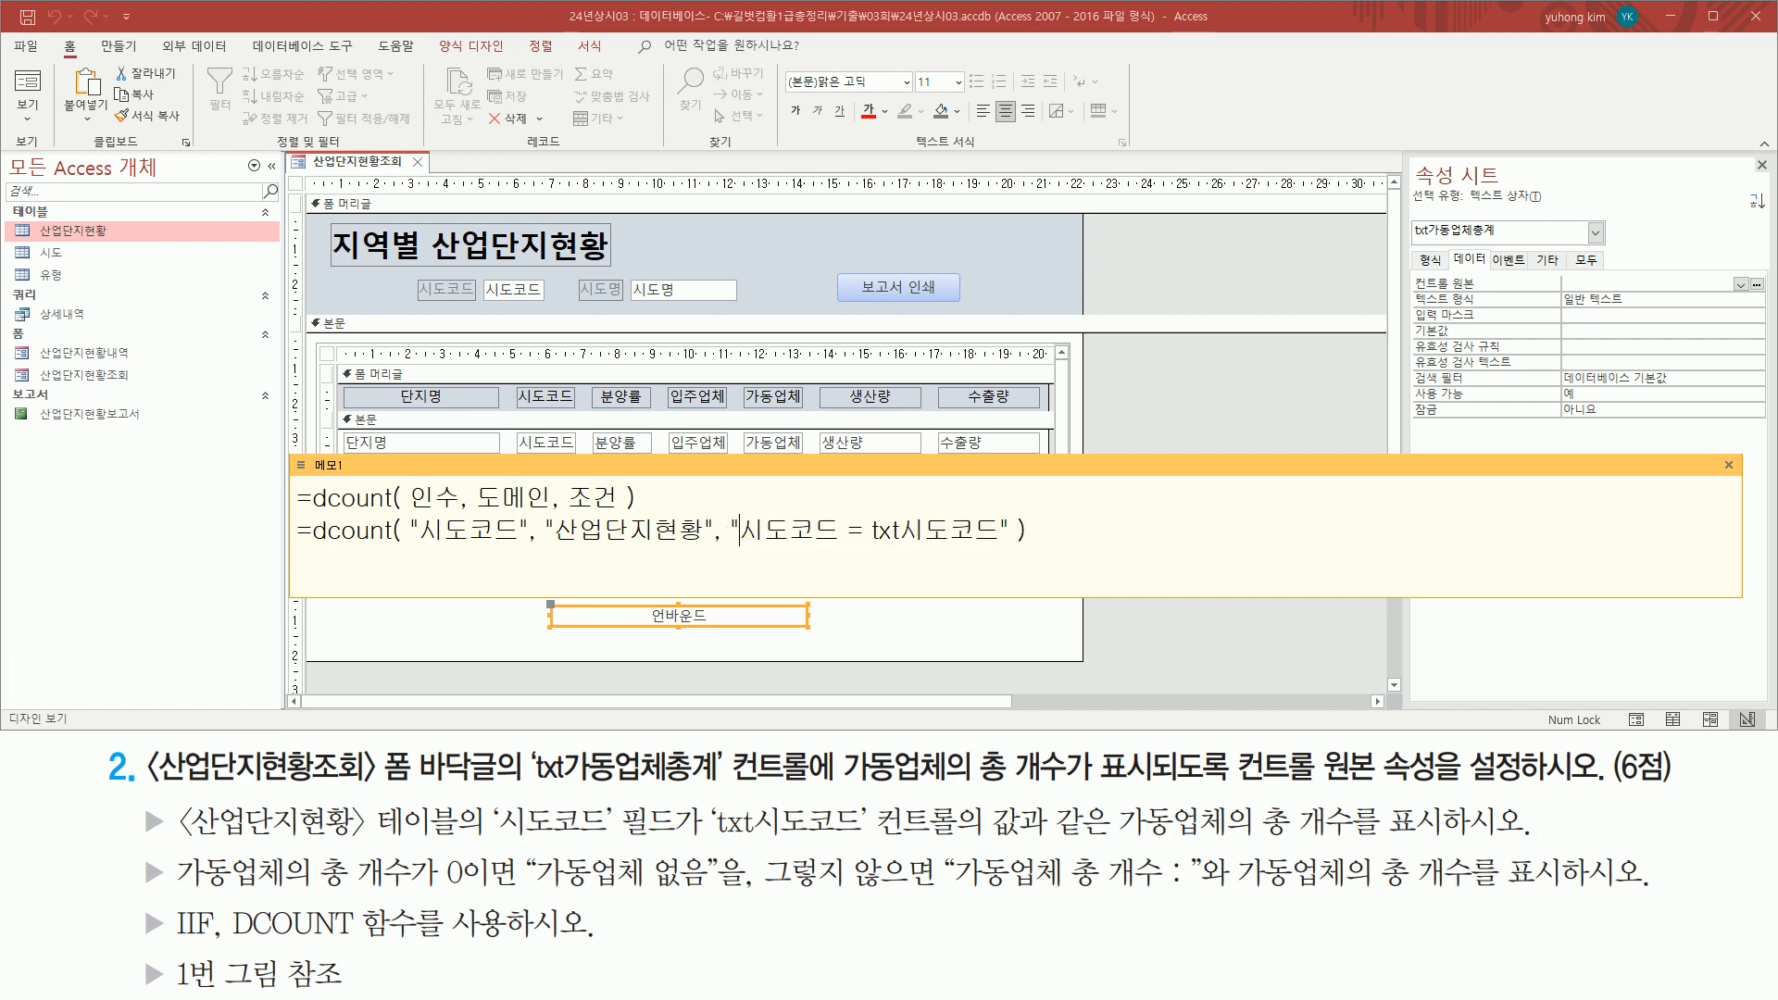
pyautogui.write('[')
pyautogui.press('Right')
pyautogui.press('Right')
pyautogui.write(']')
pyautogui.press('Right')
pyautogui.press('Right')
pyautogui.press('Right')
pyautogui.write('[시도코드]')
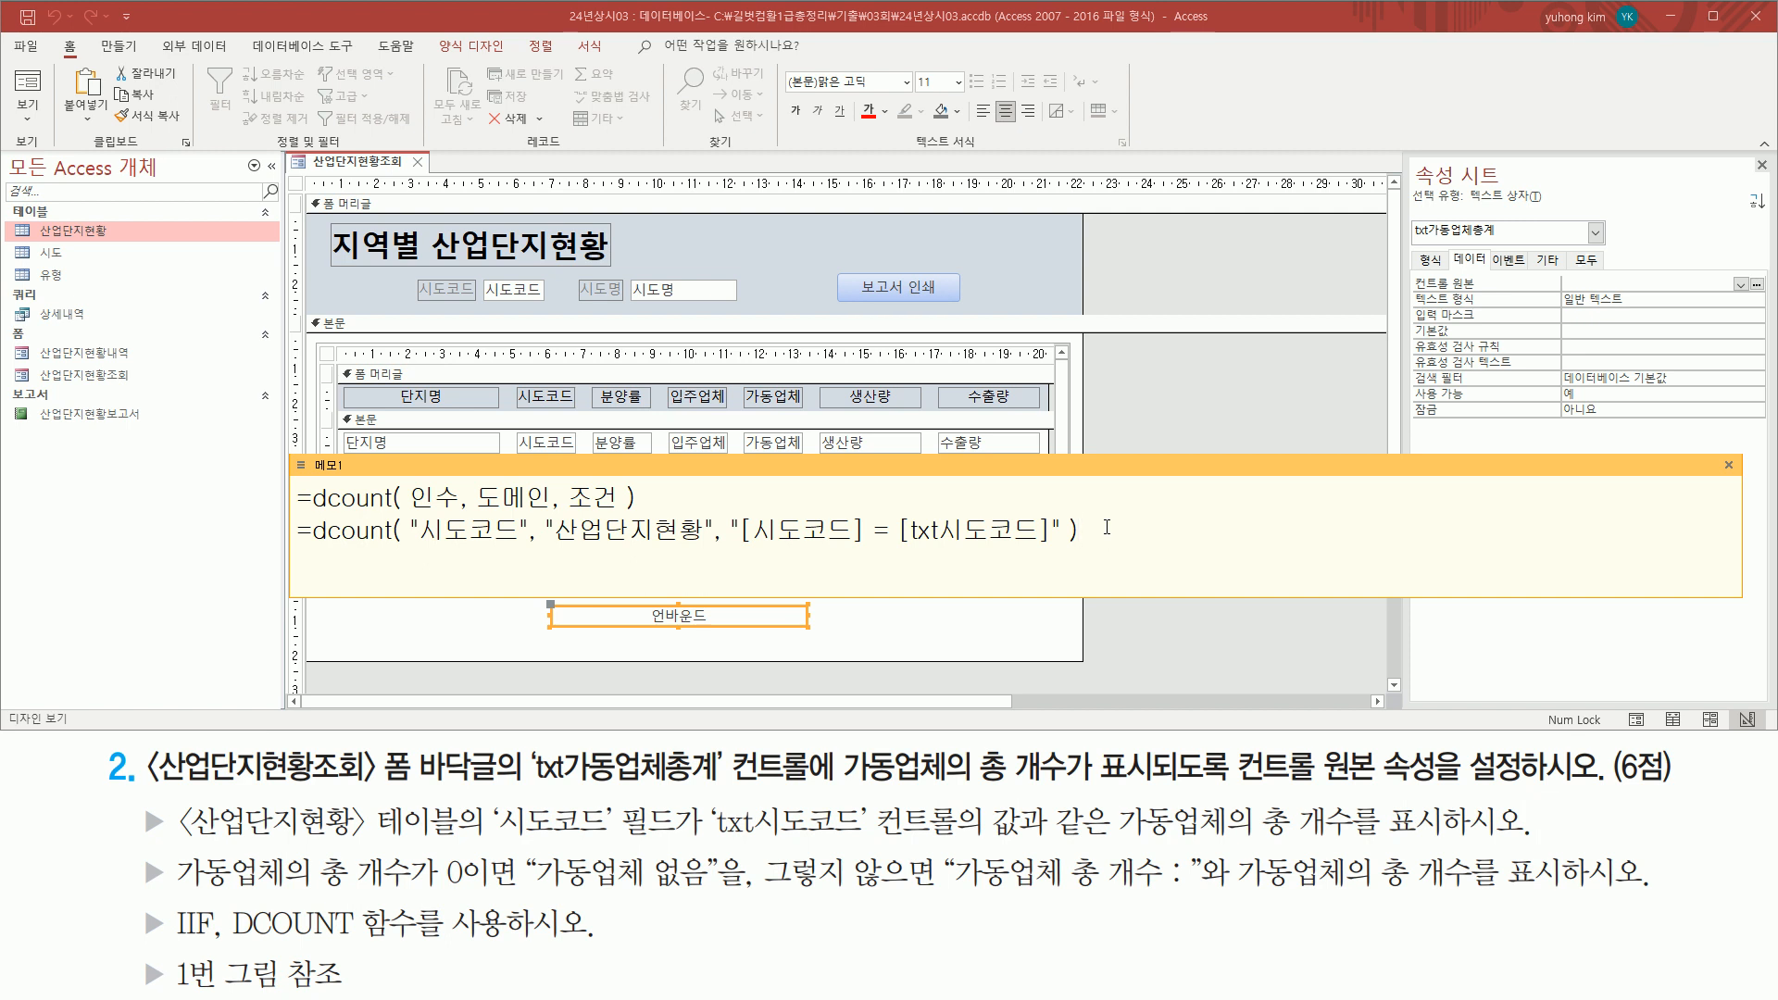
# Step: Copy the note's DCOUNT expression into the control source of txt가동업체총계 and confirm it
pyautogui.tripleClick(1000, 538)
pyautogui.hotkey('alt', 'Tab')
pyautogui.hotkey('ctrl', 'v')
pyautogui.moveTo(1414, 290); pyautogui.dragTo(1693, 291)
pyautogui.press('Escape')
pyautogui.press('Return')
pyautogui.click(1629, 284)
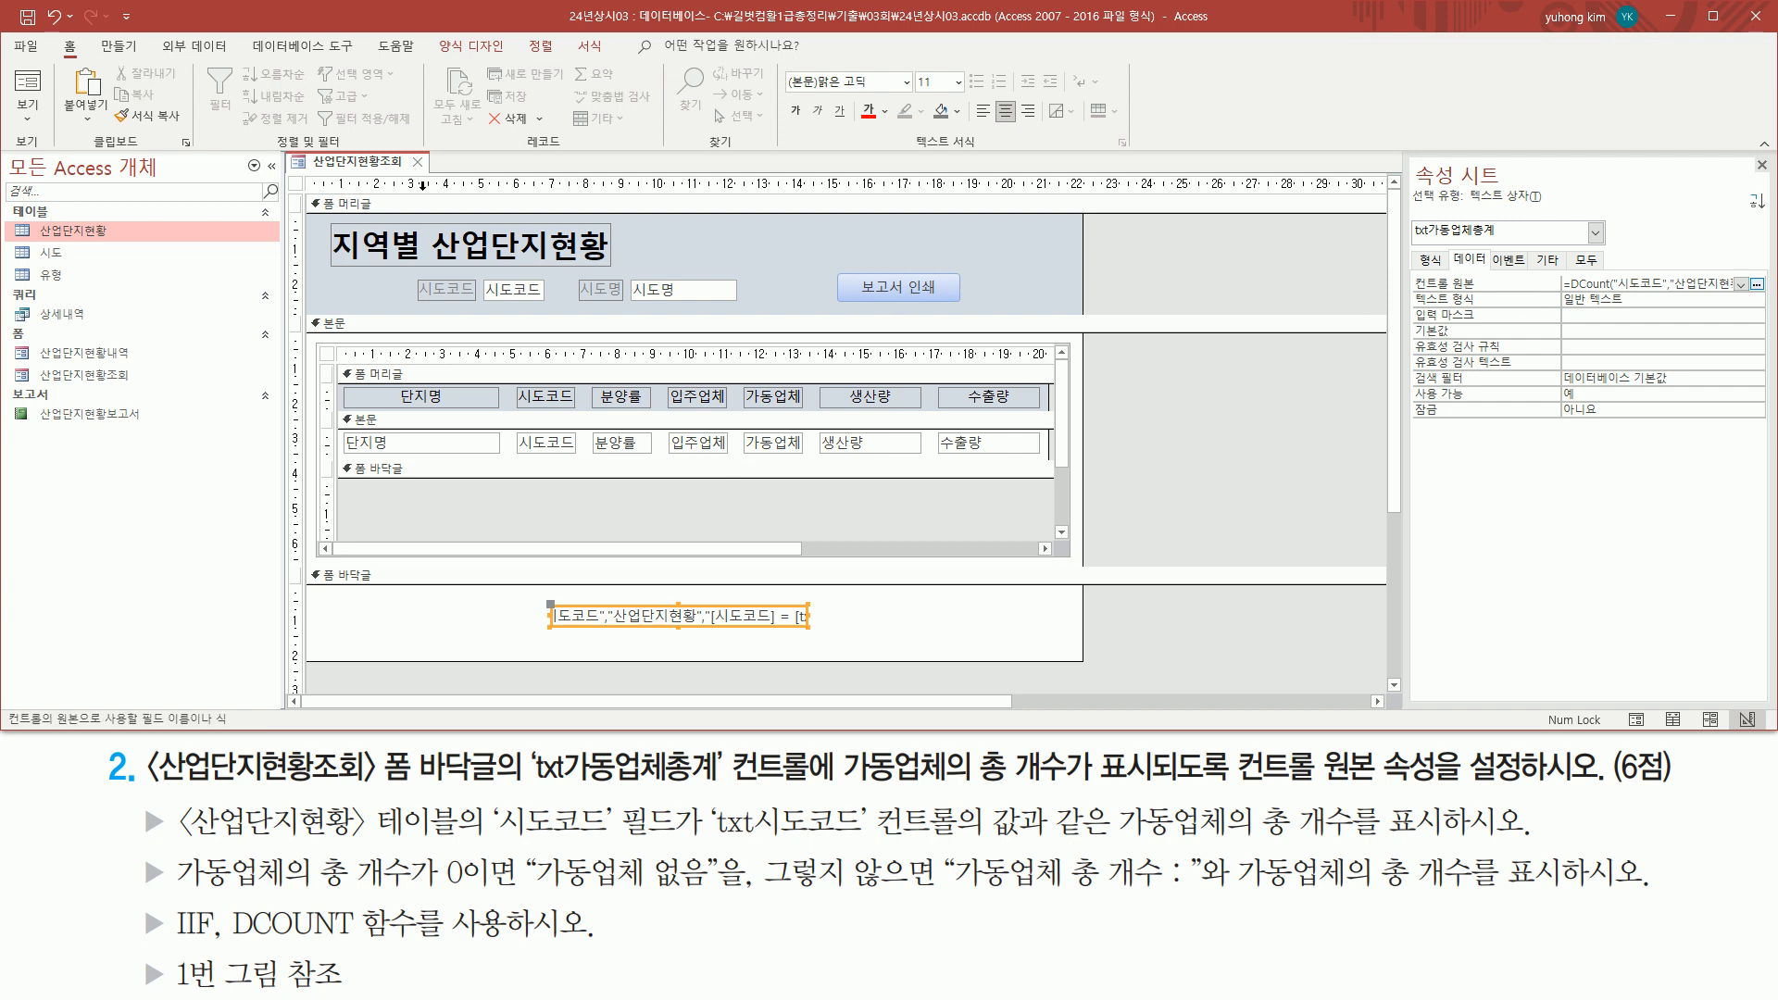
# Step: Display the 산업단지현황조회 form in Form View and compare the first record's subform rows with the footer count
pyautogui.rightClick(352, 169)
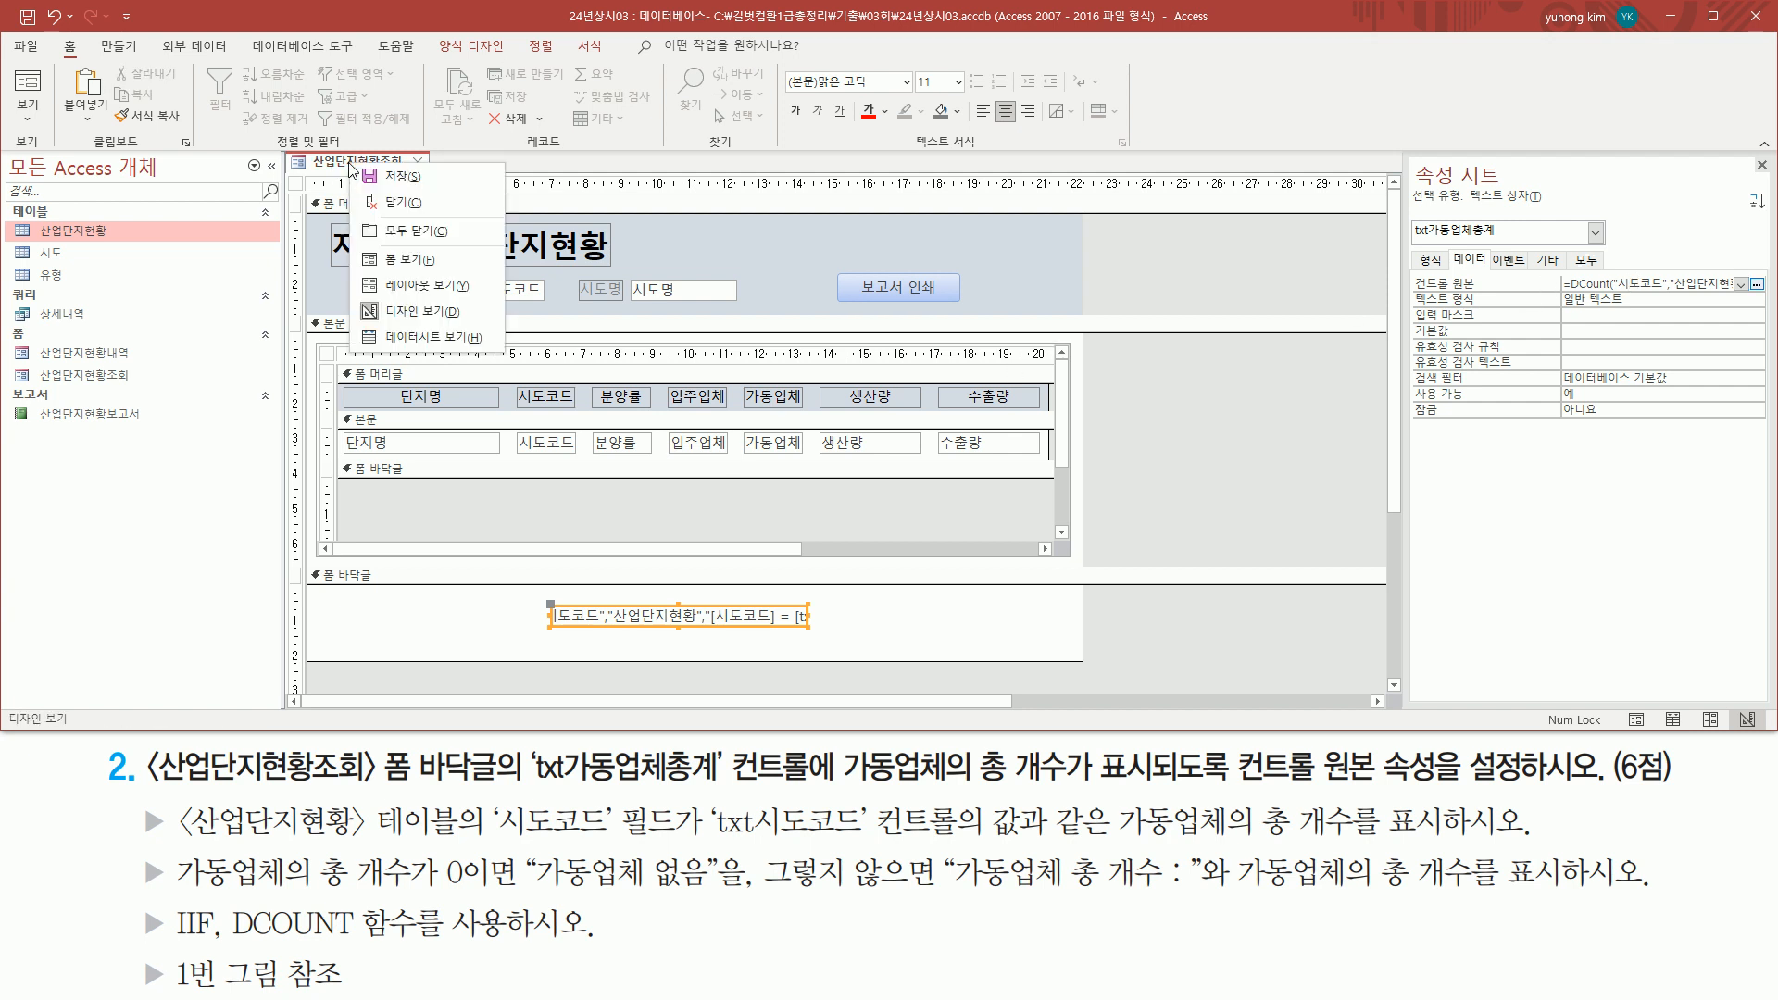
pyautogui.click(400, 261)
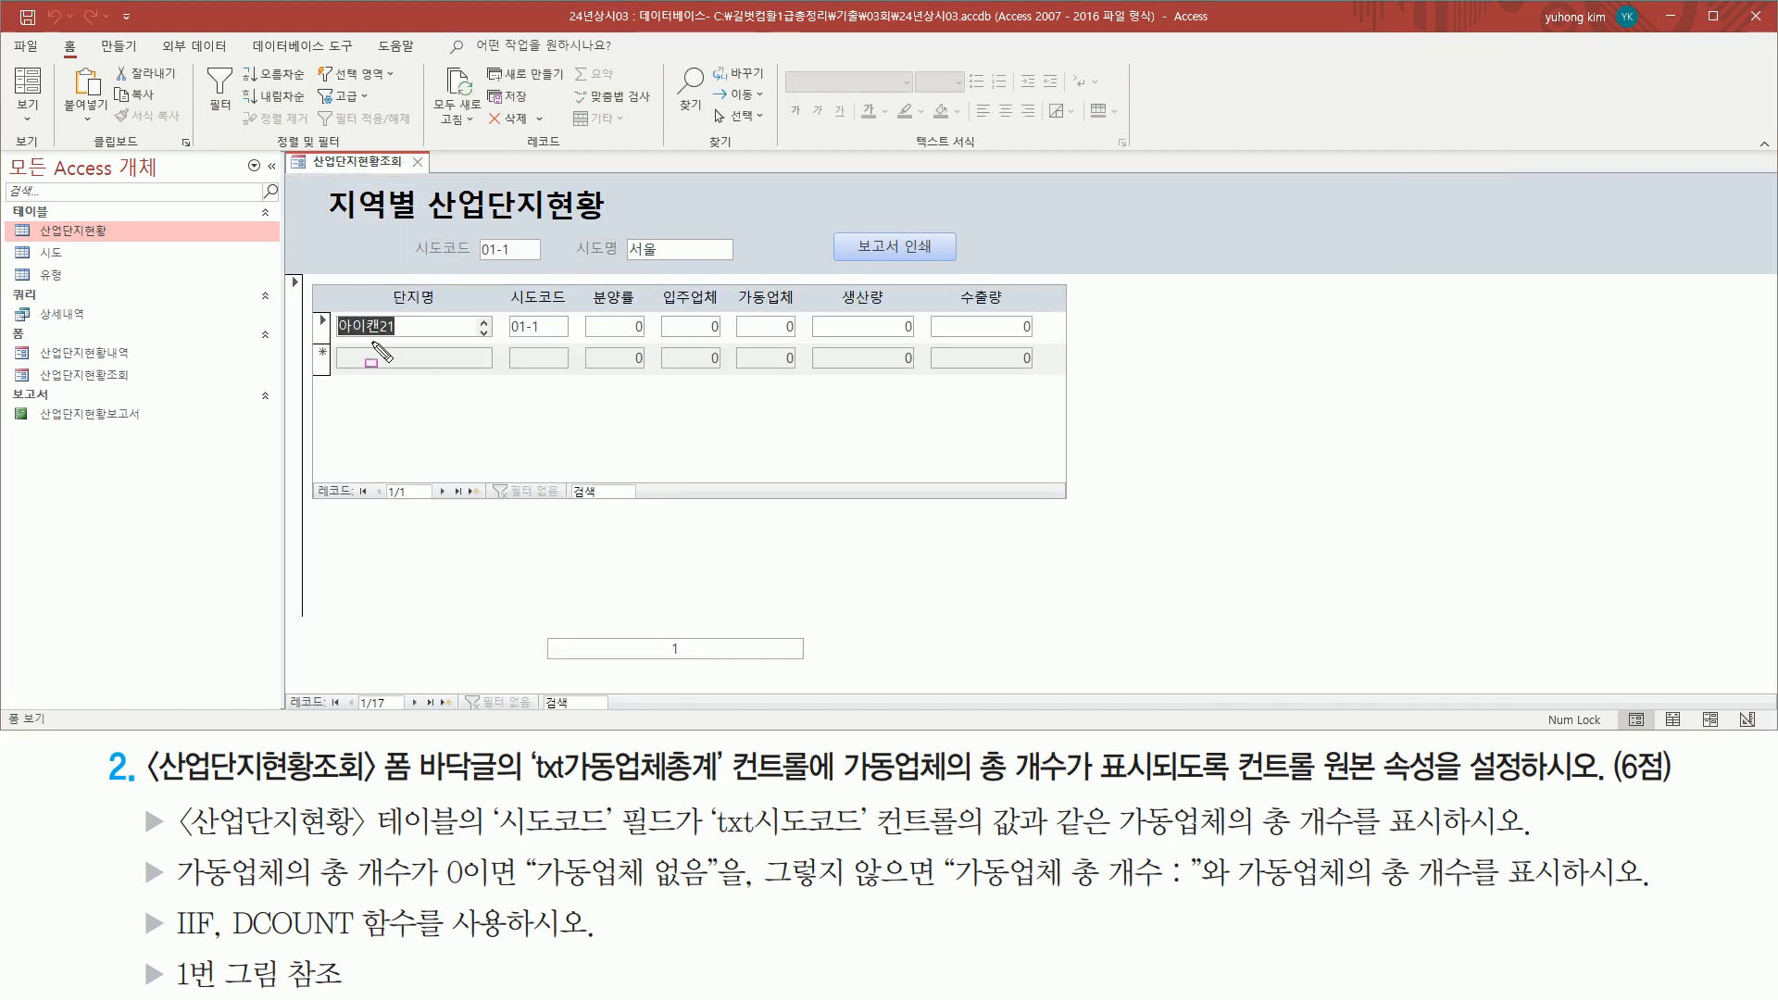
pyautogui.moveTo(334, 308)
pyautogui.mouseDown()
pyautogui.moveTo(542, 343)
pyautogui.moveTo(1036, 341)
pyautogui.mouseUp()
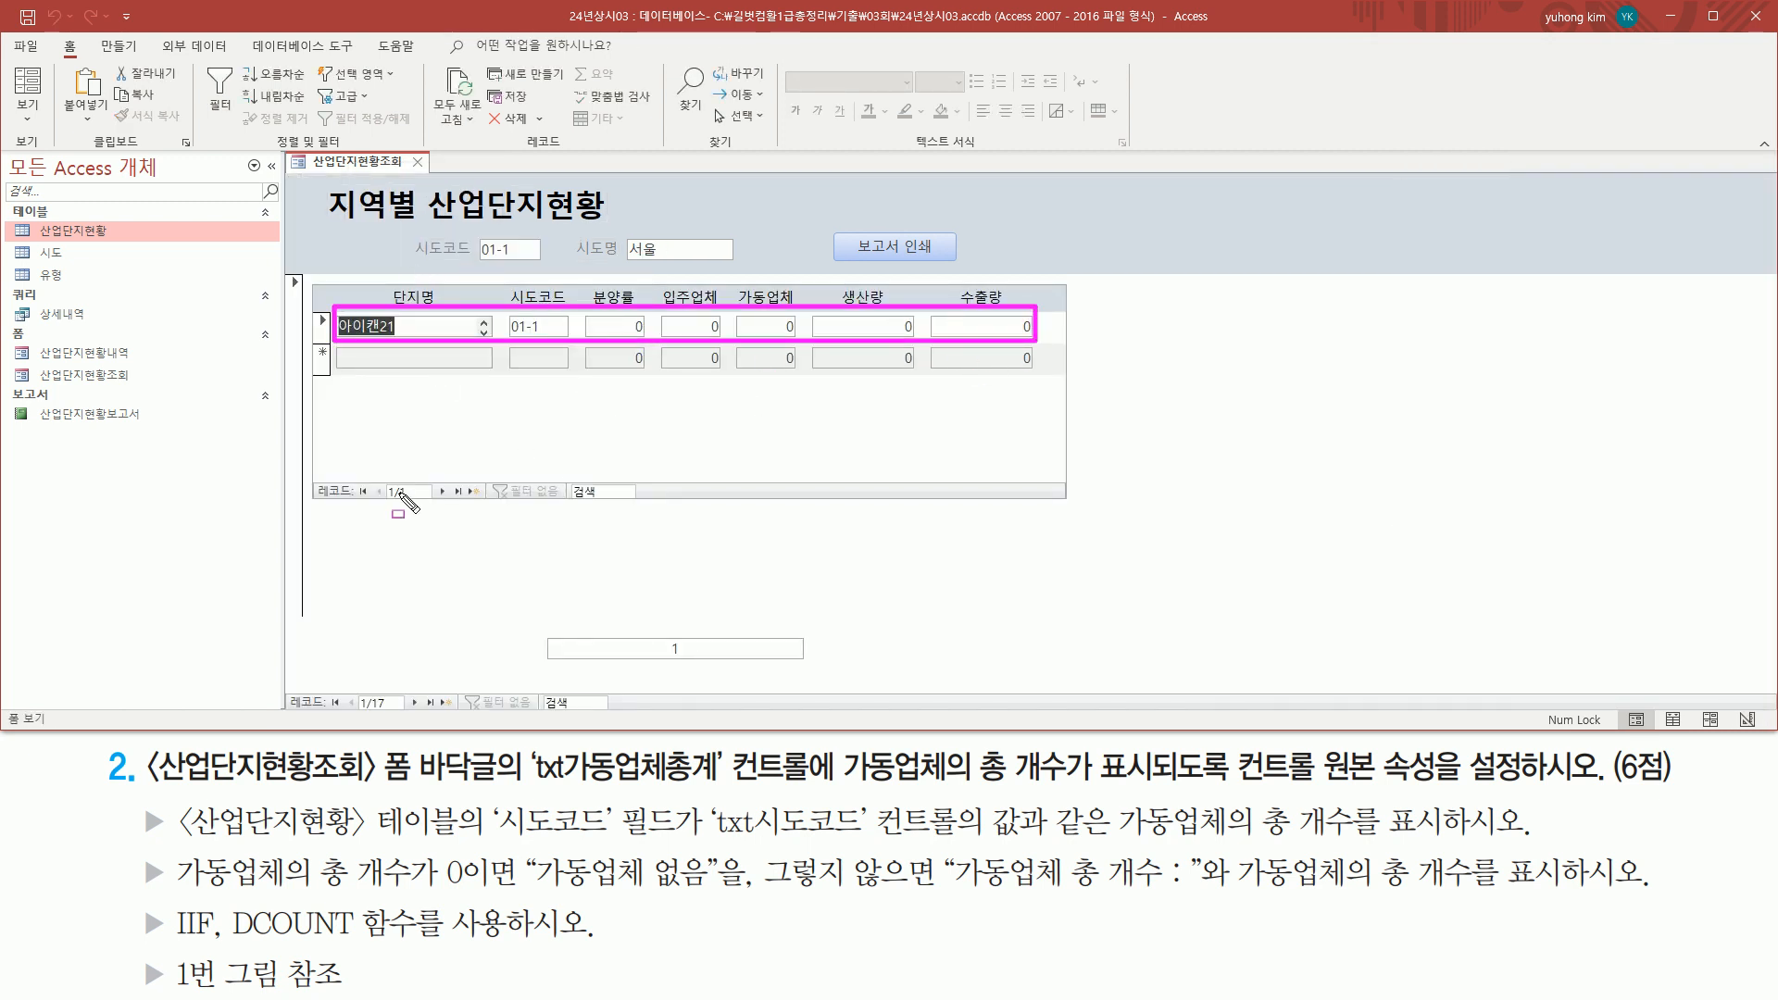
pyautogui.moveTo(316, 501)
pyautogui.mouseDown()
pyautogui.moveTo(431, 500)
pyautogui.moveTo(438, 474)
pyautogui.mouseUp()
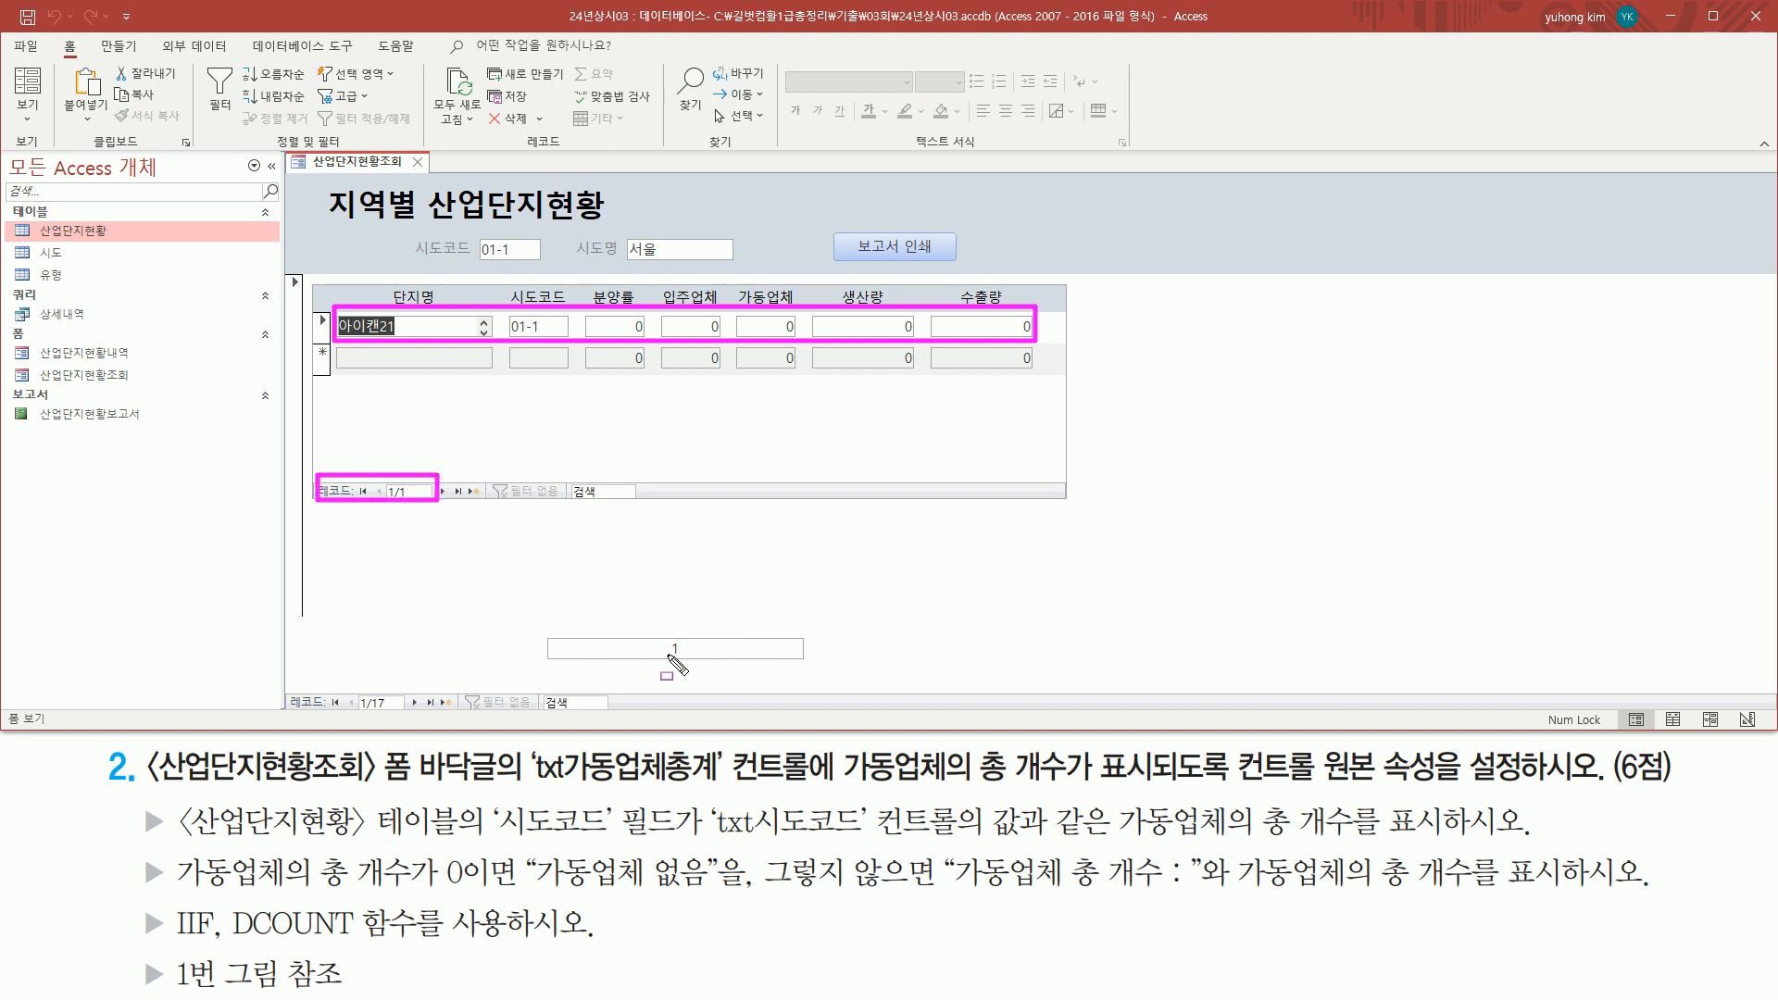
pyautogui.press('Escape')
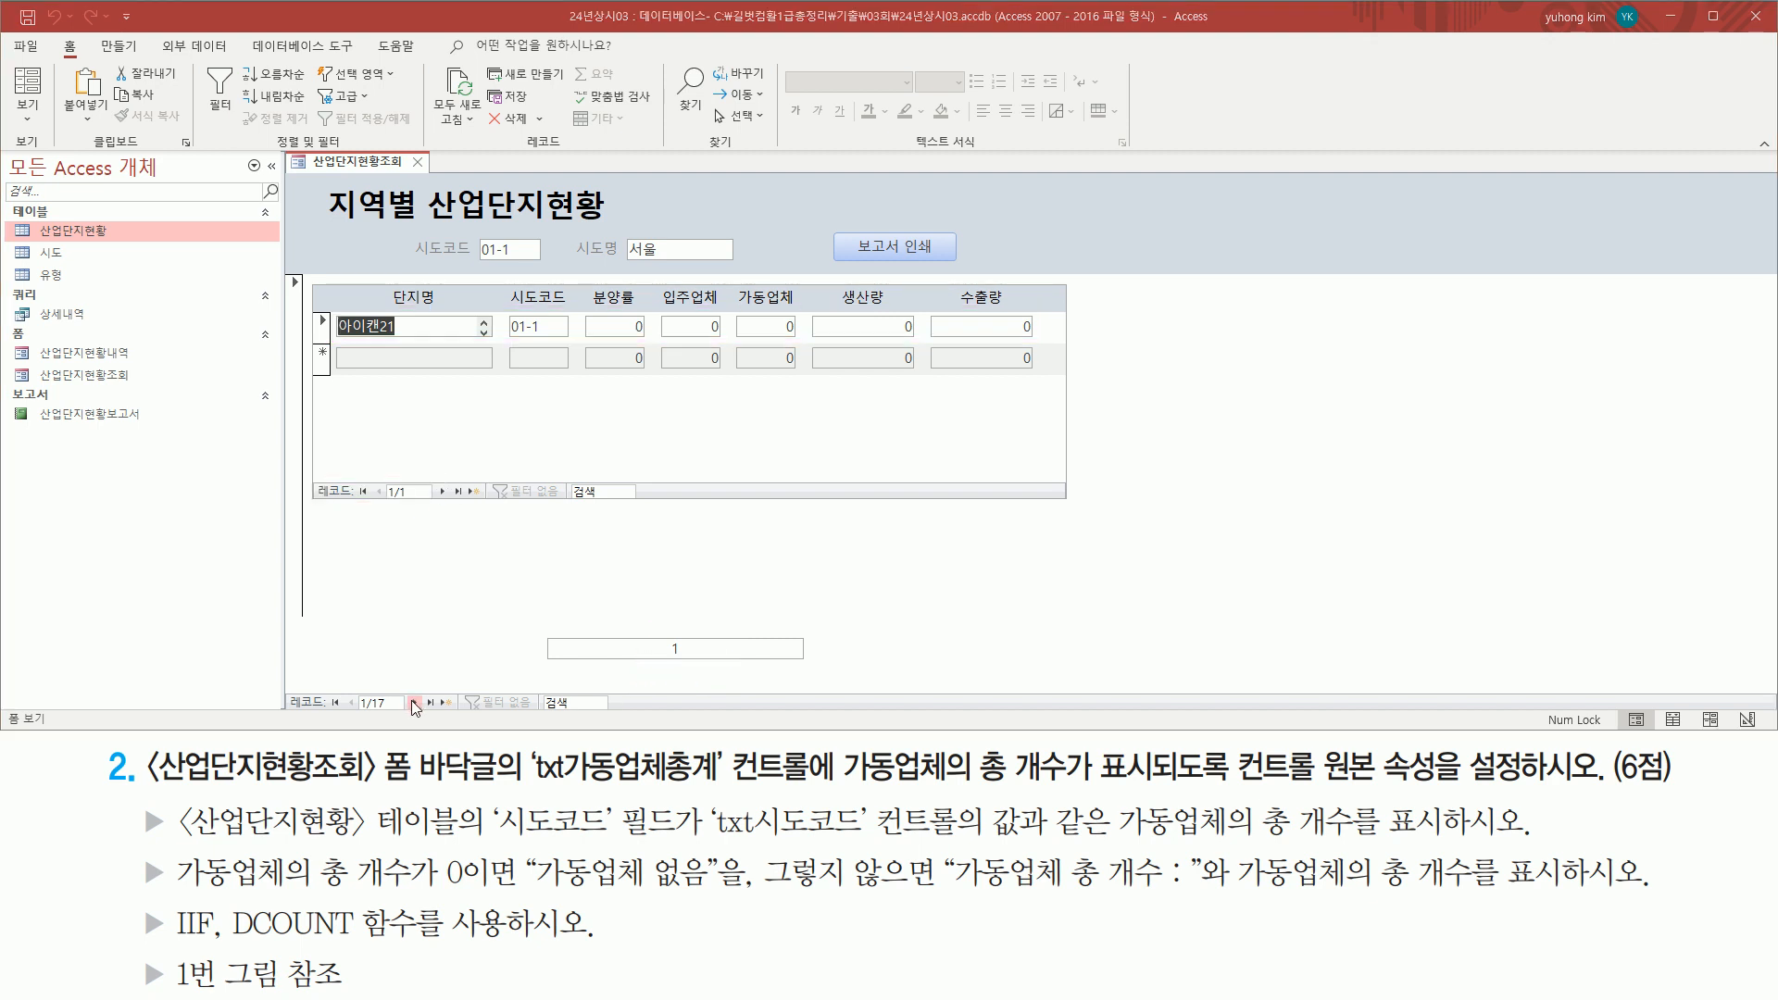
pyautogui.moveTo(276, 679); pyautogui.dragTo(479, 718)
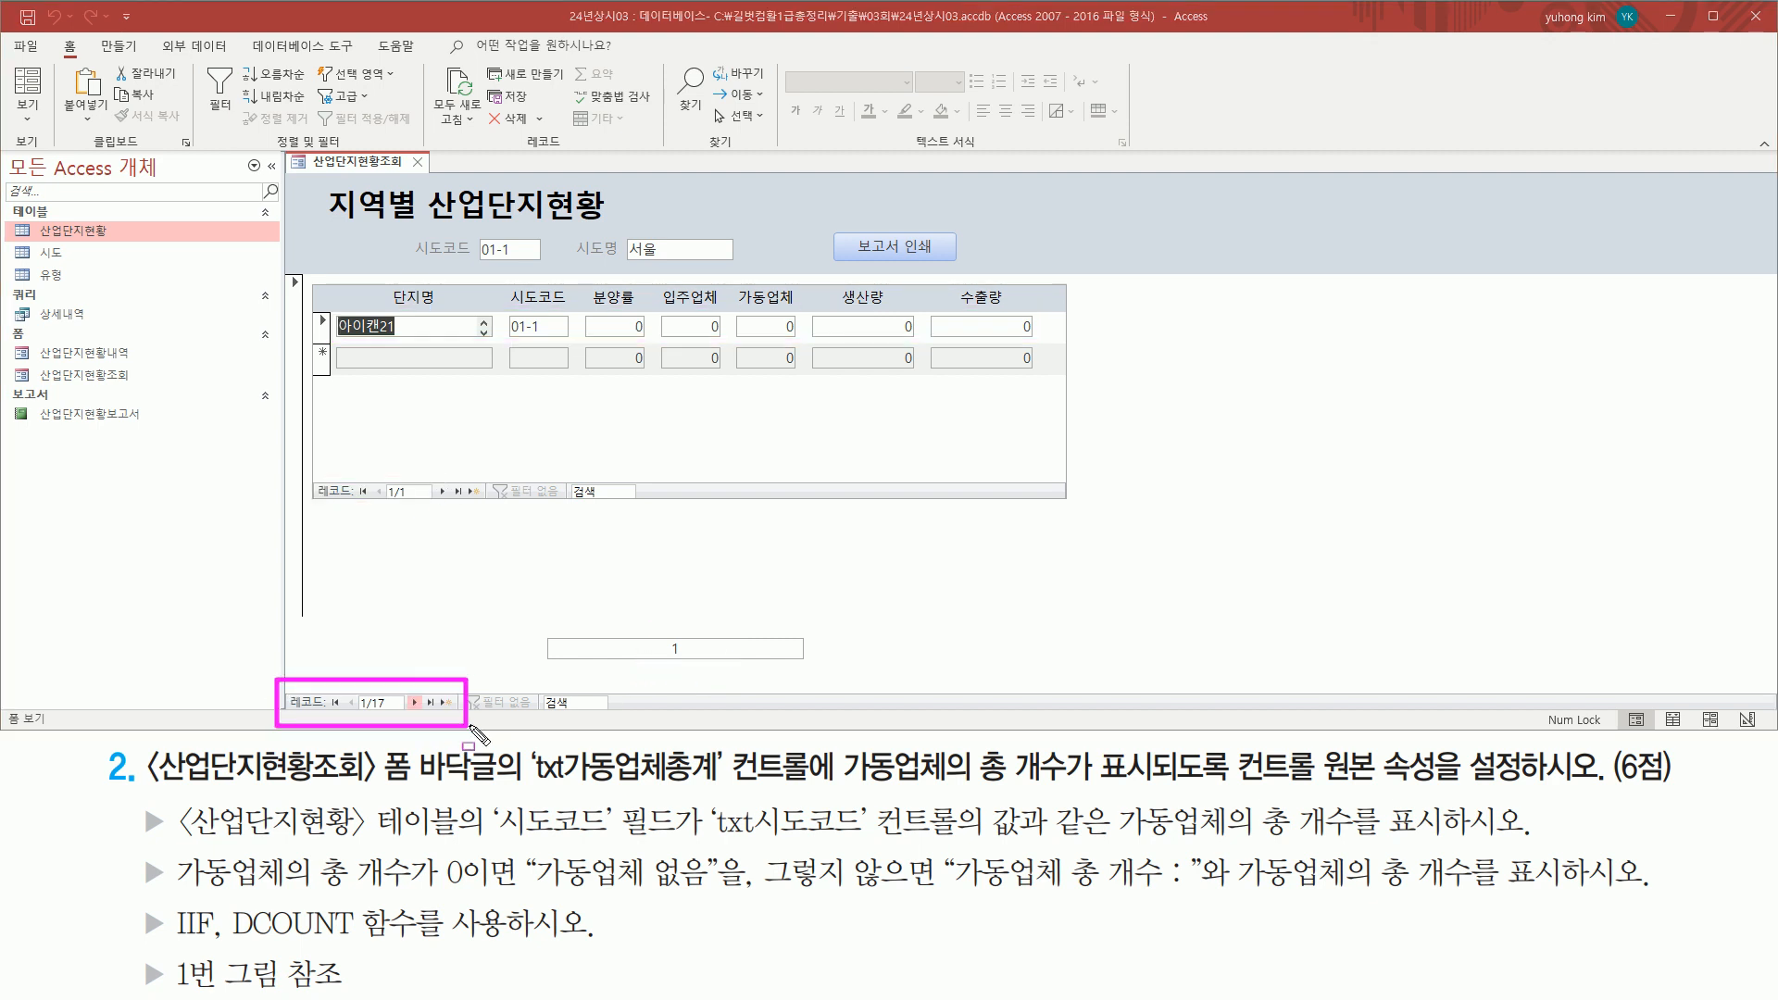
pyautogui.press('Escape')
# Step: Go to the record for 시도코드 02-2 and compare its subform rows and record count with the footer value
pyautogui.click(414, 701)
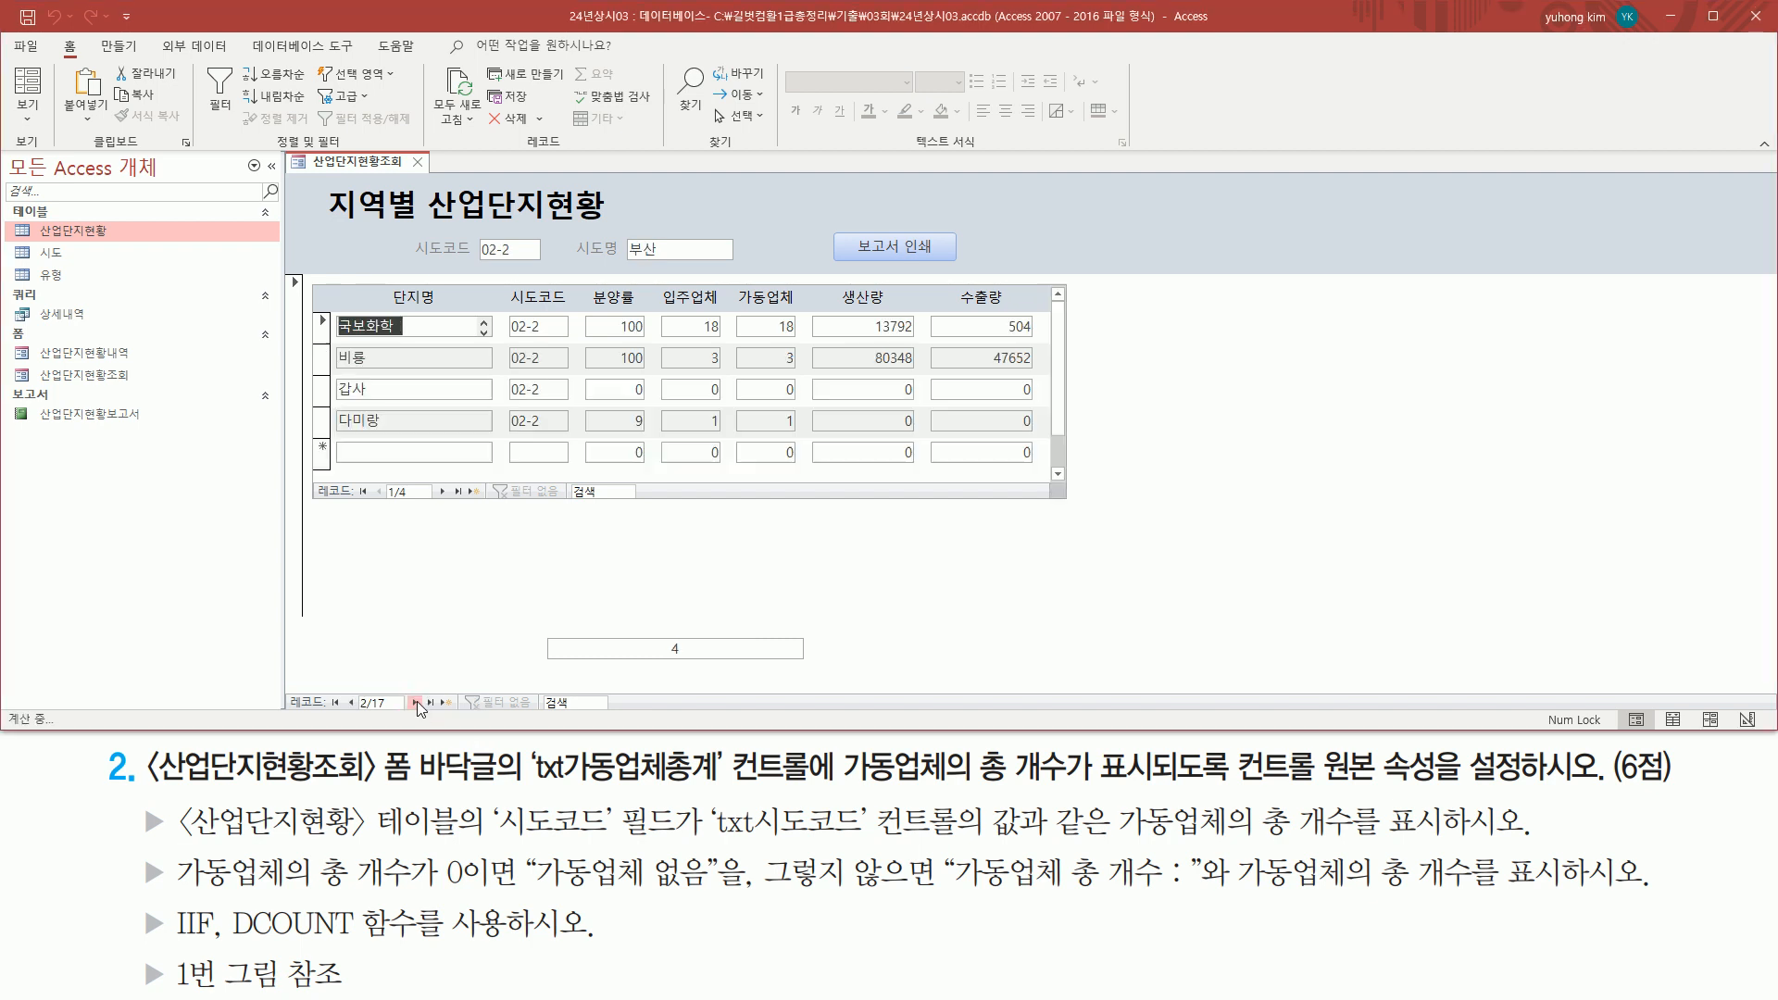
pyautogui.hotkey('ctrl', '2')
pyautogui.moveTo(473, 261)
pyautogui.mouseDown()
pyautogui.moveTo(535, 260)
pyautogui.moveTo(473, 235)
pyautogui.mouseUp()
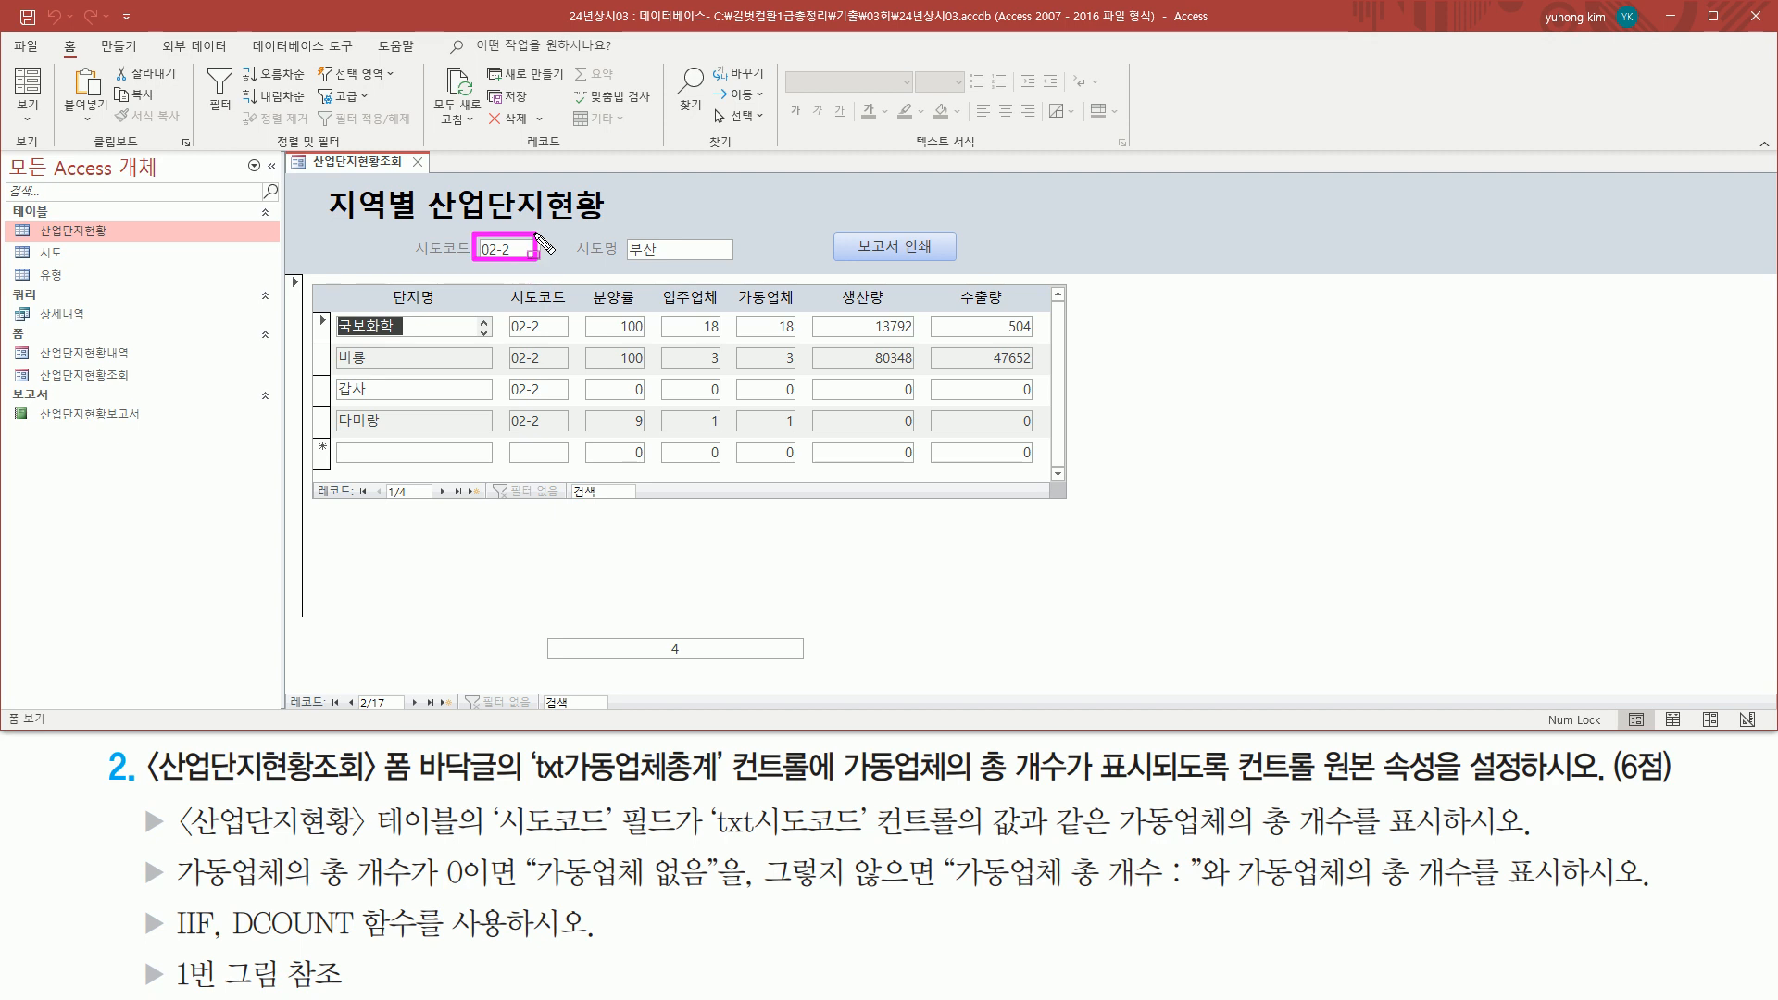
pyautogui.moveTo(309, 300)
pyautogui.mouseDown()
pyautogui.moveTo(389, 450)
pyautogui.moveTo(1065, 489)
pyautogui.moveTo(1053, 465)
pyautogui.mouseUp()
pyautogui.press('Escape')
pyautogui.hotkey('ctrl', '2')
pyautogui.moveTo(377, 501); pyautogui.dragTo(435, 476)
pyautogui.moveTo(652, 634); pyautogui.dragTo(701, 663)
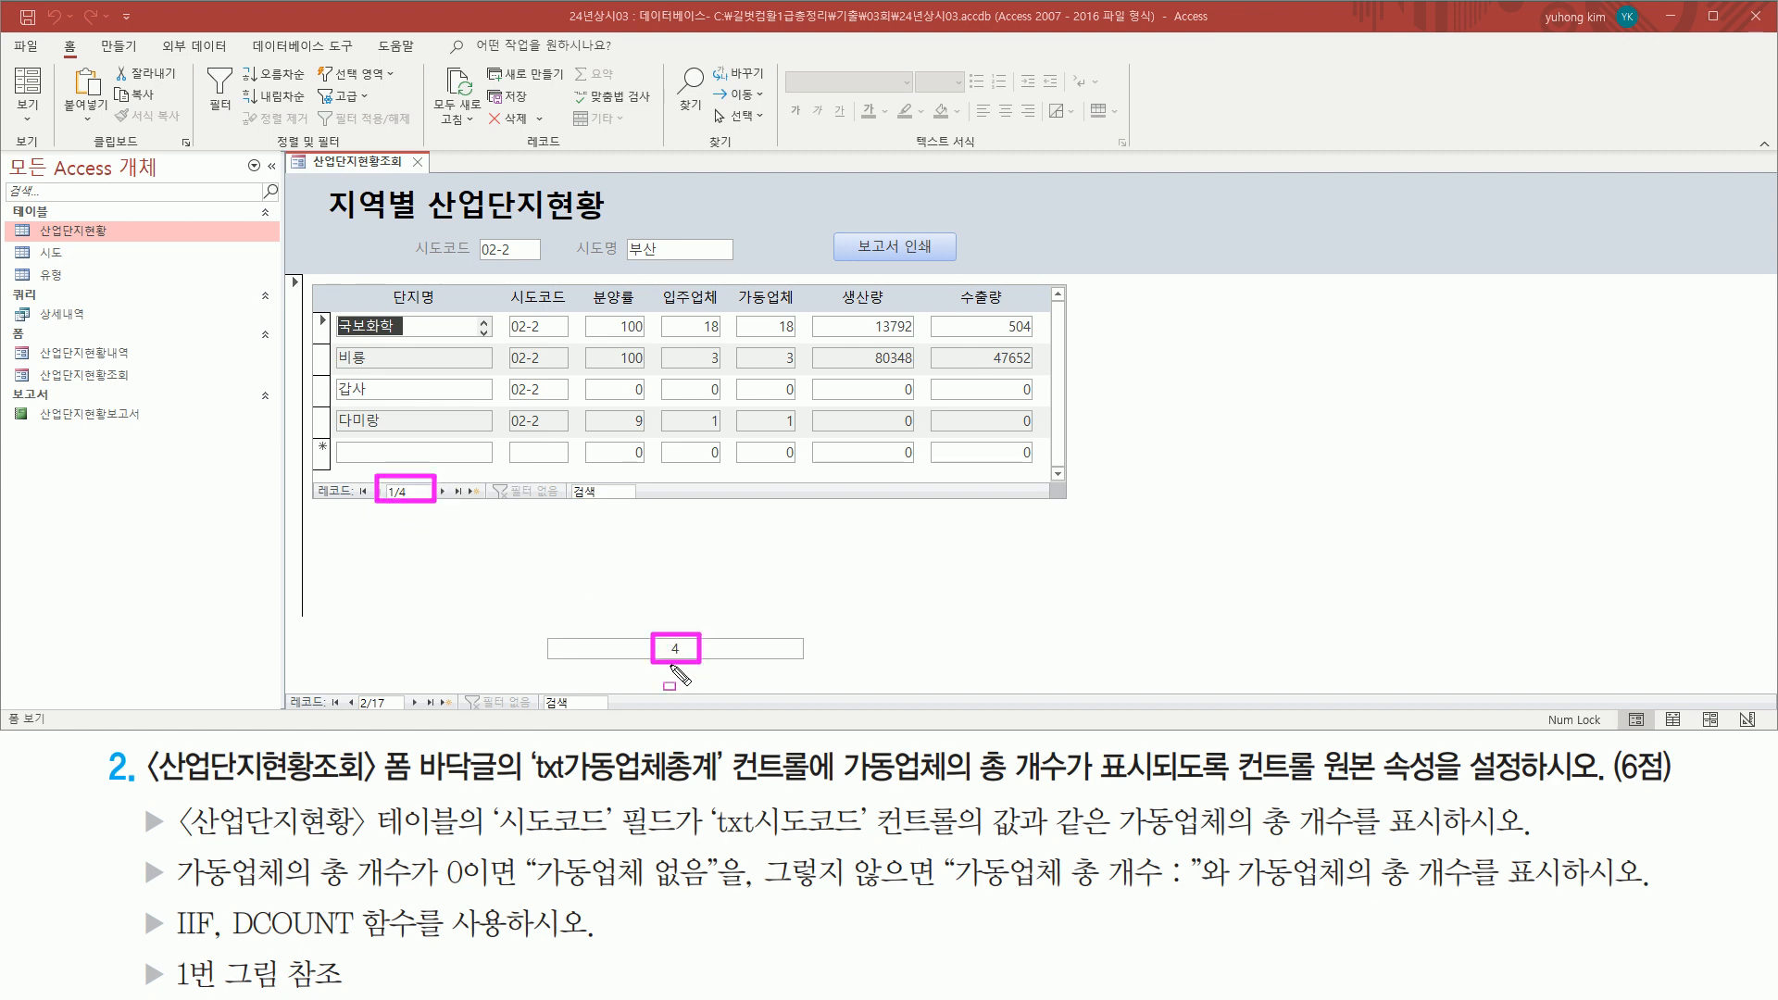
pyautogui.press('Escape')
# Step: Check the footer count against the subform rows for the 03-2 and 04-2 records
pyautogui.click(415, 703)
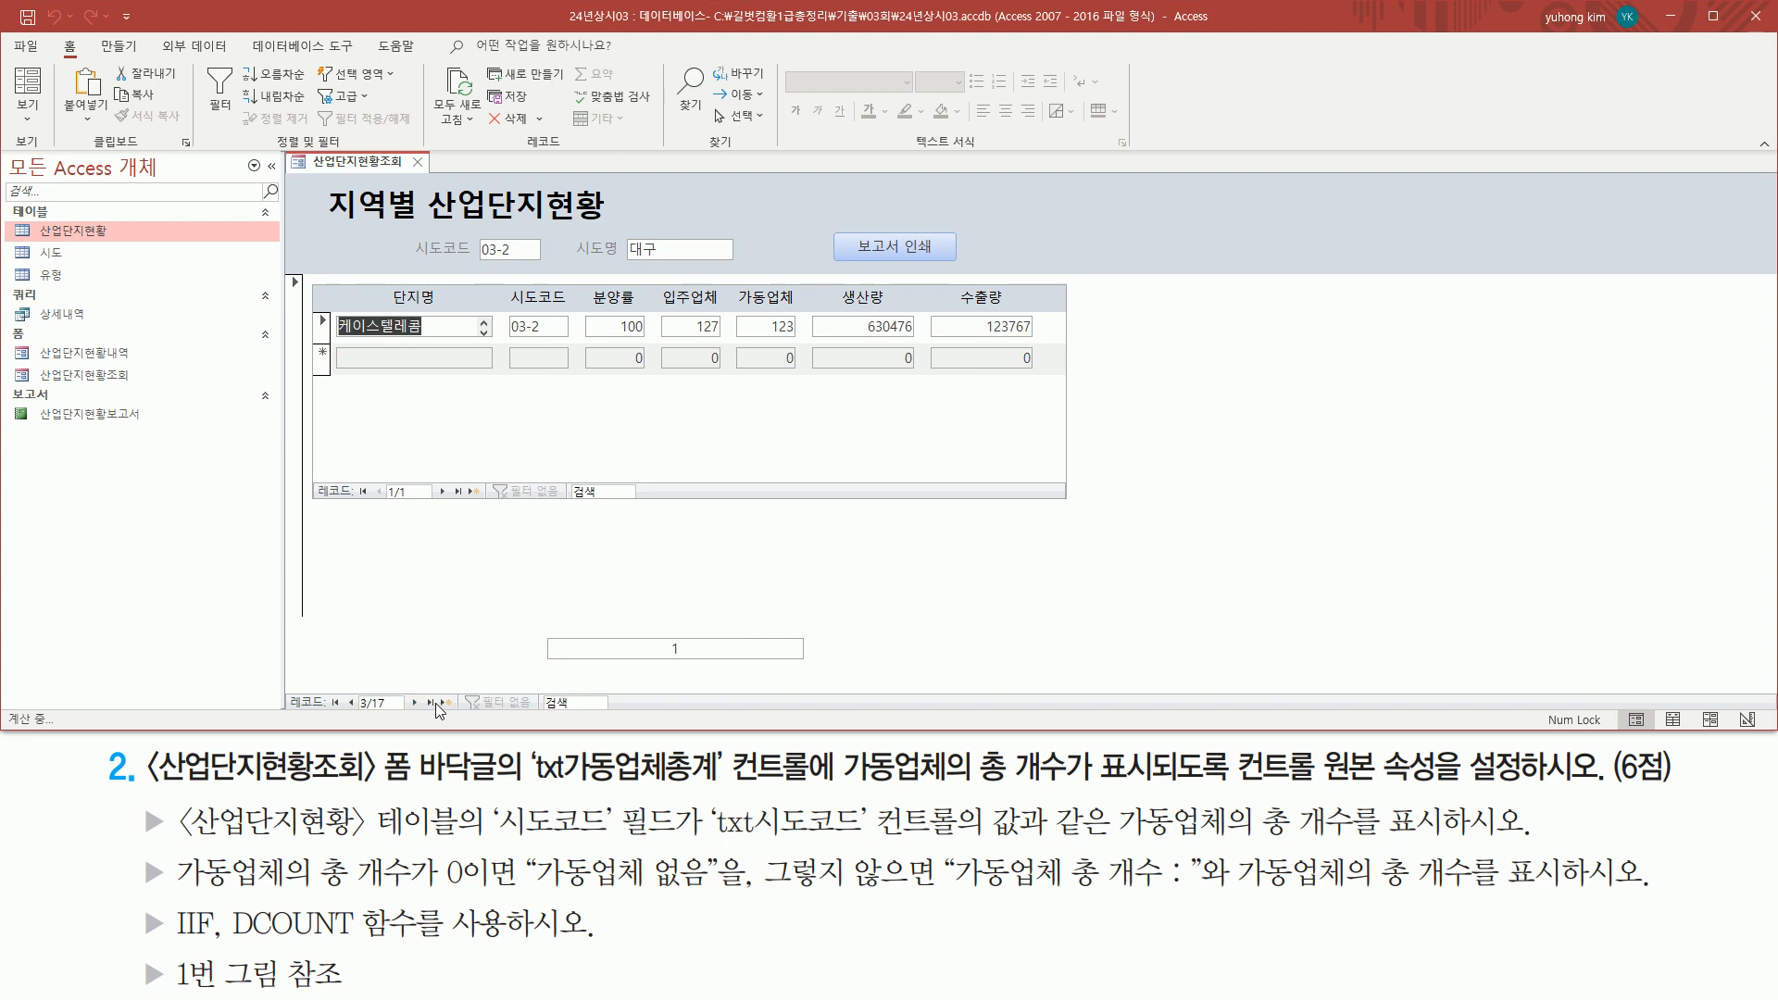
pyautogui.moveTo(326, 312)
pyautogui.mouseDown()
pyautogui.moveTo(1065, 366)
pyautogui.moveTo(1070, 343)
pyautogui.mouseUp()
pyautogui.moveTo(380, 503); pyautogui.dragTo(433, 503)
pyautogui.moveTo(660, 657); pyautogui.dragTo(701, 658)
pyautogui.press('Escape')
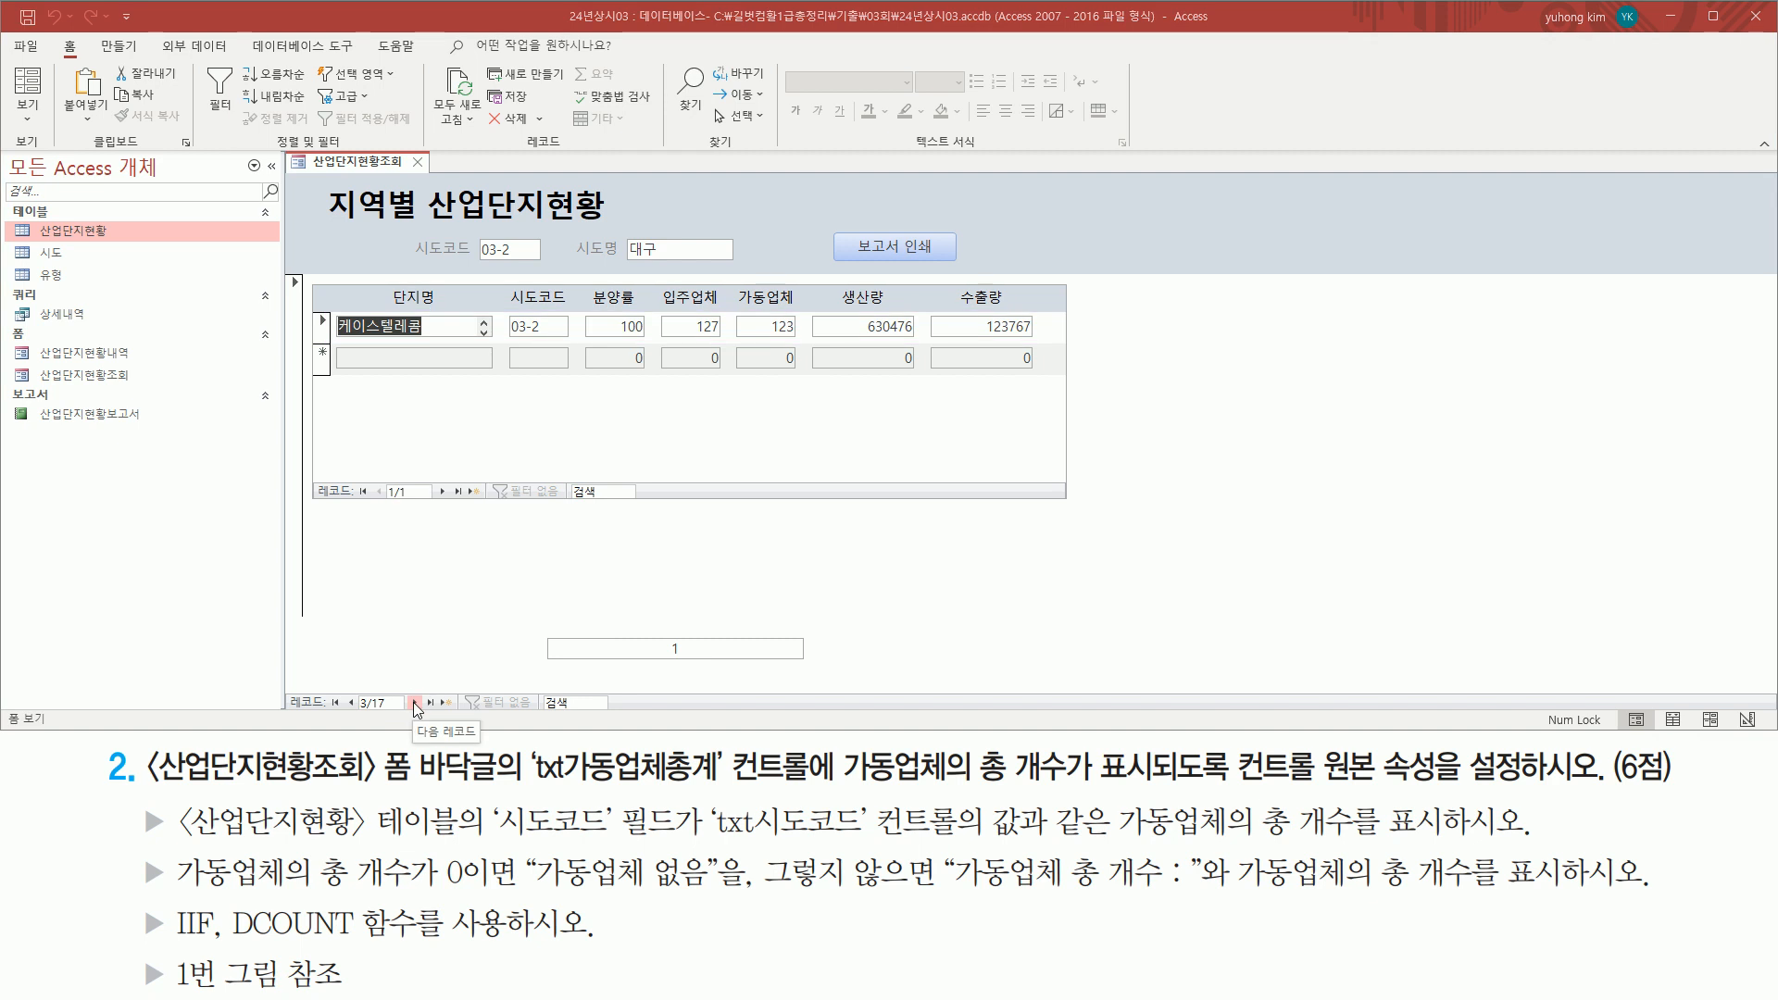
pyautogui.click(413, 702)
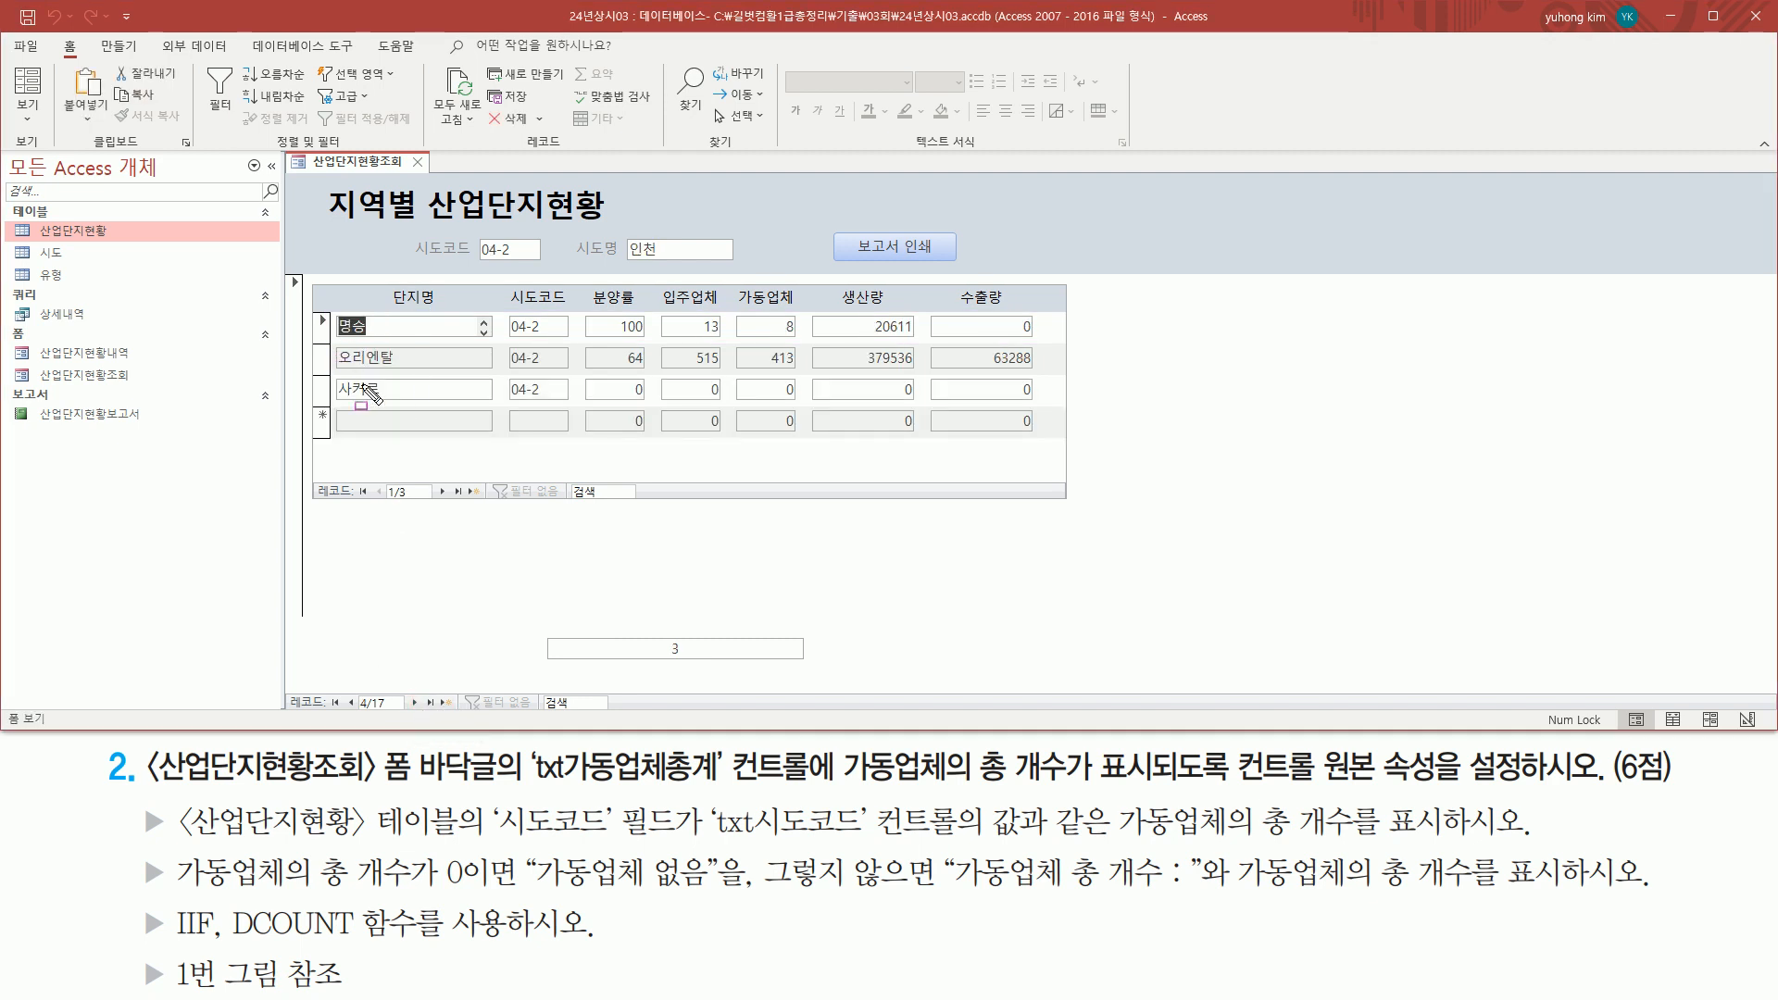
pyautogui.moveTo(326, 306)
pyautogui.mouseDown()
pyautogui.moveTo(866, 418)
pyautogui.moveTo(1048, 410)
pyautogui.mouseUp()
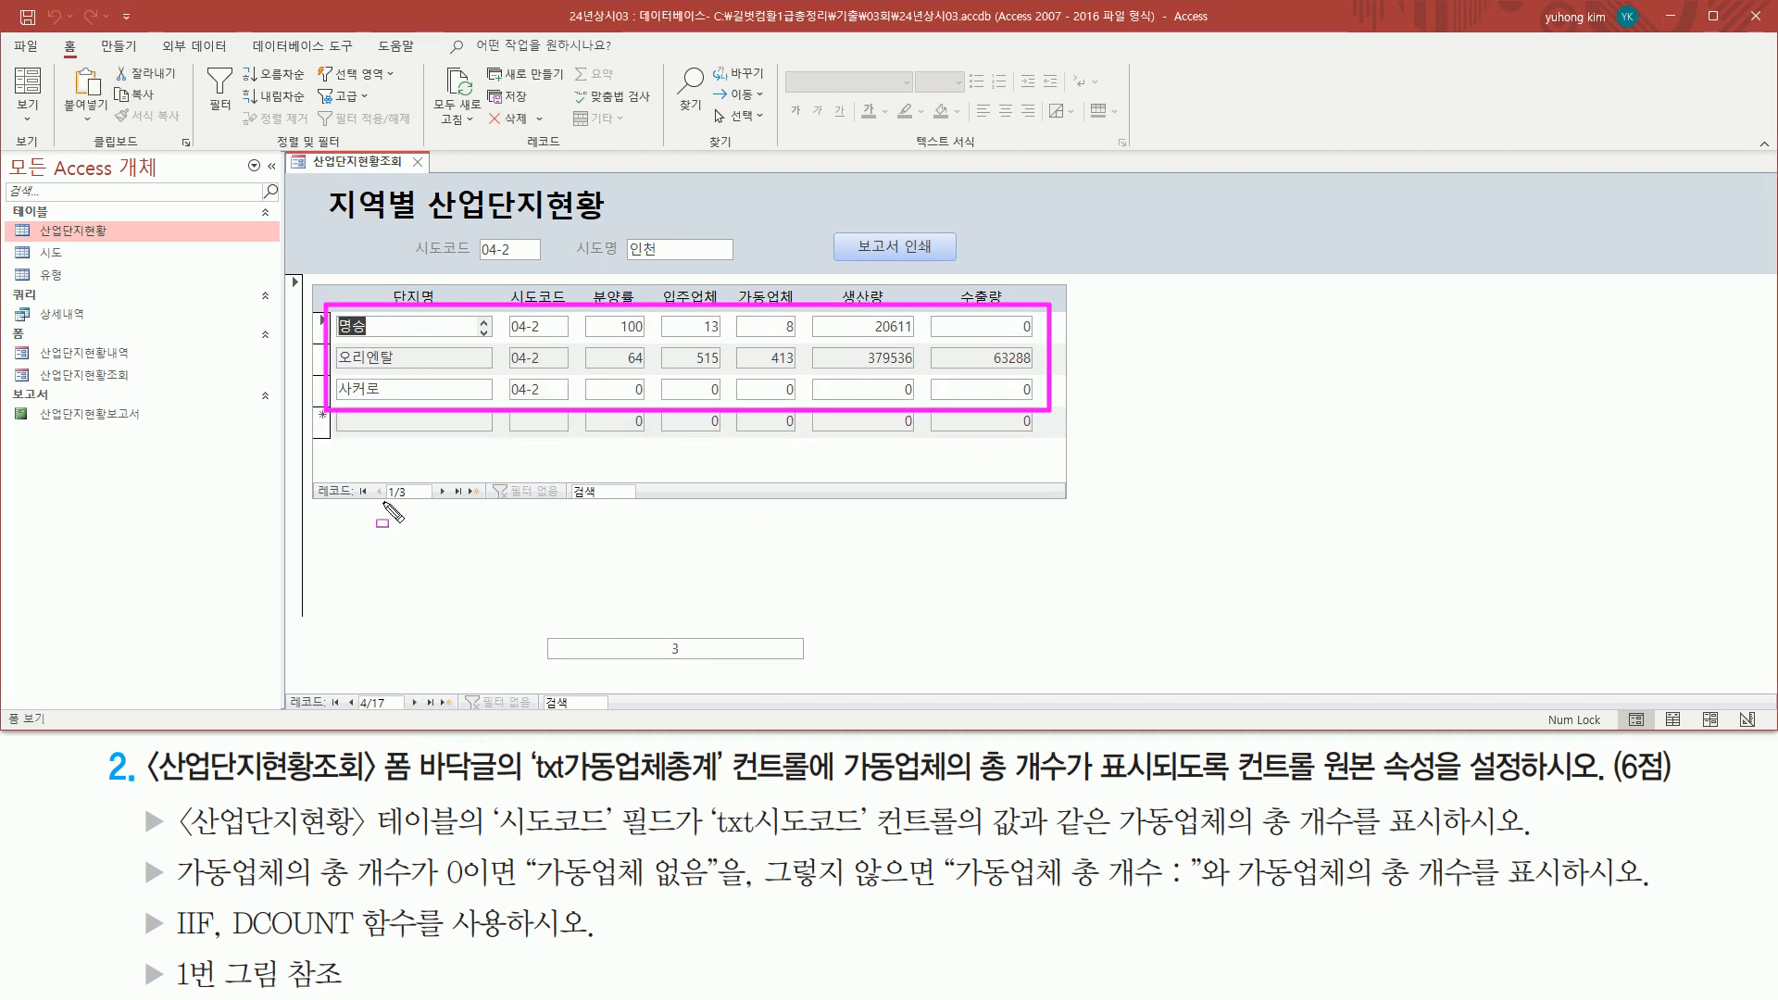
pyautogui.moveTo(365, 500); pyautogui.dragTo(449, 500)
pyautogui.moveTo(665, 638); pyautogui.dragTo(692, 661)
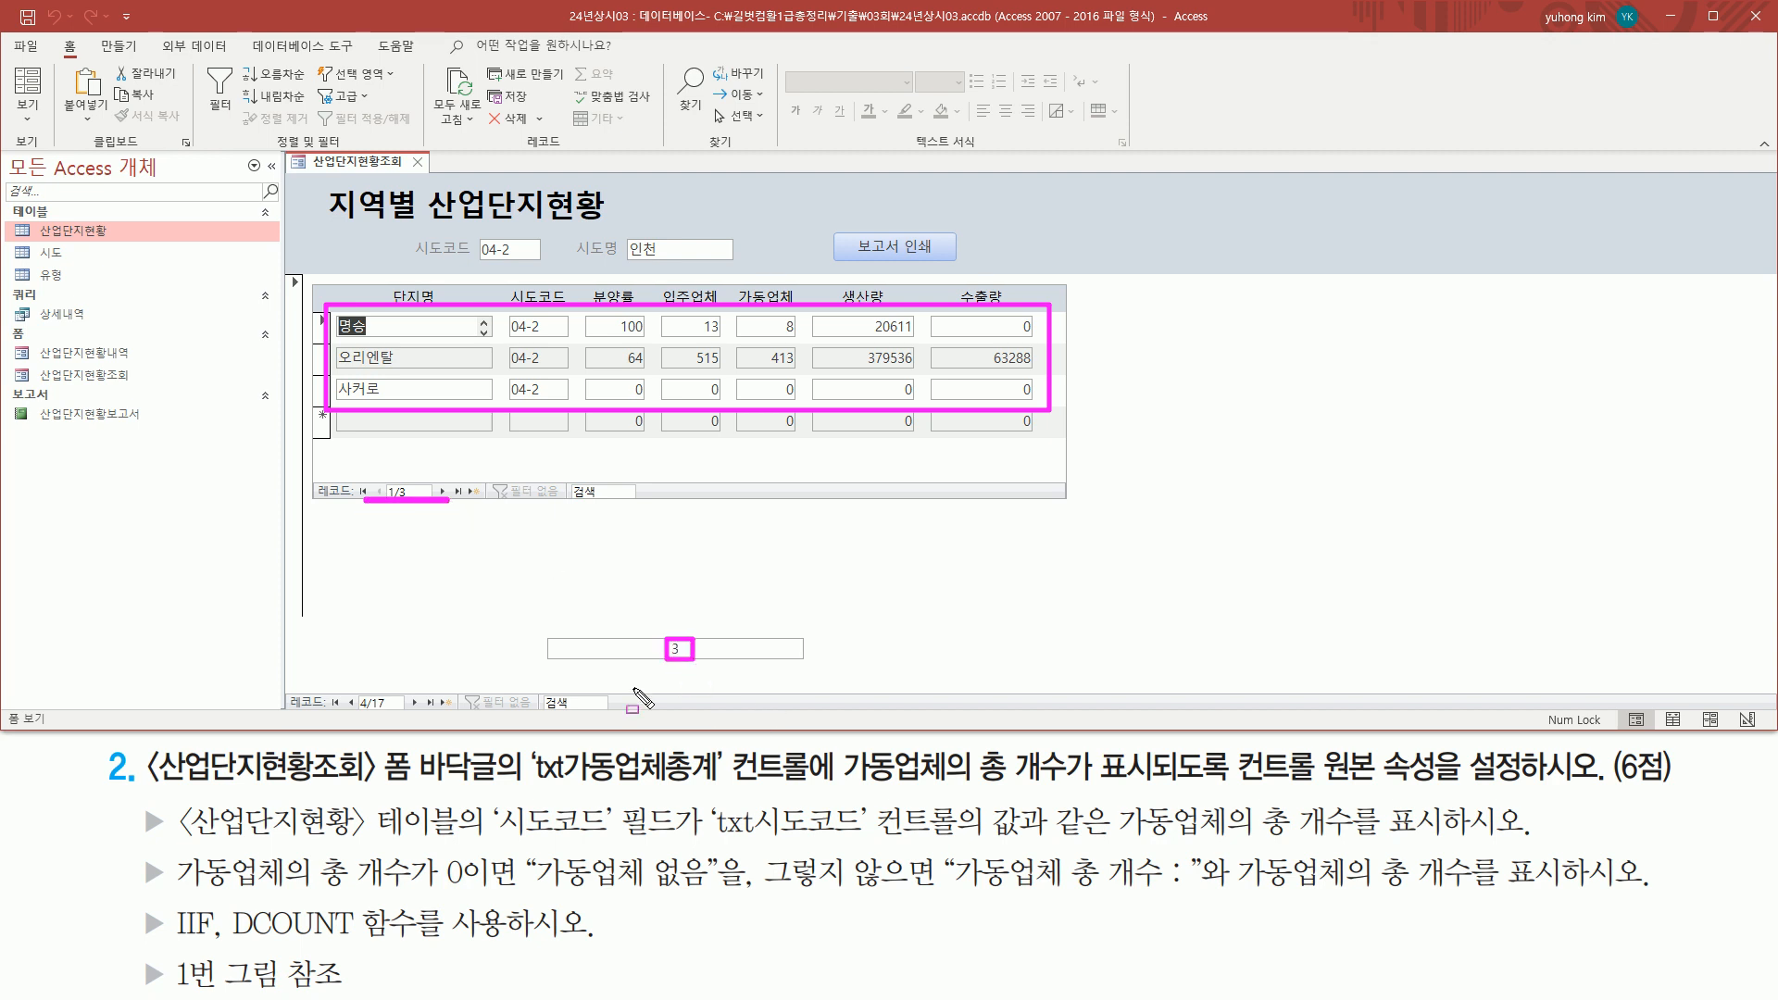
pyautogui.press('Escape')
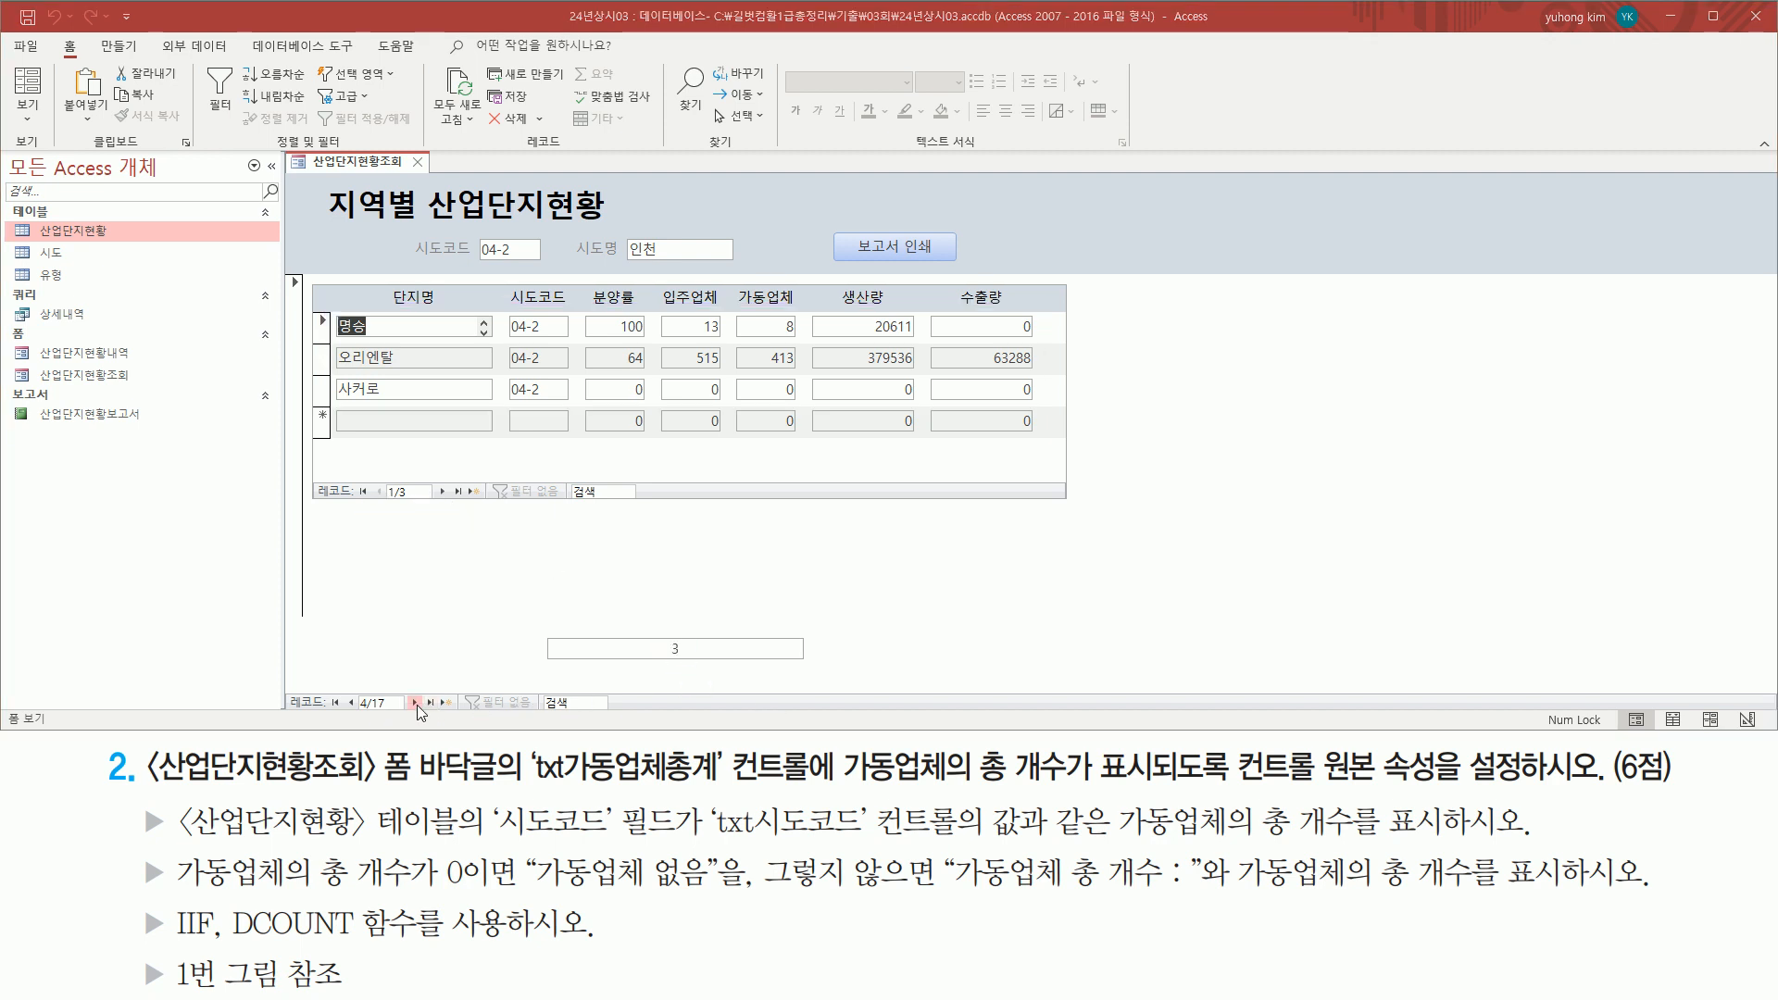
# Step: Check the footer count against the subform rows for the 05-2 and 06-2 records
pyautogui.click(414, 703)
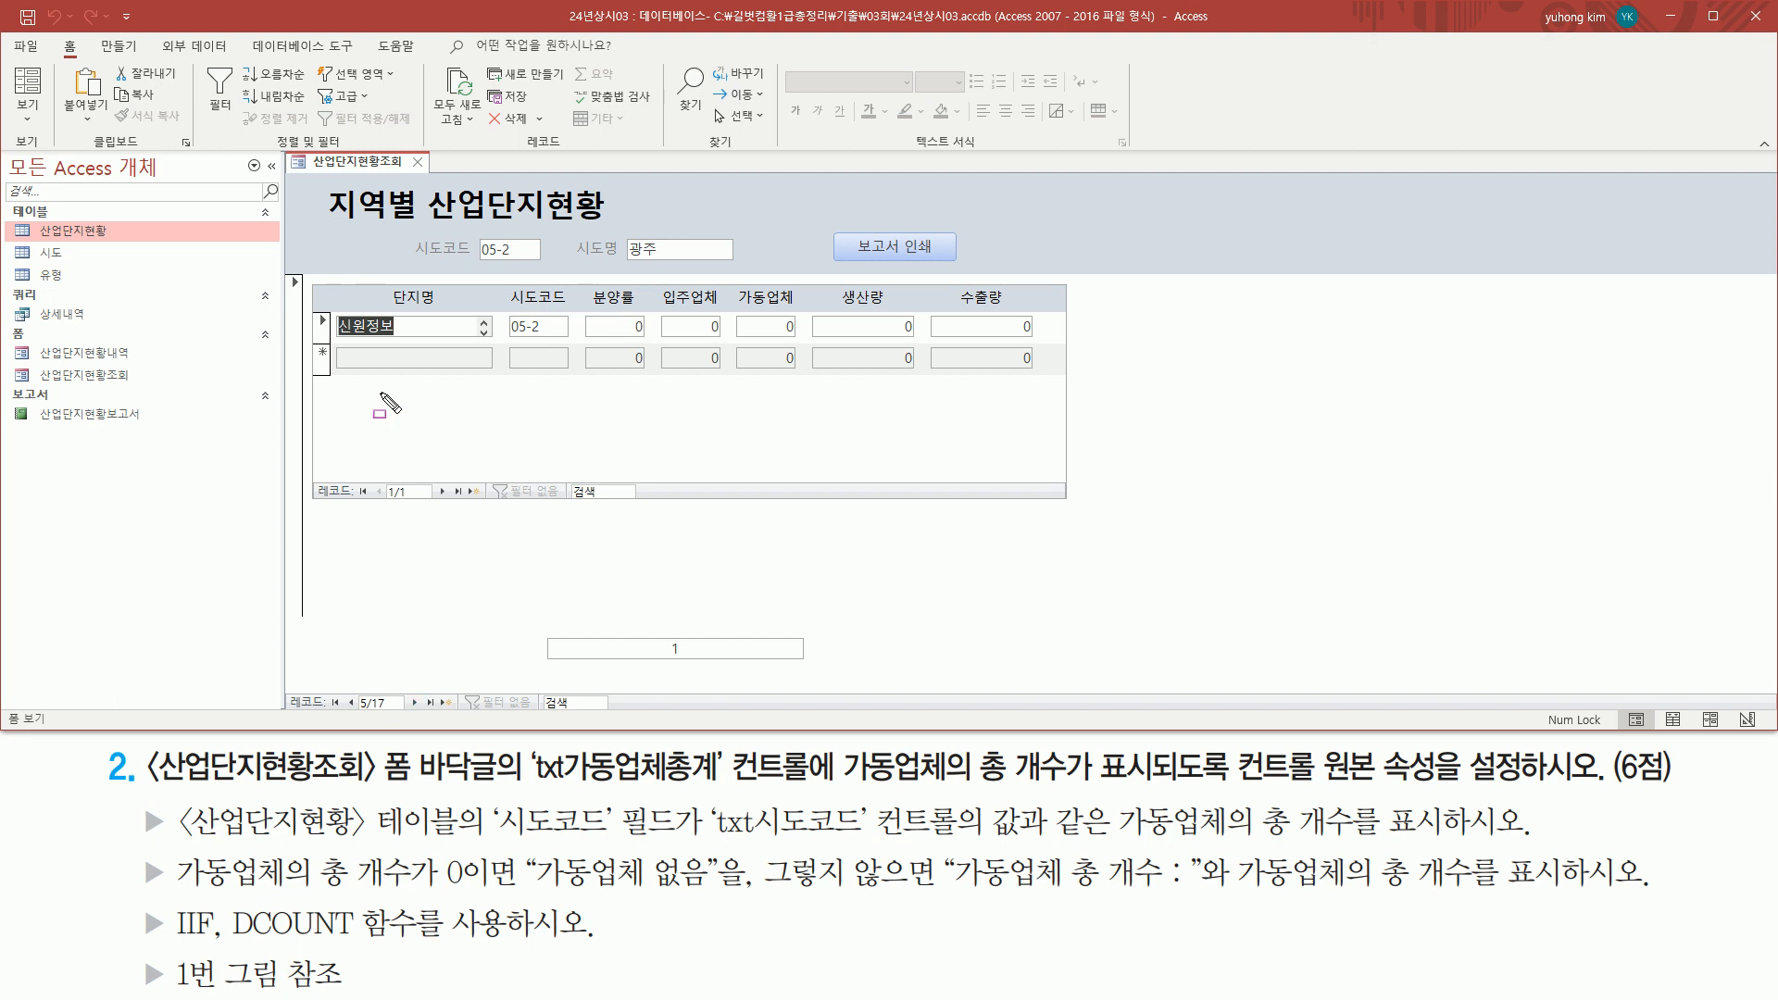
pyautogui.moveTo(317, 342); pyautogui.dragTo(457, 341)
pyautogui.moveTo(371, 501); pyautogui.dragTo(449, 501)
pyautogui.moveTo(652, 663); pyautogui.dragTo(718, 663)
pyautogui.press('Escape')
pyautogui.click(416, 703)
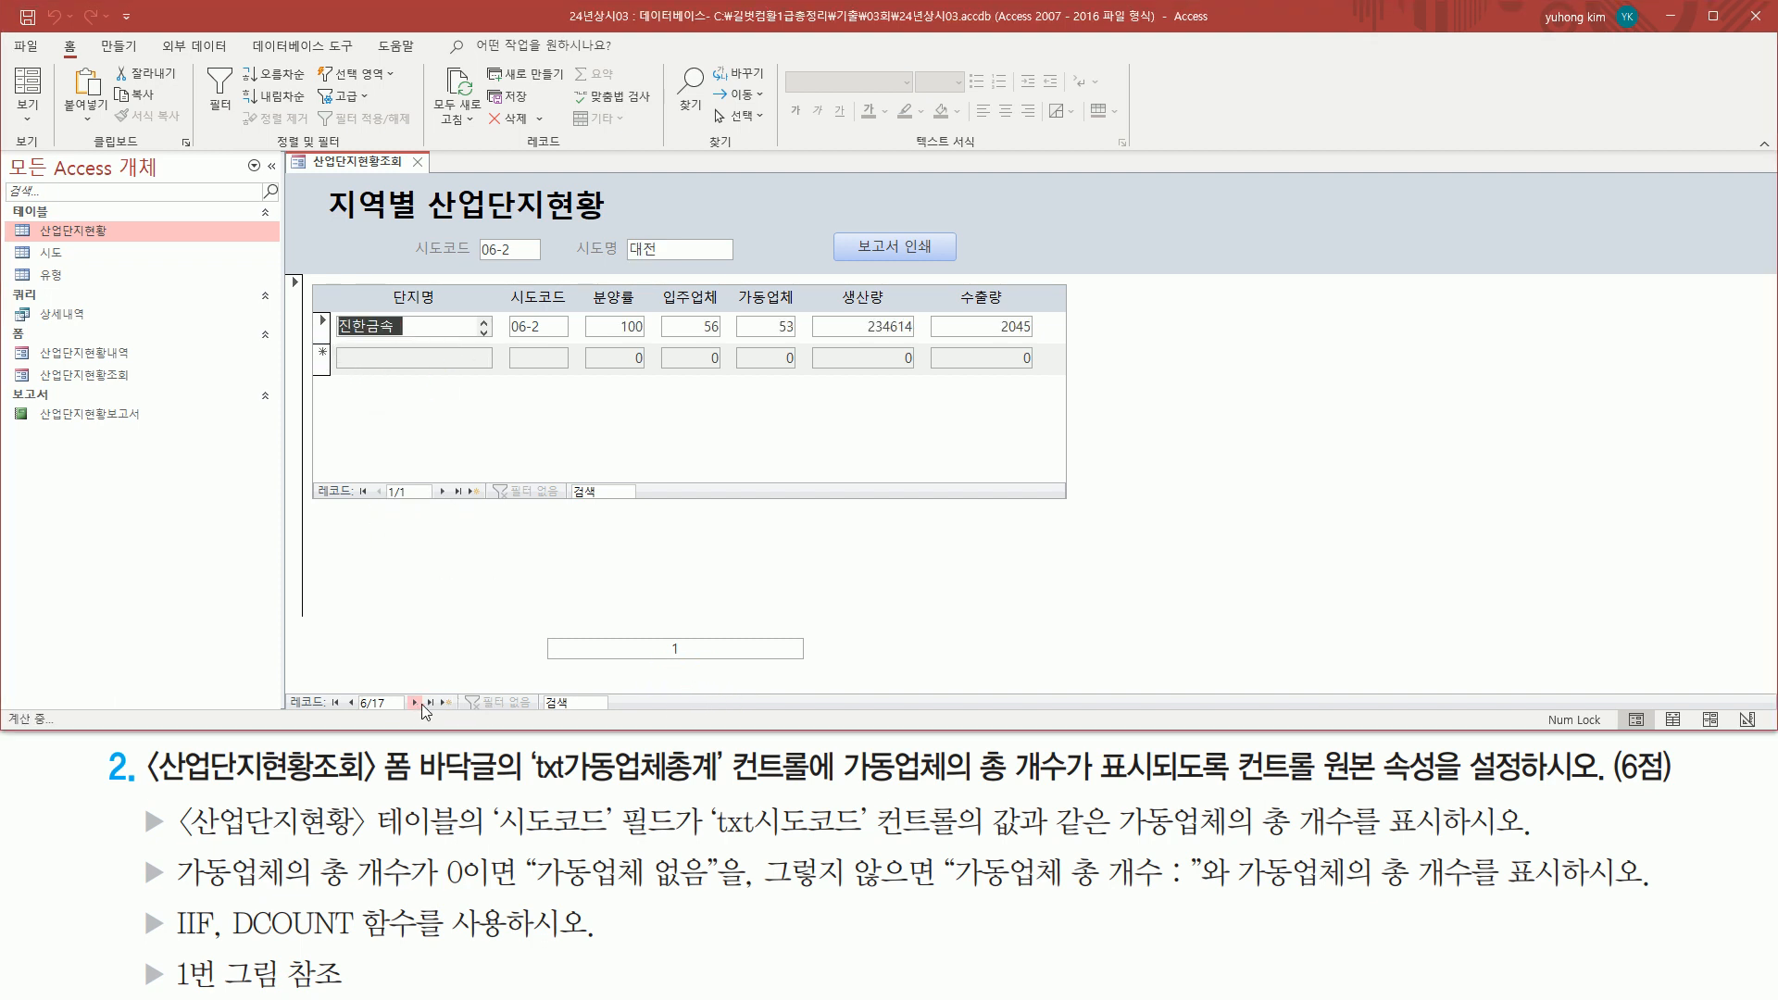
pyautogui.moveTo(326, 338); pyautogui.dragTo(524, 339)
pyautogui.moveTo(375, 505); pyautogui.dragTo(434, 504)
pyautogui.click(656, 658)
pyautogui.press('Escape')
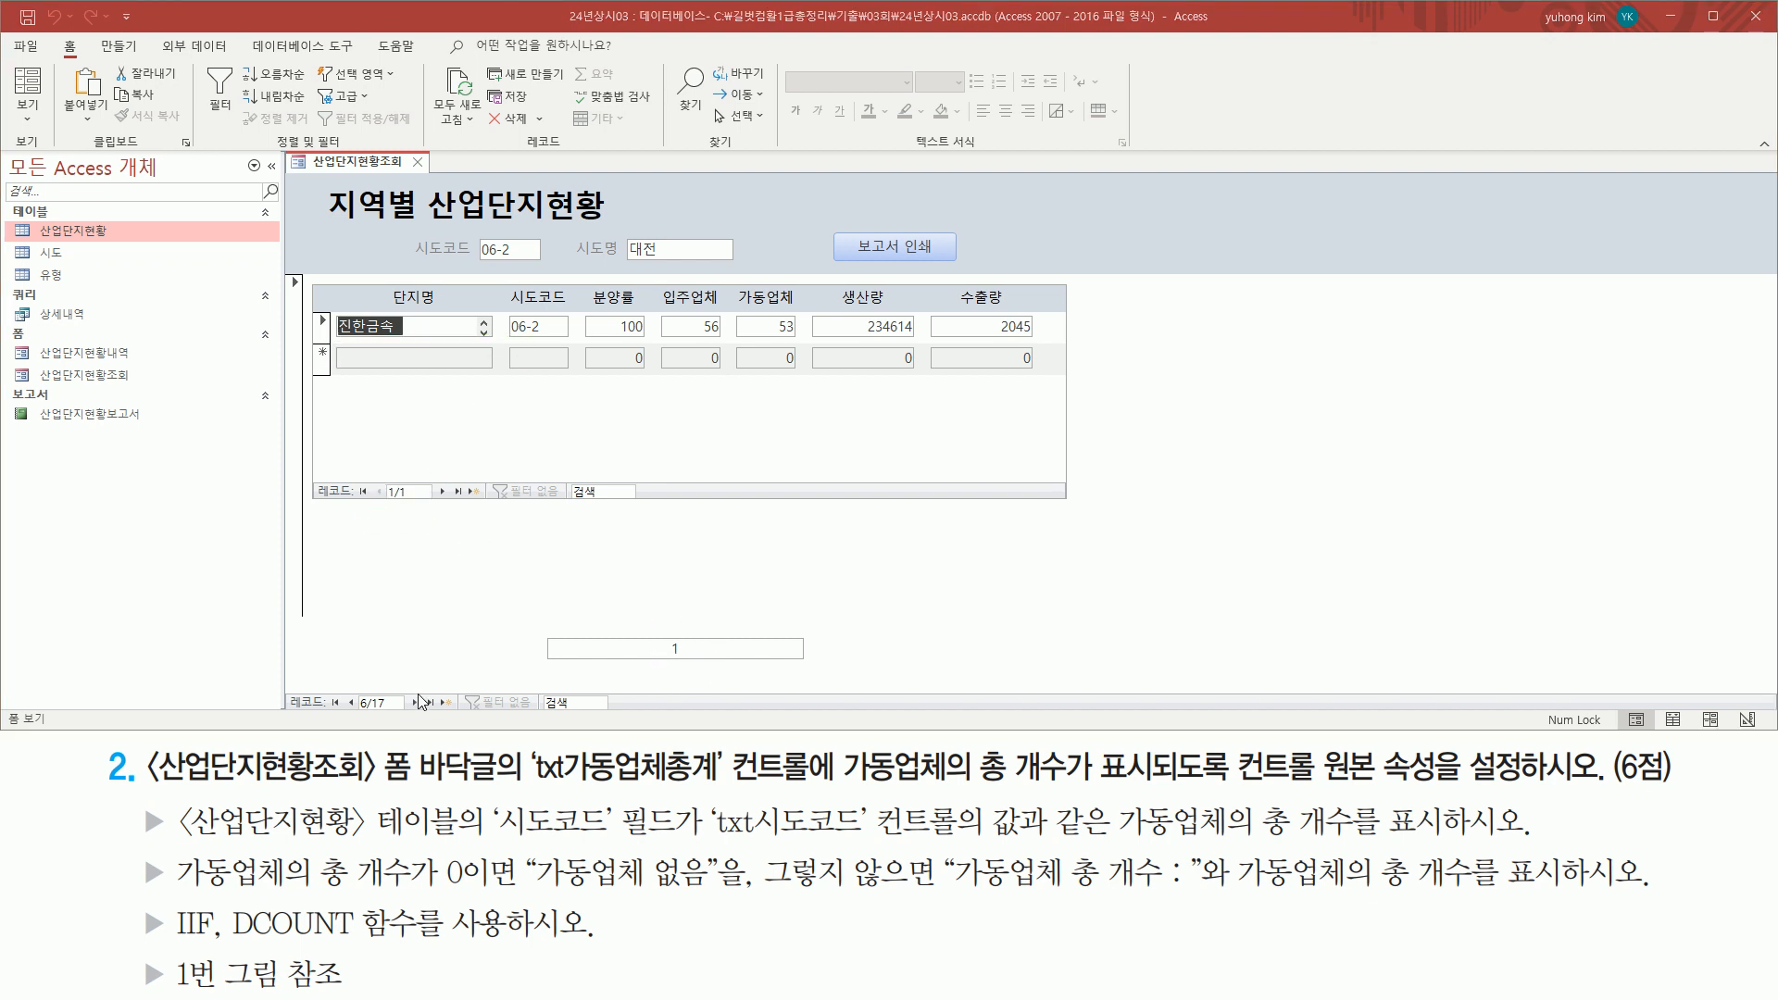
# Step: Go to the 07-2 record and examine its subform and the footer count
pyautogui.click(416, 703)
pyautogui.hotkey('ctrl', '2')
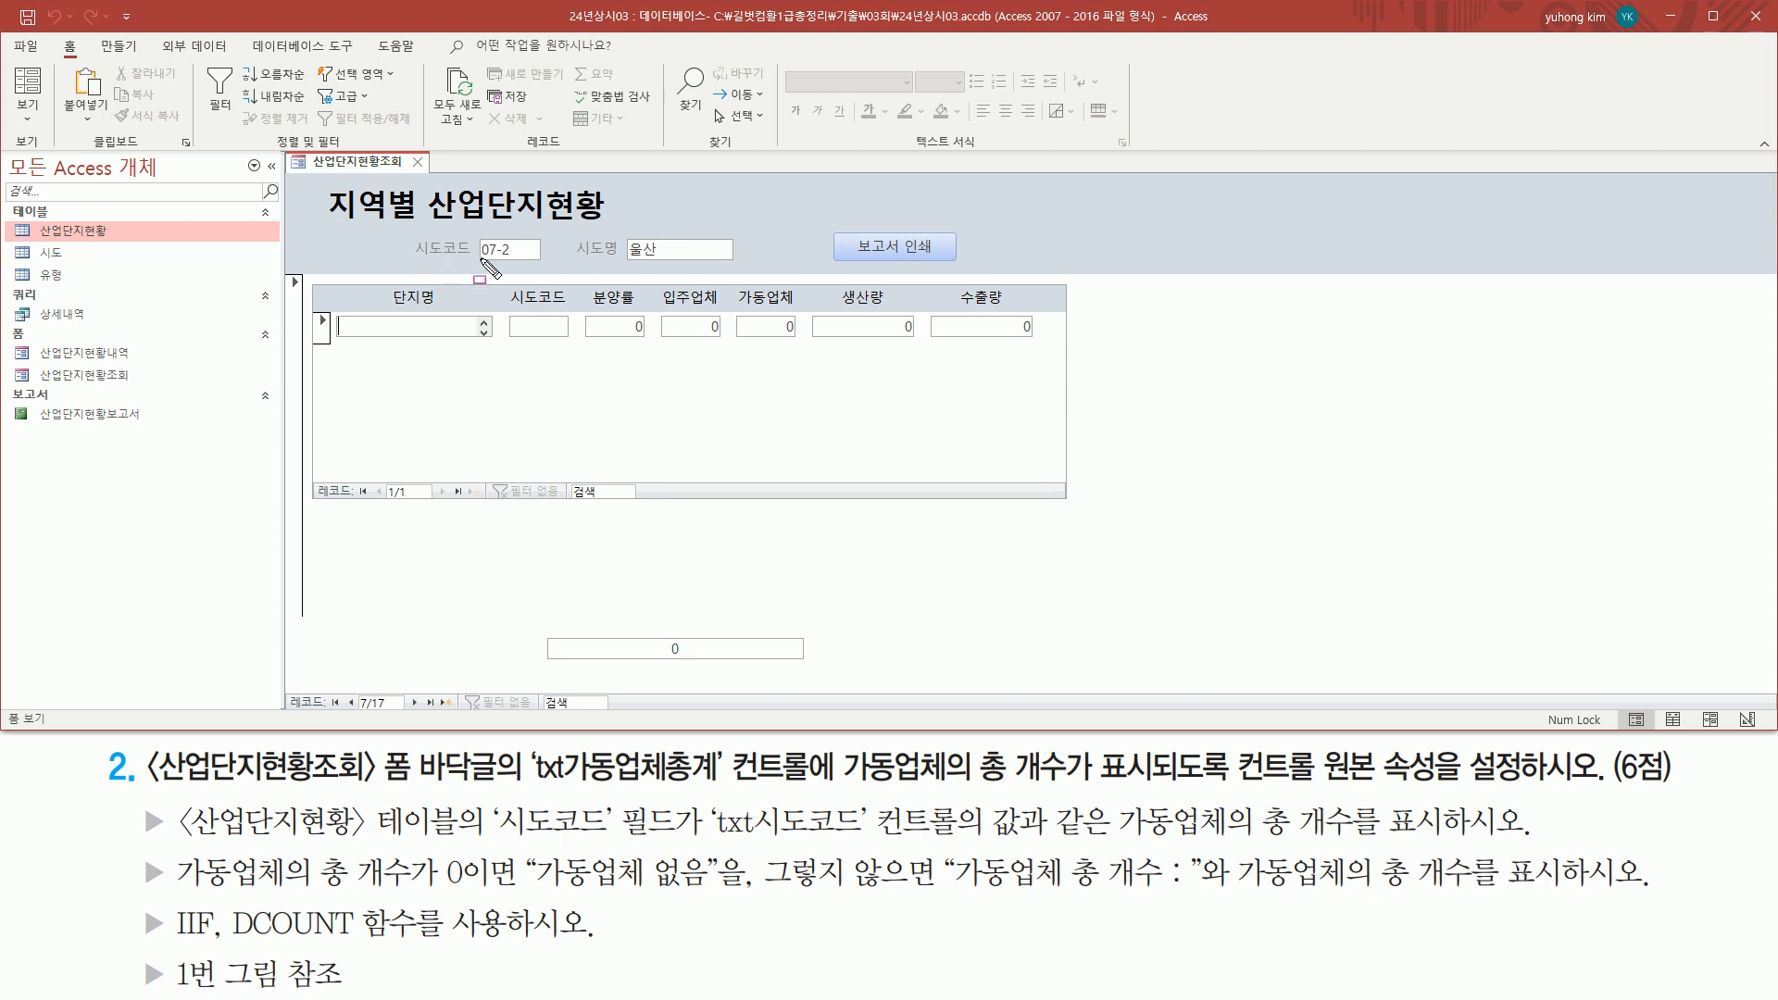
pyautogui.moveTo(481, 259); pyautogui.dragTo(519, 260)
pyautogui.moveTo(335, 339)
pyautogui.mouseDown()
pyautogui.moveTo(1053, 339)
pyautogui.moveTo(1047, 304)
pyautogui.mouseUp()
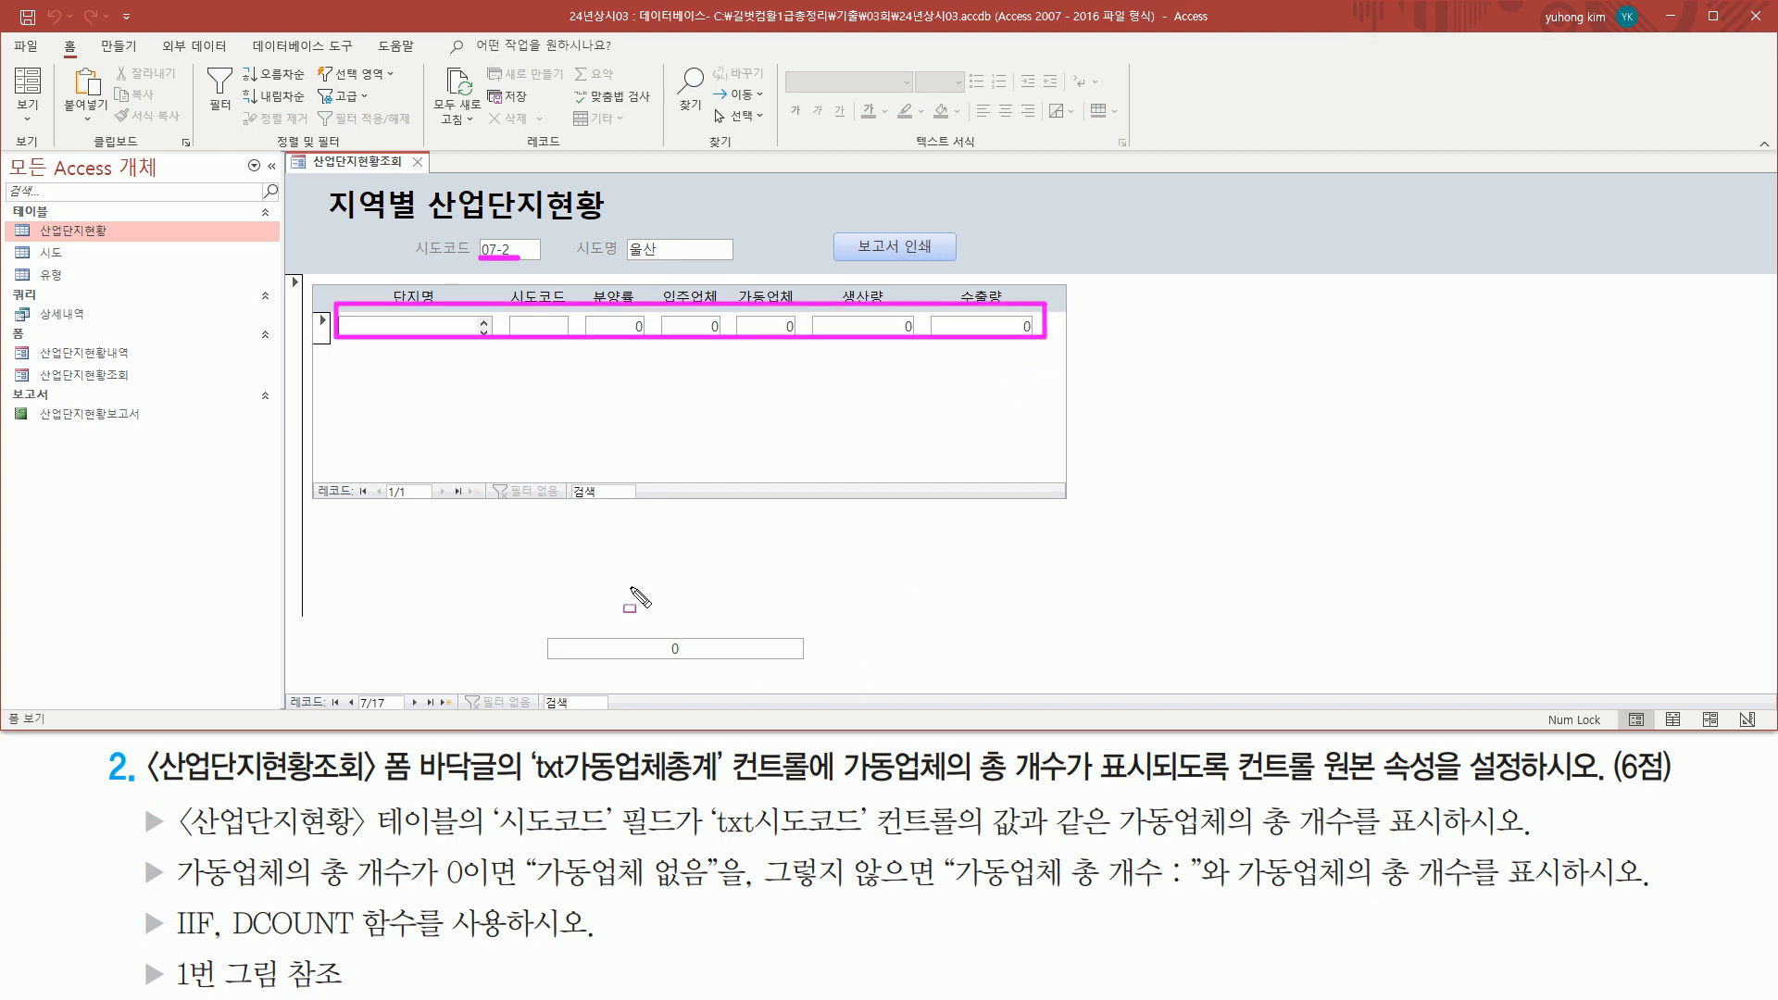
pyautogui.moveTo(636, 634); pyautogui.dragTo(721, 668)
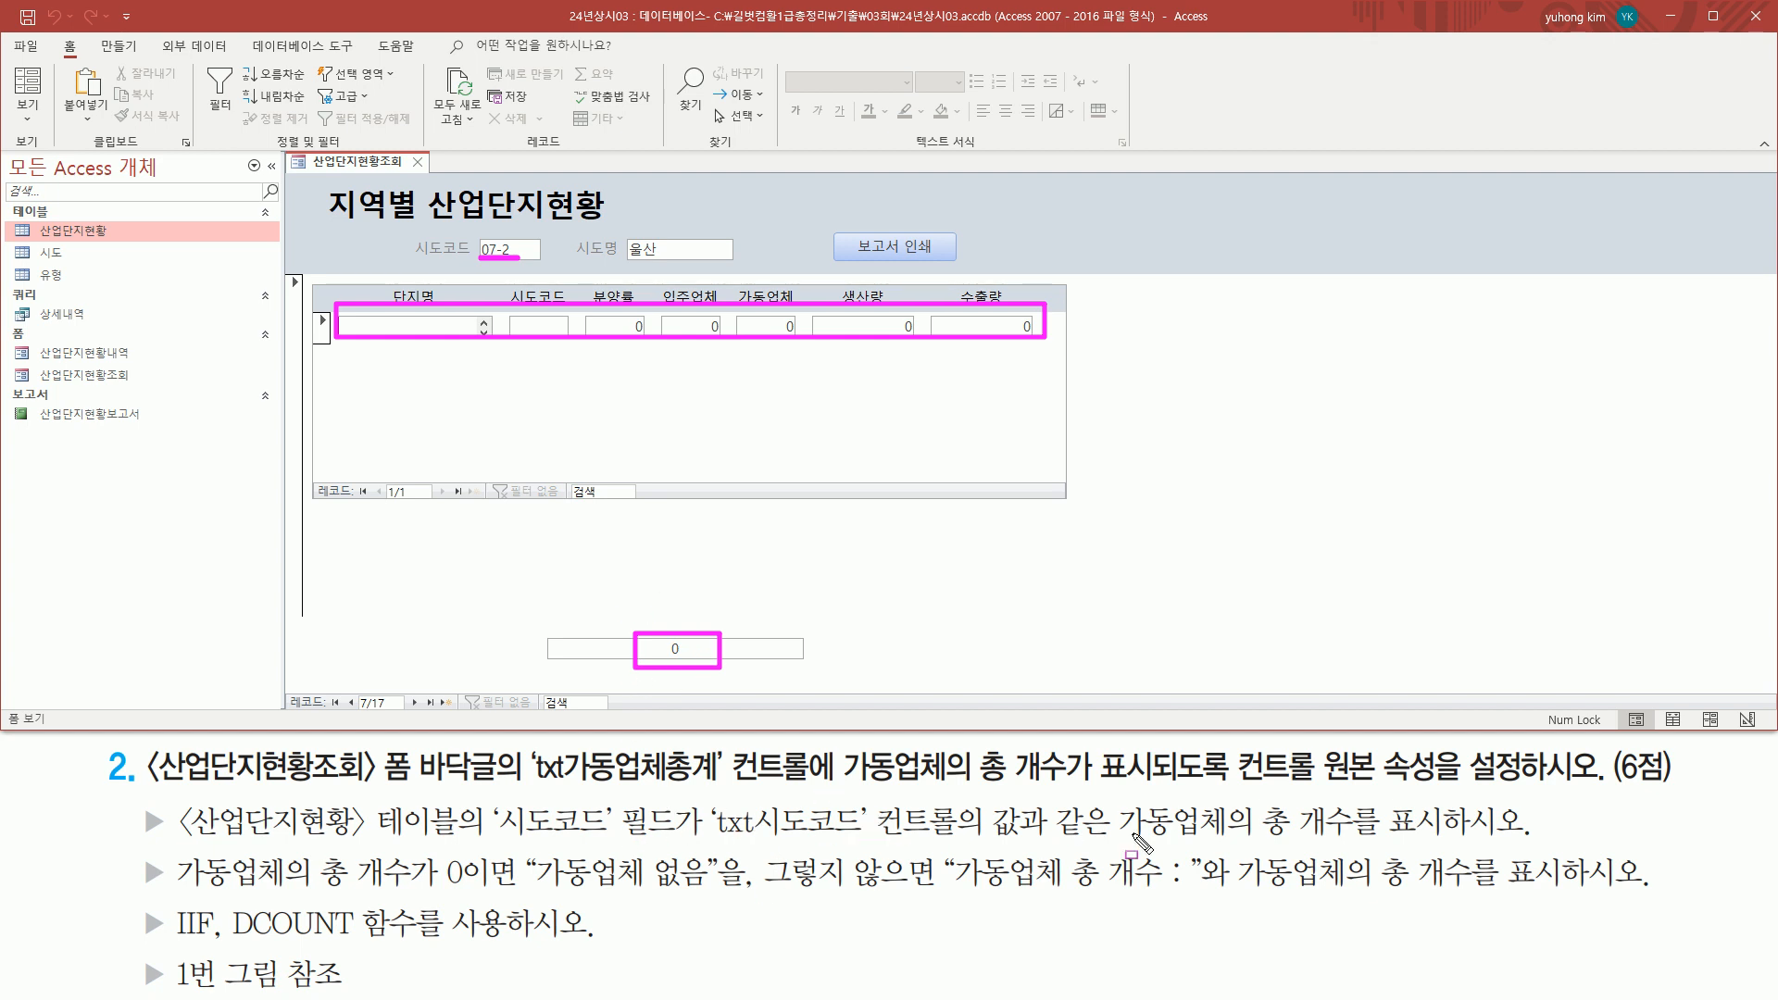
# Step: Read the task's condition on which text to display when the total of 가동업체 is 0 and otherwise
pyautogui.moveTo(132, 852)
pyautogui.mouseDown()
pyautogui.moveTo(170, 893)
pyautogui.moveTo(308, 894)
pyautogui.mouseUp()
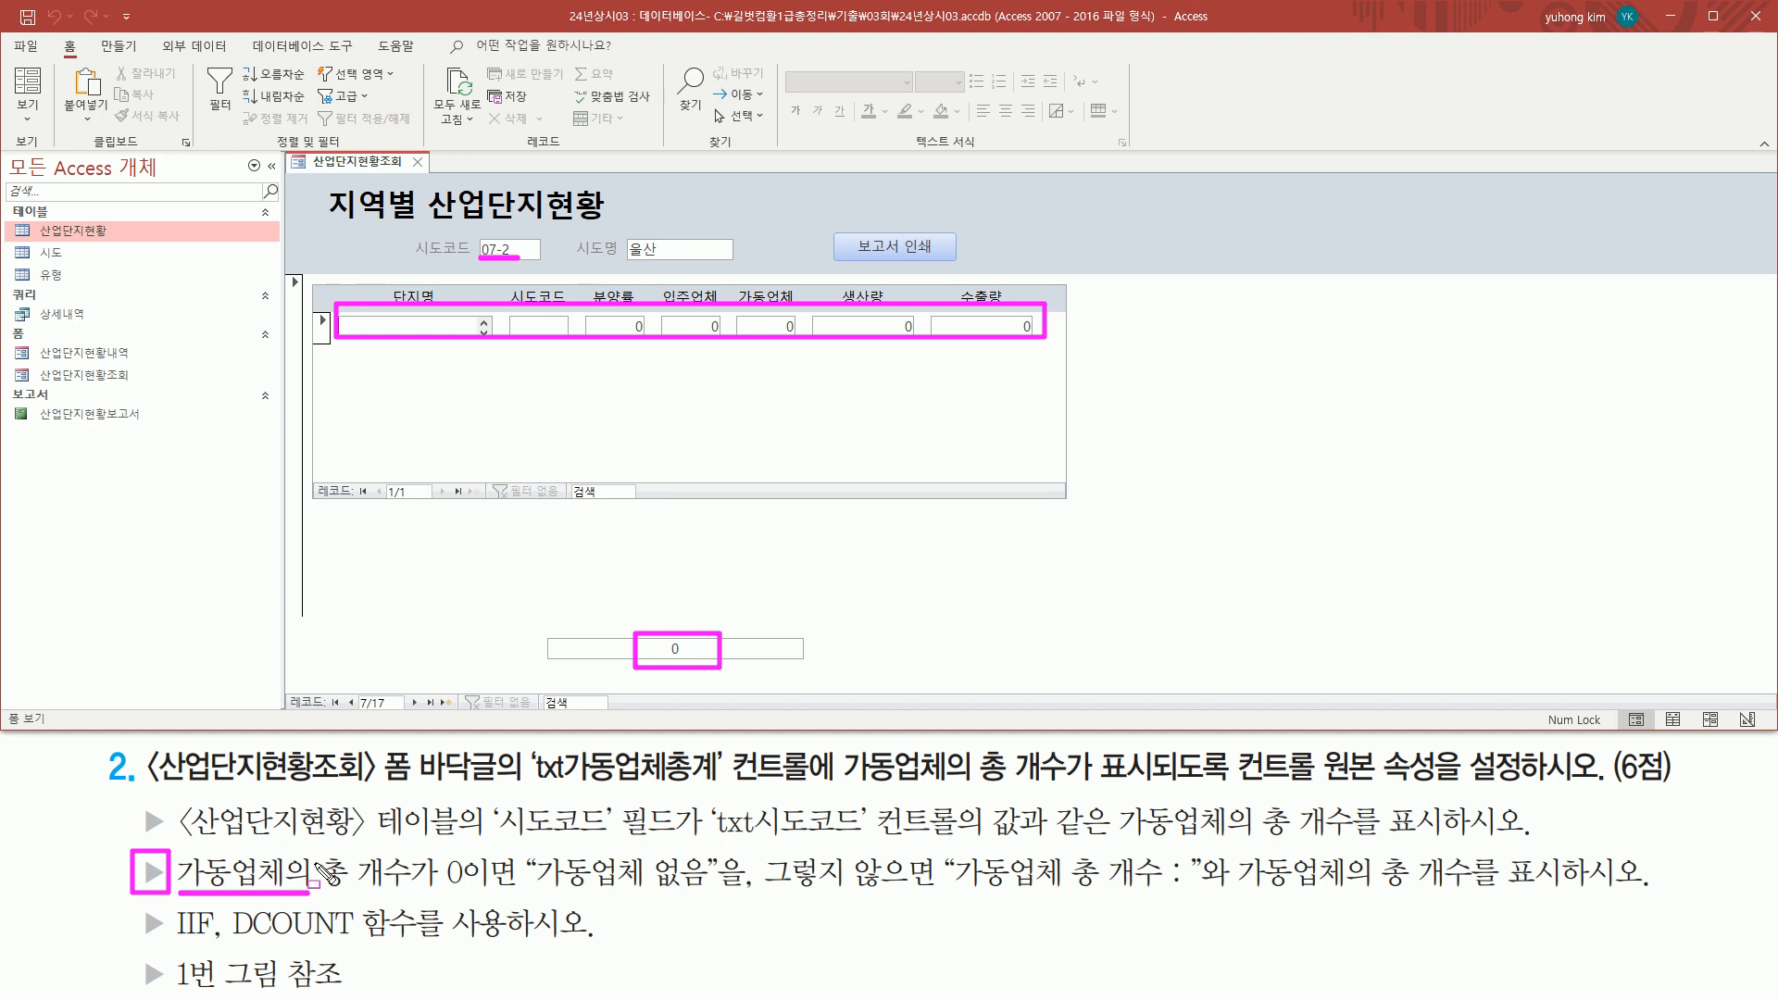
pyautogui.moveTo(313, 847); pyautogui.dragTo(525, 894)
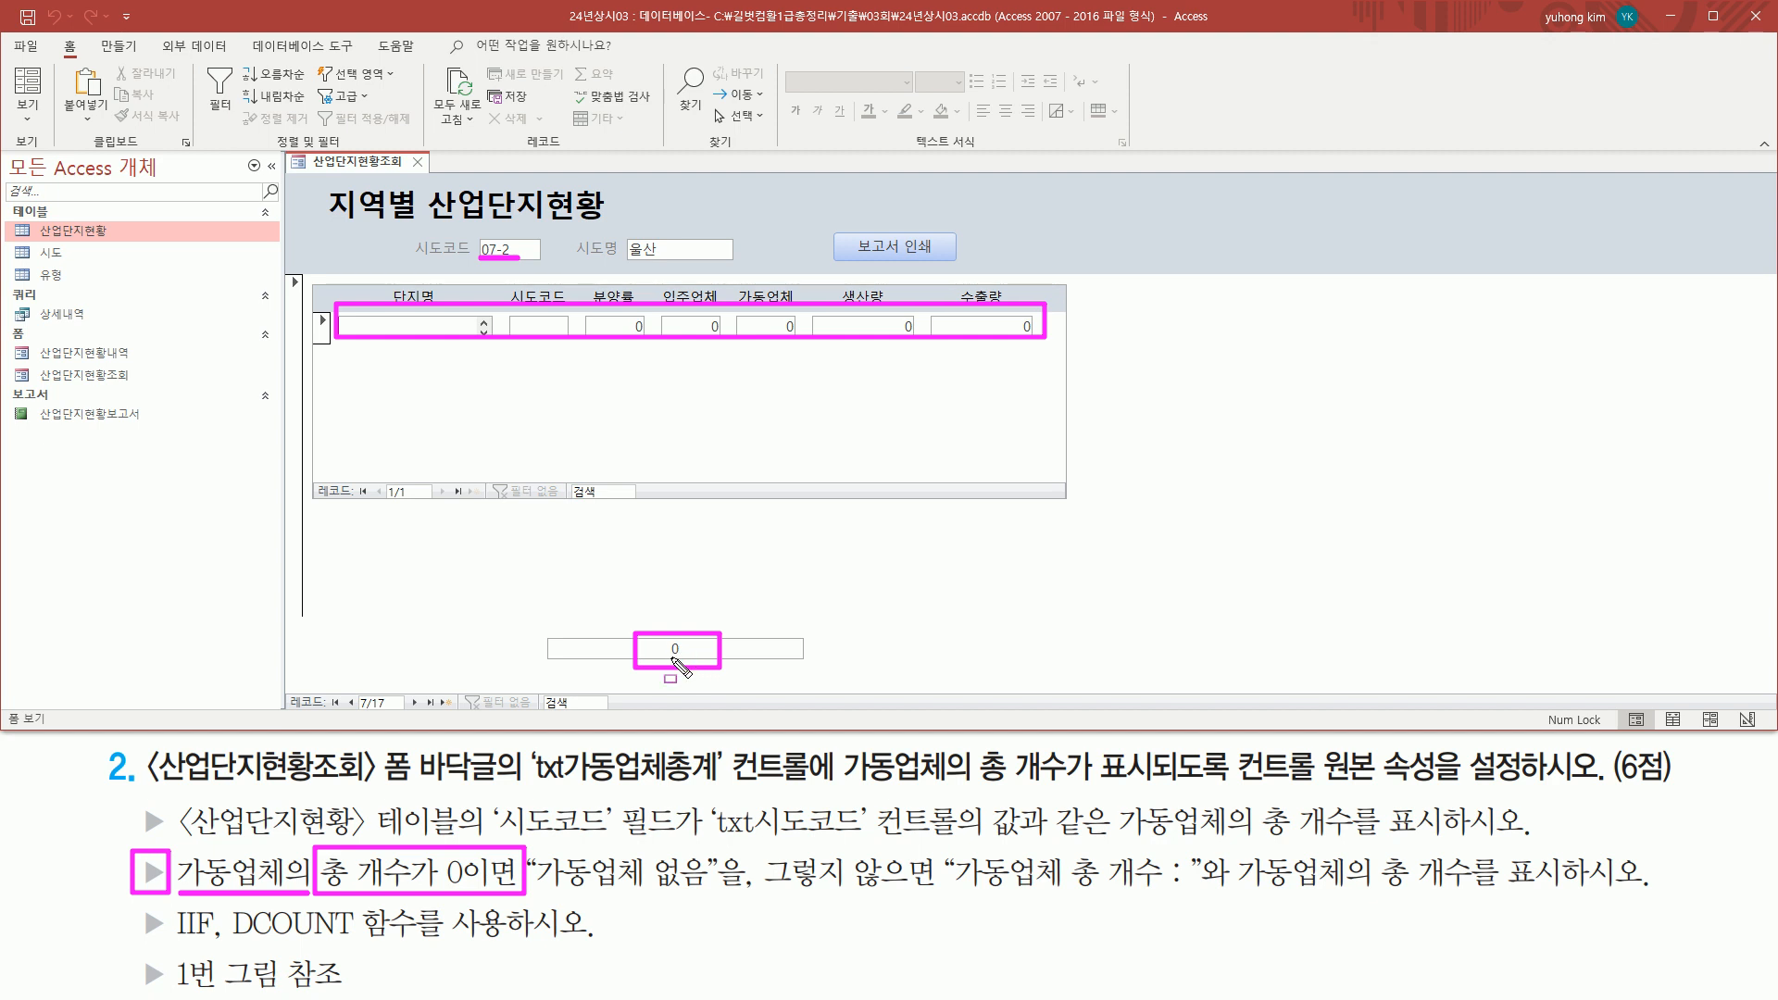
pyautogui.moveTo(534, 889); pyautogui.dragTo(709, 889)
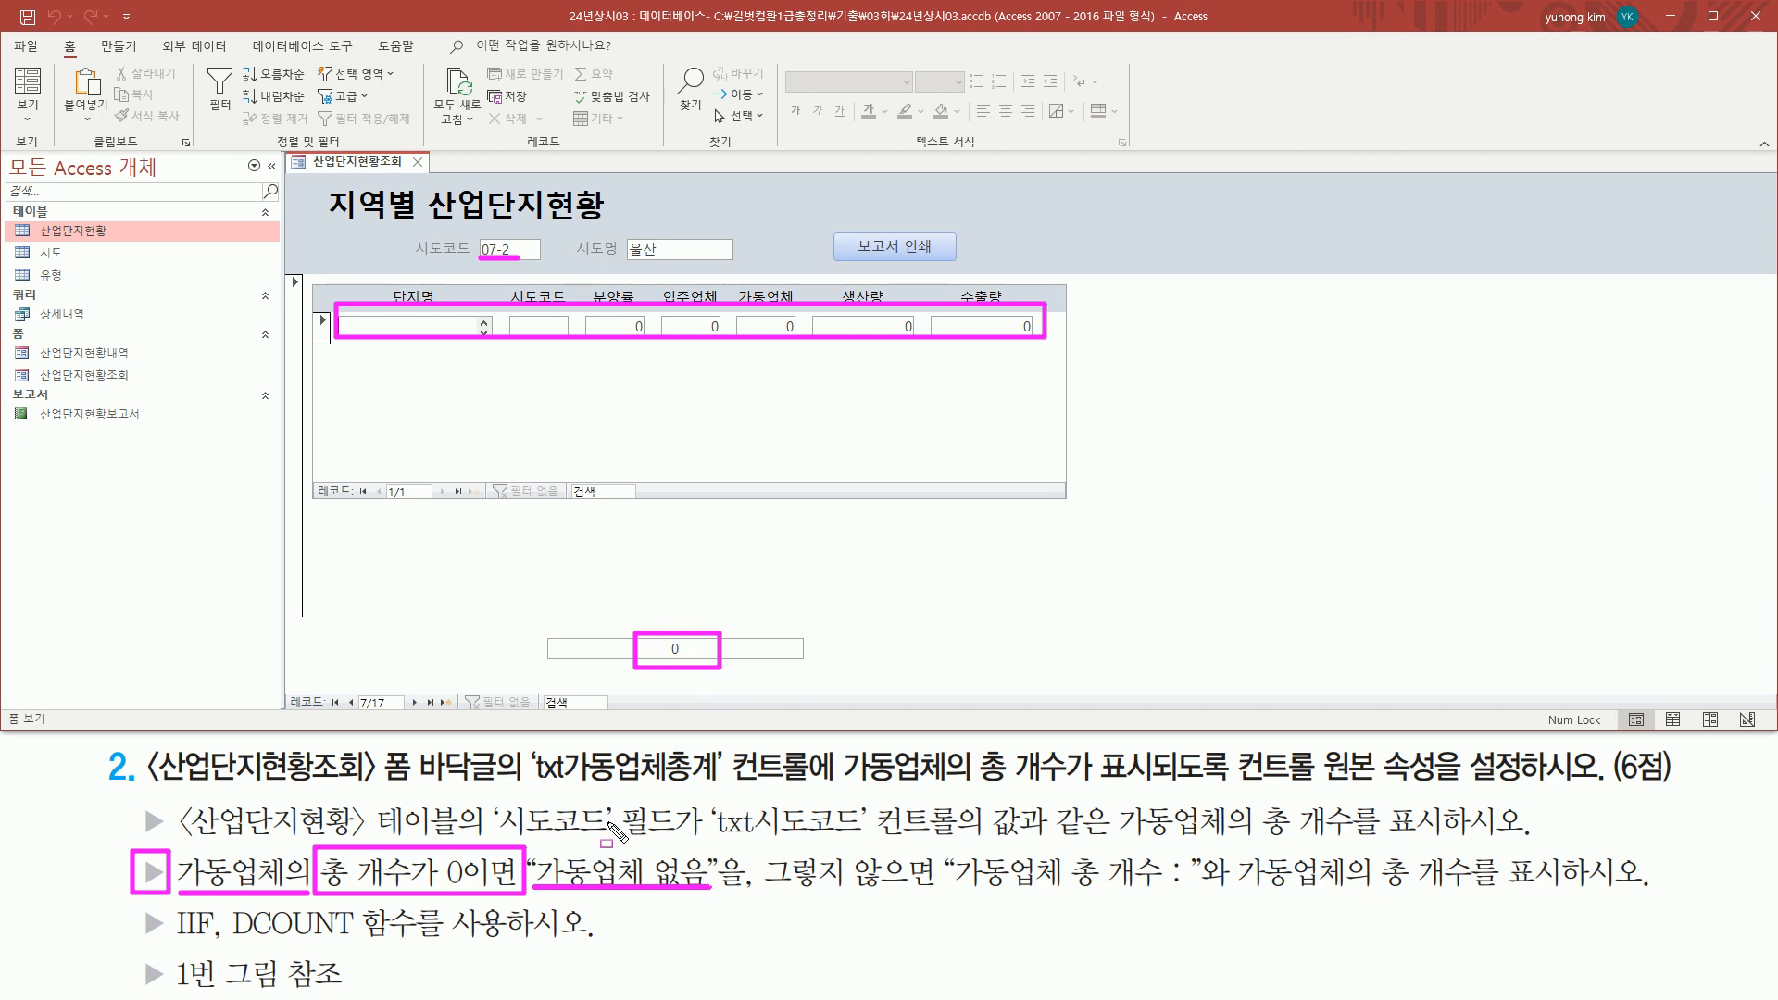
pyautogui.moveTo(763, 888); pyautogui.dragTo(1482, 893)
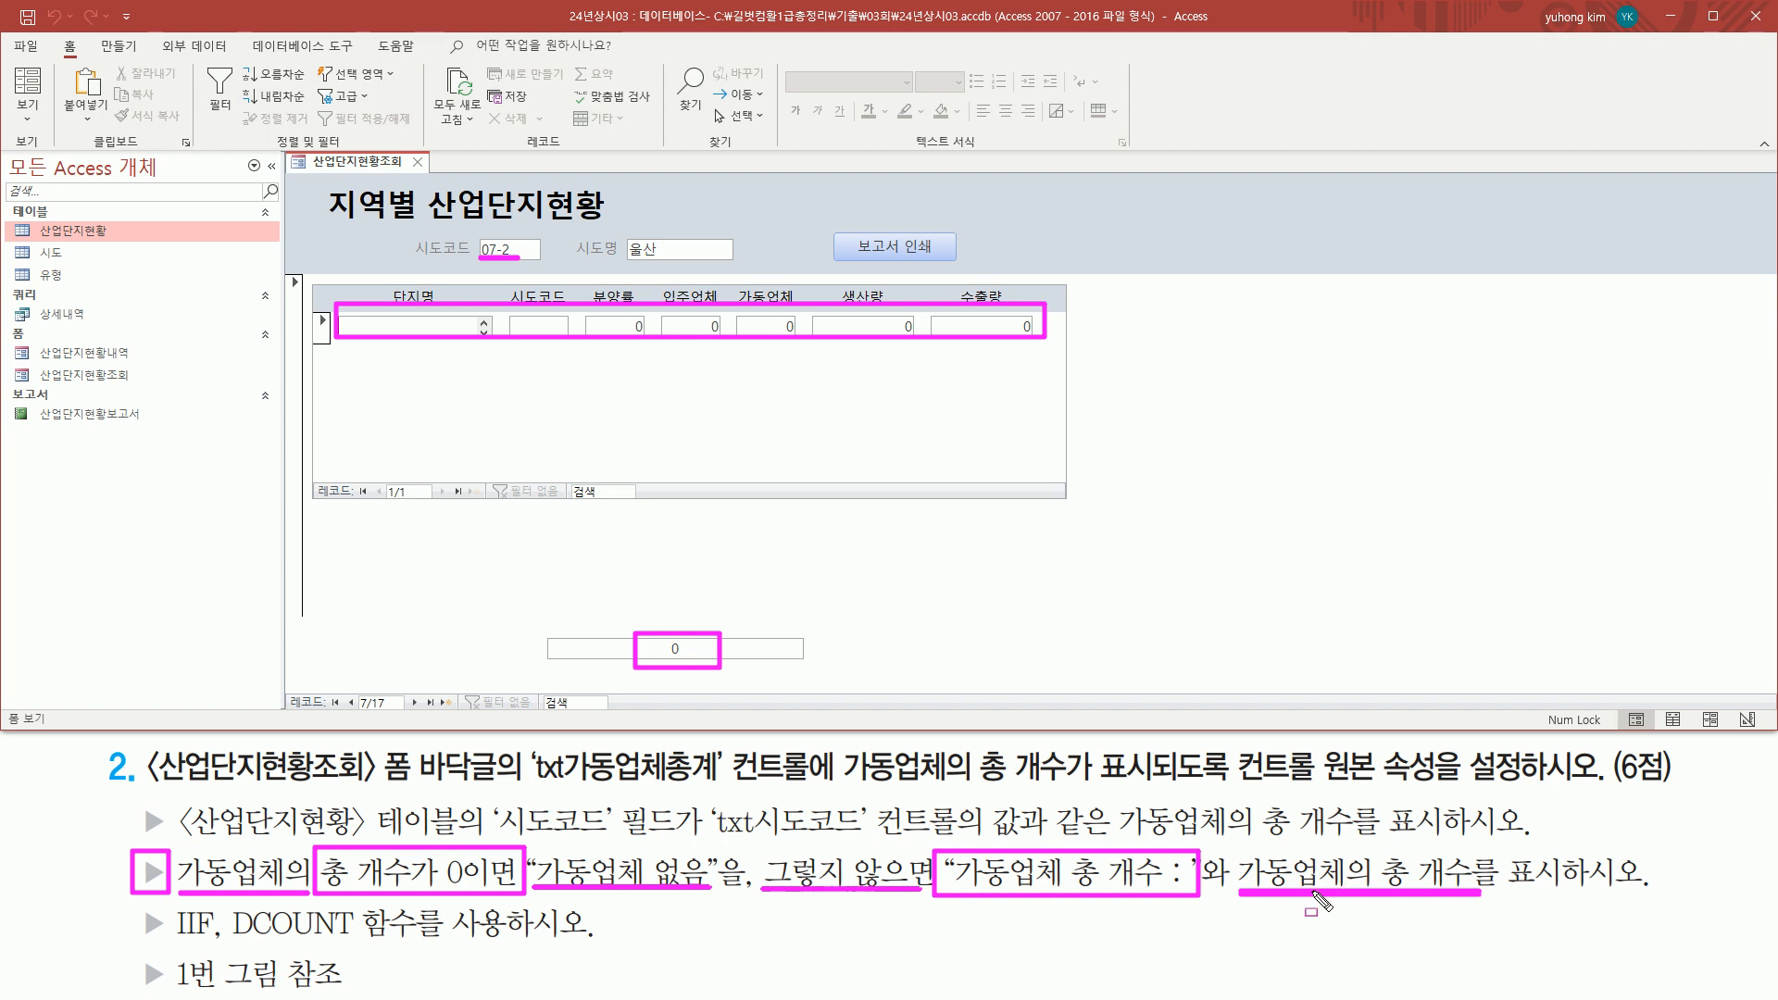
# Step: Check in the reference picture how the footer of the 산업단지현황조회 form combines the text with the 가동업체 count
pyautogui.press('Escape')
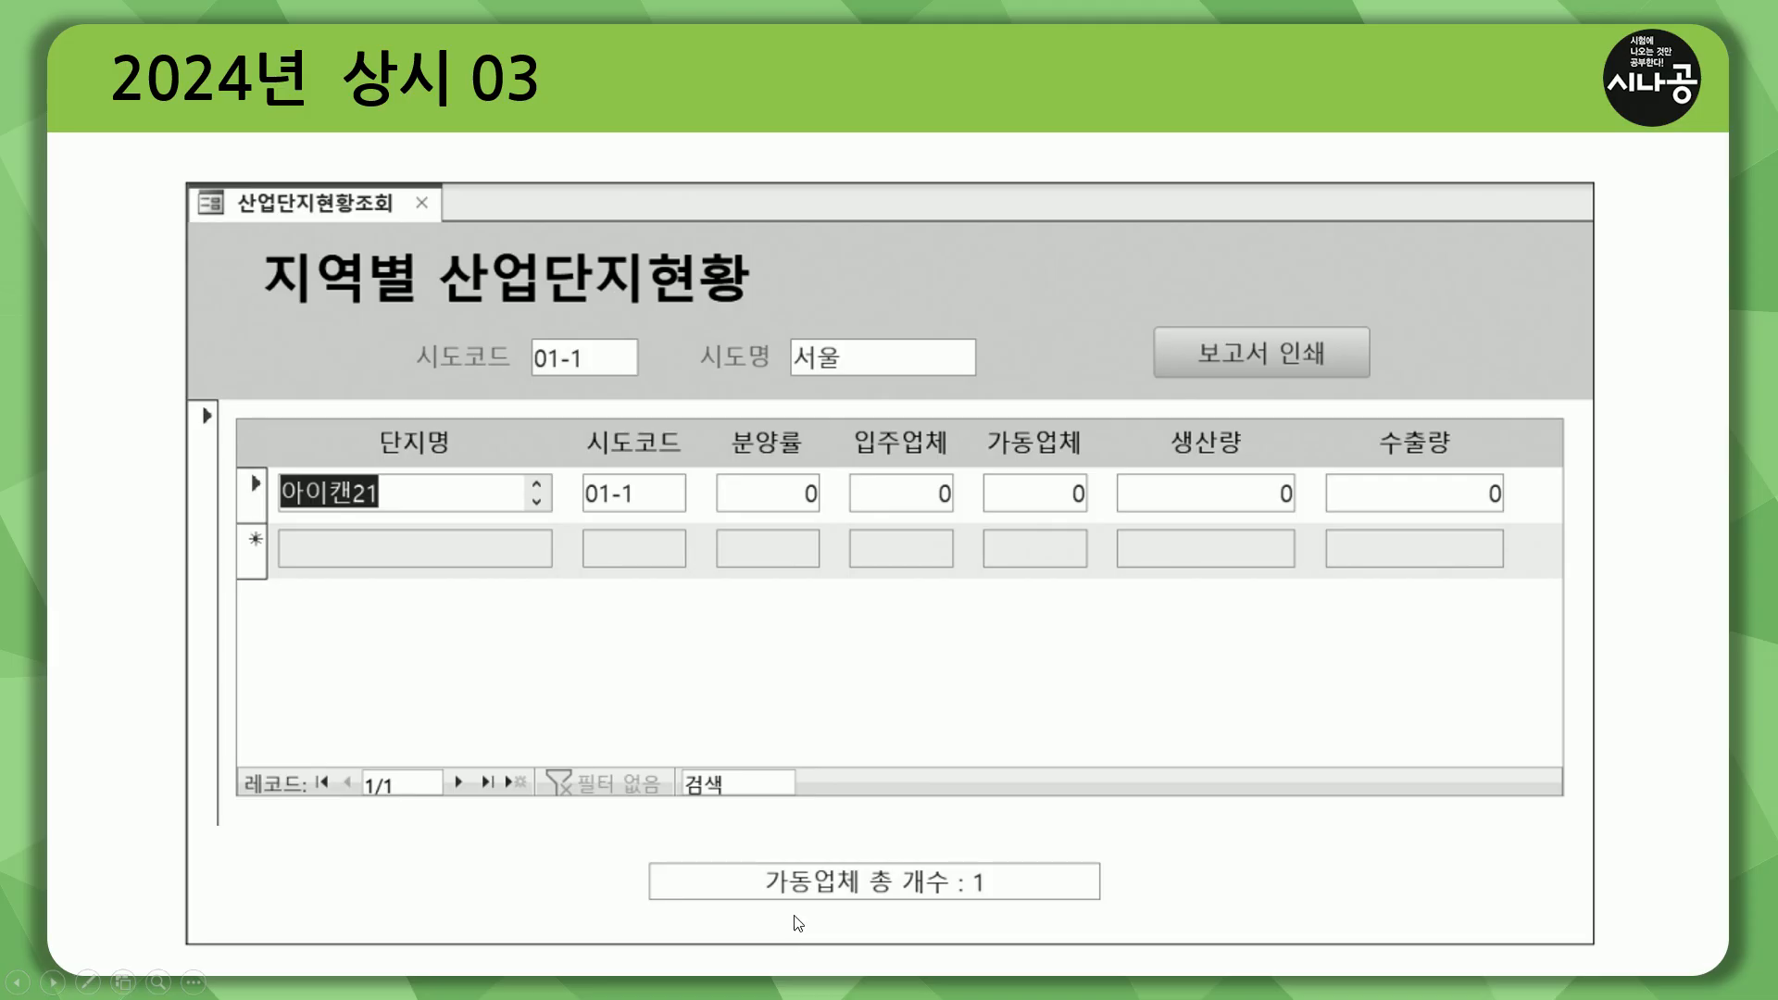
pyautogui.hotkey('ctrl', '2')
pyautogui.moveTo(973, 861); pyautogui.dragTo(993, 900)
pyautogui.moveTo(761, 900); pyautogui.dragTo(965, 900)
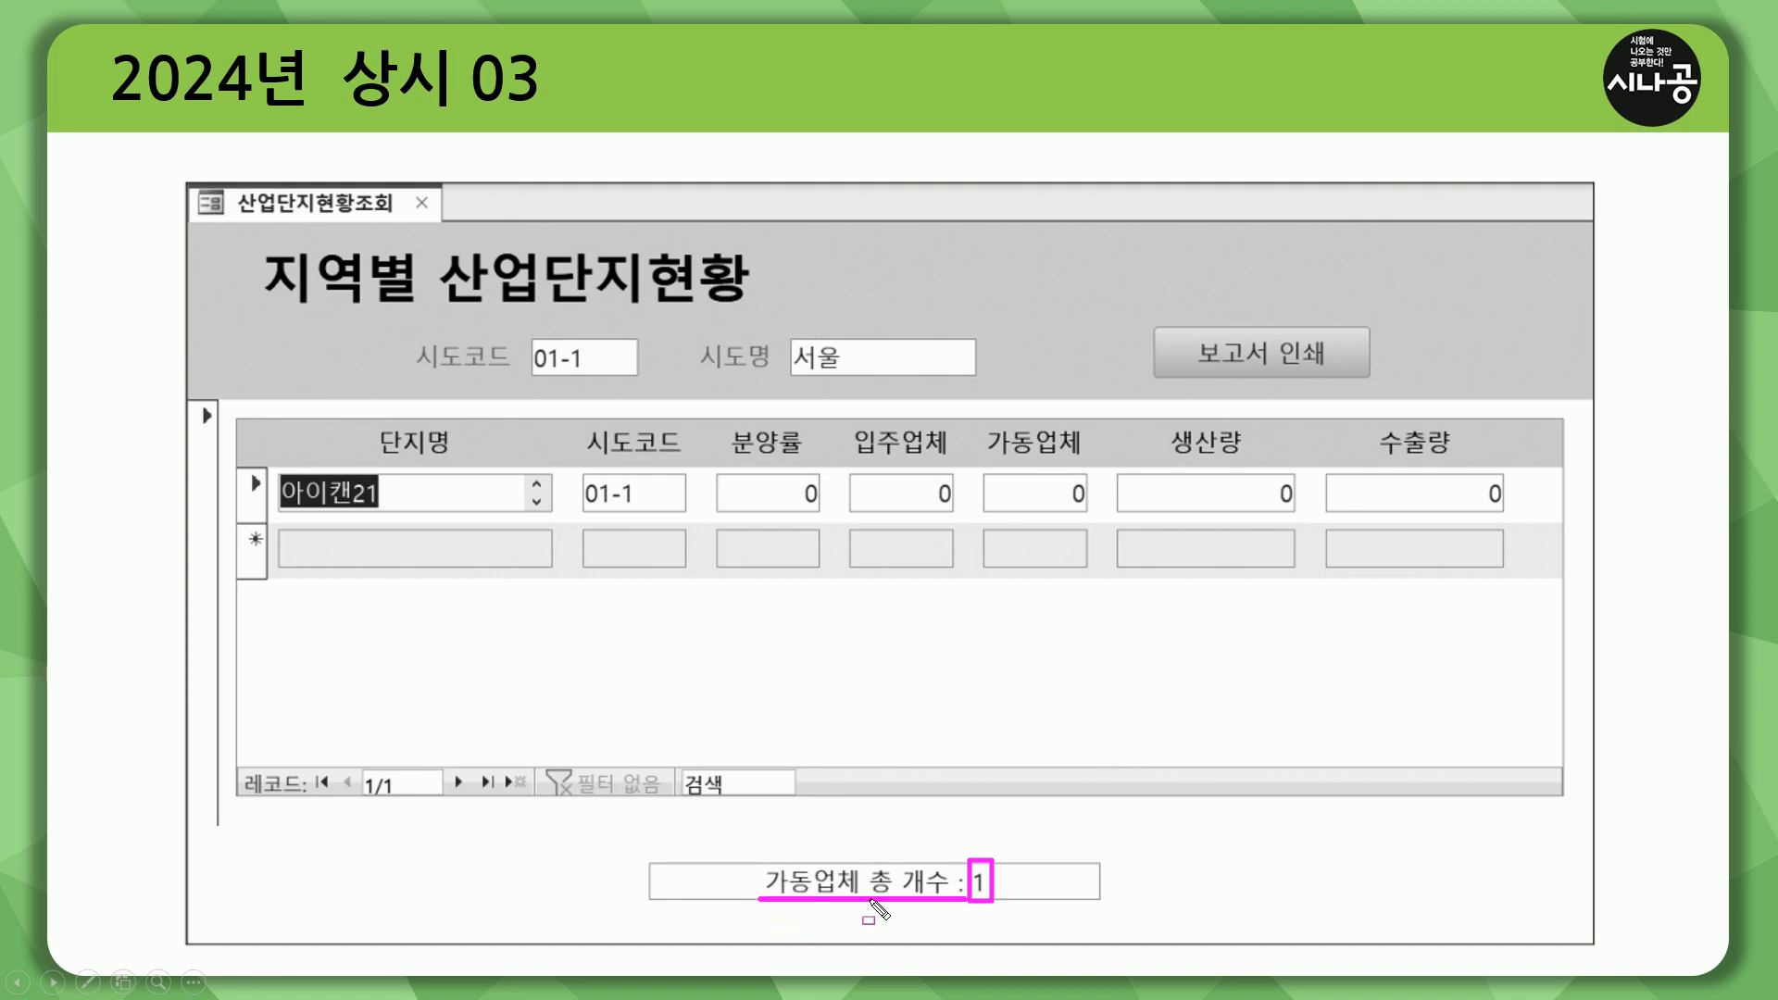
pyautogui.press('e')
pyautogui.moveTo(755, 858); pyautogui.dragTo(993, 897)
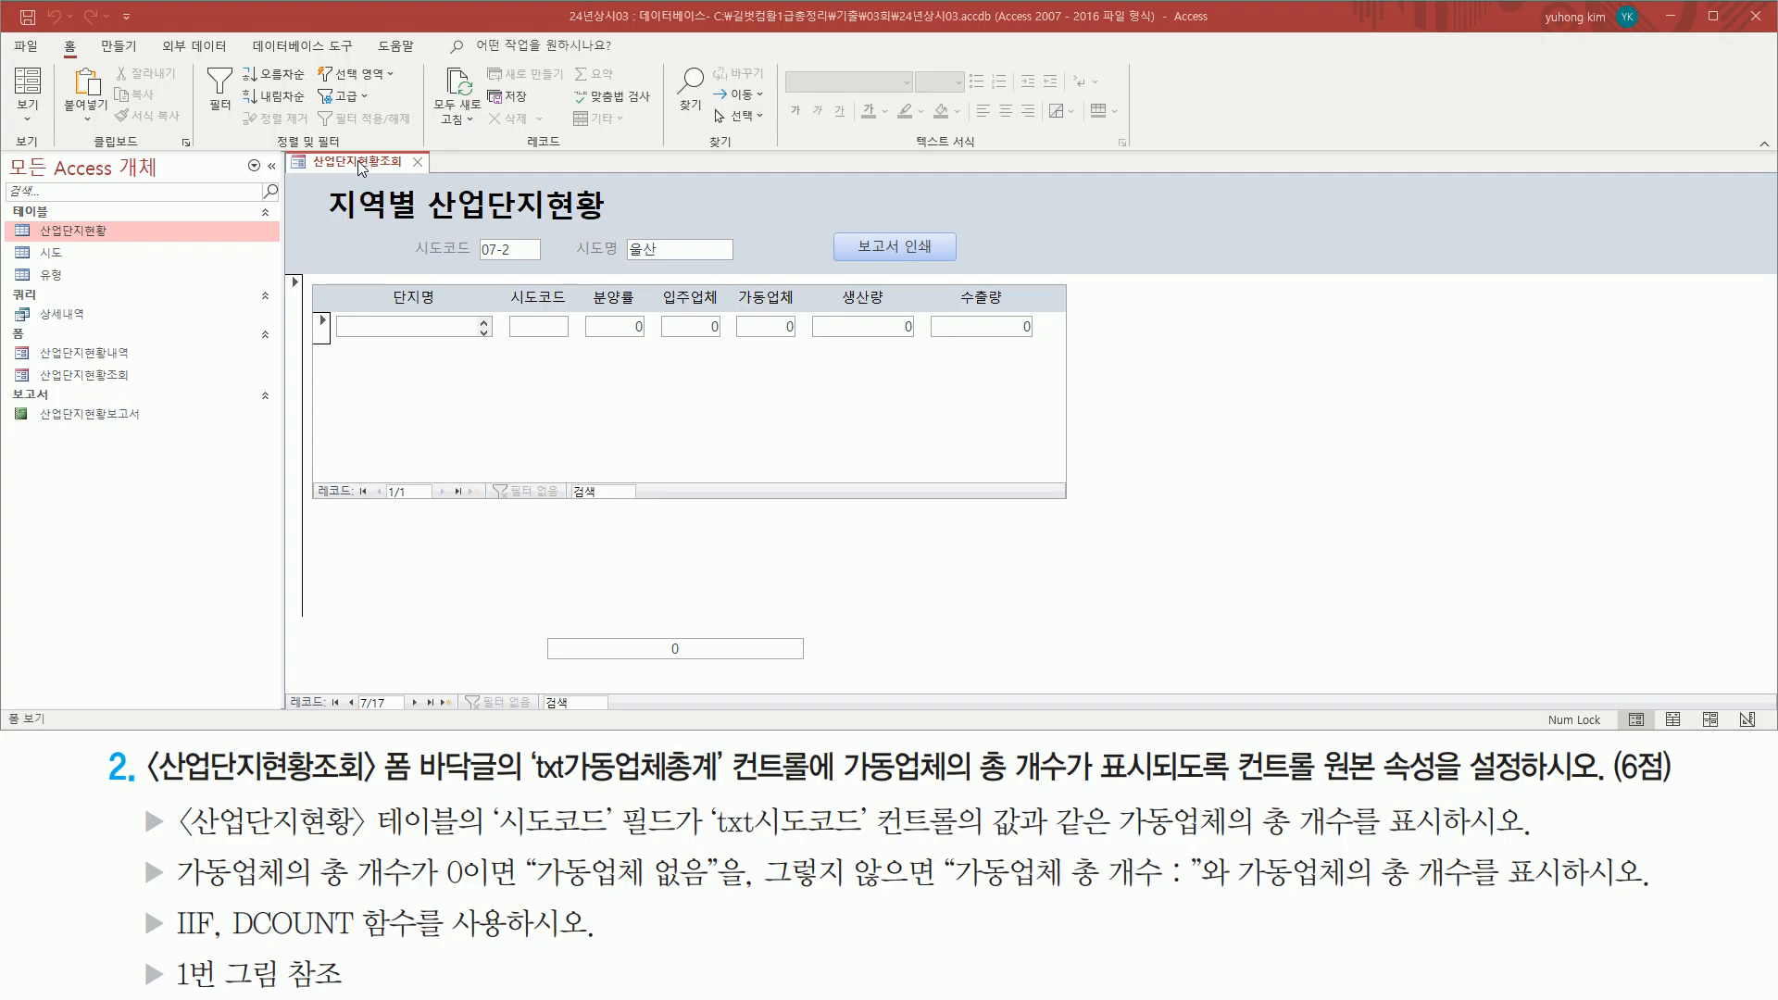
# Step: Switch the 산업단지현황조회 form to Design View and change the DCOUNT expression's first argument in the memo to "가동업체"
pyautogui.rightClick(361, 167)
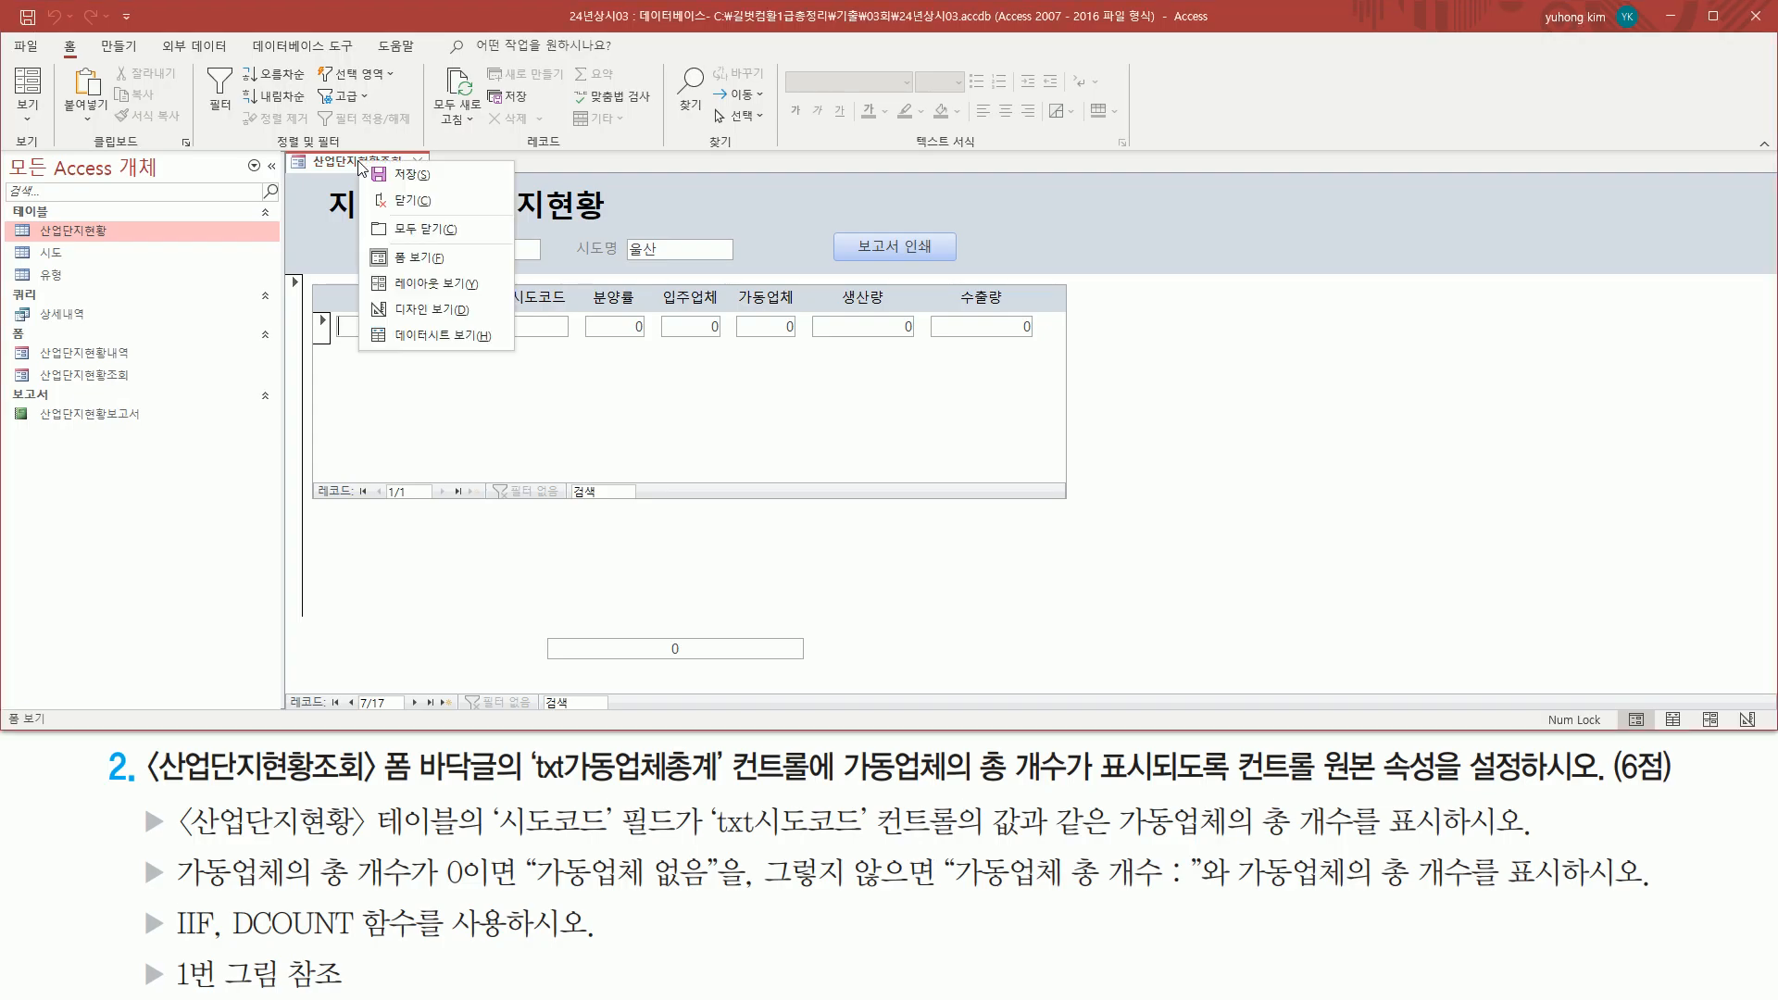
pyautogui.click(404, 308)
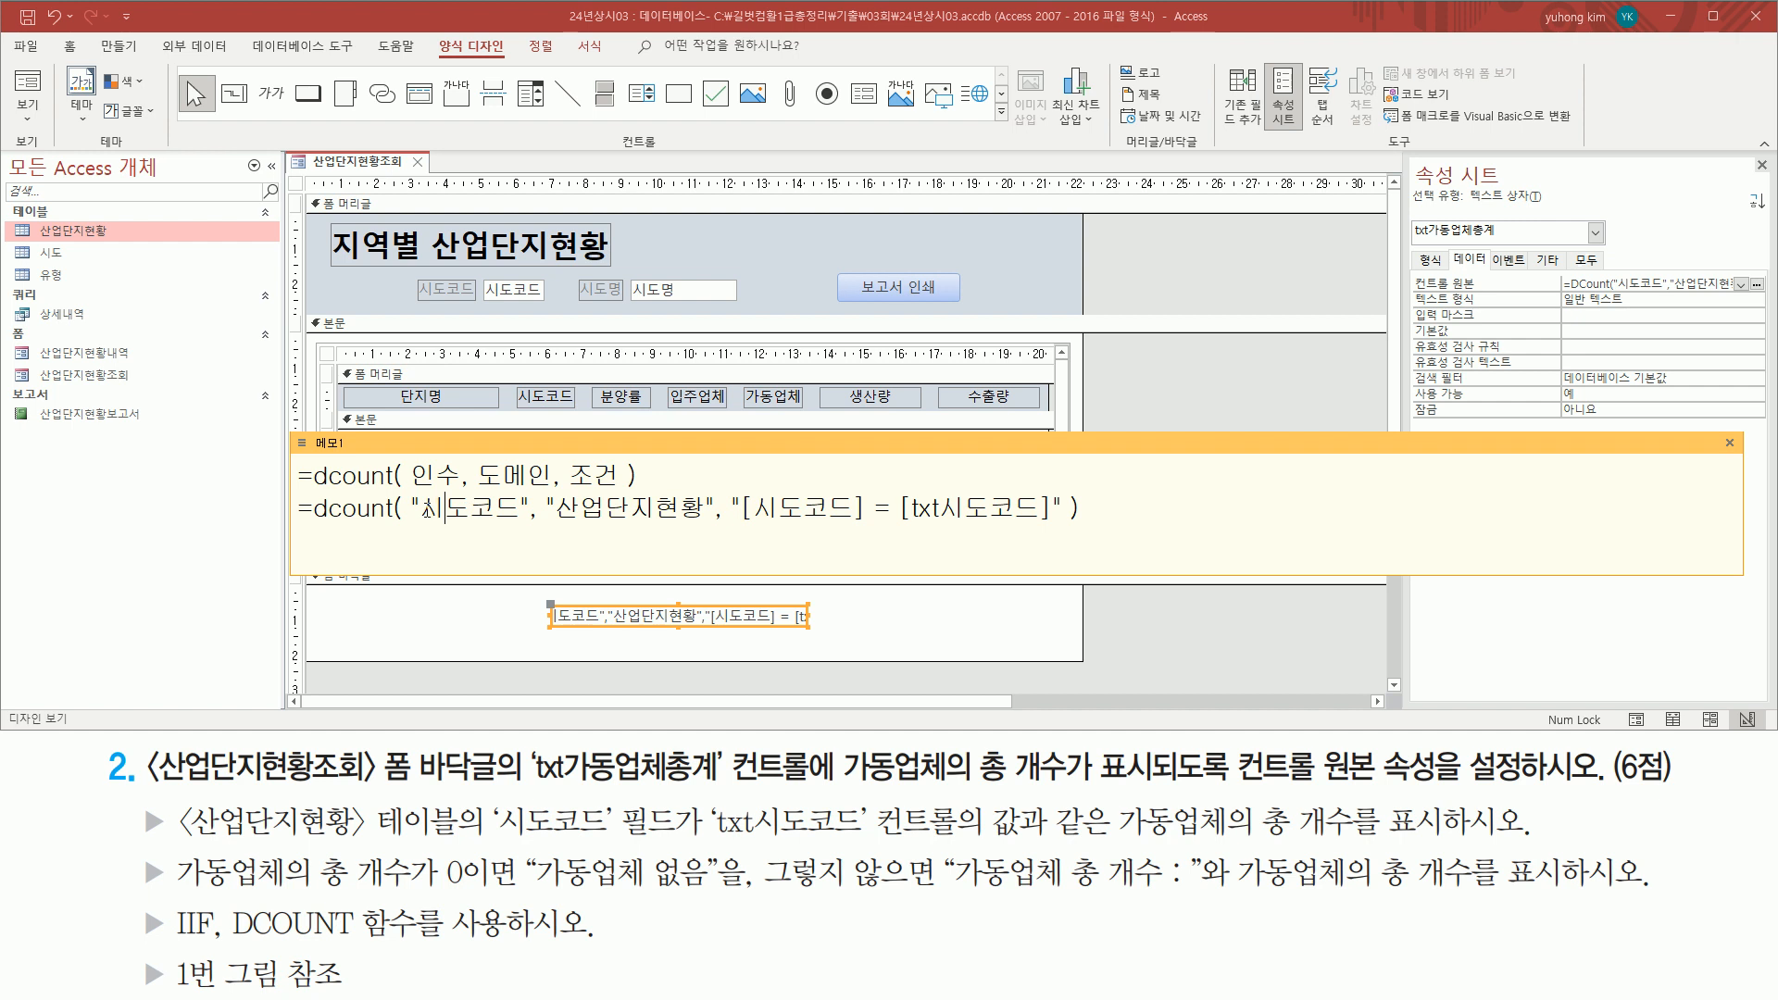
pyautogui.moveTo(421, 509); pyautogui.dragTo(516, 510)
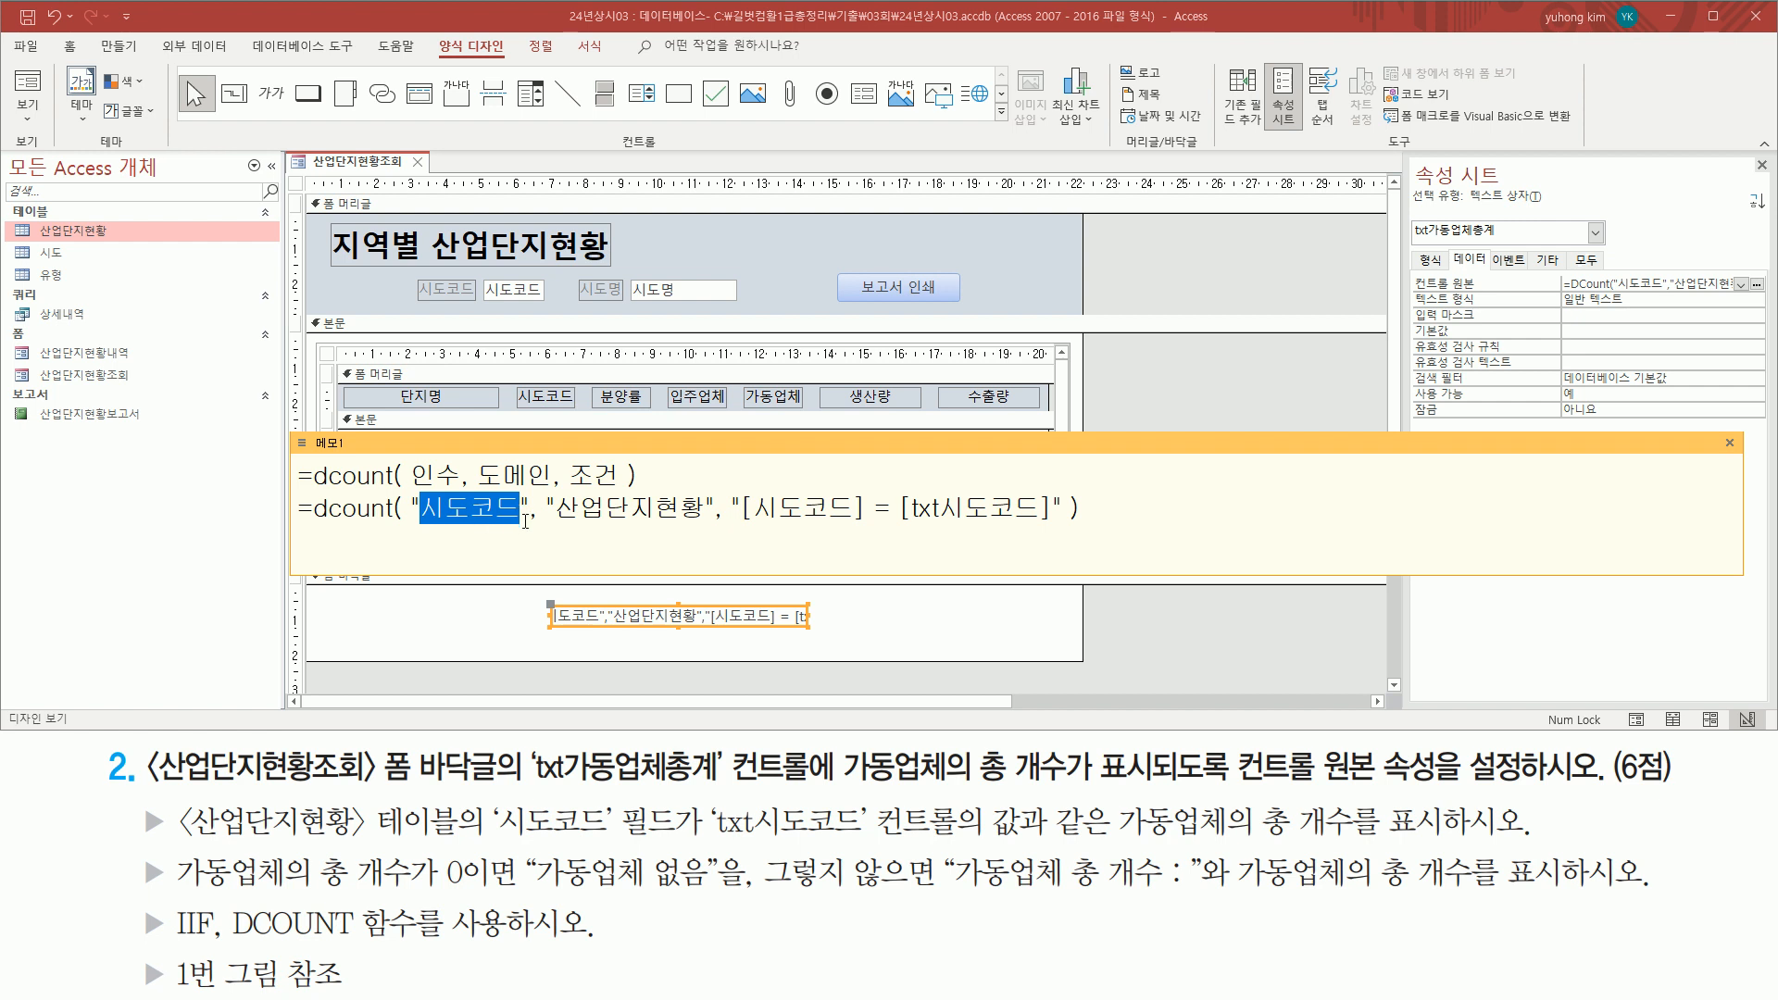
pyautogui.write('가동ㅇ')
pyautogui.write('업체')
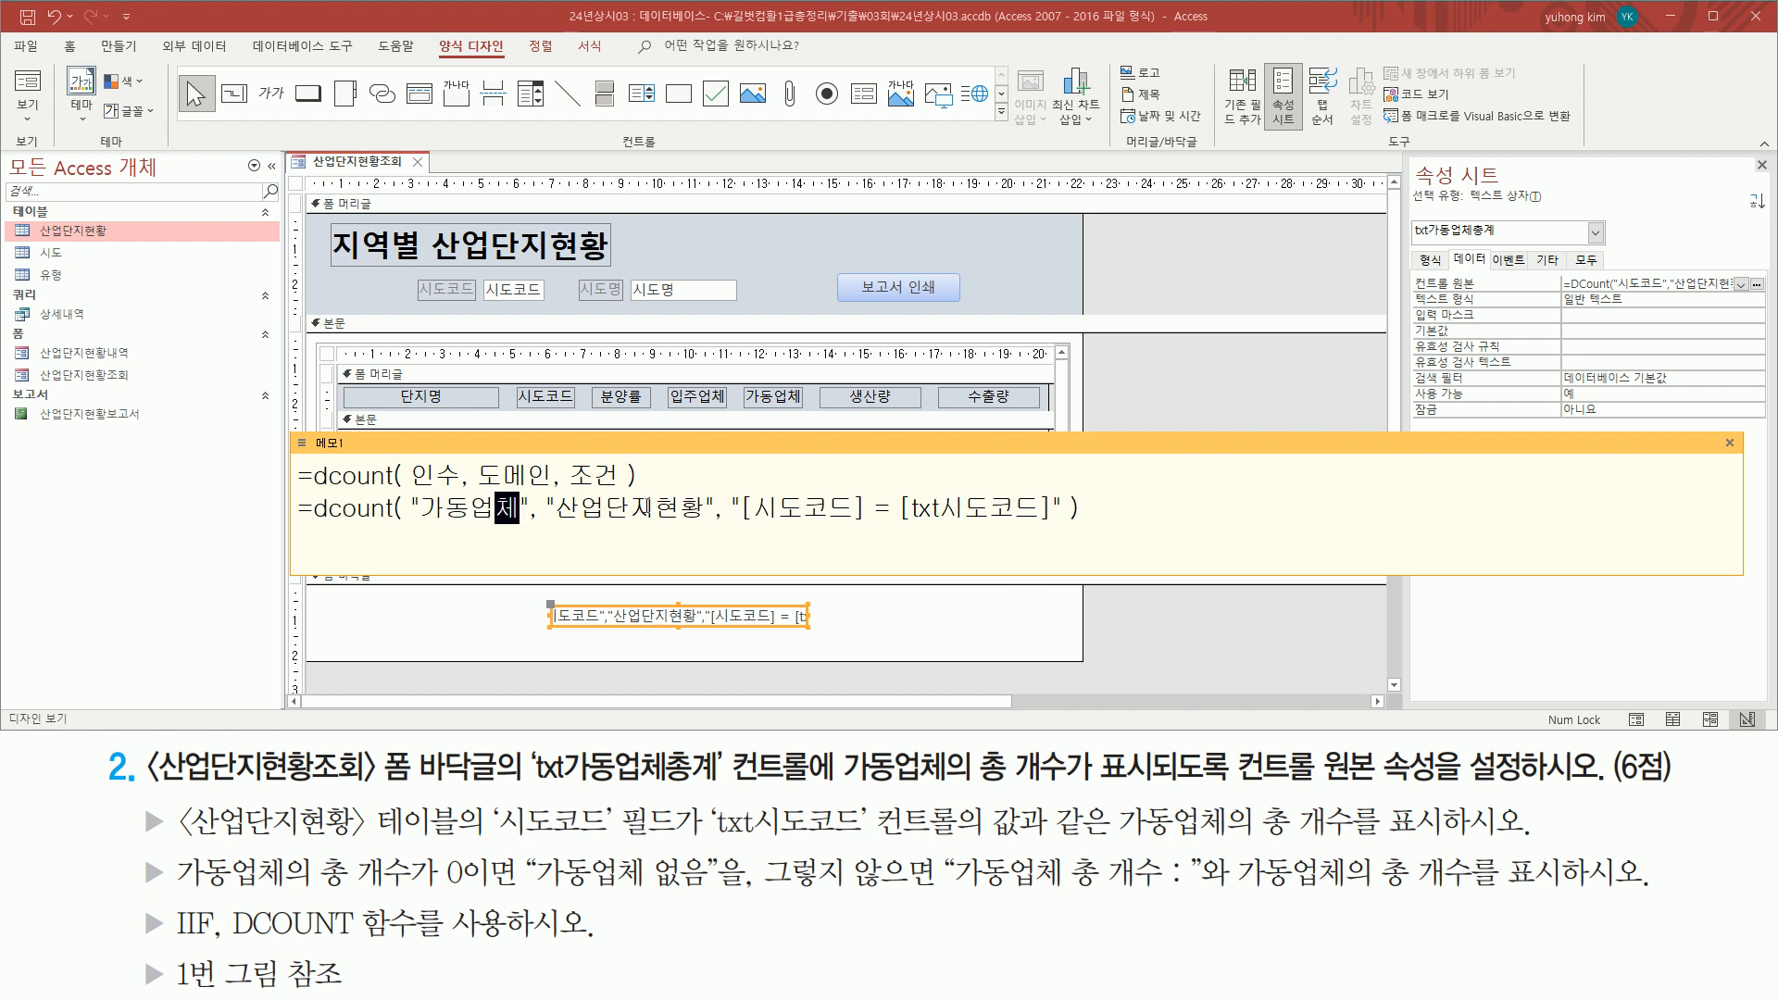
pyautogui.click(1096, 510)
pyautogui.moveTo(1084, 508); pyautogui.dragTo(181, 513)
pyautogui.moveTo(421, 508); pyautogui.dragTo(520, 512)
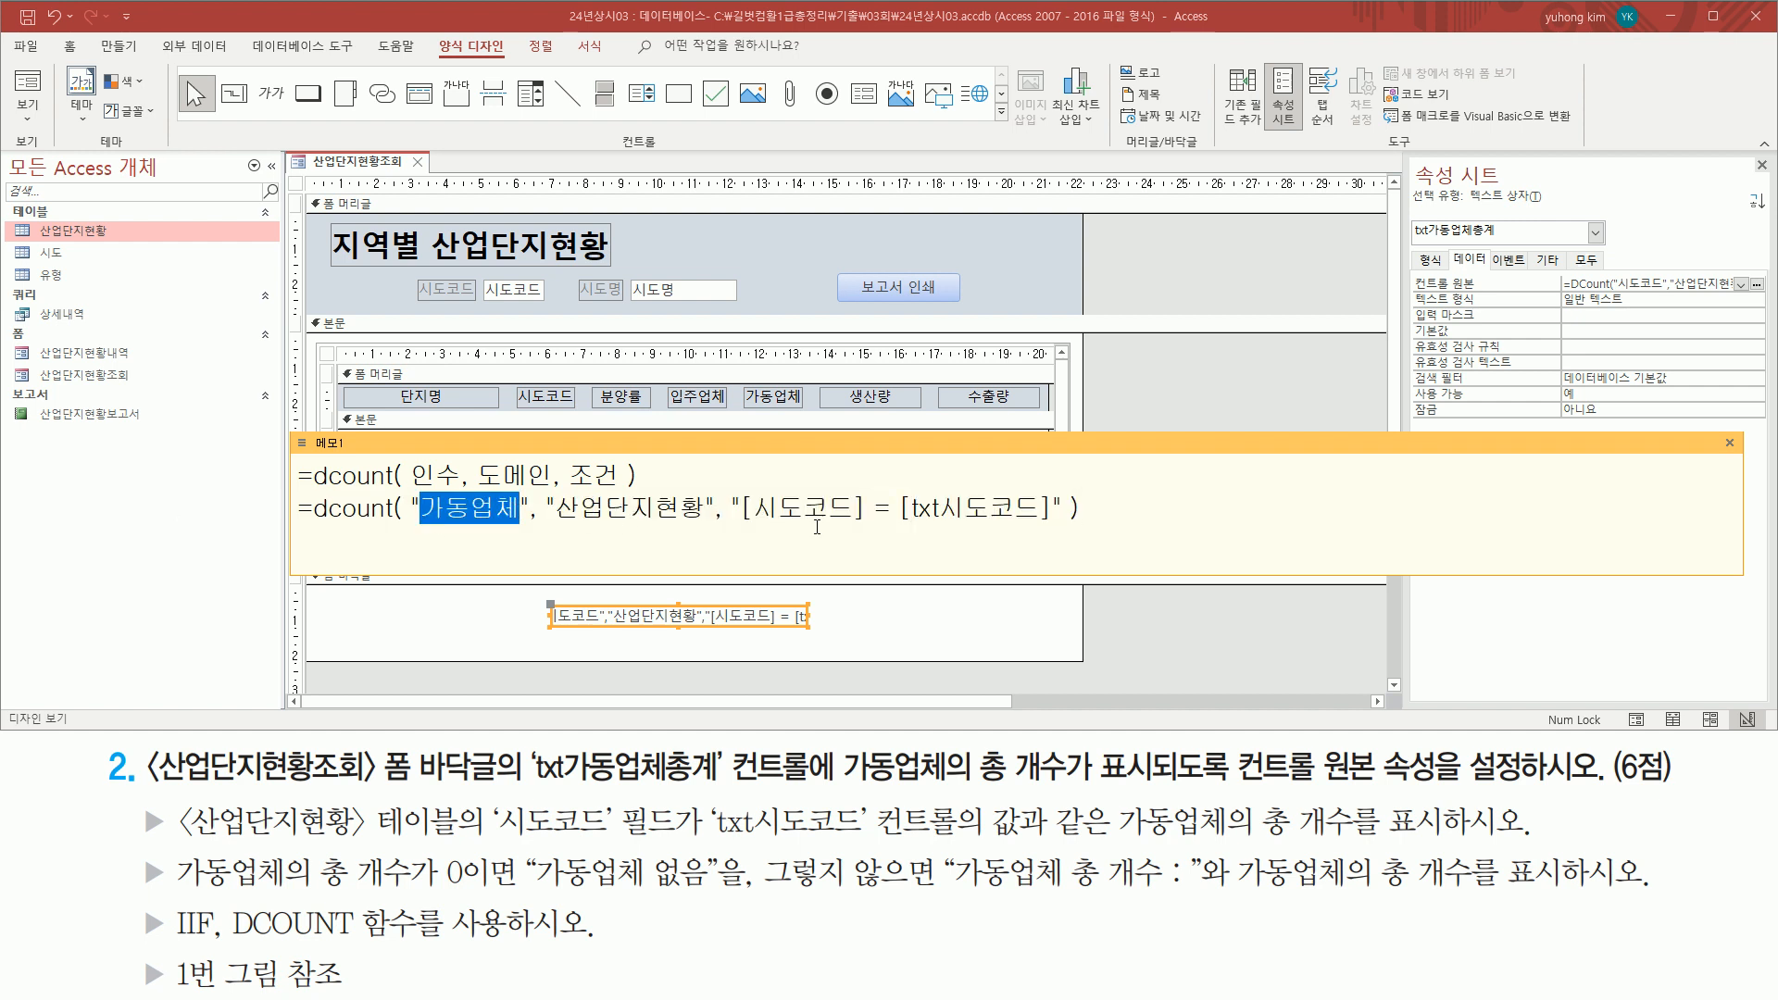
# Step: Copy the memo's DCOUNT expression without its equals sign and make the memo taller
pyautogui.moveTo(1109, 513); pyautogui.dragTo(328, 525)
pyautogui.hotkey('ctrl', 'c')
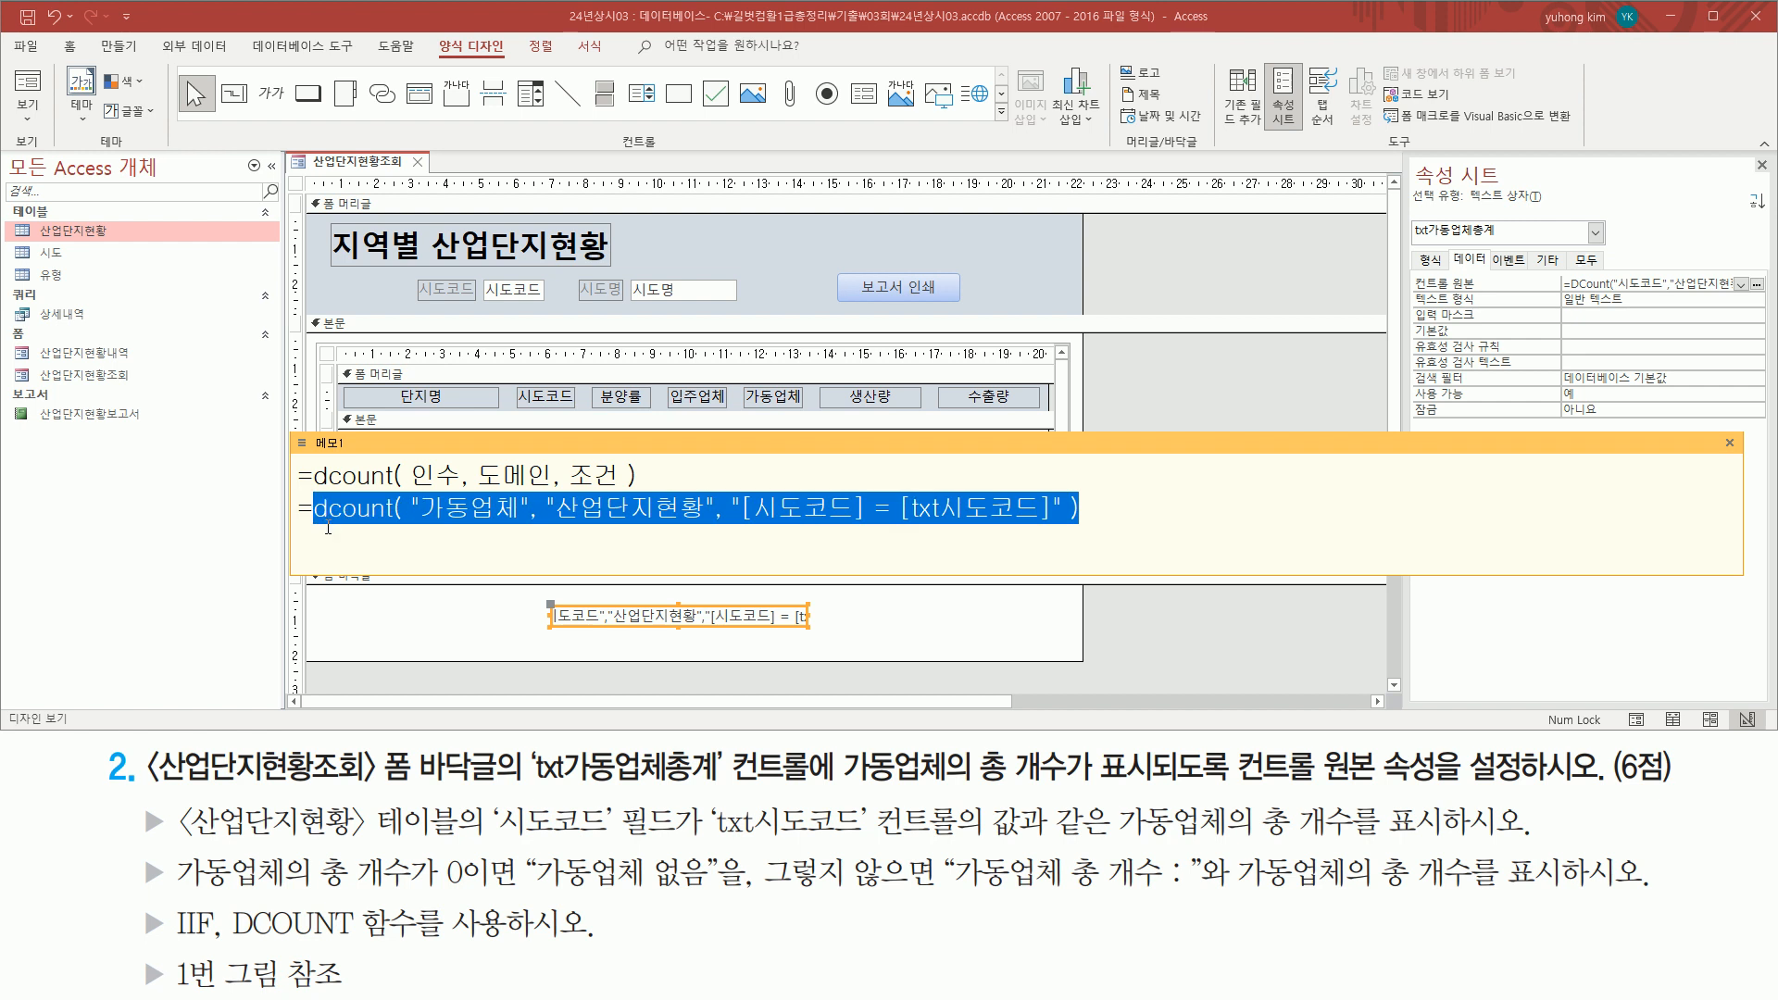
pyautogui.click(322, 541)
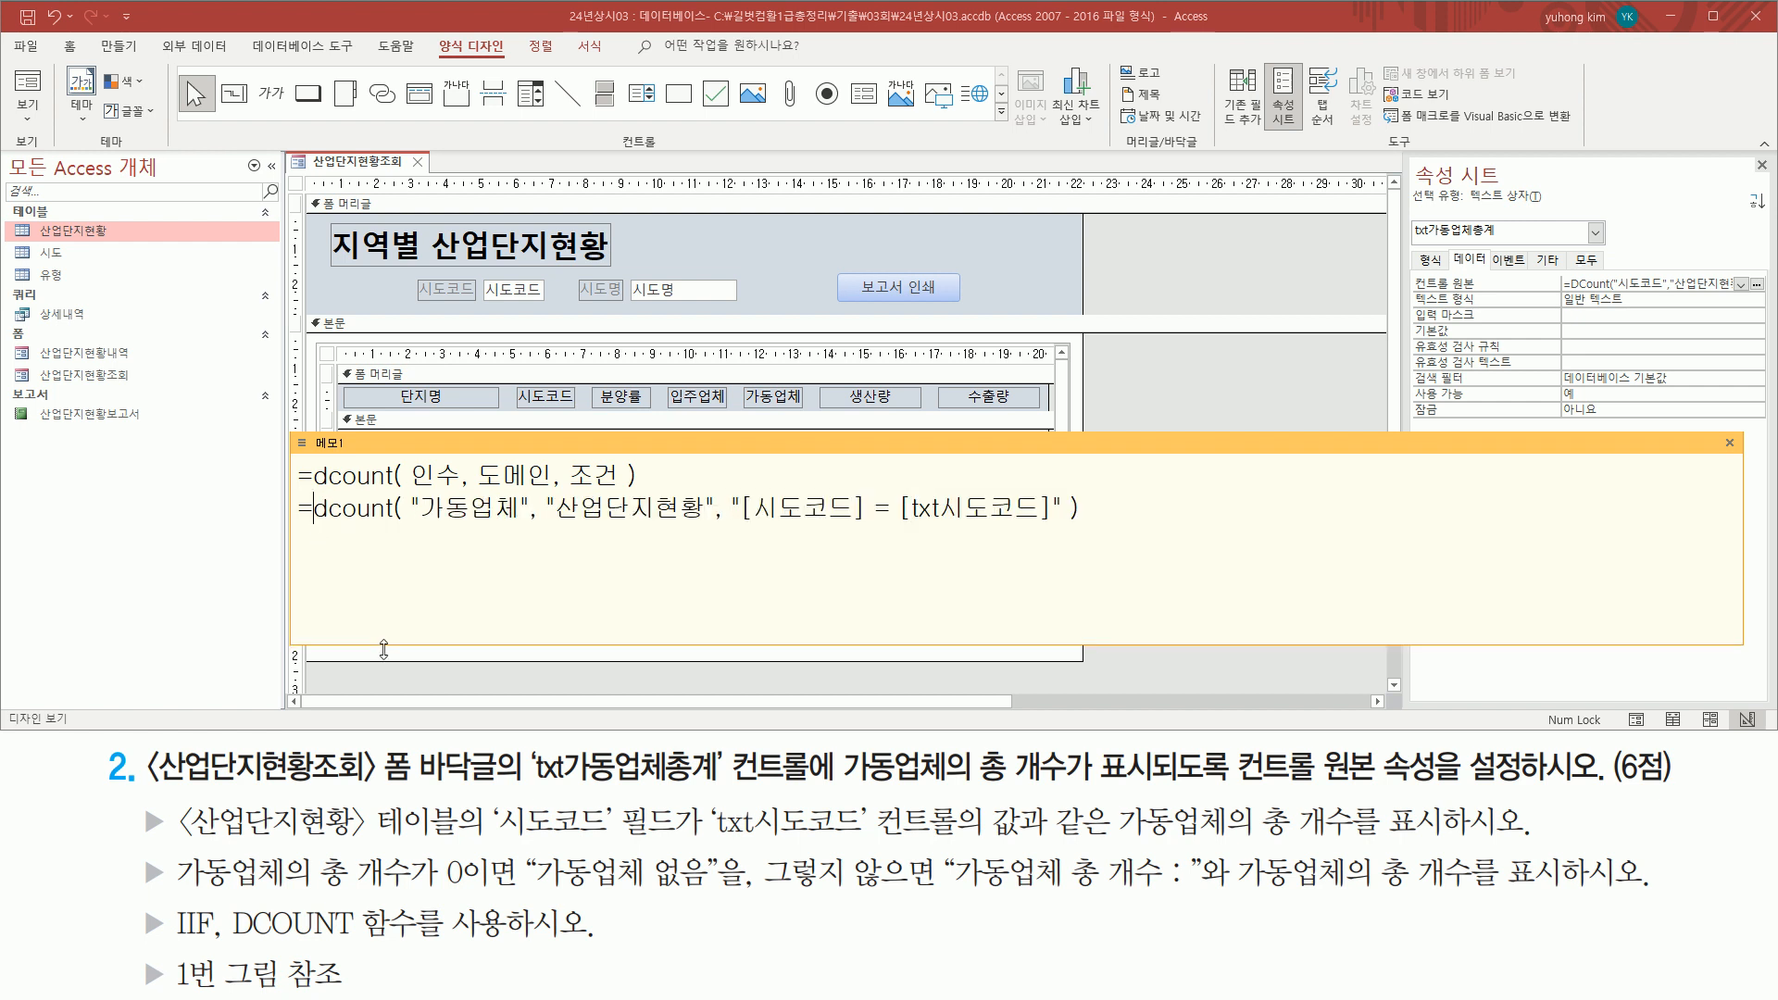
pyautogui.click(343, 553)
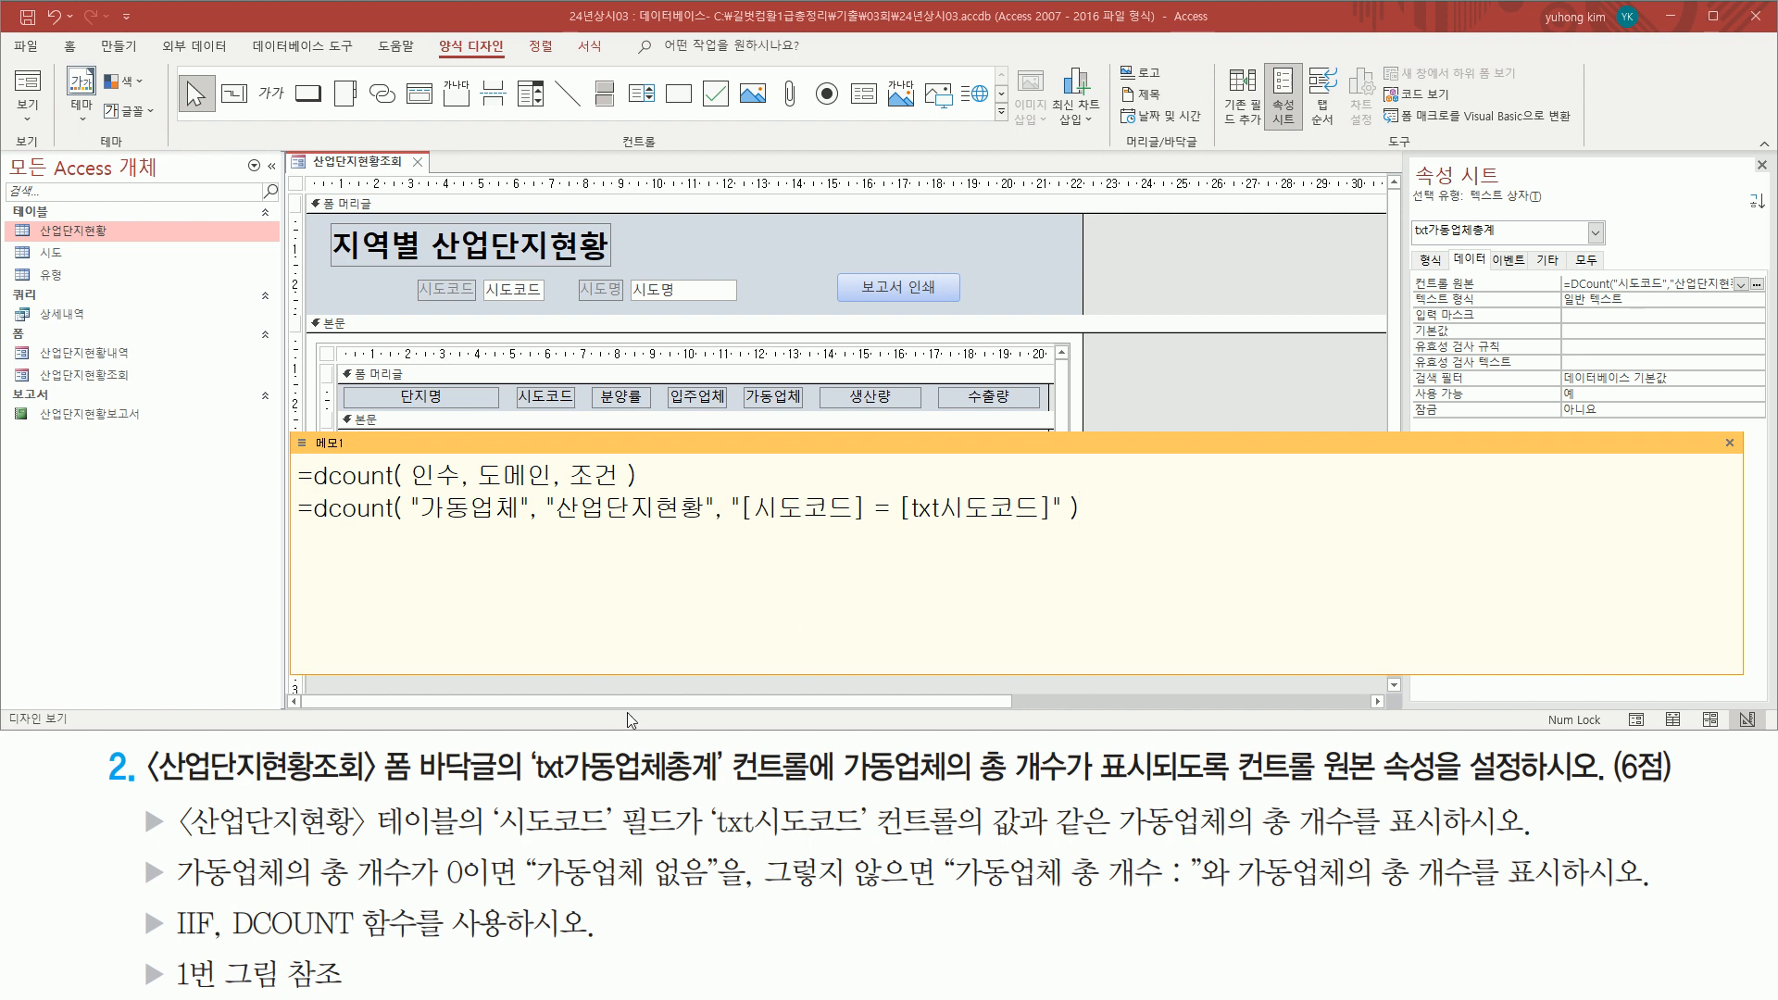
# Step: Start an expression with =iif( below the DCOUNT line in the memo and paste the copied DCOUNT expression after it
pyautogui.moveTo(306, 894)
pyautogui.mouseDown()
pyautogui.moveTo(545, 930)
pyautogui.moveTo(479, 852)
pyautogui.moveTo(707, 897)
pyautogui.mouseUp()
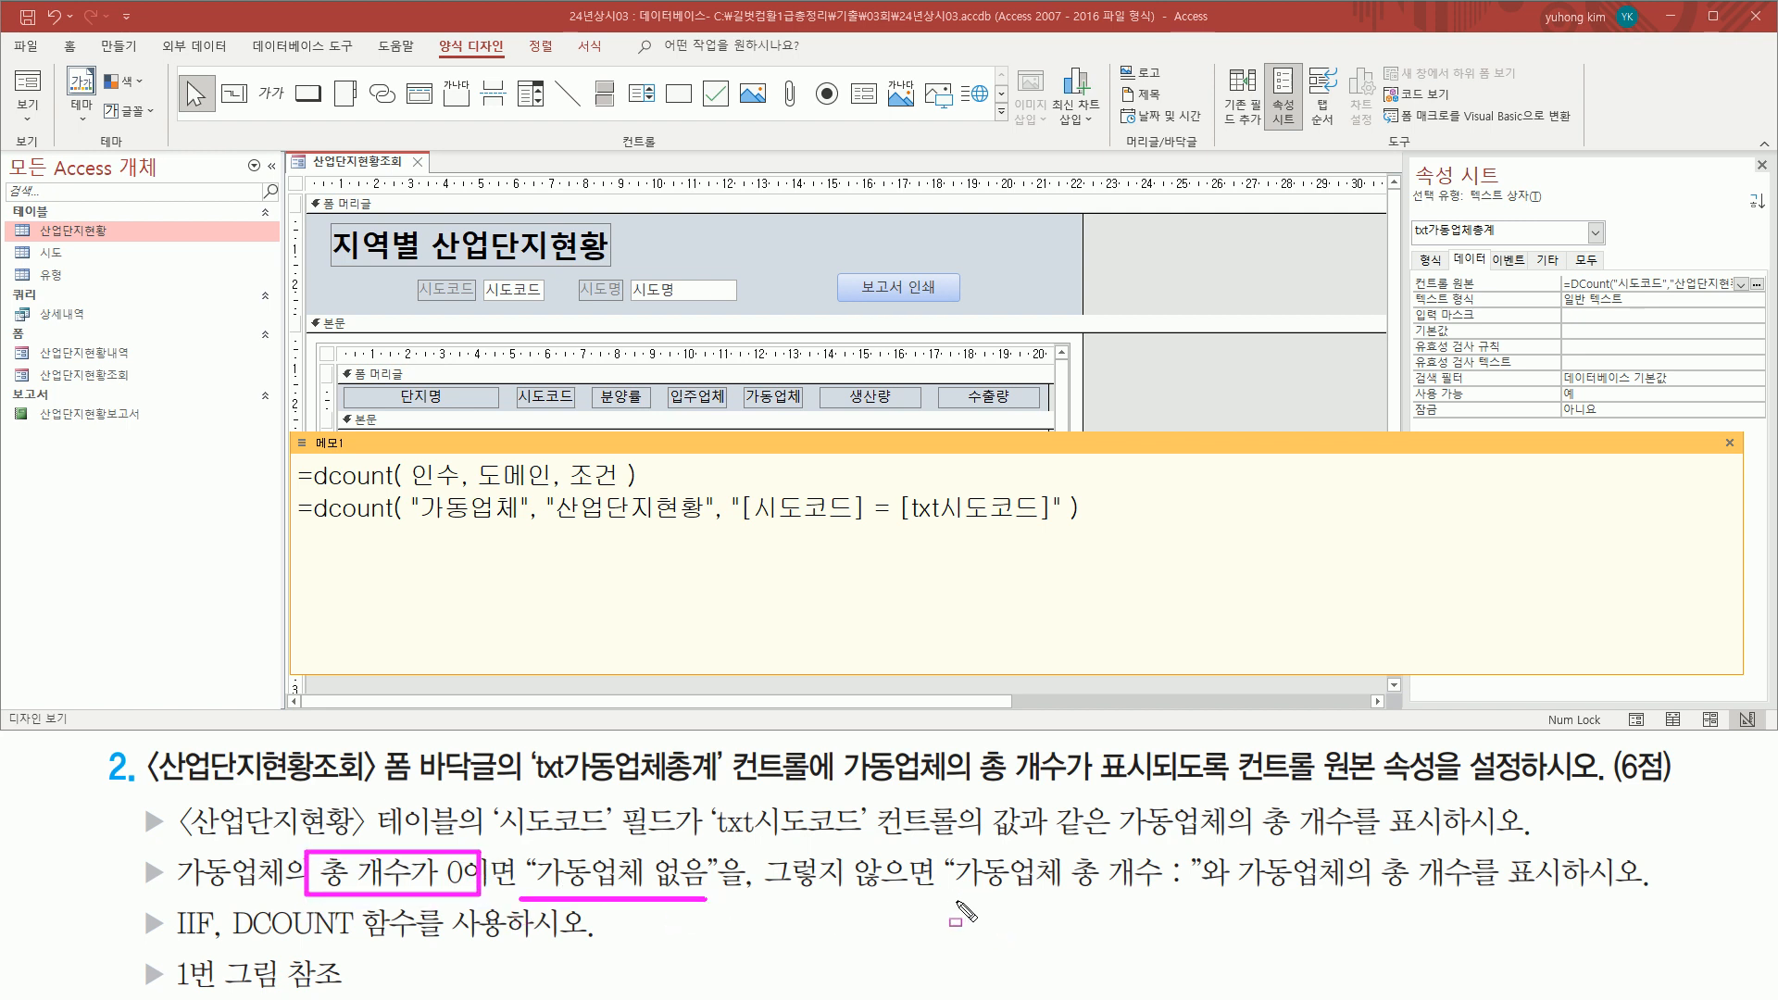
pyautogui.moveTo(939, 891); pyautogui.dragTo(1459, 894)
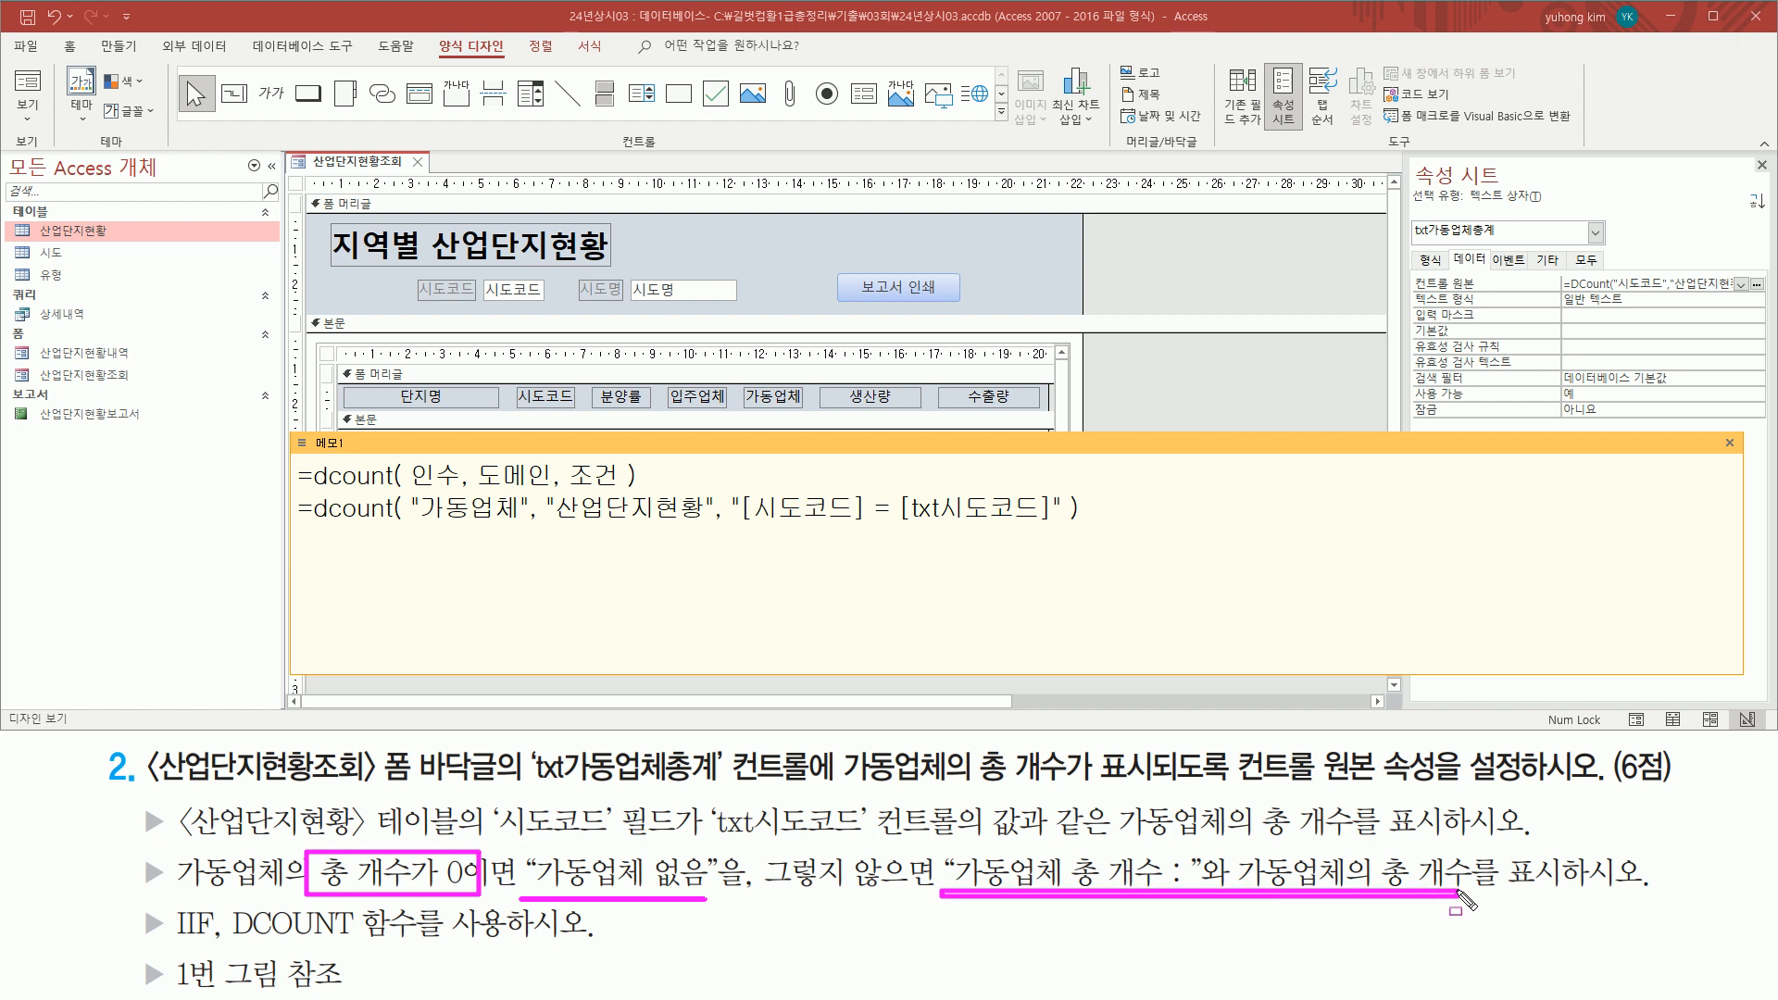
pyautogui.moveTo(170, 896); pyautogui.dragTo(224, 948)
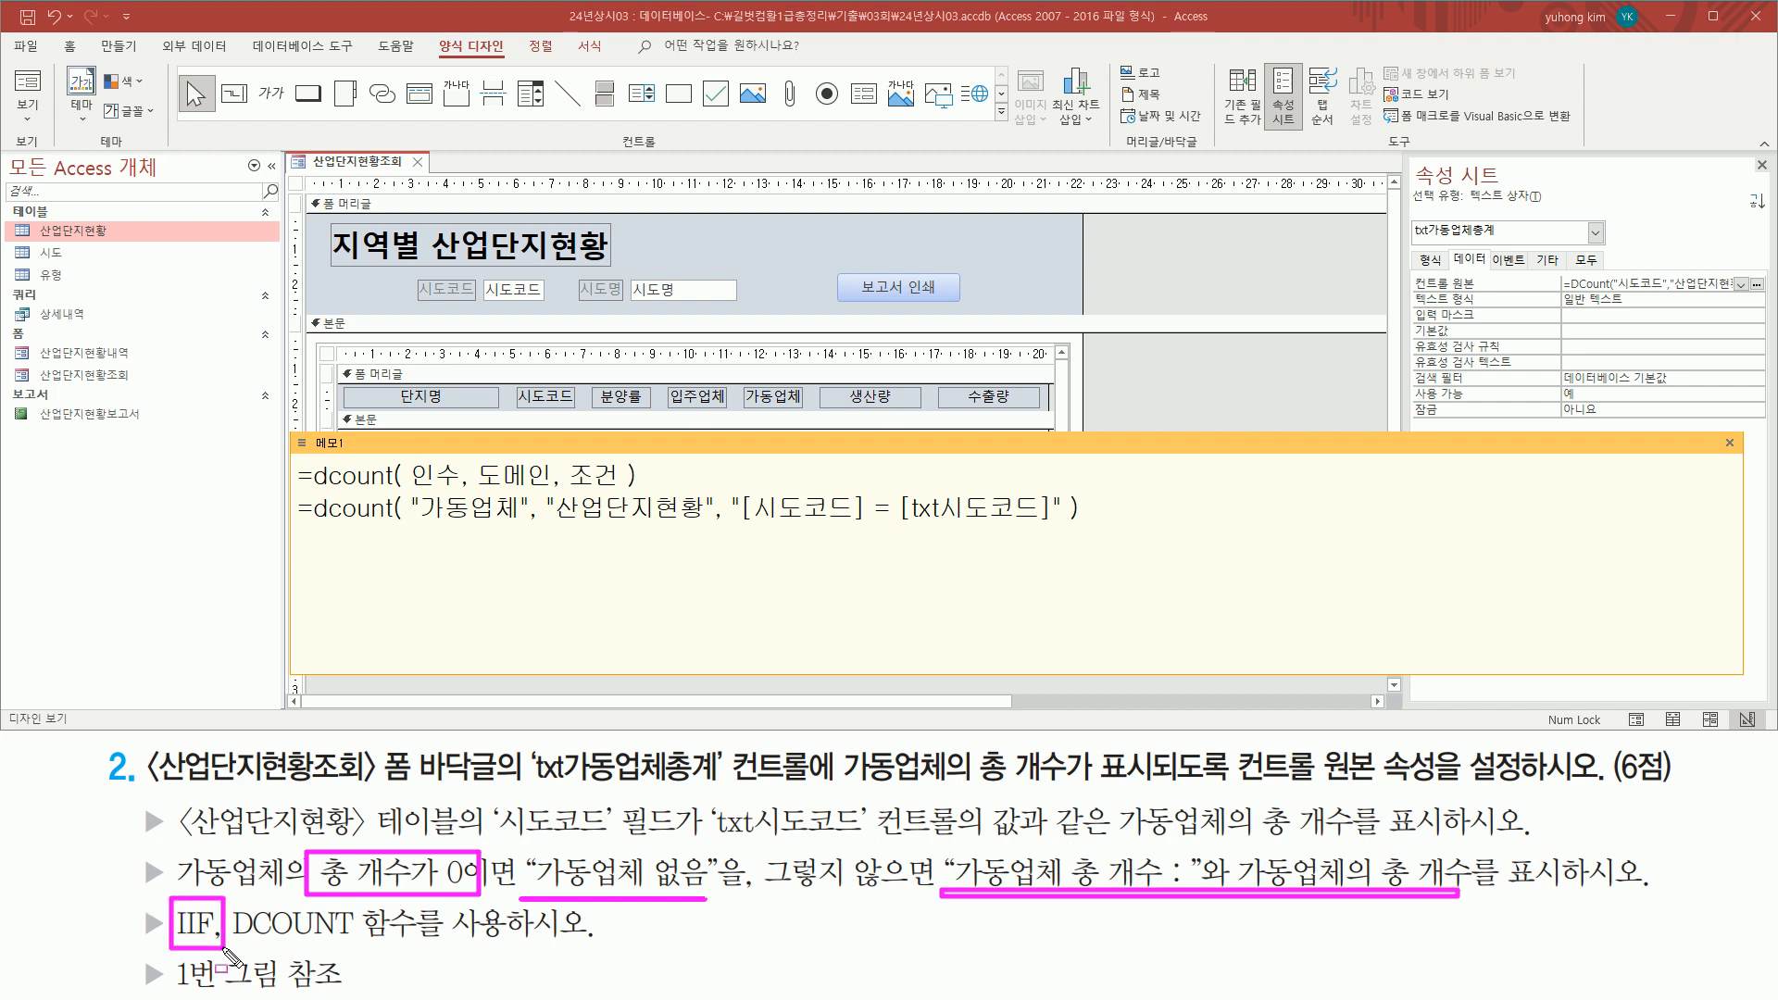
pyautogui.press('Escape')
pyautogui.click(354, 570)
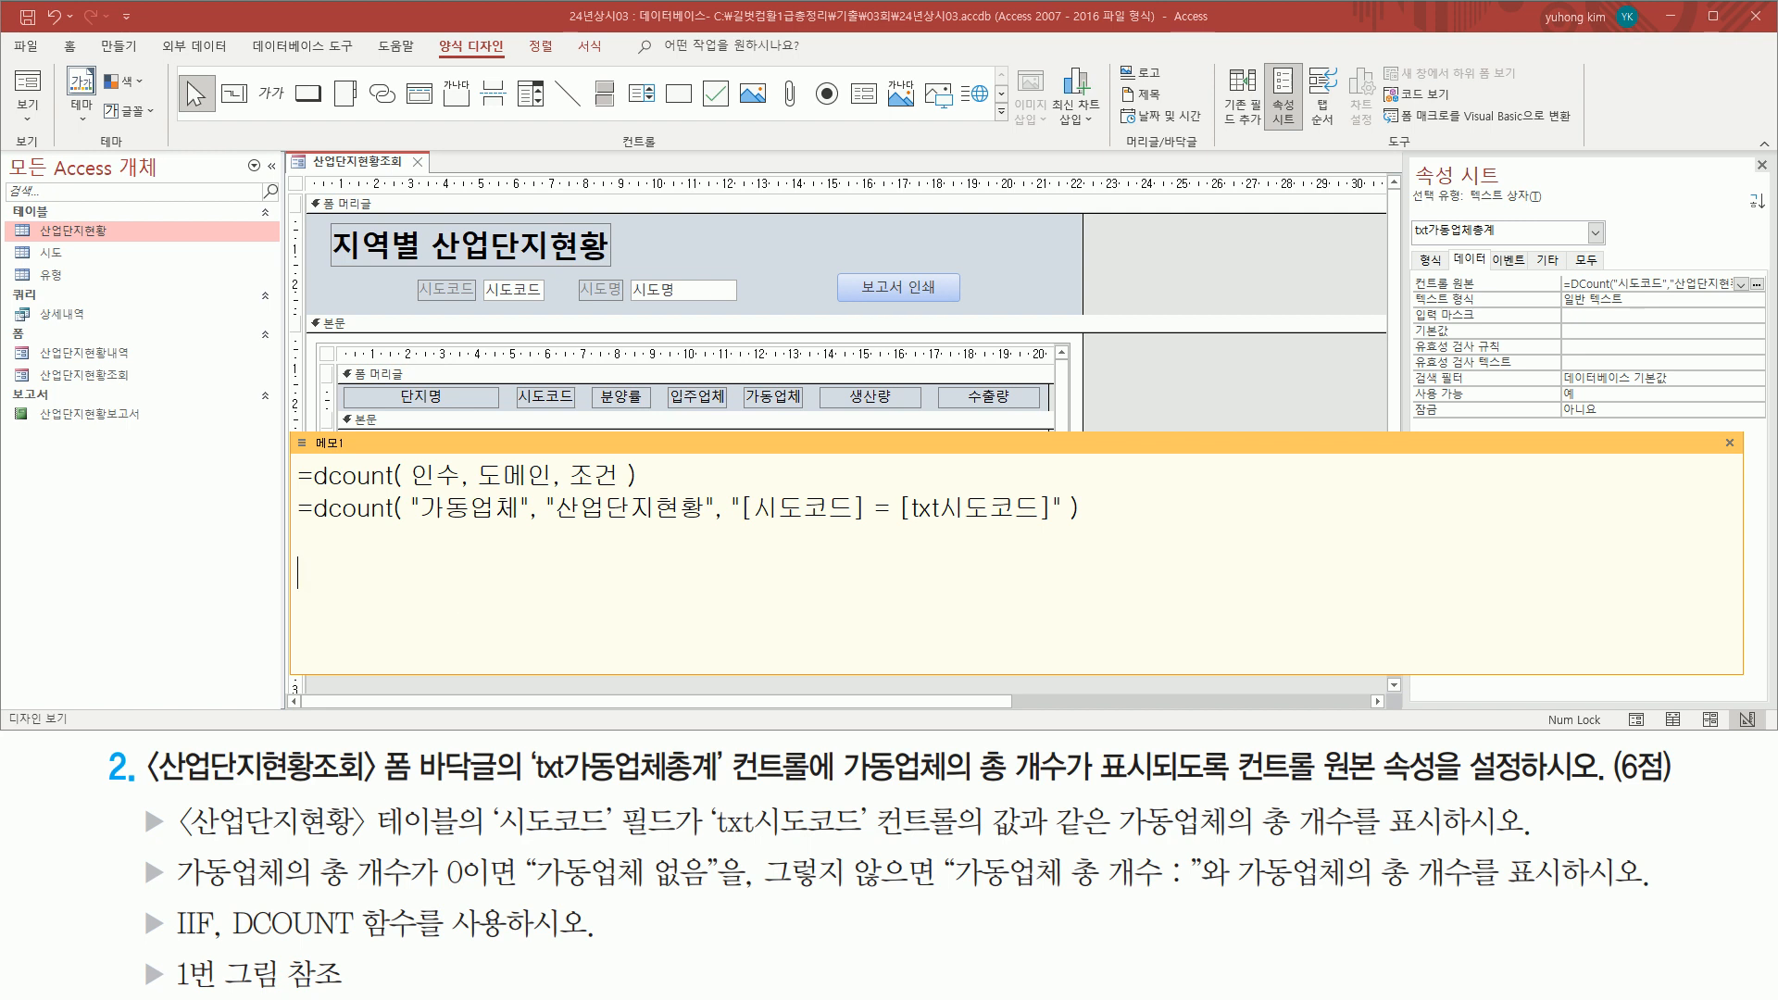
pyautogui.write('=iif(')
pyautogui.moveTo(309, 523); pyautogui.dragTo(1090, 525)
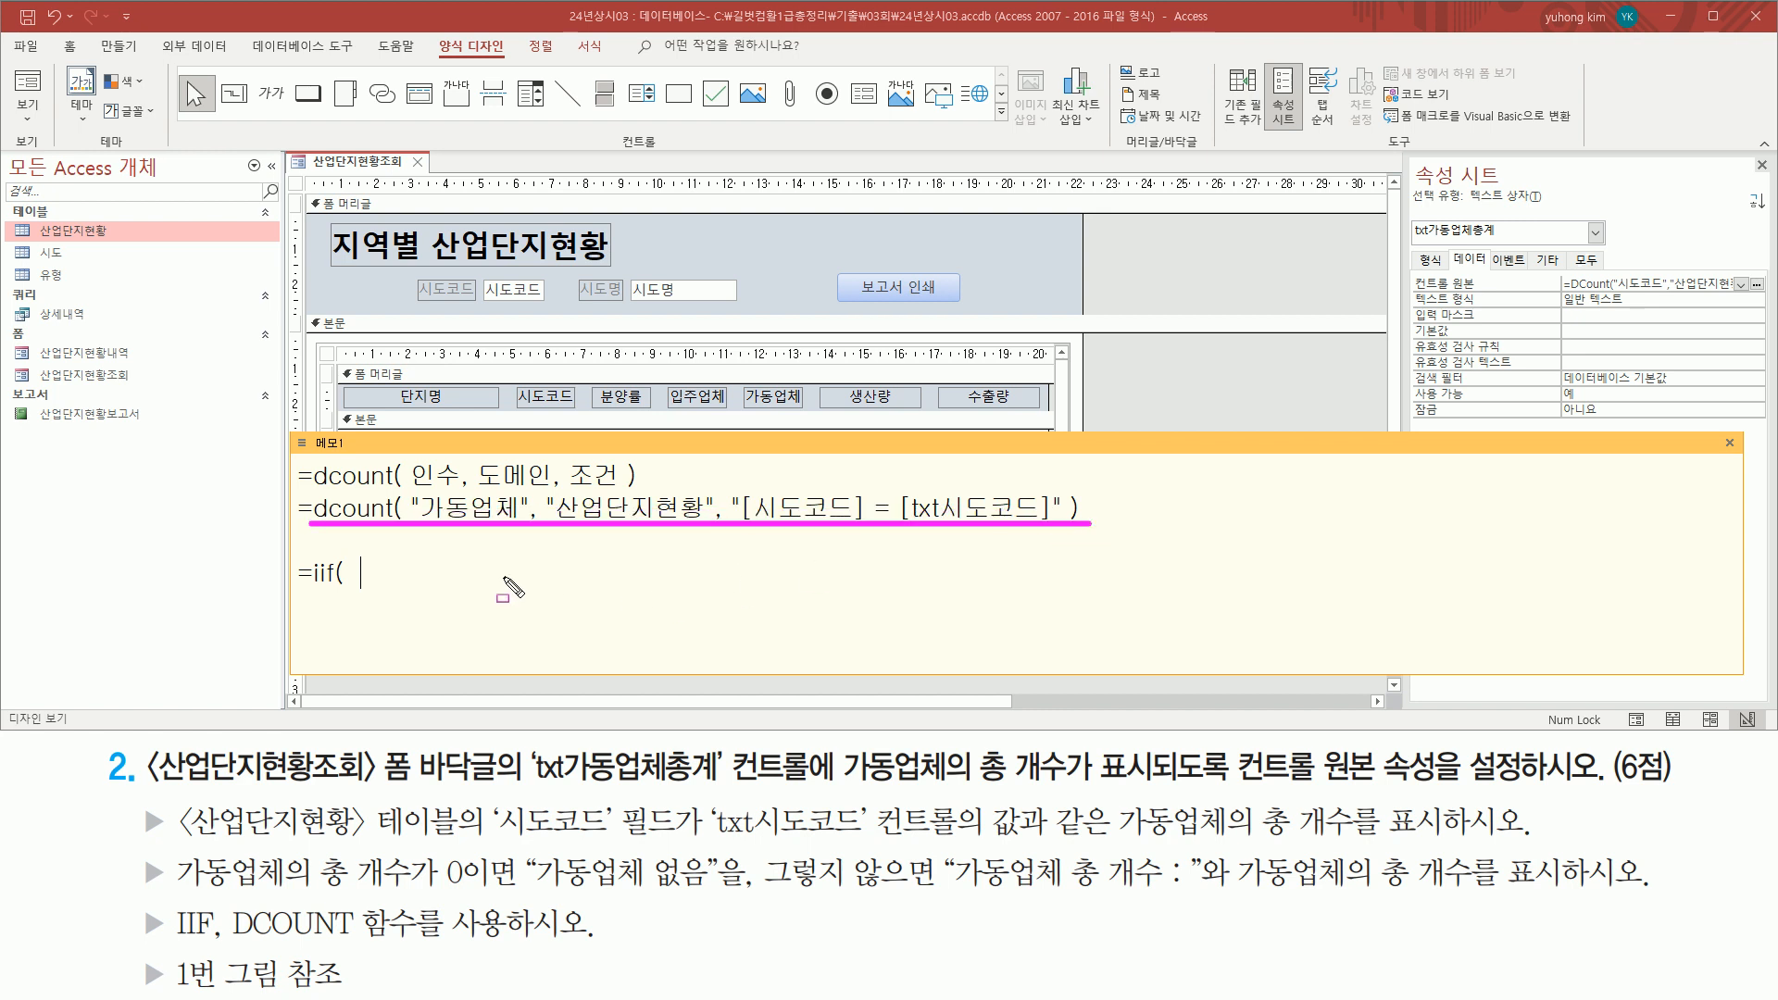
pyautogui.press('Escape')
pyautogui.hotkey('ctrl', 'v')
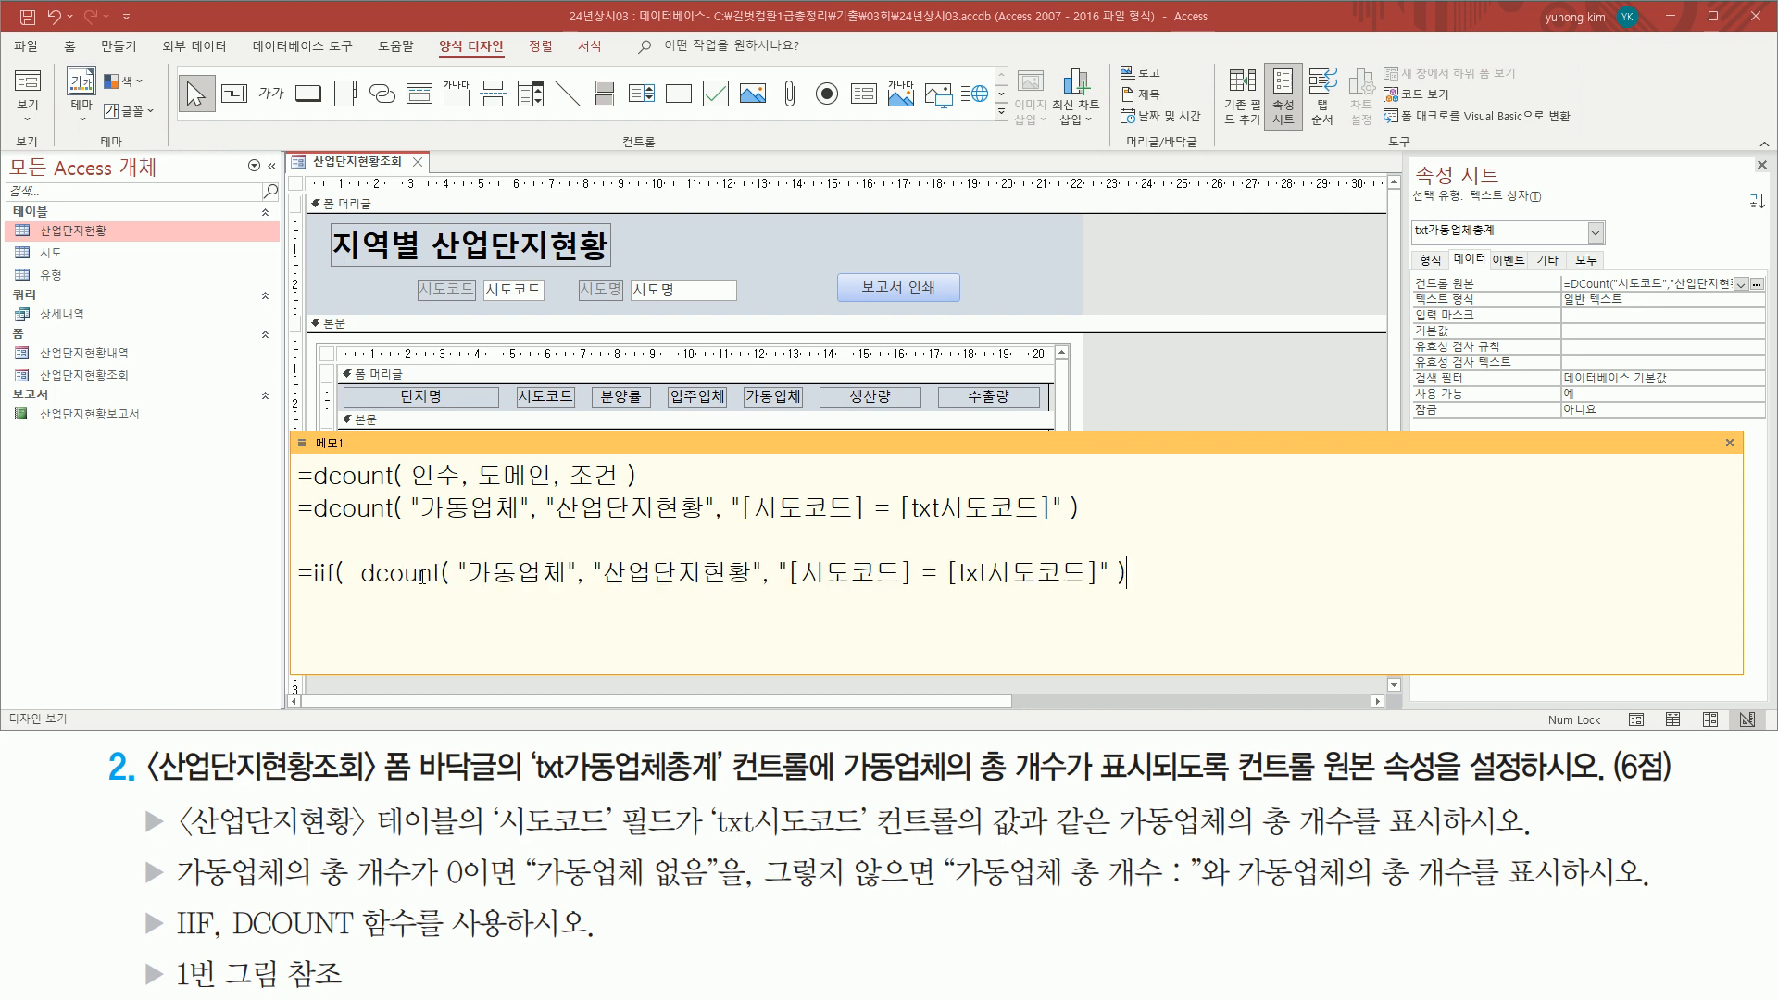
# Step: Copy the DCOUNT expression inside the IIF, complete the condition with =0 and add "가동업체 없음" as the true result
pyautogui.moveTo(361, 572); pyautogui.dragTo(1259, 574)
pyautogui.hotkey('ctrl', 'c')
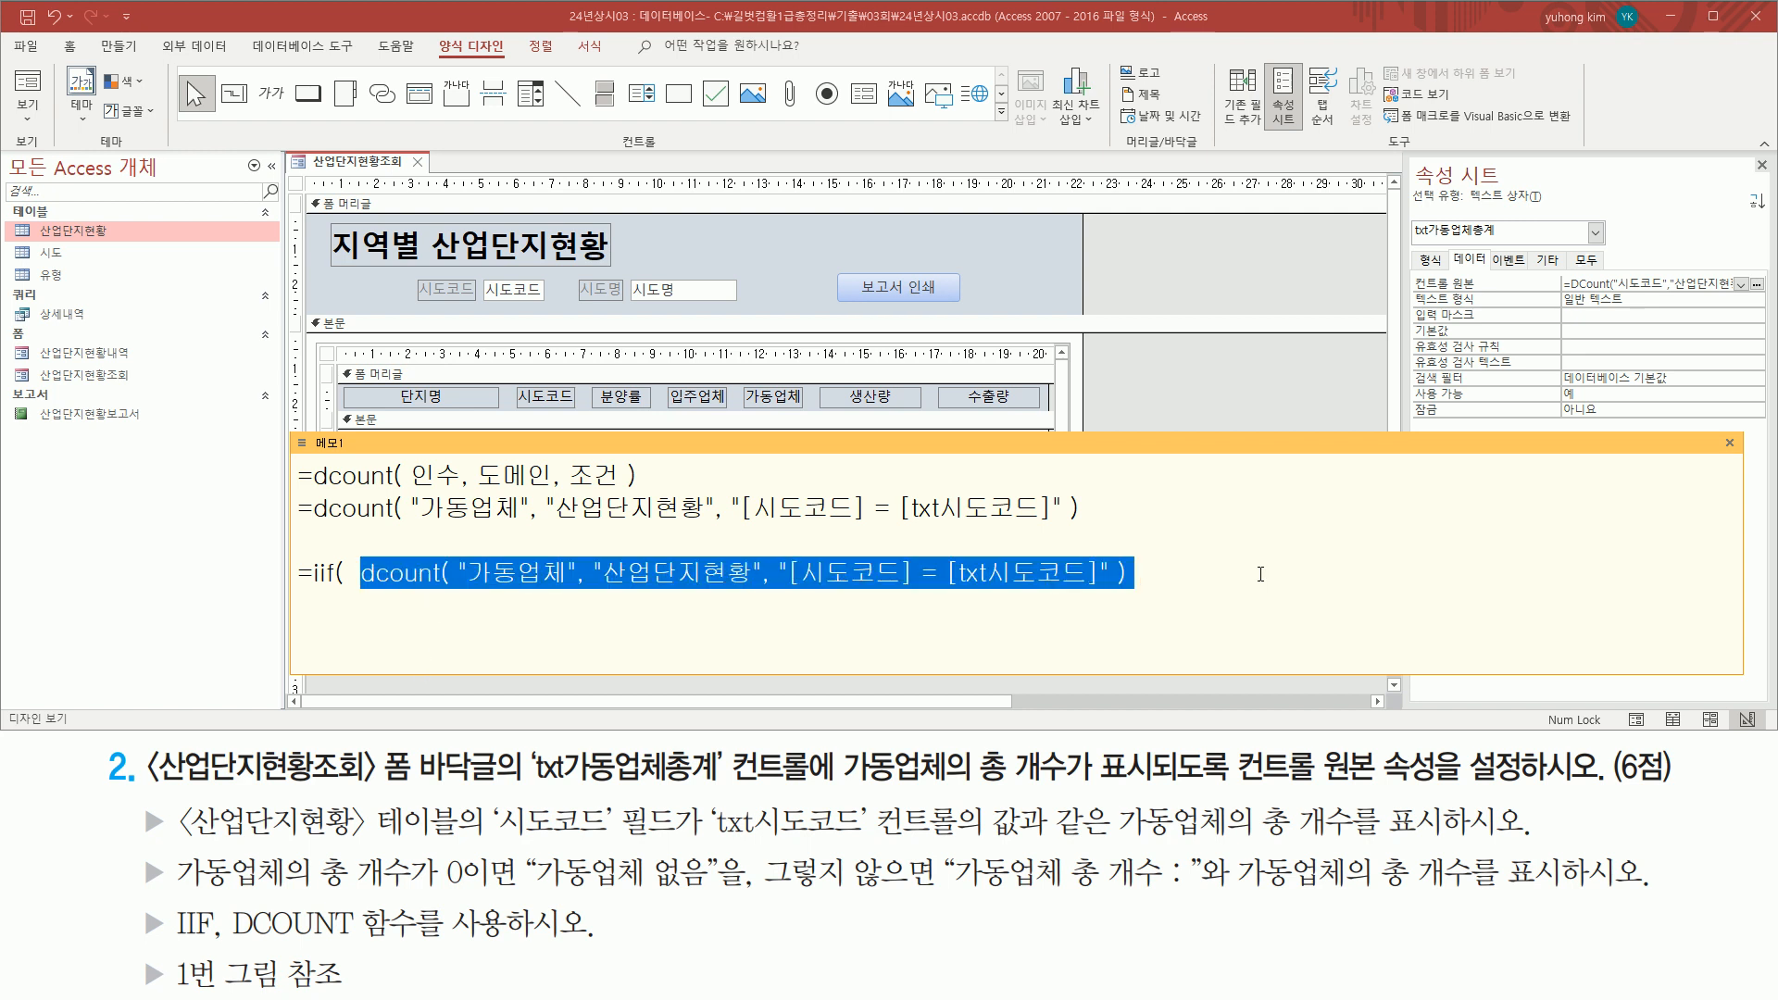
pyautogui.click(1155, 577)
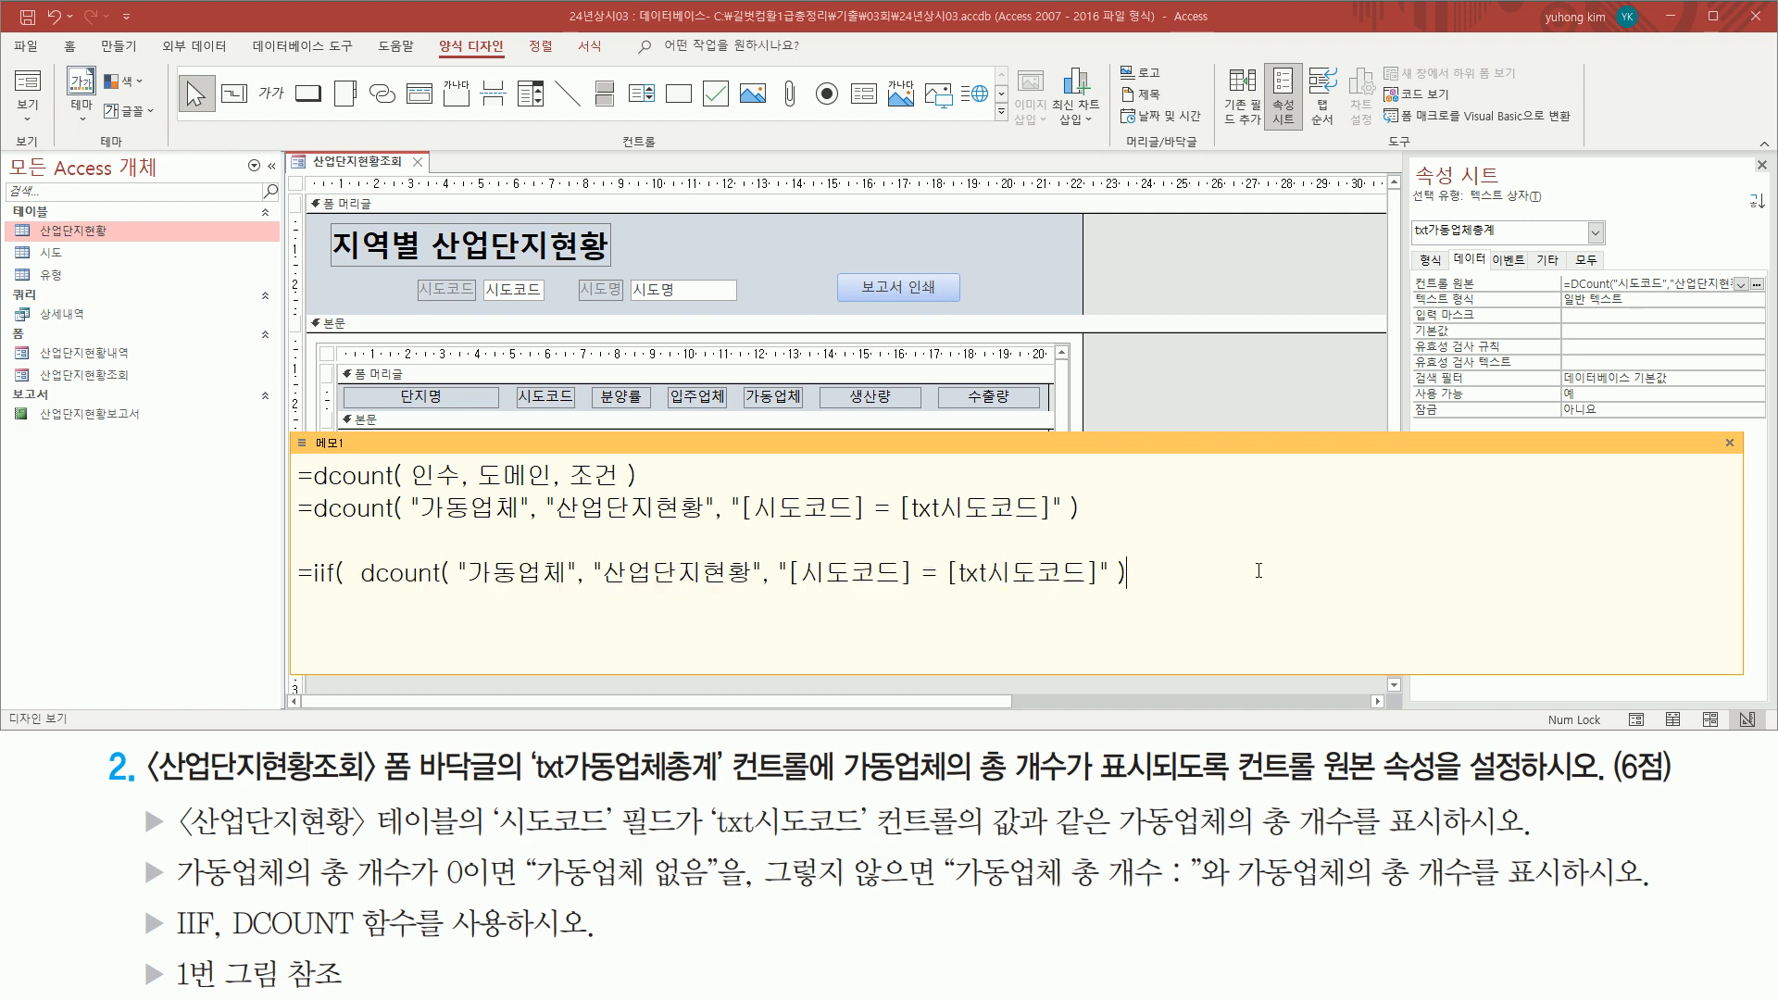
pyautogui.write('=0')
pyautogui.write('가도')
pyautogui.write('동업체 ')
pyautogui.write('업')
pyautogui.write('음"')
pyautogui.moveTo(1182, 591); pyautogui.dragTo(1355, 592)
pyautogui.moveTo(524, 895)
pyautogui.mouseDown()
pyautogui.moveTo(723, 896)
pyautogui.moveTo(649, 887)
pyautogui.mouseUp()
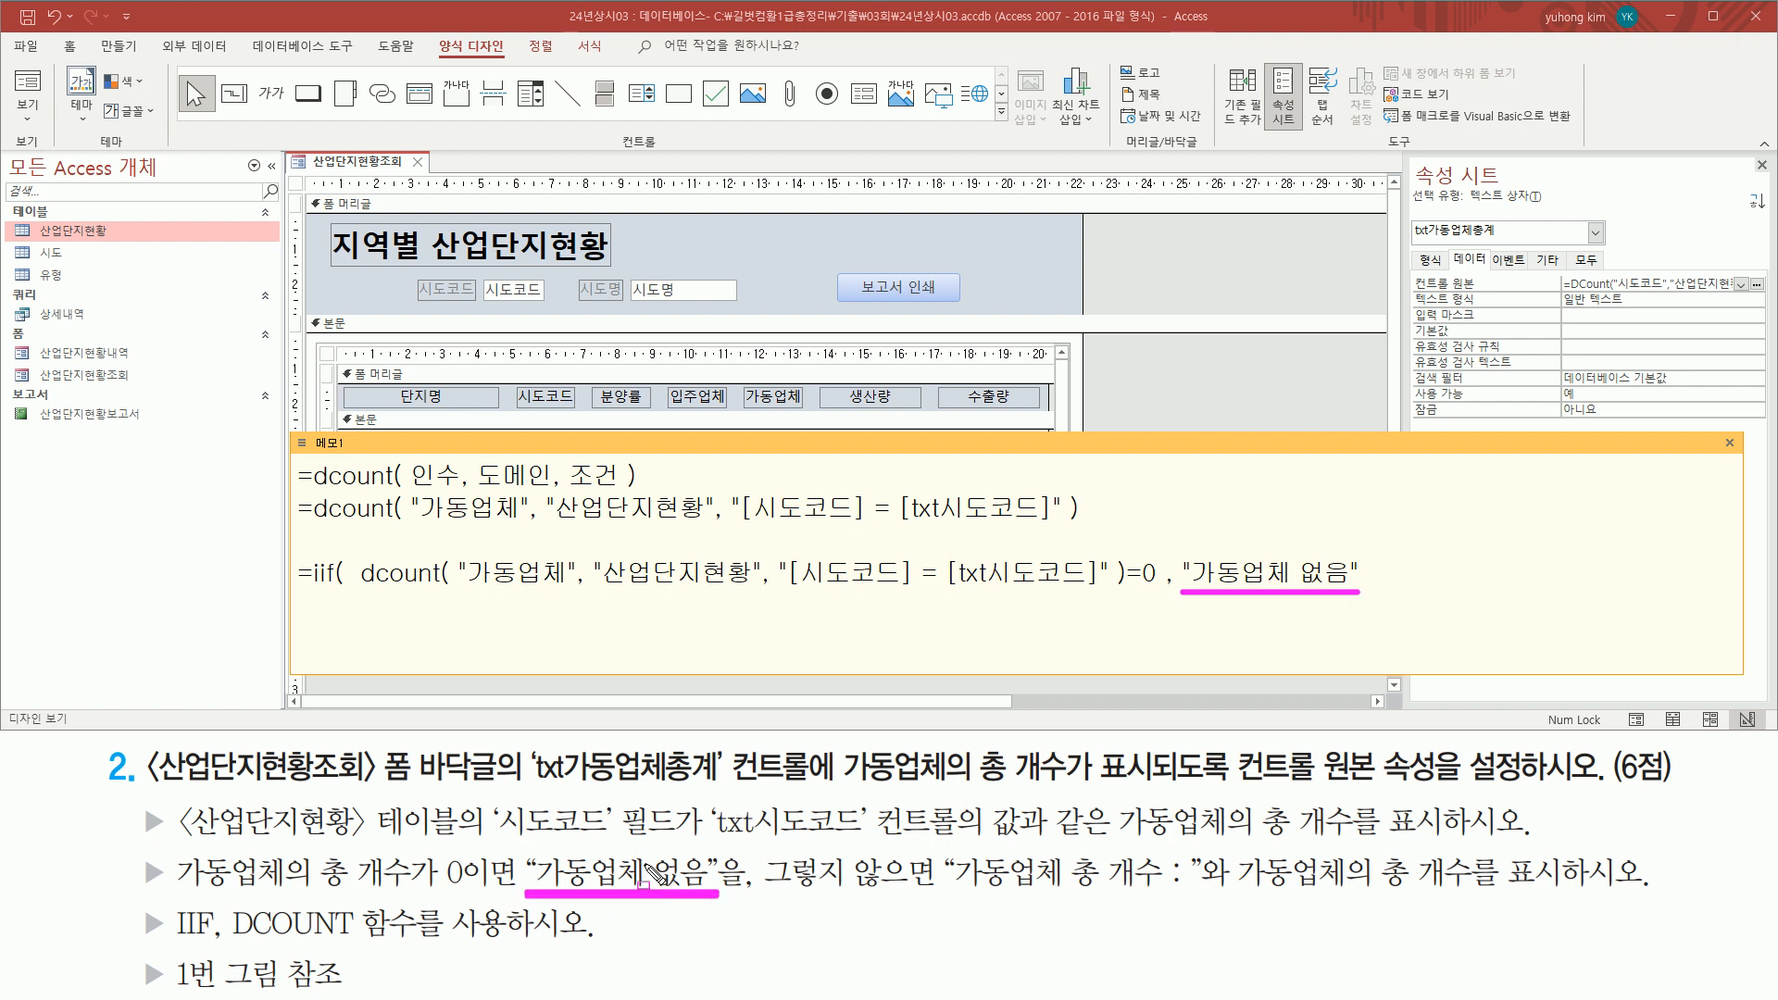
pyautogui.moveTo(1295, 566); pyautogui.dragTo(1295, 582)
pyautogui.press('Escape')
# Step: Paste the DCOUNT expression as the IIF's false result, following "가동업체 없음"
pyautogui.click(1394, 576)
pyautogui.moveTo(356, 589); pyautogui.dragTo(1367, 597)
pyautogui.press('Escape')
pyautogui.click(1382, 575)
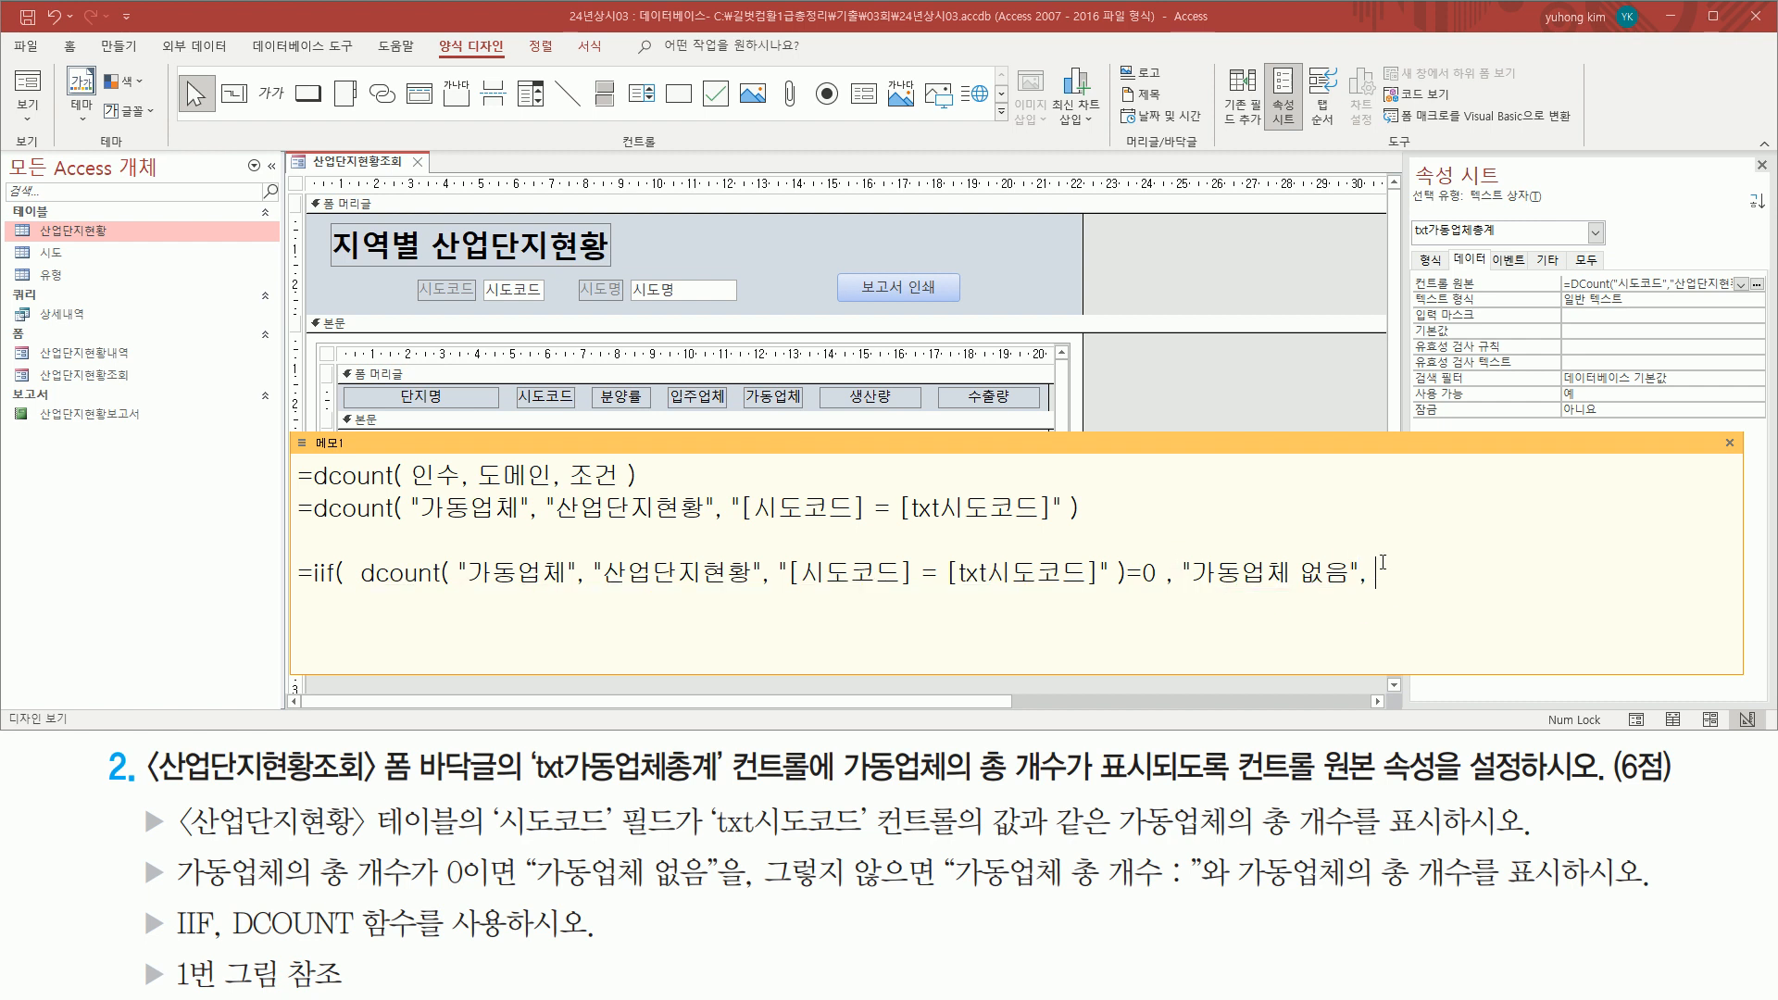
pyautogui.hotkey('ctrl', 'v')
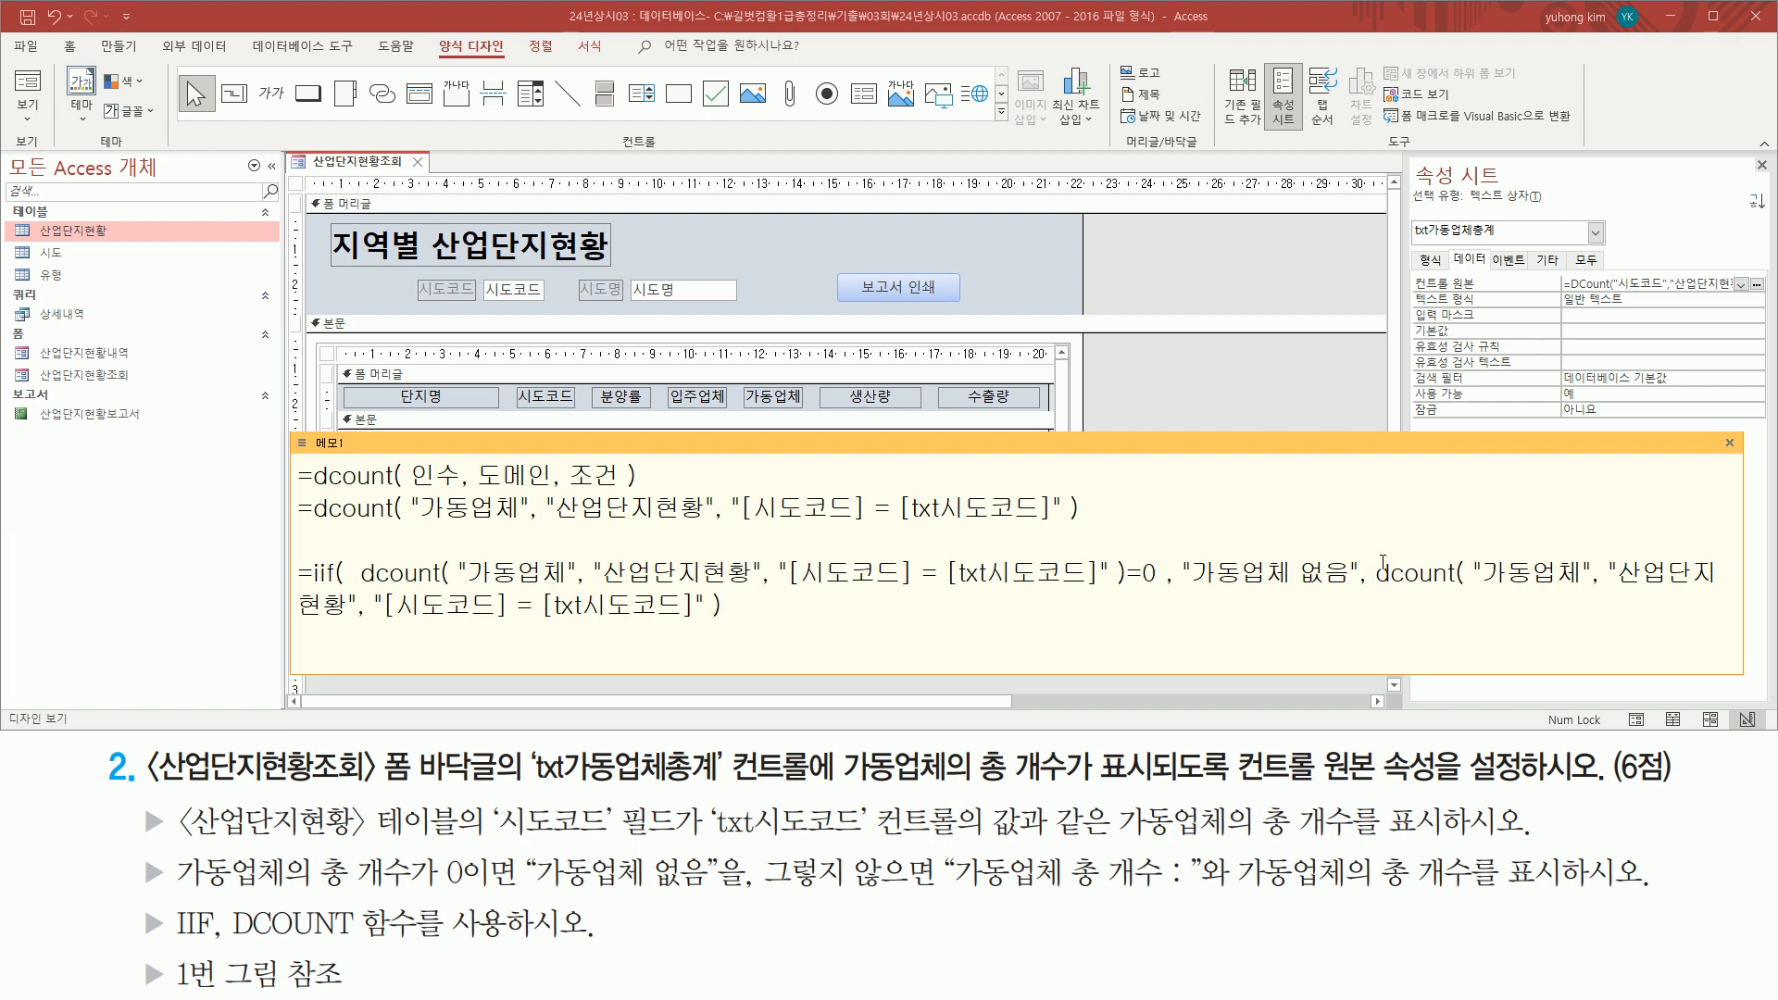
pyautogui.moveTo(1382, 588); pyautogui.dragTo(1387, 602)
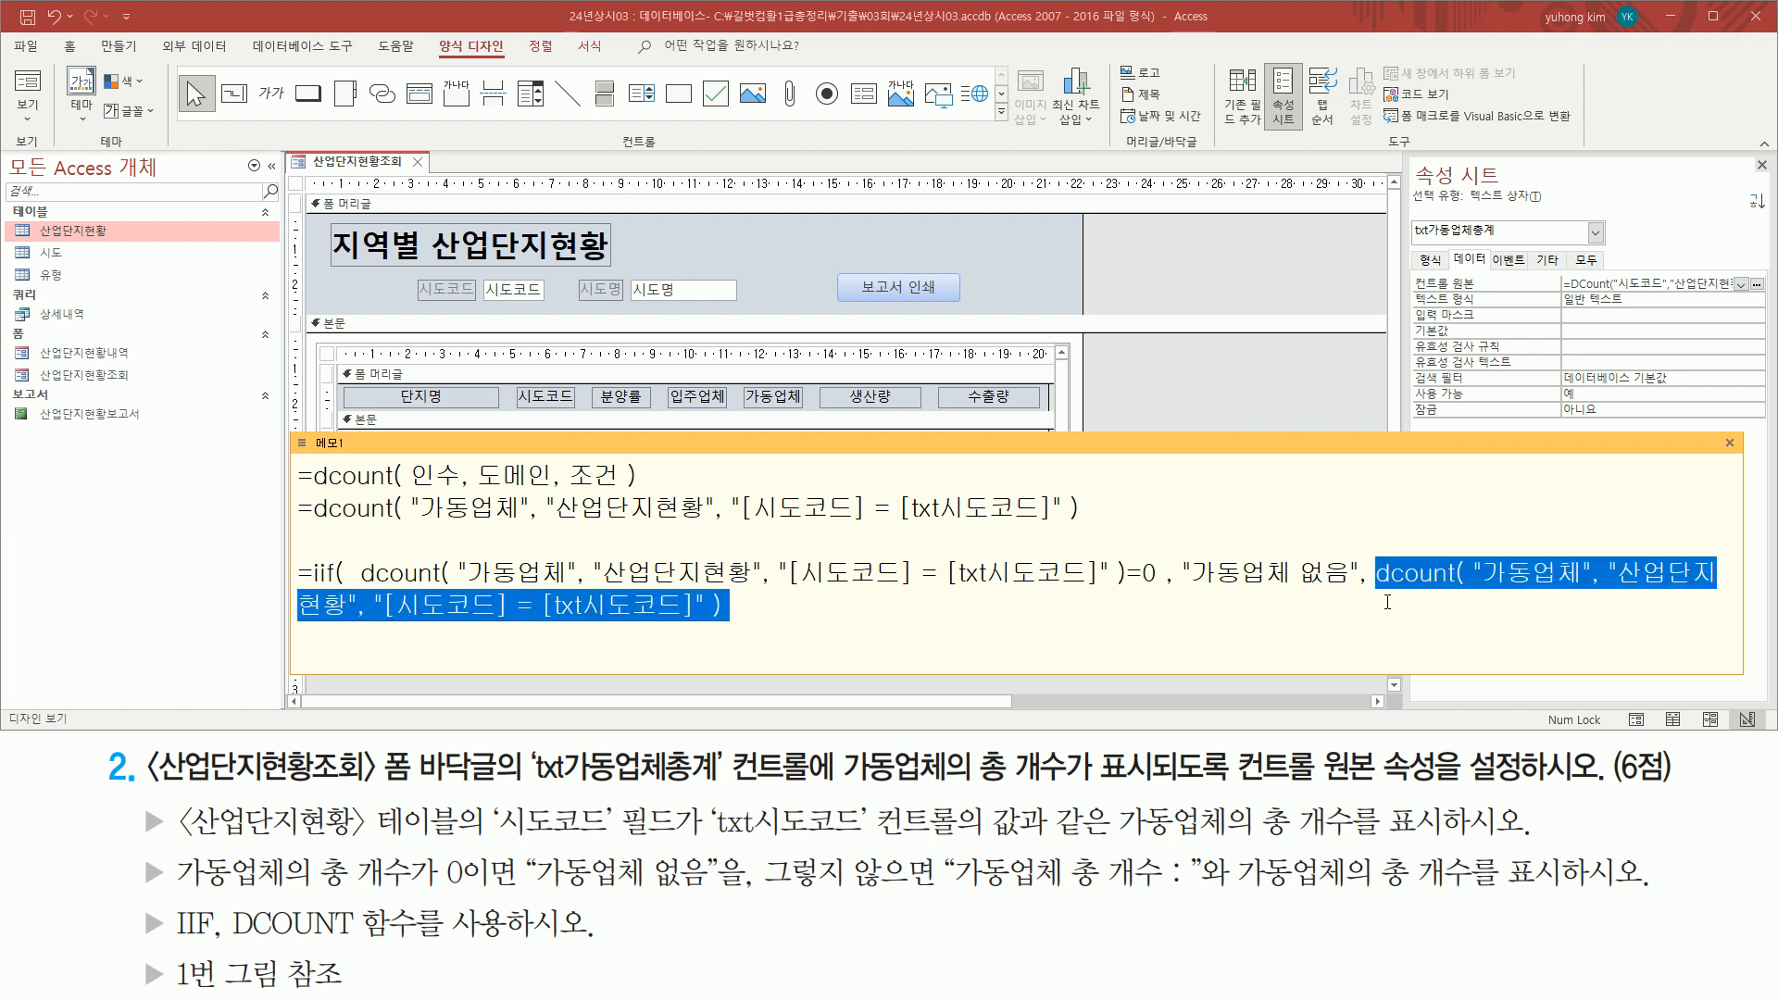
pyautogui.moveTo(1118, 587); pyautogui.dragTo(1347, 591)
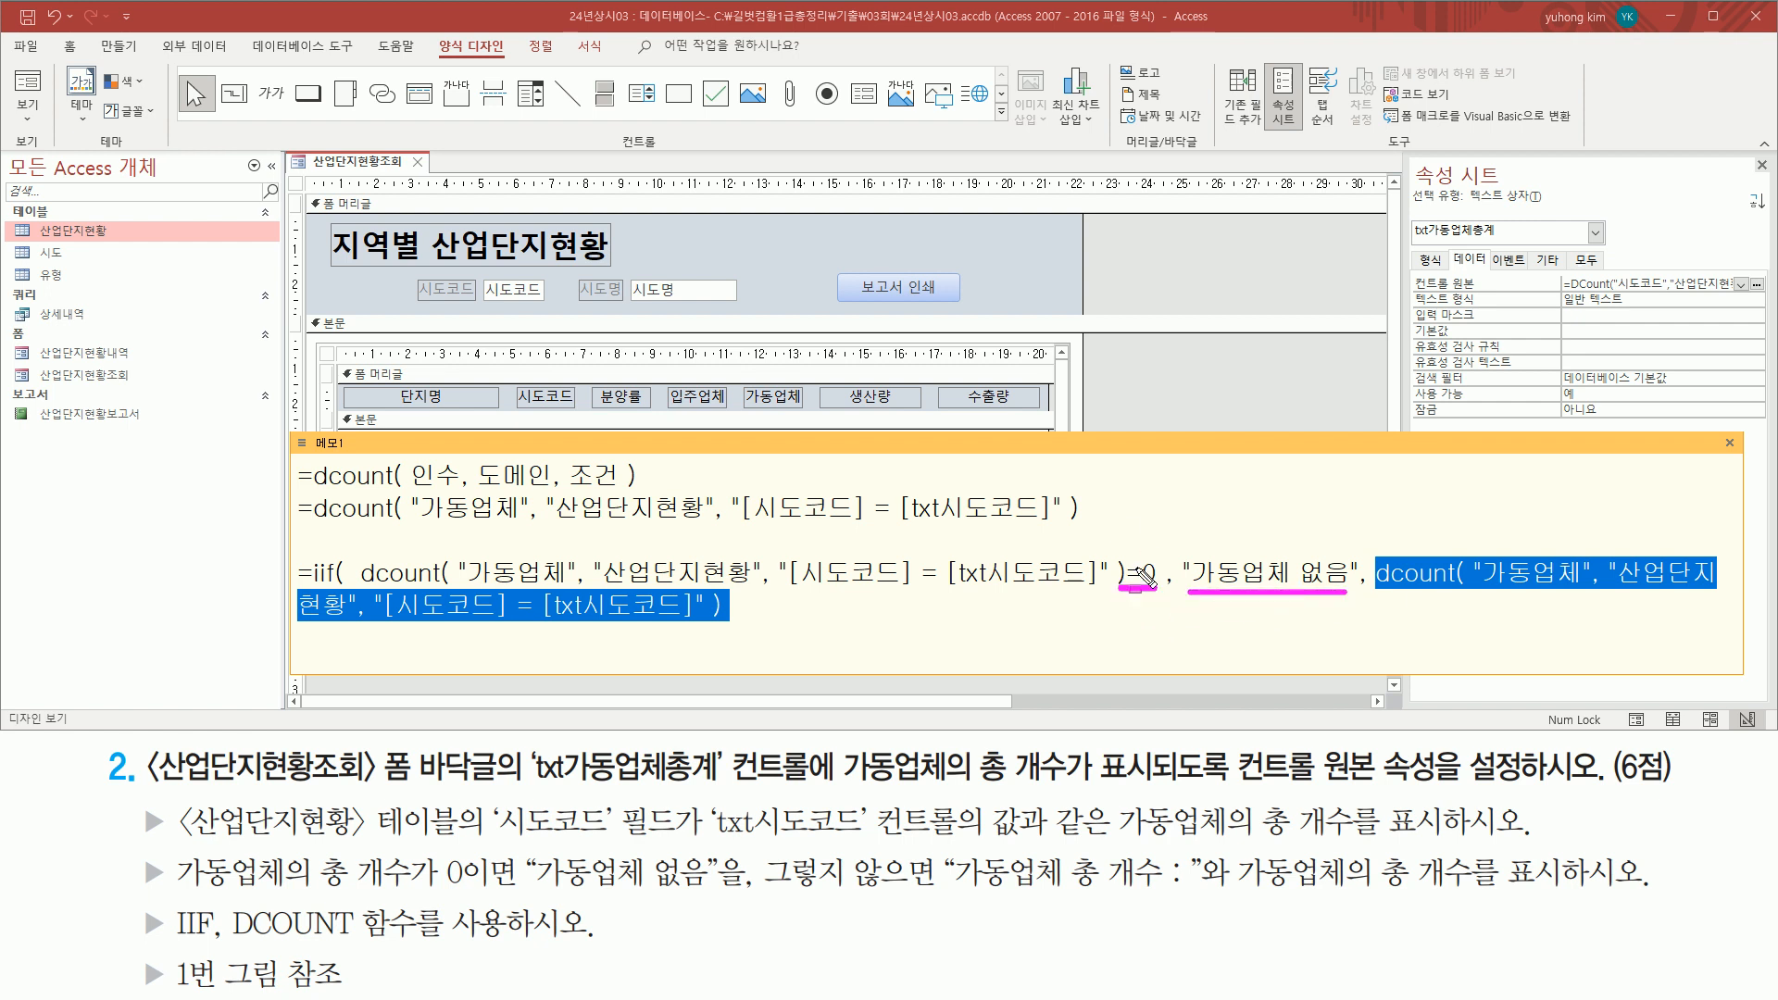
pyautogui.moveTo(1372, 546)
pyautogui.mouseDown()
pyautogui.moveTo(1631, 602)
pyautogui.moveTo(1723, 601)
pyautogui.mouseUp()
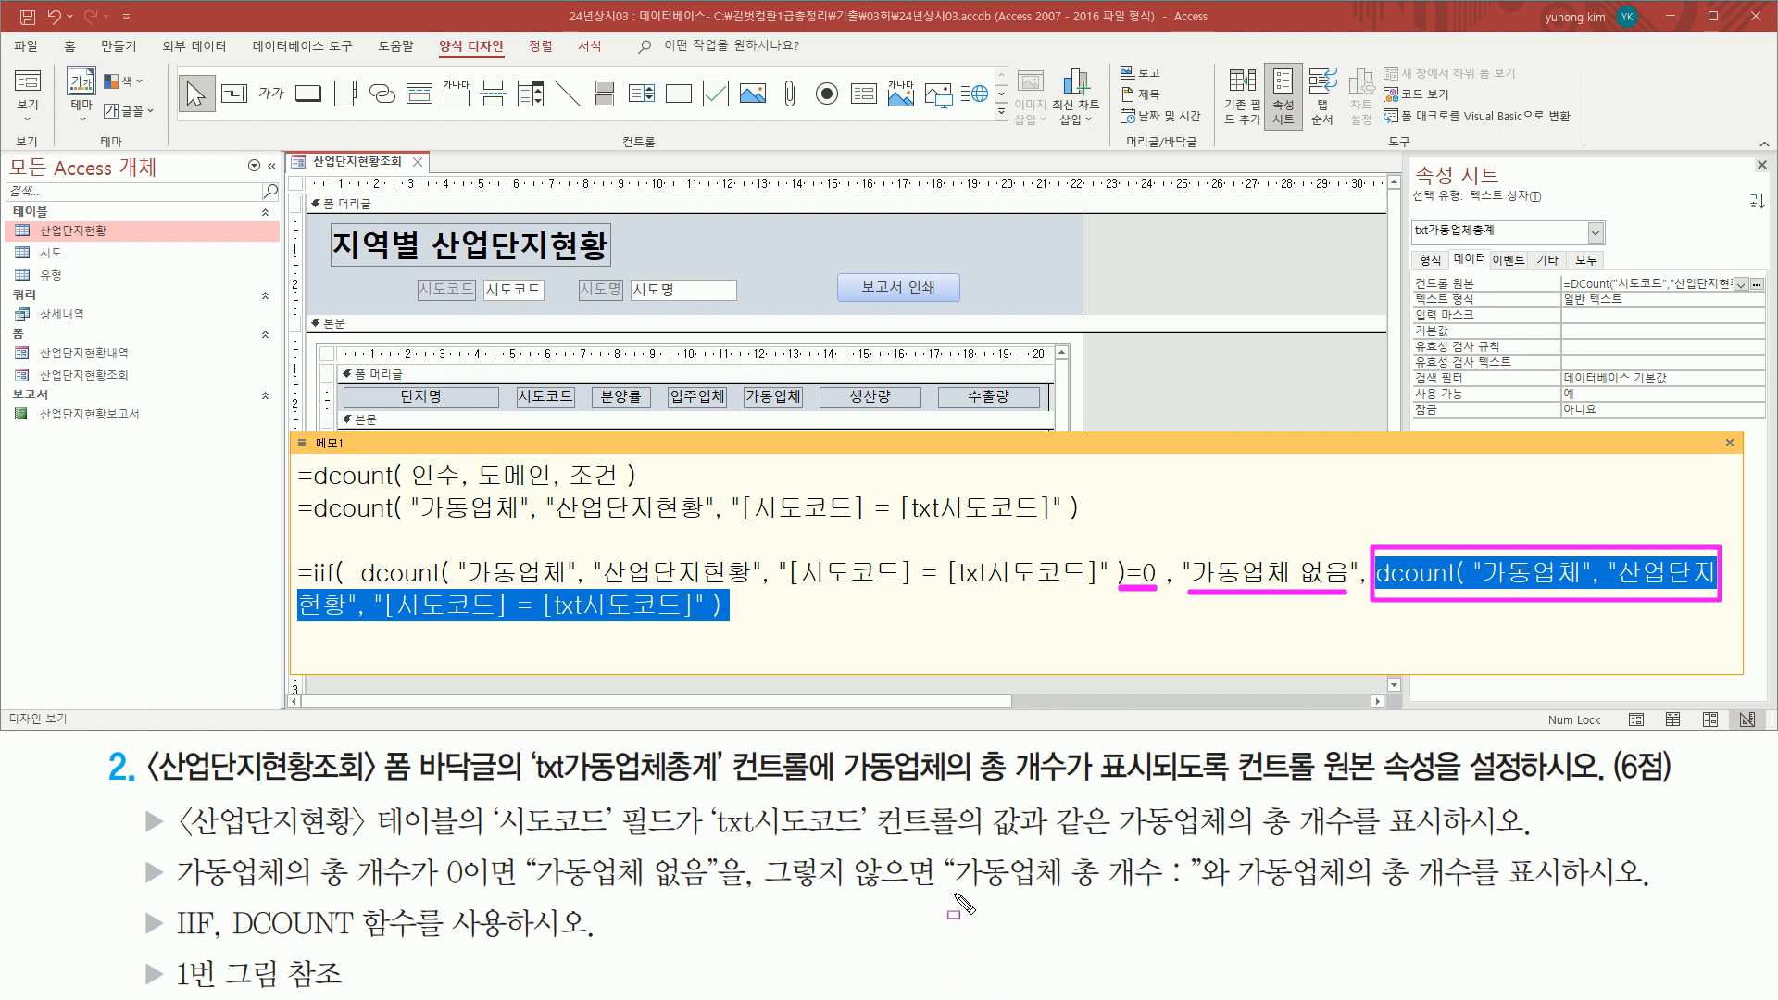
# Step: Insert the text "가동업체 총 개수 : " and the & operator before the DCOUNT in the IIF's false result
pyautogui.moveTo(937, 845); pyautogui.dragTo(1202, 896)
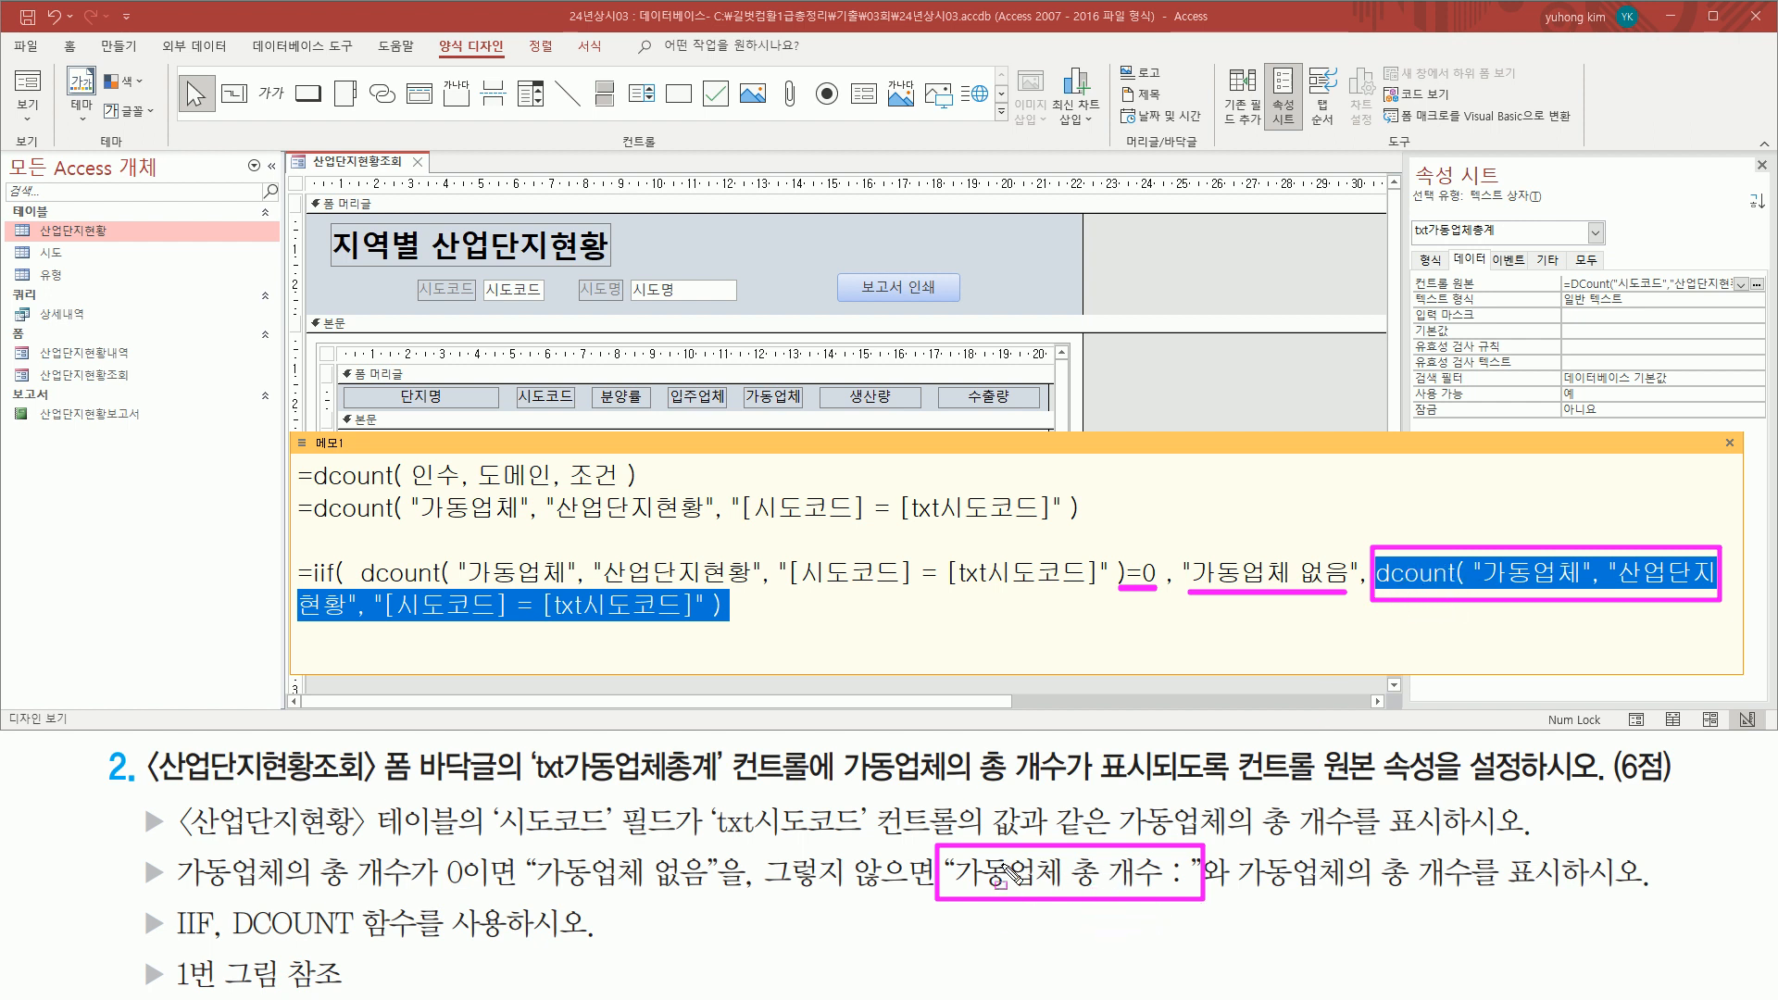
pyautogui.moveTo(1067, 871); pyautogui.dragTo(1186, 880)
pyautogui.press('Escape')
pyautogui.click(1369, 578)
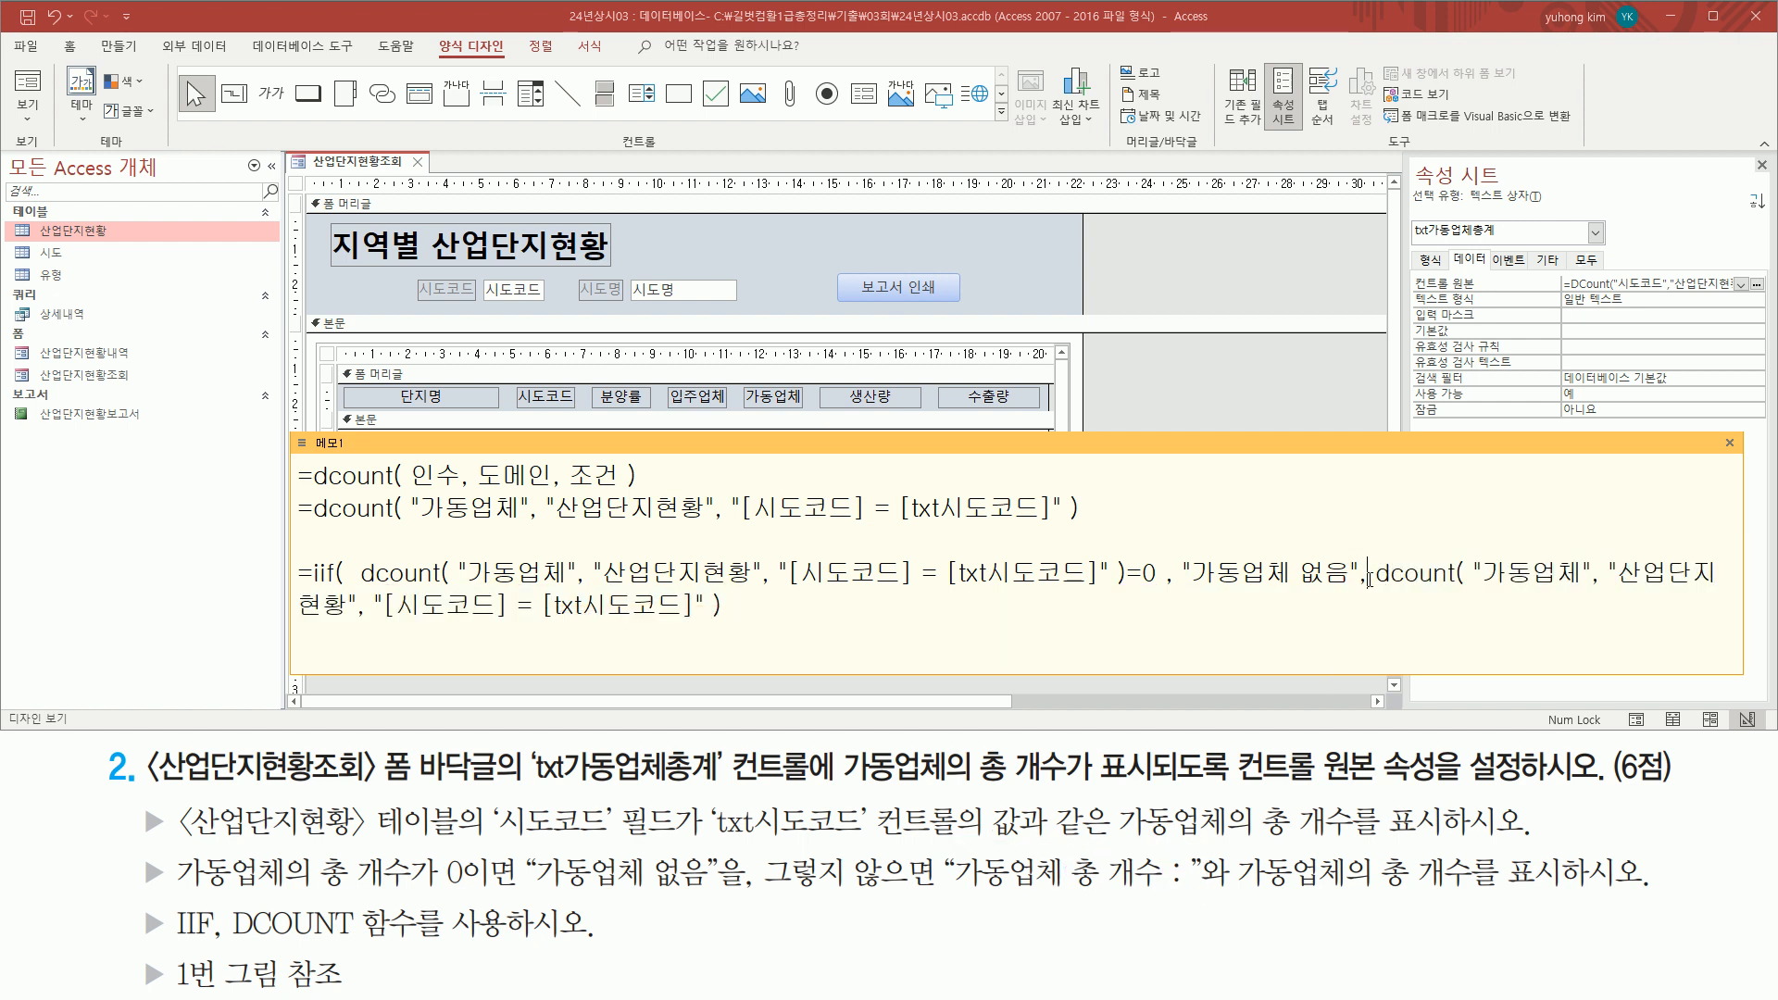
pyautogui.write('"')
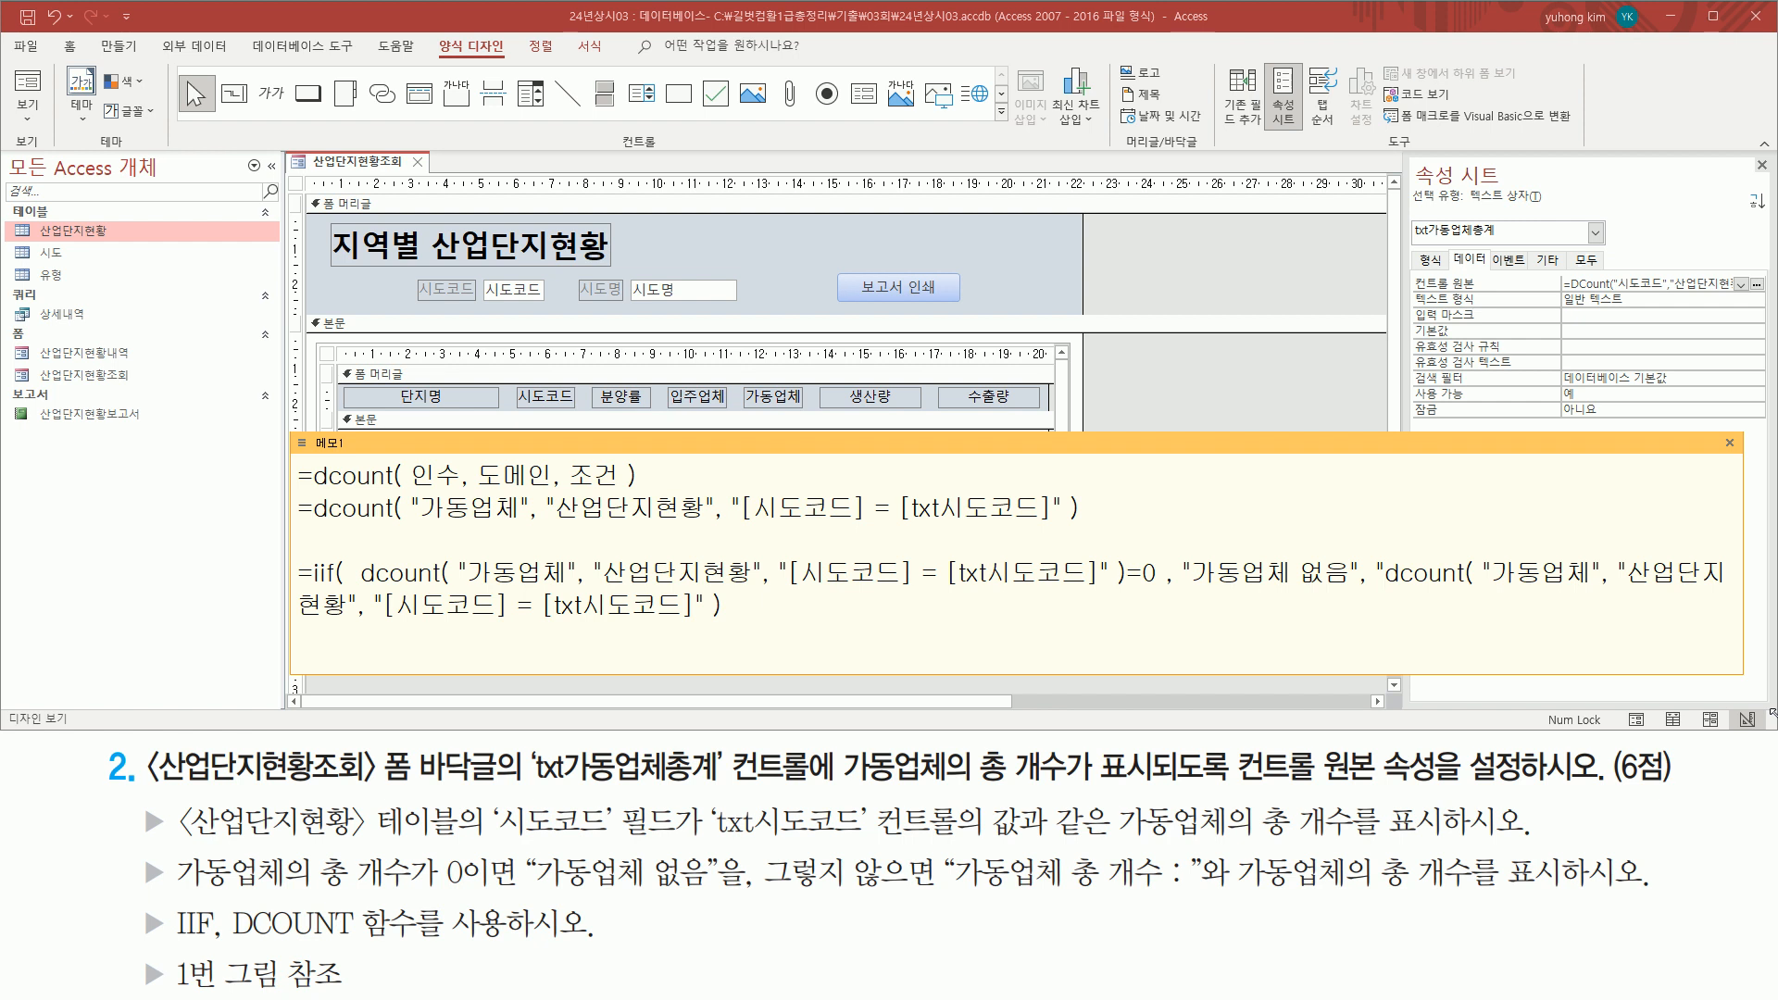
pyautogui.write('가동')
pyautogui.write('업체 총')
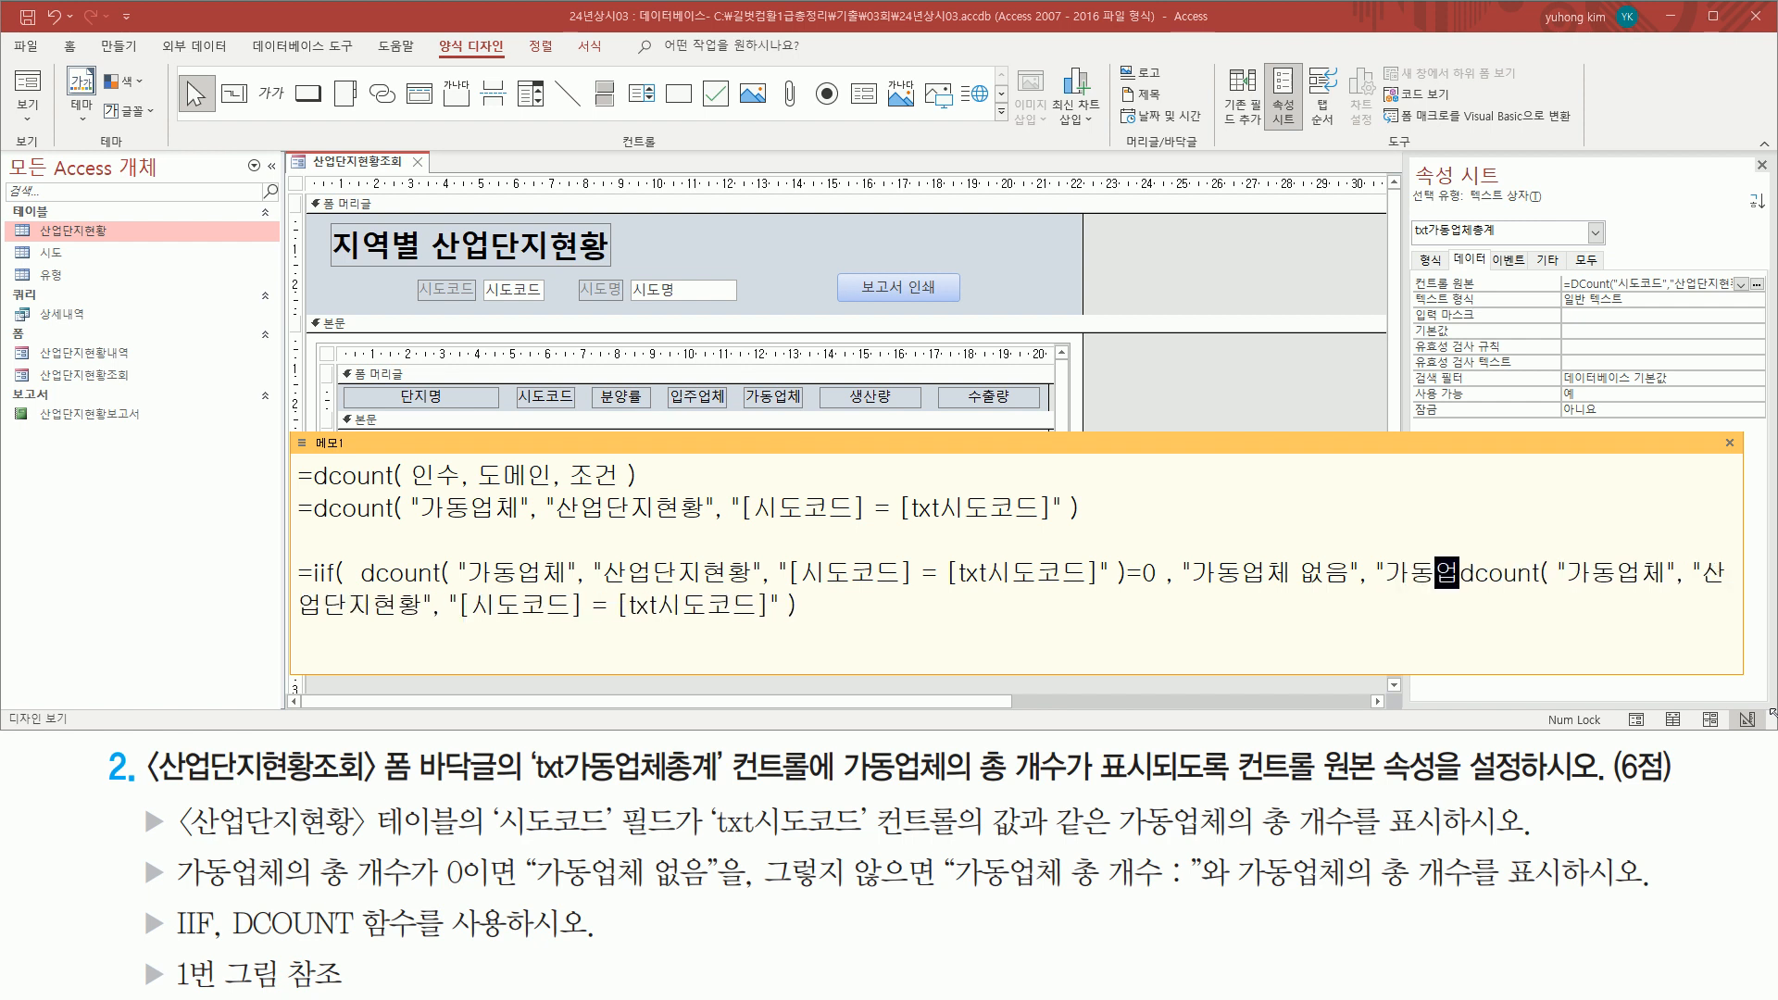
pyautogui.write(' 개수 ')
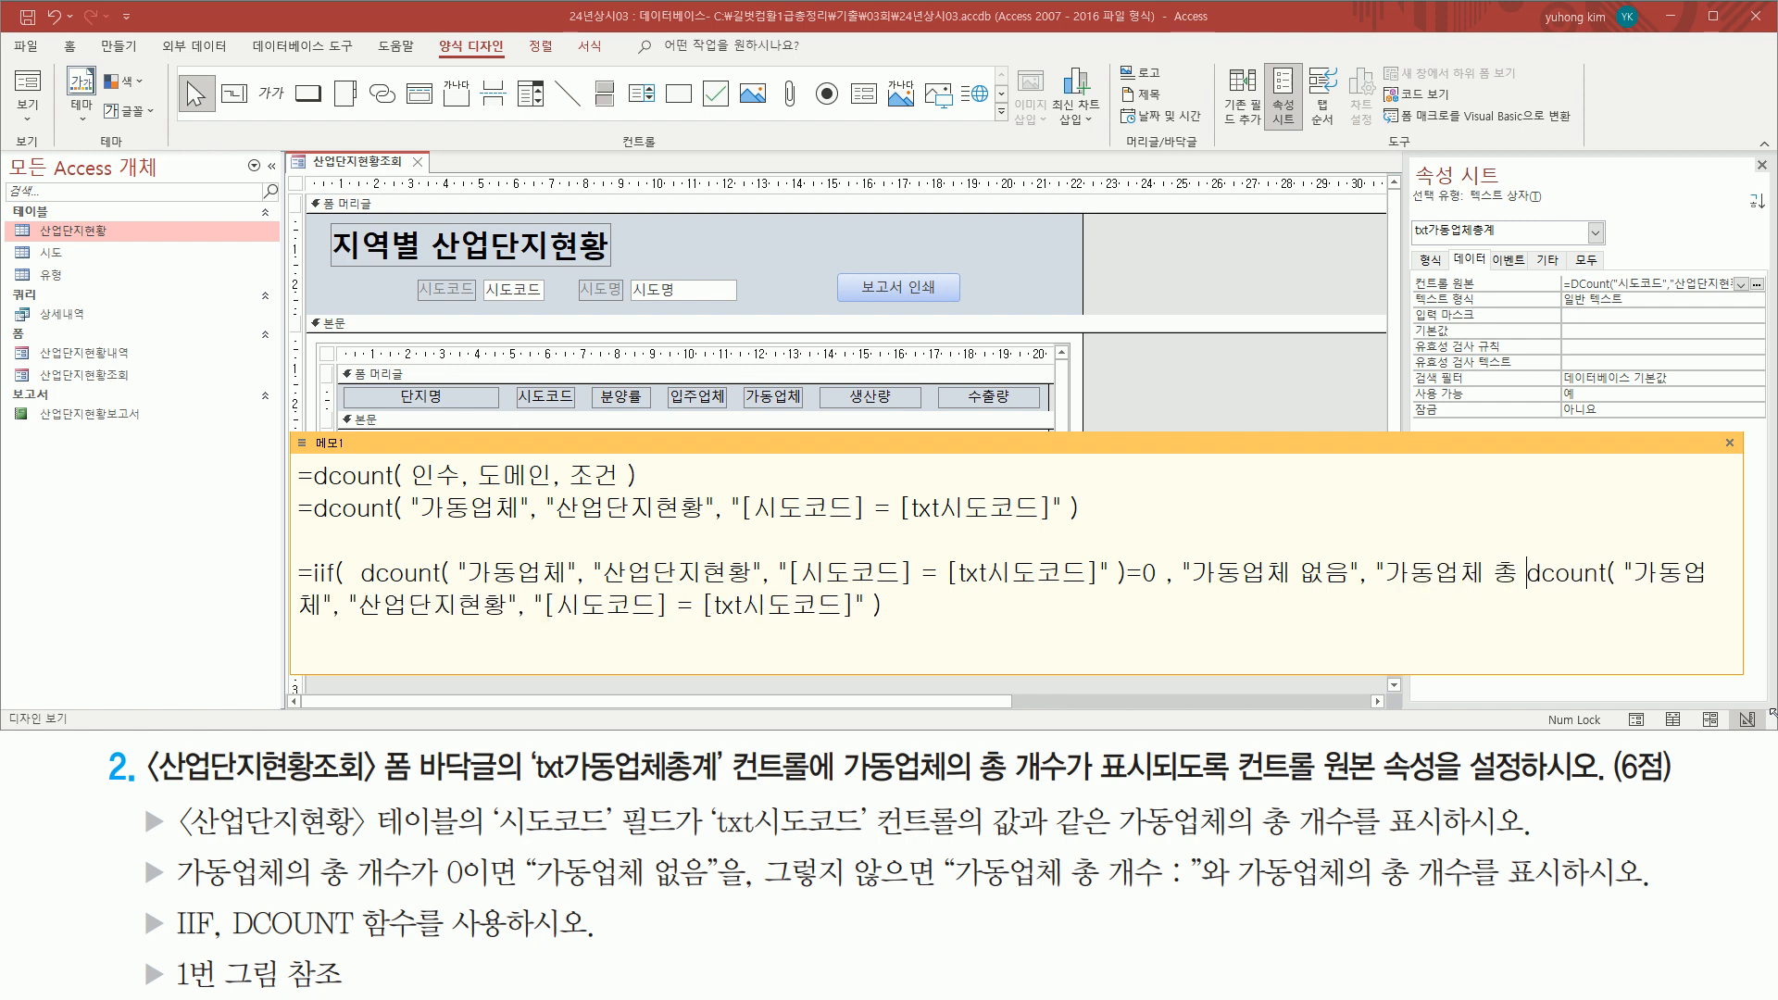
pyautogui.write(':')
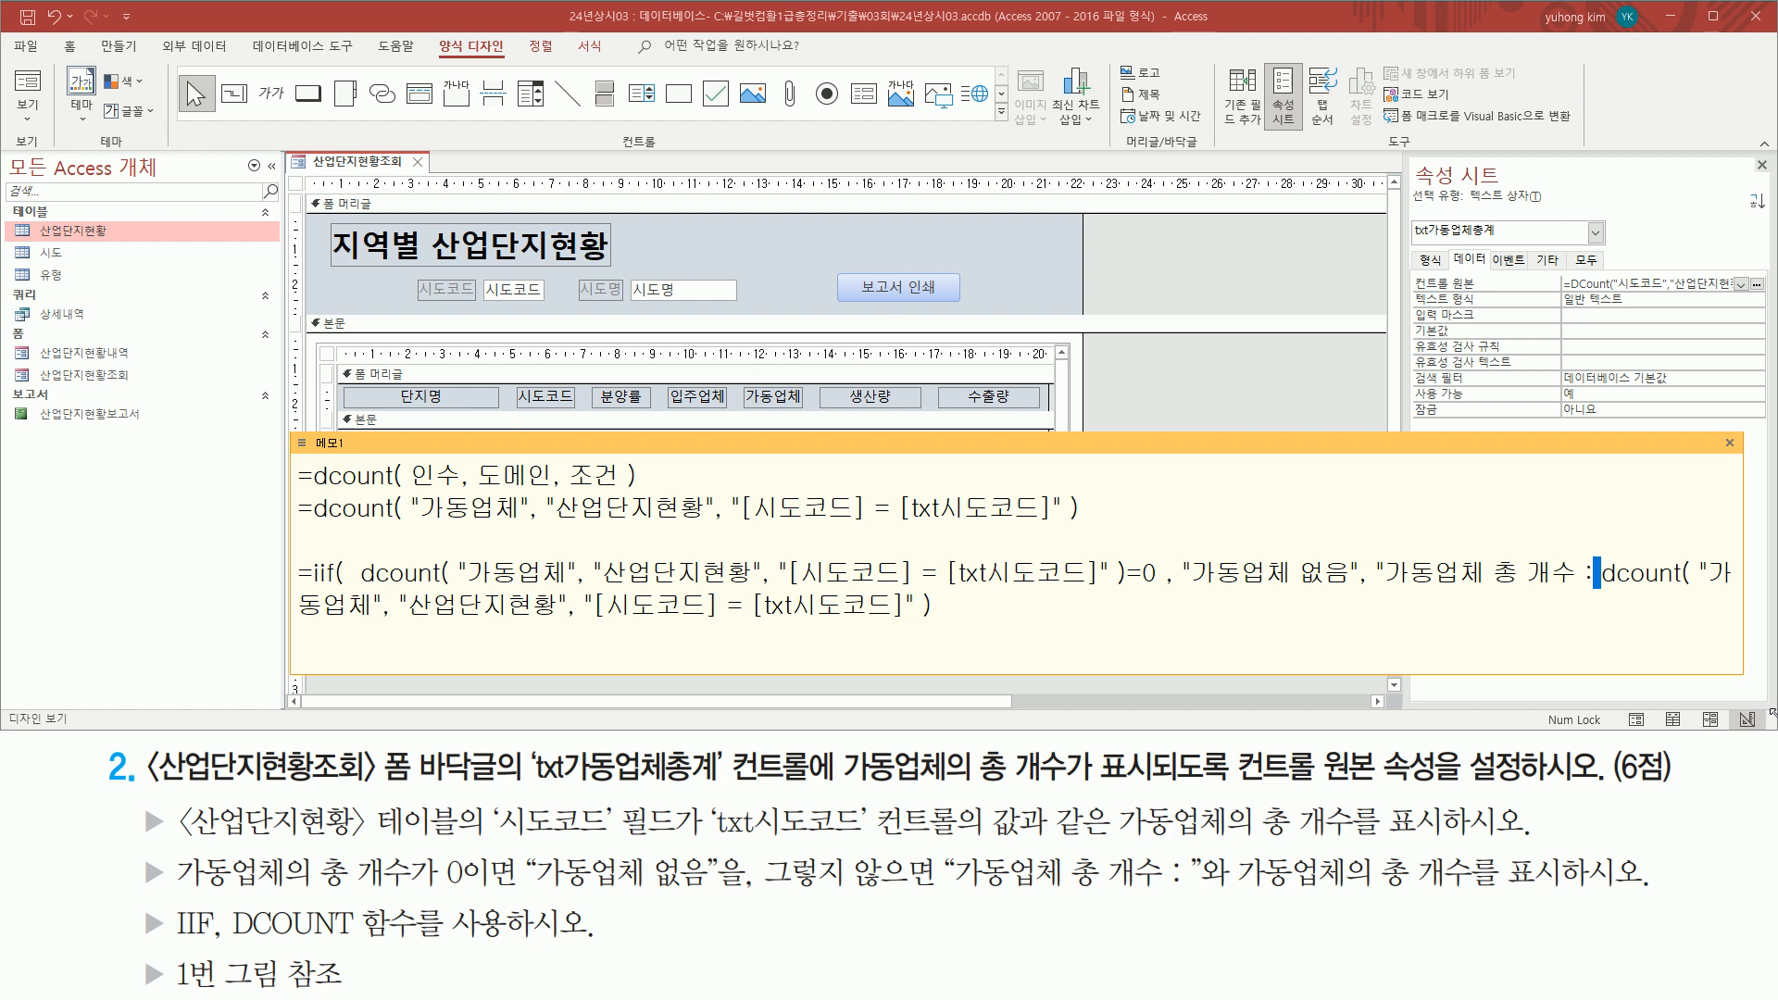
pyautogui.write(' "')
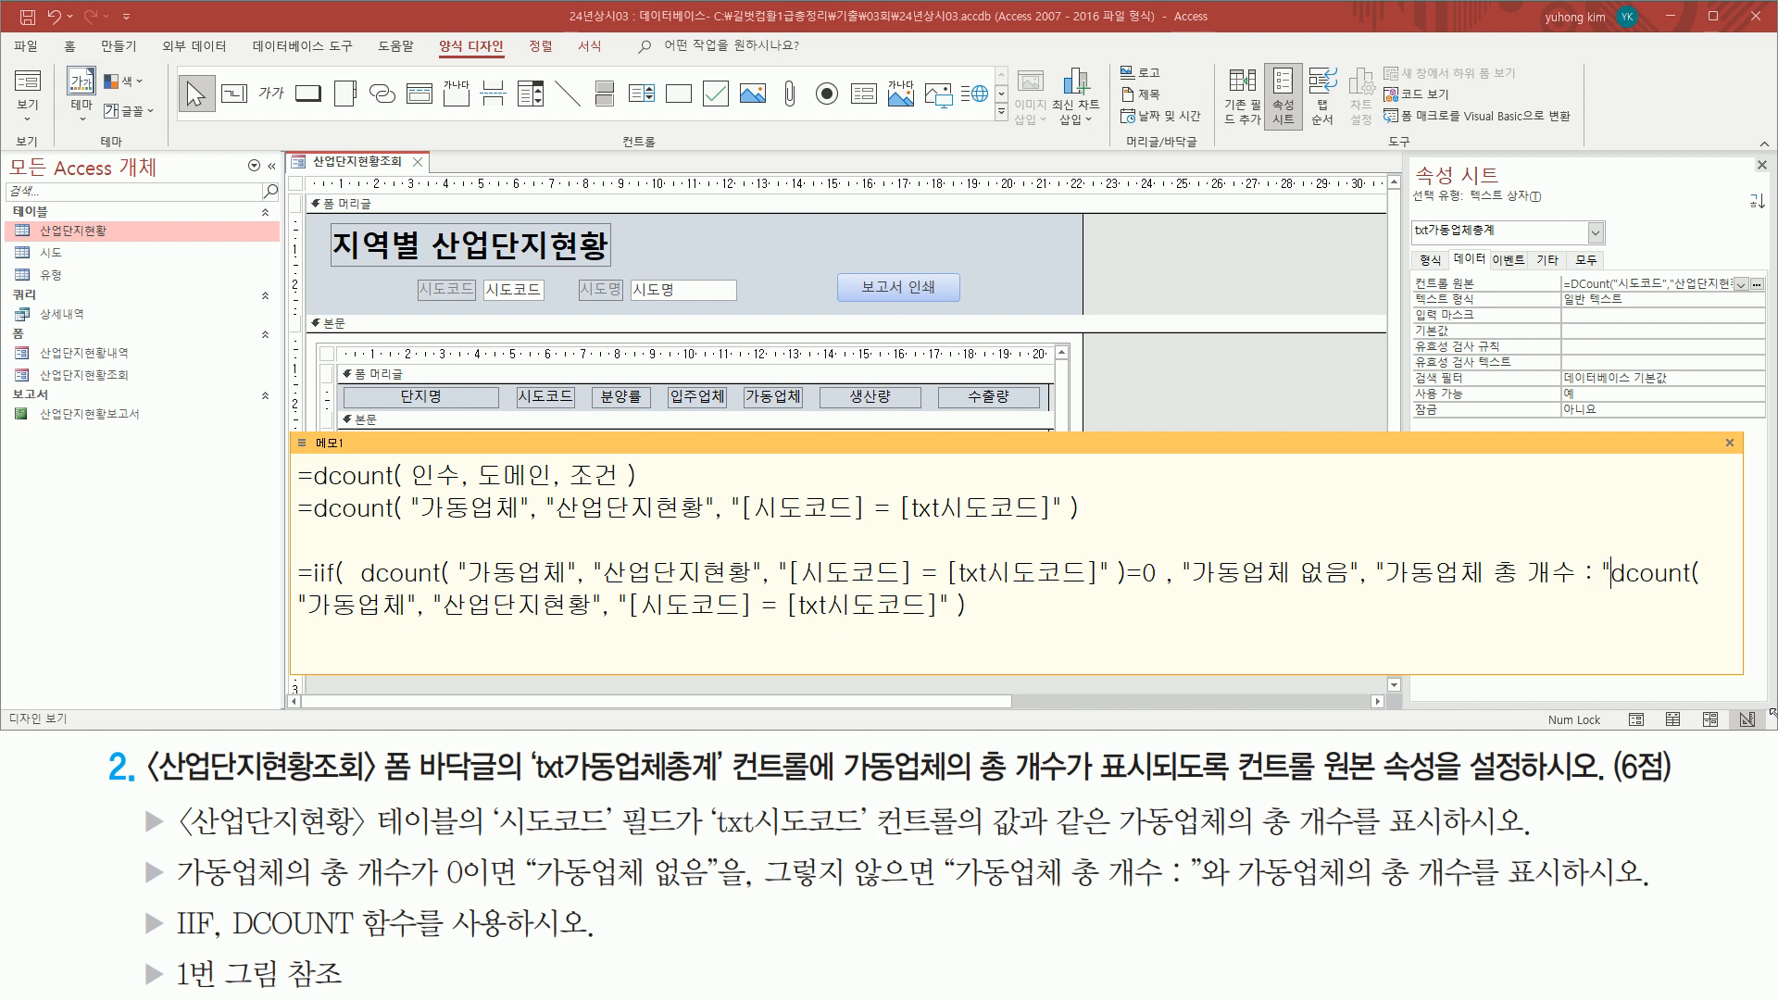
pyautogui.write('&')
# Step: Close the IIF expression with a parenthesis and break the line before "가동업체 총 개수 : "
pyautogui.hotkey('shift', 'Down')
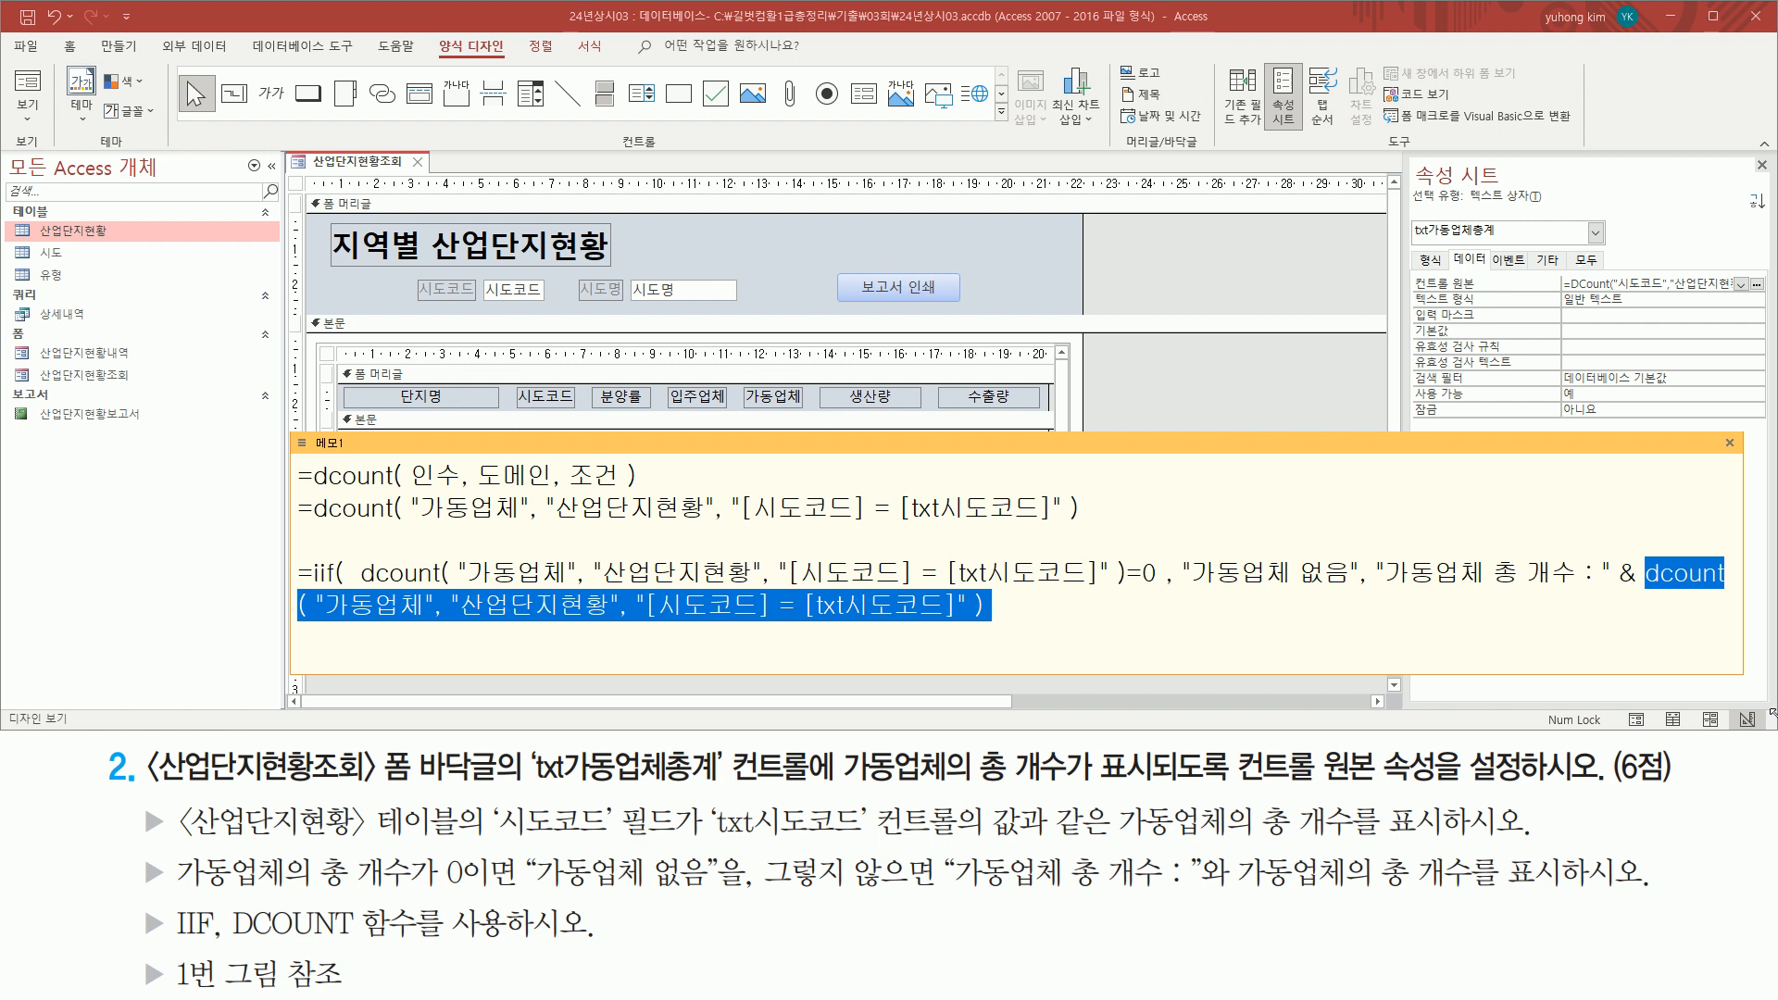
pyautogui.press('Right')
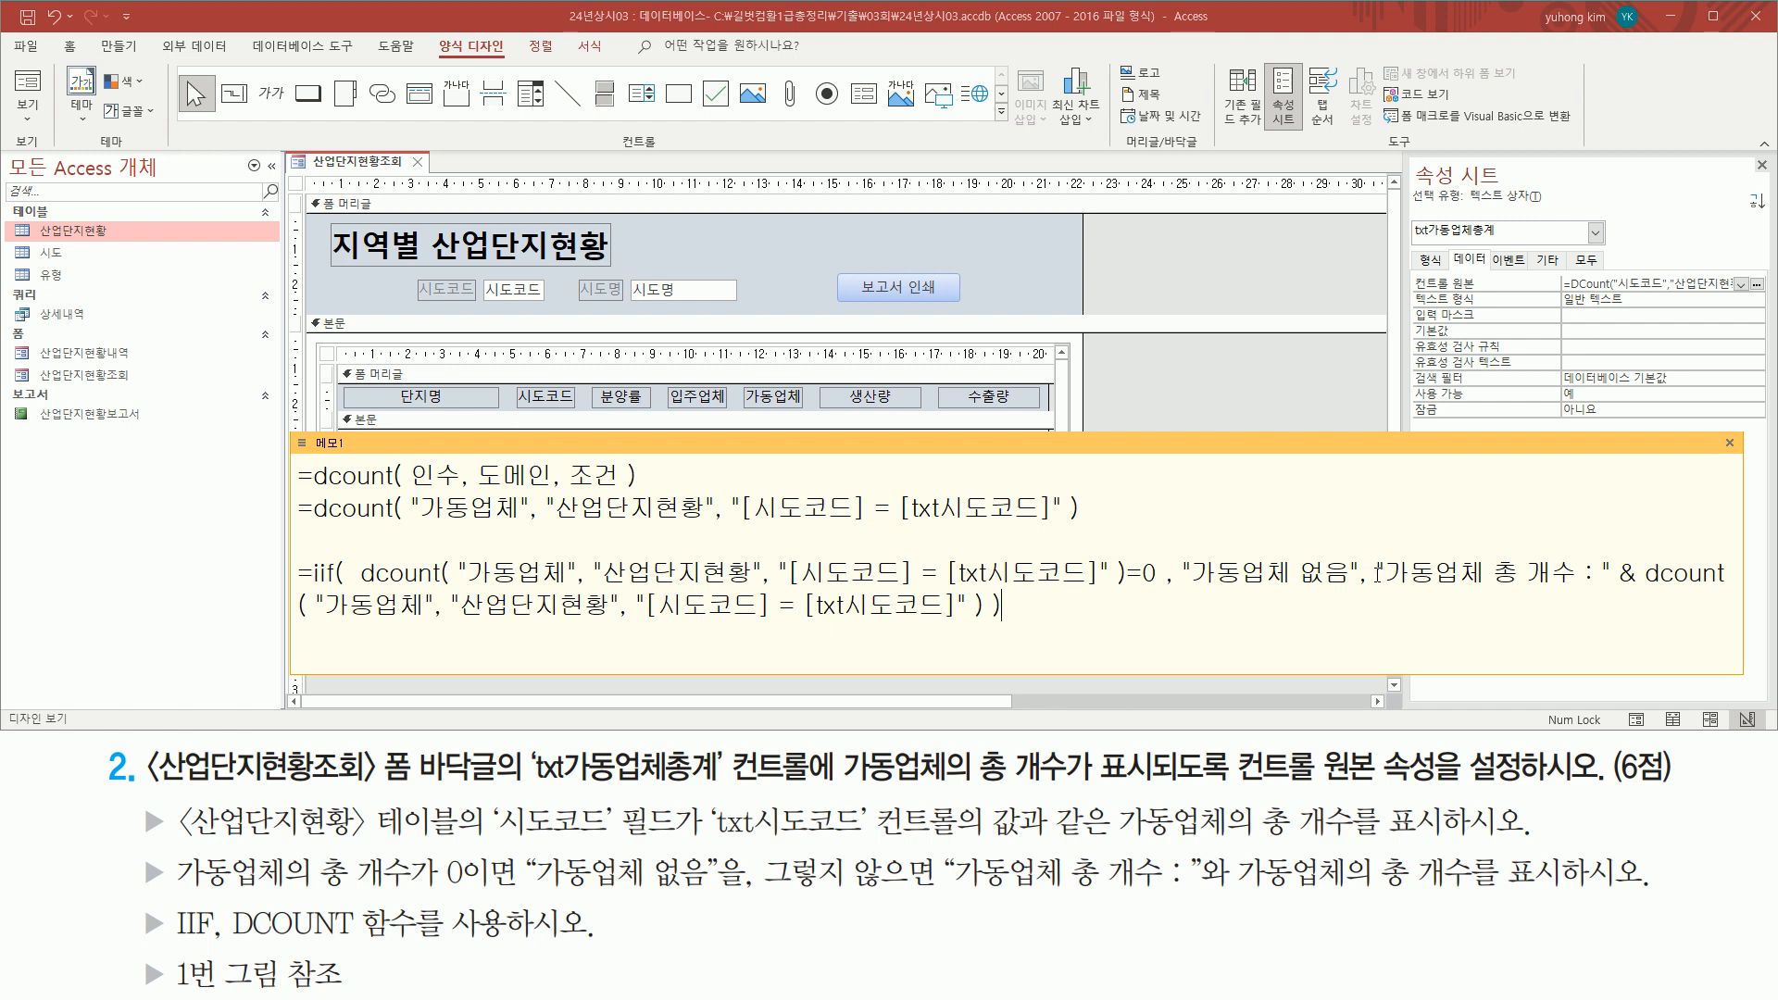
pyautogui.press('Return')
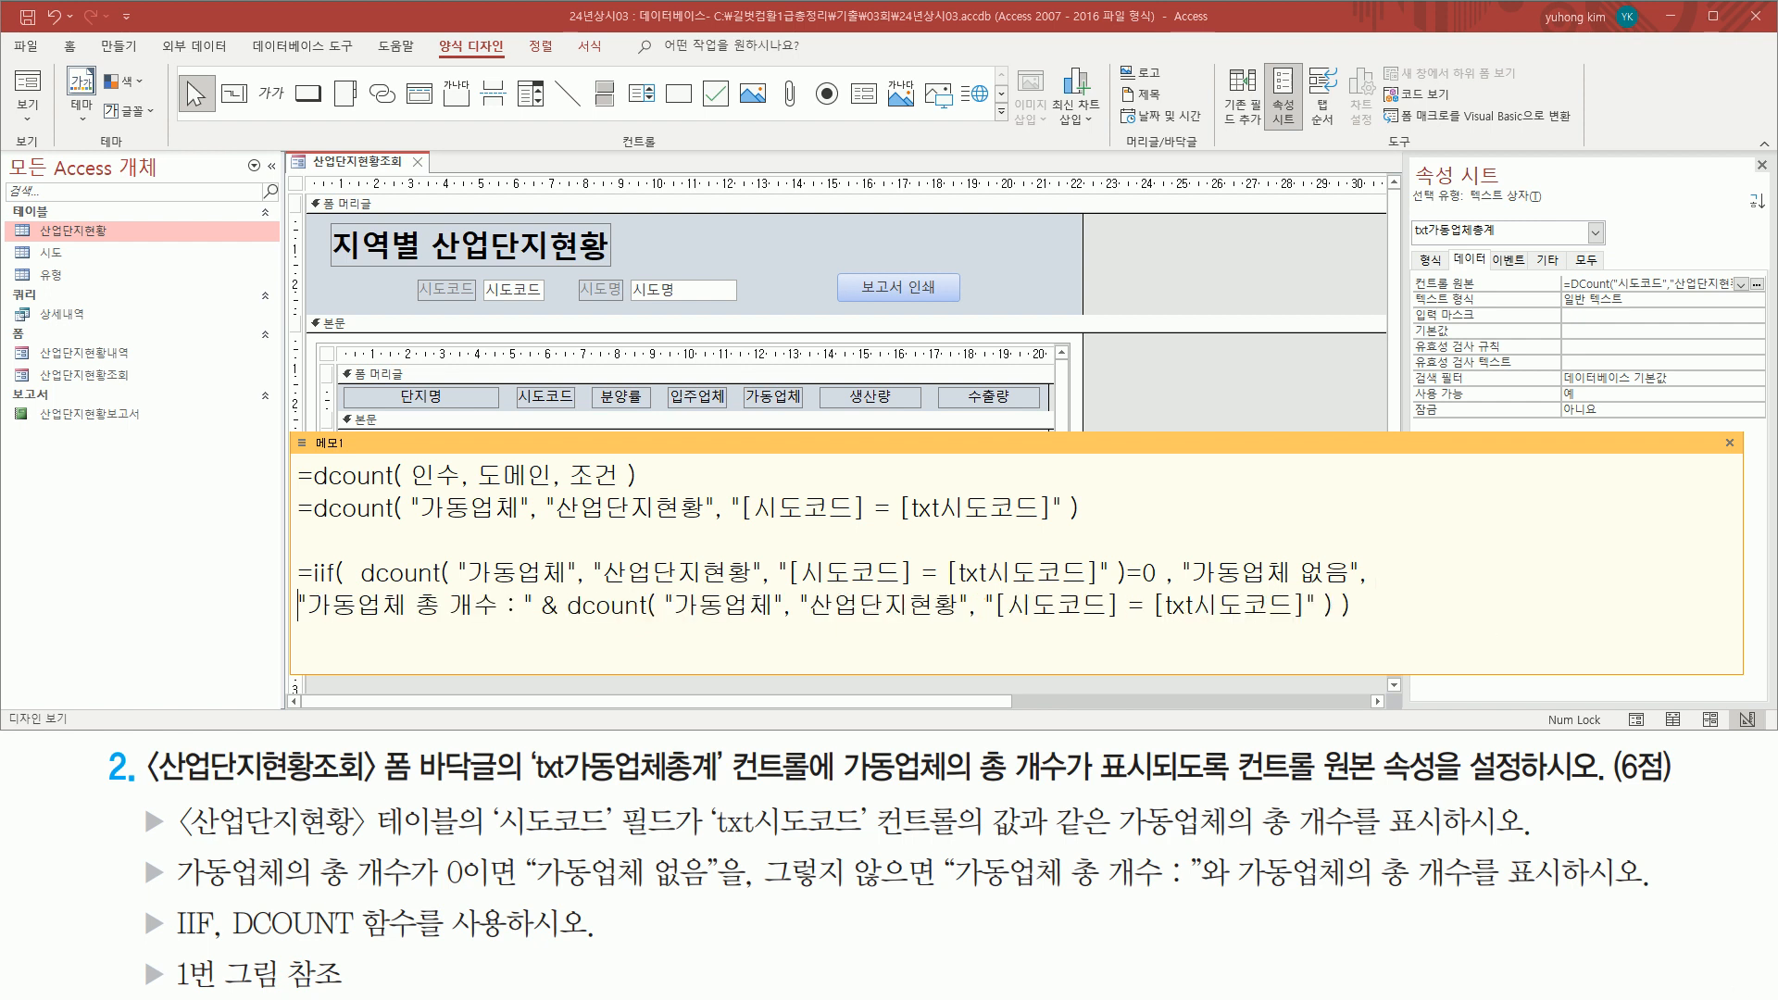
# Step: Add a blank line before "가동업체 총 개수 : " in the memo's IIF expression and indent that line
pyautogui.press('Return')
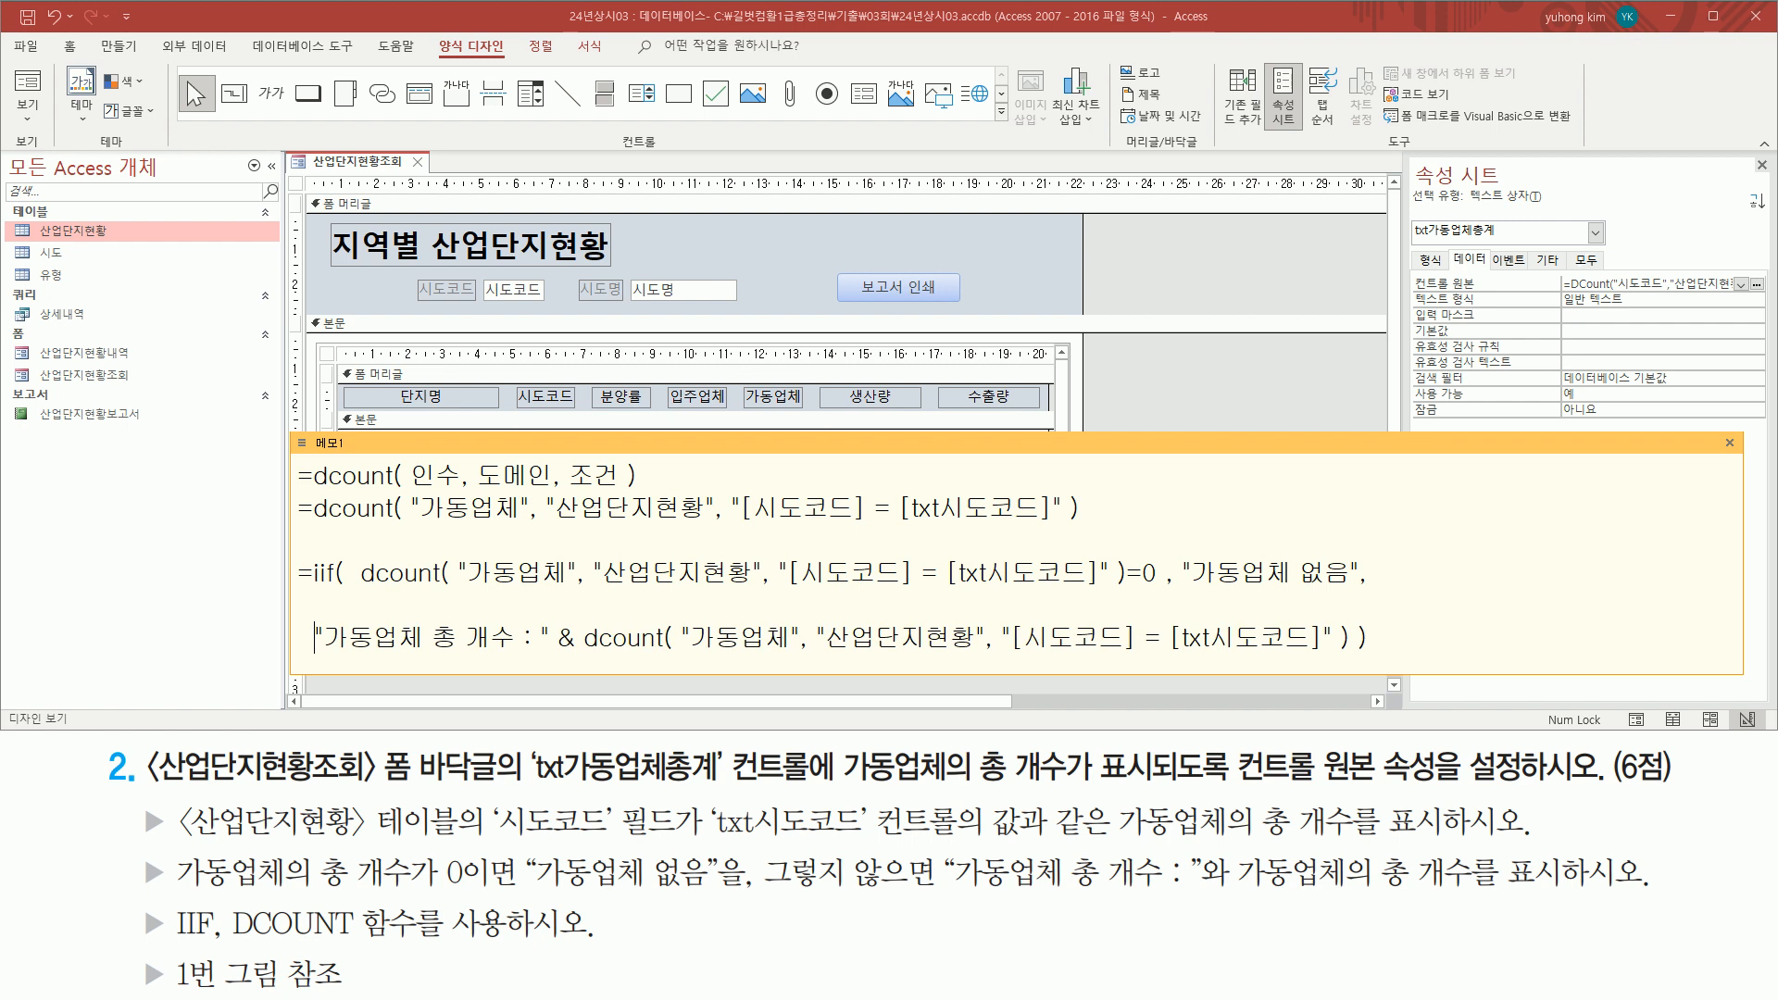
pyautogui.hotkey('ctrl', '2')
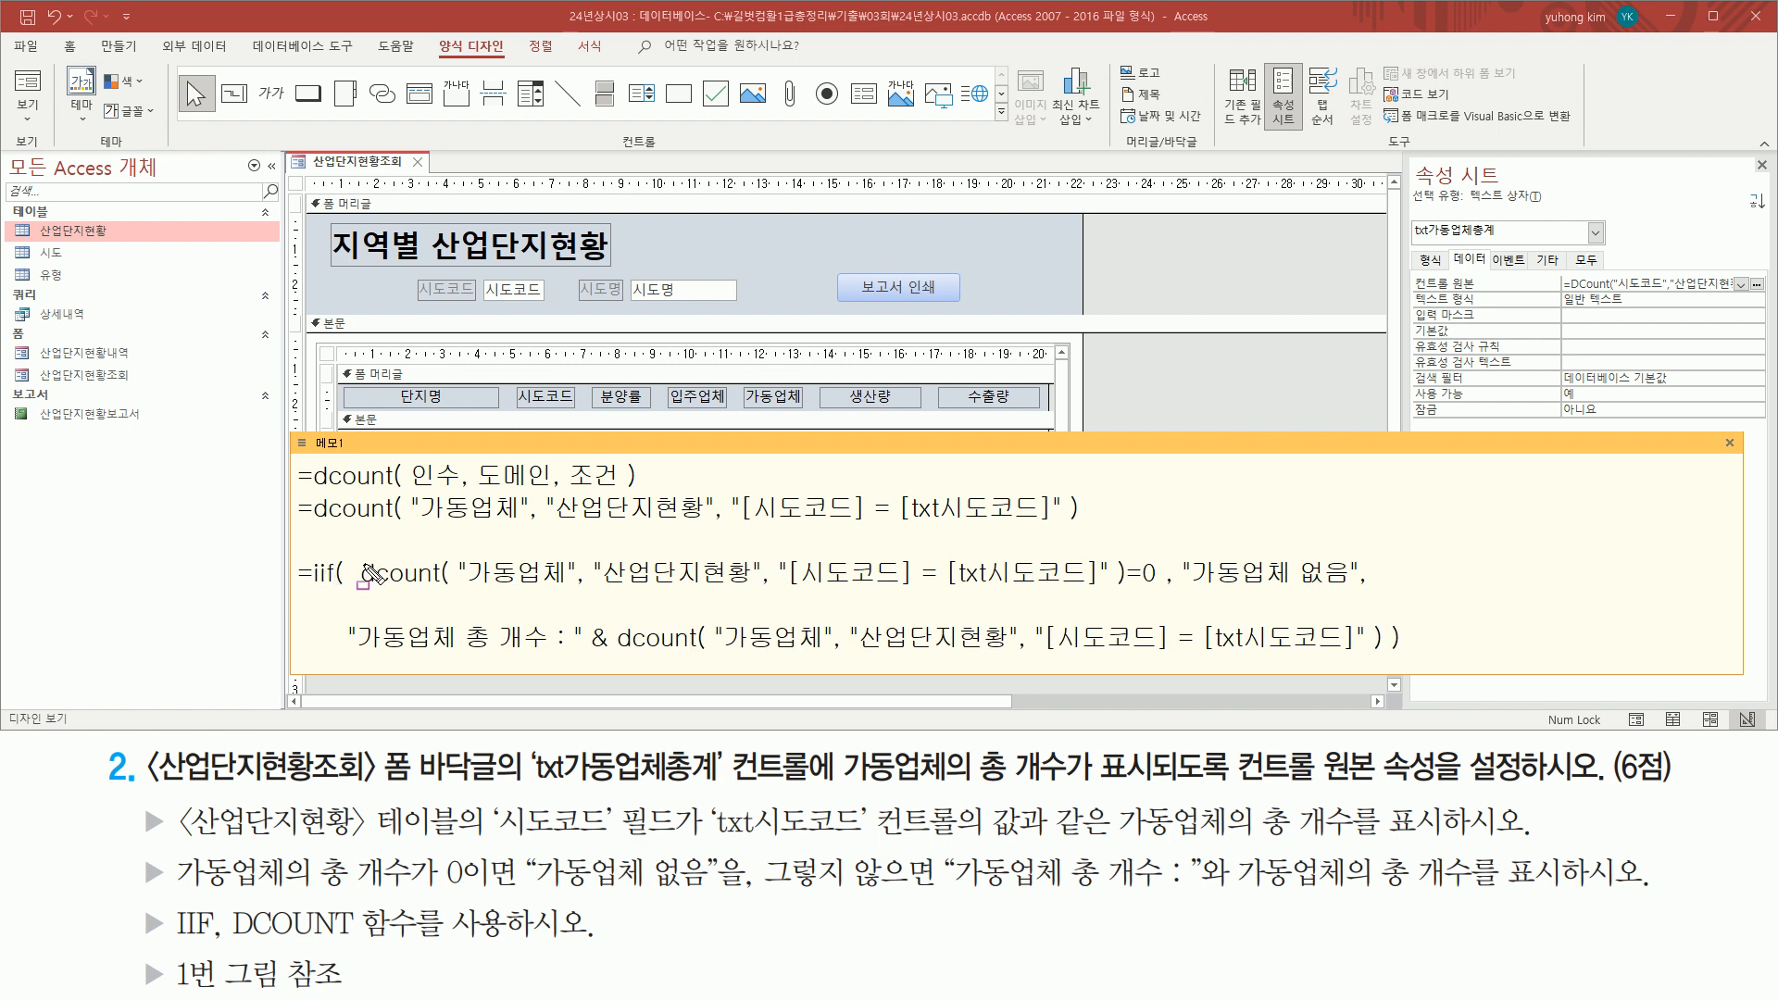
# Step: Review the memo's IIF expression: the DCOUNT=0 condition, the "가동업체 없음" result and the "가동업체 총 개수 : " & DCOUNT result
pyautogui.moveTo(354, 550)
pyautogui.mouseDown()
pyautogui.moveTo(788, 608)
pyautogui.moveTo(1168, 598)
pyautogui.mouseUp()
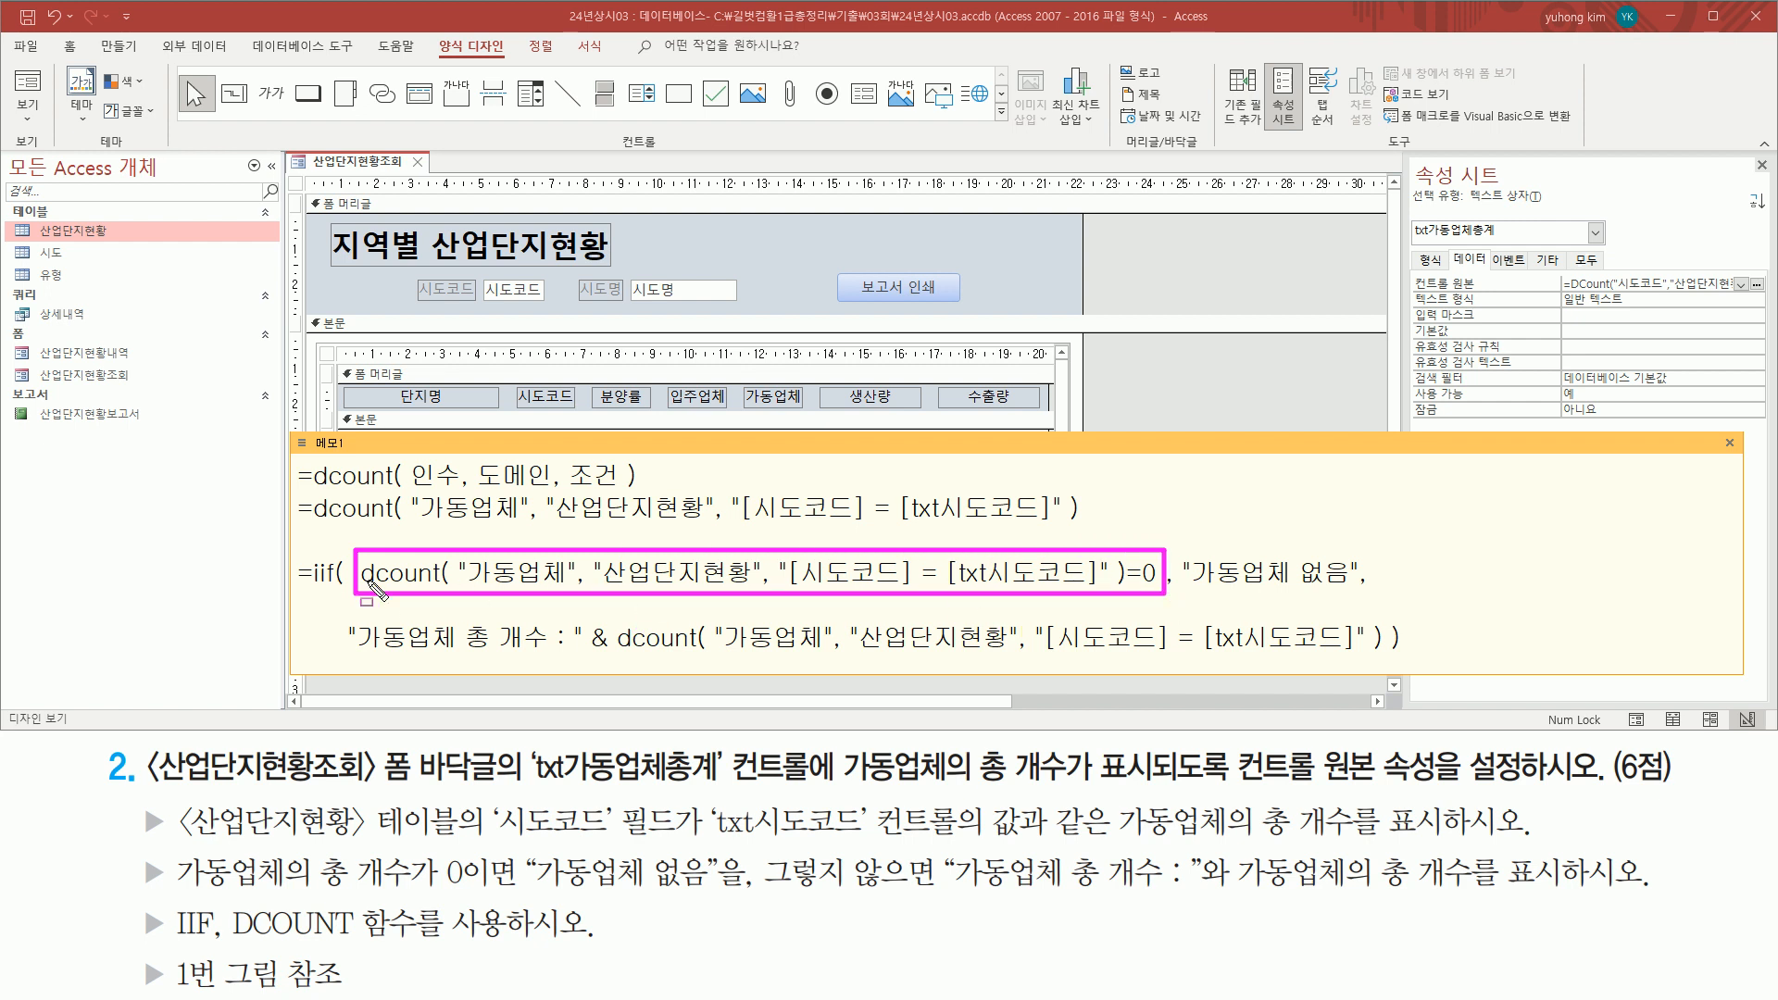
pyautogui.moveTo(363, 584)
pyautogui.mouseDown()
pyautogui.moveTo(1123, 588)
pyautogui.moveTo(1121, 564)
pyautogui.mouseUp()
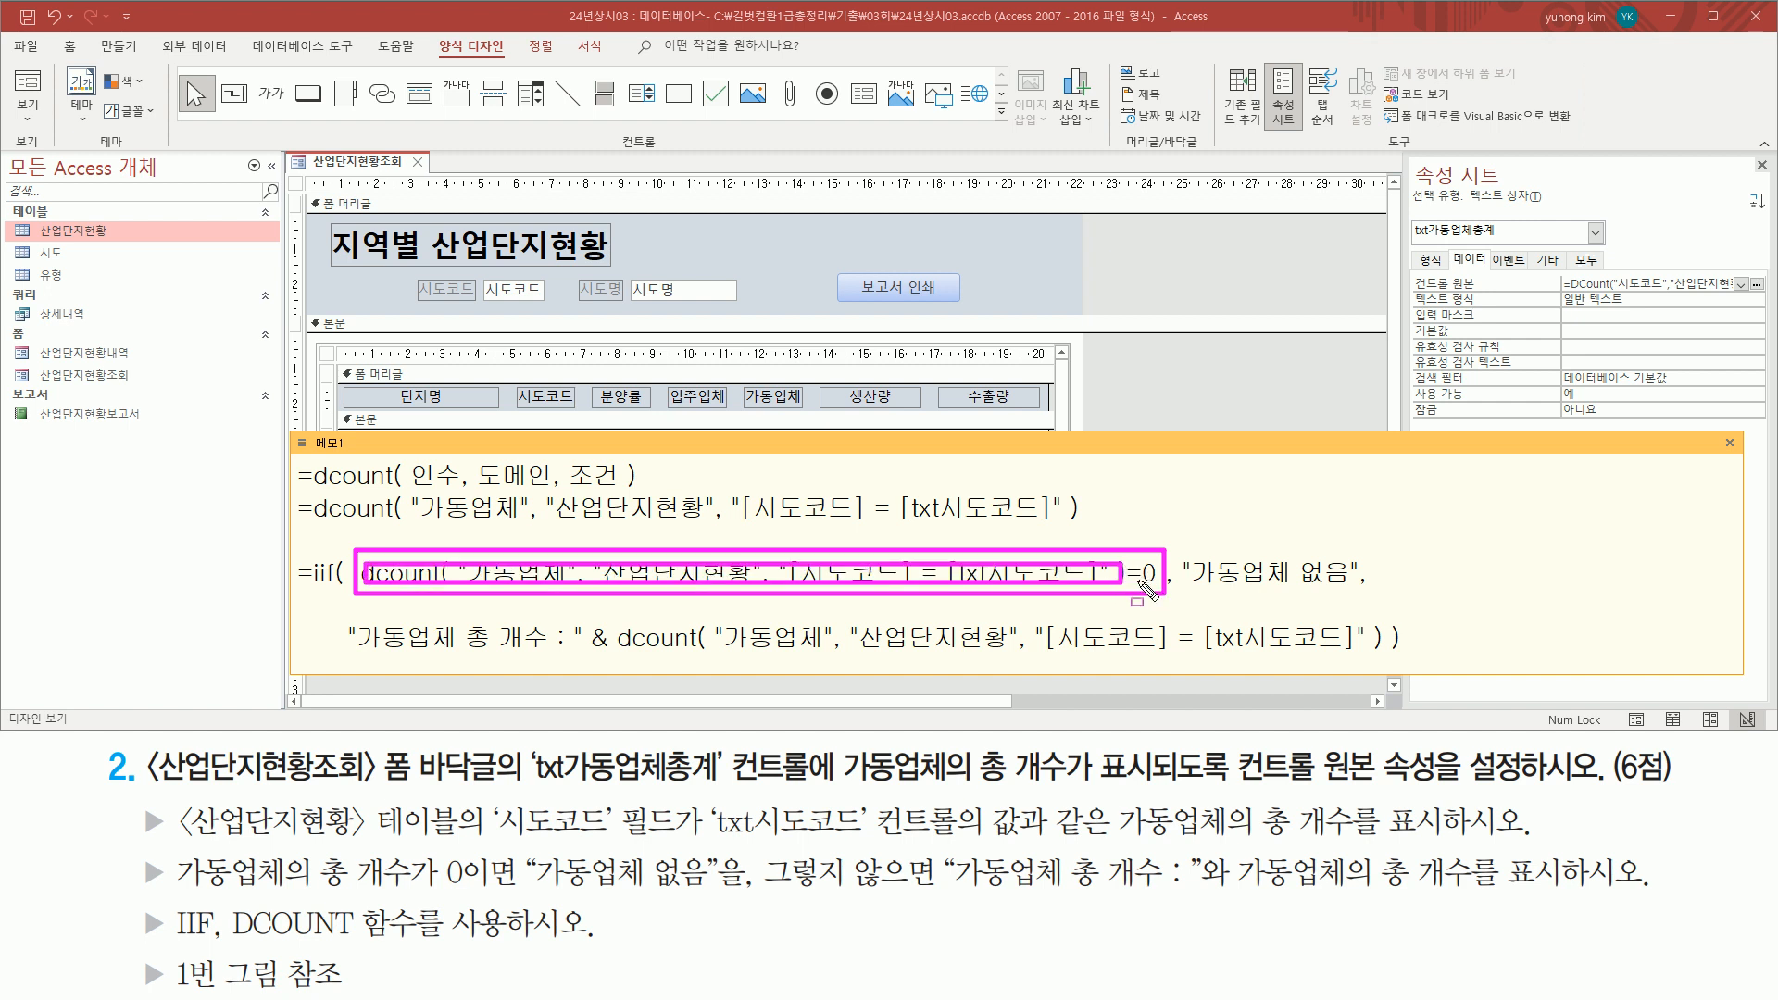
pyautogui.moveTo(1185, 588); pyautogui.dragTo(1359, 590)
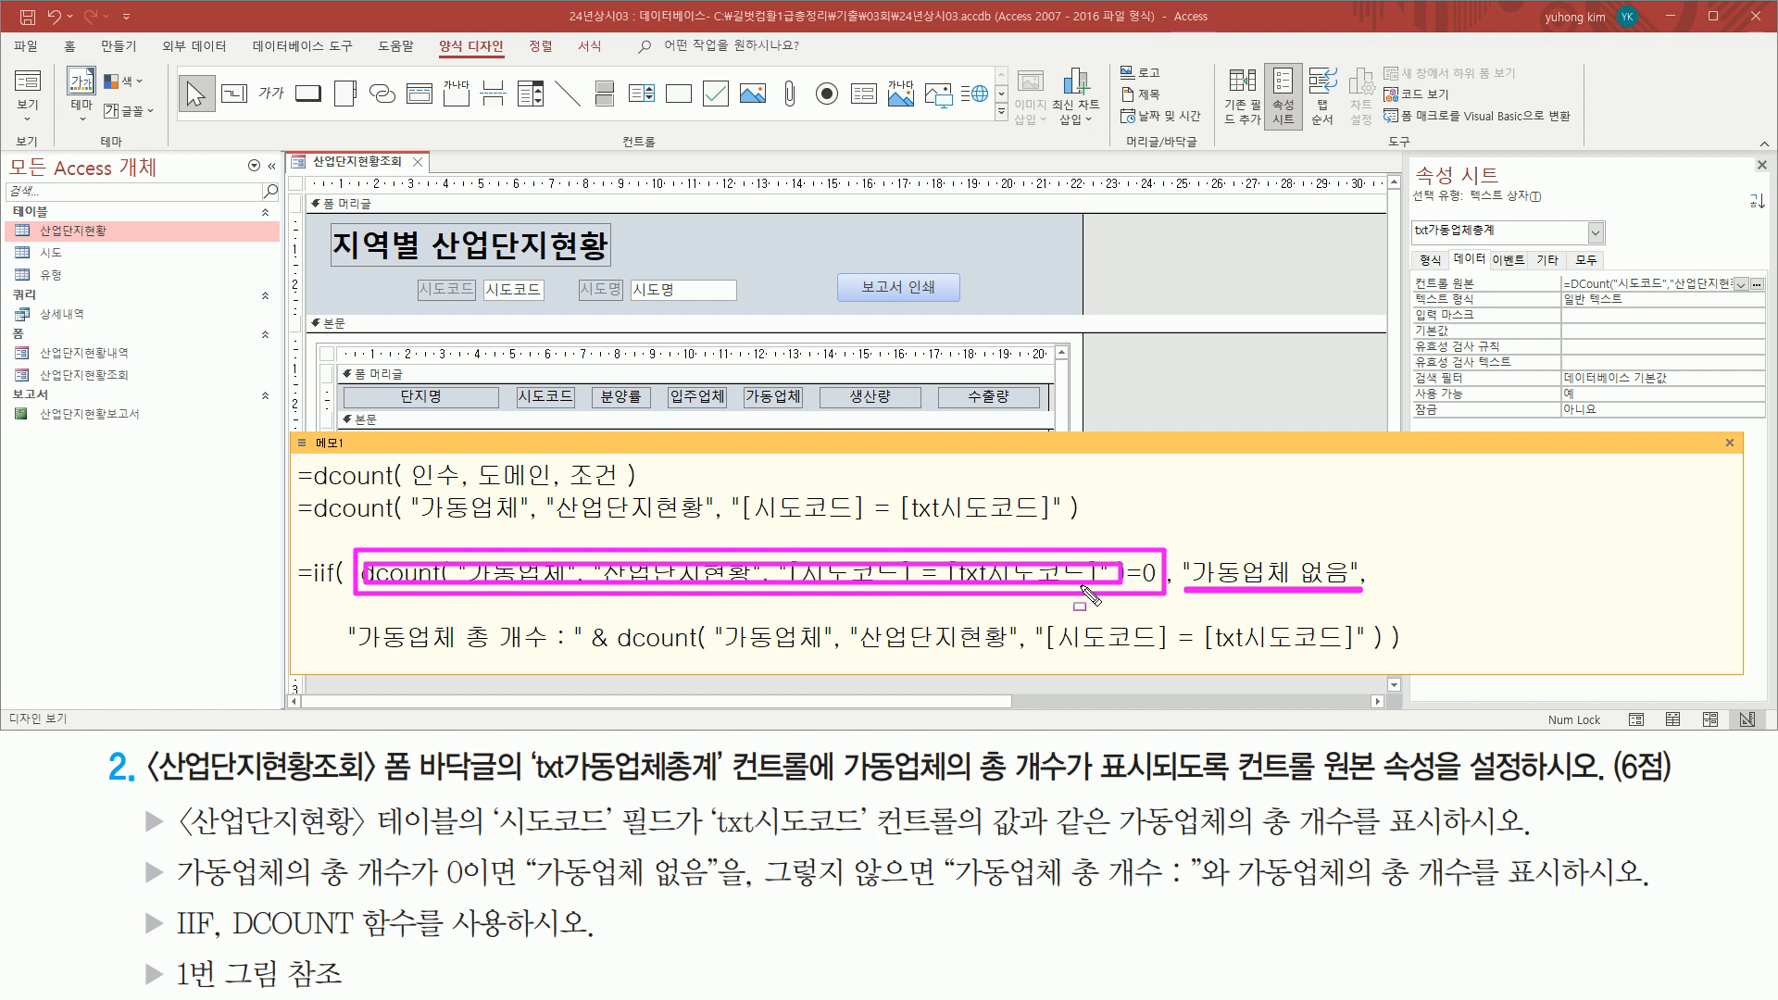
pyautogui.moveTo(349, 660); pyautogui.dragTo(1388, 659)
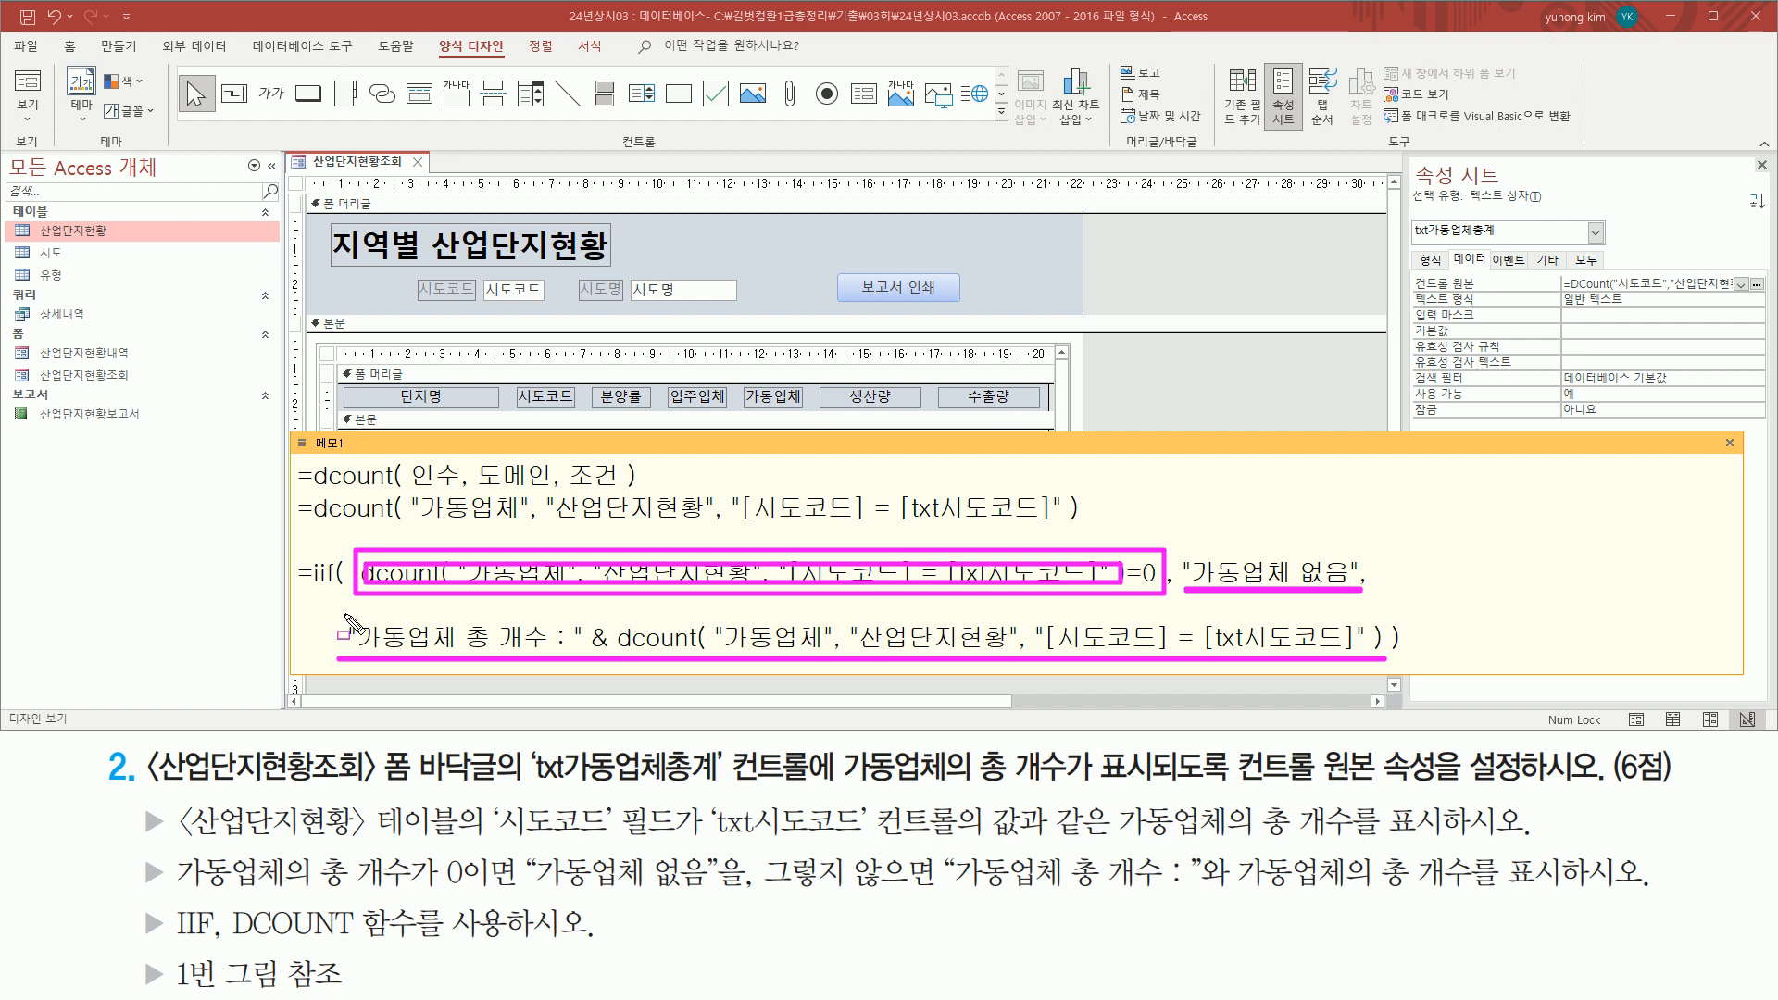
pyautogui.moveTo(343, 613)
pyautogui.mouseDown()
pyautogui.moveTo(488, 660)
pyautogui.moveTo(1384, 652)
pyautogui.mouseUp()
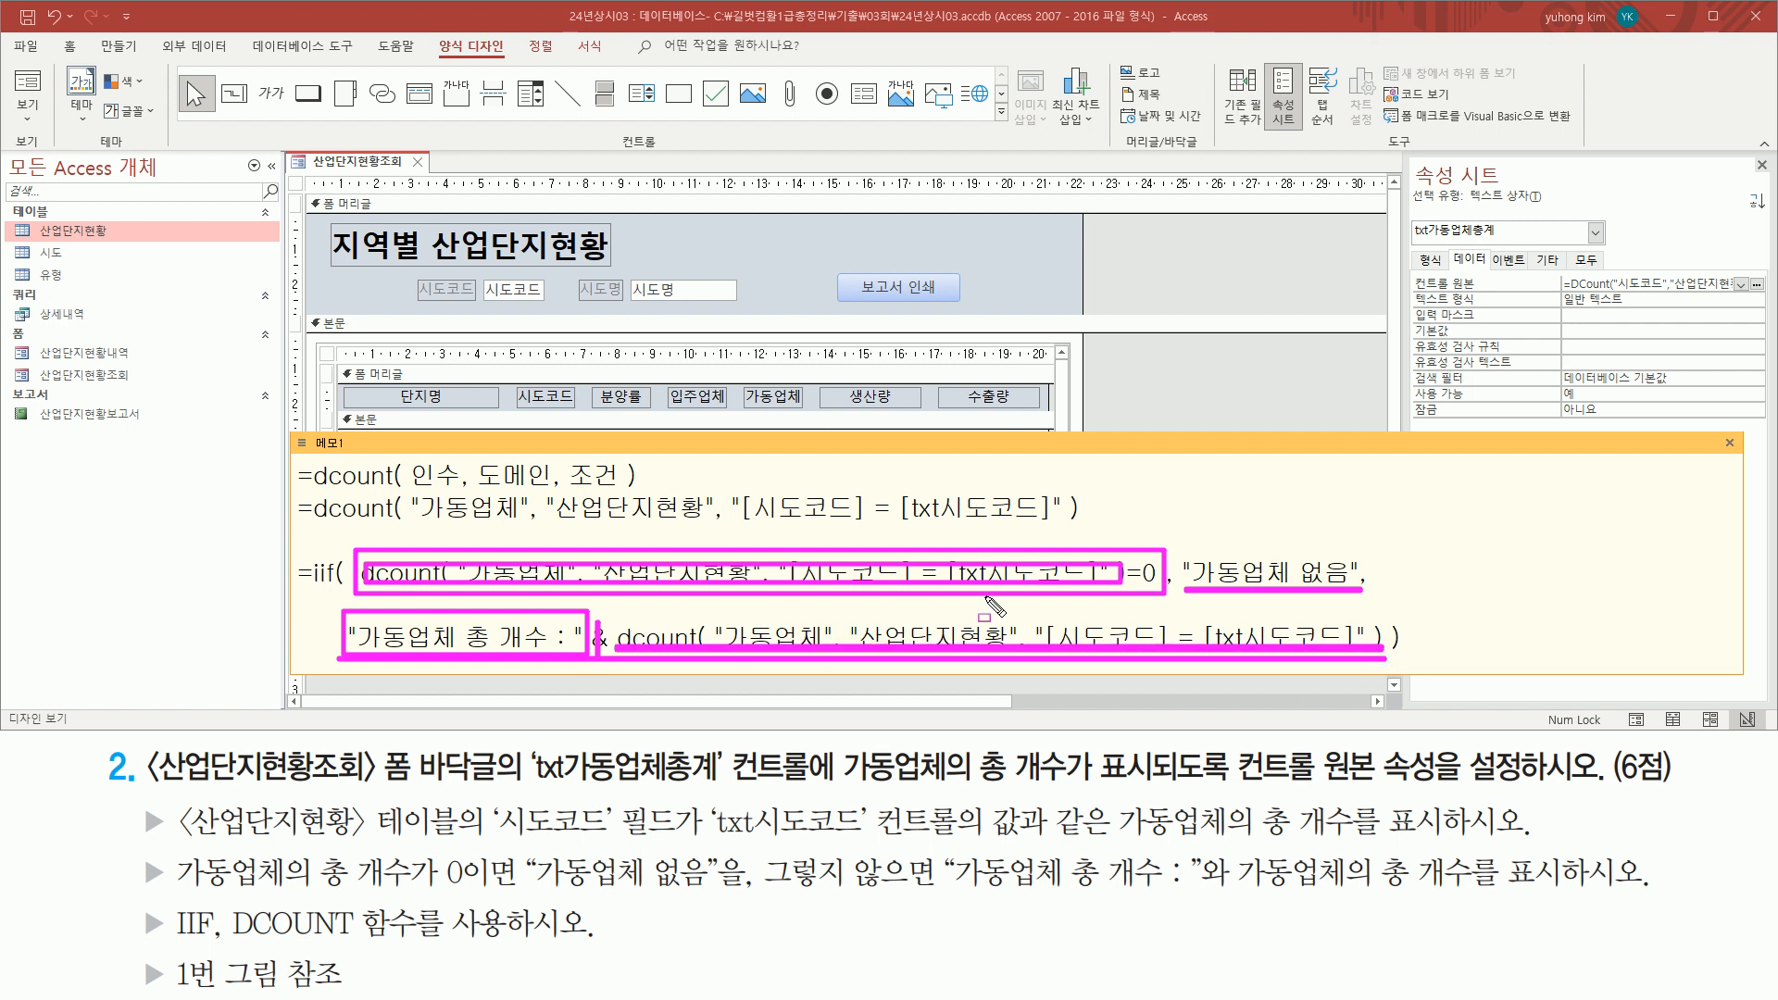
pyautogui.press('Escape')
pyautogui.hotkey('ctrl', '2')
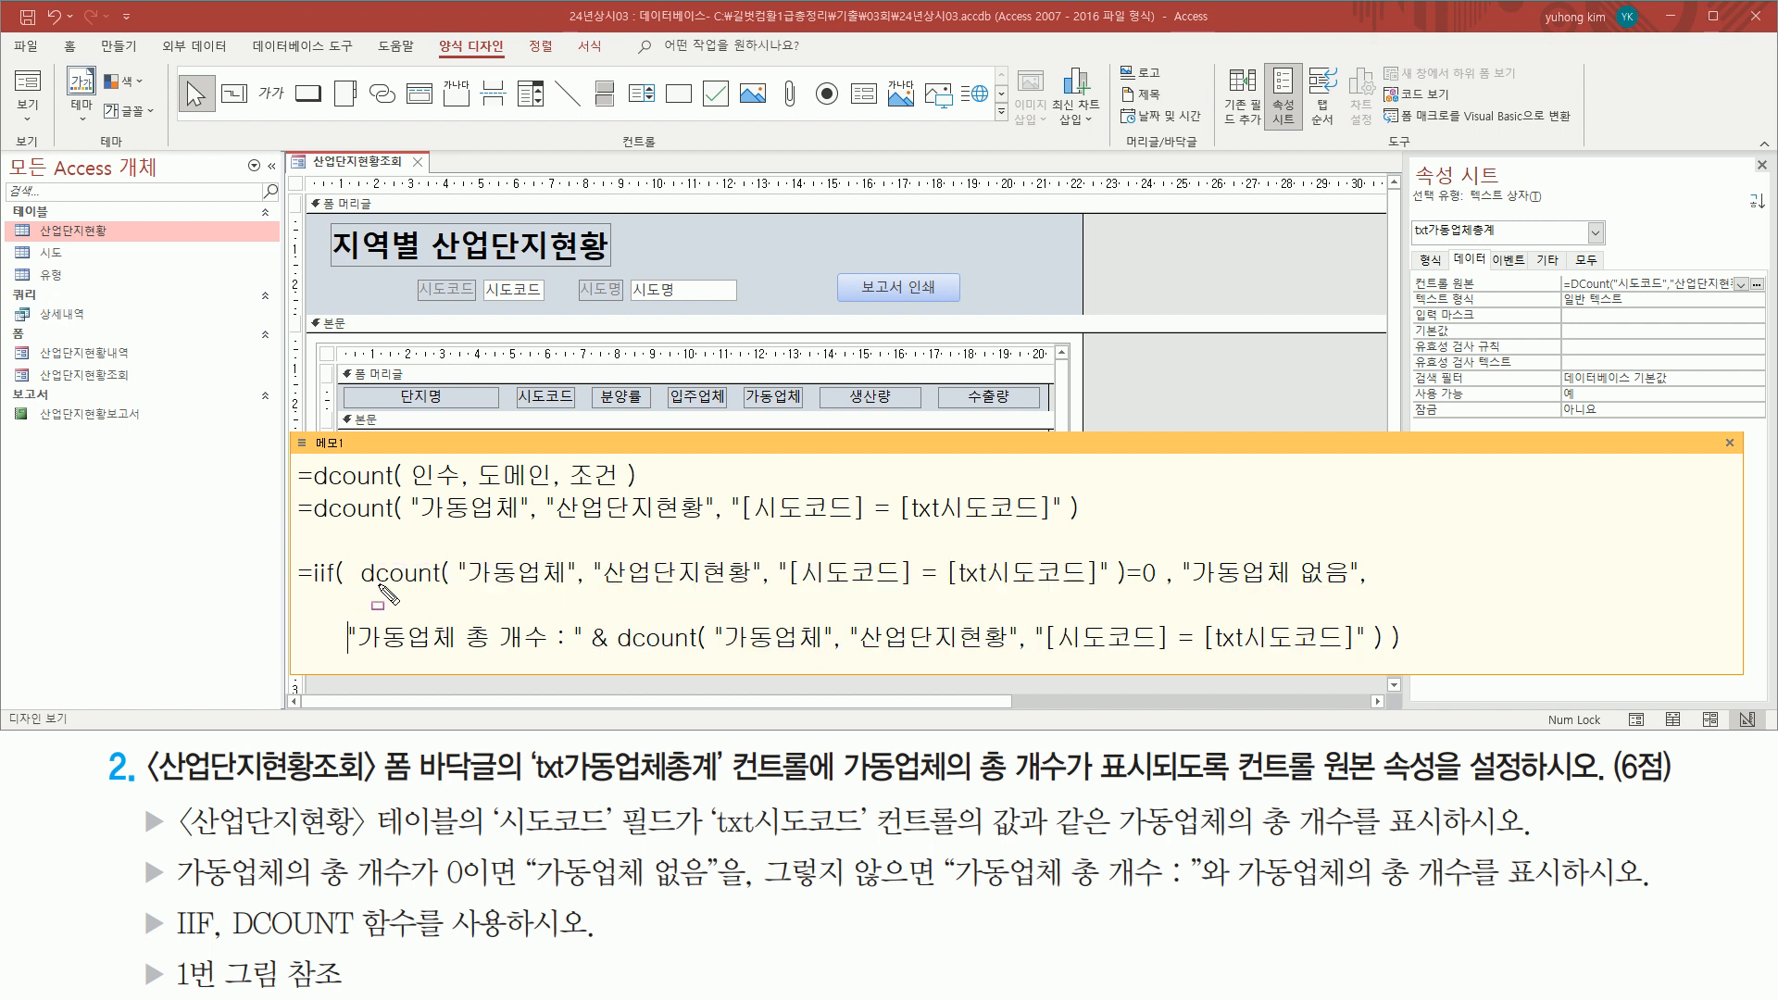
pyautogui.moveTo(357, 556)
pyautogui.mouseDown()
pyautogui.moveTo(1139, 613)
pyautogui.moveTo(1123, 593)
pyautogui.mouseUp()
pyautogui.moveTo(616, 620); pyautogui.dragTo(1361, 654)
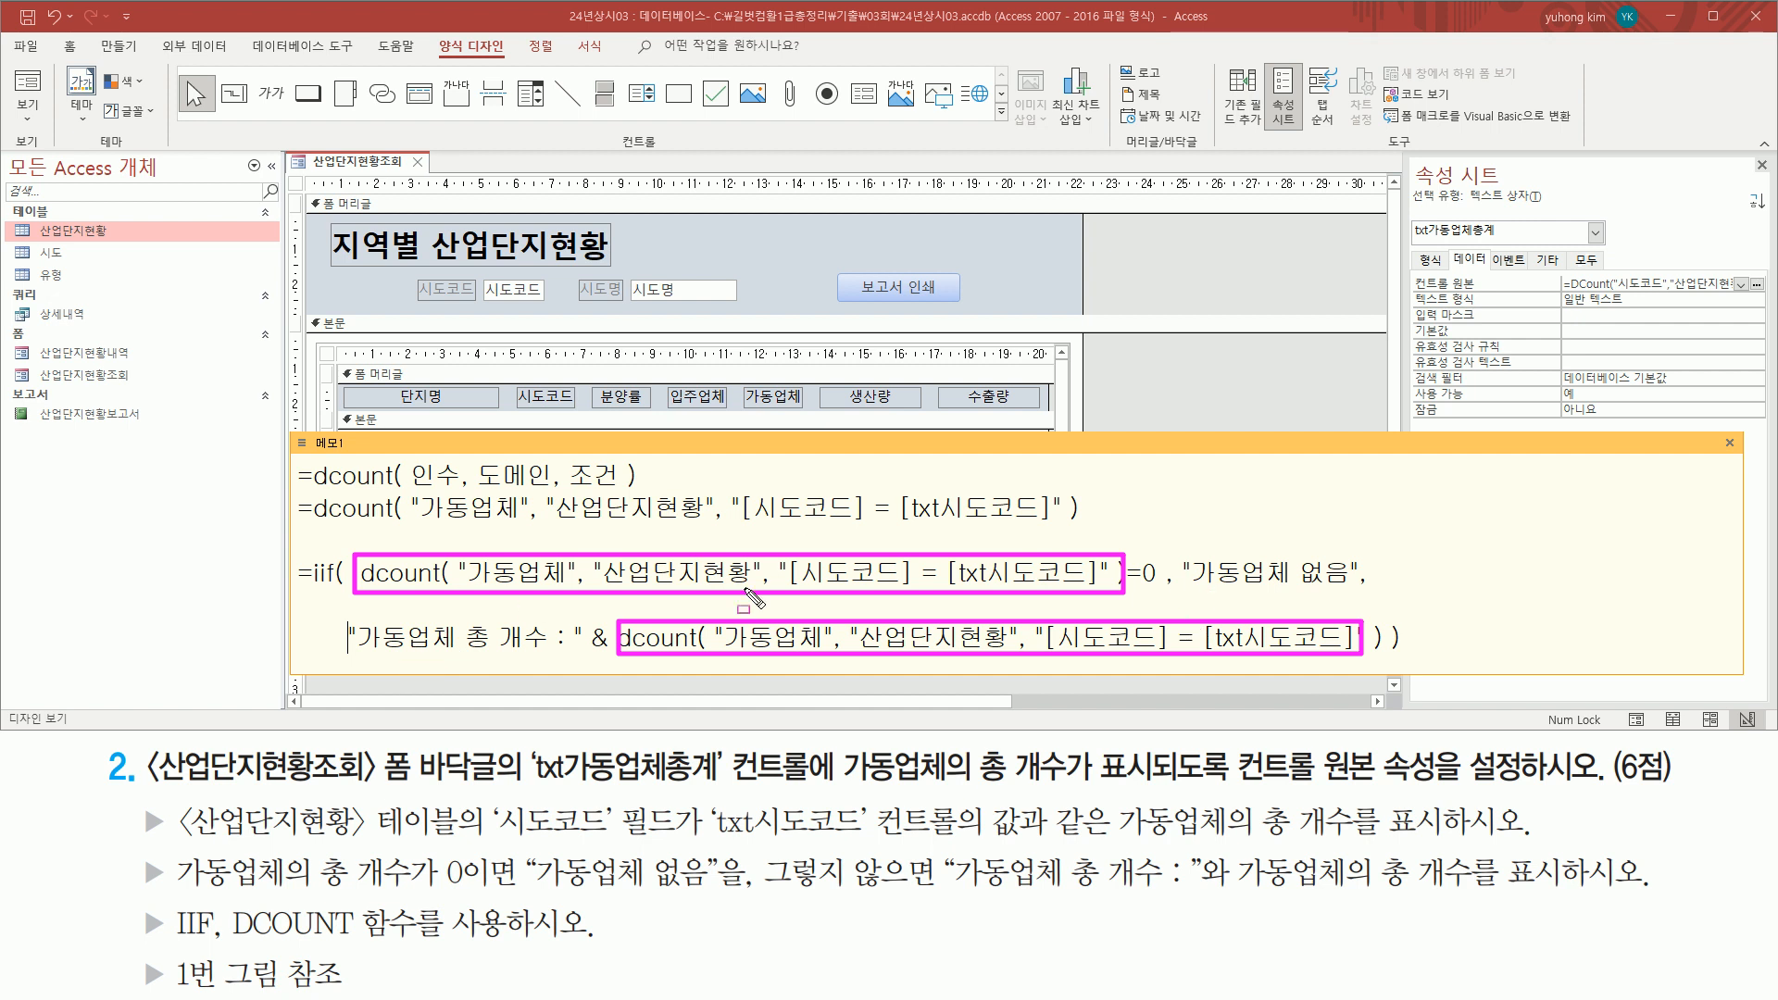
pyautogui.moveTo(1130, 586); pyautogui.dragTo(1401, 589)
pyautogui.moveTo(348, 659); pyautogui.dragTo(1379, 661)
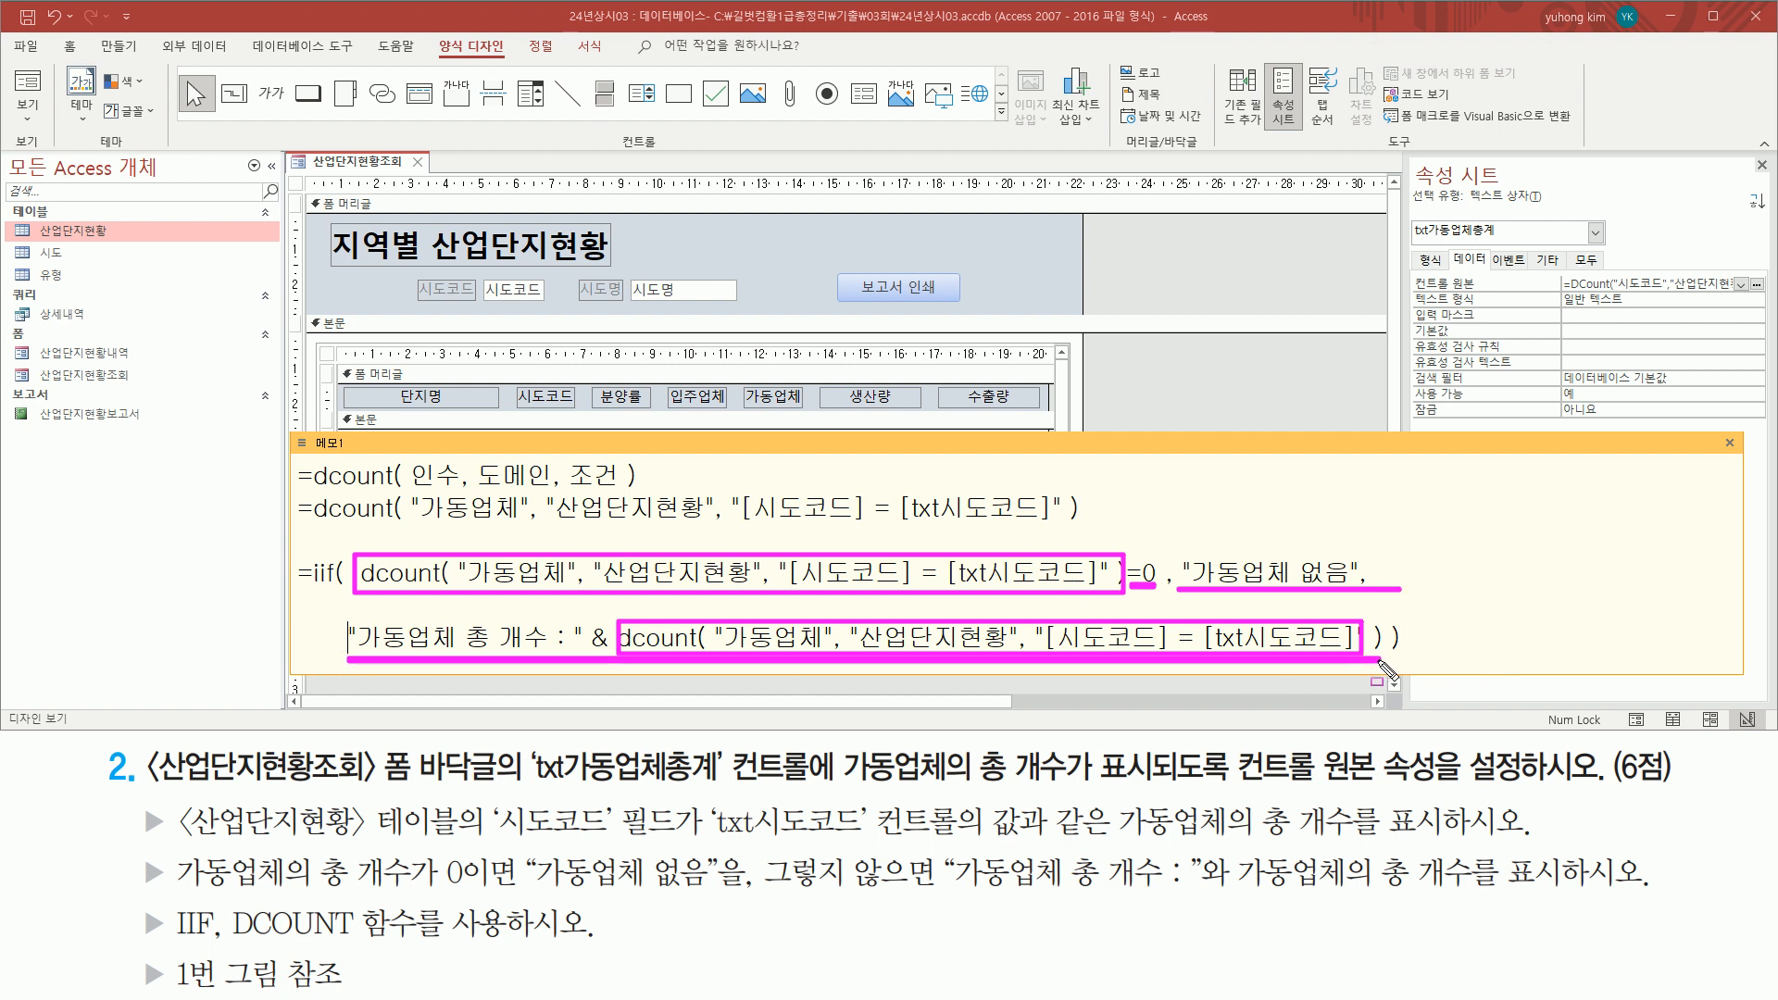
pyautogui.moveTo(361, 560); pyautogui.dragTo(1098, 588)
pyautogui.moveTo(628, 626); pyautogui.dragTo(1347, 646)
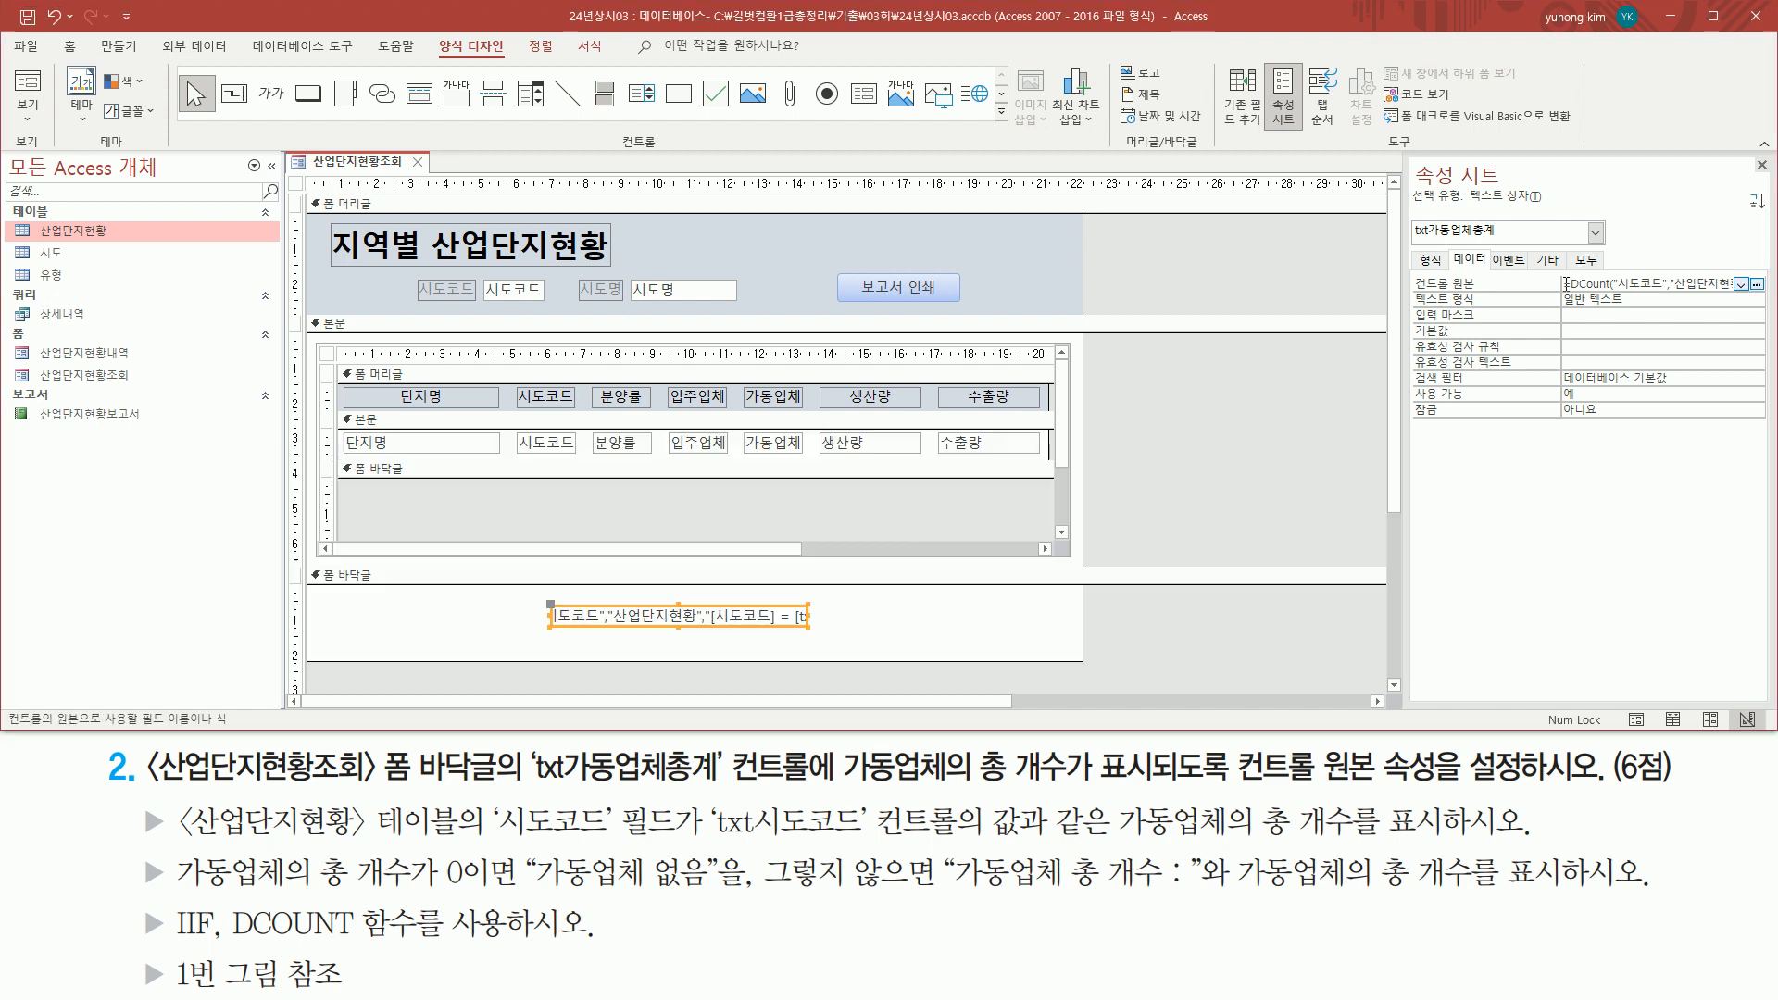
# Step: Replace txt가동업체총계's control source with the completed IIF expression from the memo
pyautogui.click(1564, 285)
pyautogui.hotkey('ctrl', 'a')
pyautogui.press('Delete')
pyautogui.hotkey('ctrl', 'v')
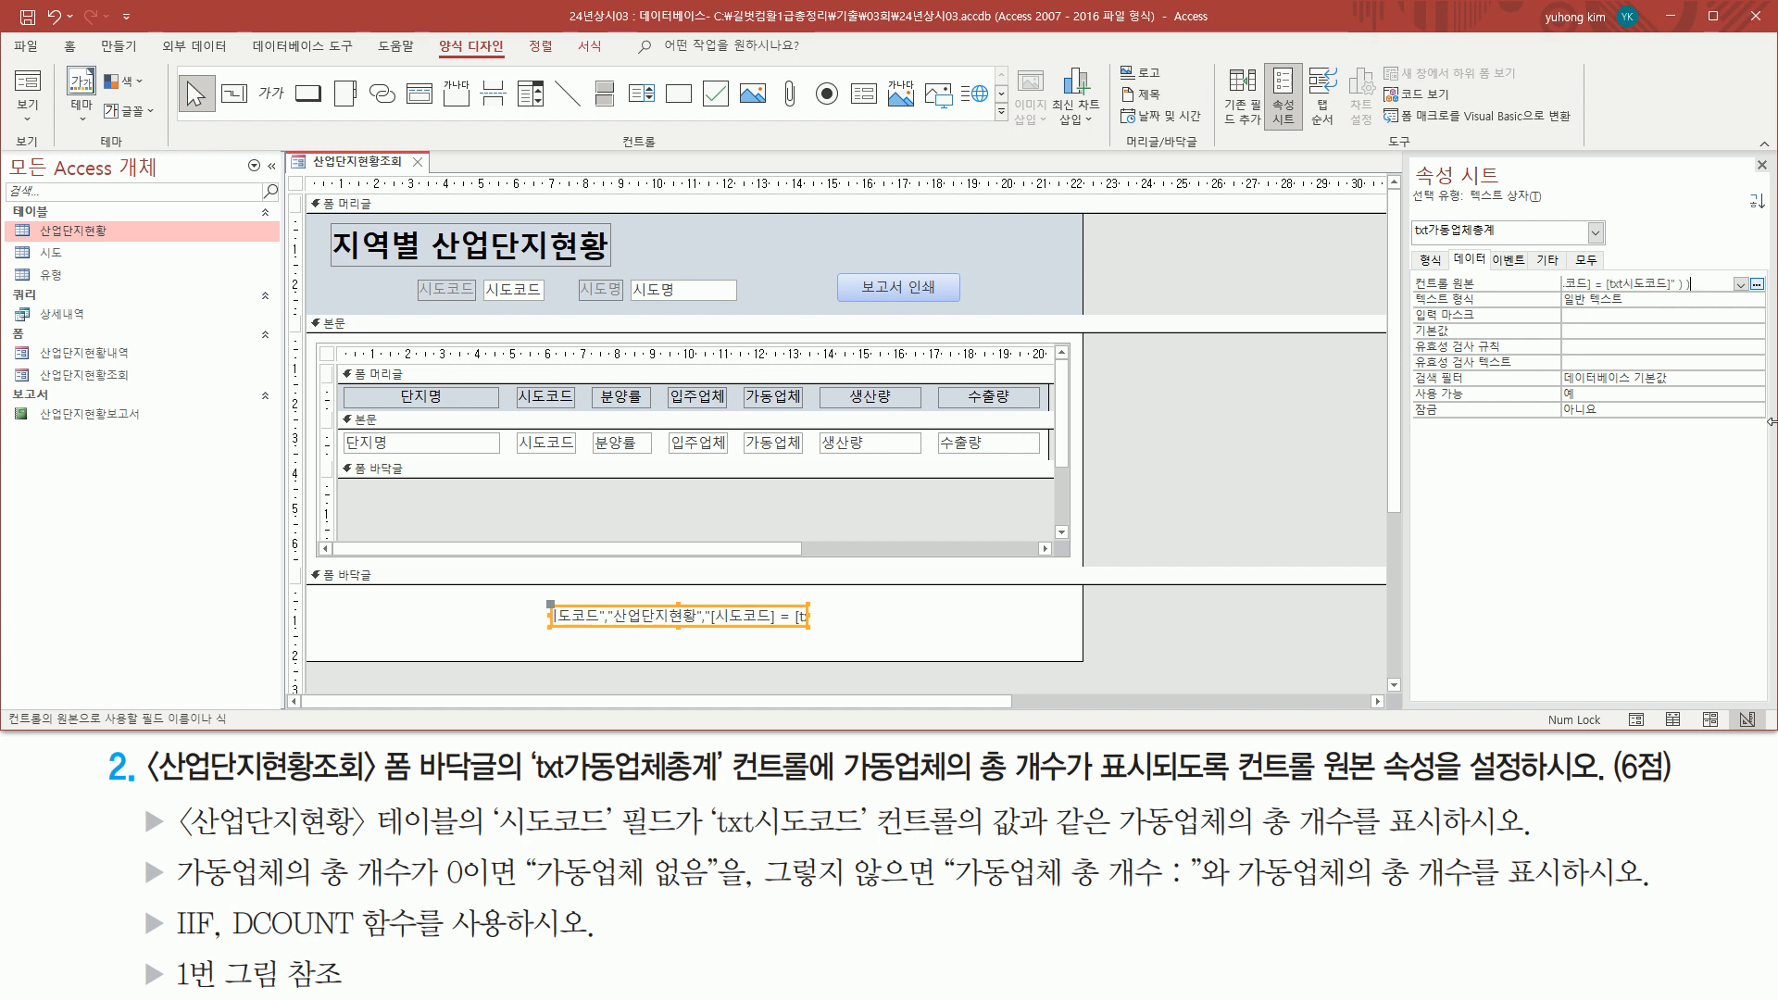
pyautogui.press('Home')
pyautogui.hotkey('ctrl', 'shift', 'd')
pyautogui.moveTo(1561, 299)
pyautogui.mouseDown()
pyautogui.moveTo(1708, 293)
pyautogui.moveTo(1733, 272)
pyautogui.mouseUp()
pyautogui.press('Escape')
pyautogui.click(1286, 435)
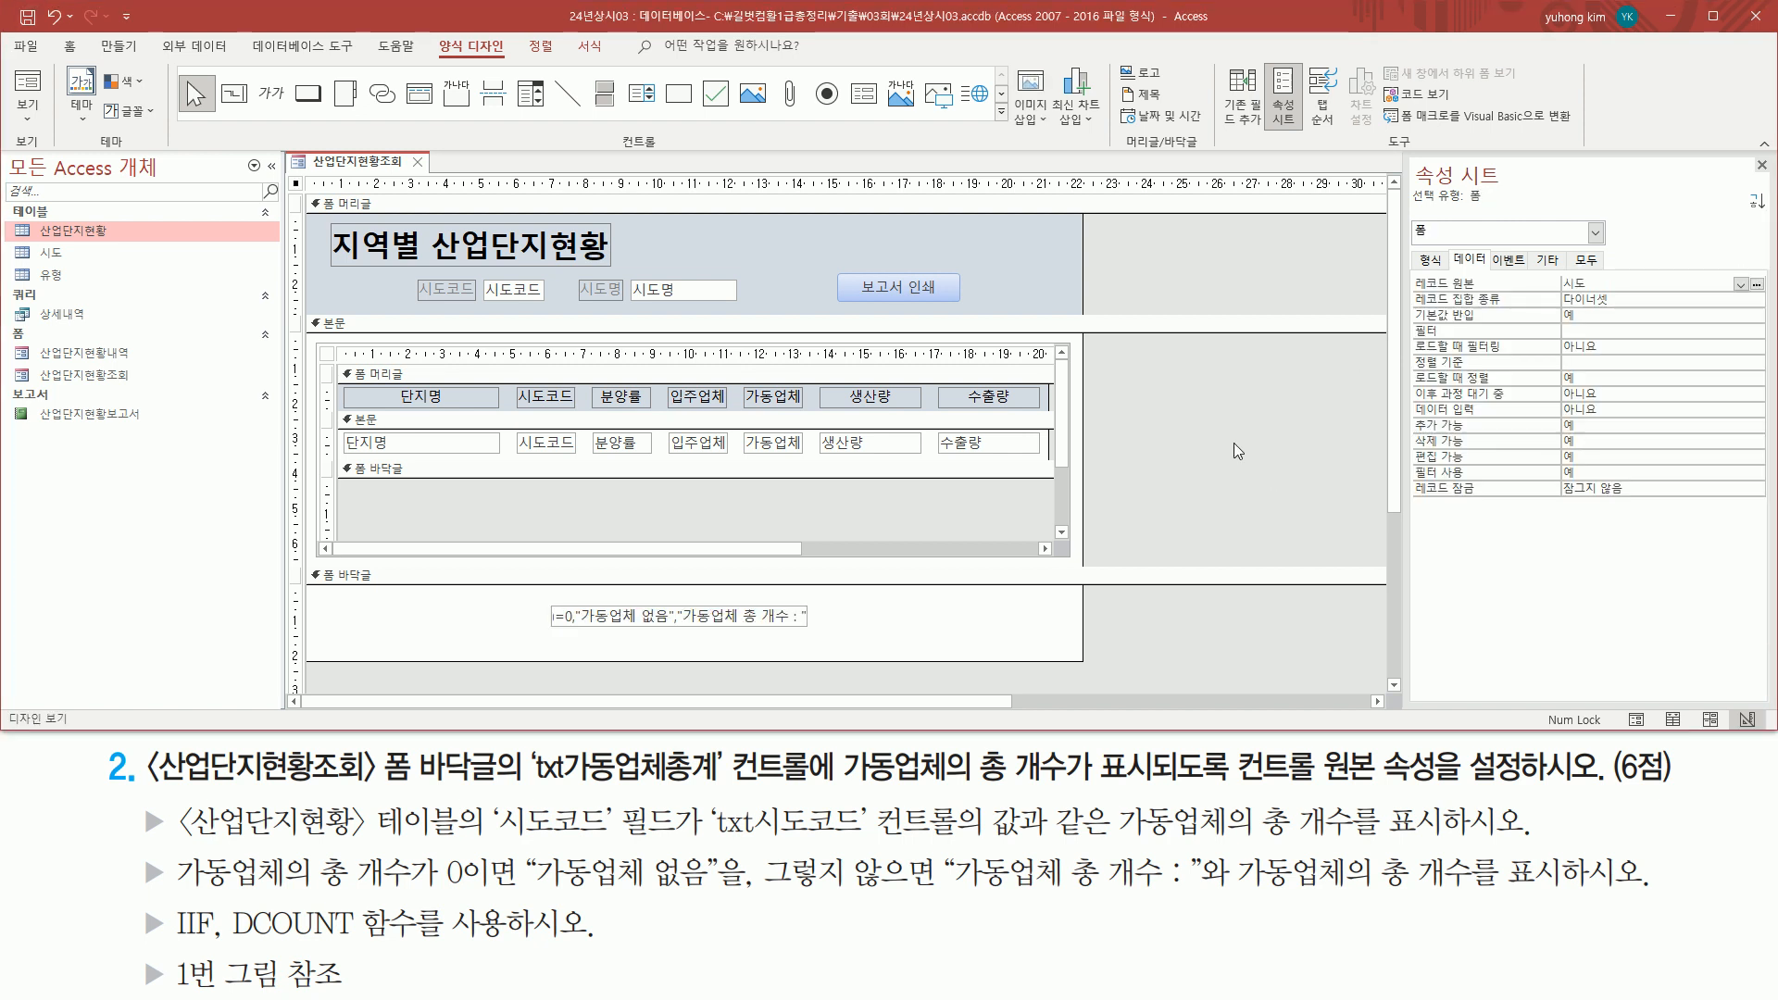
# Step: Switch 산업단지현황조회 to Form View and check the 가동업체 total in the footer for the first three records
pyautogui.rightClick(346, 166)
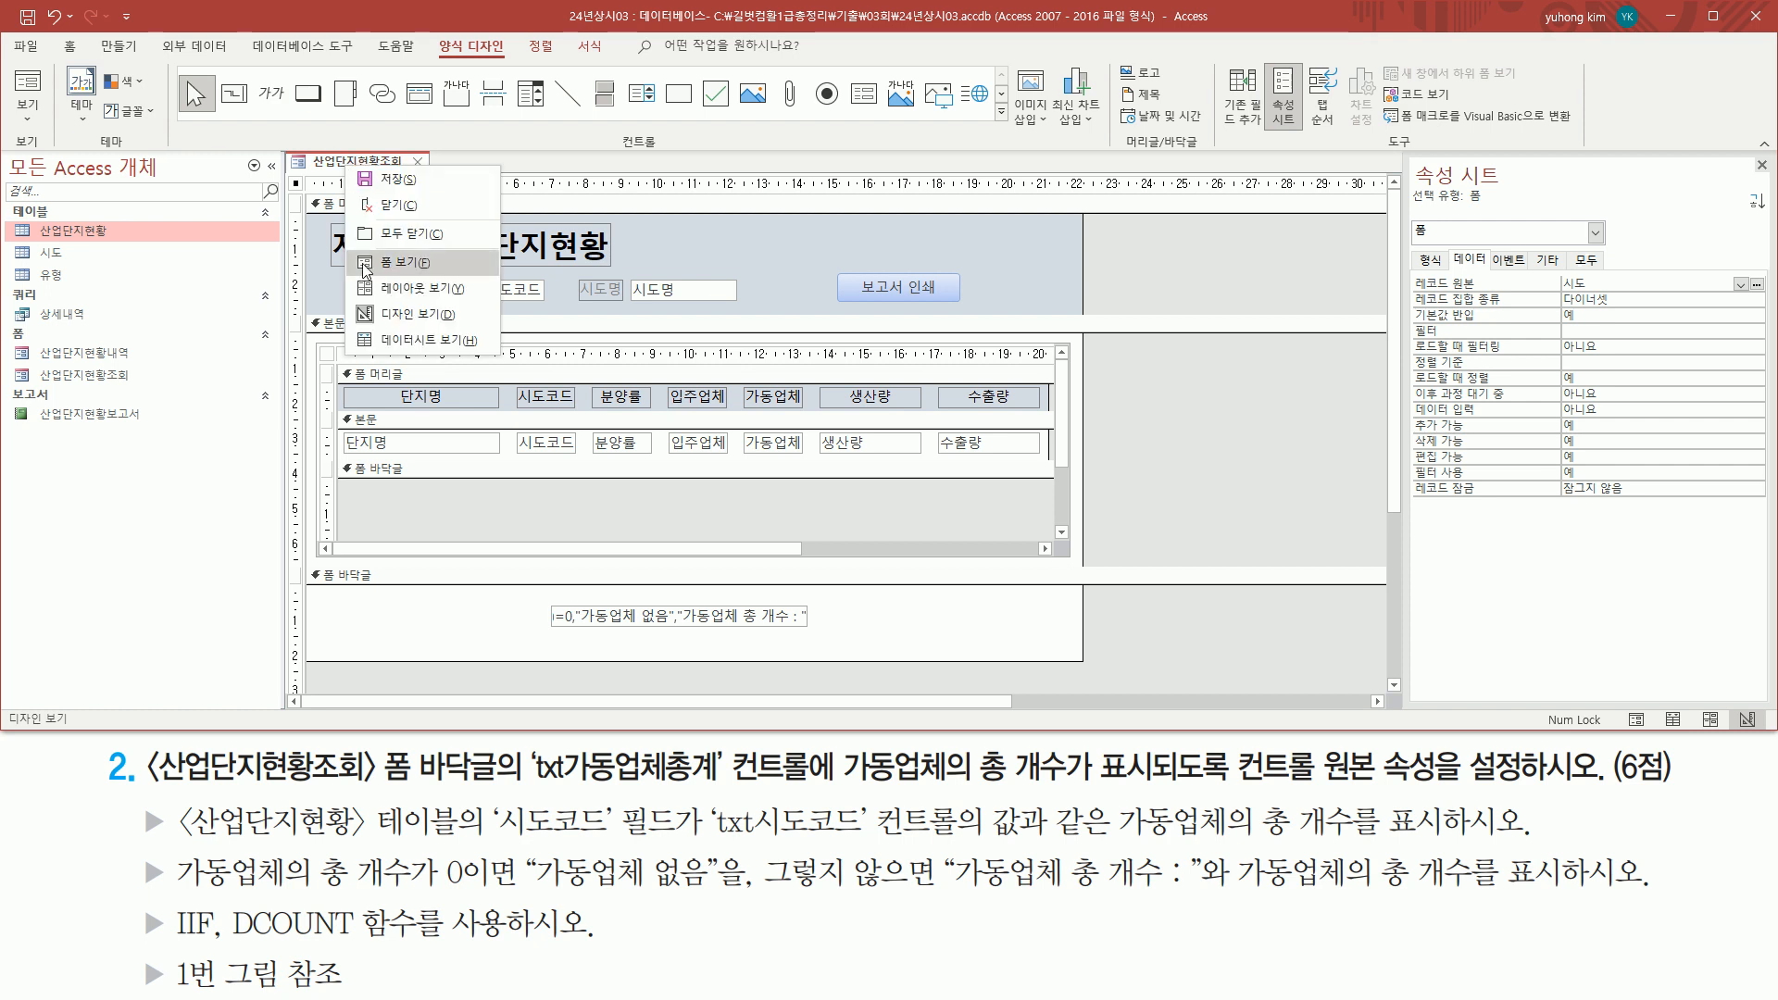
pyautogui.click(363, 263)
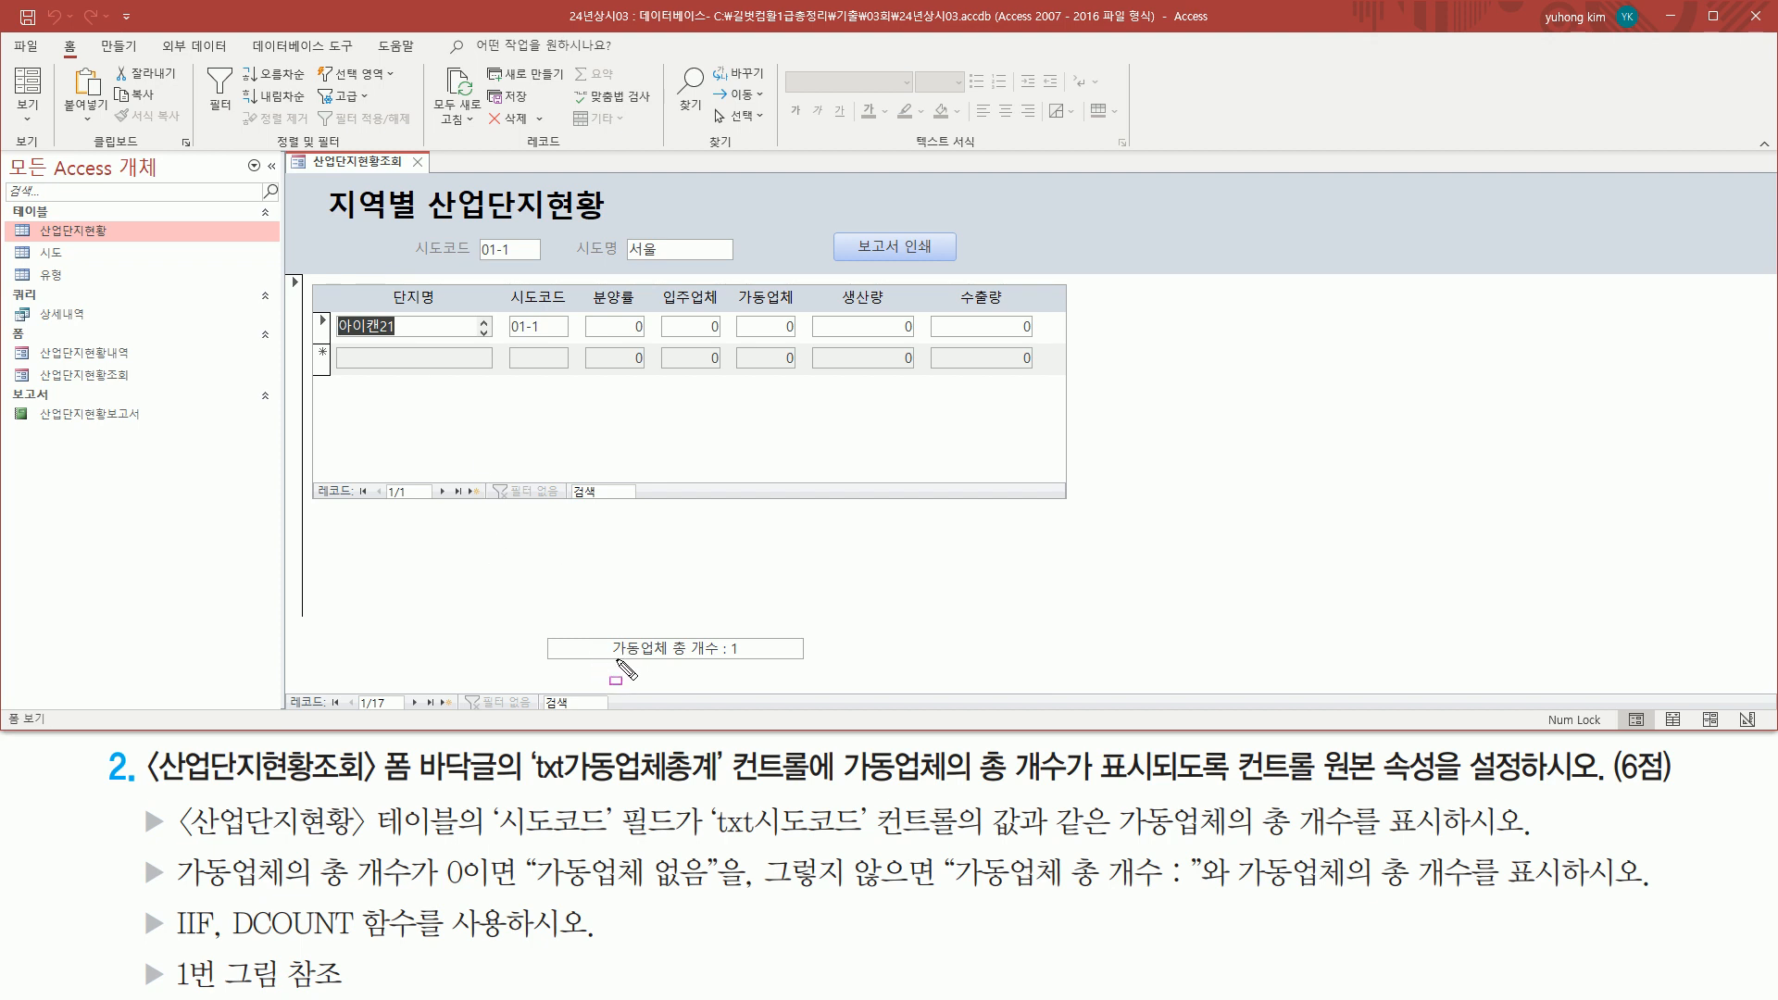
pyautogui.moveTo(608, 659); pyautogui.dragTo(748, 661)
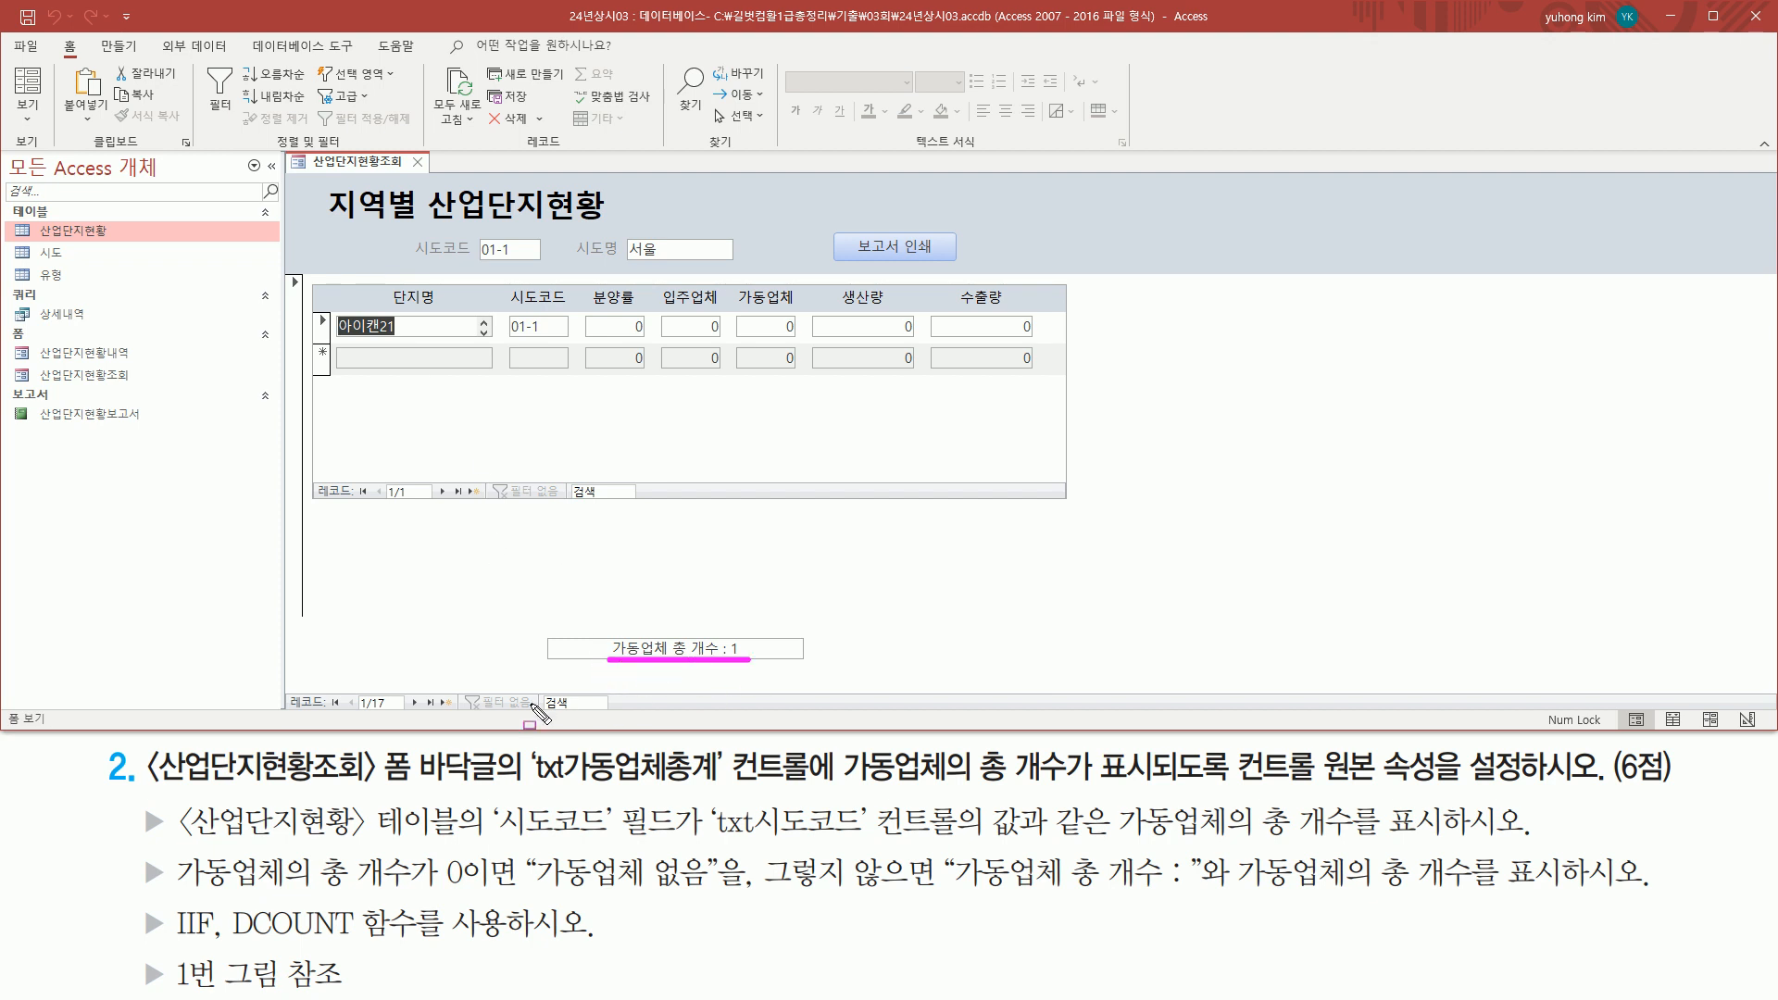
pyautogui.click(413, 703)
pyautogui.moveTo(330, 685); pyautogui.dragTo(439, 713)
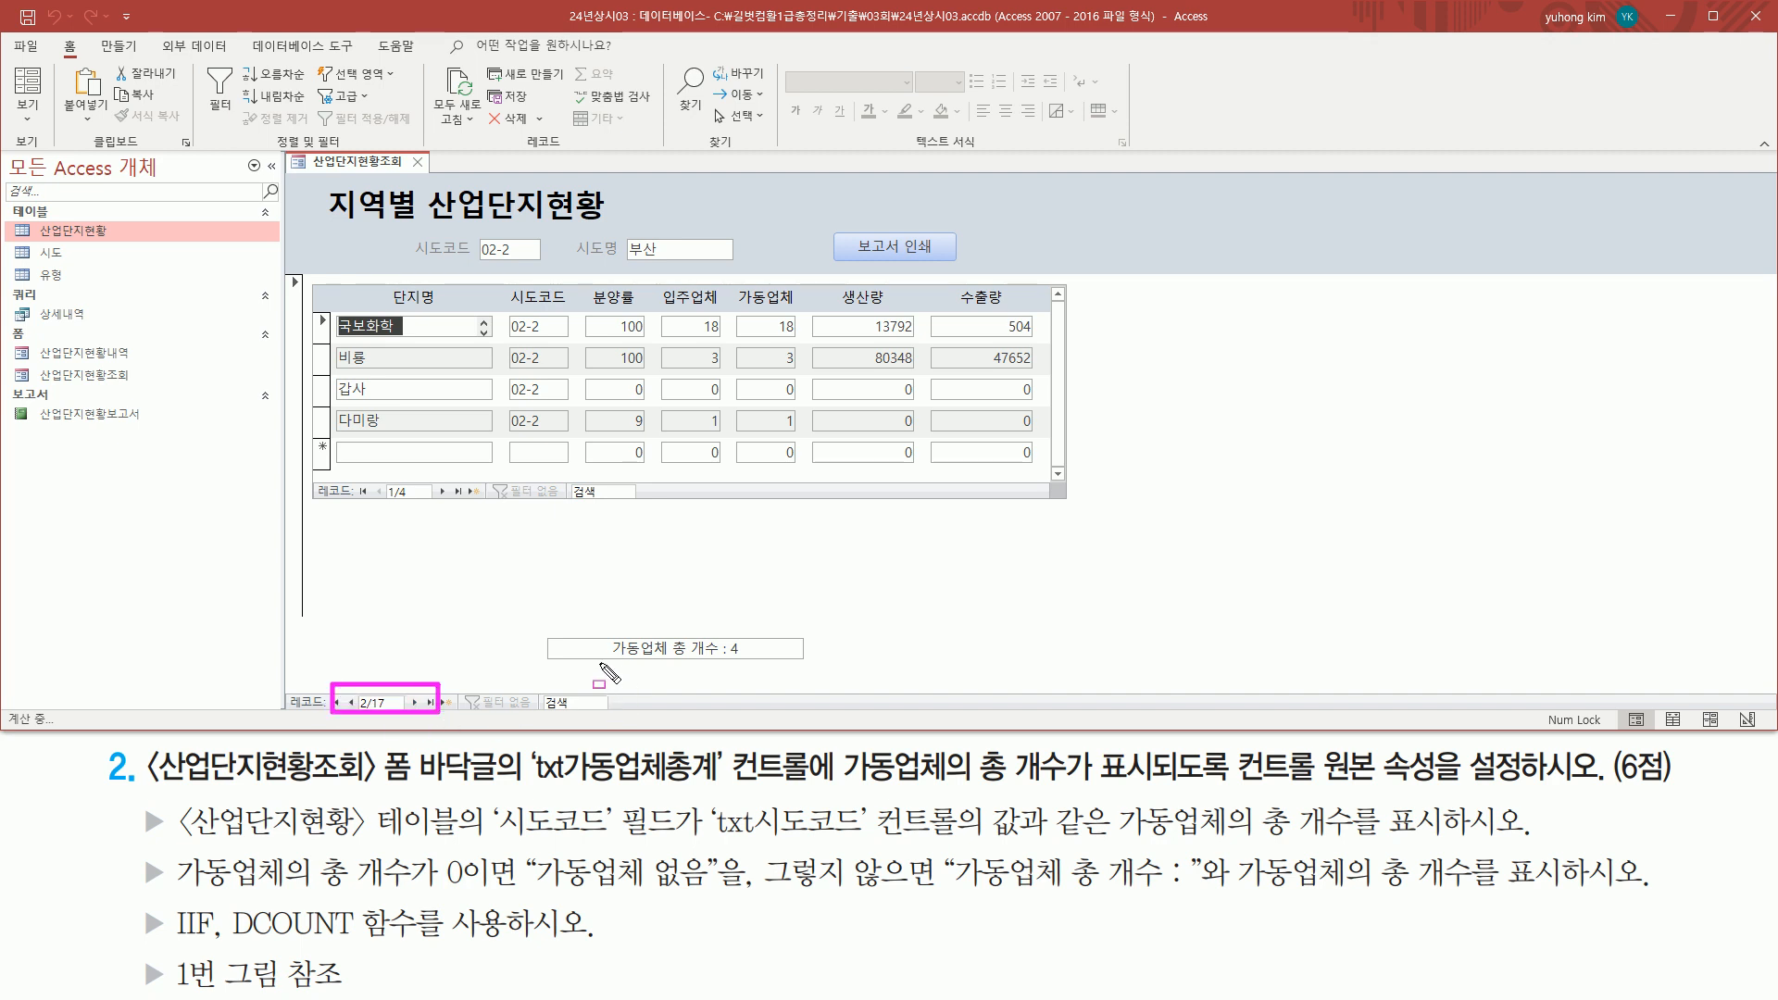
pyautogui.moveTo(599, 664); pyautogui.dragTo(748, 663)
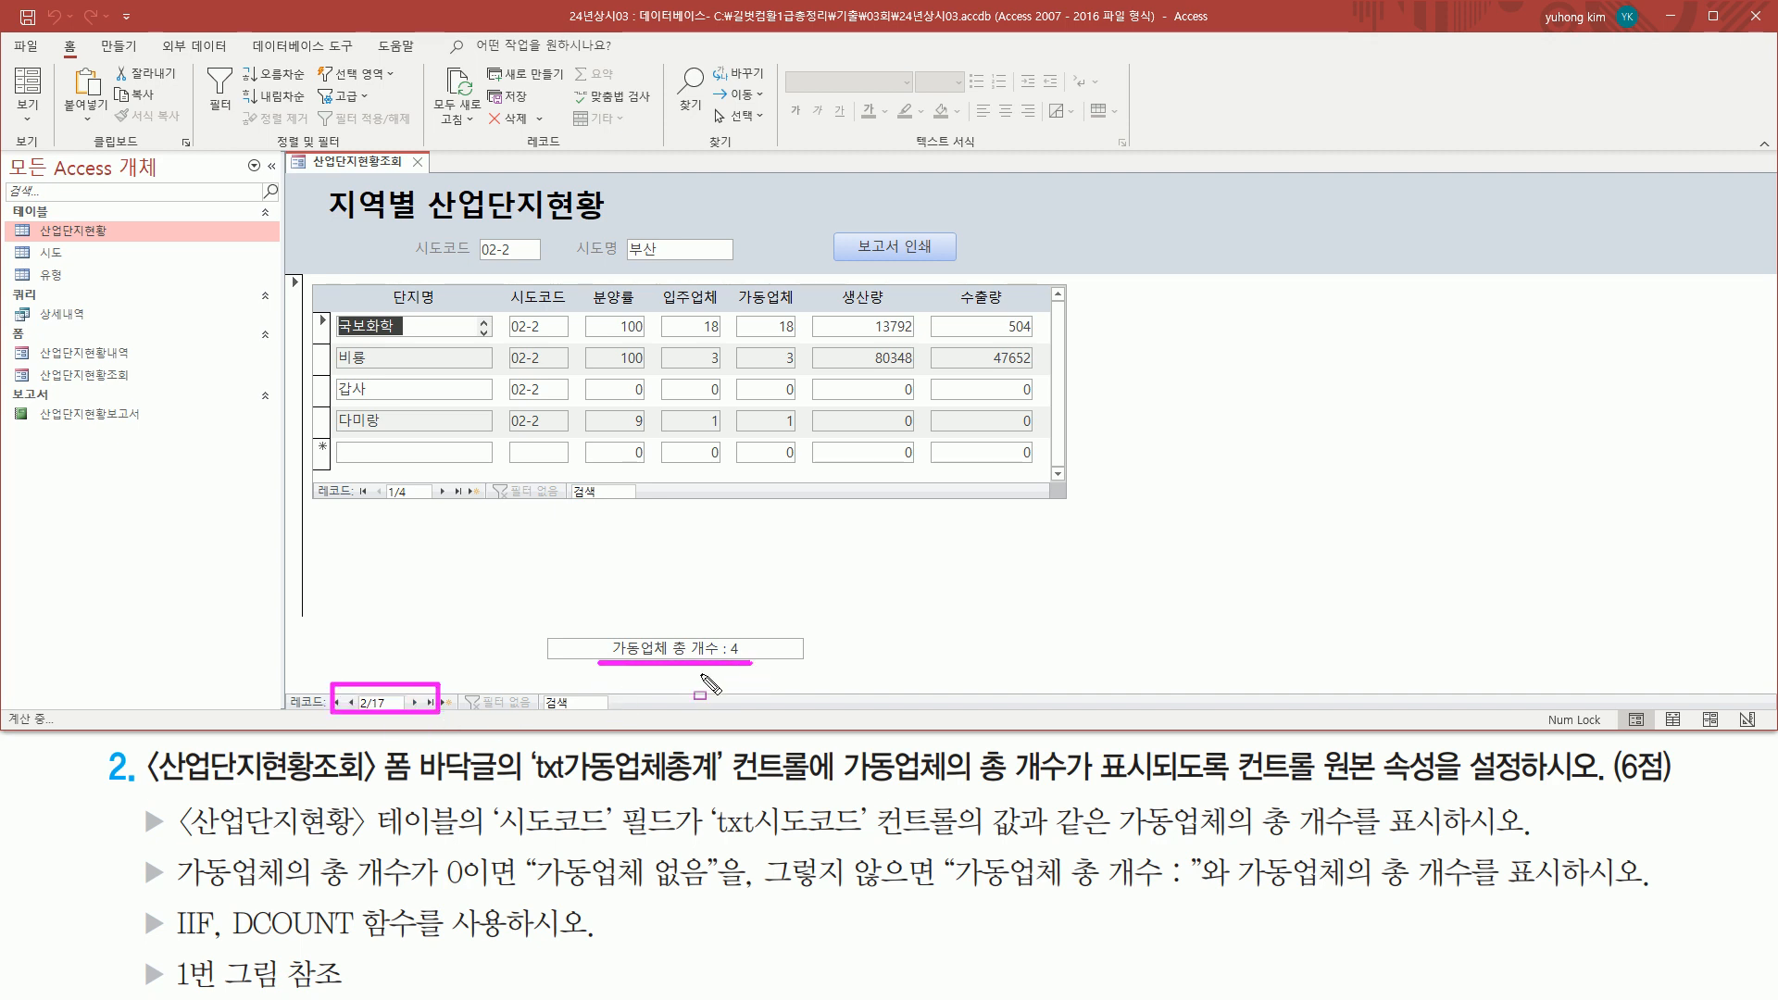
pyautogui.click(415, 703)
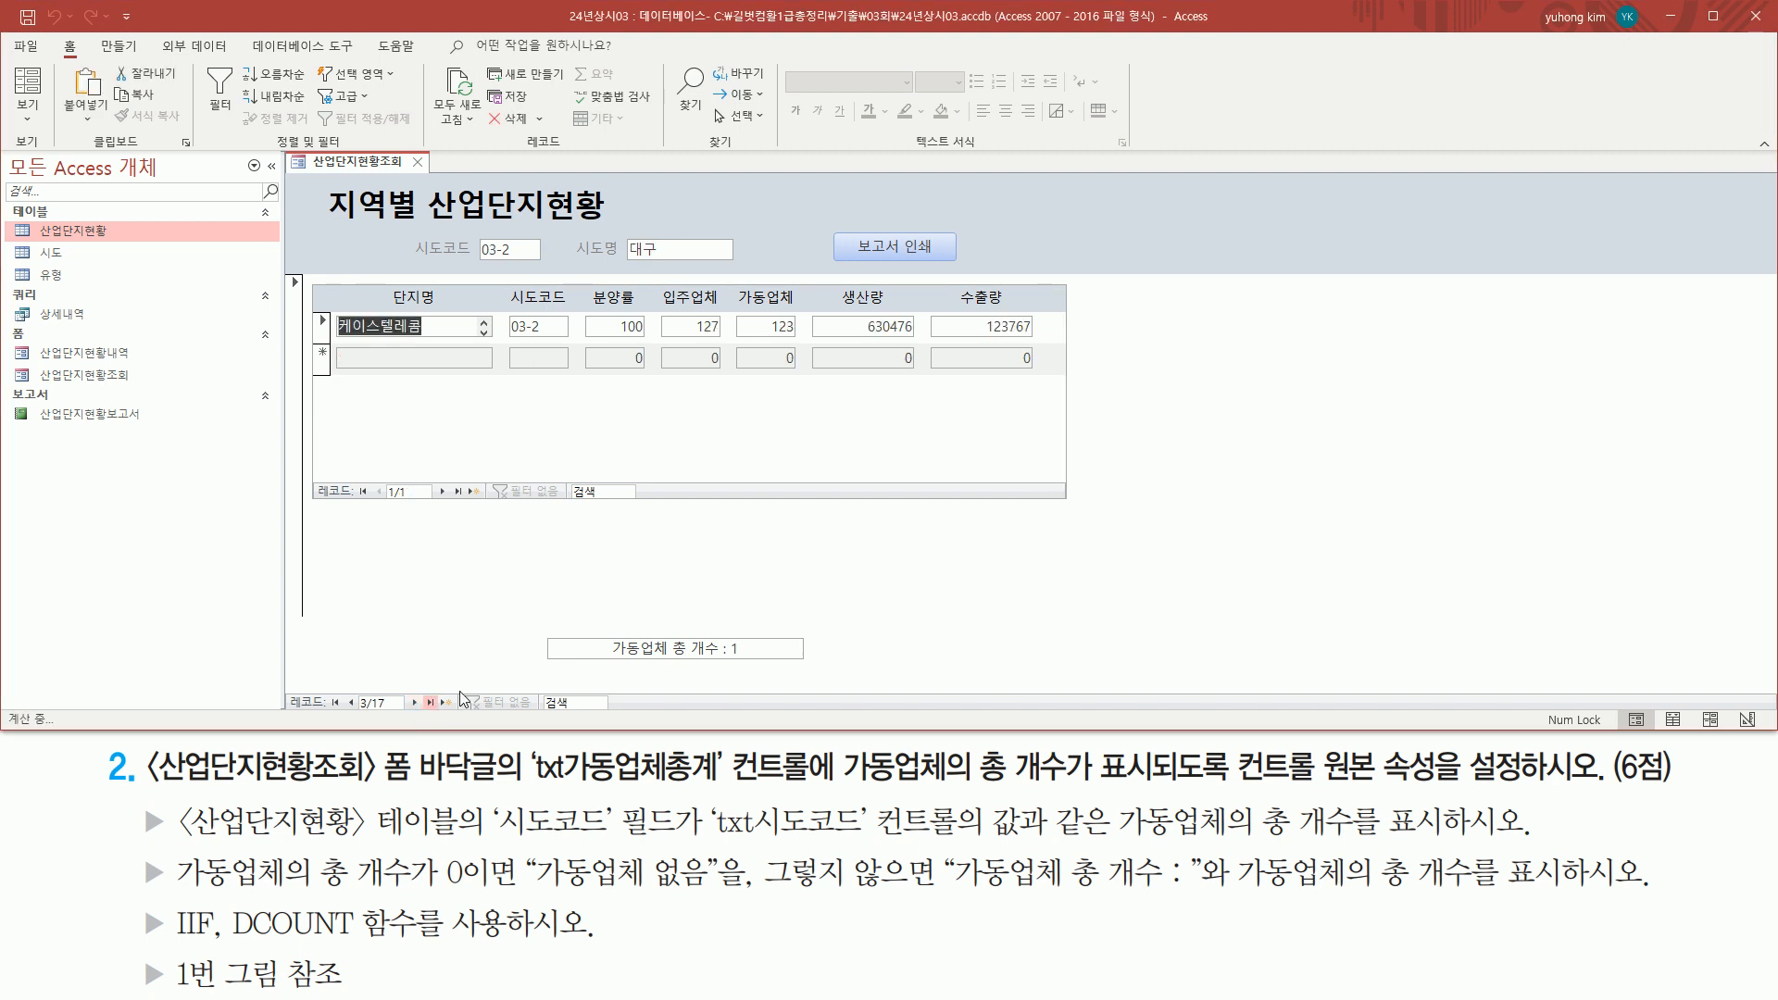
pyautogui.moveTo(602, 661); pyautogui.dragTo(748, 662)
pyautogui.press('Escape')
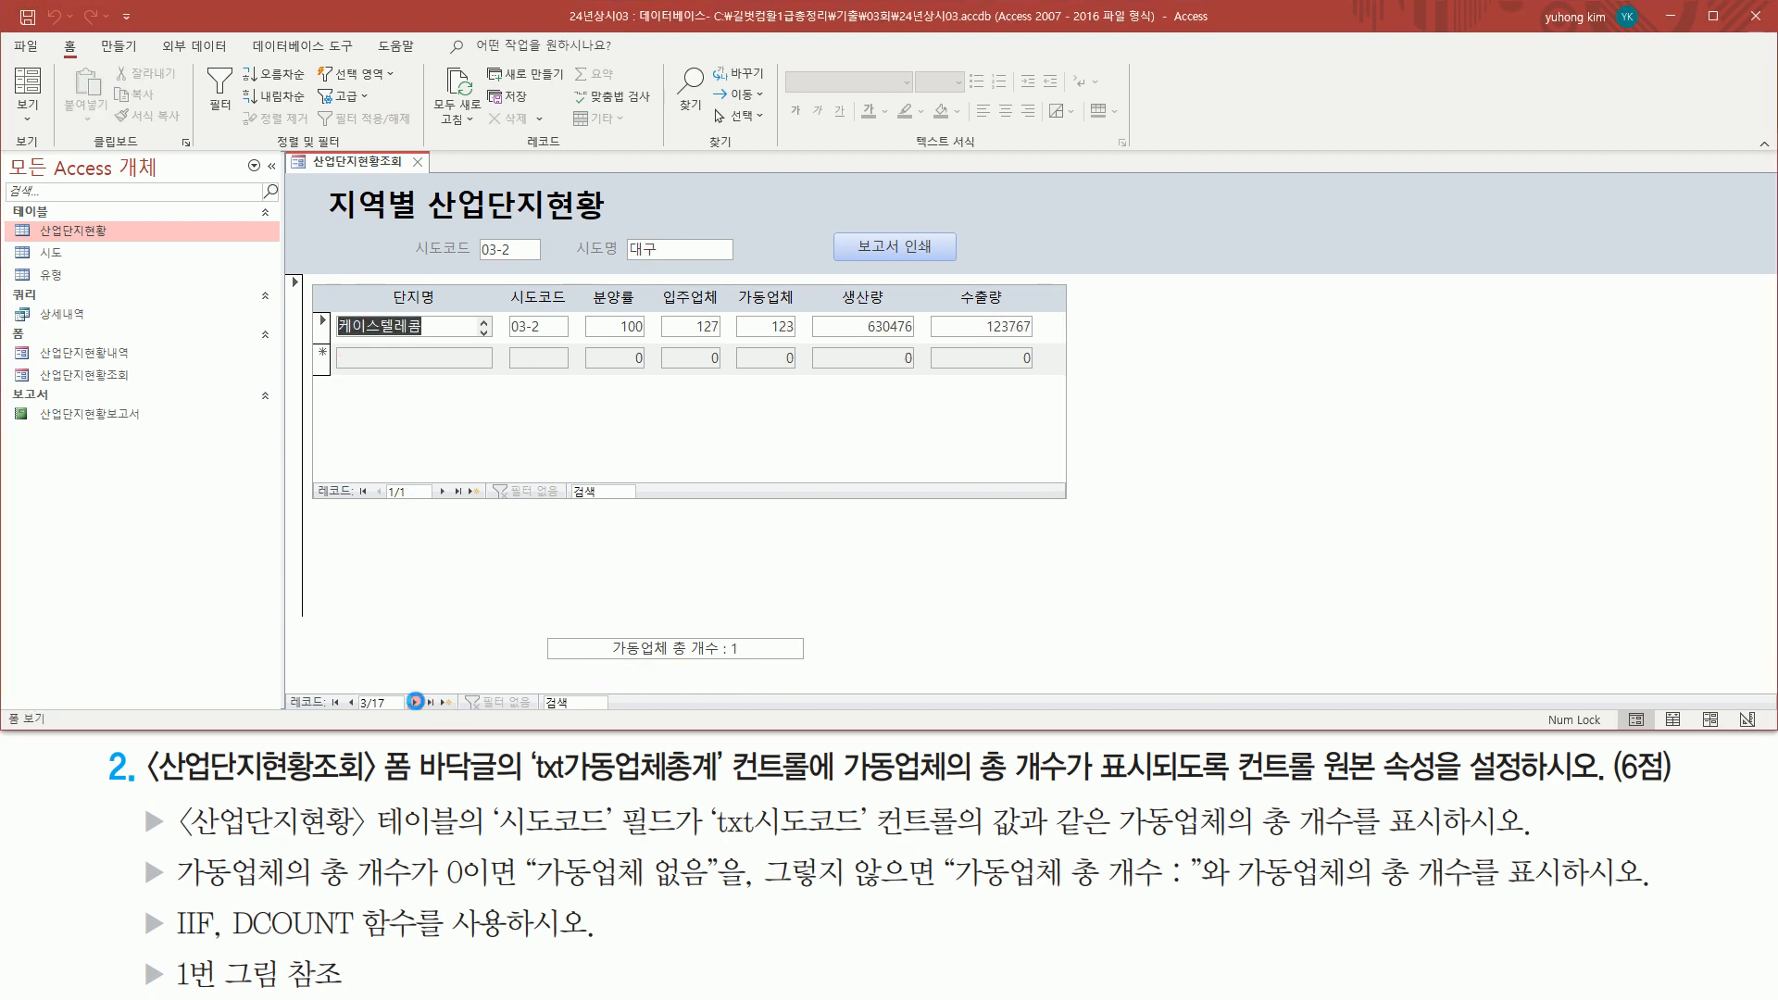
# Step: Browse on to the 울산 record (07-2) and examine its subform rows and the 가동업체 text in the footer
pyautogui.click(415, 703)
pyautogui.click(415, 703)
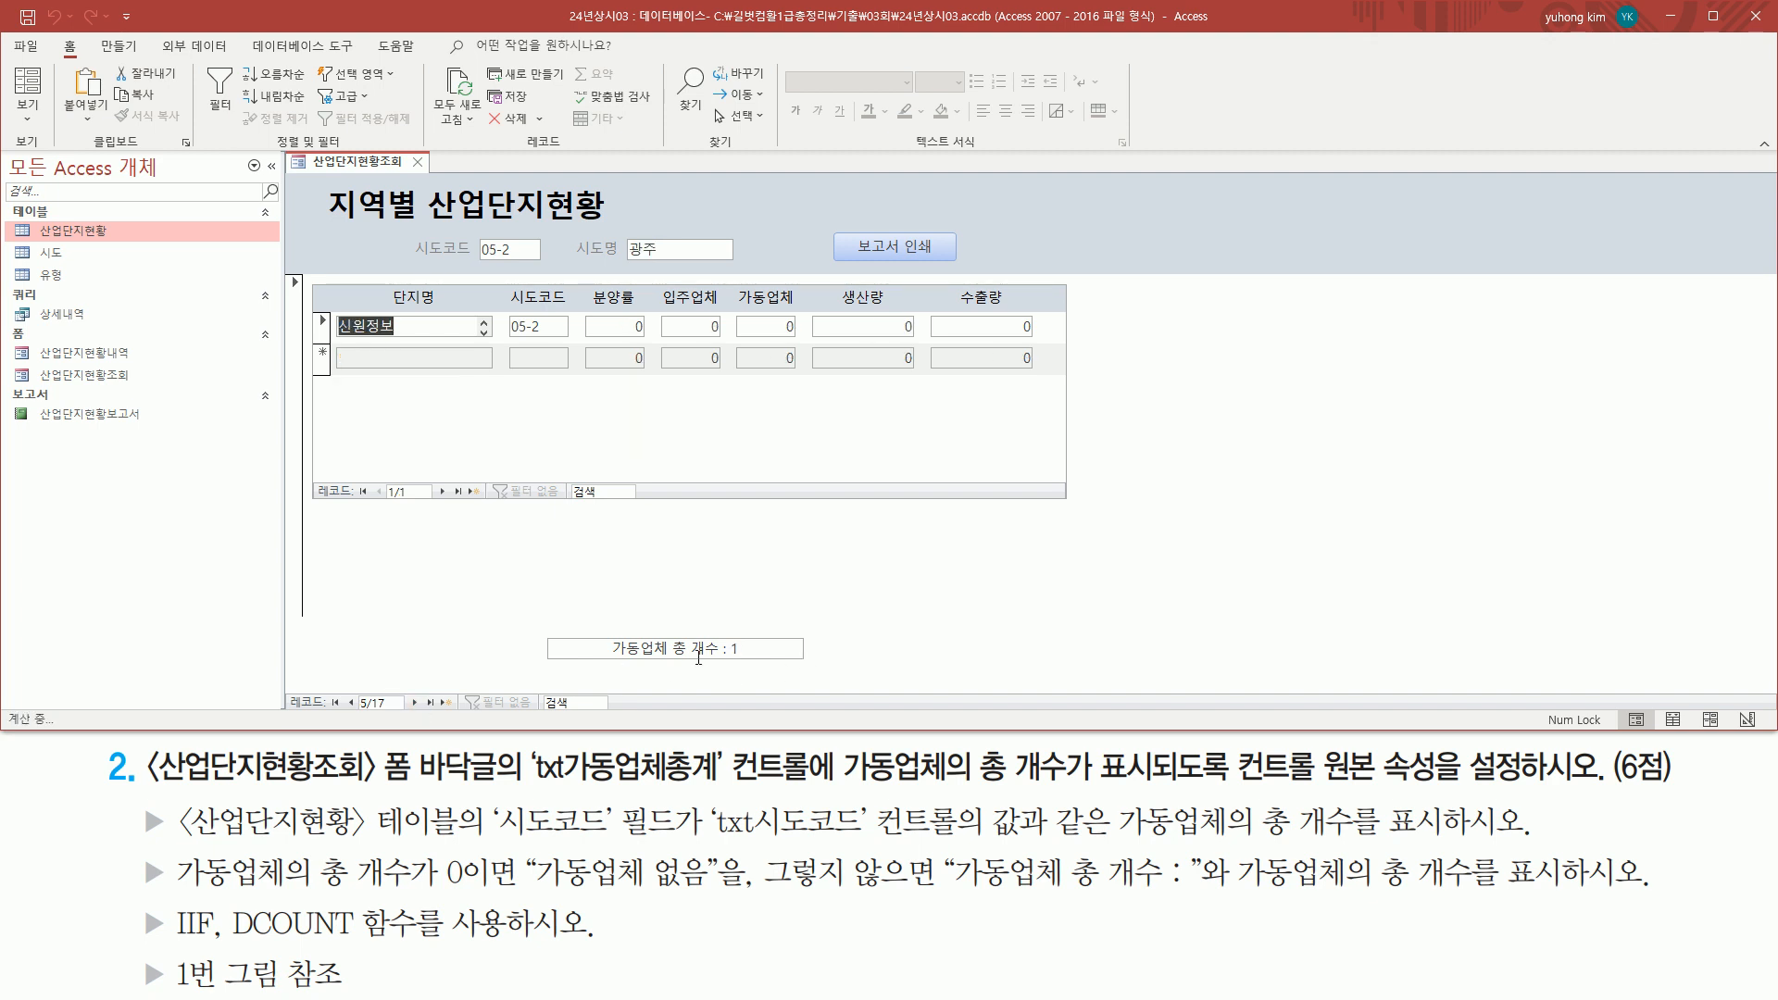
pyautogui.click(415, 703)
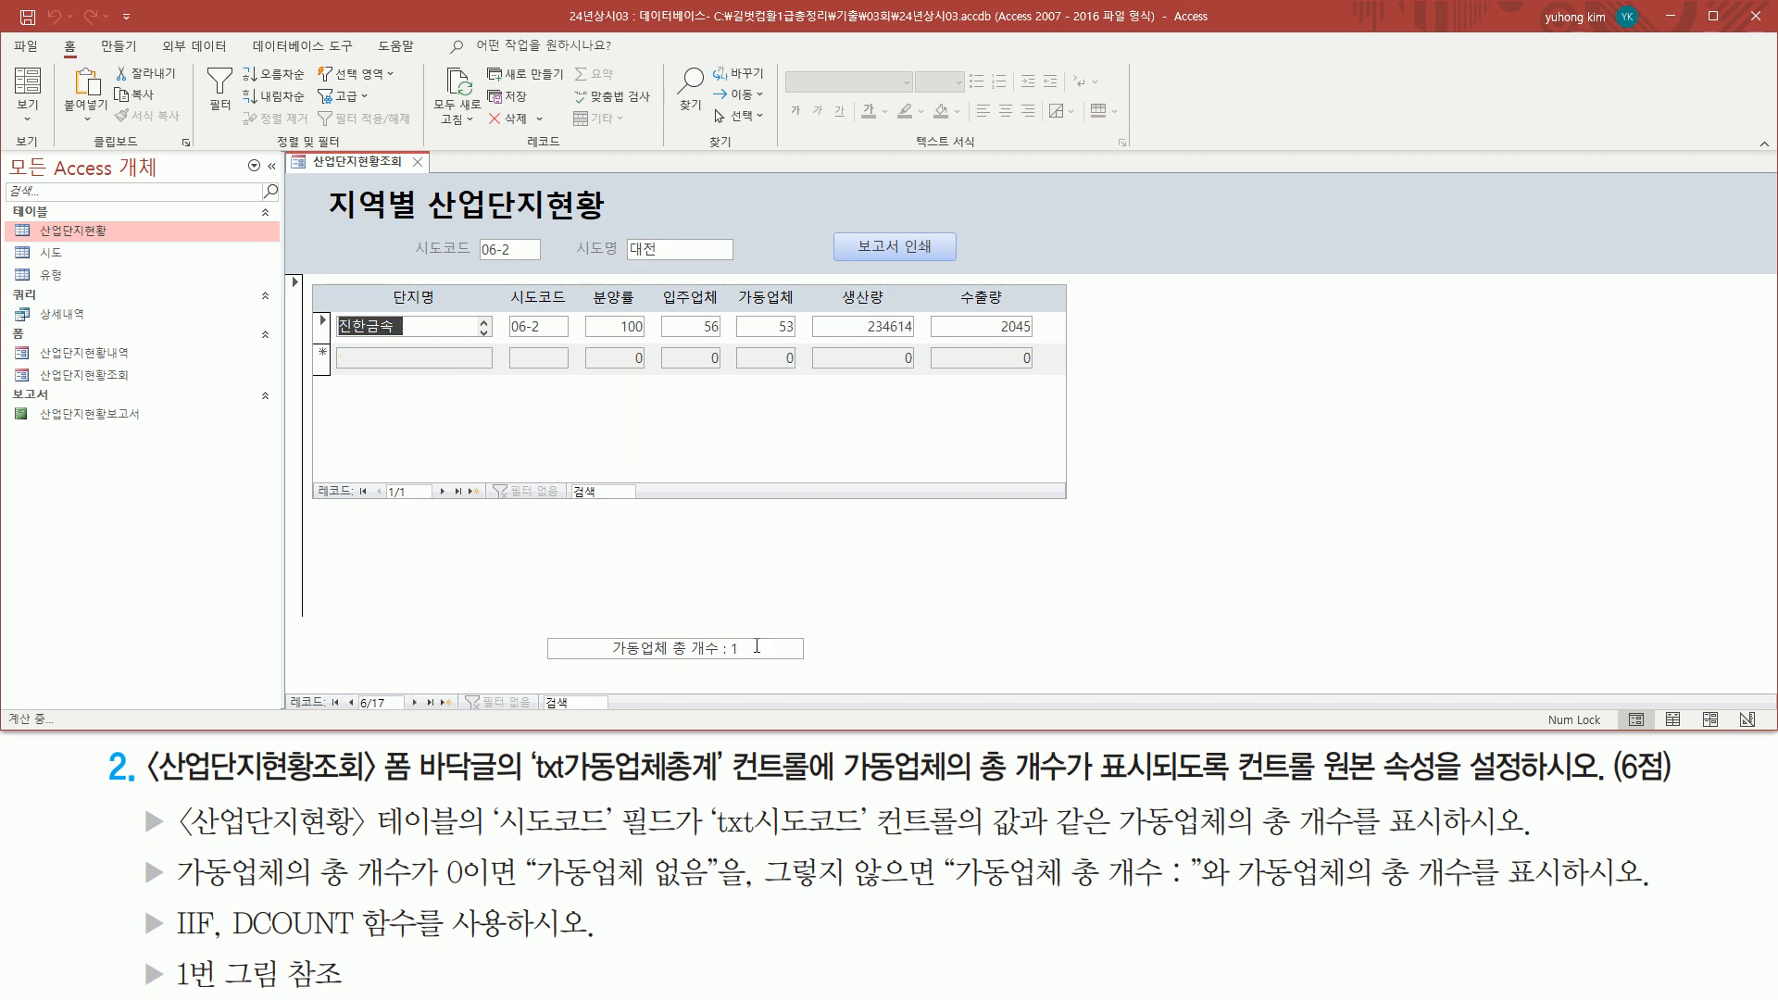
pyautogui.click(415, 703)
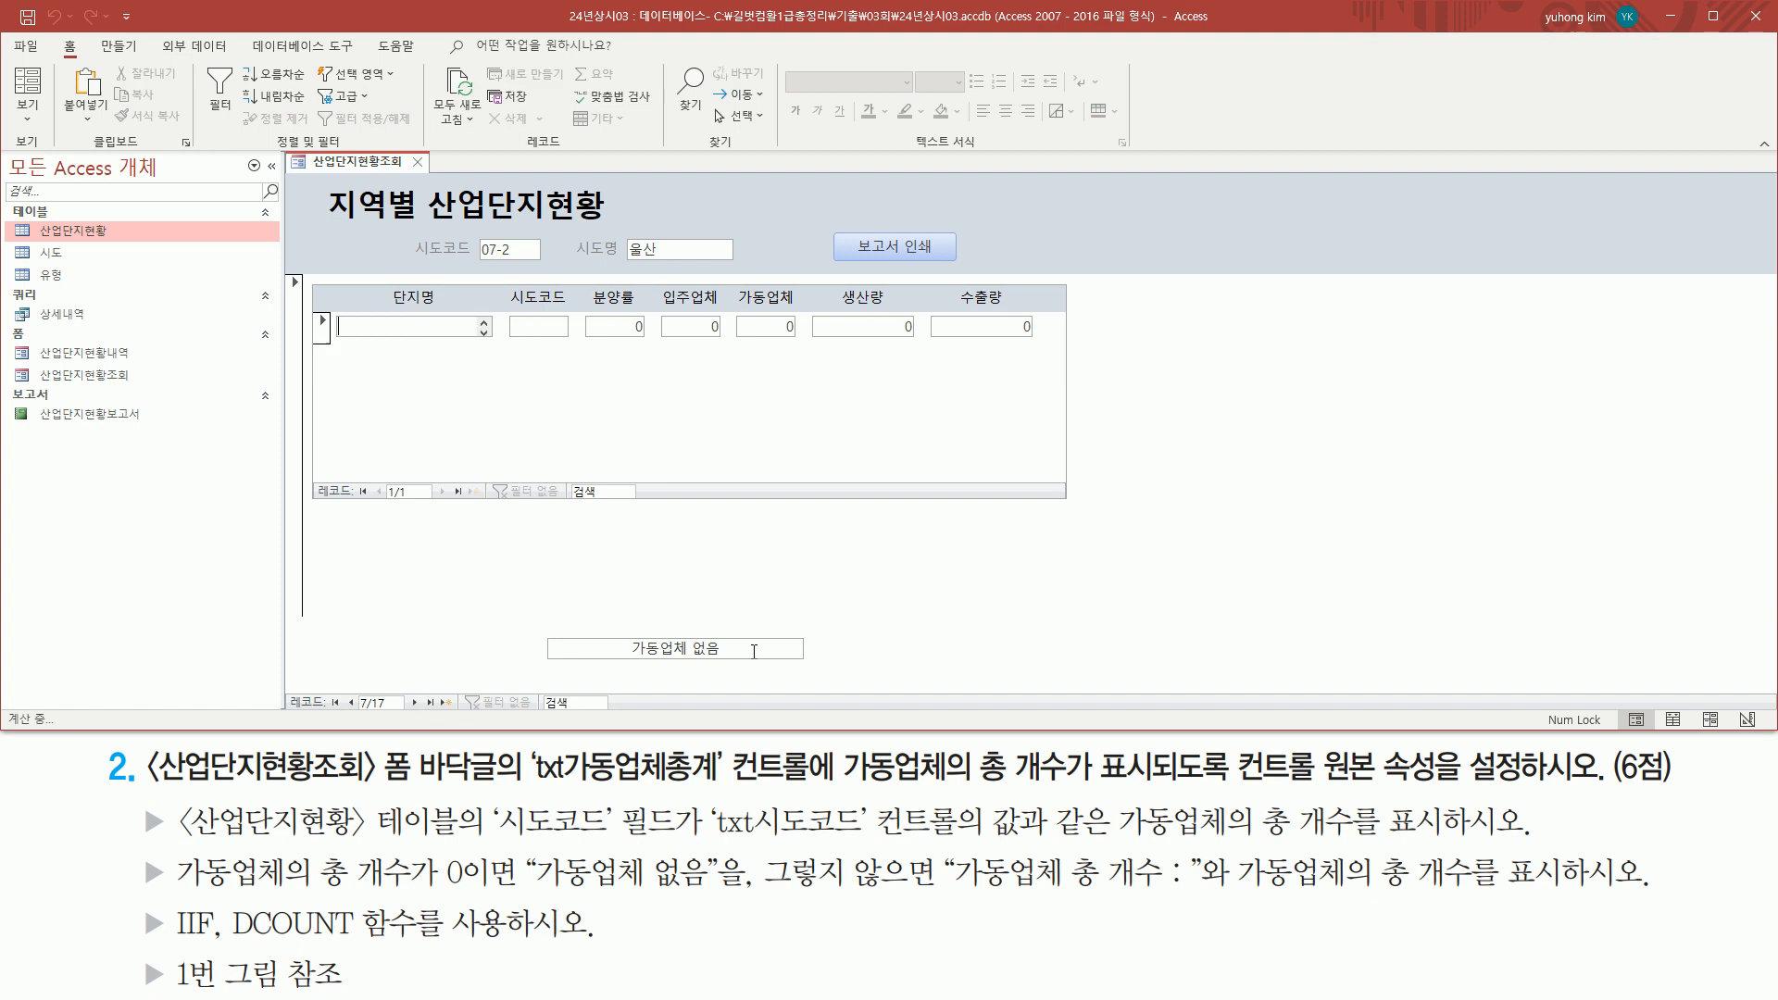
pyautogui.moveTo(620, 661); pyautogui.dragTo(750, 658)
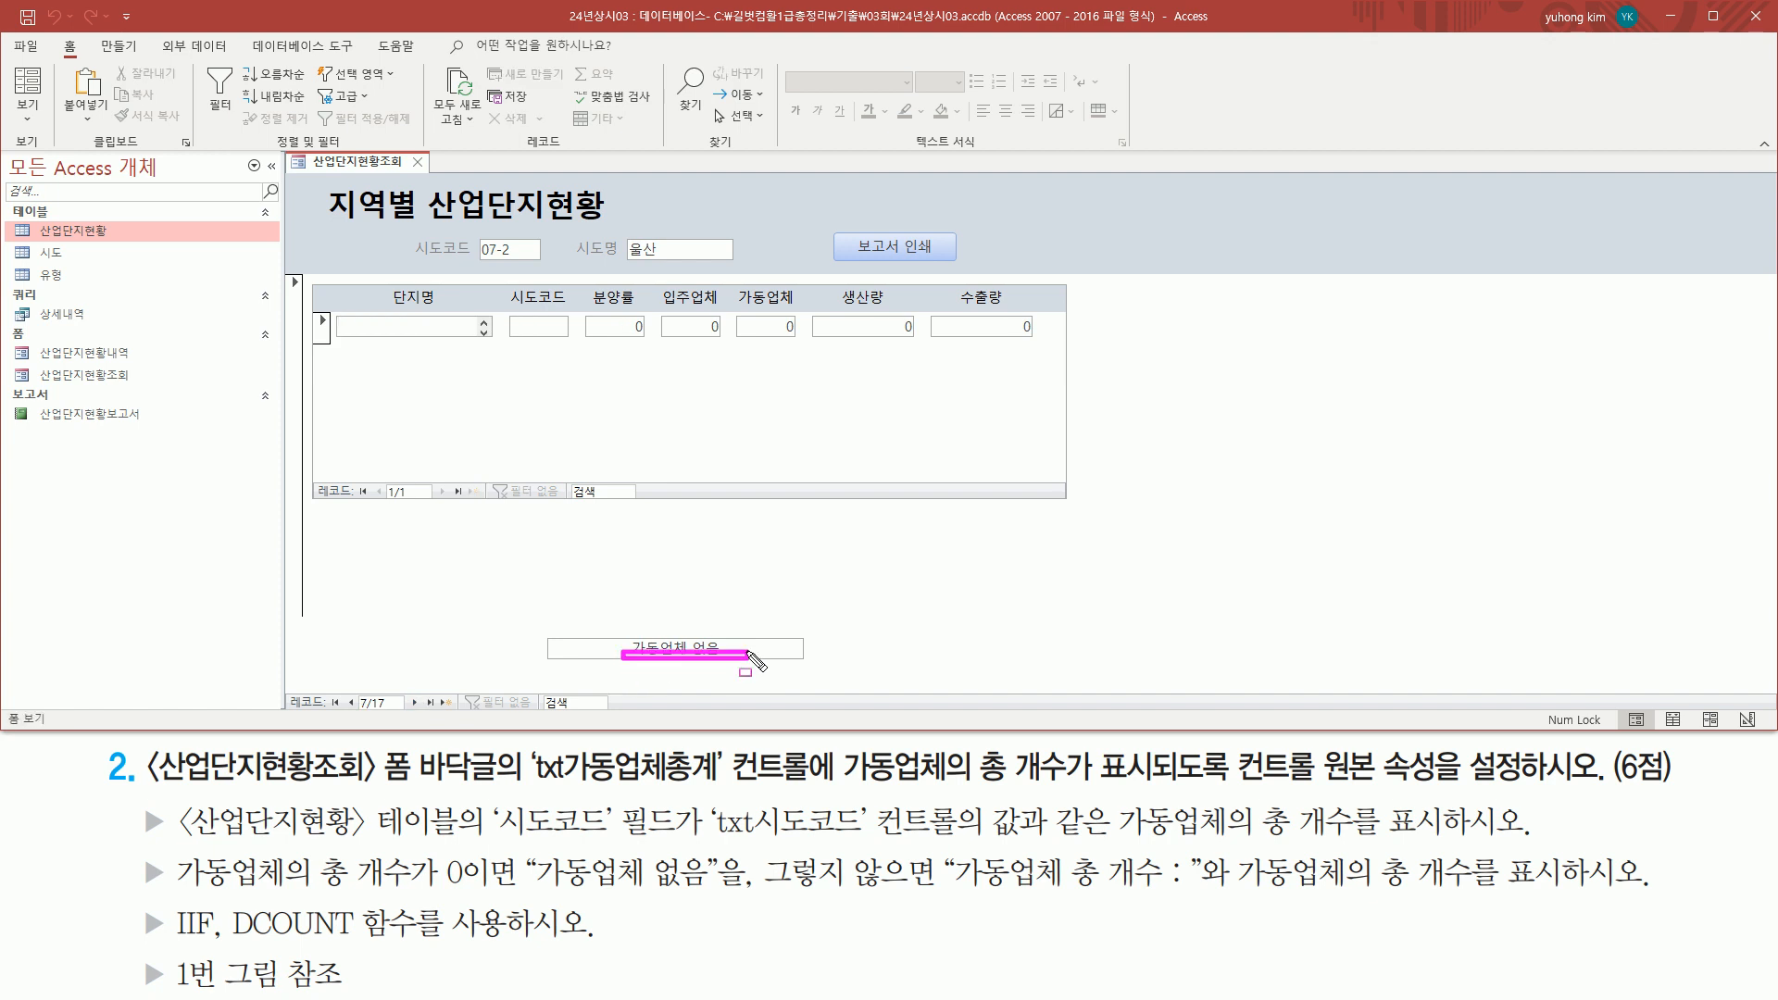
pyautogui.moveTo(335, 337)
pyautogui.mouseDown()
pyautogui.moveTo(996, 382)
pyautogui.moveTo(1037, 335)
pyautogui.mouseUp()
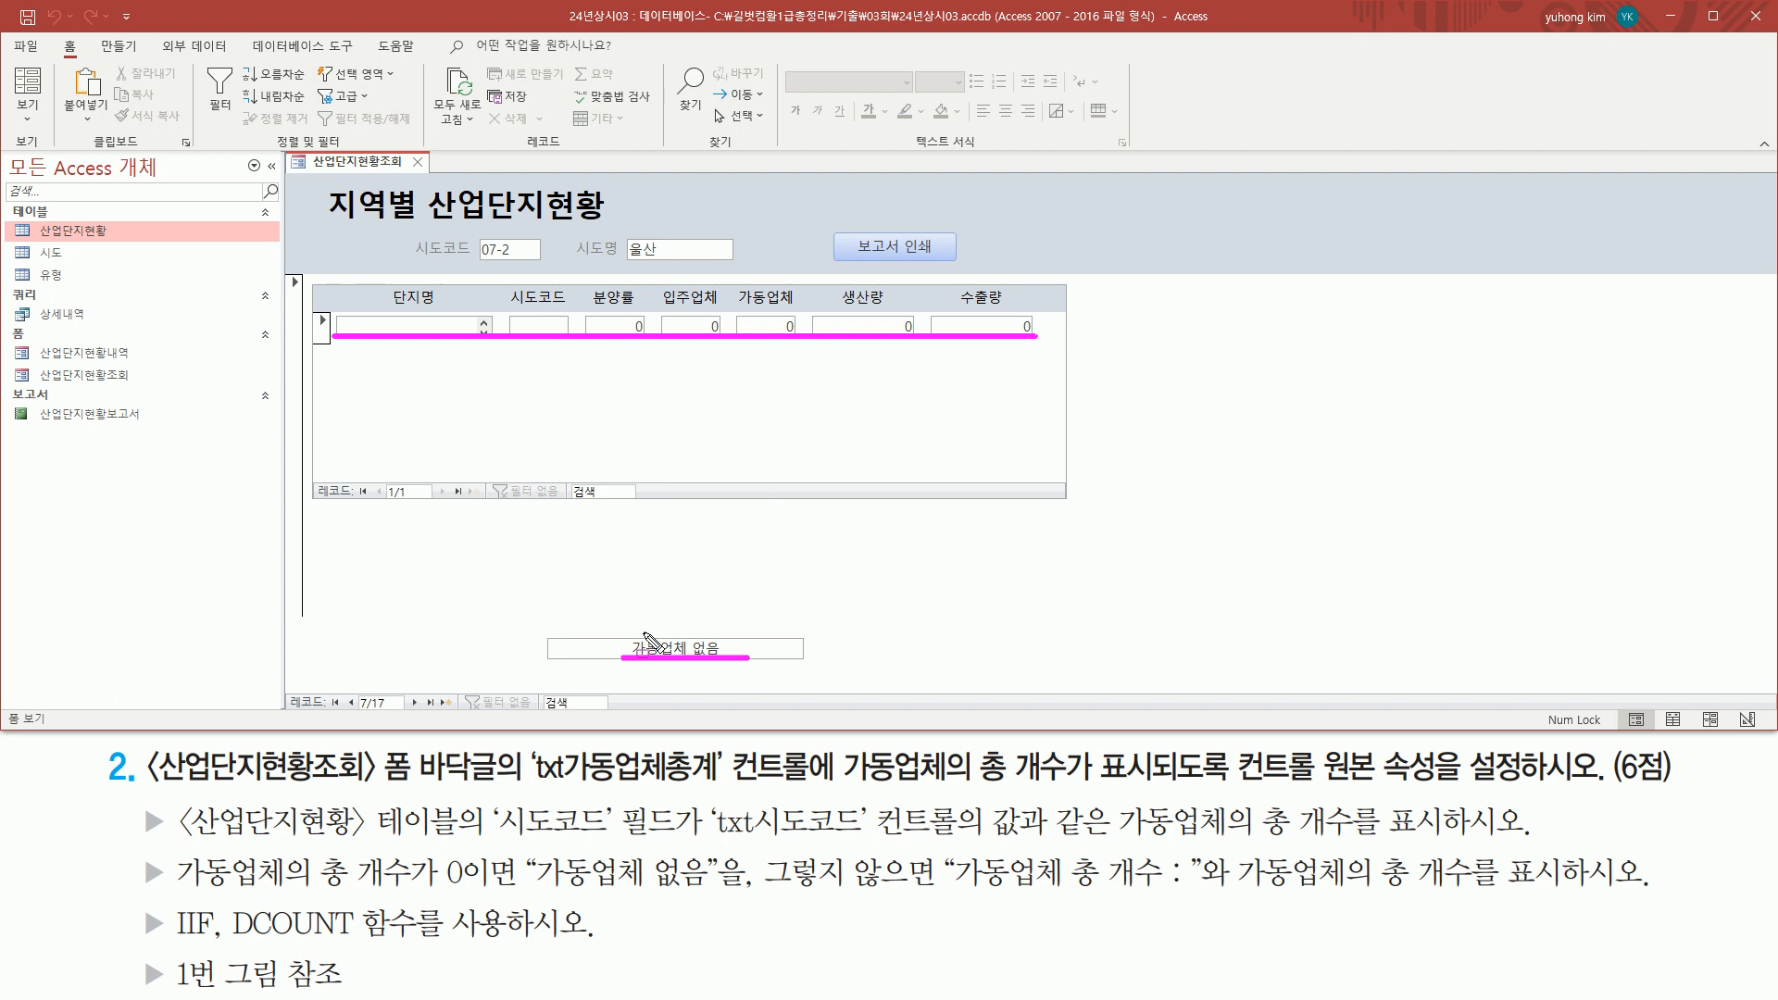
pyautogui.moveTo(627, 625)
pyautogui.mouseDown()
pyautogui.moveTo(737, 687)
pyautogui.moveTo(728, 663)
pyautogui.mouseUp()
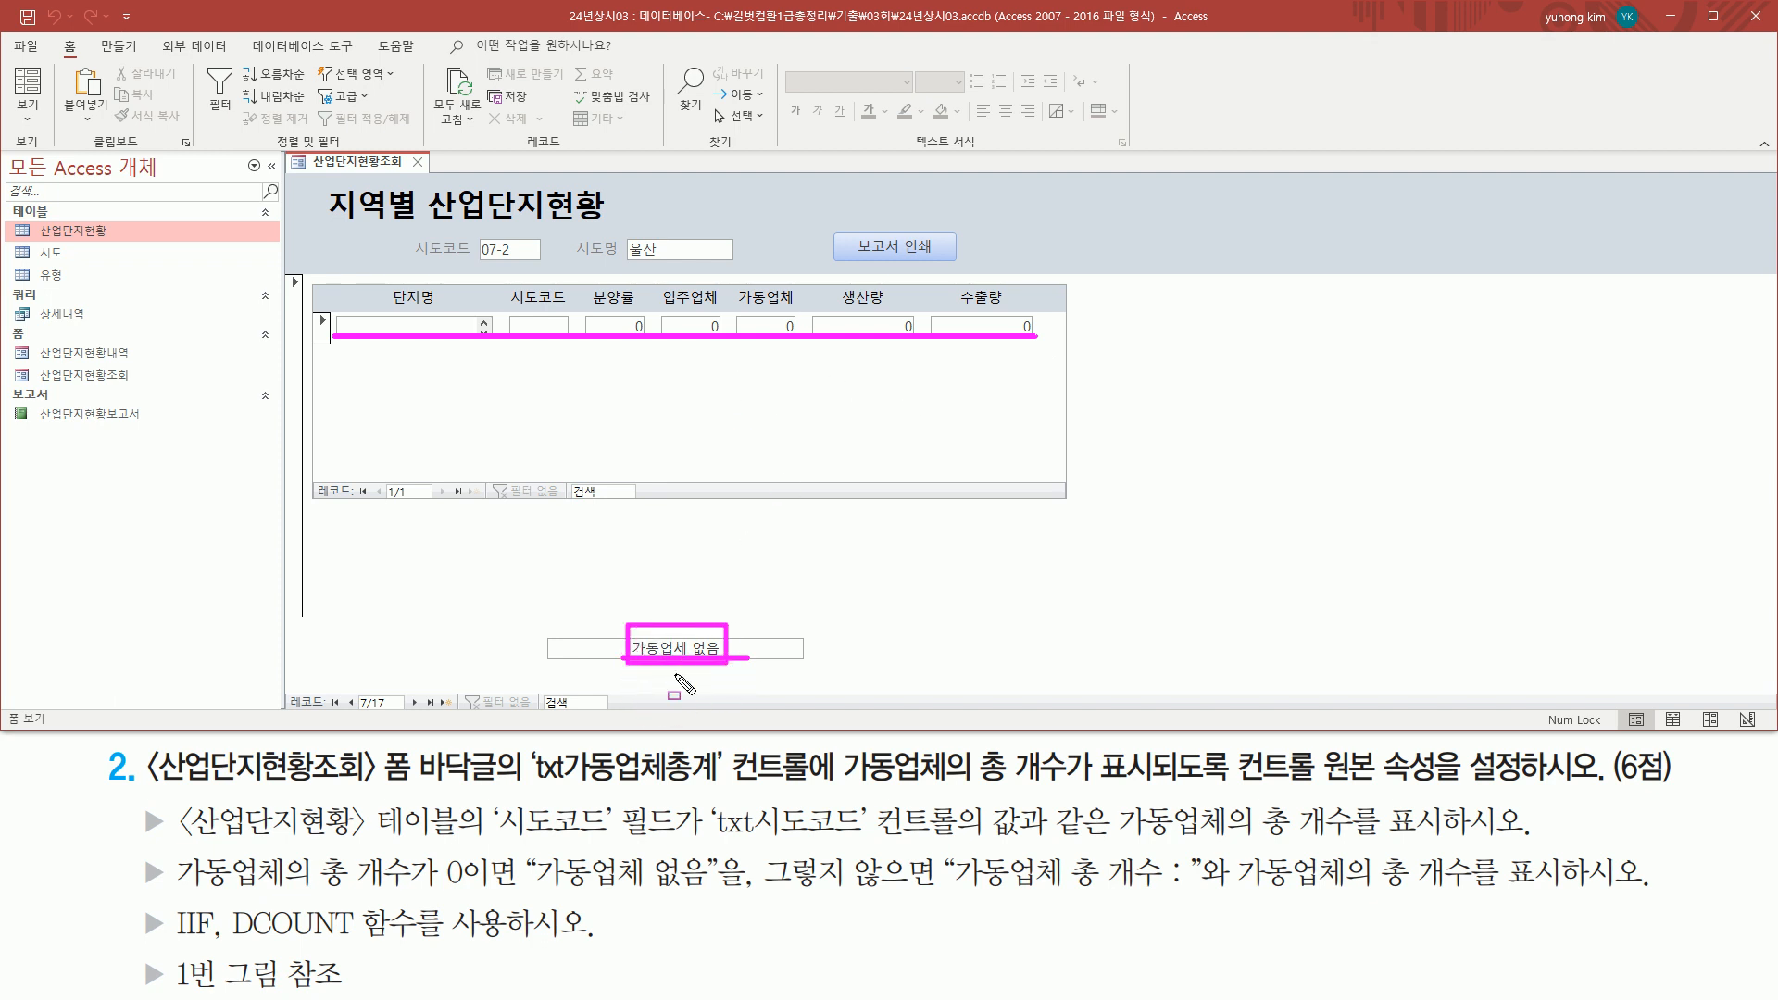
pyautogui.press('Escape')
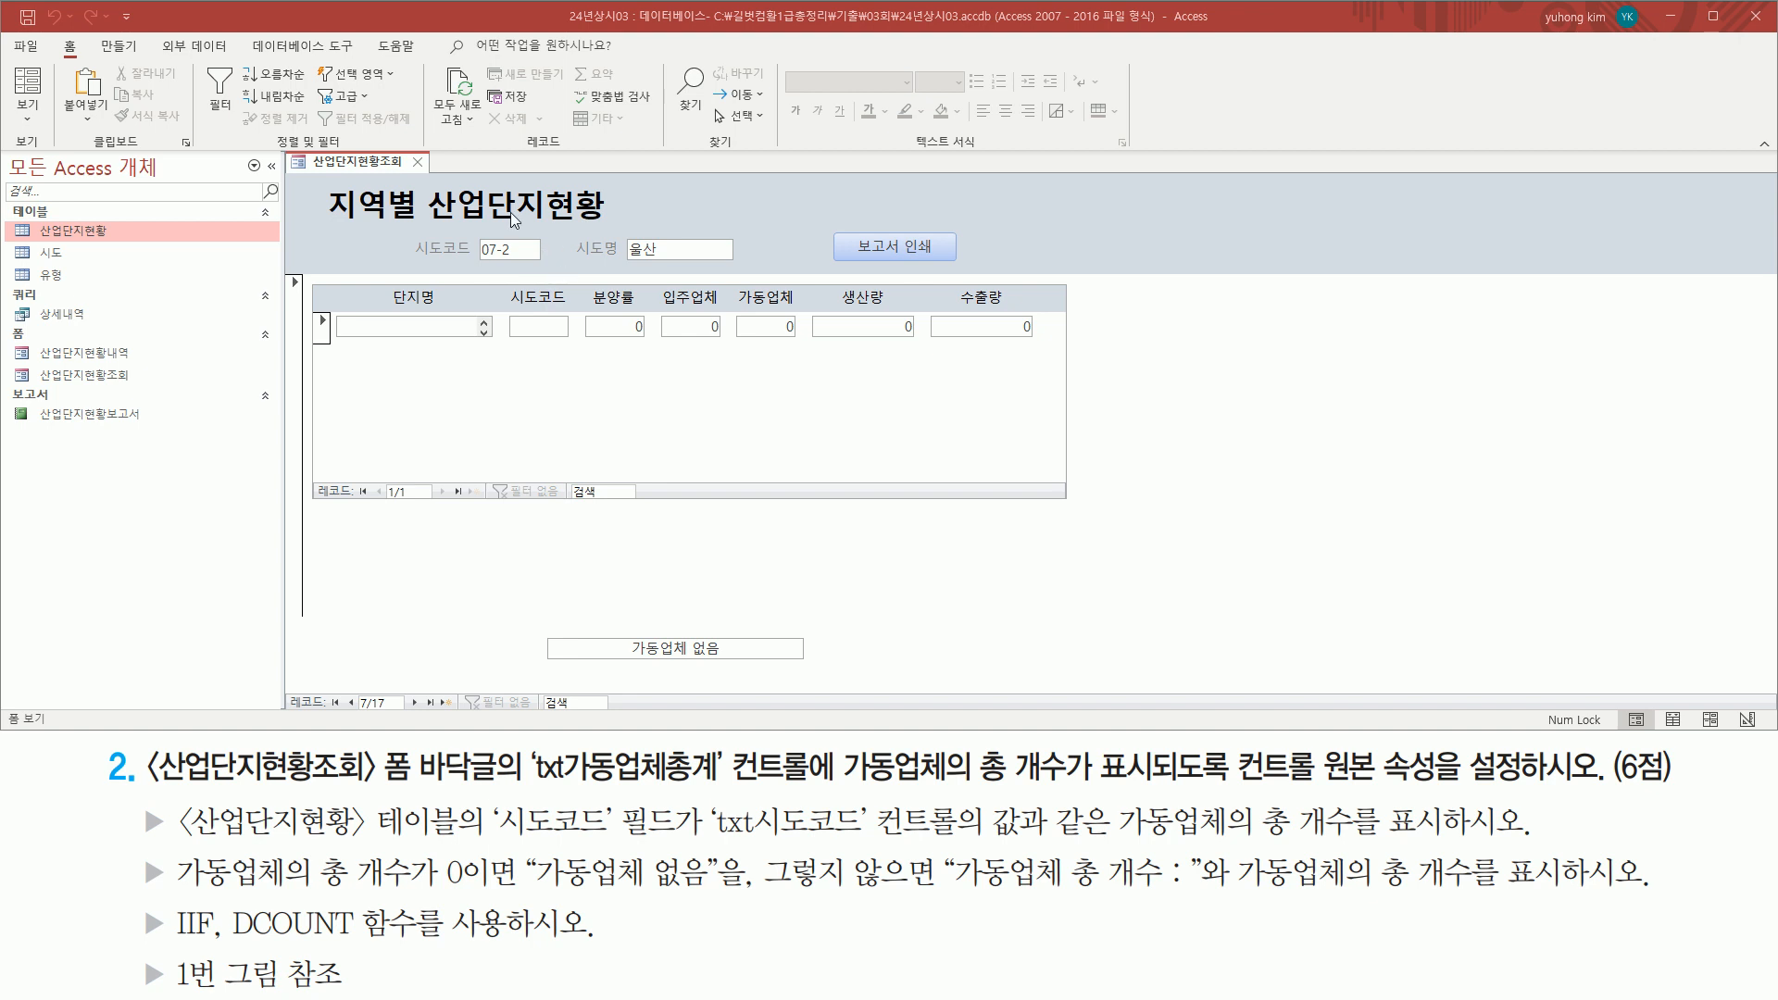
# Step: Close the 산업단지현황조회 form and save its design changes
pyautogui.click(417, 162)
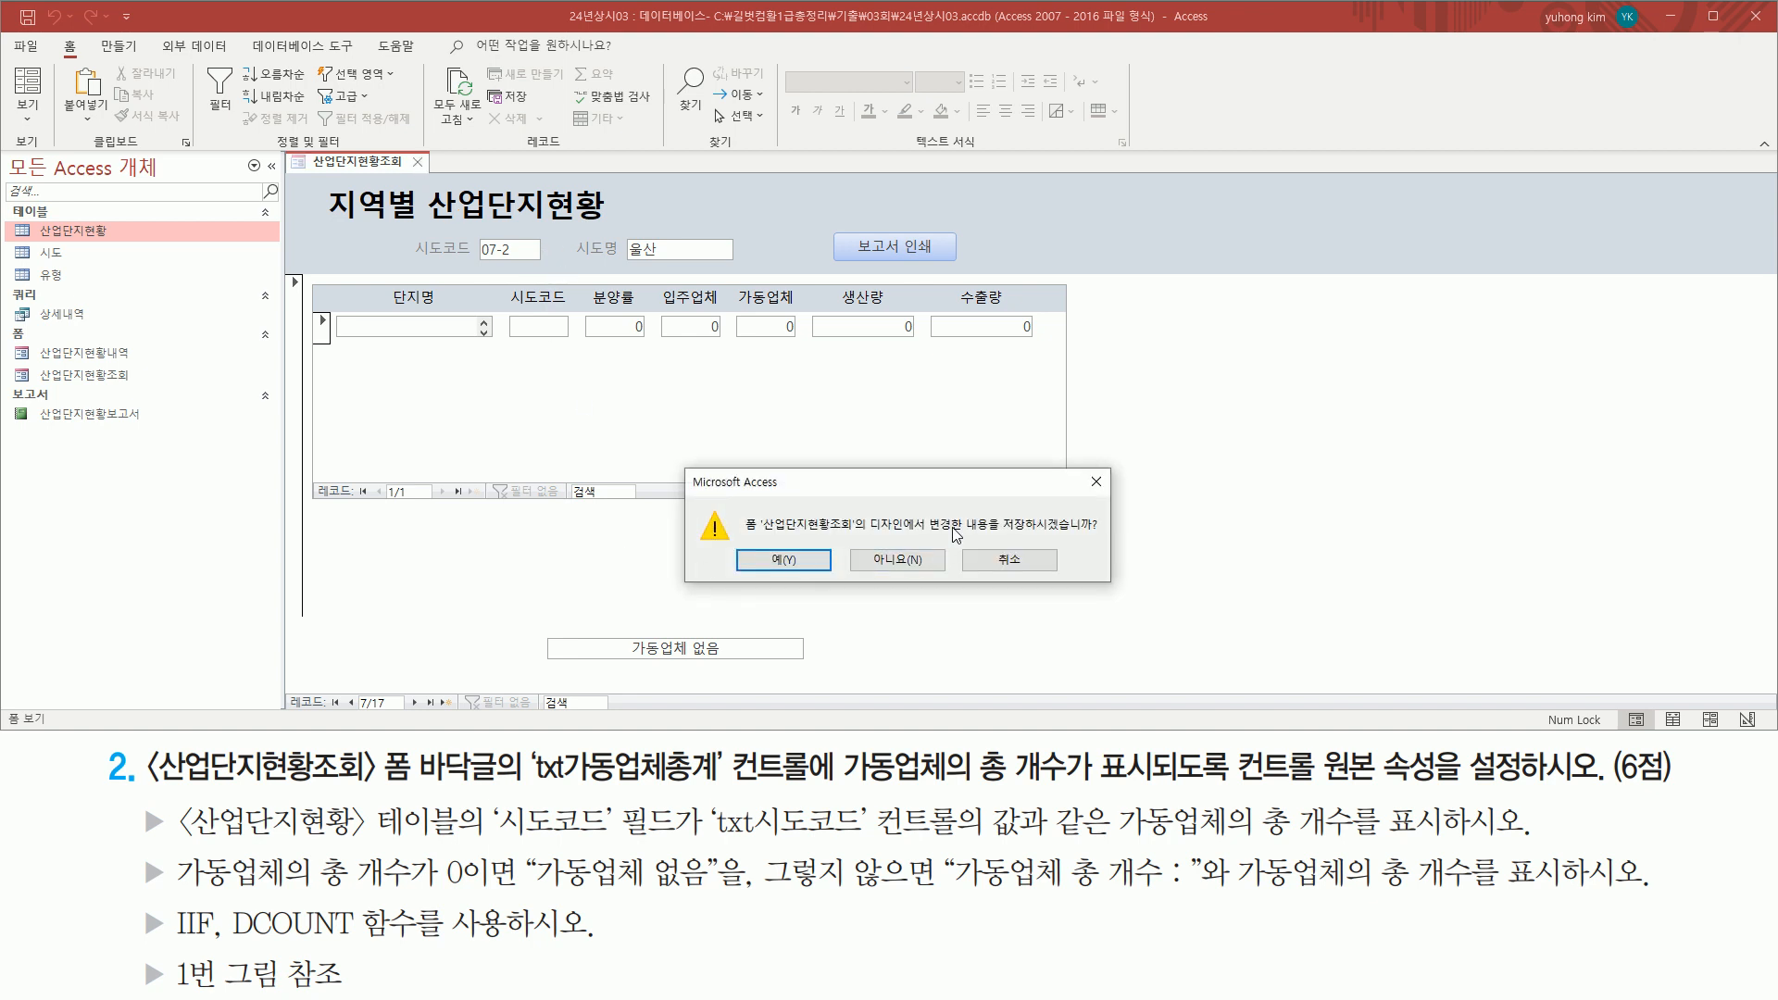
pyautogui.click(791, 561)
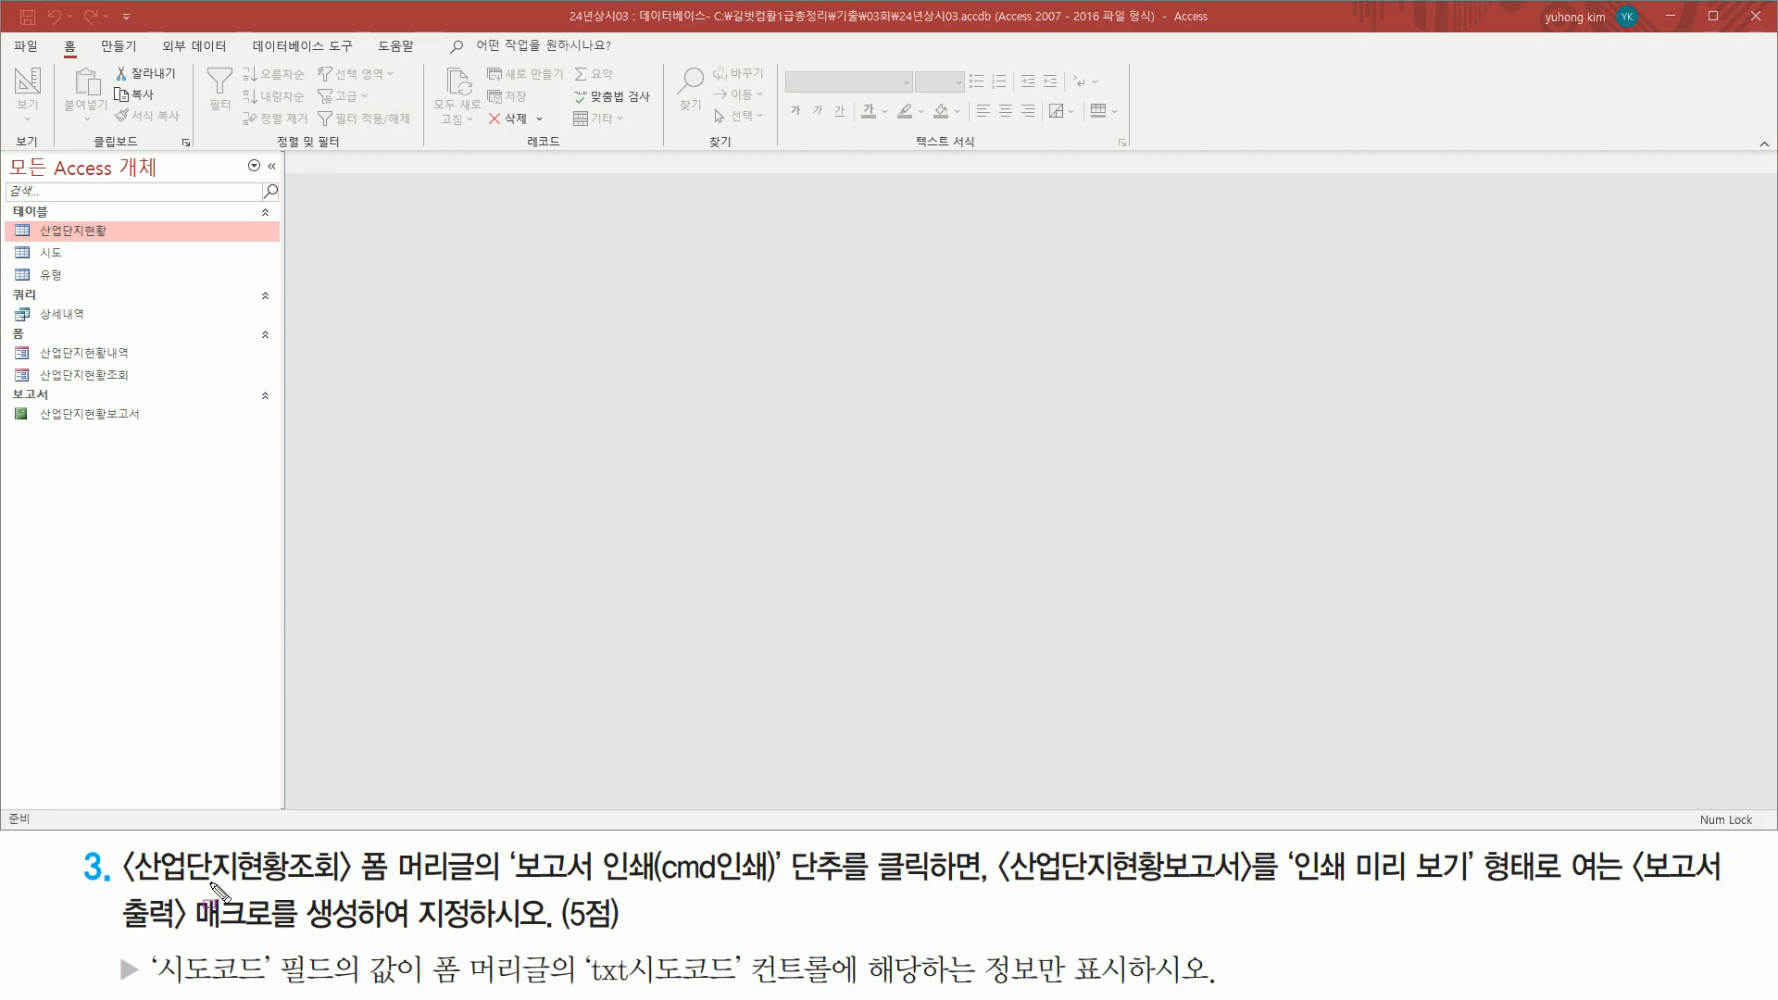
# Step: Open the 산업단지현황조회 form and examine the 보고서 인쇄 button in its header
pyautogui.moveTo(120, 890)
pyautogui.mouseDown()
pyautogui.moveTo(316, 889)
pyautogui.moveTo(372, 870)
pyautogui.moveTo(366, 851)
pyautogui.mouseUp()
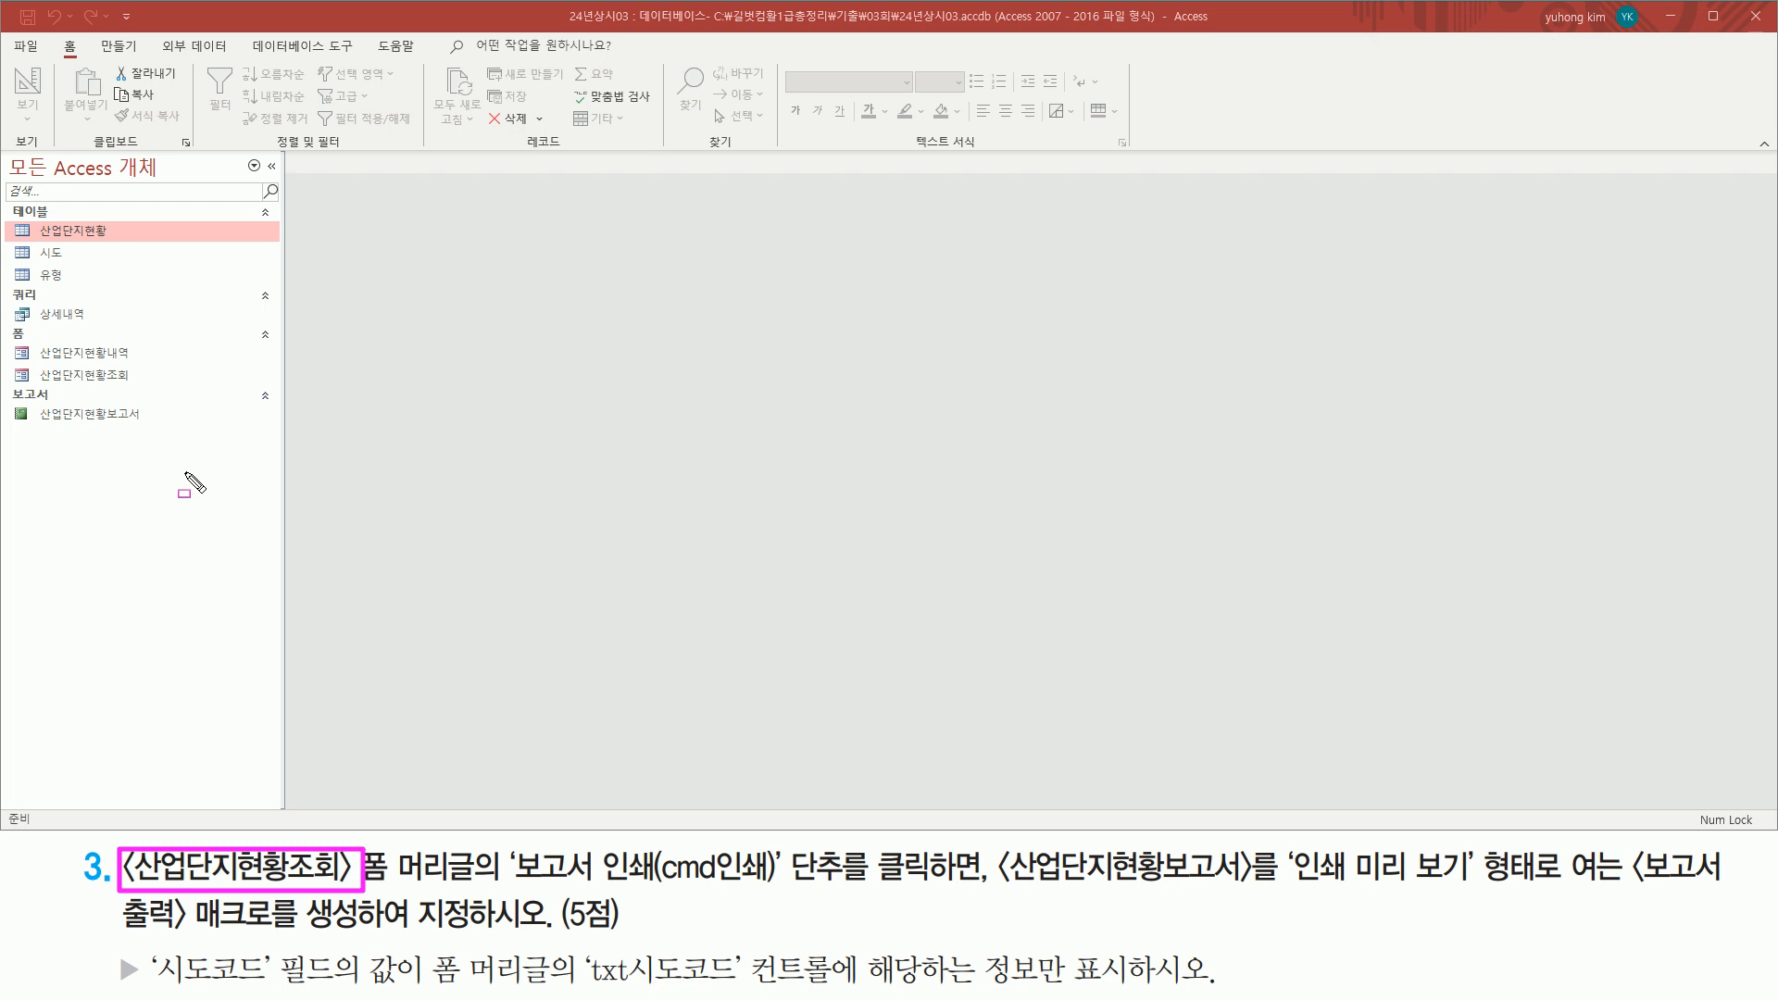
pyautogui.moveTo(45, 361); pyautogui.dragTo(140, 387)
pyautogui.press('Escape')
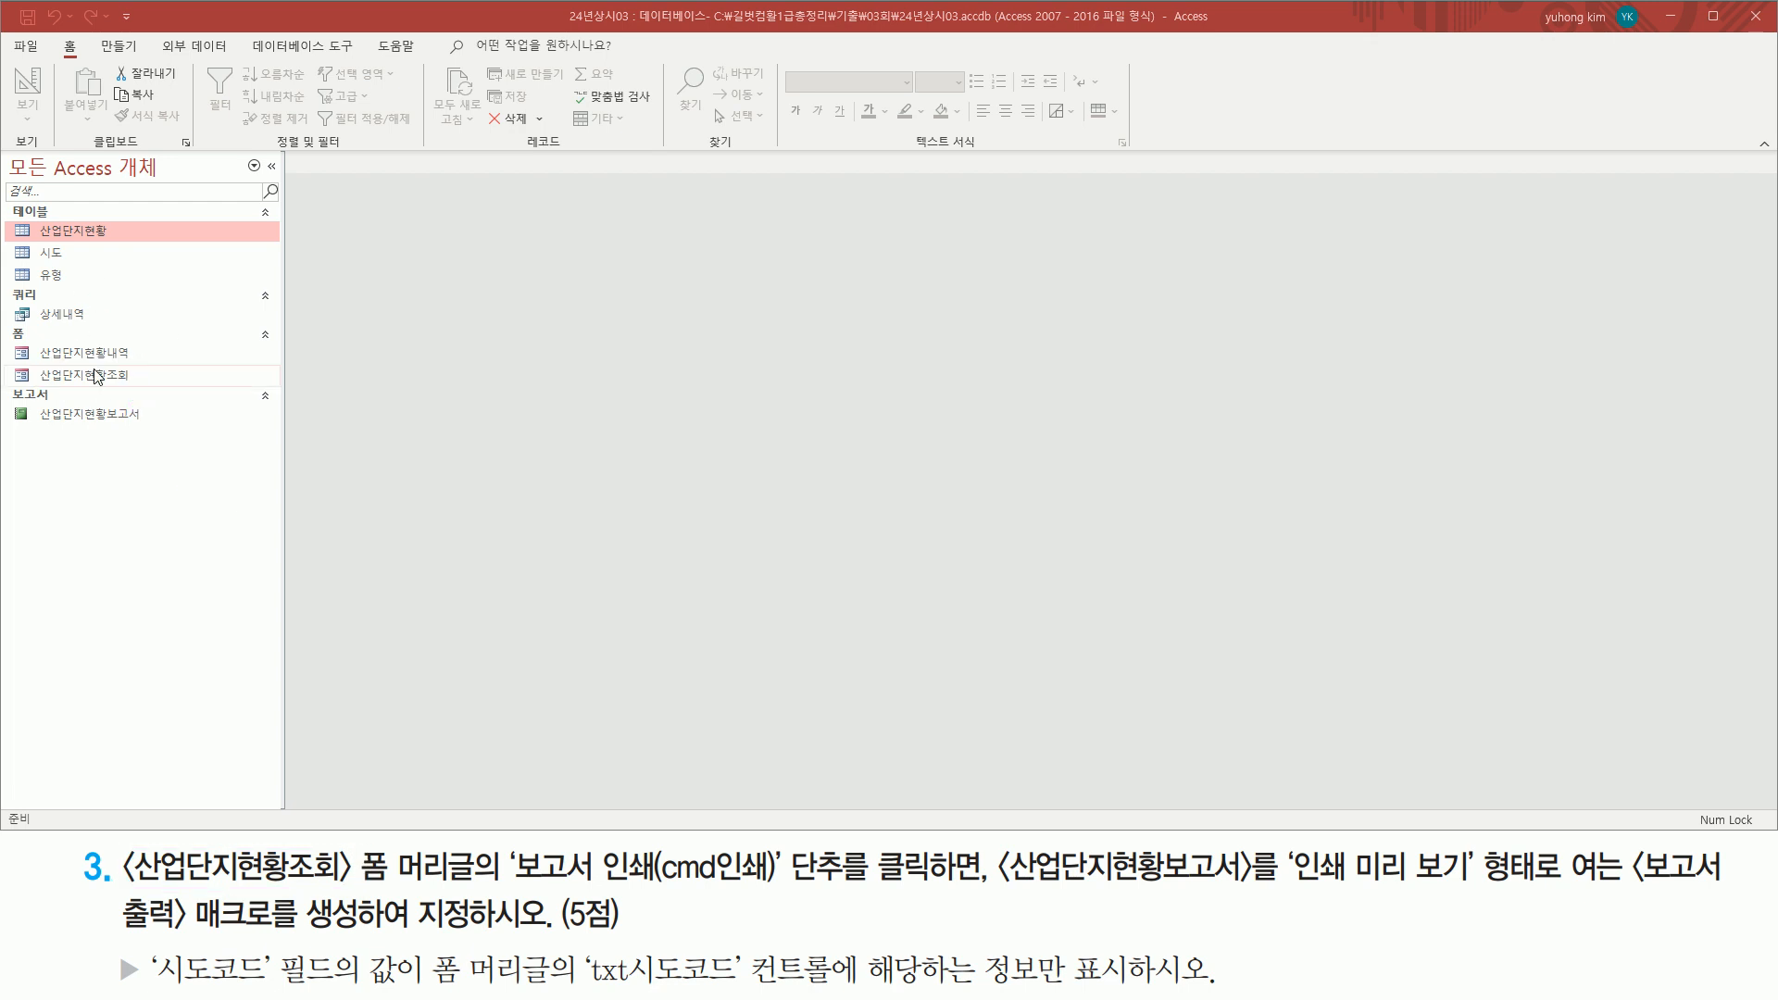
pyautogui.doubleClick(105, 374)
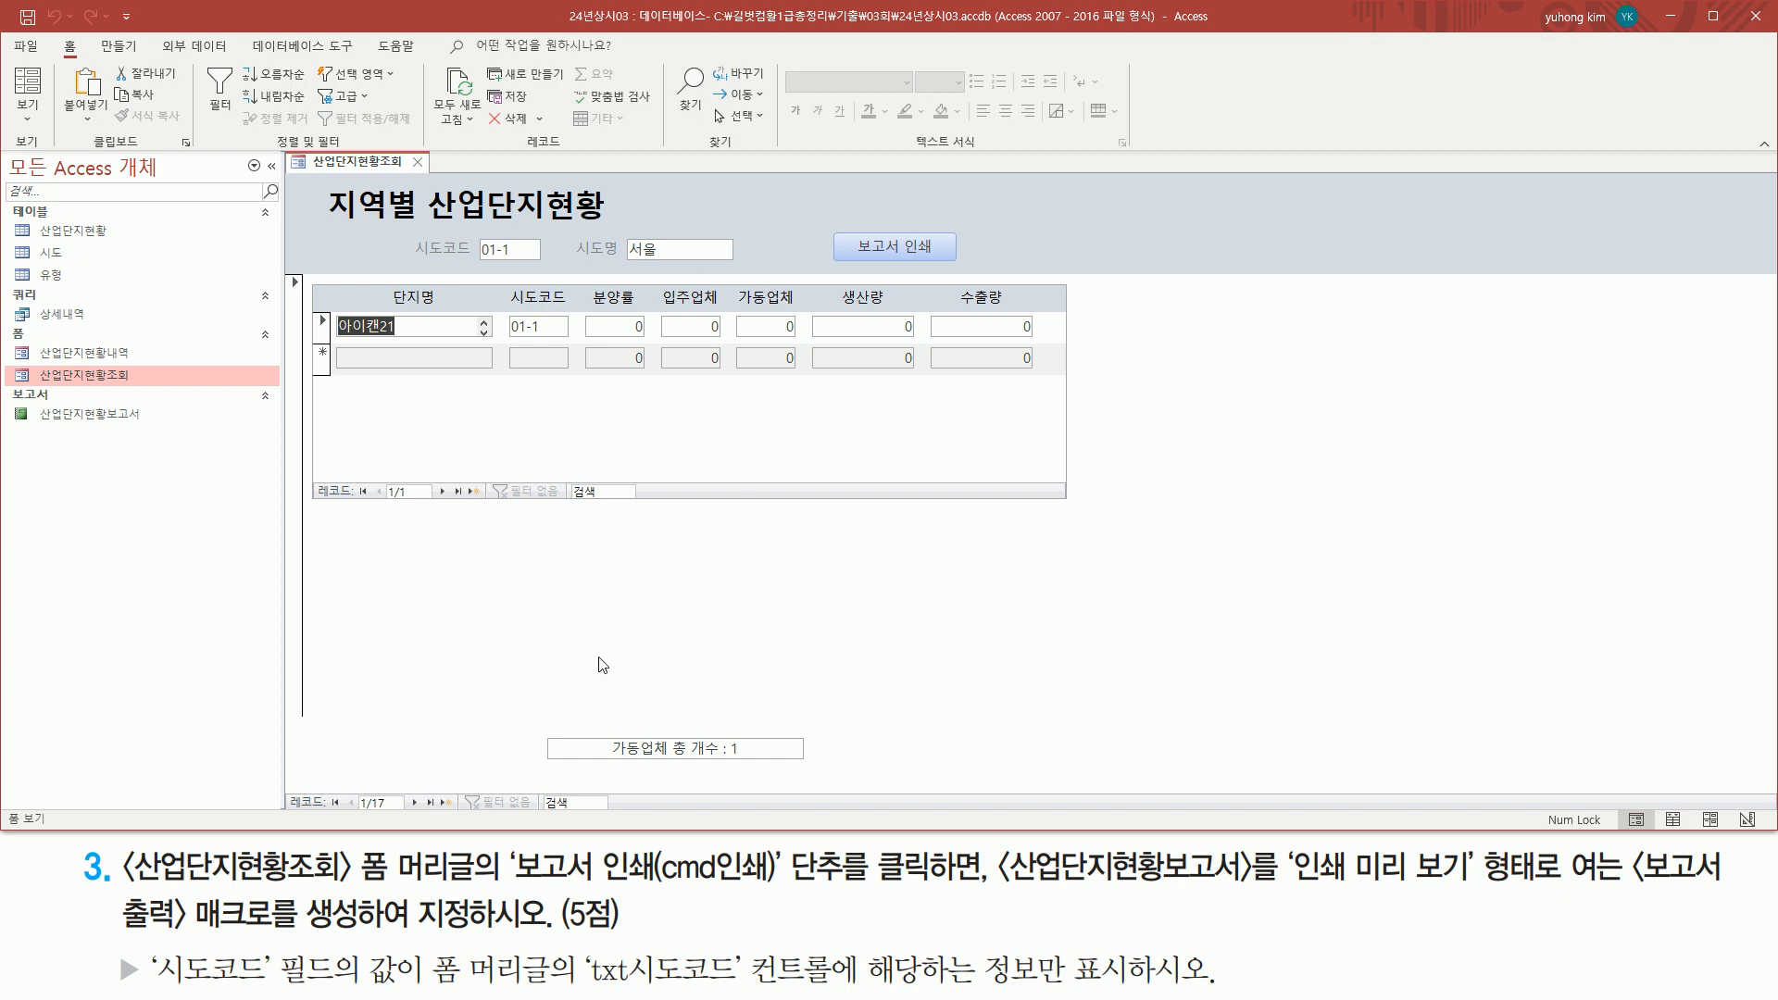
pyautogui.moveTo(356, 888); pyautogui.dragTo(847, 891)
pyautogui.moveTo(832, 230)
pyautogui.mouseDown()
pyautogui.moveTo(866, 264)
pyautogui.moveTo(963, 266)
pyautogui.mouseUp()
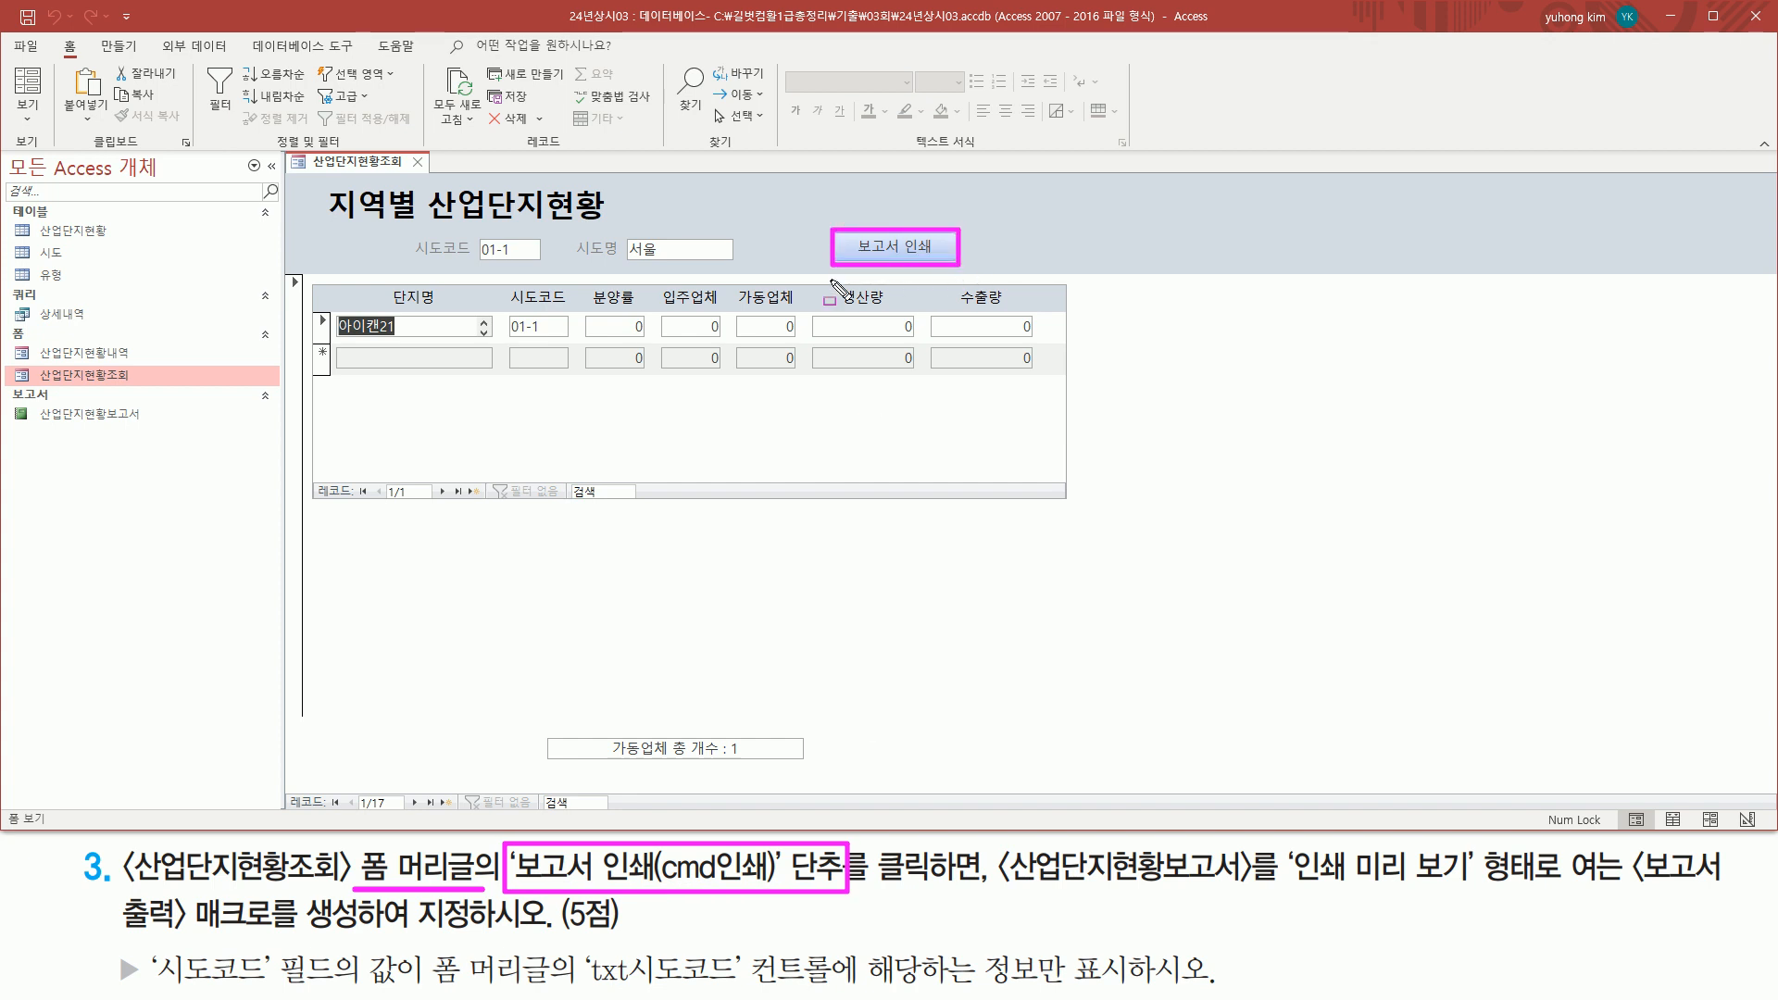
pyautogui.moveTo(867, 908); pyautogui.dragTo(997, 909)
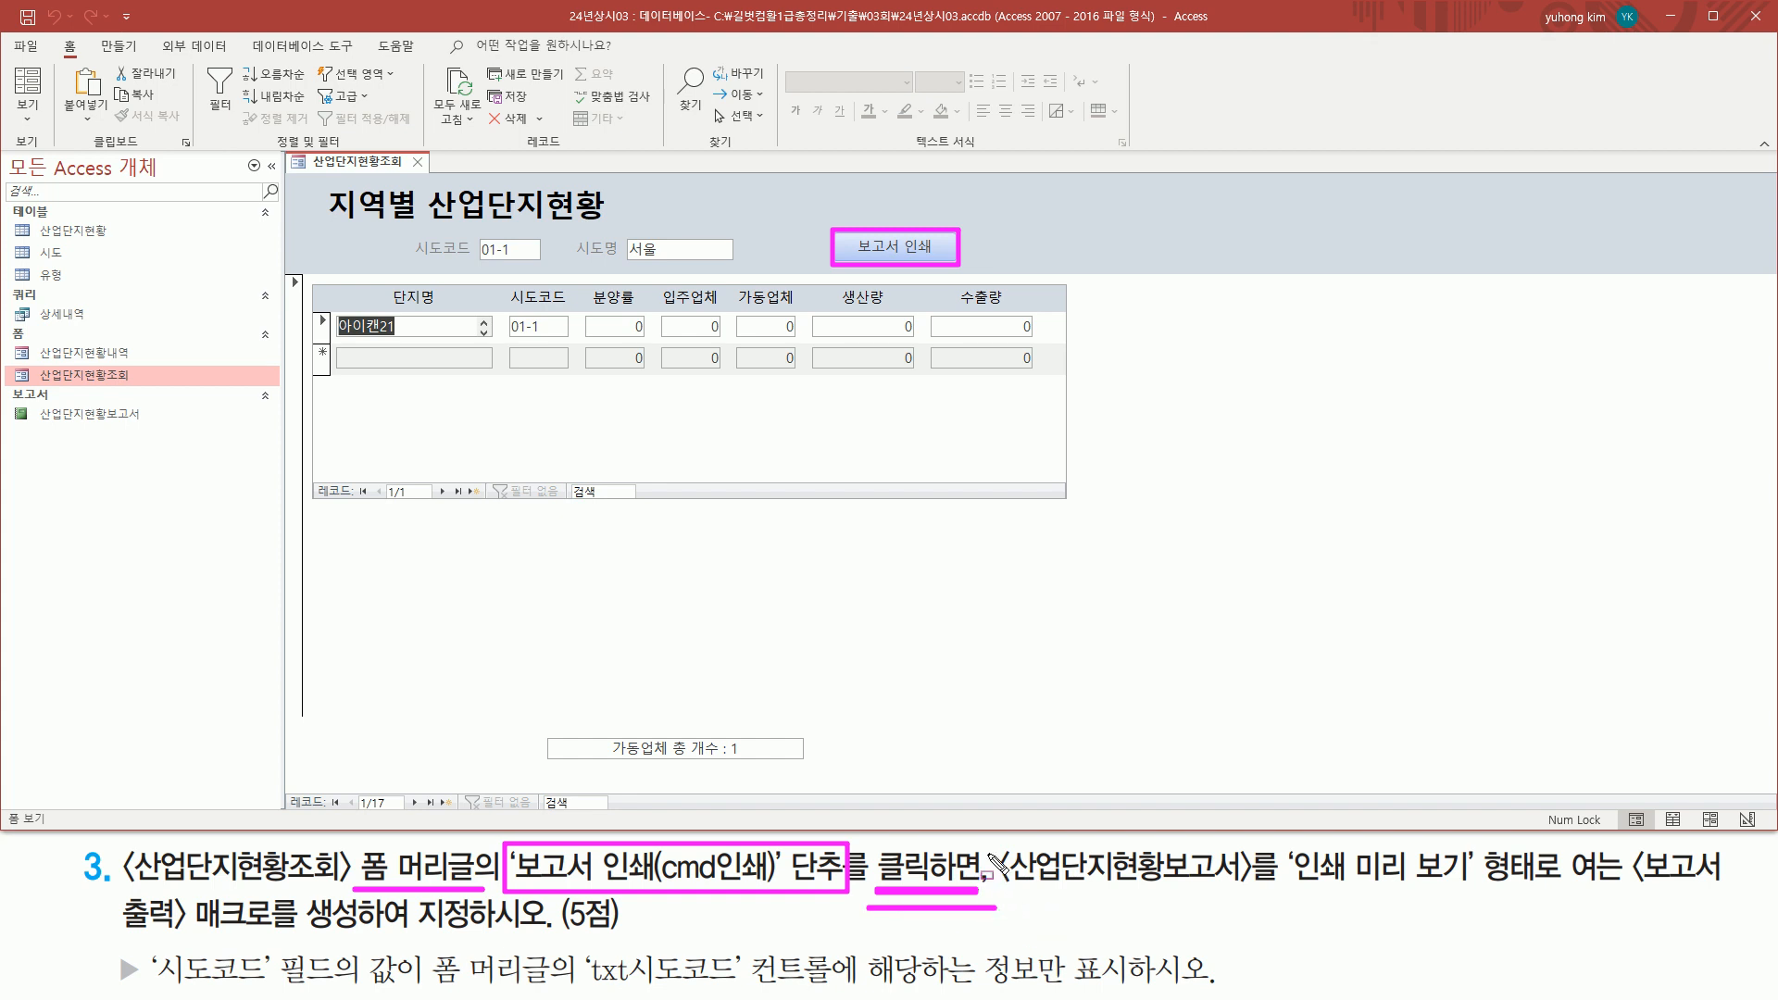
pyautogui.moveTo(1002, 841)
pyautogui.mouseDown()
pyautogui.moveTo(1010, 876)
pyautogui.moveTo(1278, 912)
pyautogui.moveTo(1478, 892)
pyautogui.mouseUp()
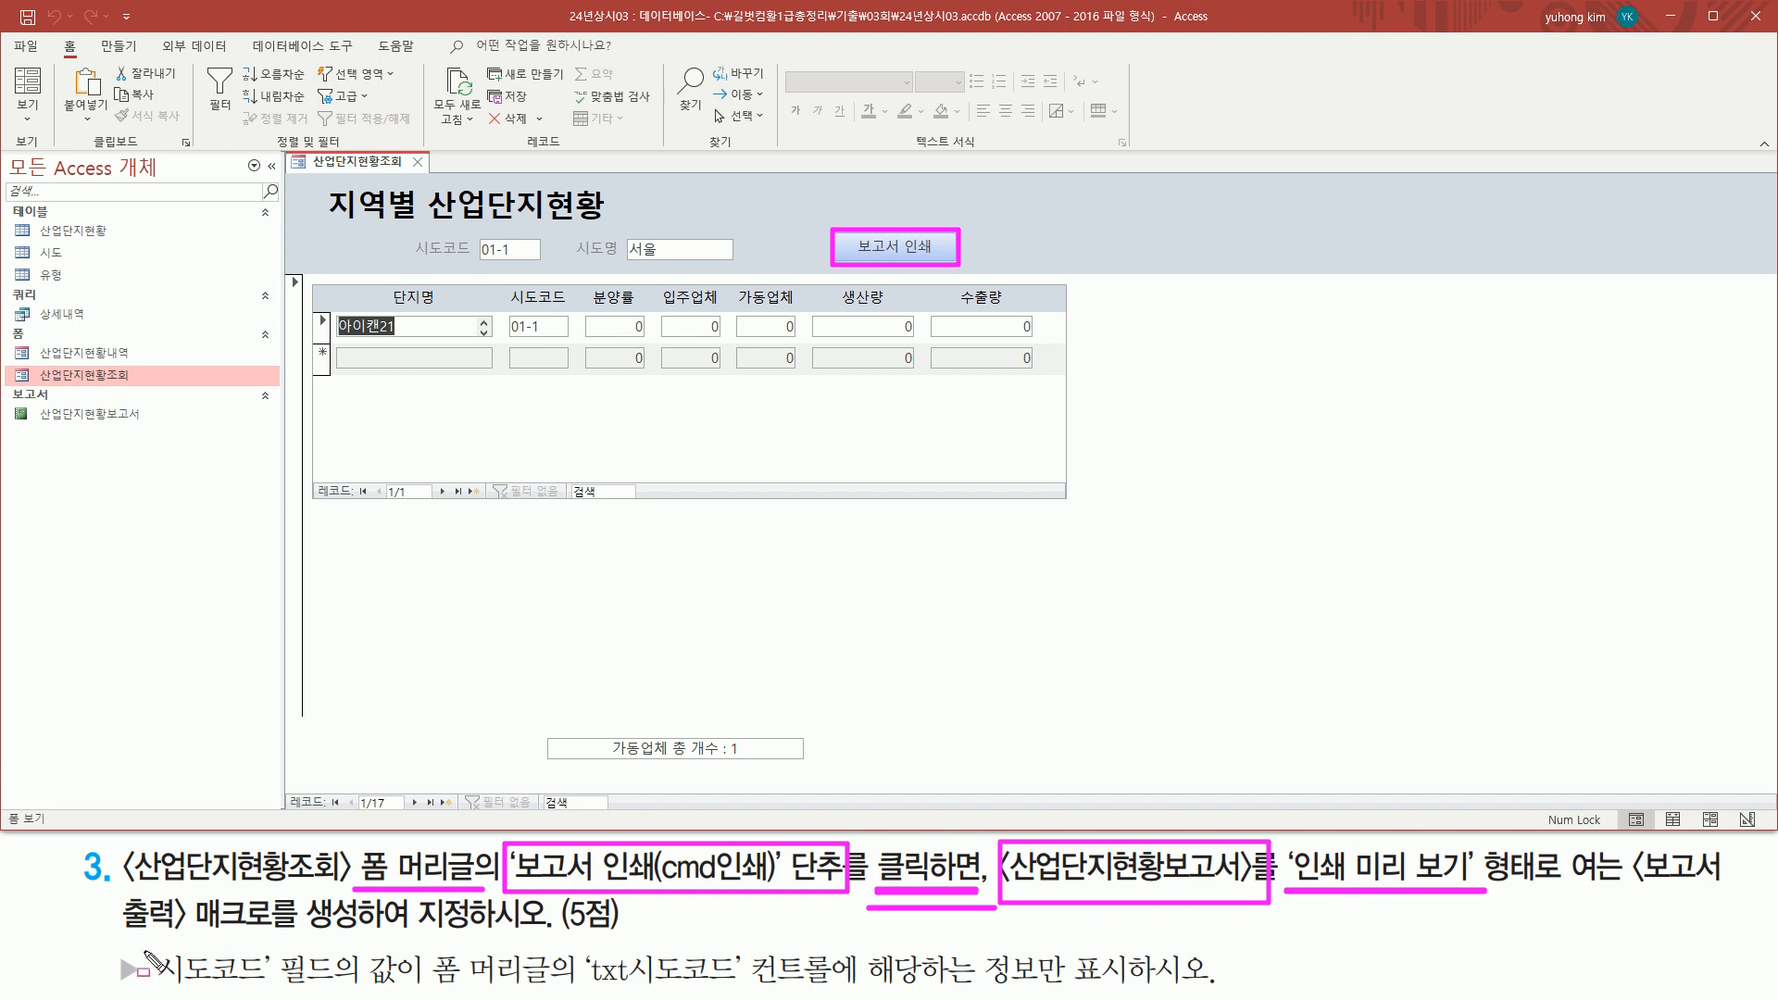
pyautogui.moveTo(112, 948); pyautogui.dragTo(142, 989)
pyautogui.moveTo(150, 987)
pyautogui.mouseDown()
pyautogui.moveTo(394, 987)
pyautogui.moveTo(346, 987)
pyautogui.mouseUp()
pyautogui.moveTo(583, 946)
pyautogui.mouseDown()
pyautogui.moveTo(770, 991)
pyautogui.moveTo(746, 994)
pyautogui.moveTo(1169, 988)
pyautogui.mouseUp()
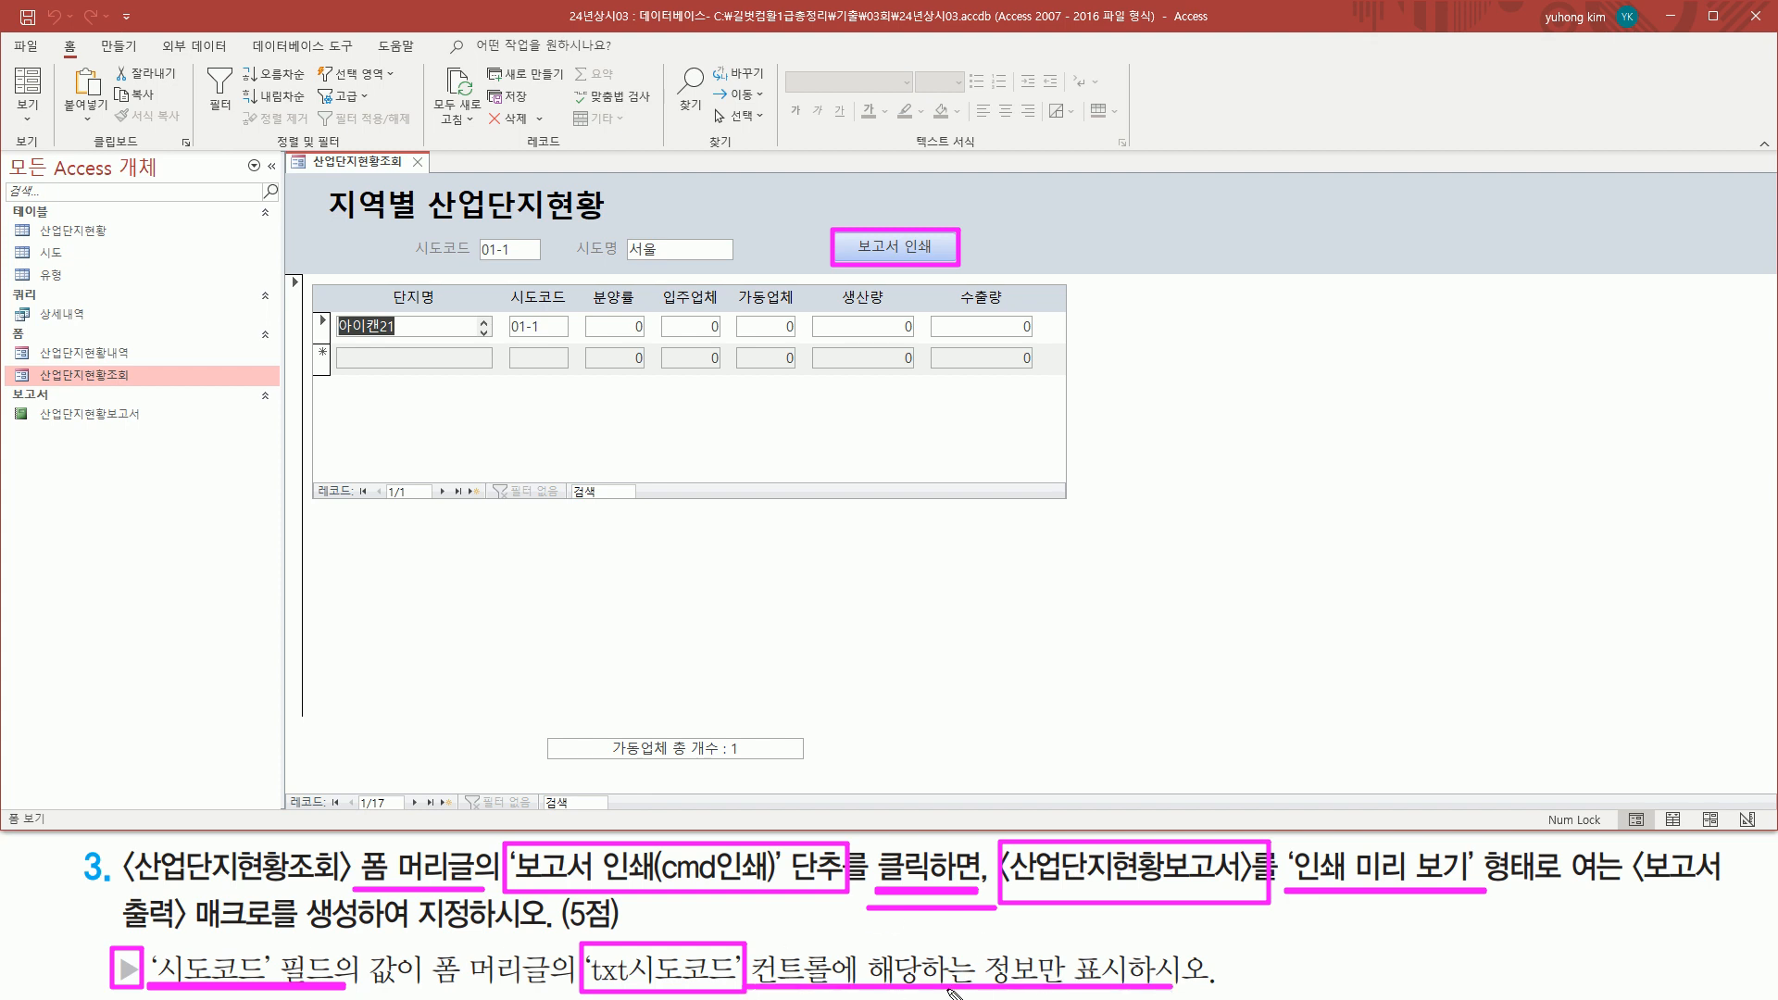
pyautogui.press('e')
# Step: Open the 산업단지현황보고서 report in Print Preview and examine its first page
pyautogui.moveTo(32, 426)
pyautogui.mouseDown()
pyautogui.moveTo(157, 424)
pyautogui.moveTo(151, 401)
pyautogui.mouseUp()
pyautogui.click(110, 421)
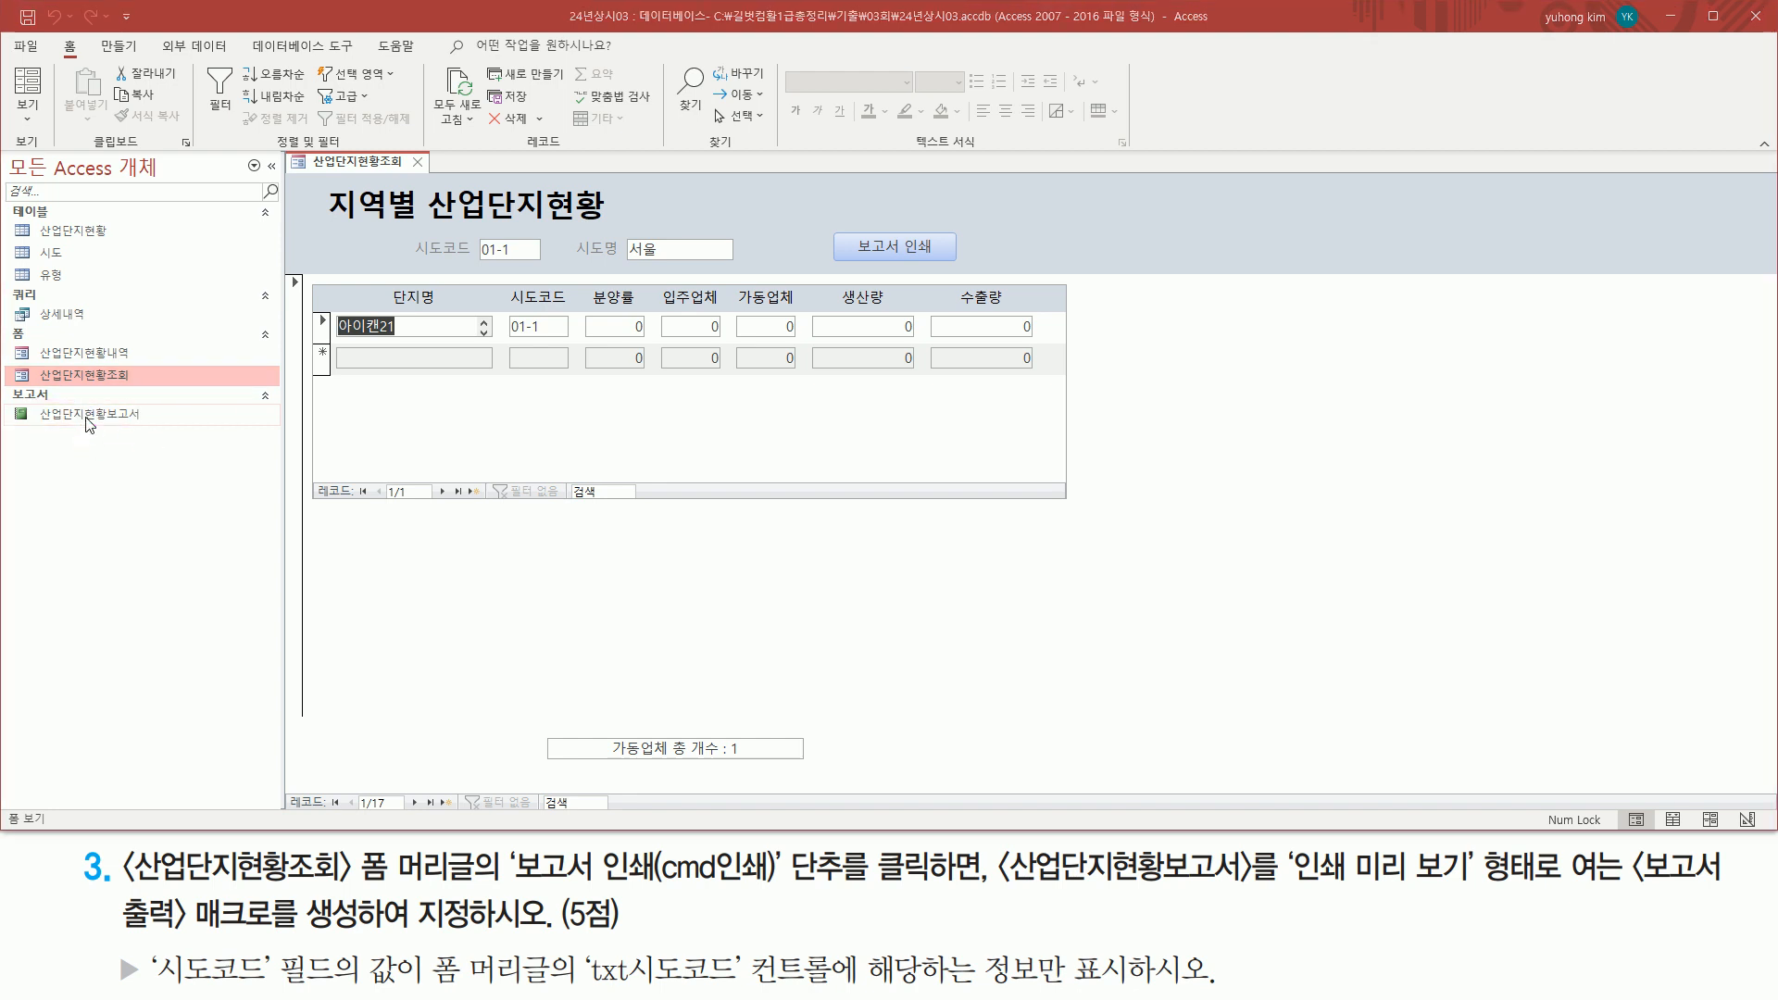
pyautogui.rightClick(114, 415)
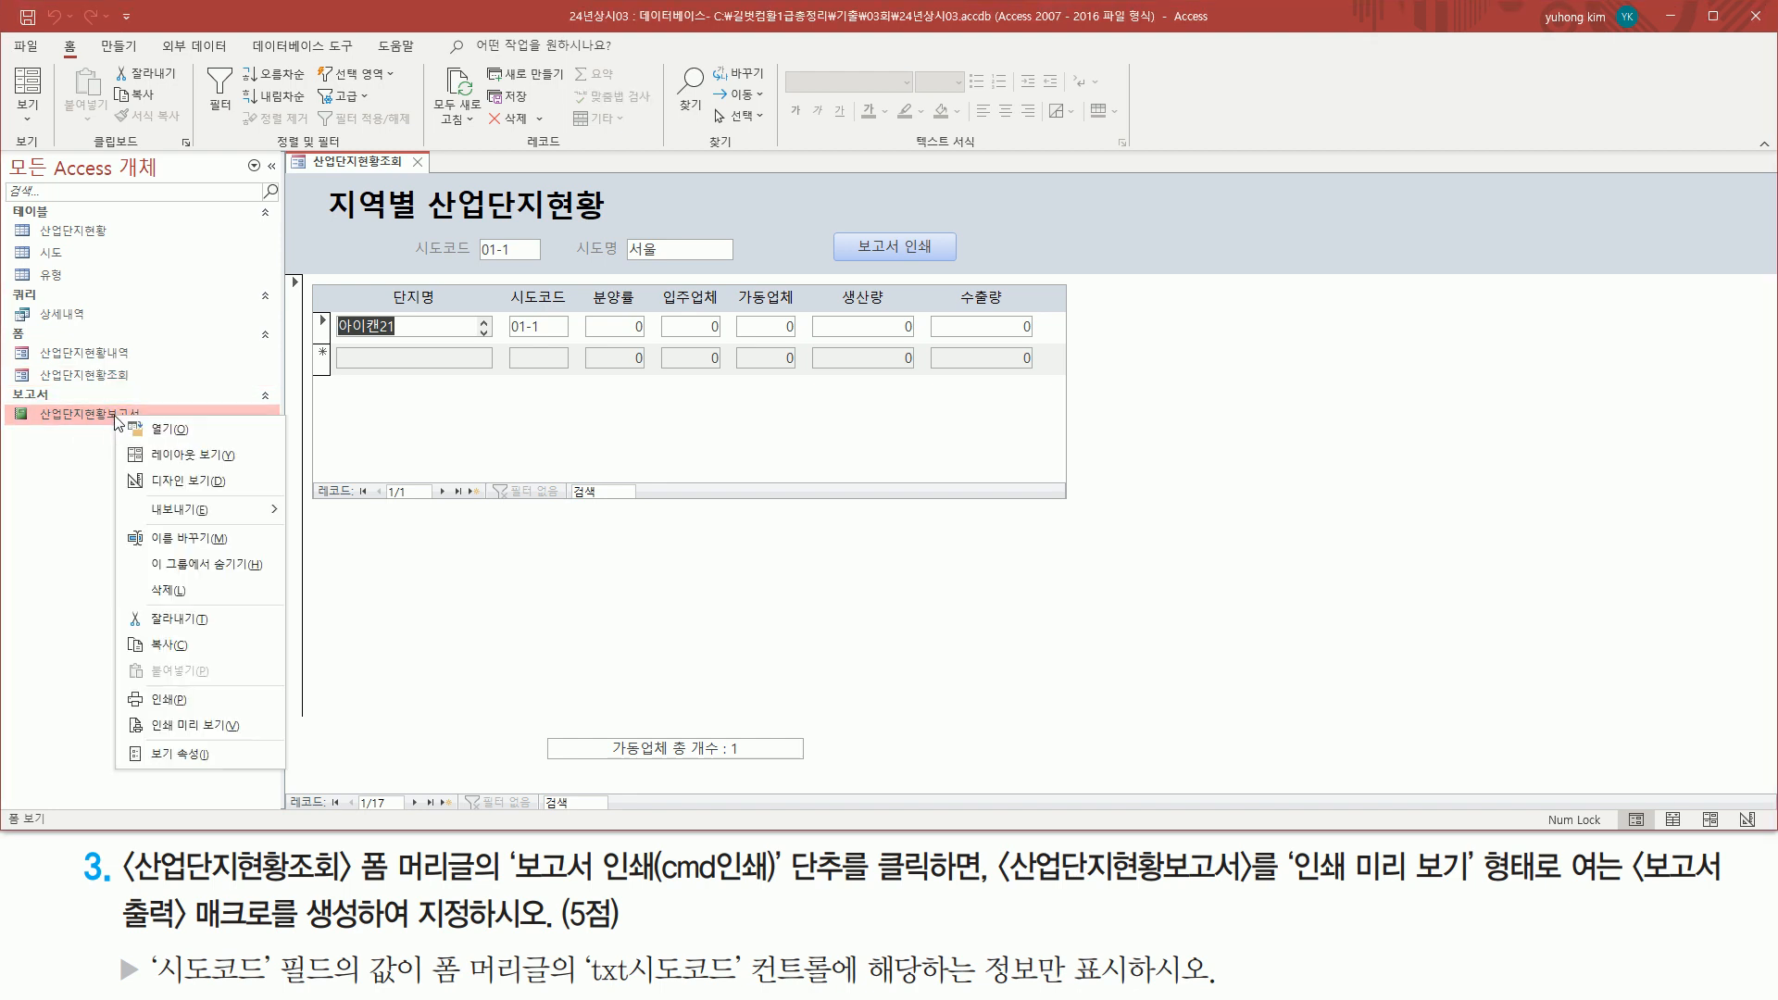
pyautogui.click(214, 730)
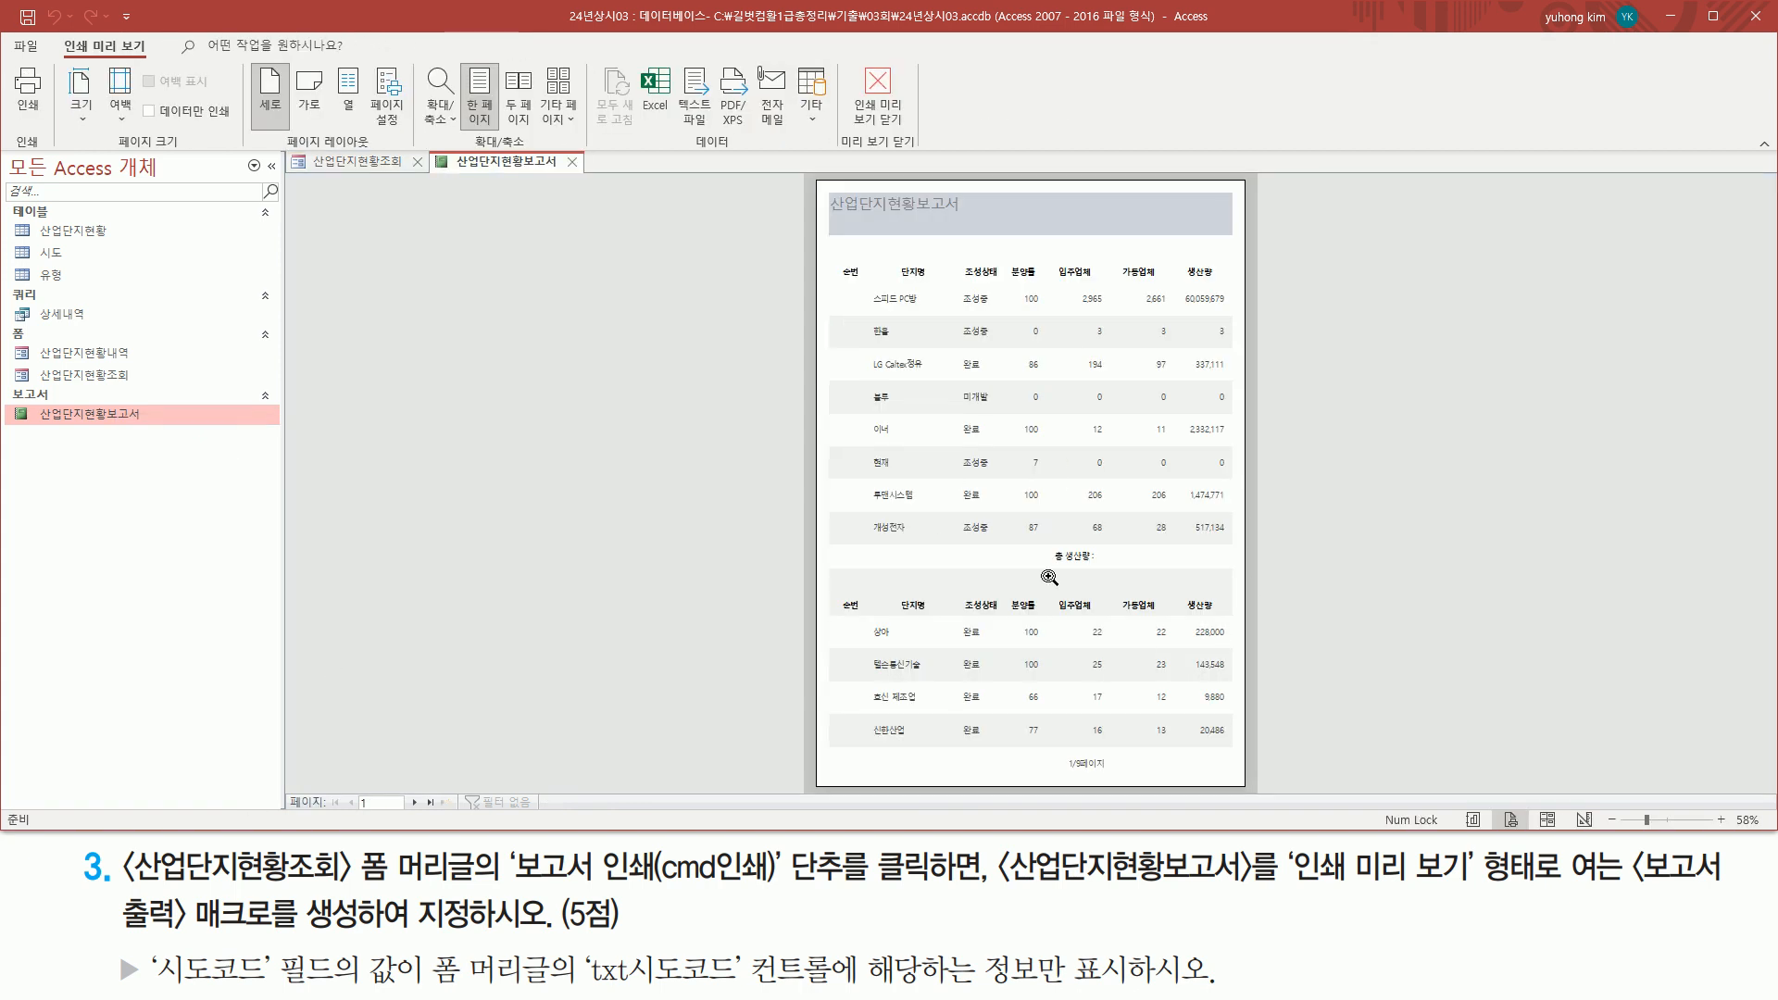
pyautogui.moveTo(823, 259)
pyautogui.mouseDown()
pyautogui.moveTo(1276, 547)
pyautogui.moveTo(1256, 592)
pyautogui.moveTo(1252, 781)
pyautogui.mouseUp()
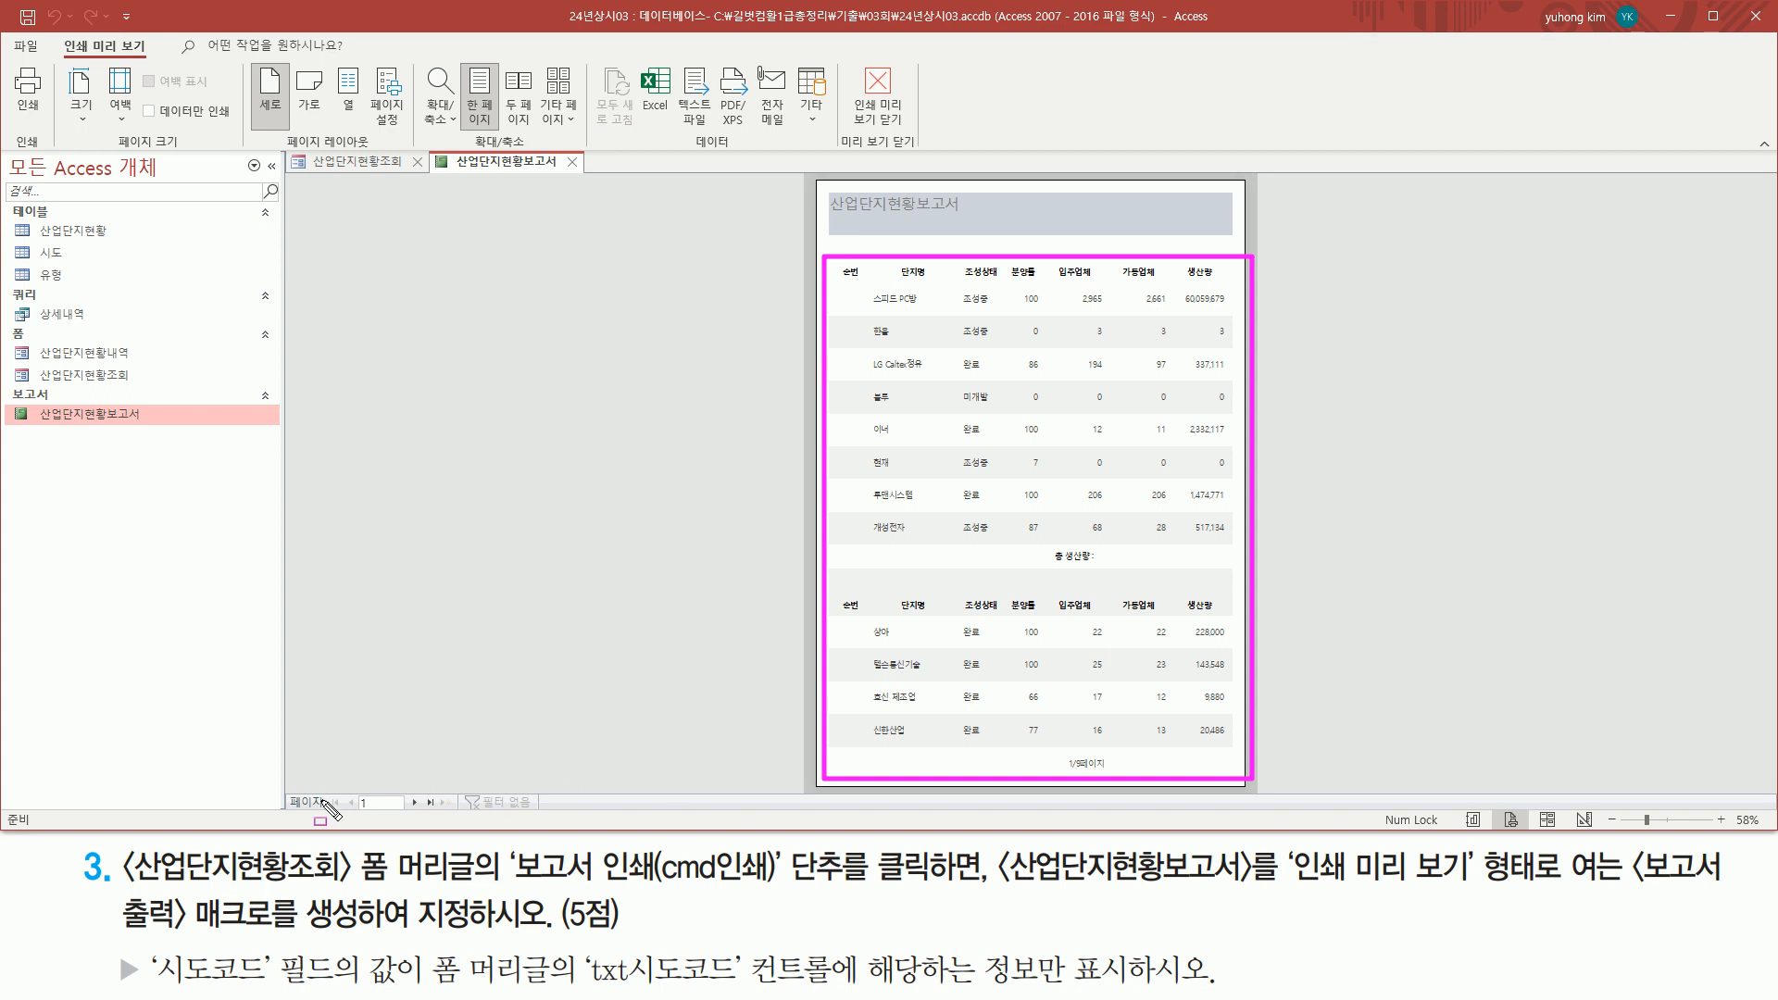
pyautogui.moveTo(283, 785)
pyautogui.mouseDown()
pyautogui.moveTo(480, 823)
pyautogui.moveTo(465, 816)
pyautogui.mouseUp()
pyautogui.press('Escape')
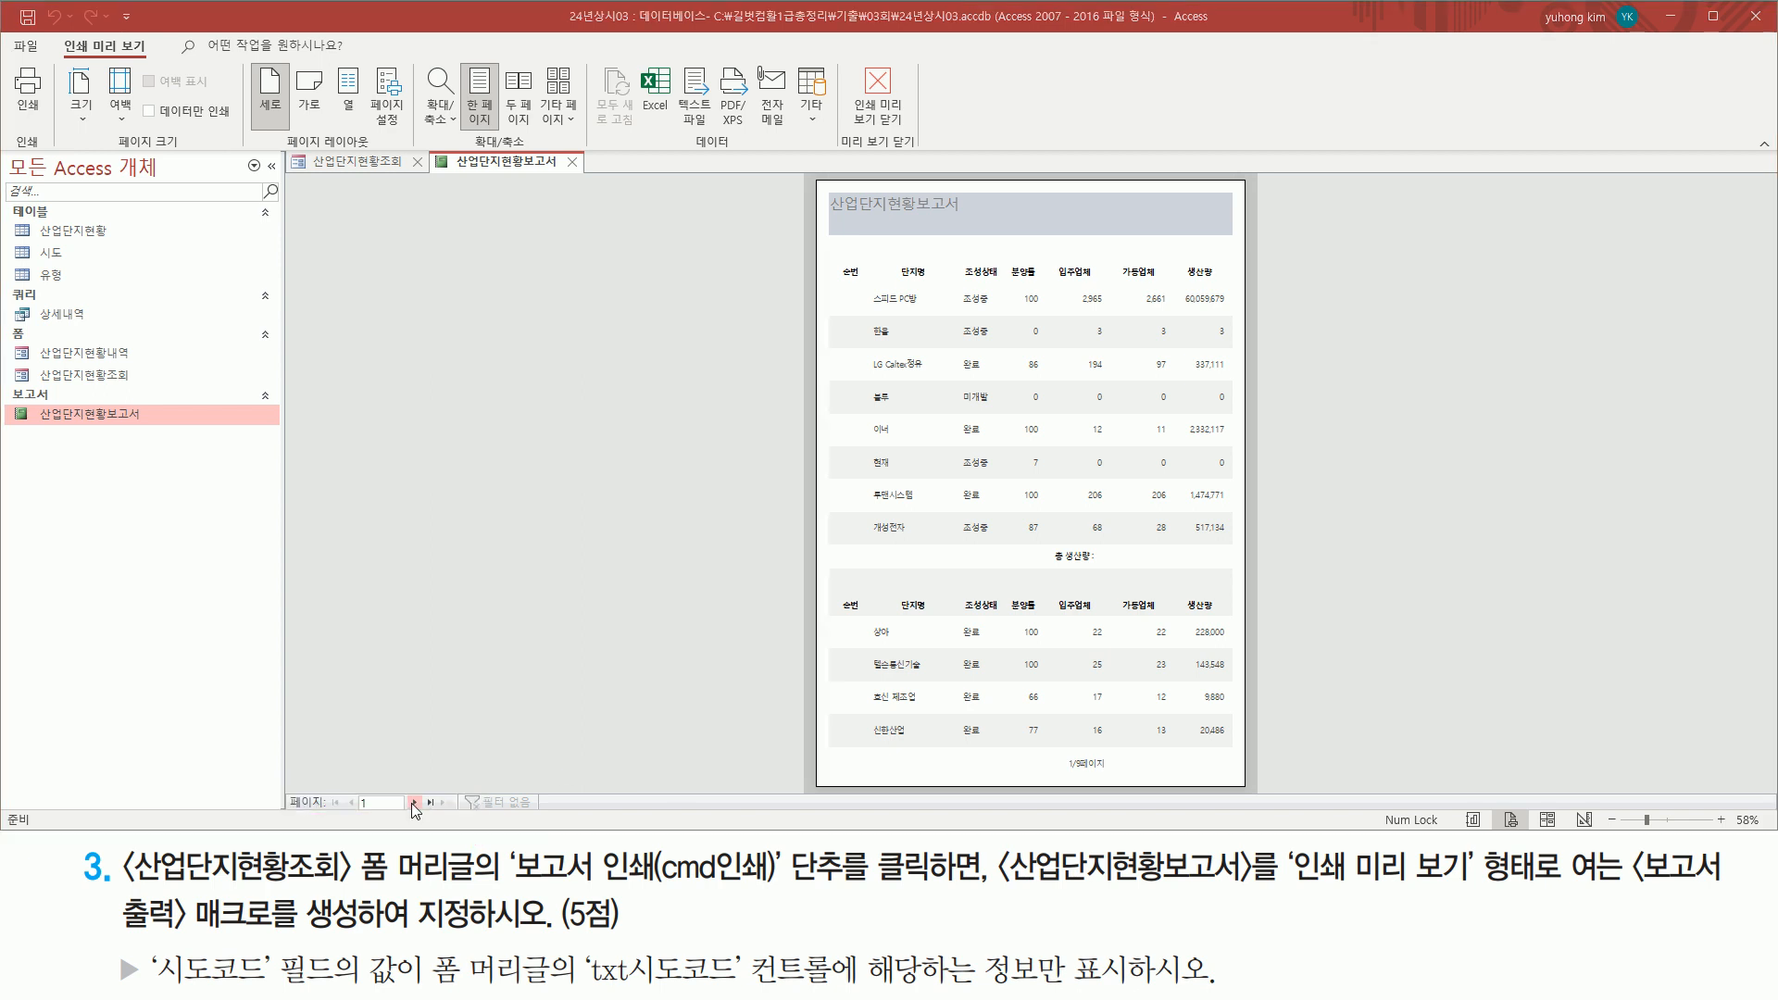
# Step: Page through the previewed 산업단지현황보고서 report up to its last page
pyautogui.click(412, 803)
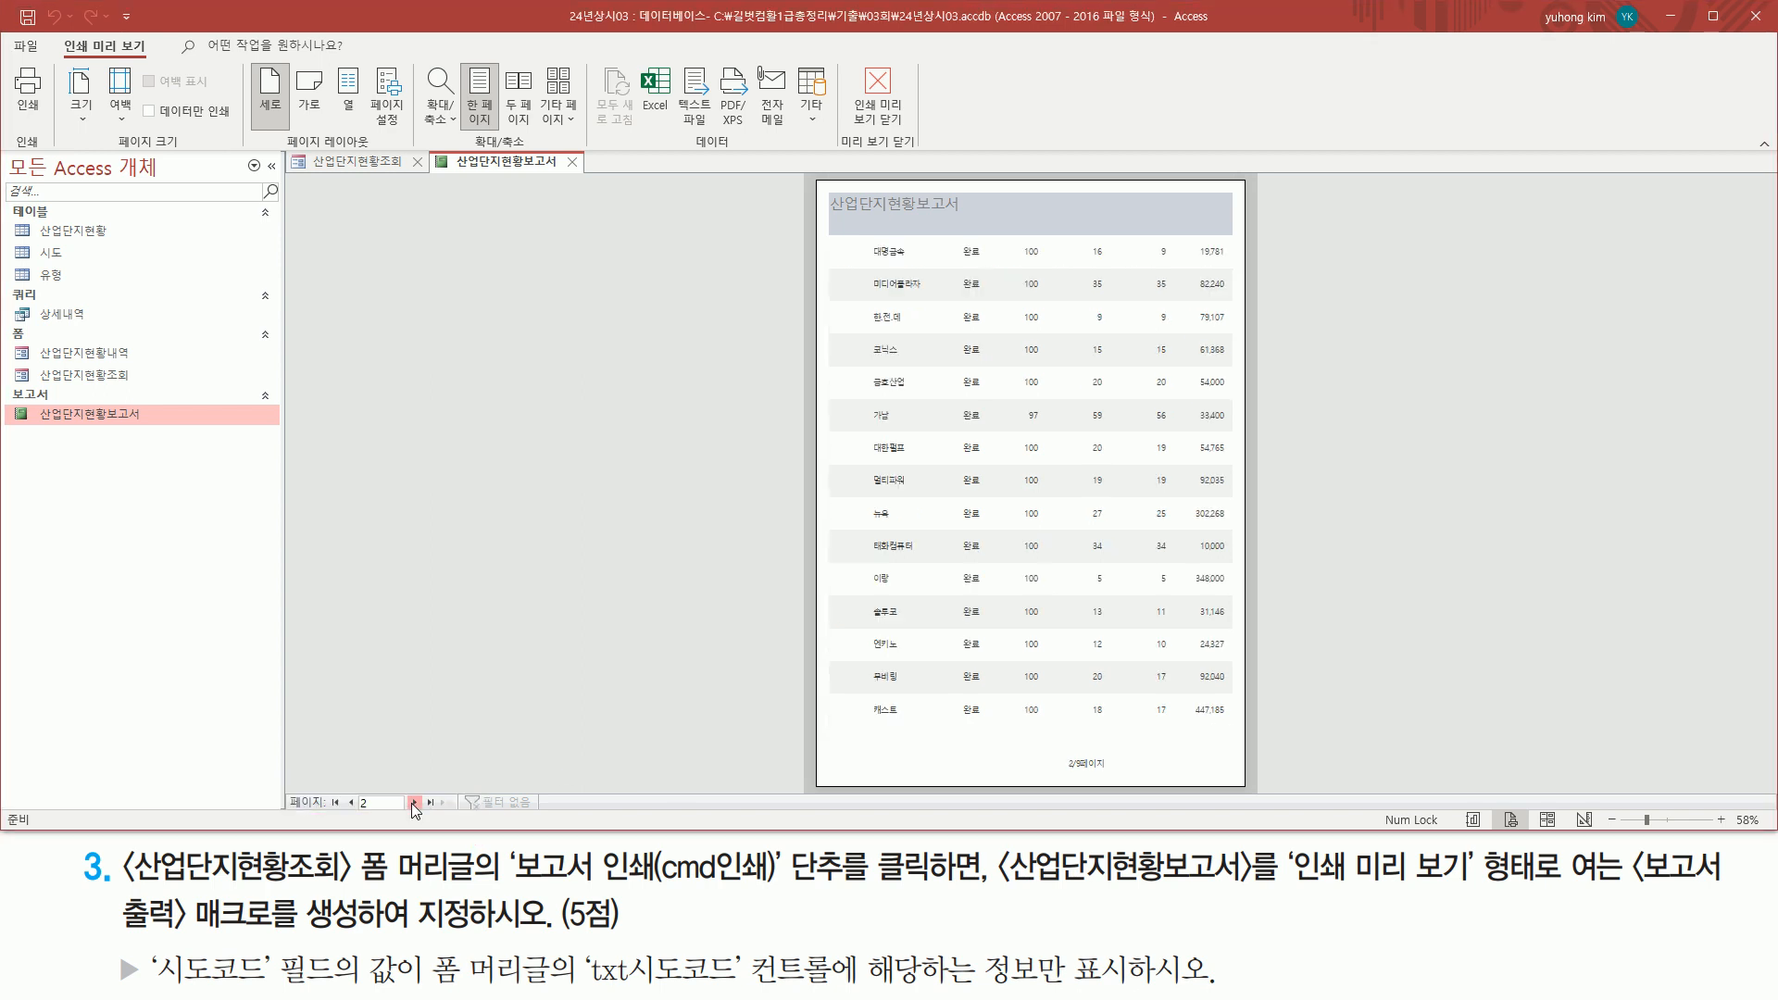
pyautogui.click(413, 803)
pyautogui.click(413, 803)
pyautogui.click(413, 803)
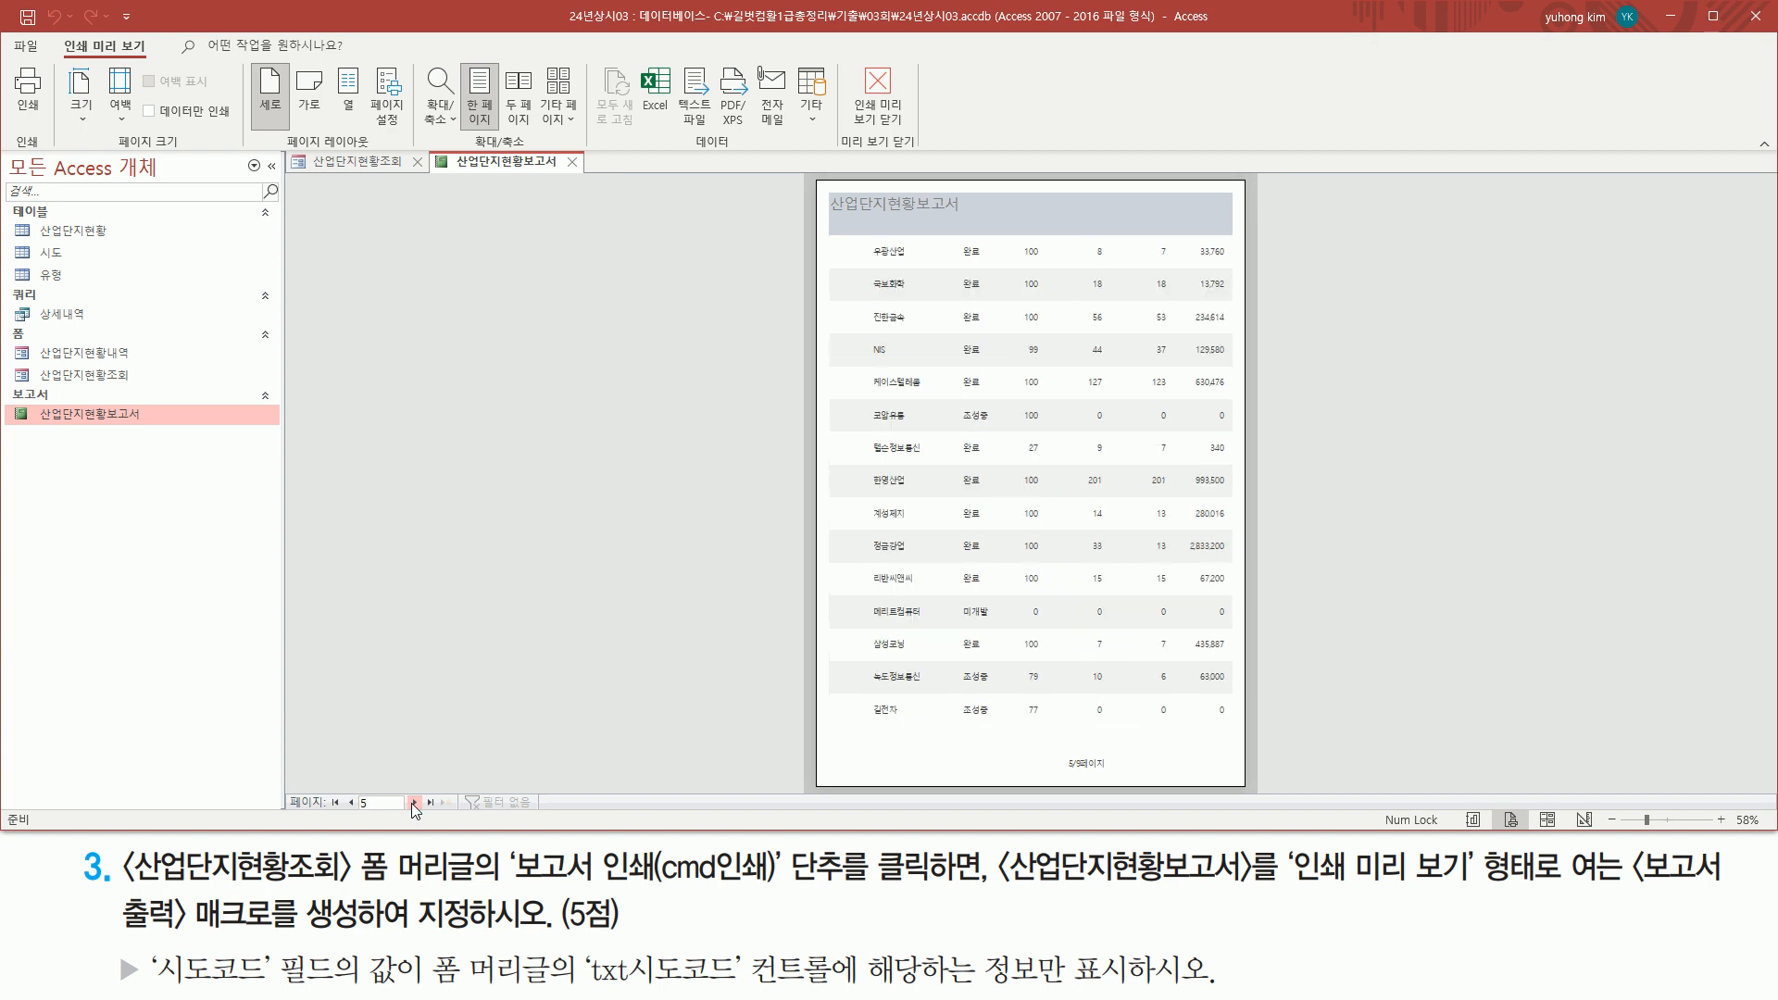
pyautogui.click(413, 803)
pyautogui.click(413, 803)
pyautogui.click(413, 802)
pyautogui.click(413, 803)
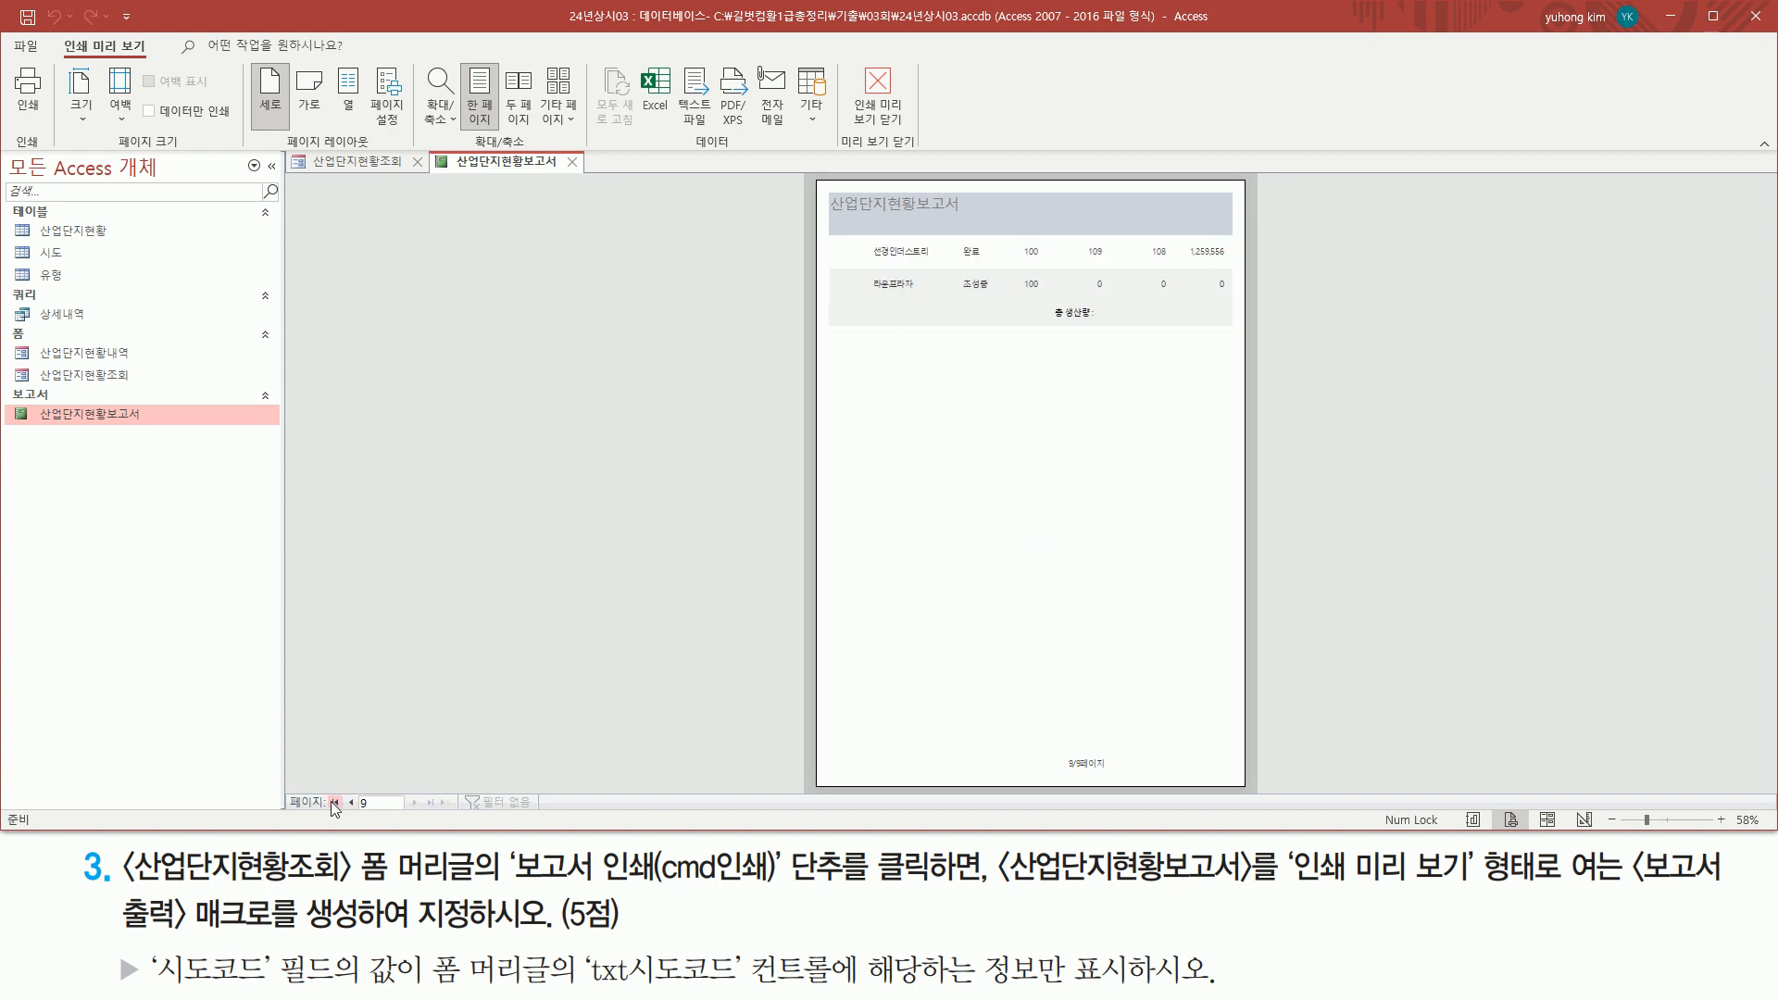
# Step: Return to the report's first page, browse forward to page 6, and close the preview
pyautogui.click(335, 802)
pyautogui.click(414, 802)
pyautogui.click(413, 802)
pyautogui.click(413, 802)
pyautogui.click(413, 802)
pyautogui.click(413, 802)
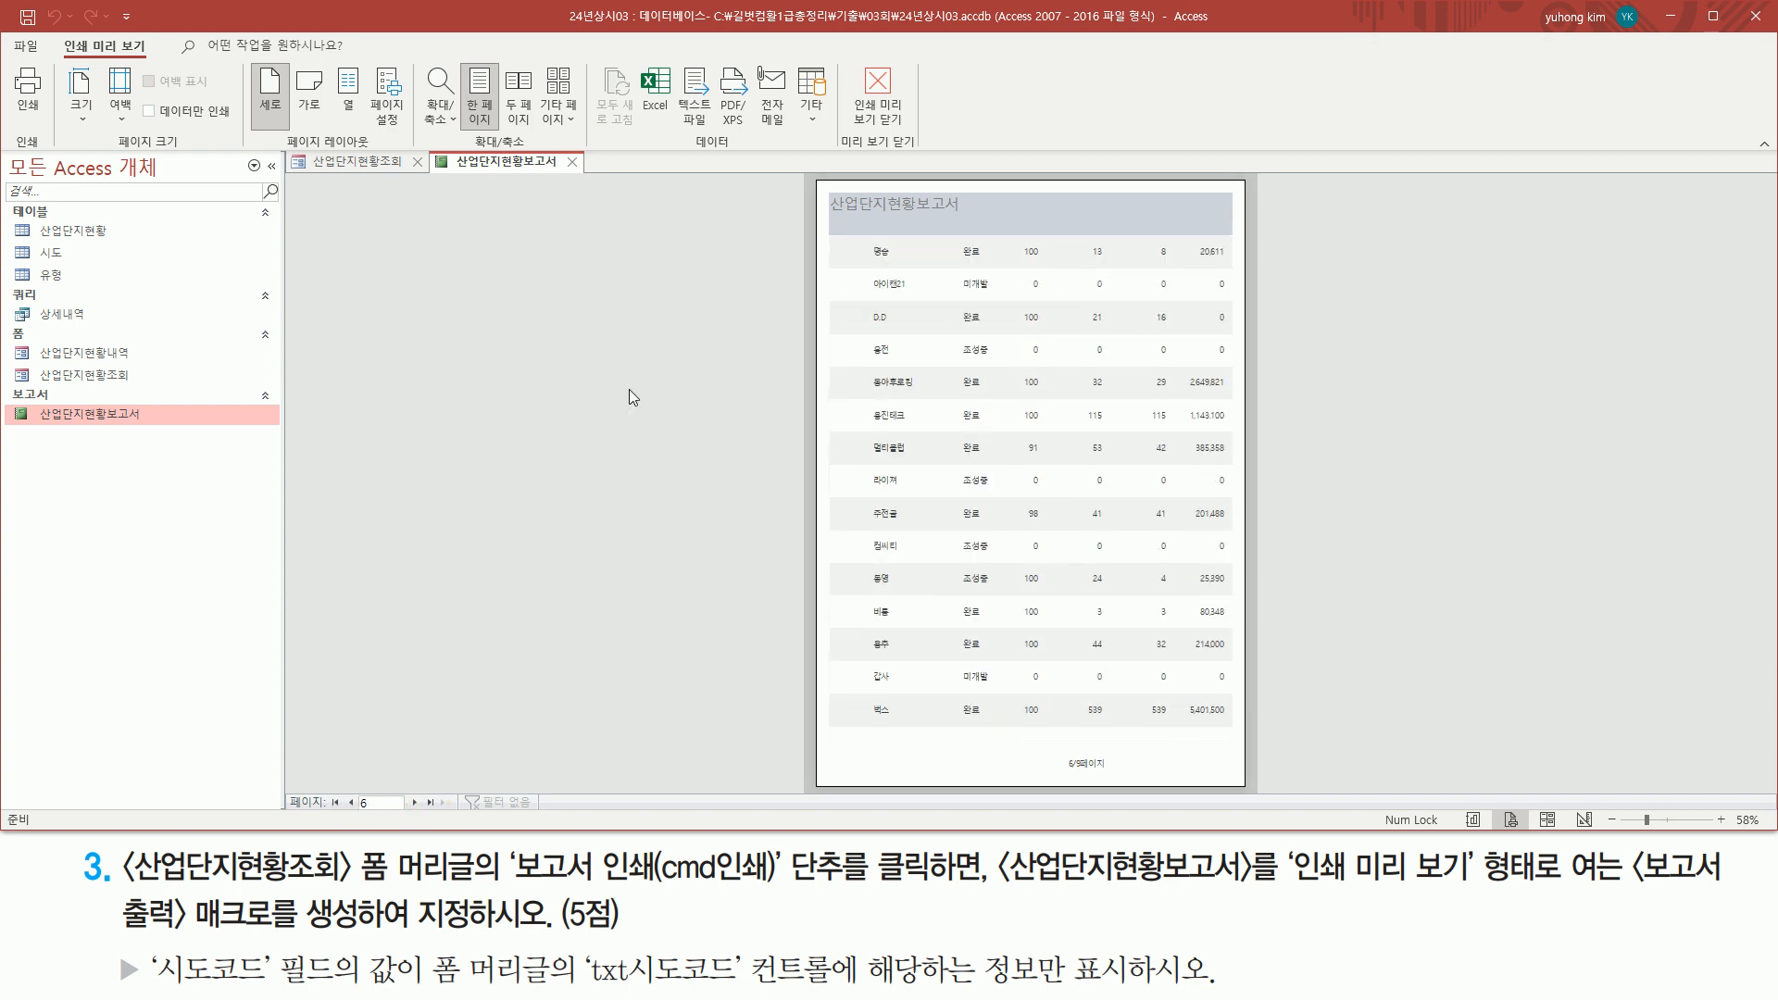
pyautogui.click(570, 163)
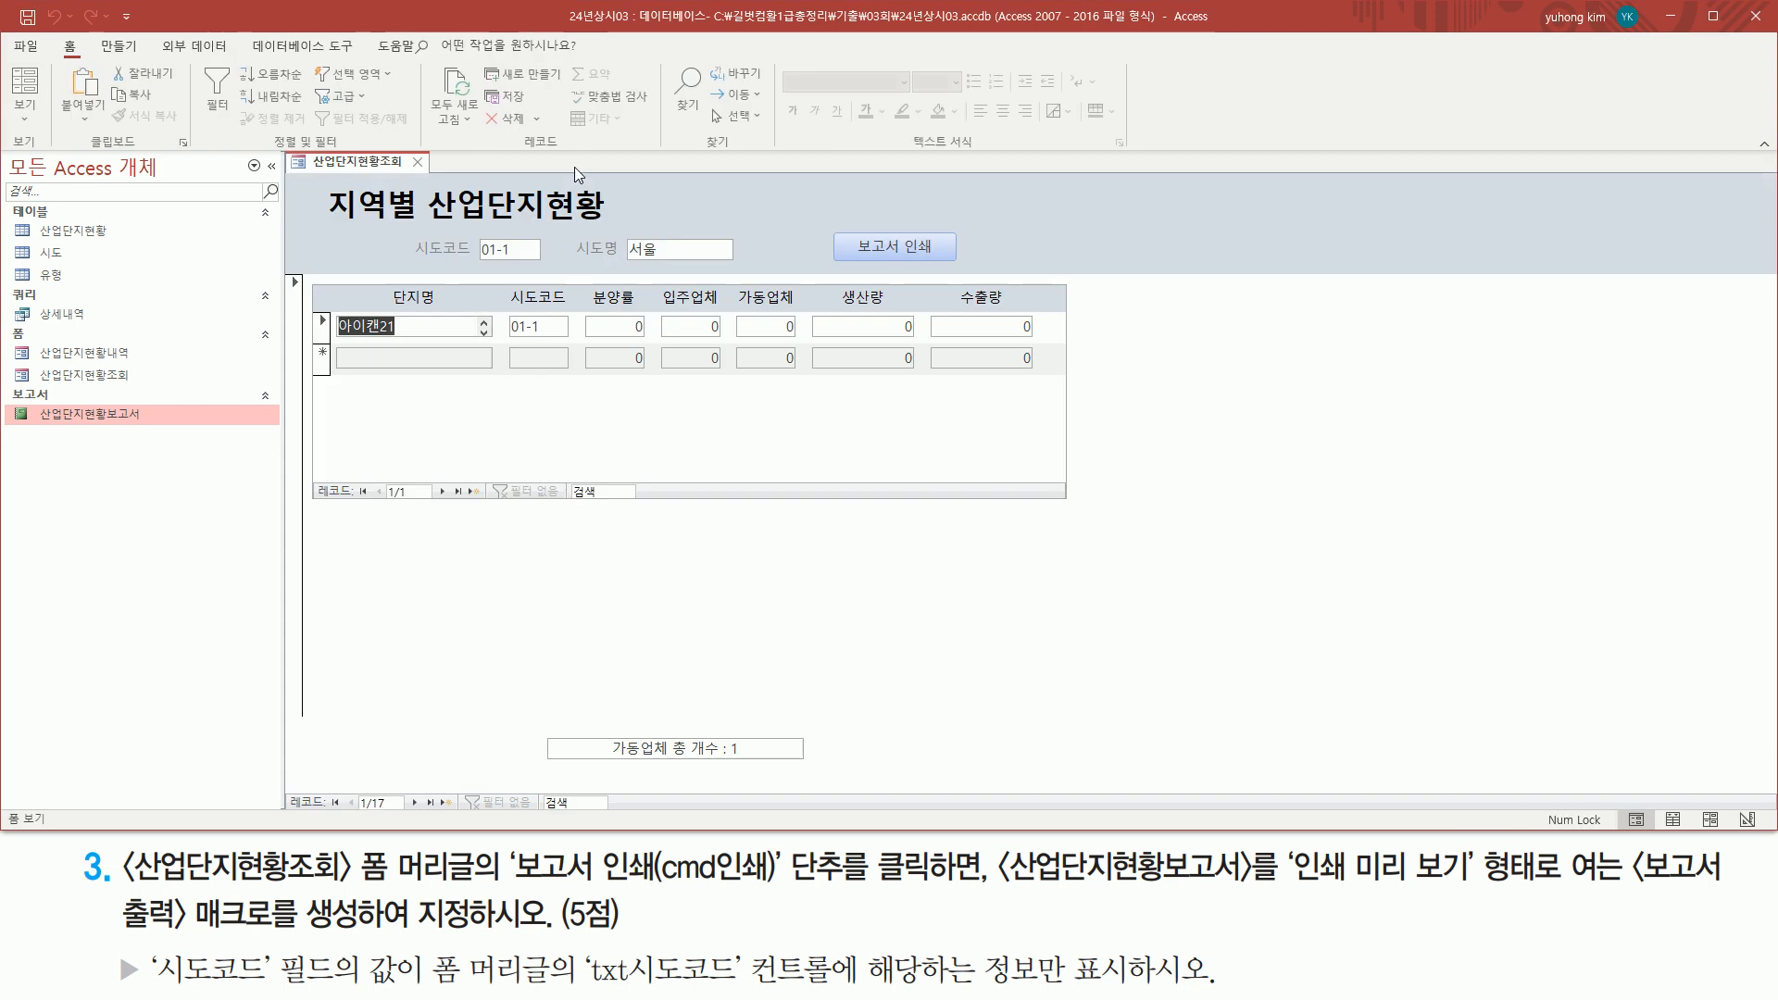
# Step: Switch the 산업단지현황조회 form to Design View and check the control name of the 시도코드 text box in the form header
pyautogui.rightClick(343, 168)
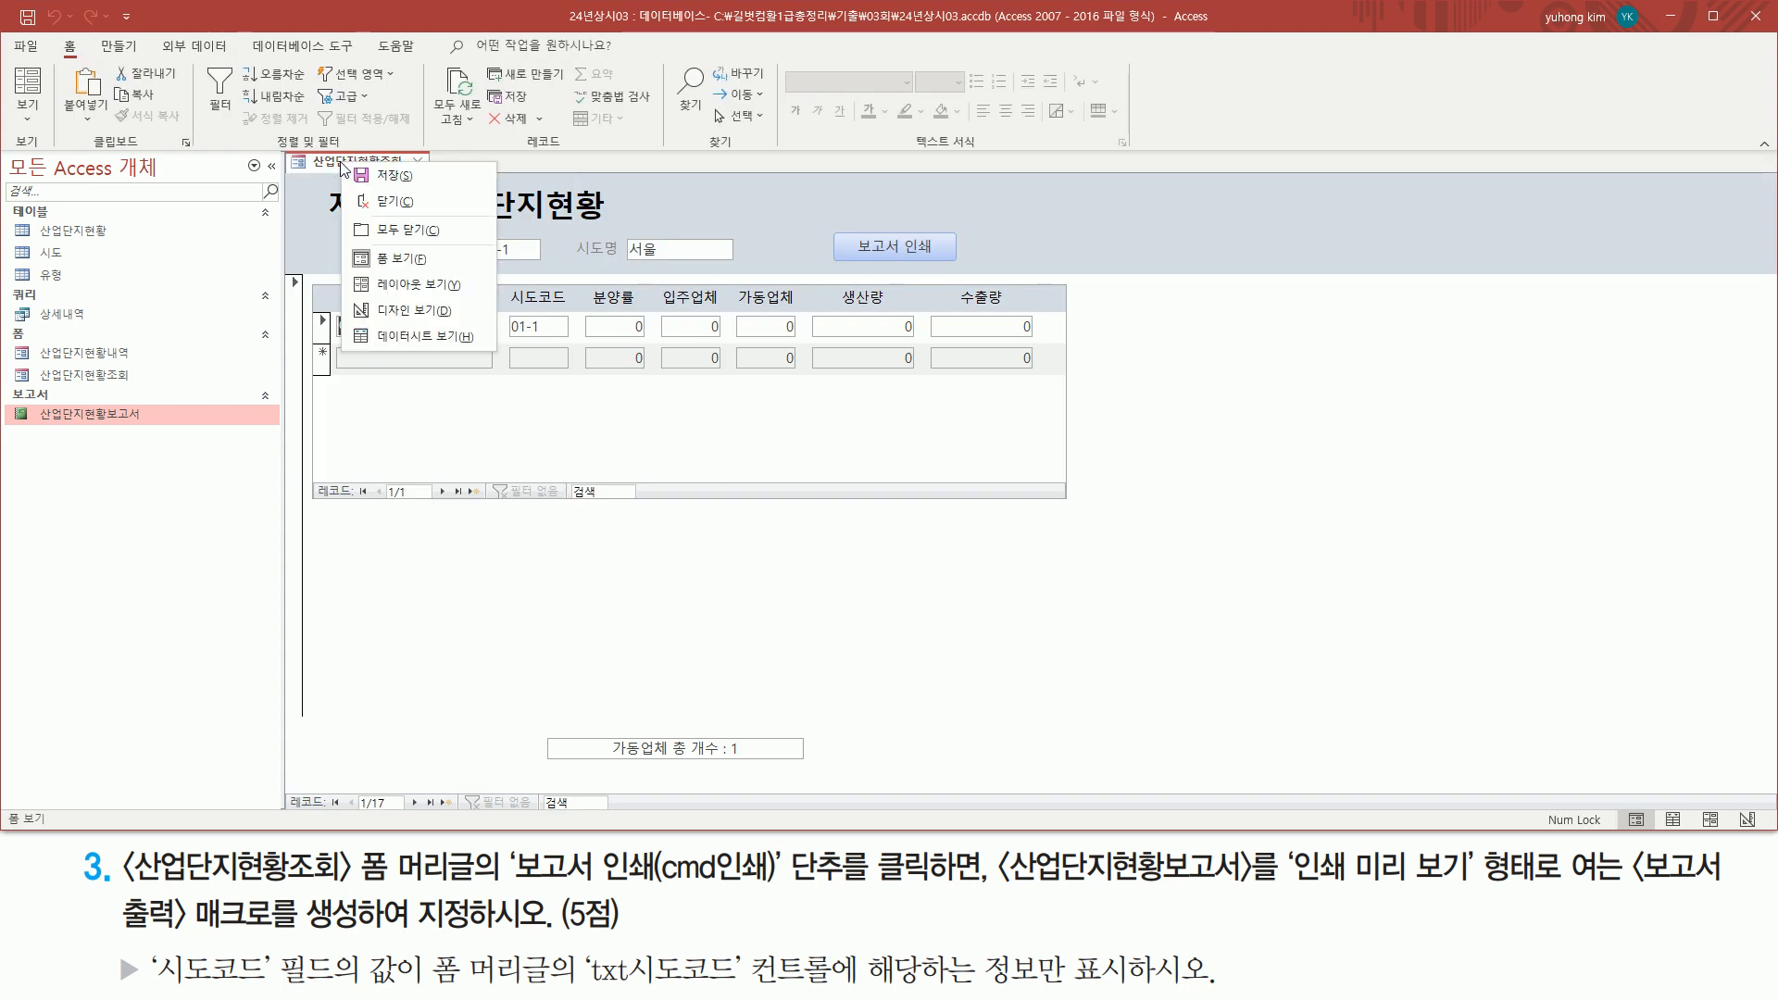
pyautogui.click(408, 311)
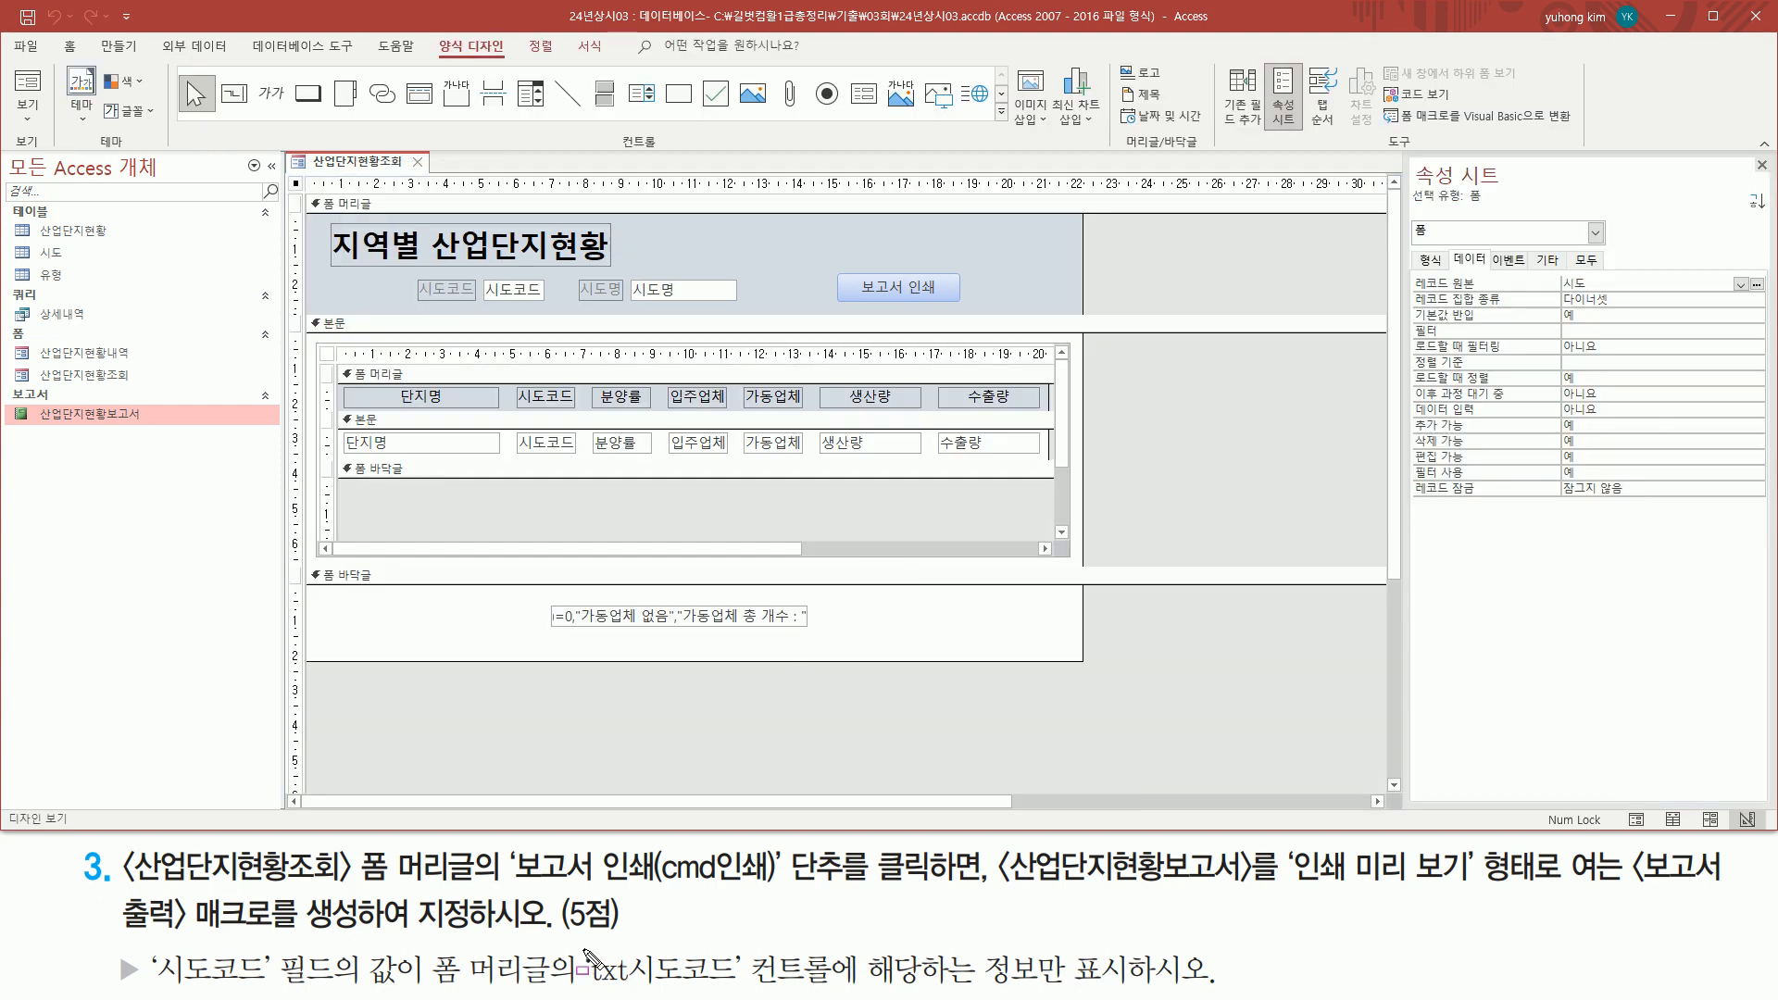
pyautogui.moveTo(453, 991); pyautogui.dragTo(750, 991)
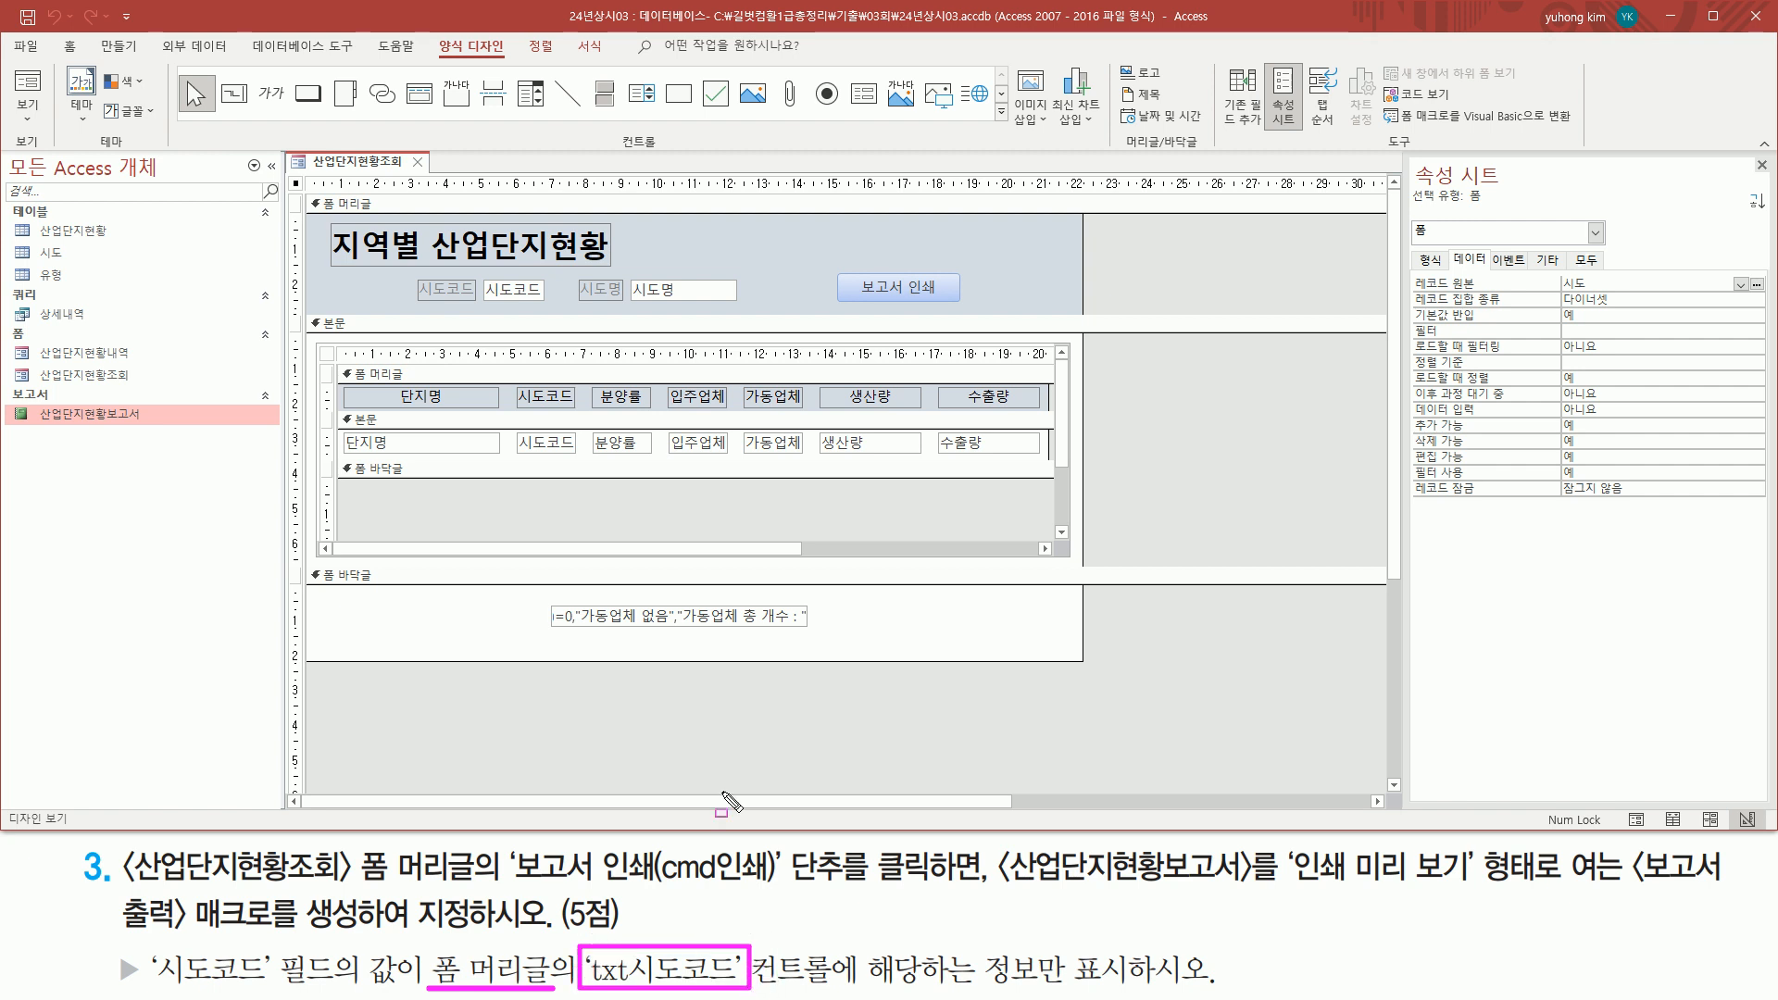
pyautogui.moveTo(481, 279); pyautogui.dragTo(543, 302)
pyautogui.click(531, 292)
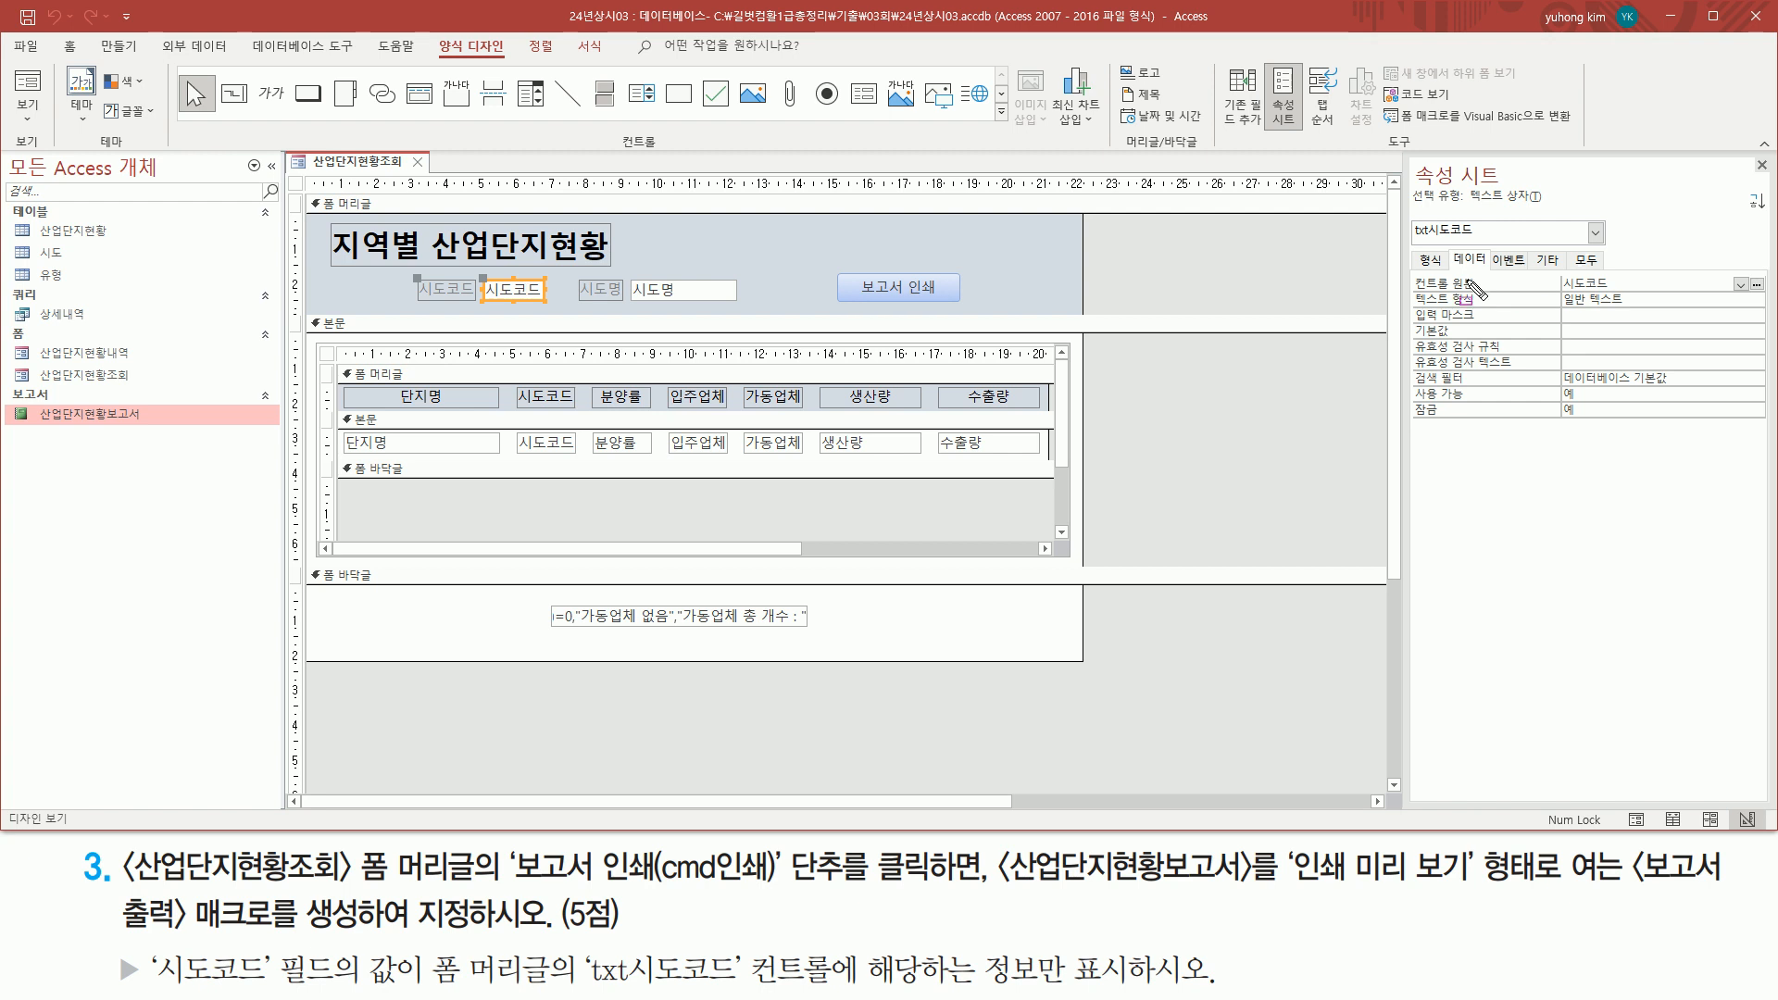
pyautogui.moveTo(1417, 239); pyautogui.dragTo(1506, 239)
pyautogui.moveTo(571, 939); pyautogui.dragTo(748, 994)
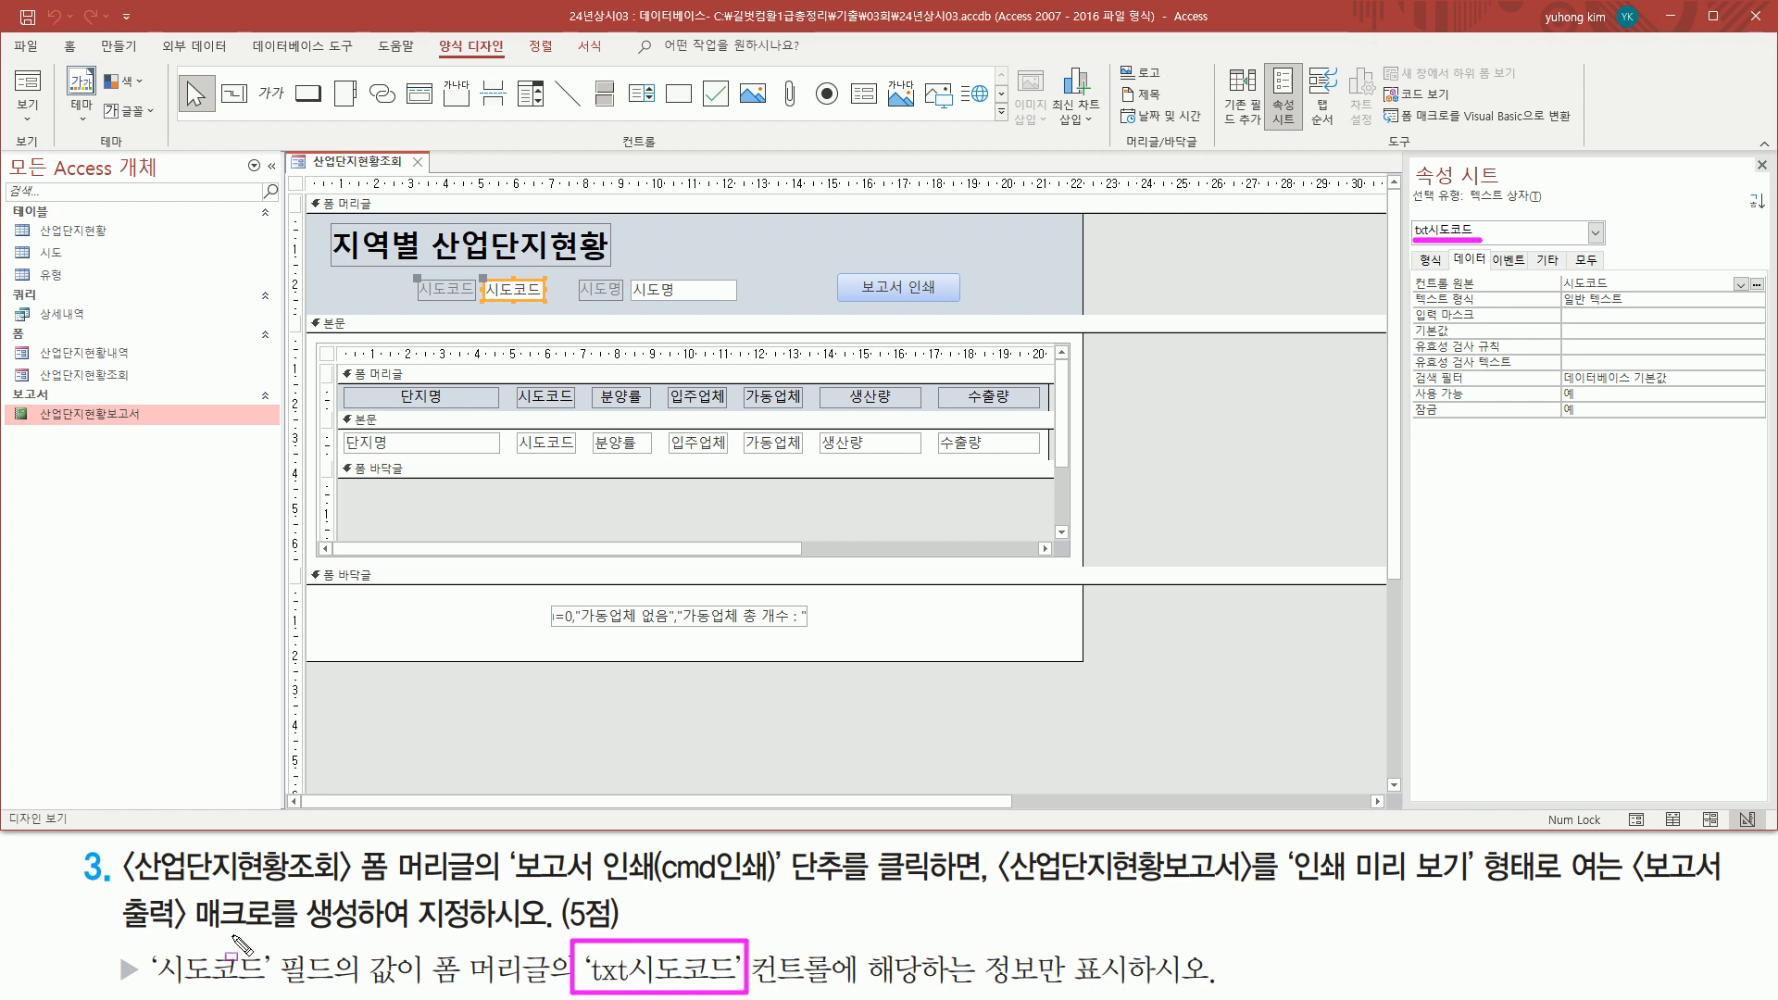
pyautogui.moveTo(154, 984)
pyautogui.mouseDown()
pyautogui.moveTo(288, 999)
pyautogui.moveTo(361, 963)
pyautogui.moveTo(344, 946)
pyautogui.mouseUp()
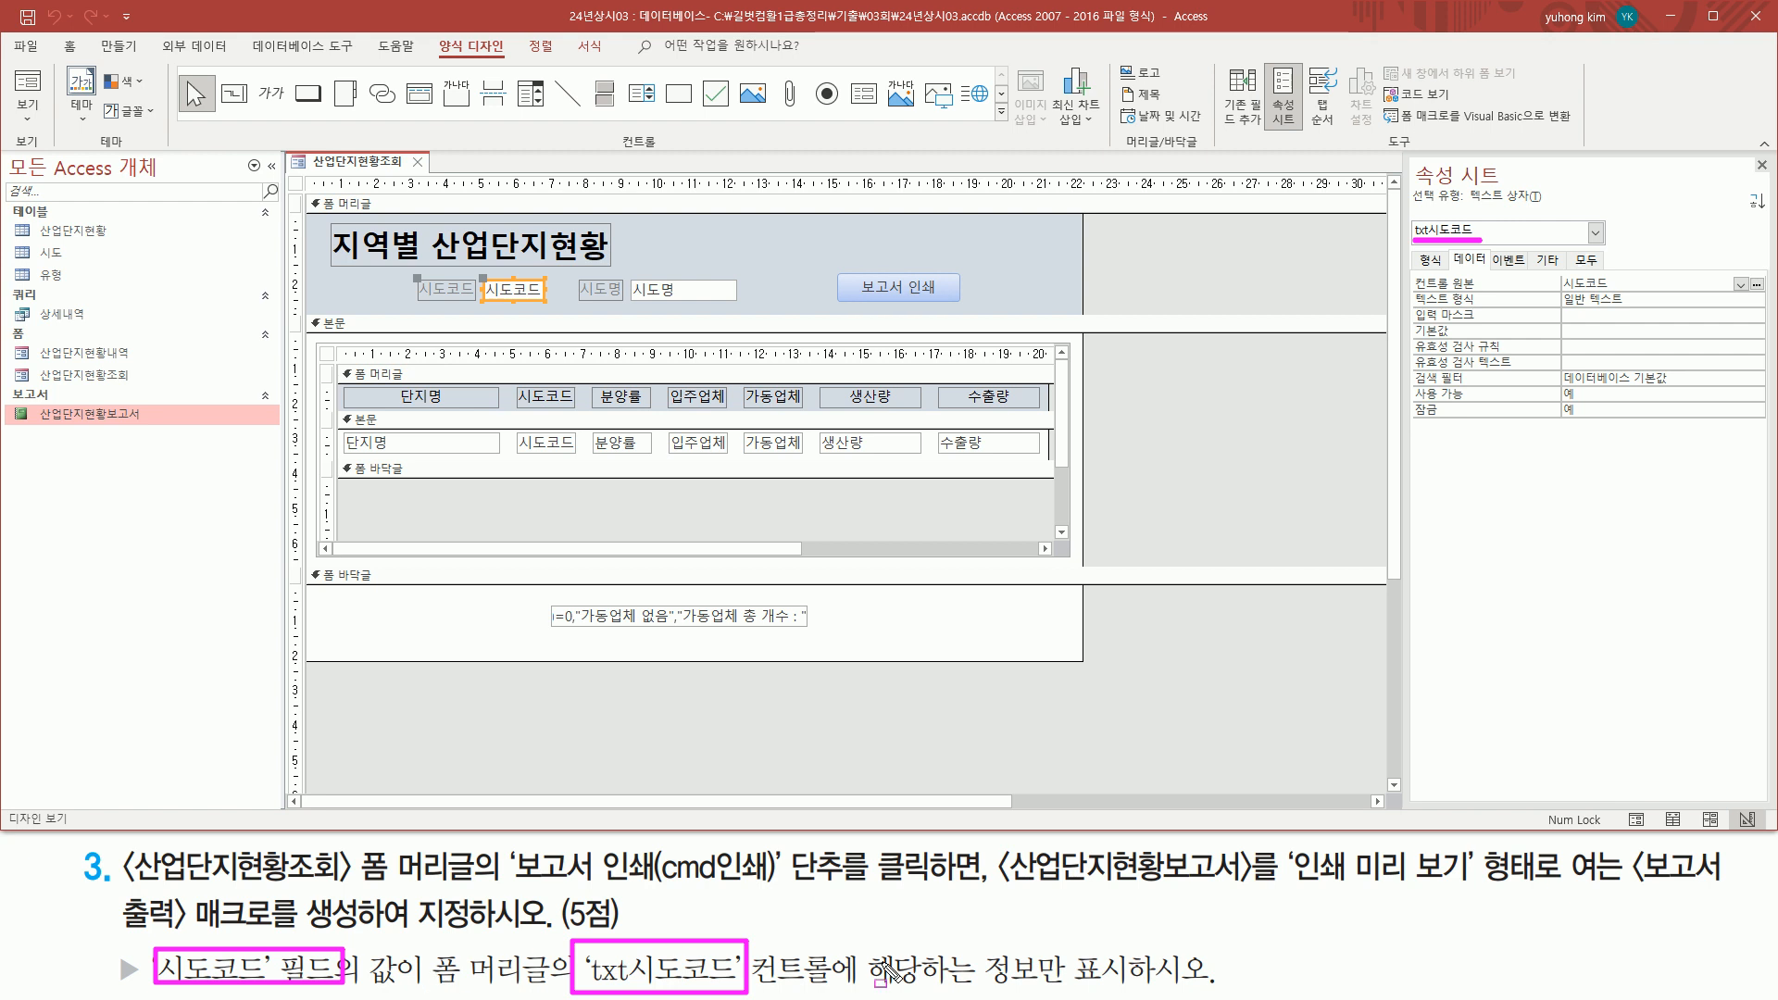
pyautogui.press('Escape')
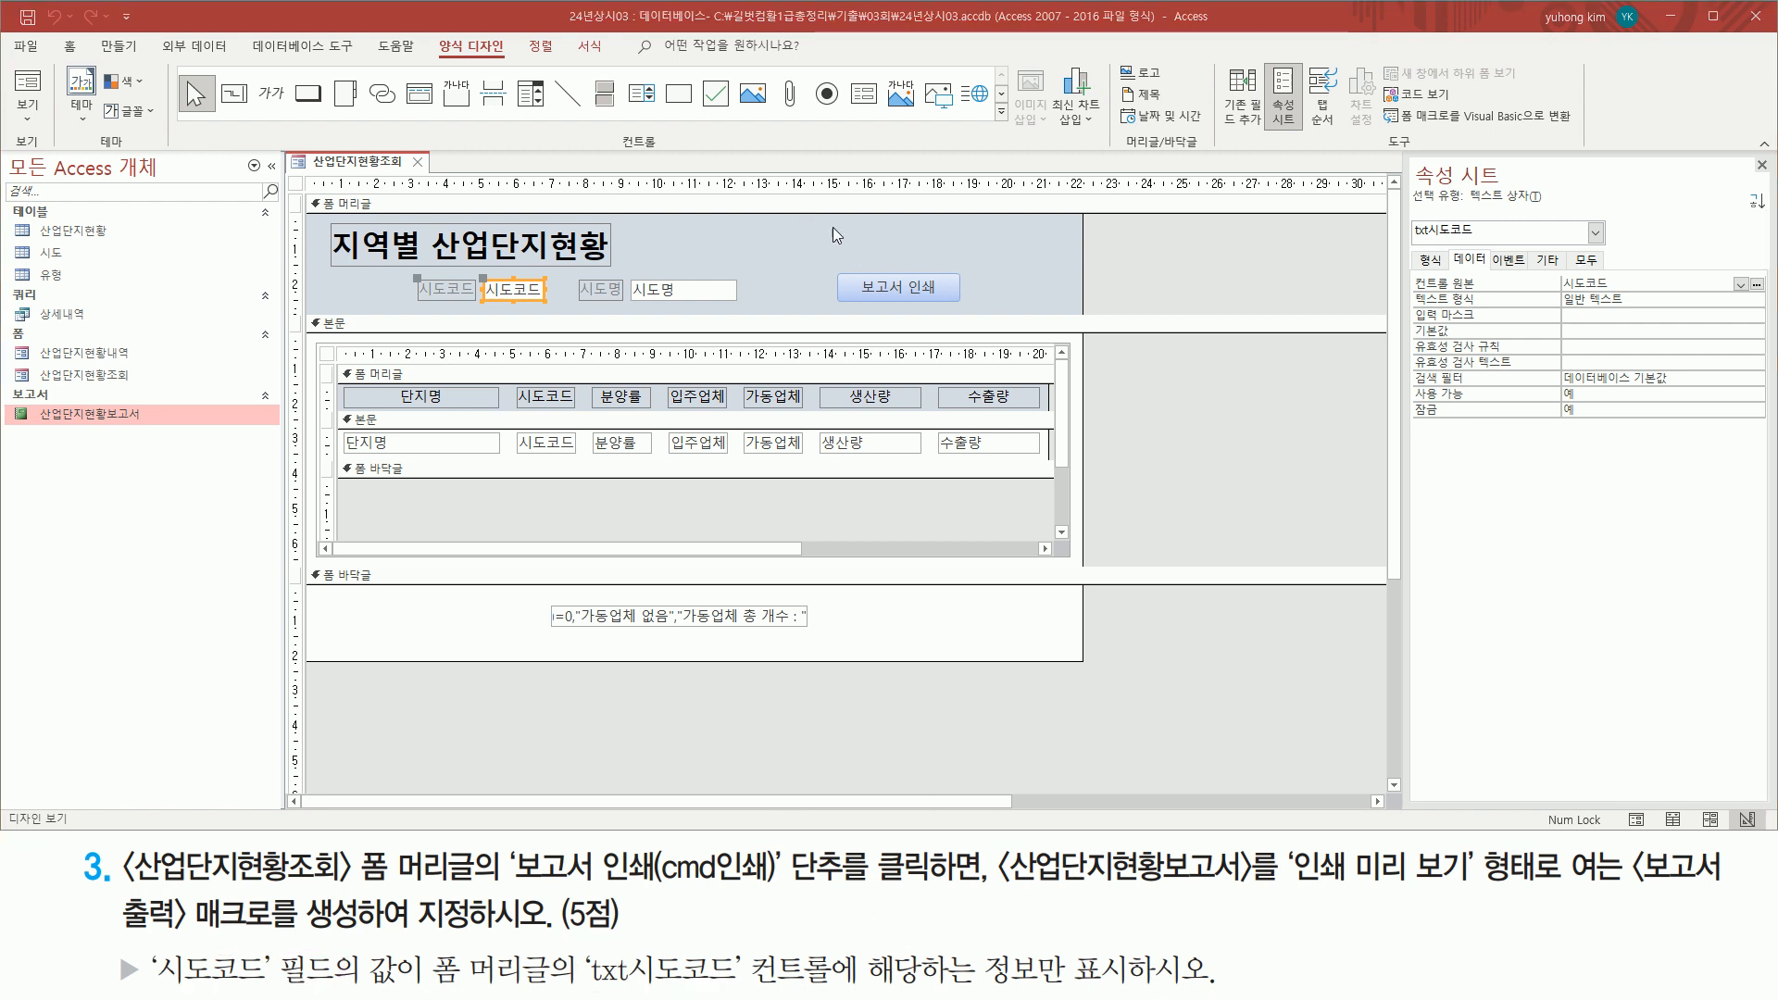
# Step: Create a new blank macro for the report output
pyautogui.click(120, 45)
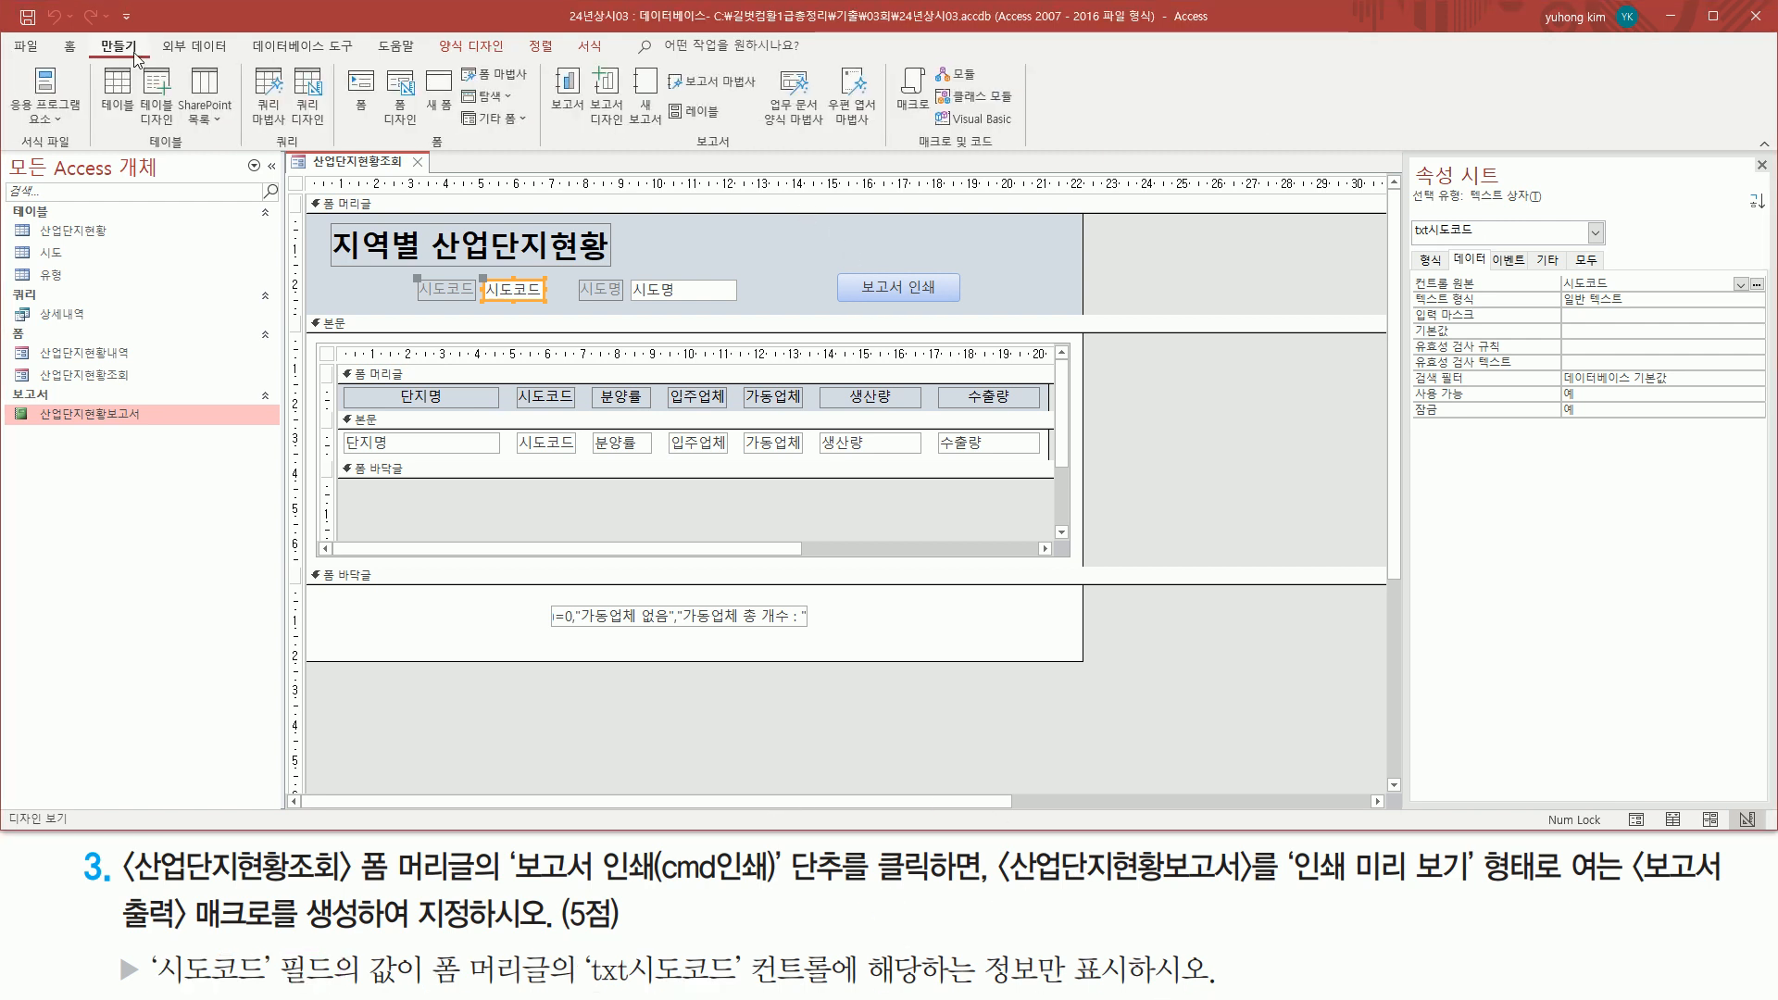
pyautogui.hotkey('ctrl', 'shift', 'd')
pyautogui.moveTo(90, 35); pyautogui.dragTo(149, 57)
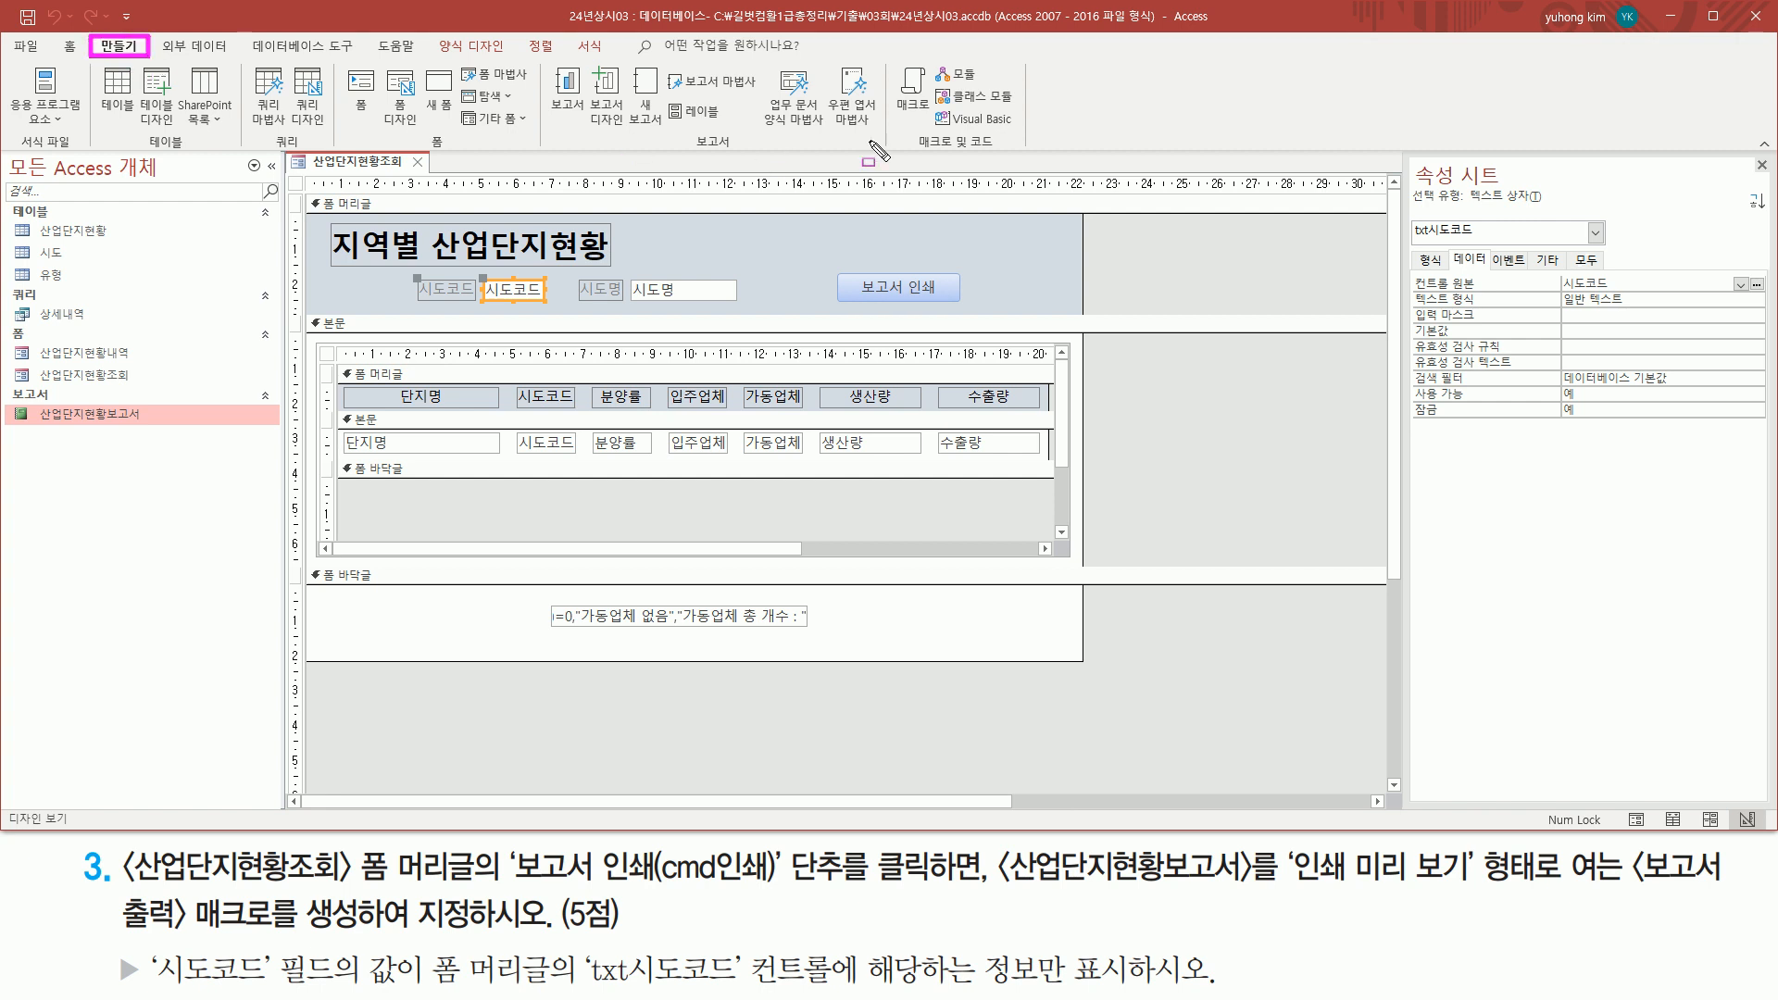
pyautogui.moveTo(892, 148); pyautogui.dragTo(1010, 149)
pyautogui.moveTo(882, 55); pyautogui.dragTo(931, 115)
pyautogui.hotkey('ctrl', 'shift', 'd')
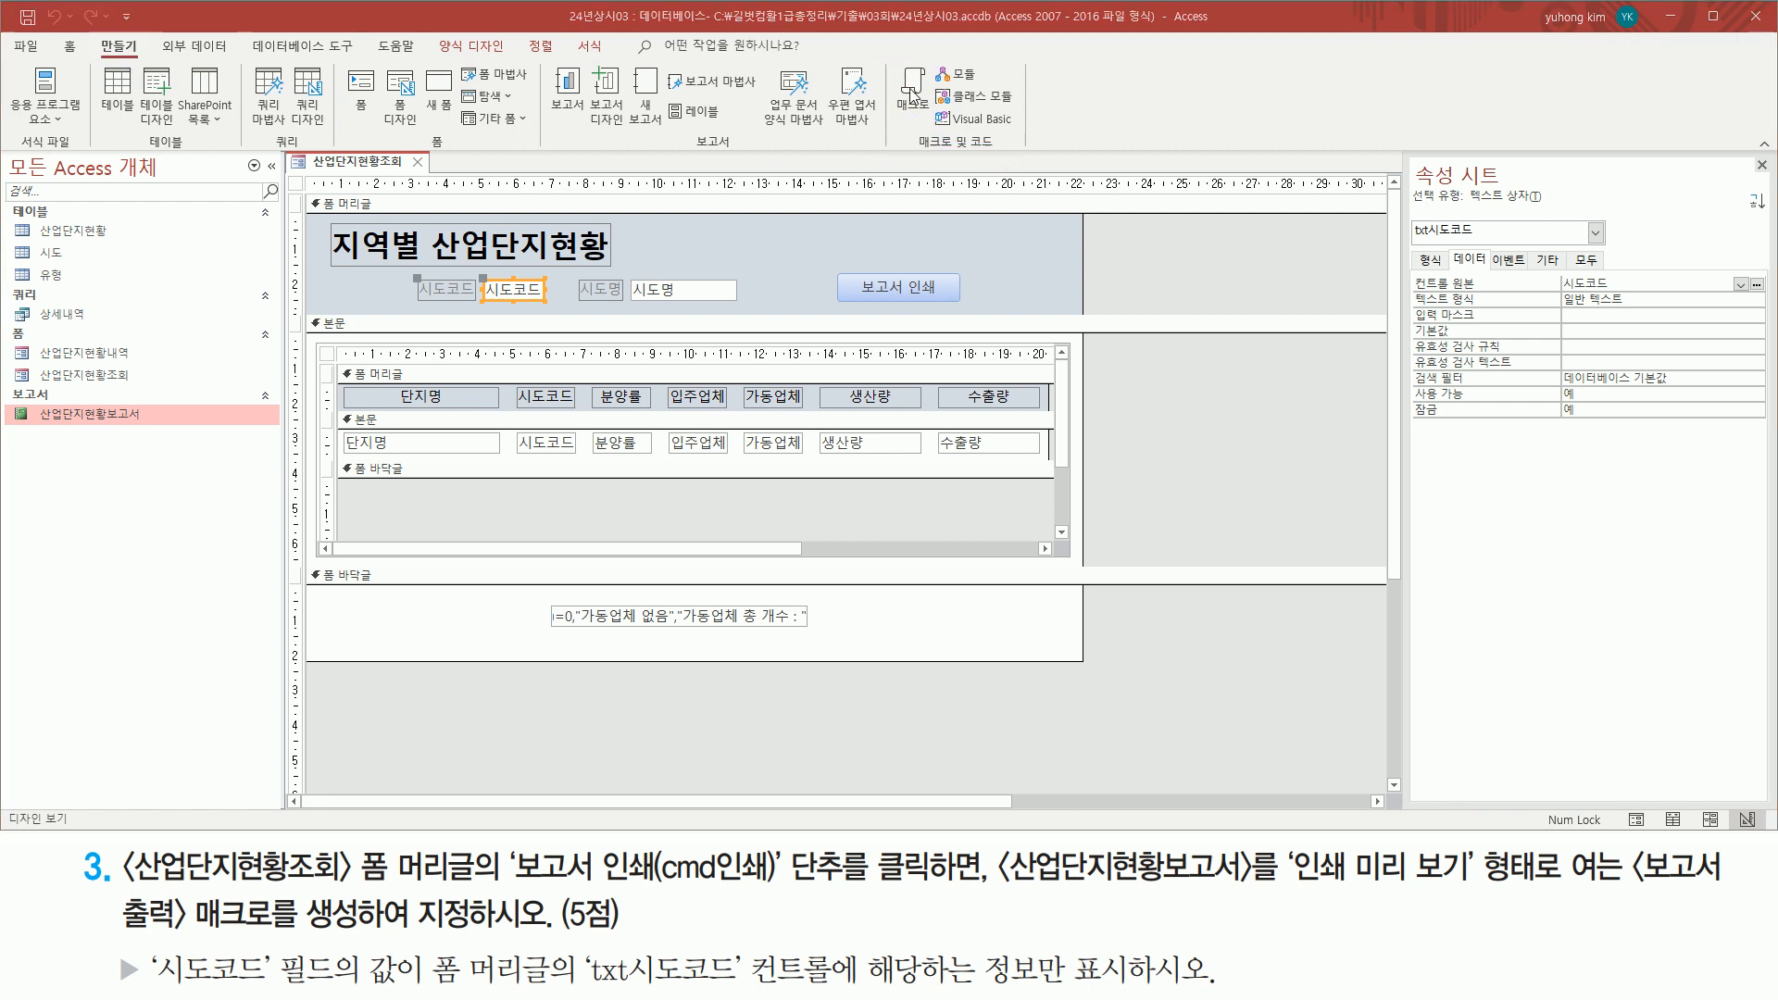
pyautogui.click(910, 88)
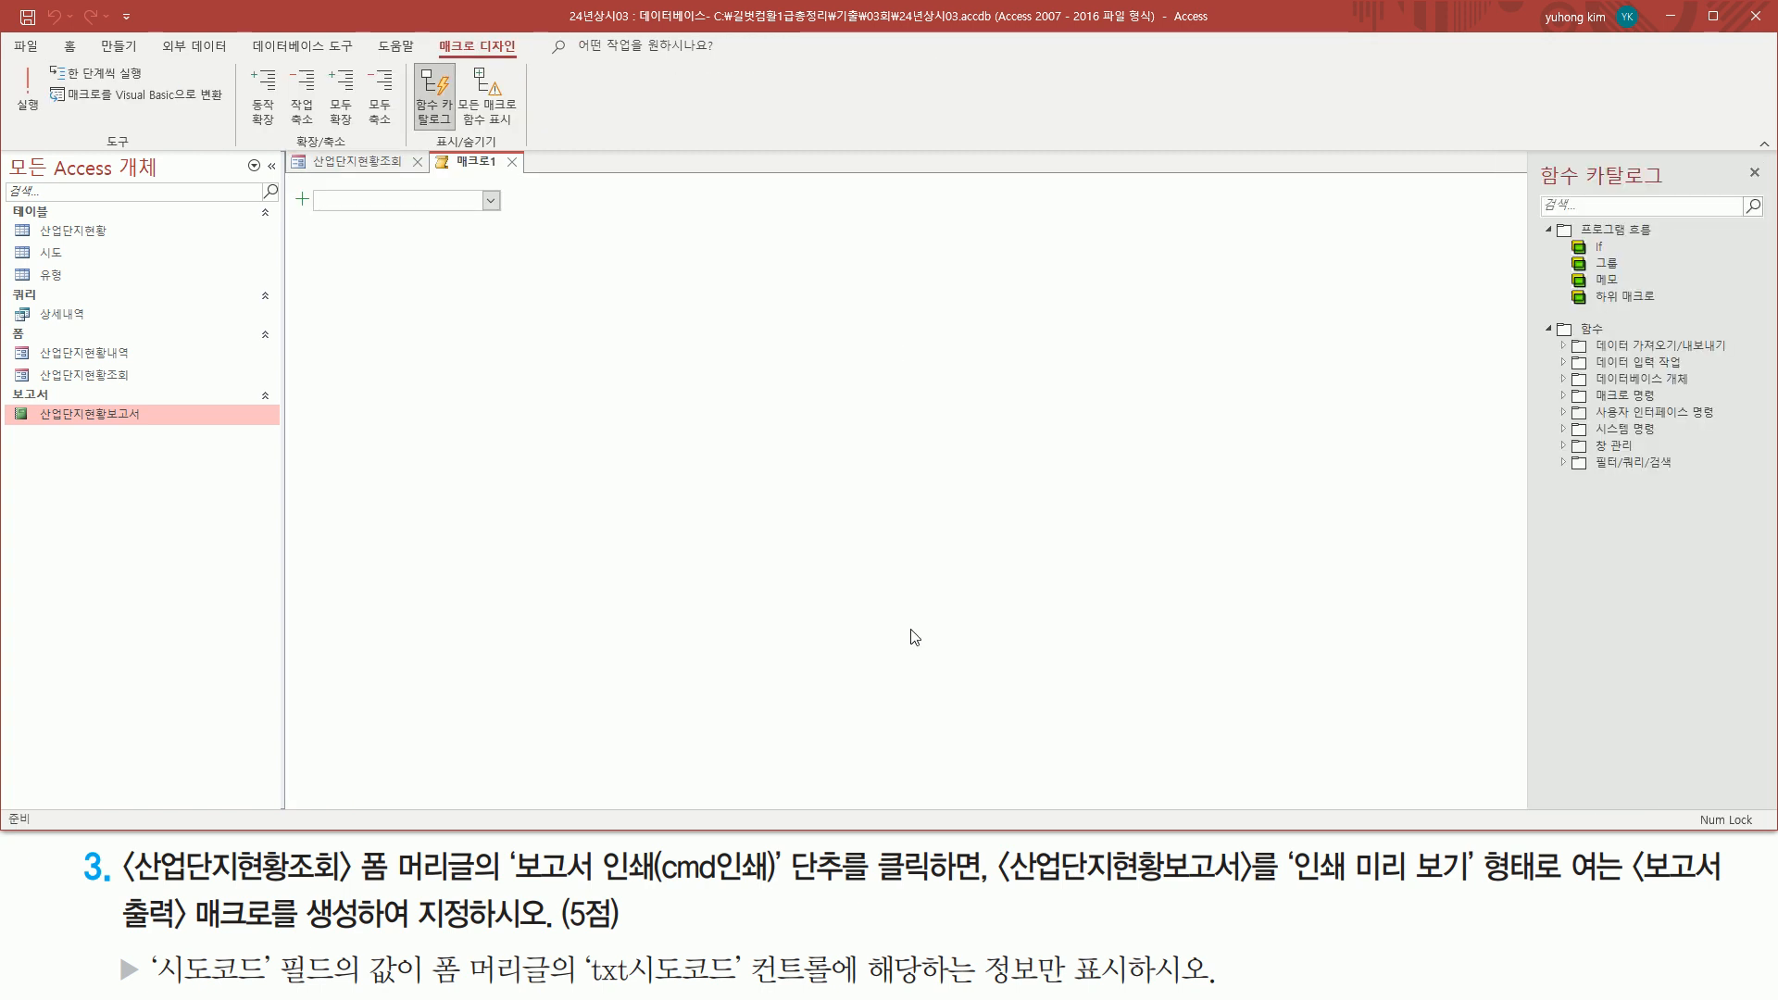
pyautogui.hotkey('ctrl', 'shift', 'd')
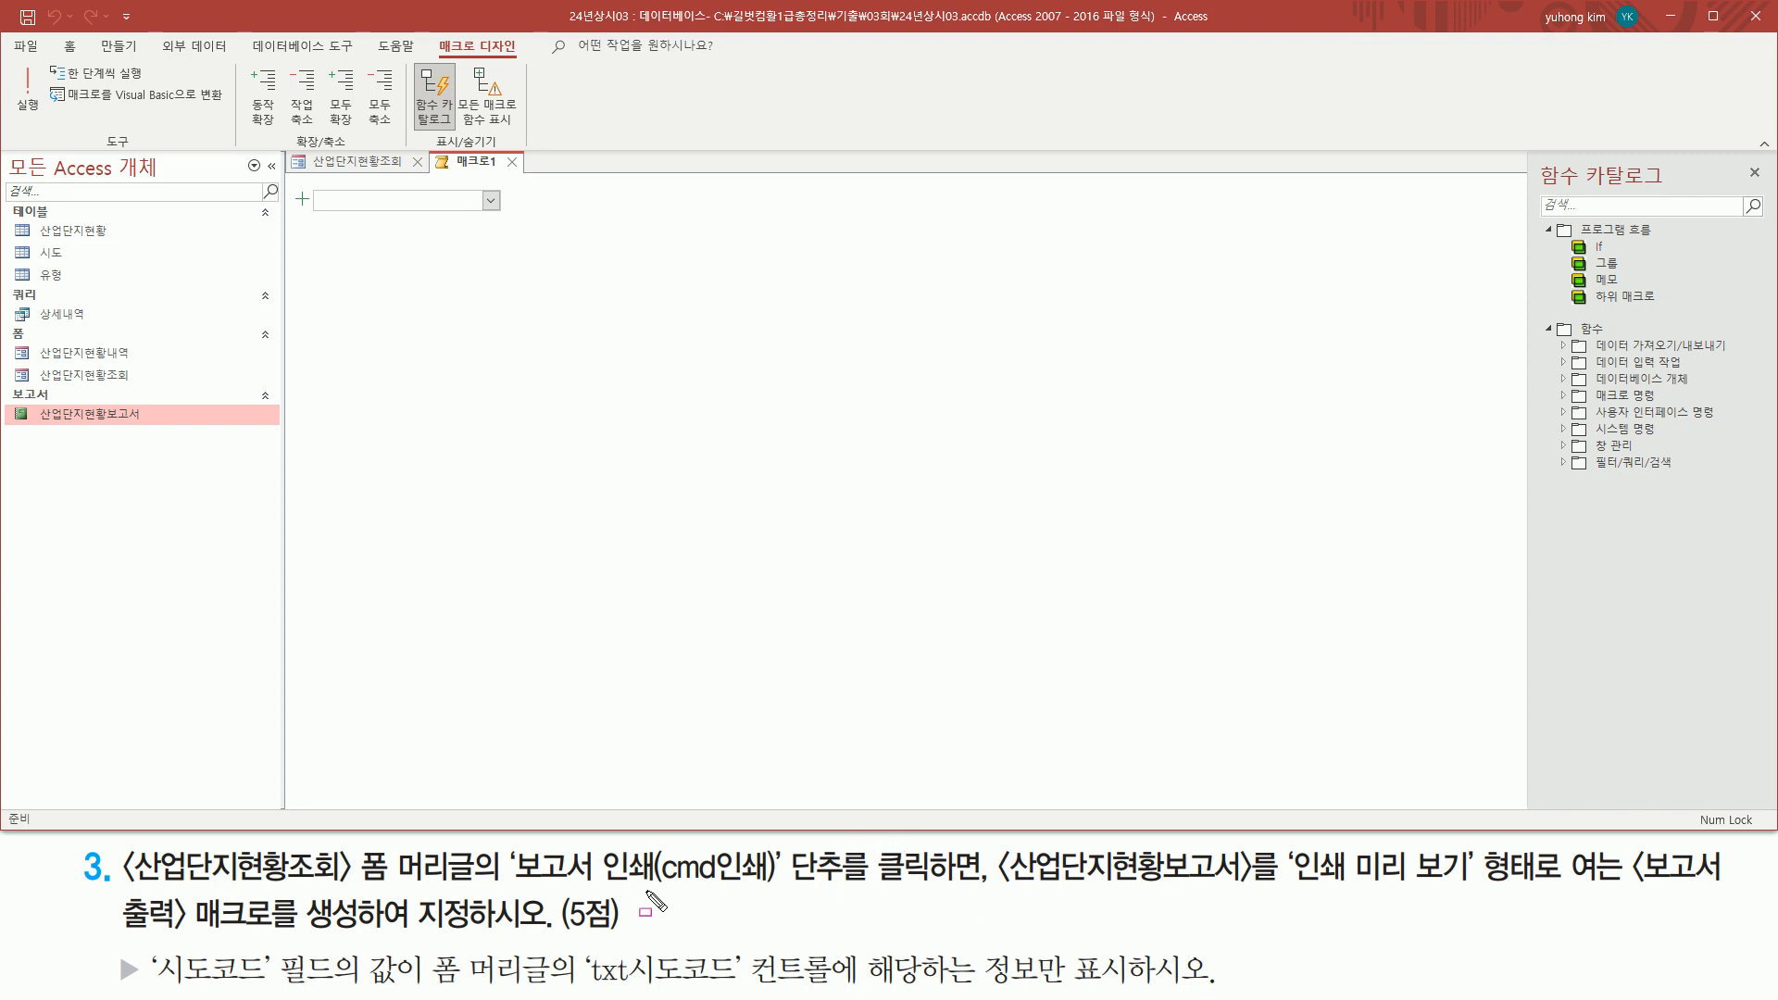
pyautogui.moveTo(505, 888)
pyautogui.mouseDown()
pyautogui.moveTo(783, 907)
pyautogui.moveTo(838, 852)
pyautogui.moveTo(929, 848)
pyautogui.moveTo(1252, 889)
pyautogui.moveTo(1575, 891)
pyautogui.mouseUp()
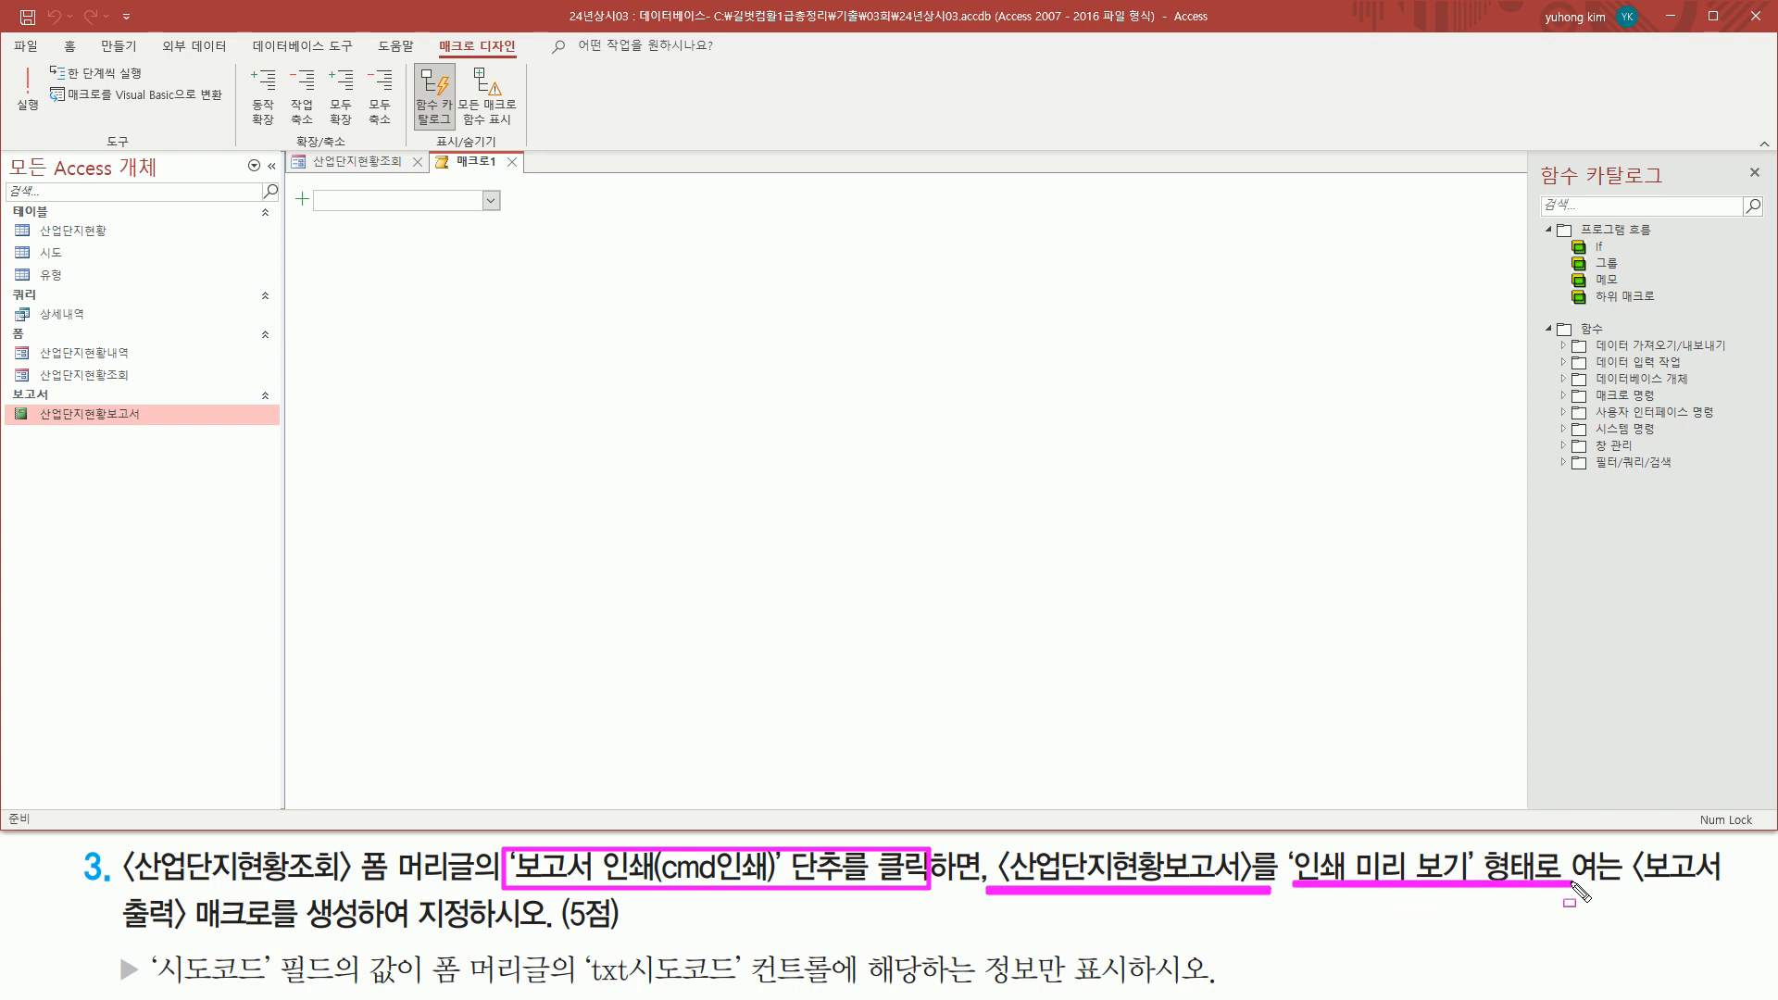
# Step: Add an OpenReport action to the macro with 산업단지현황보고서 as its report name
pyautogui.click(491, 200)
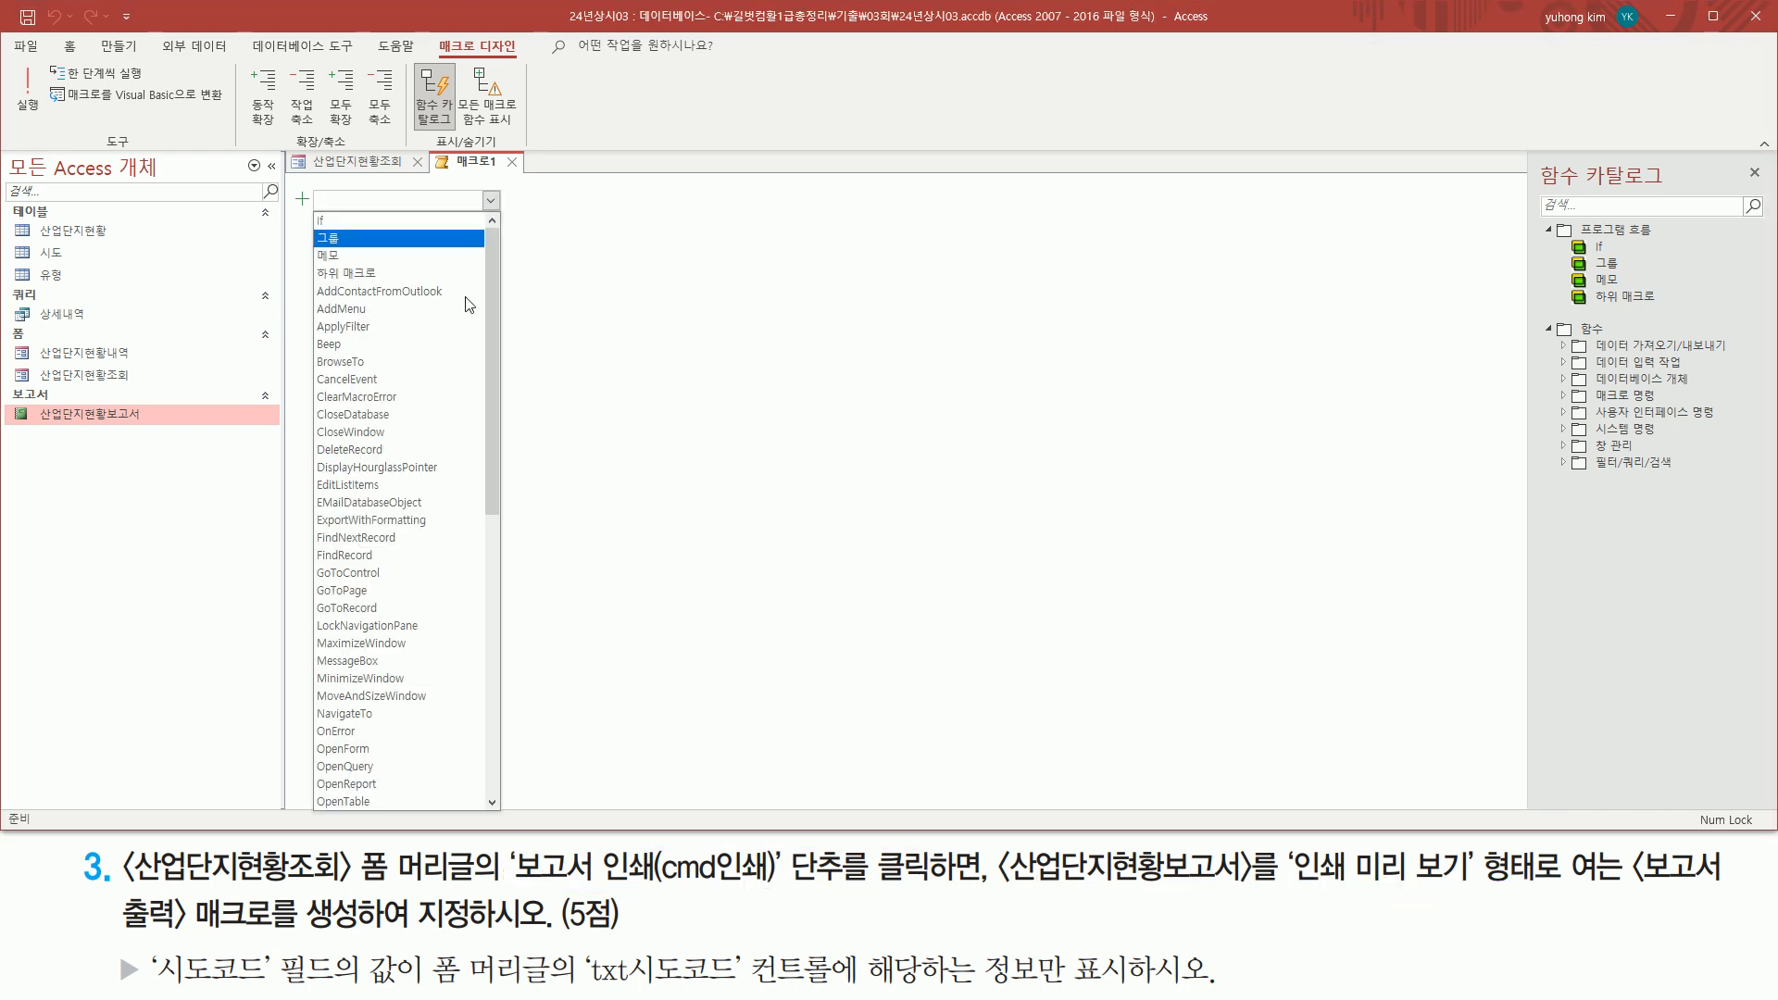
pyautogui.click(391, 785)
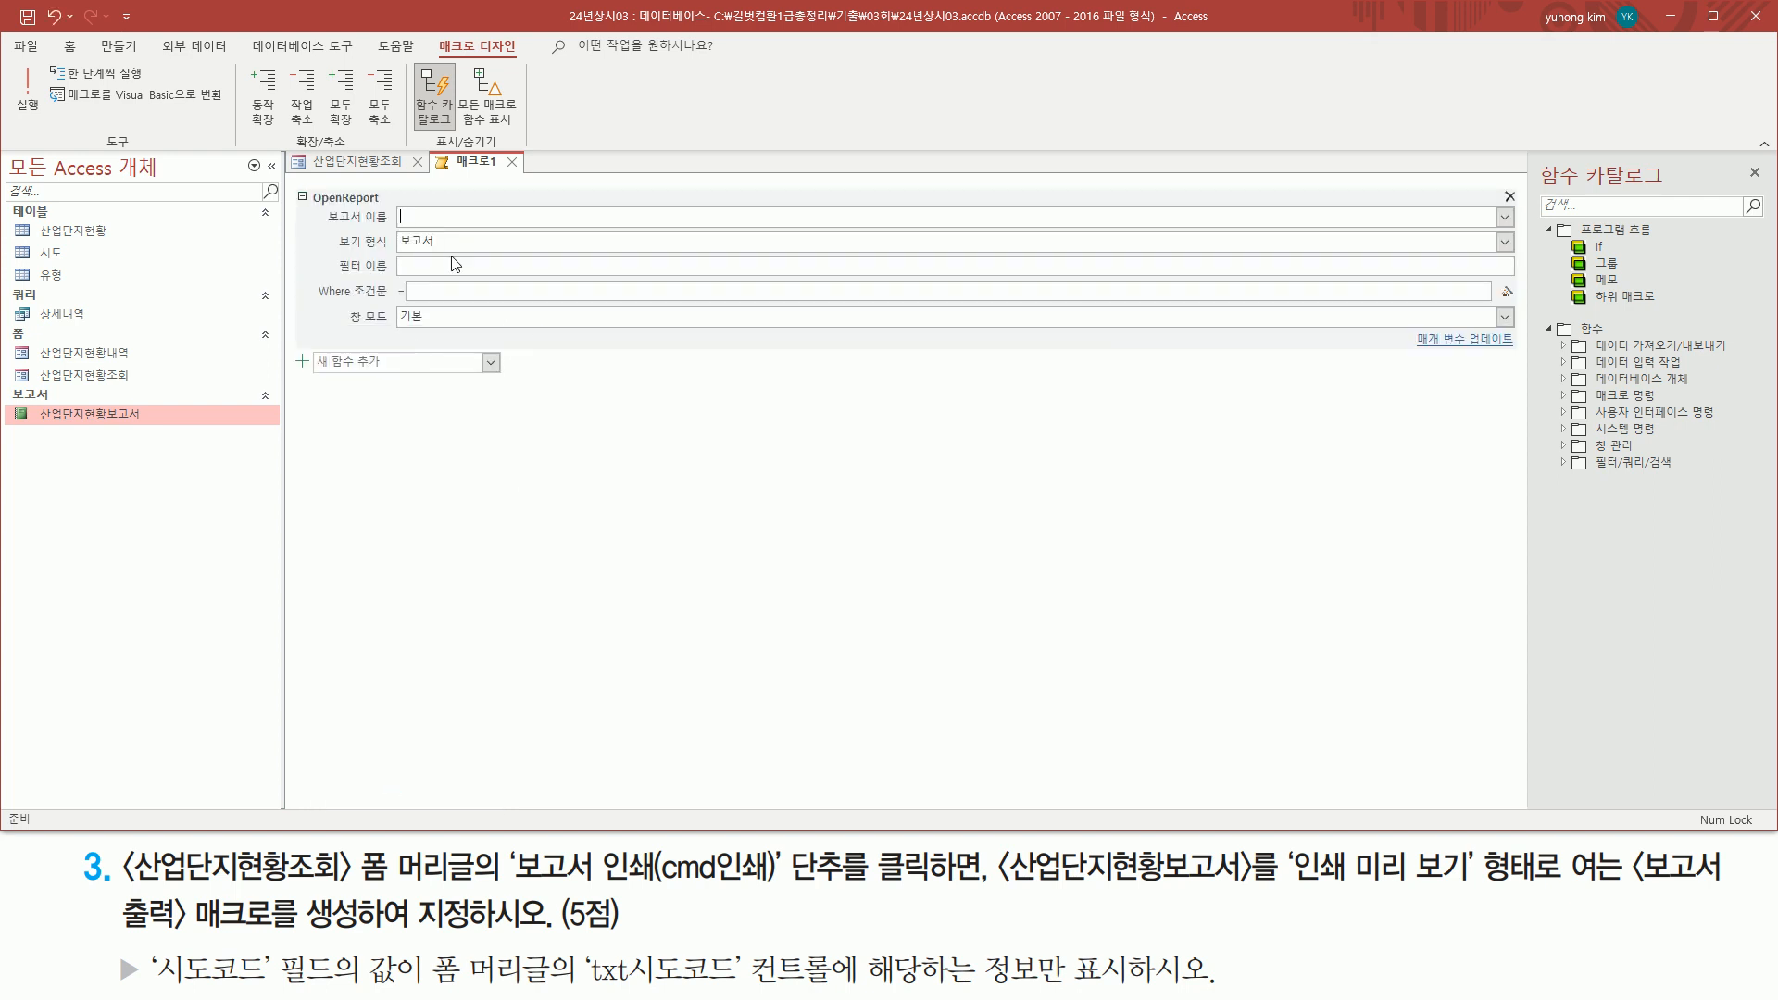
pyautogui.moveTo(324, 223); pyautogui.dragTo(427, 225)
pyautogui.moveTo(1494, 206); pyautogui.dragTo(1517, 227)
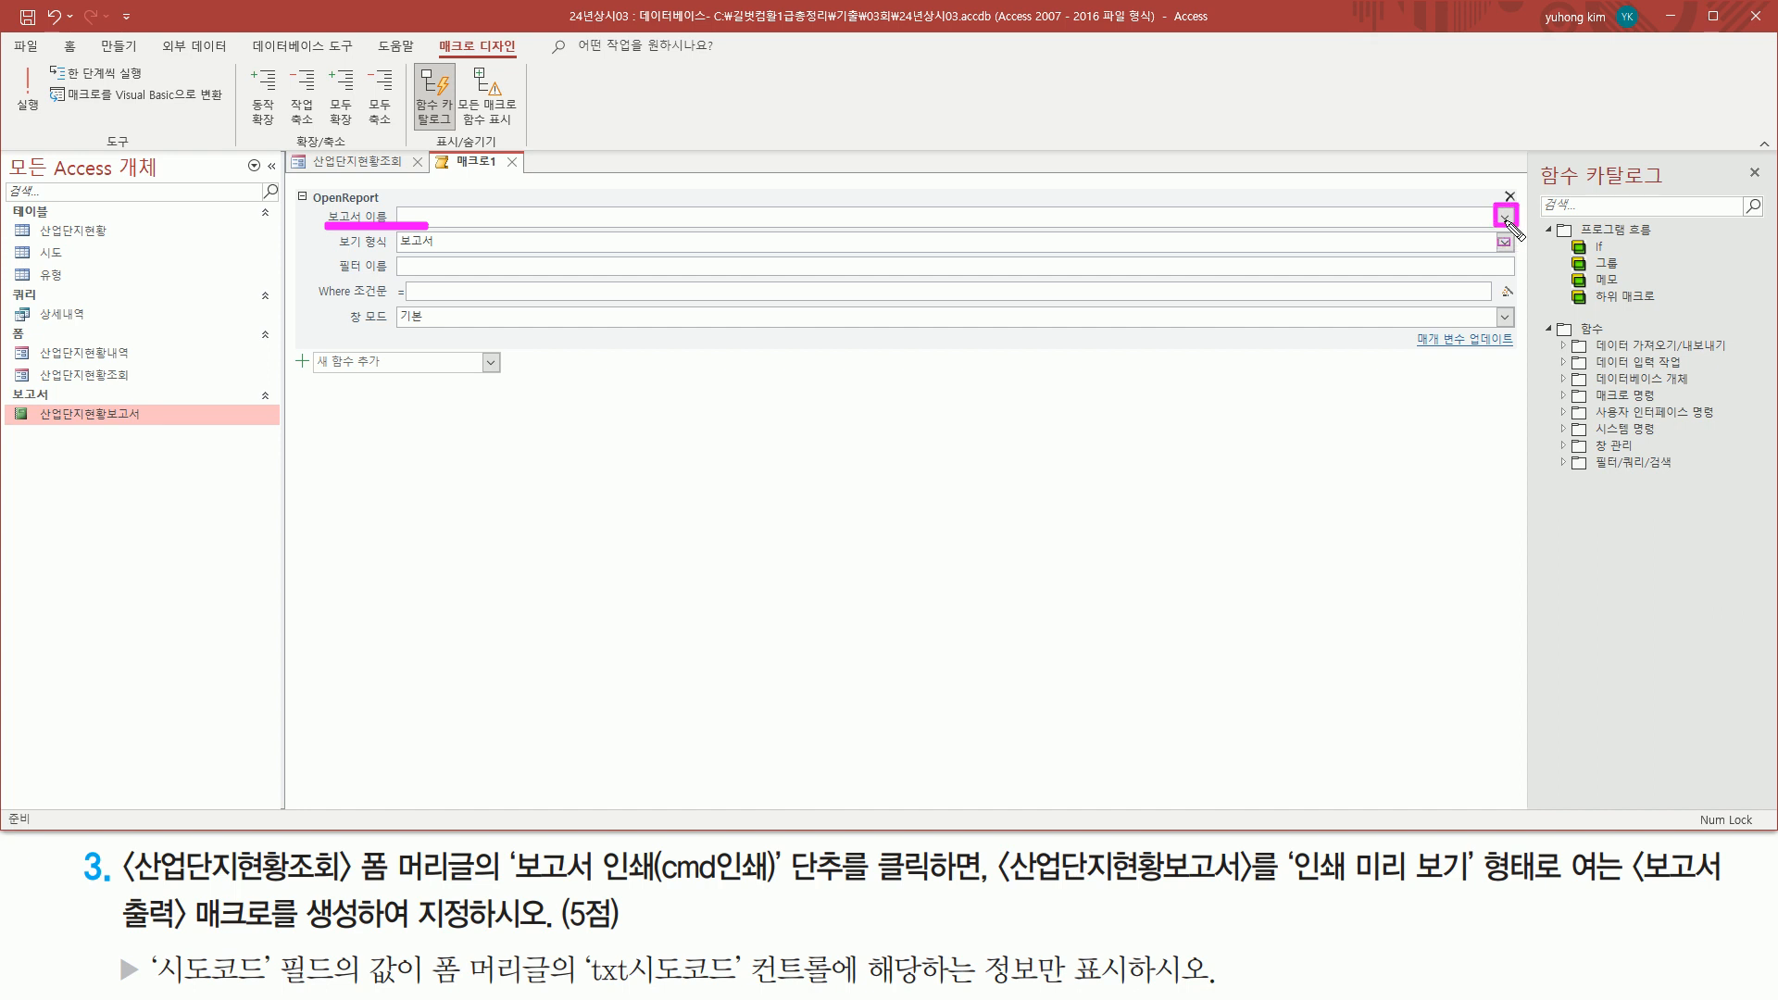
pyautogui.click(1504, 217)
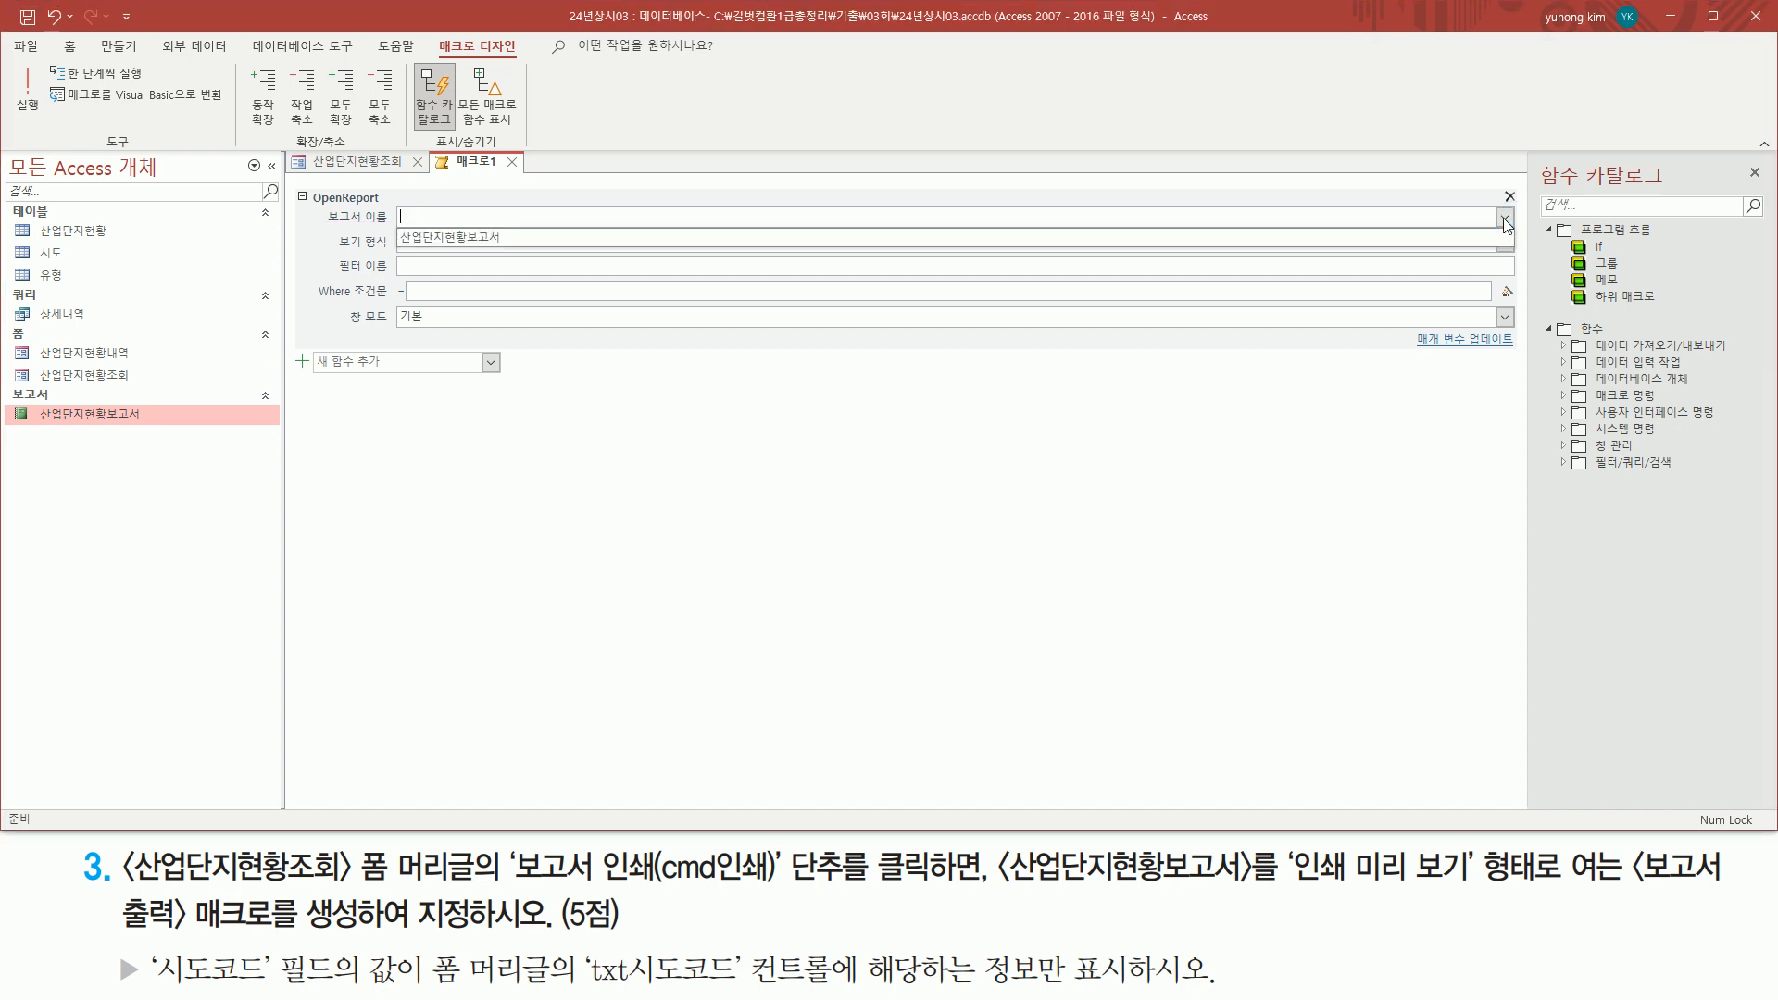
pyautogui.click(571, 237)
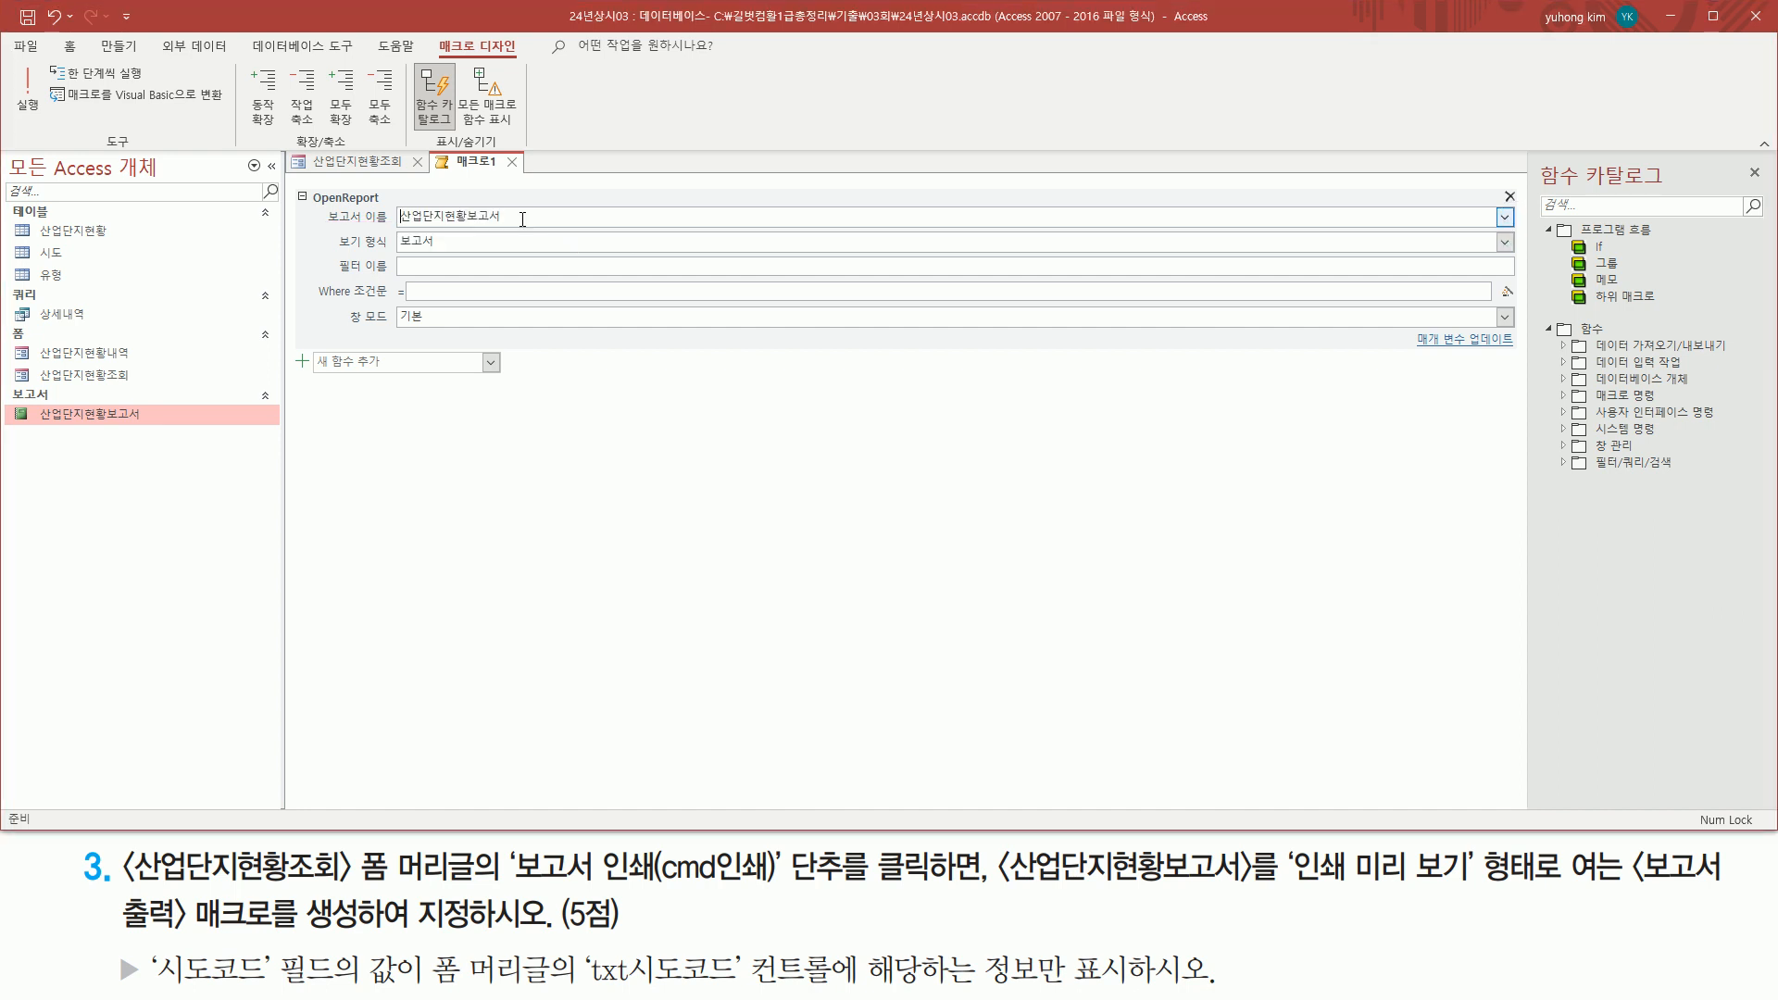
# Step: Set the OpenReport action's view format to 인쇄 미리 보기
pyautogui.moveTo(317, 223); pyautogui.dragTo(527, 224)
pyautogui.moveTo(332, 251); pyautogui.dragTo(458, 251)
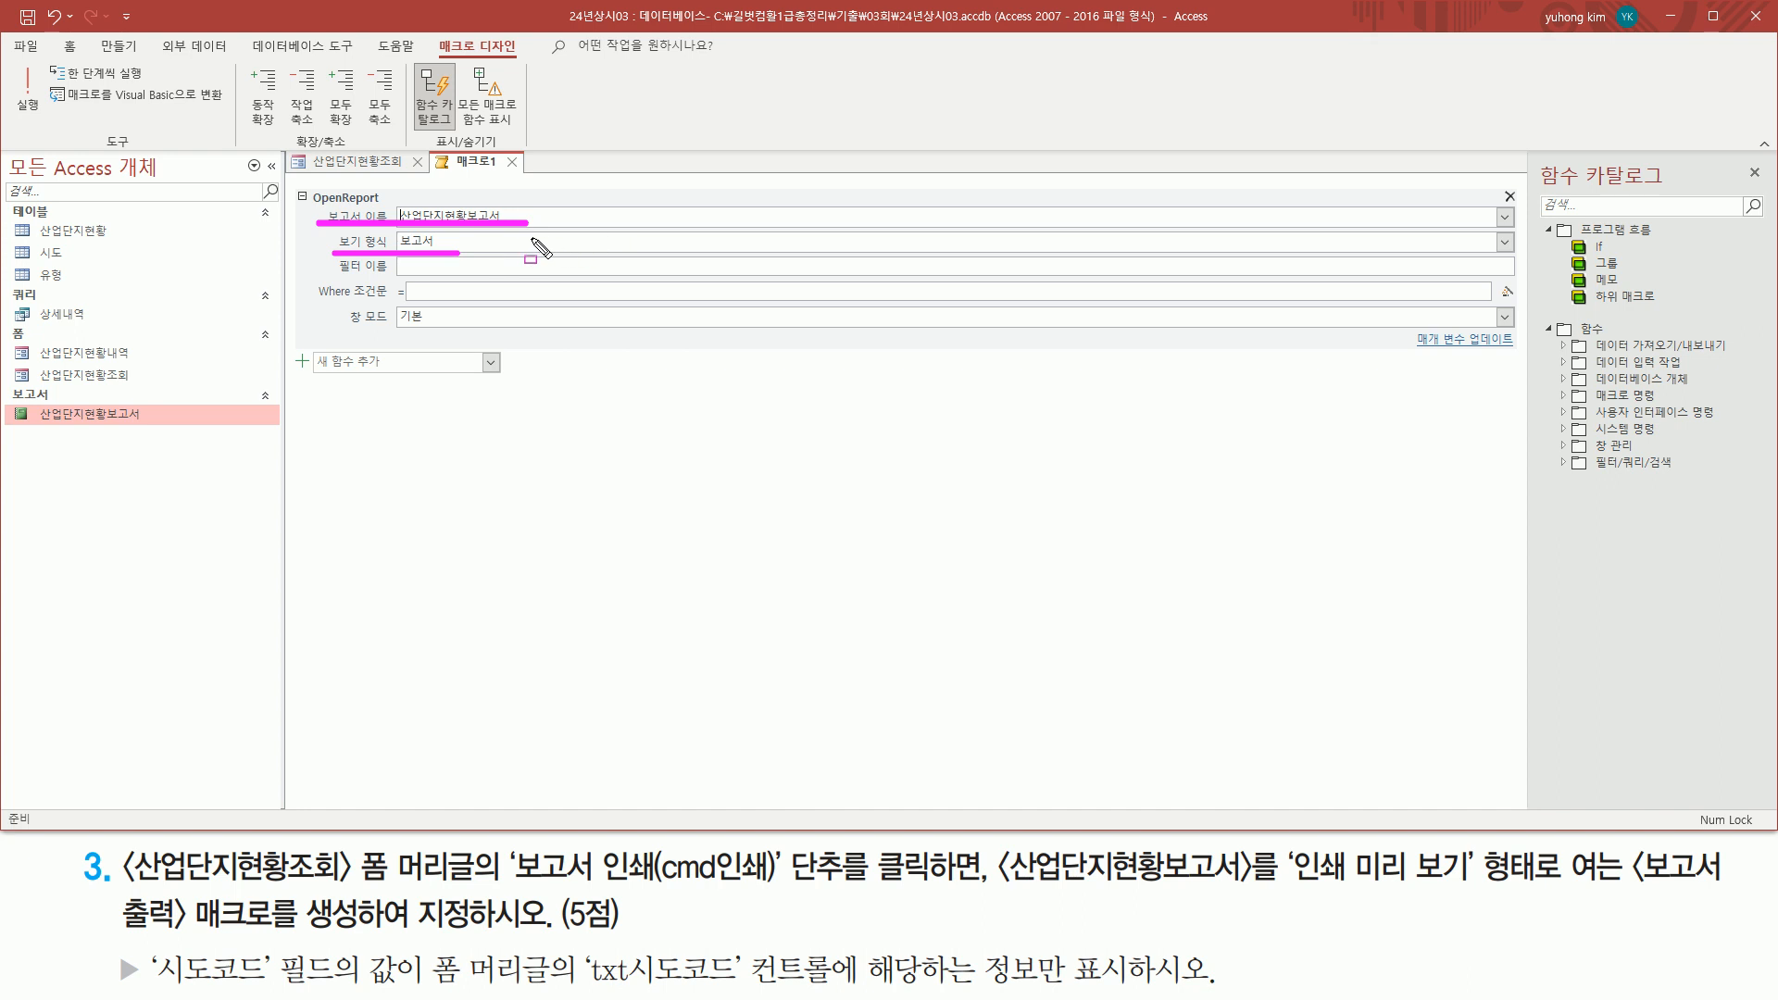
pyautogui.press('Escape')
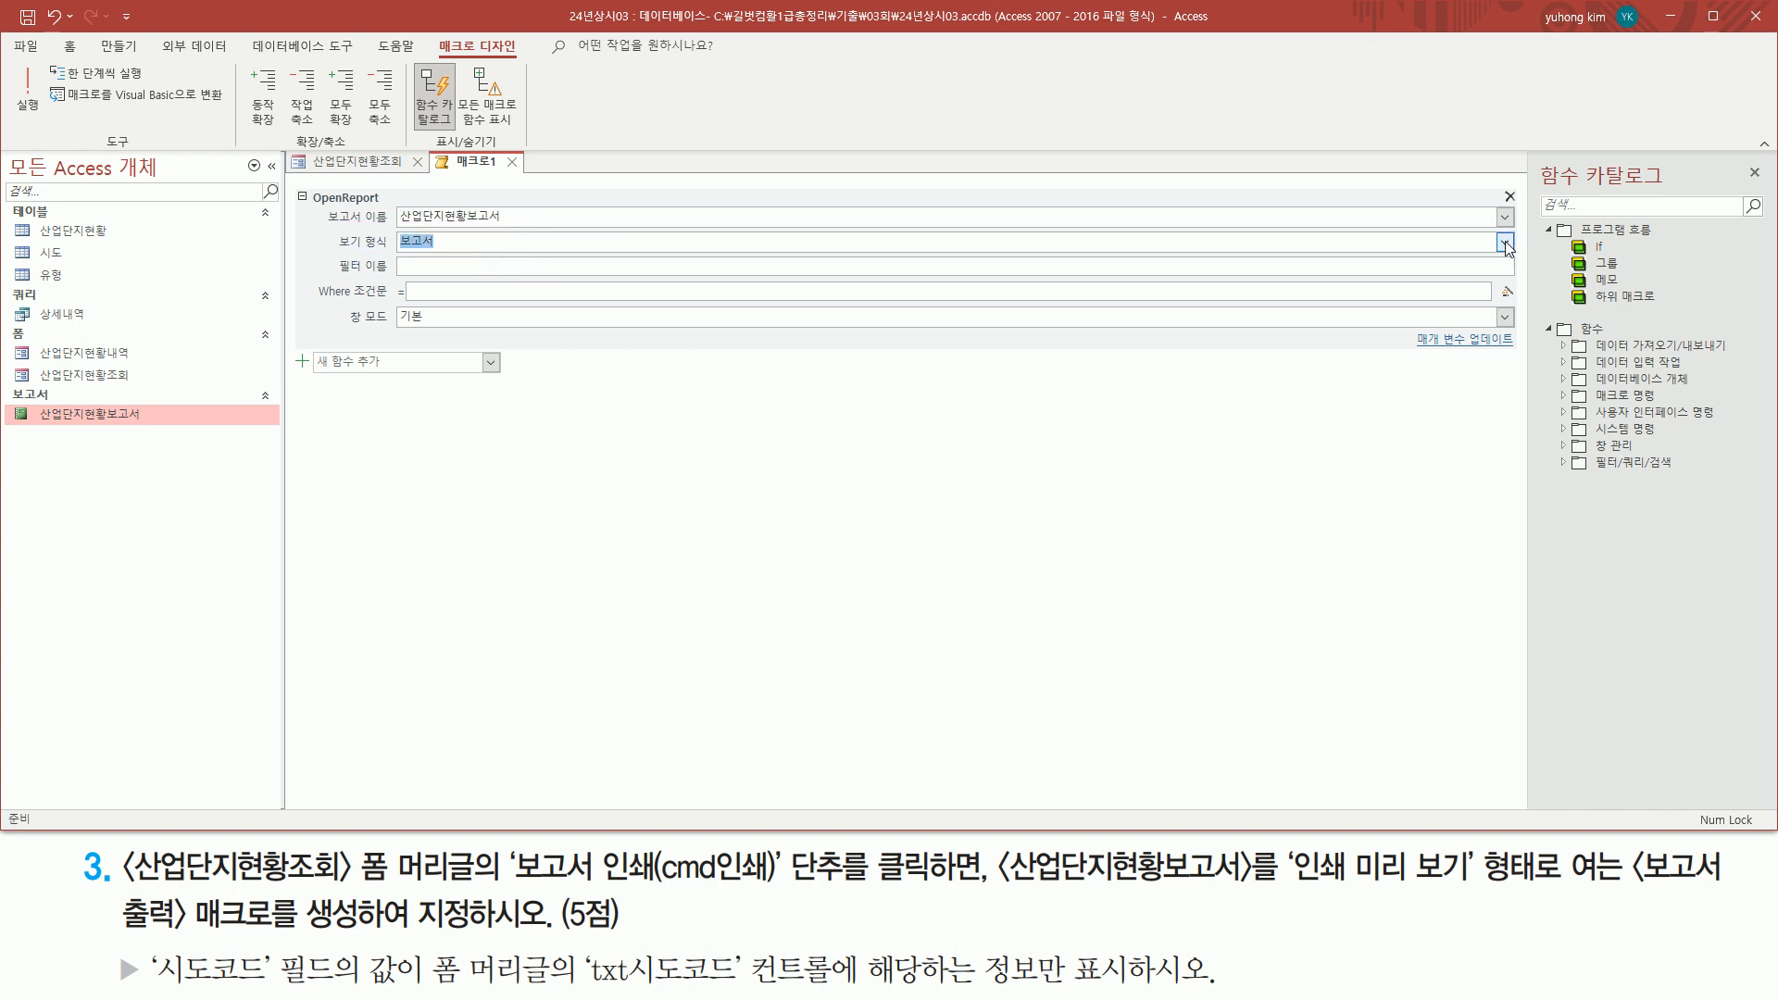
pyautogui.click(1505, 242)
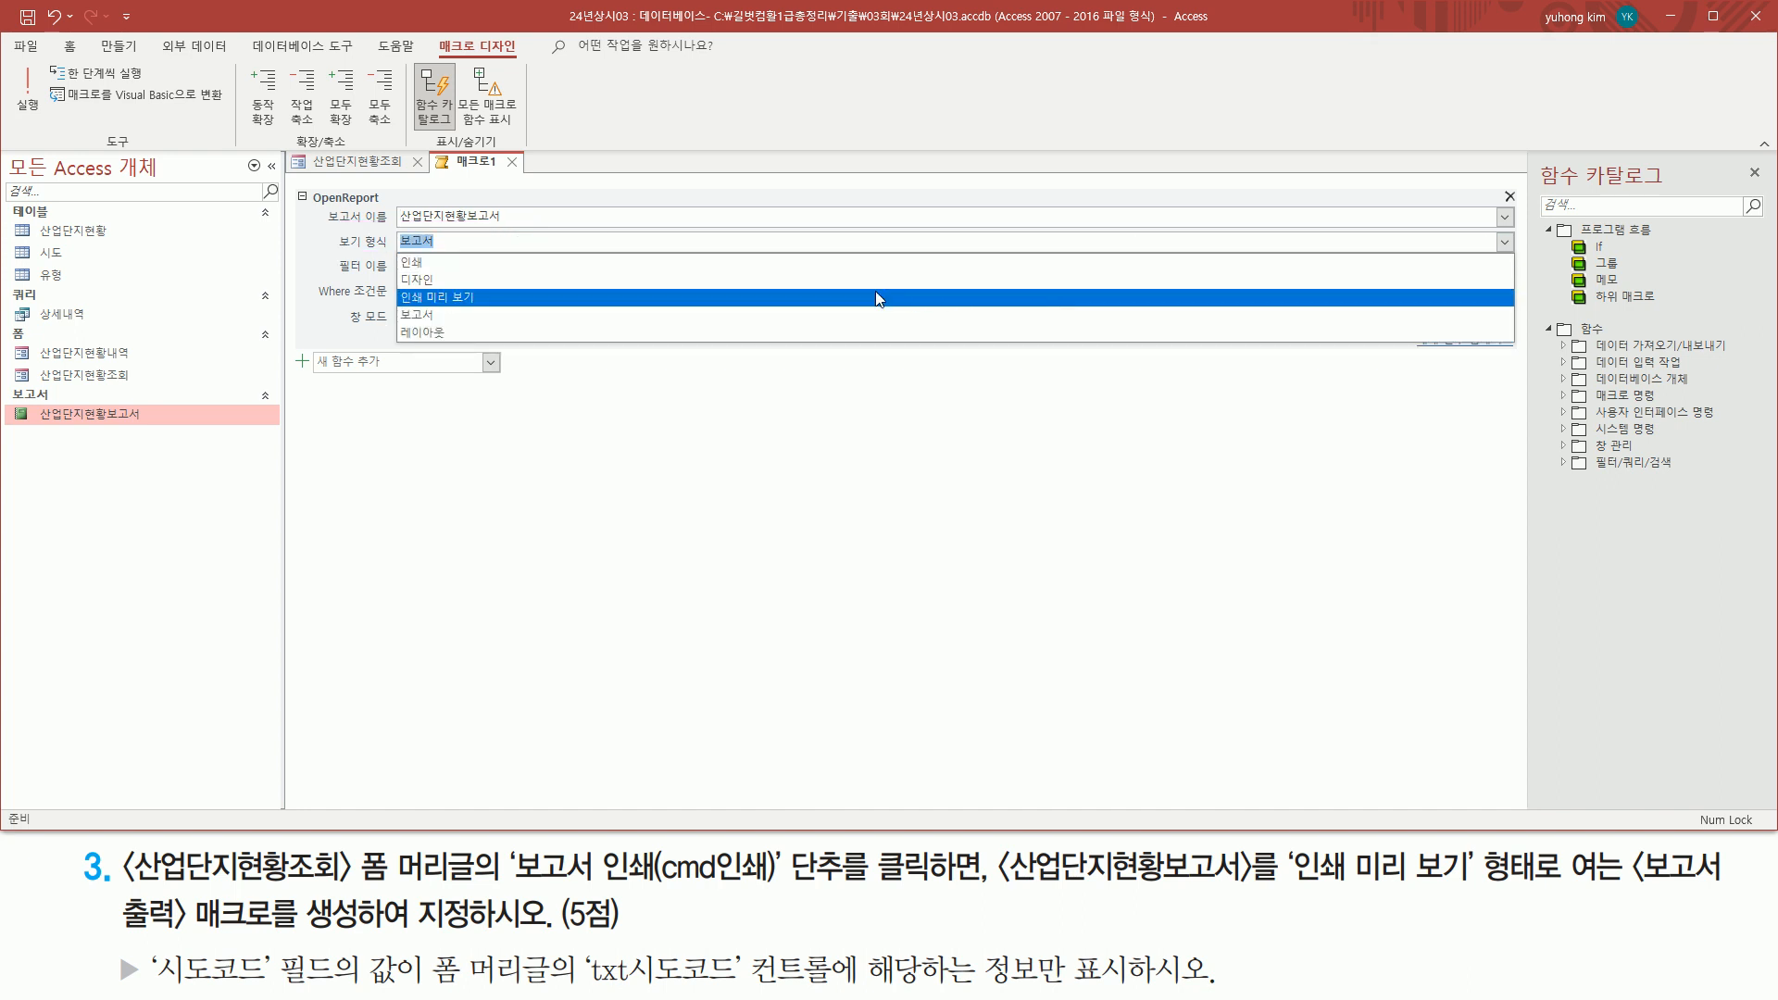
pyautogui.click(479, 299)
pyautogui.hotkey('ctrl', 'shift', 'd')
pyautogui.moveTo(334, 278)
pyautogui.mouseDown()
pyautogui.moveTo(477, 293)
pyautogui.moveTo(526, 278)
pyautogui.moveTo(512, 261)
pyautogui.mouseUp()
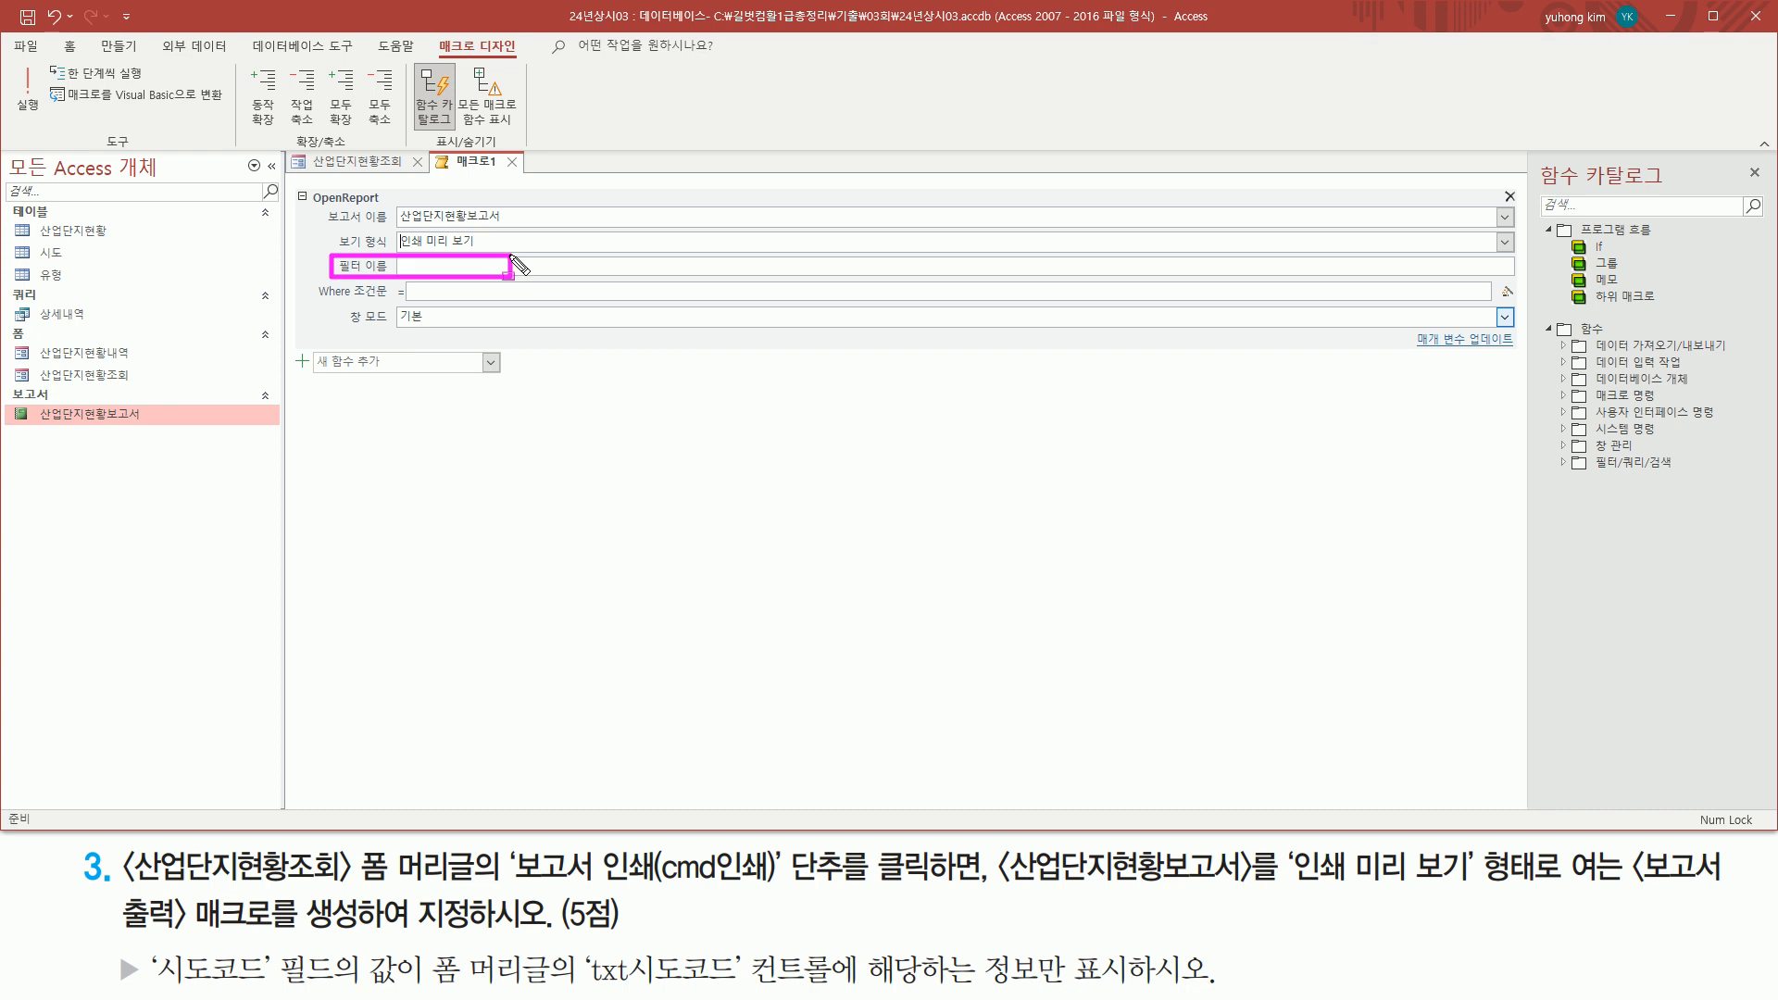
pyautogui.press('Escape')
pyautogui.hotkey('ctrl', 'shift', 'd')
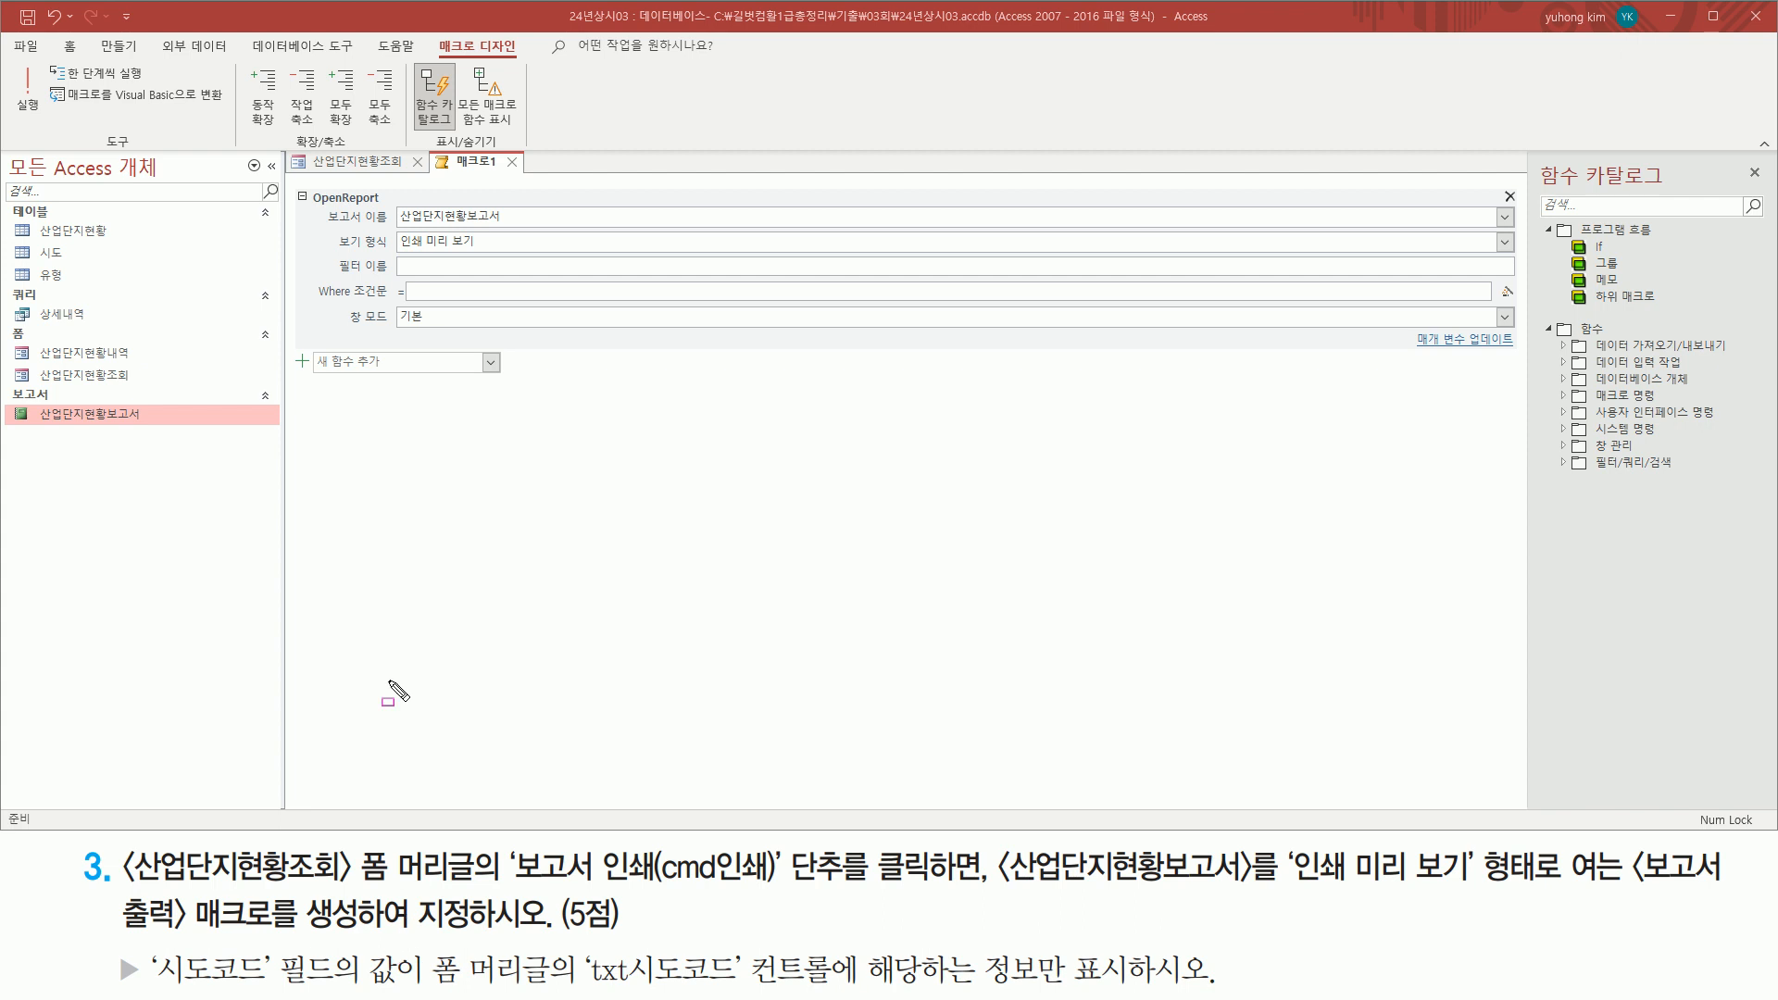
pyautogui.moveTo(311, 276)
pyautogui.mouseDown()
pyautogui.moveTo(333, 301)
pyautogui.moveTo(1463, 303)
pyautogui.mouseUp()
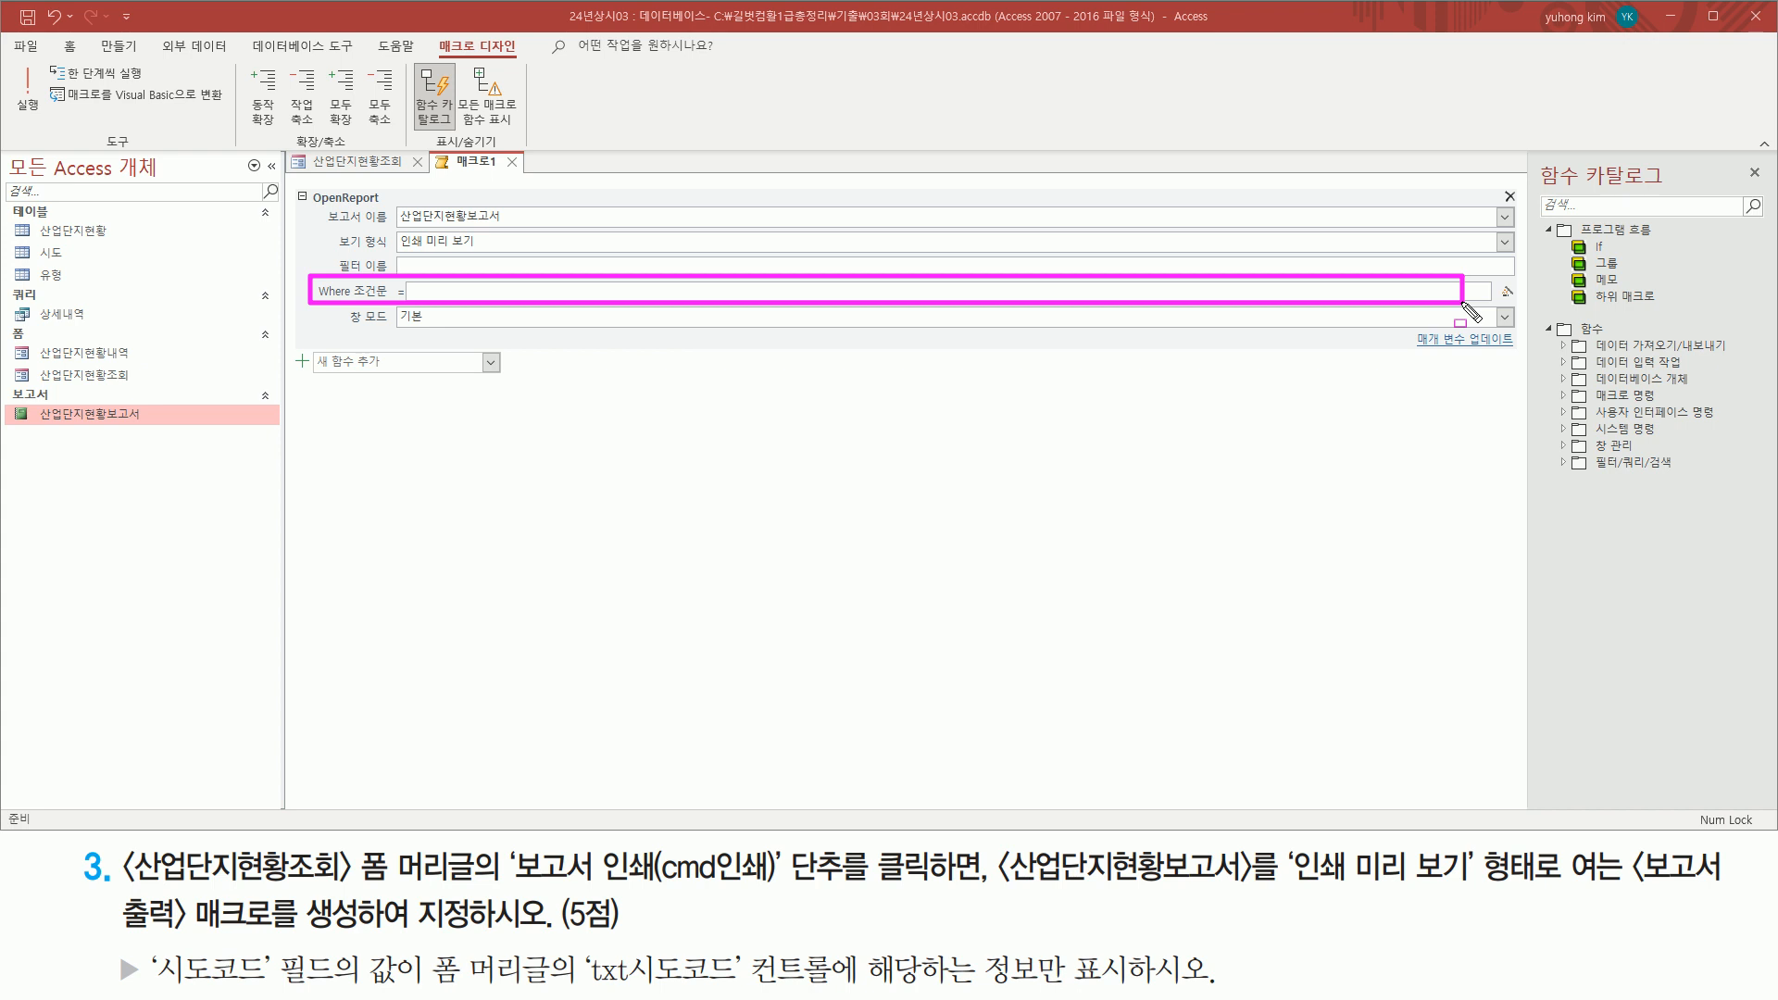
# Step: Start building an expression for the OpenReport Where condition and expand the 24년상시03.accdb Forms list among the expression elements
pyautogui.moveTo(1493, 276); pyautogui.dragTo(1522, 306)
pyautogui.press('Escape')
pyautogui.click(1506, 293)
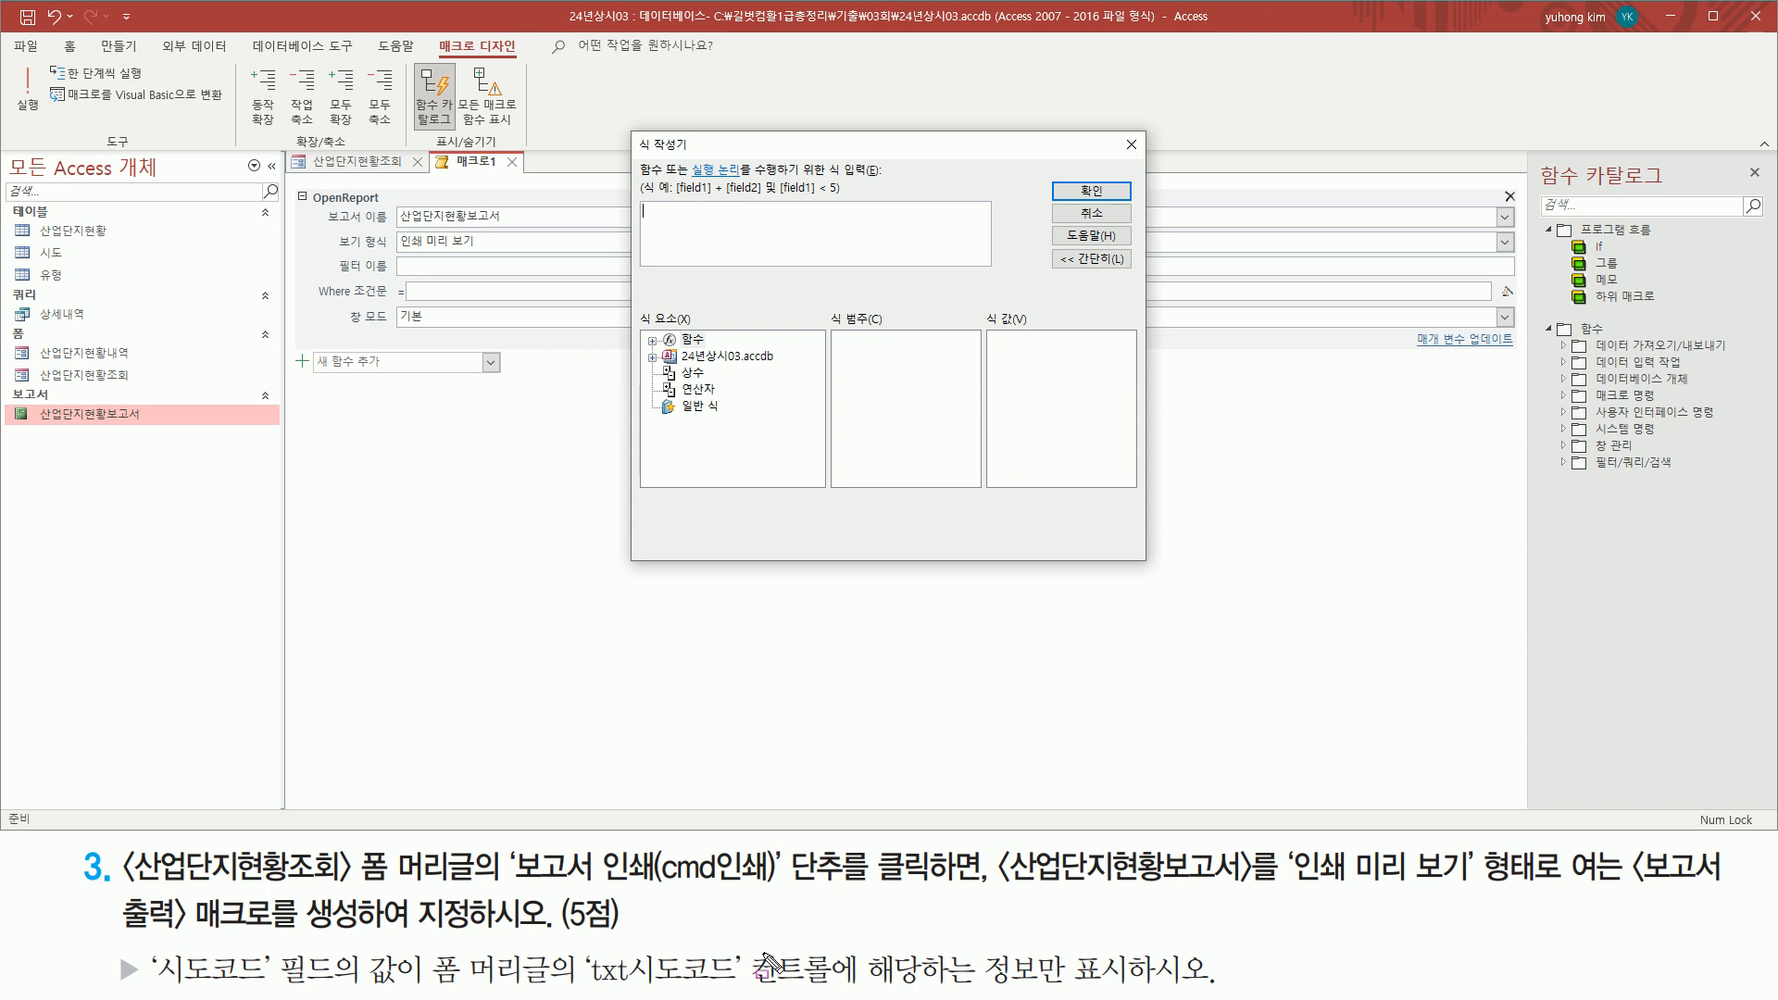
pyautogui.moveTo(569, 946); pyautogui.dragTo(750, 994)
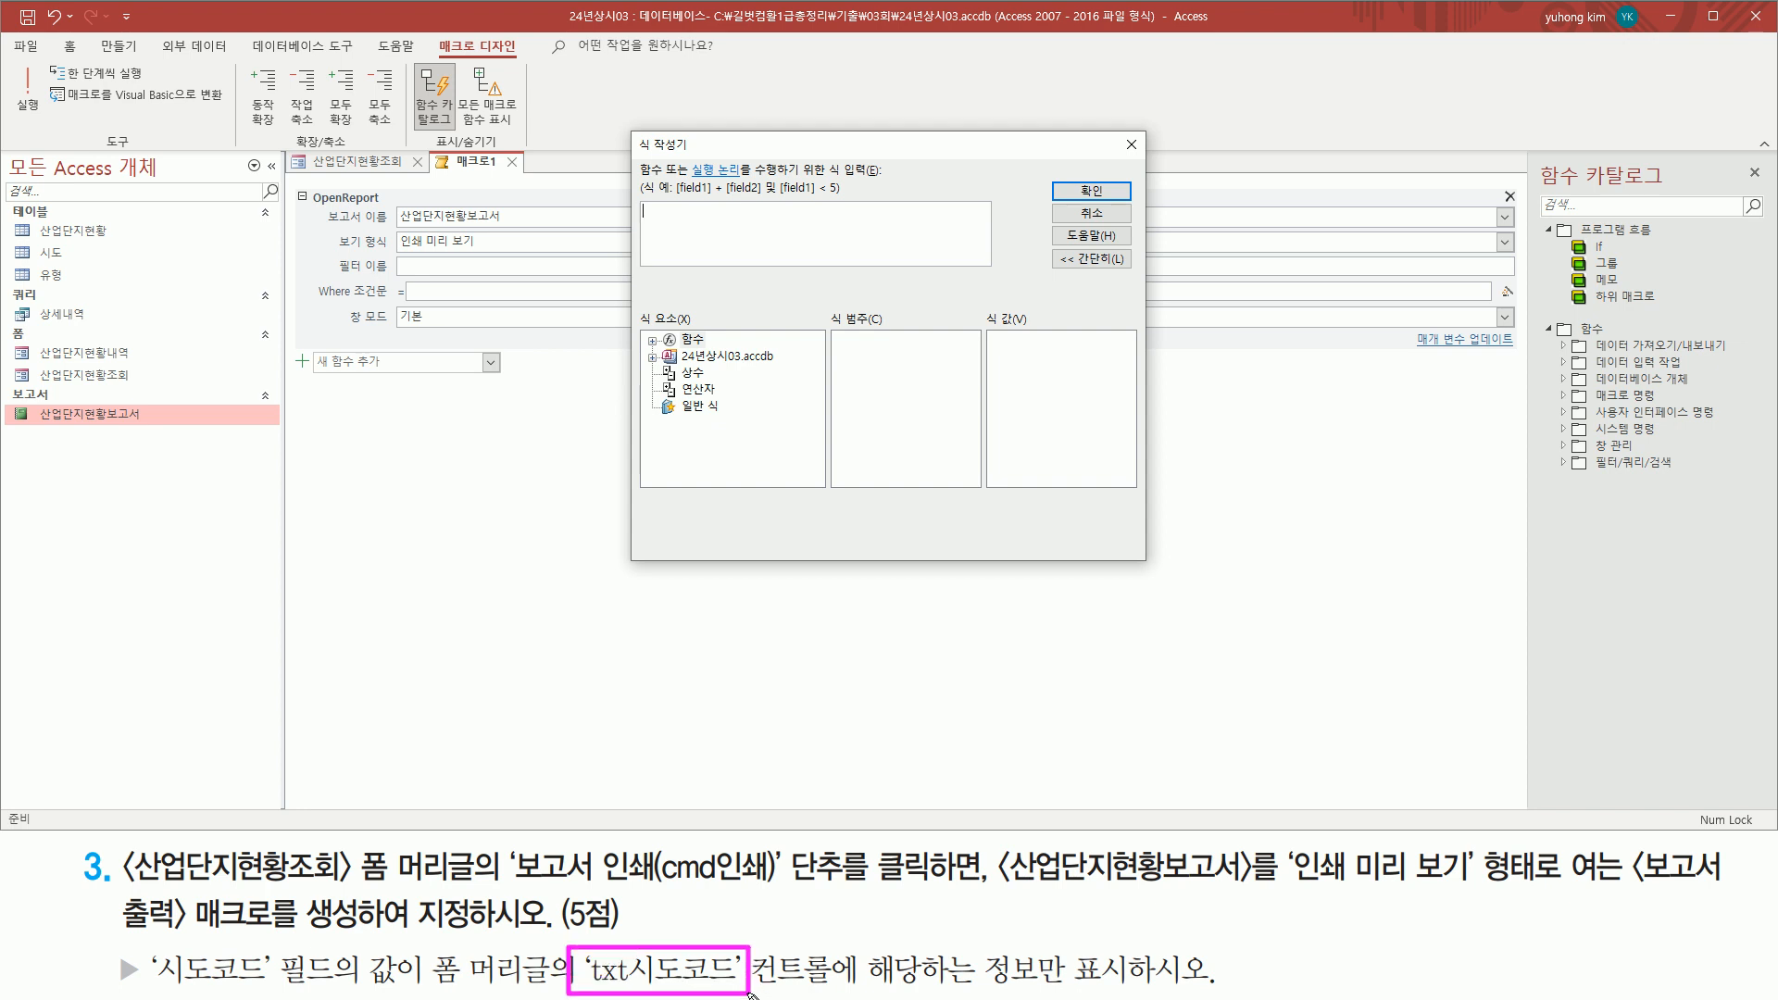
pyautogui.moveTo(422, 987); pyautogui.dragTo(474, 987)
pyautogui.moveTo(666, 364); pyautogui.dragTo(765, 364)
pyautogui.press('Escape')
pyautogui.doubleClick(739, 358)
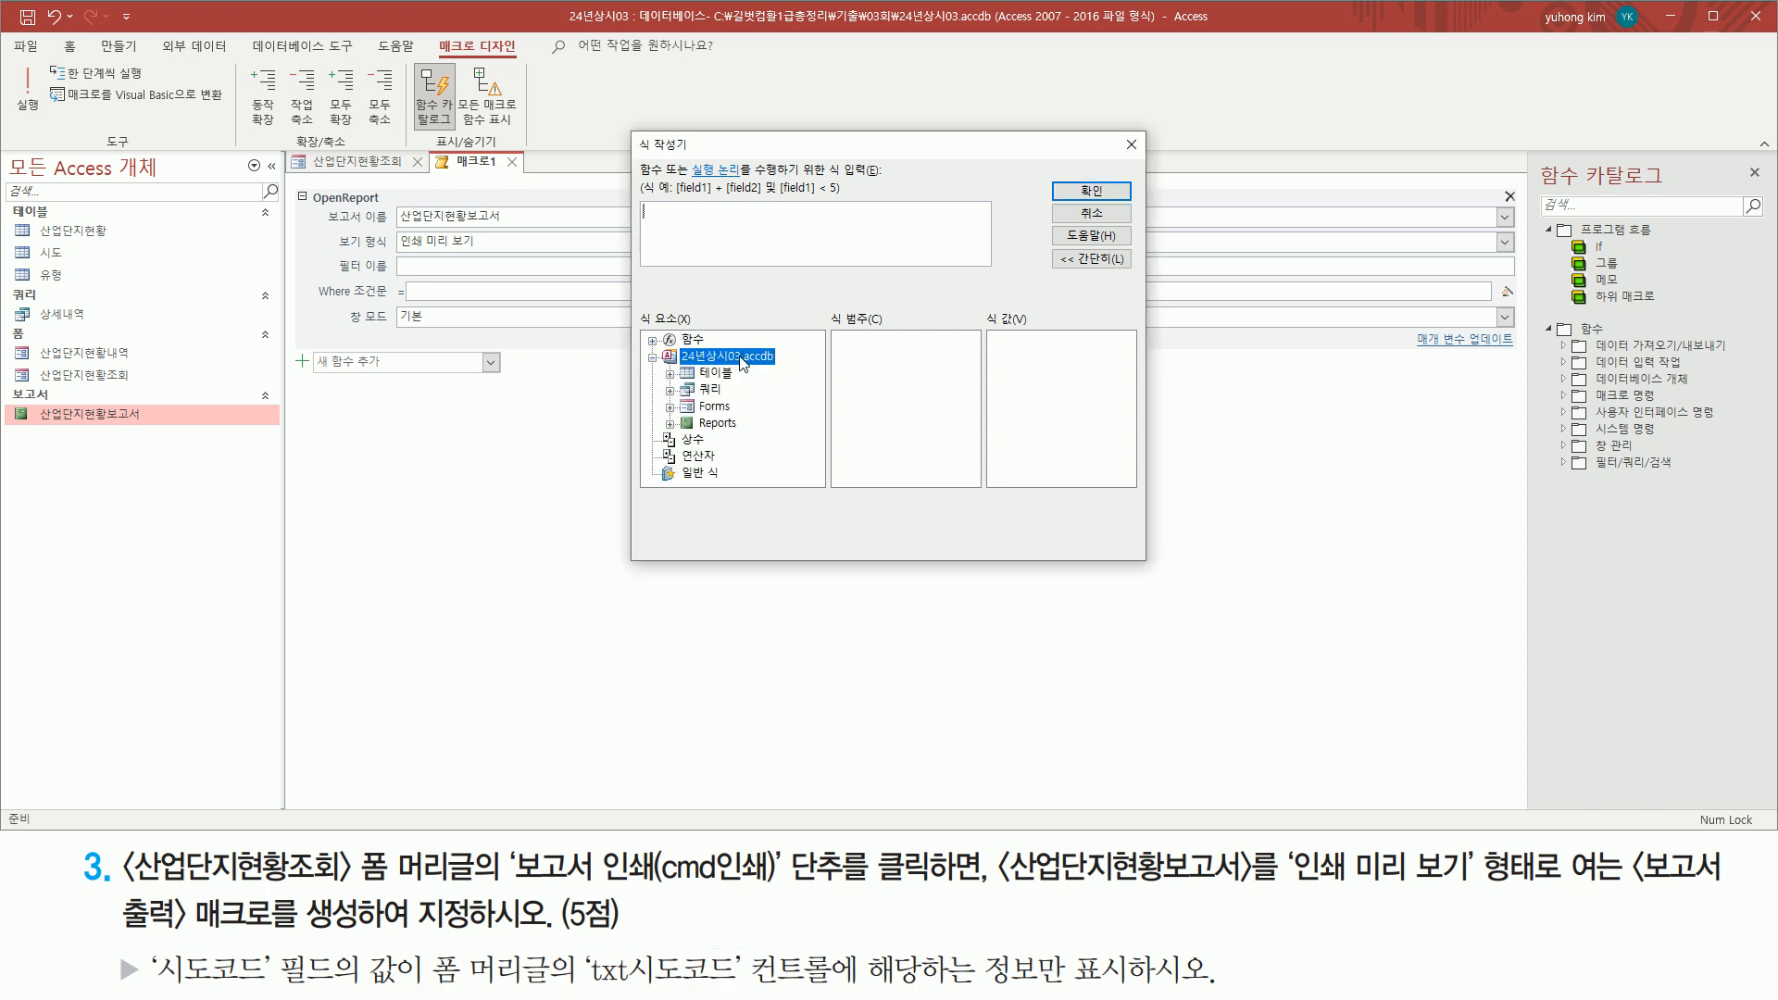
pyautogui.click(714, 407)
pyautogui.doubleClick(723, 412)
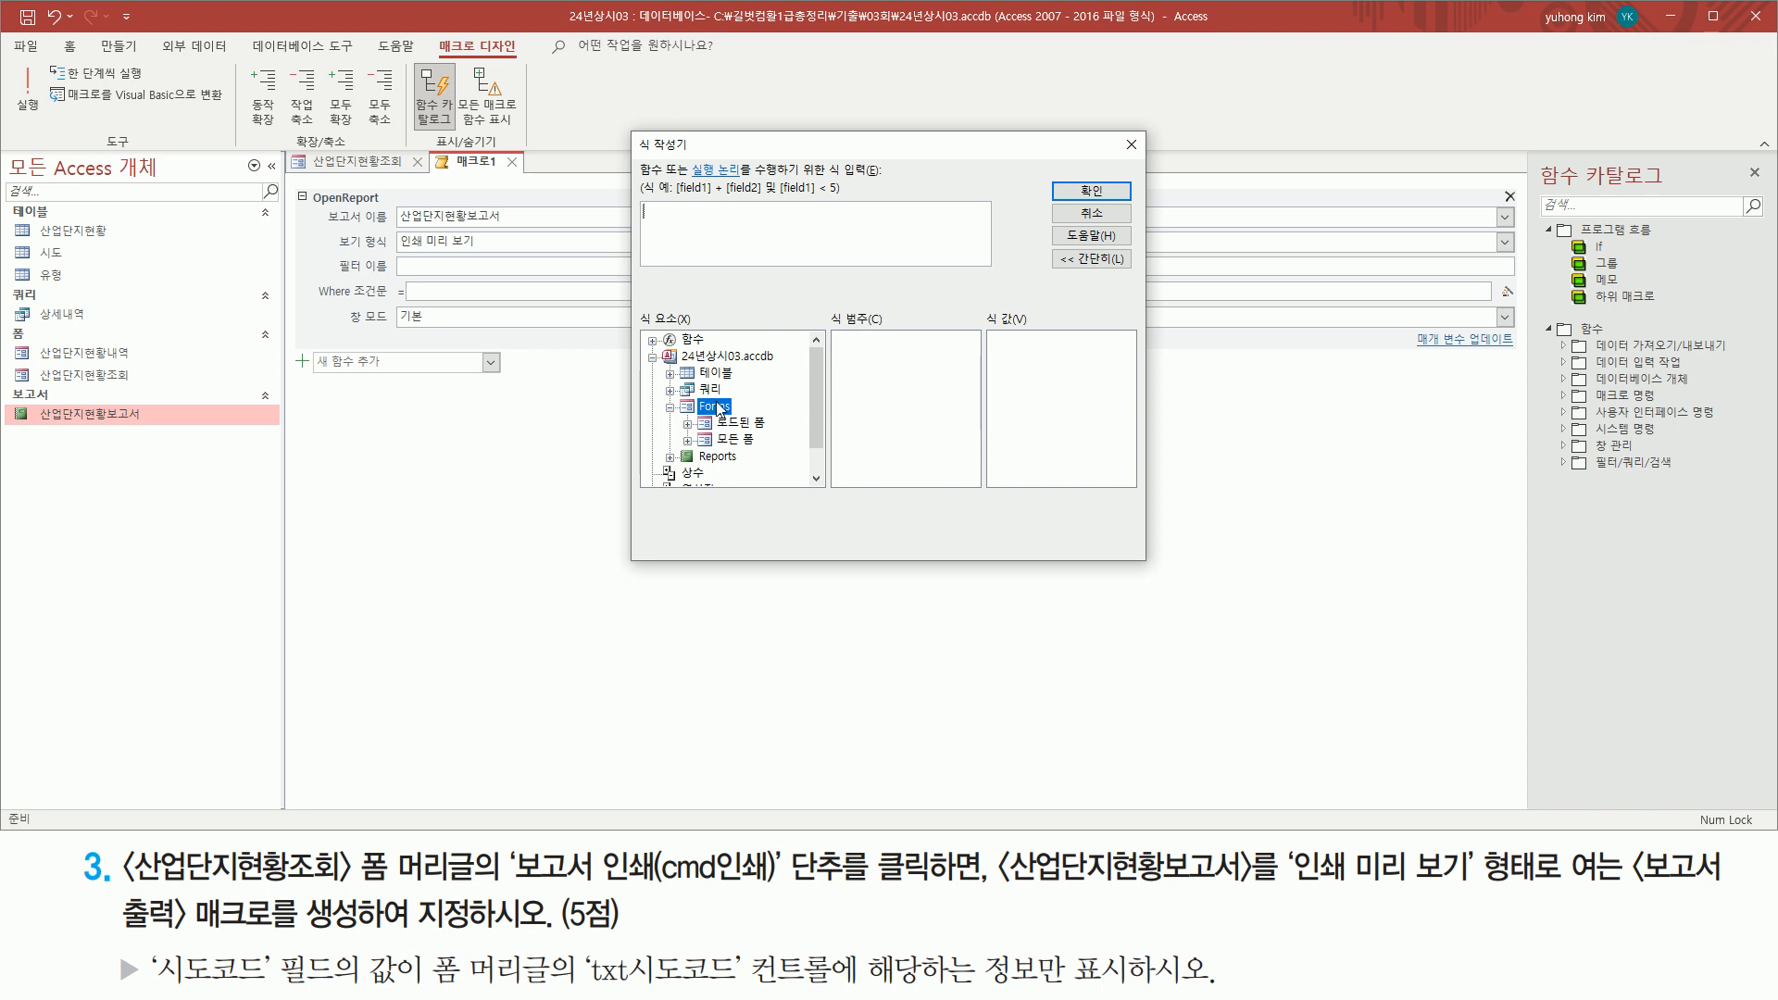
pyautogui.click(741, 423)
pyautogui.doubleClick(746, 429)
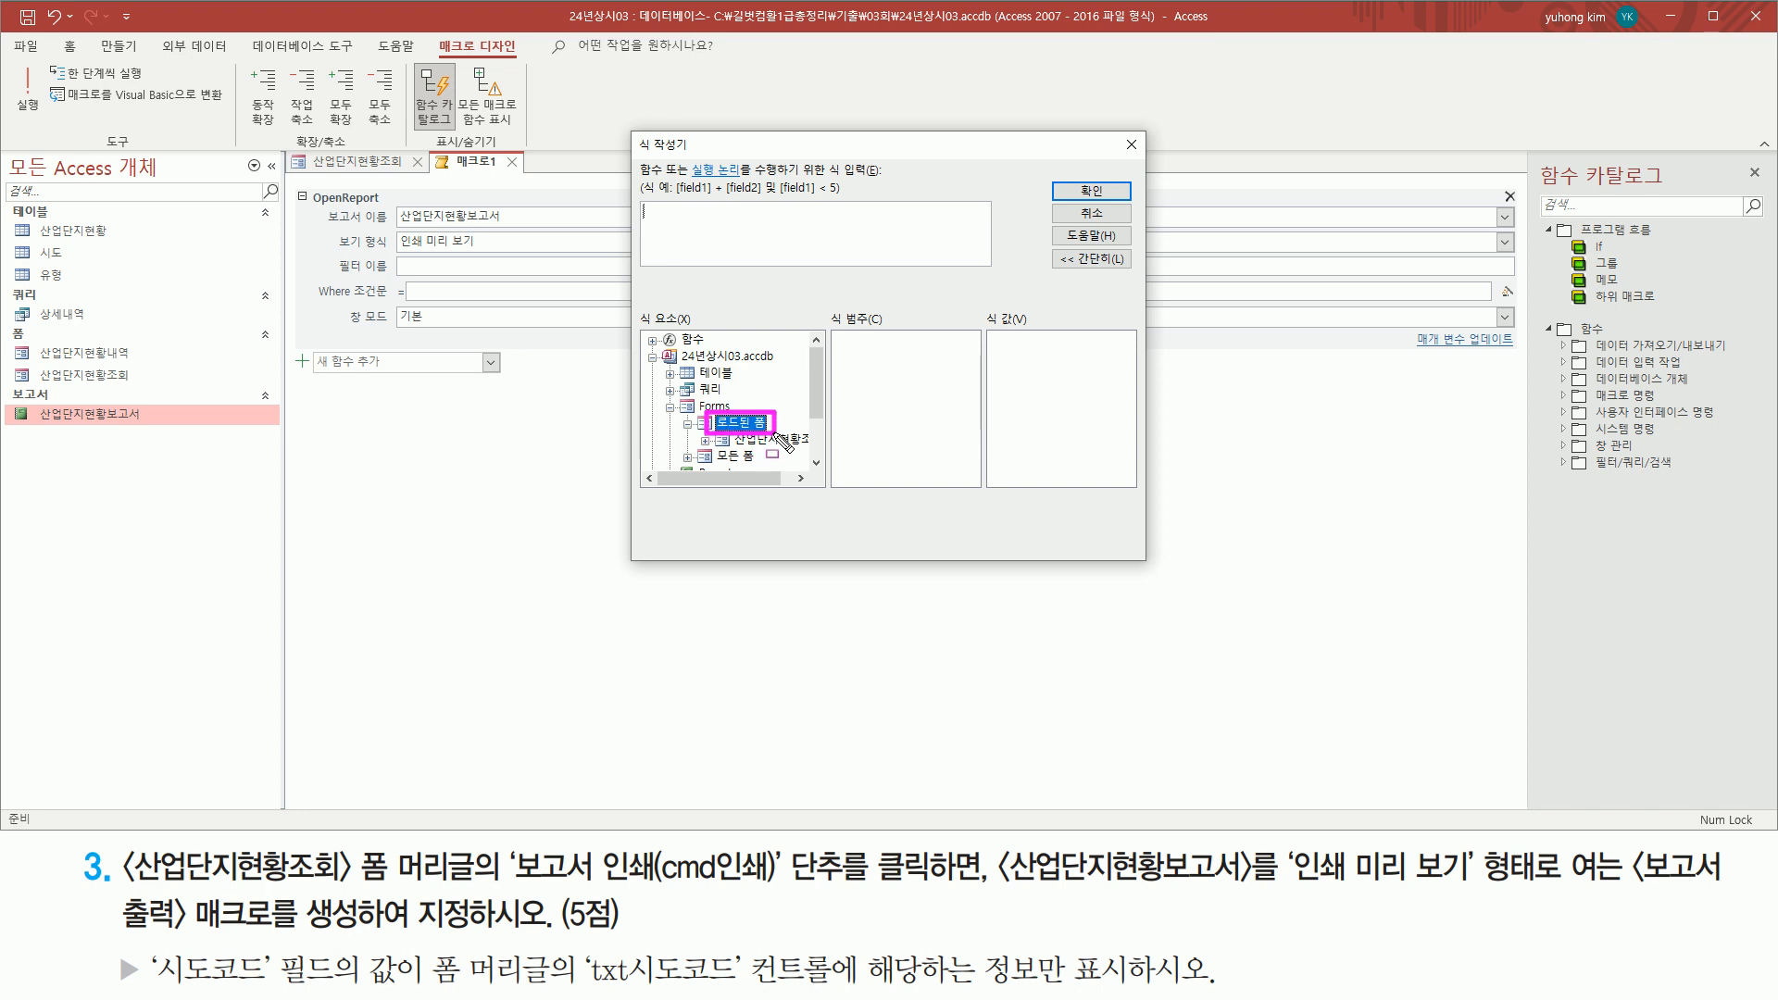
pyautogui.moveTo(395, 174); pyautogui.dragTo(412, 175)
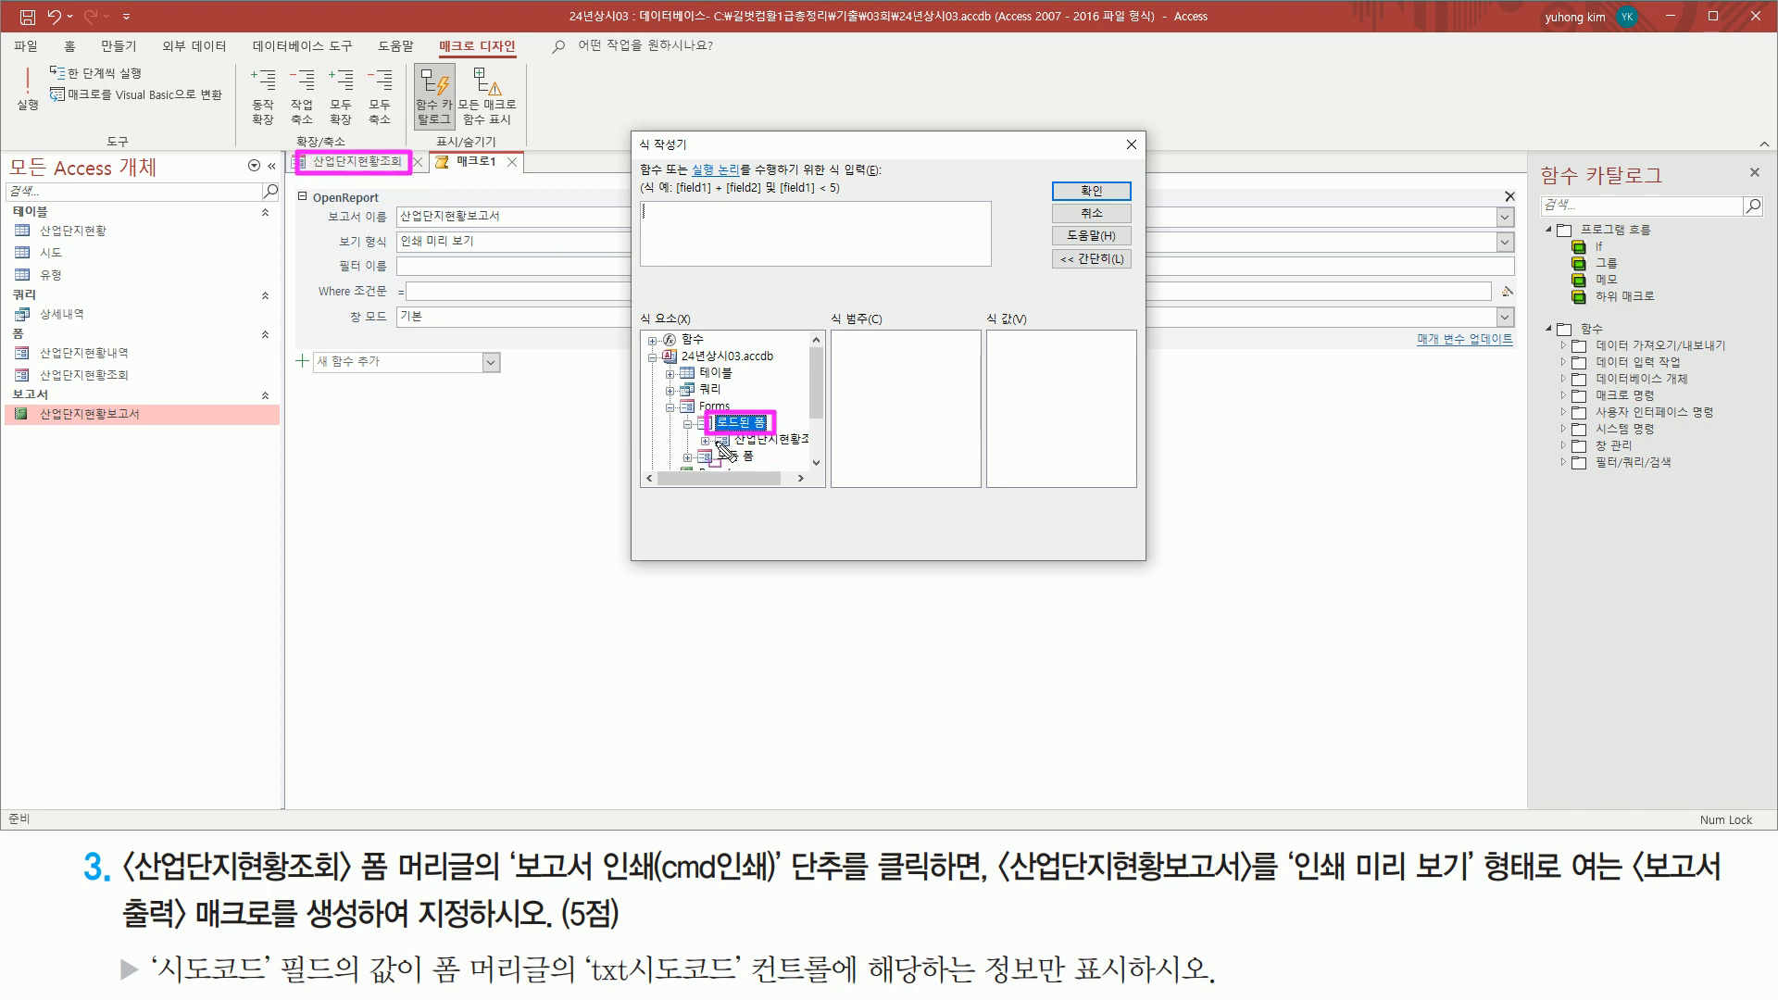
pyautogui.click(688, 424)
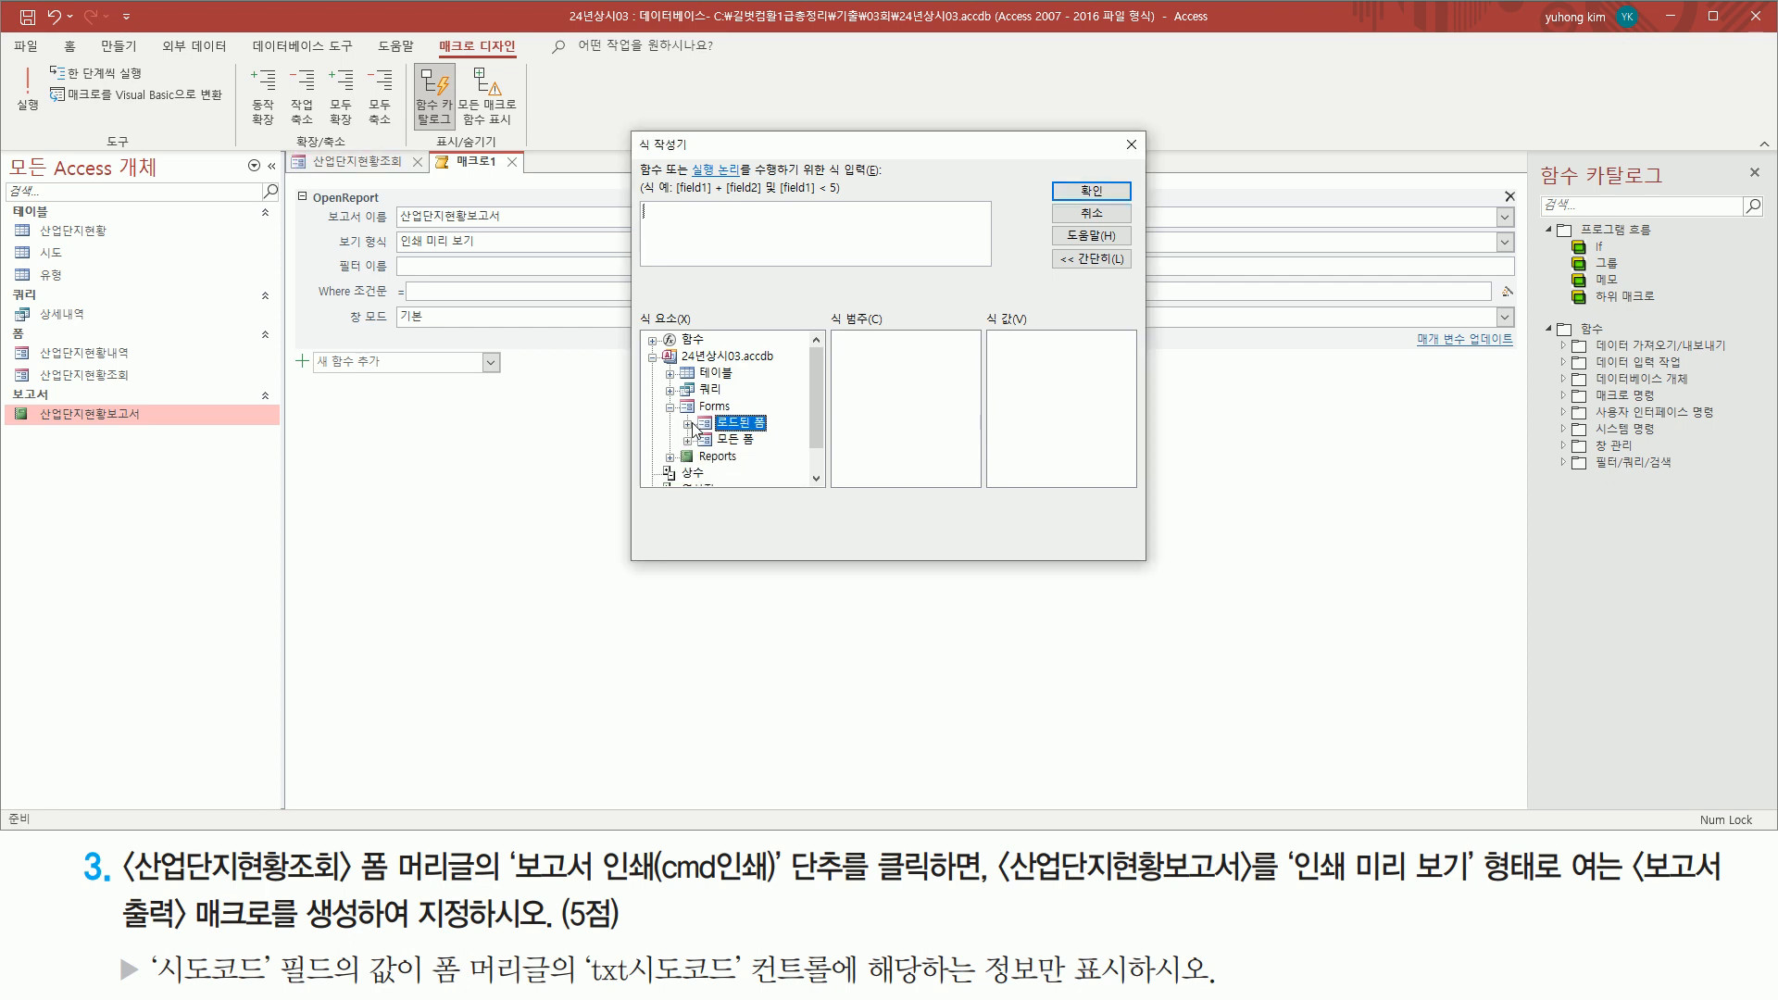
# Step: Expand the list of all forms in the expression elements and select the 산업단지현황조회 form
pyautogui.click(736, 440)
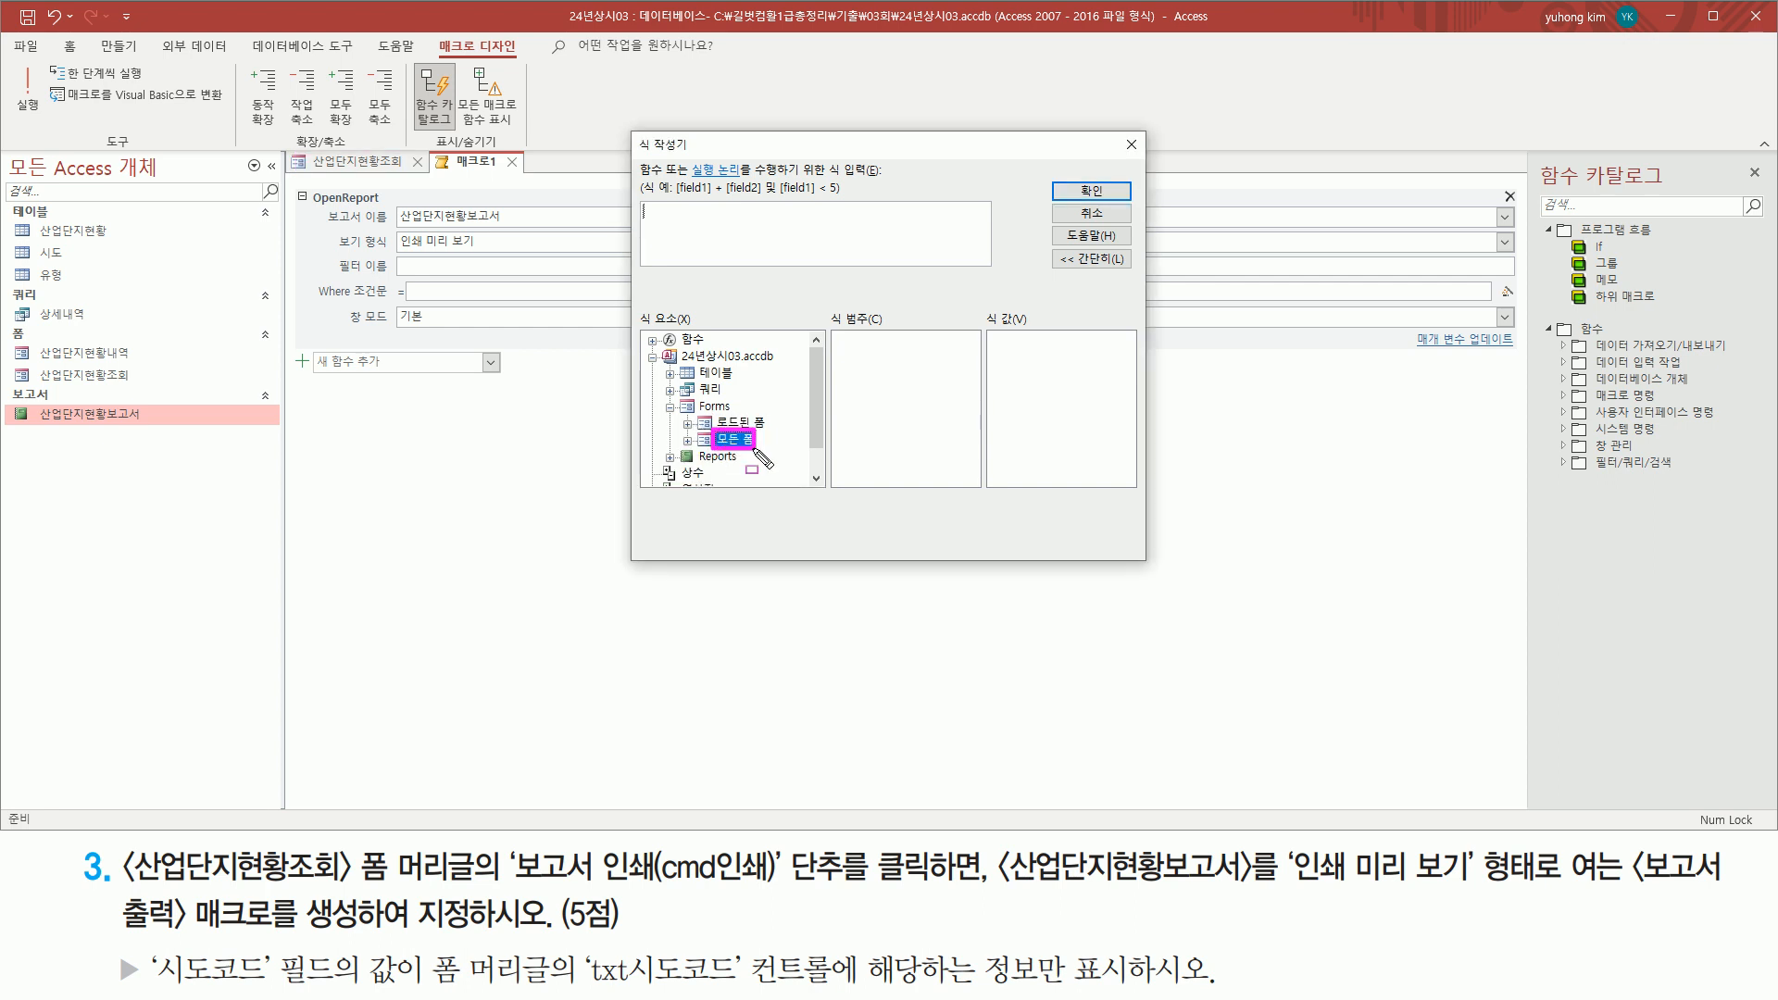
pyautogui.doubleClick(727, 439)
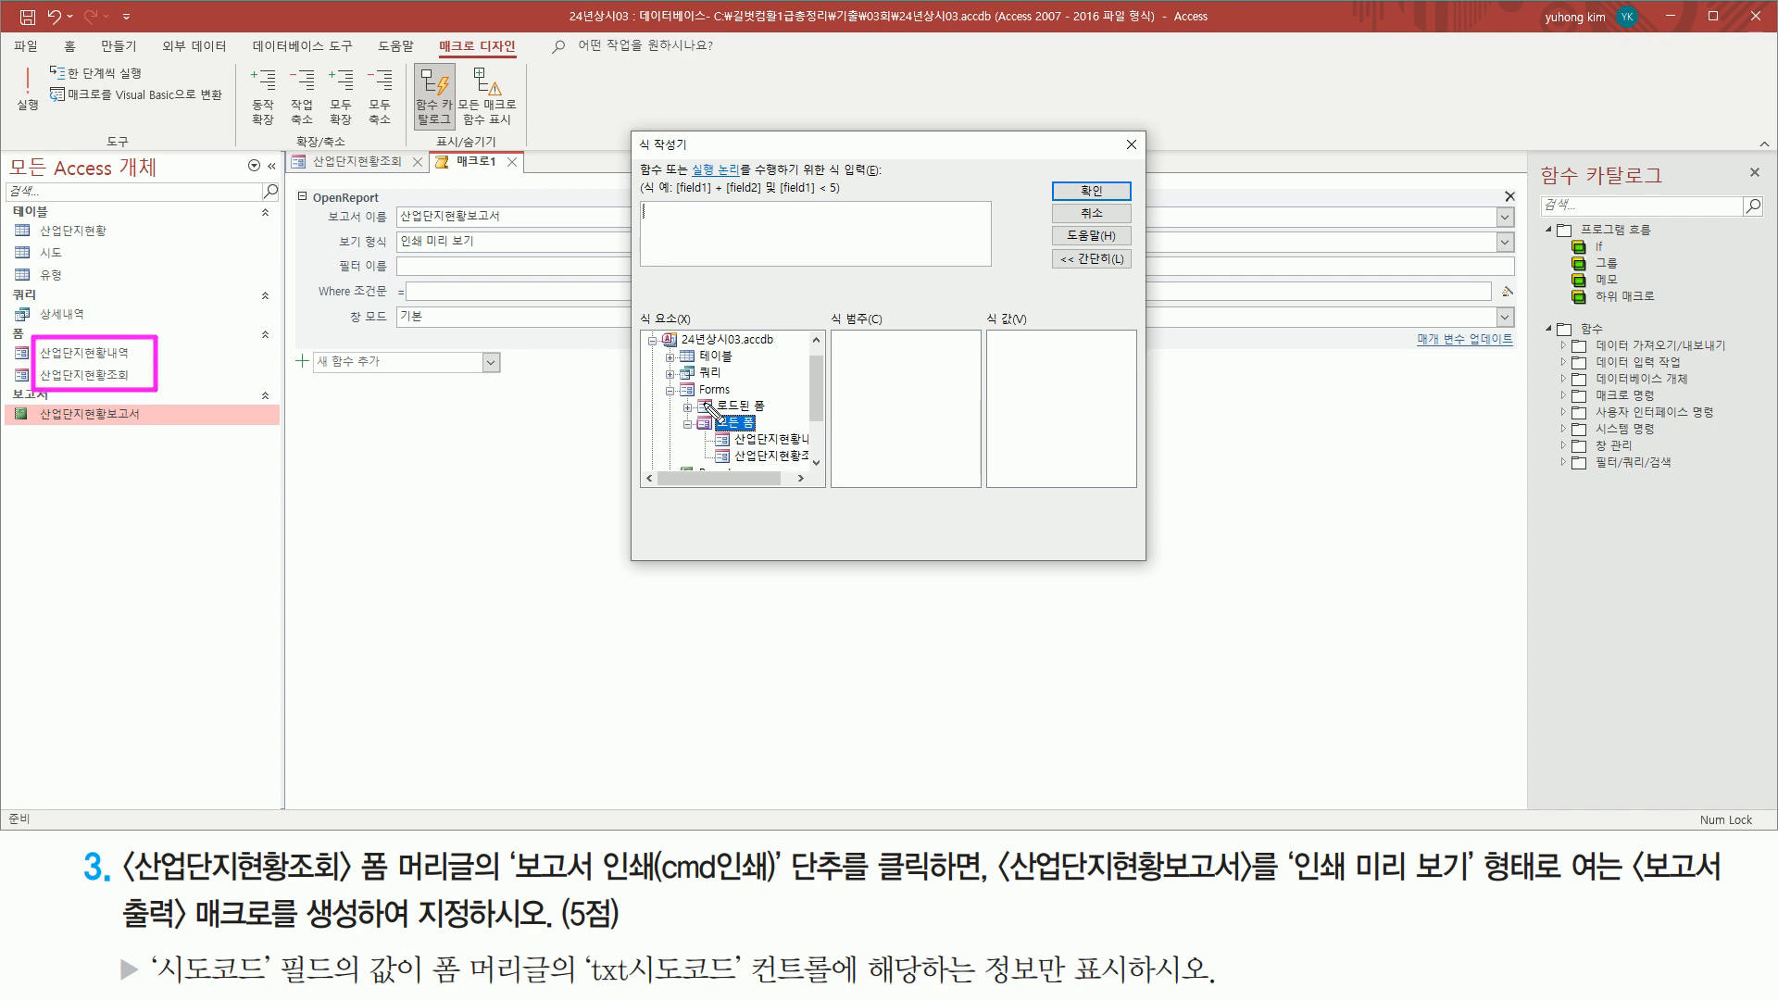
pyautogui.moveTo(728, 429); pyautogui.dragTo(821, 466)
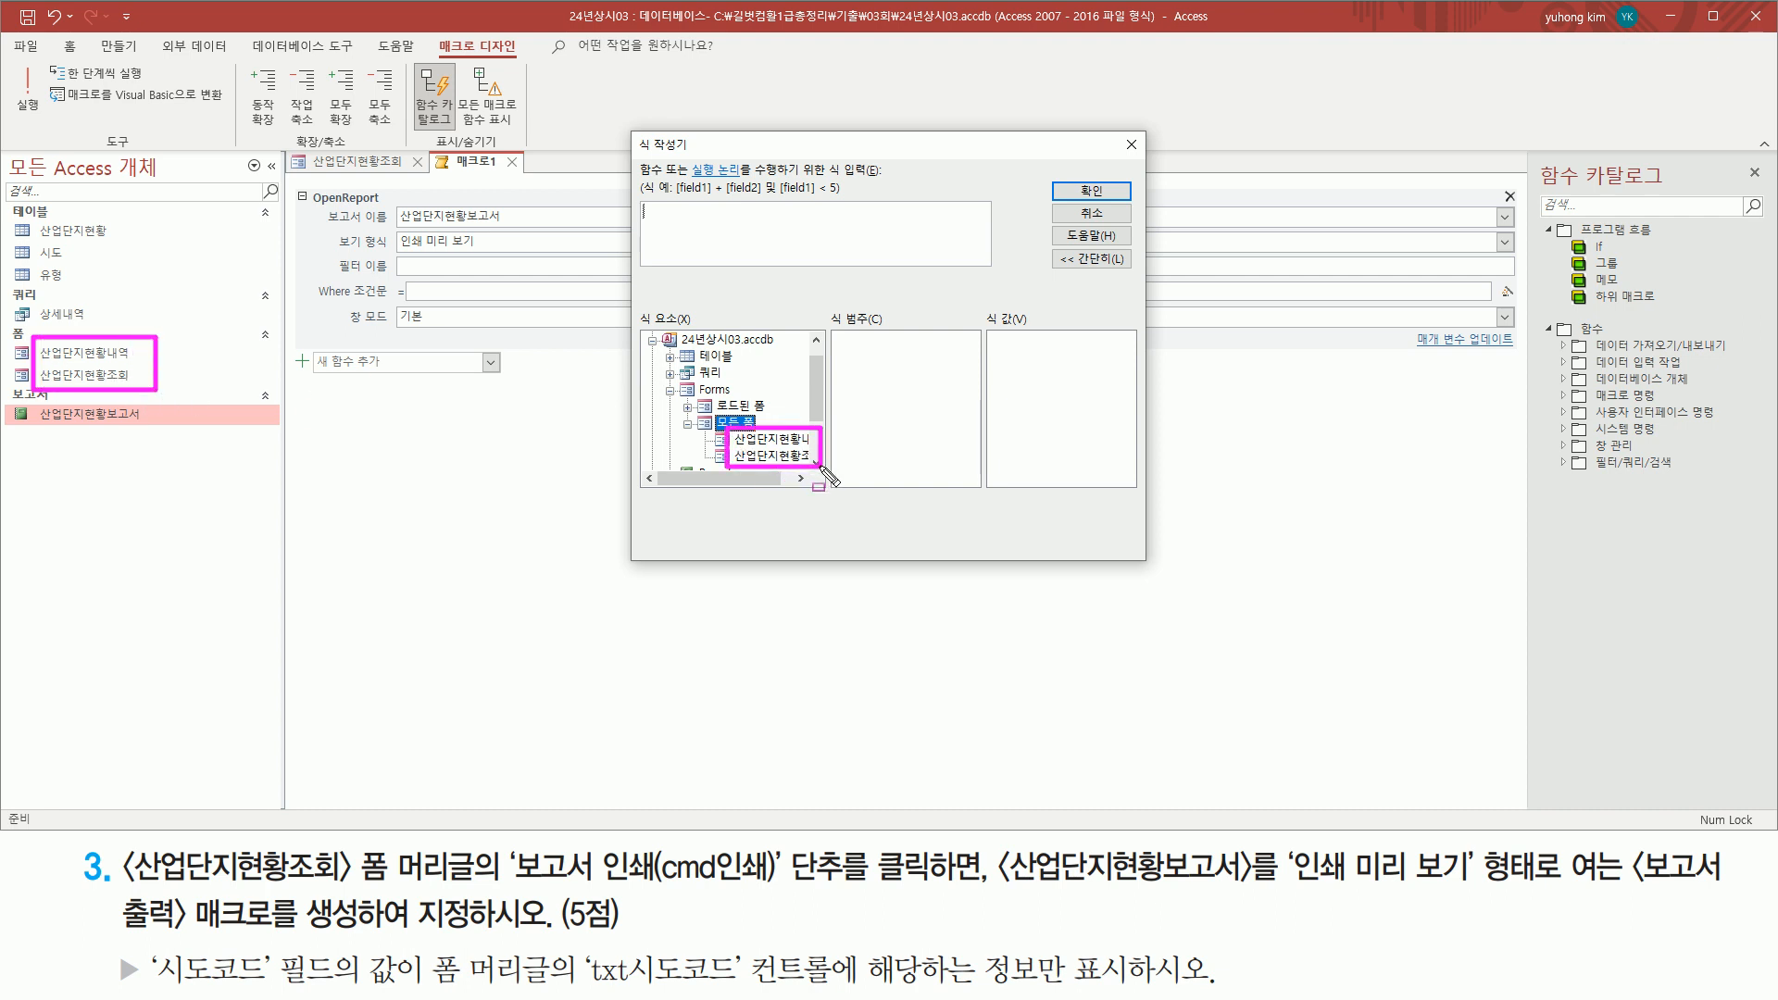
pyautogui.press('Escape')
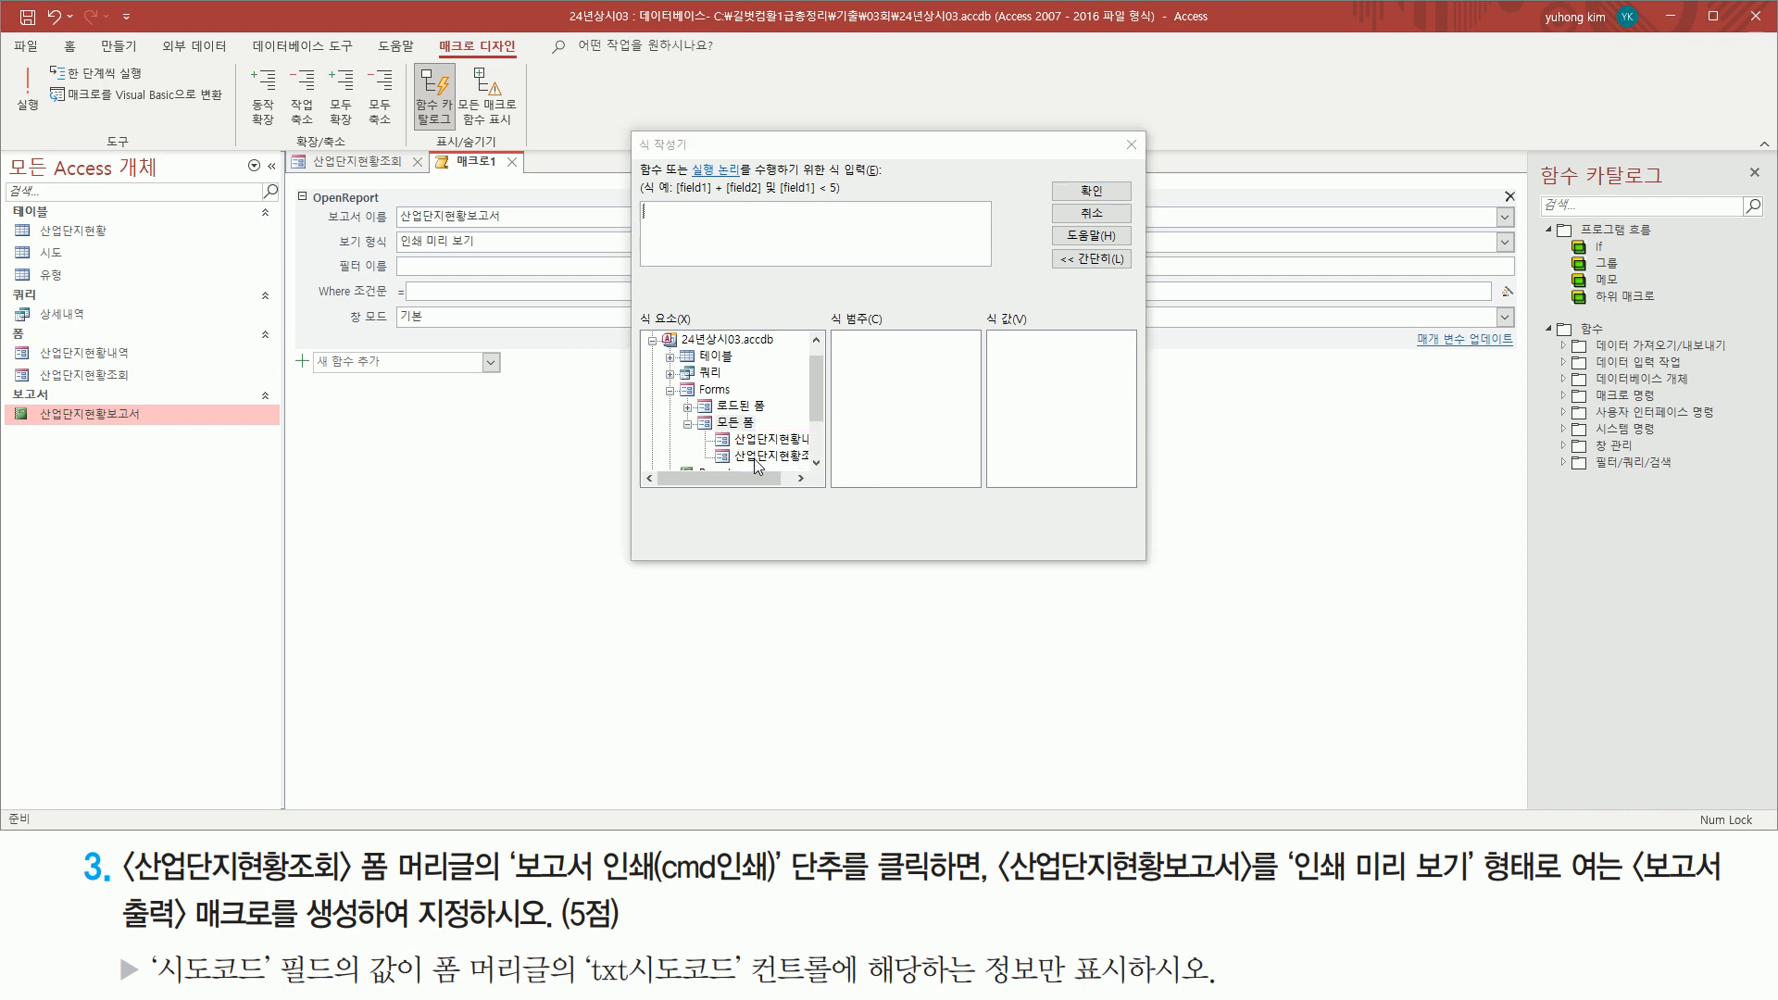
pyautogui.click(769, 455)
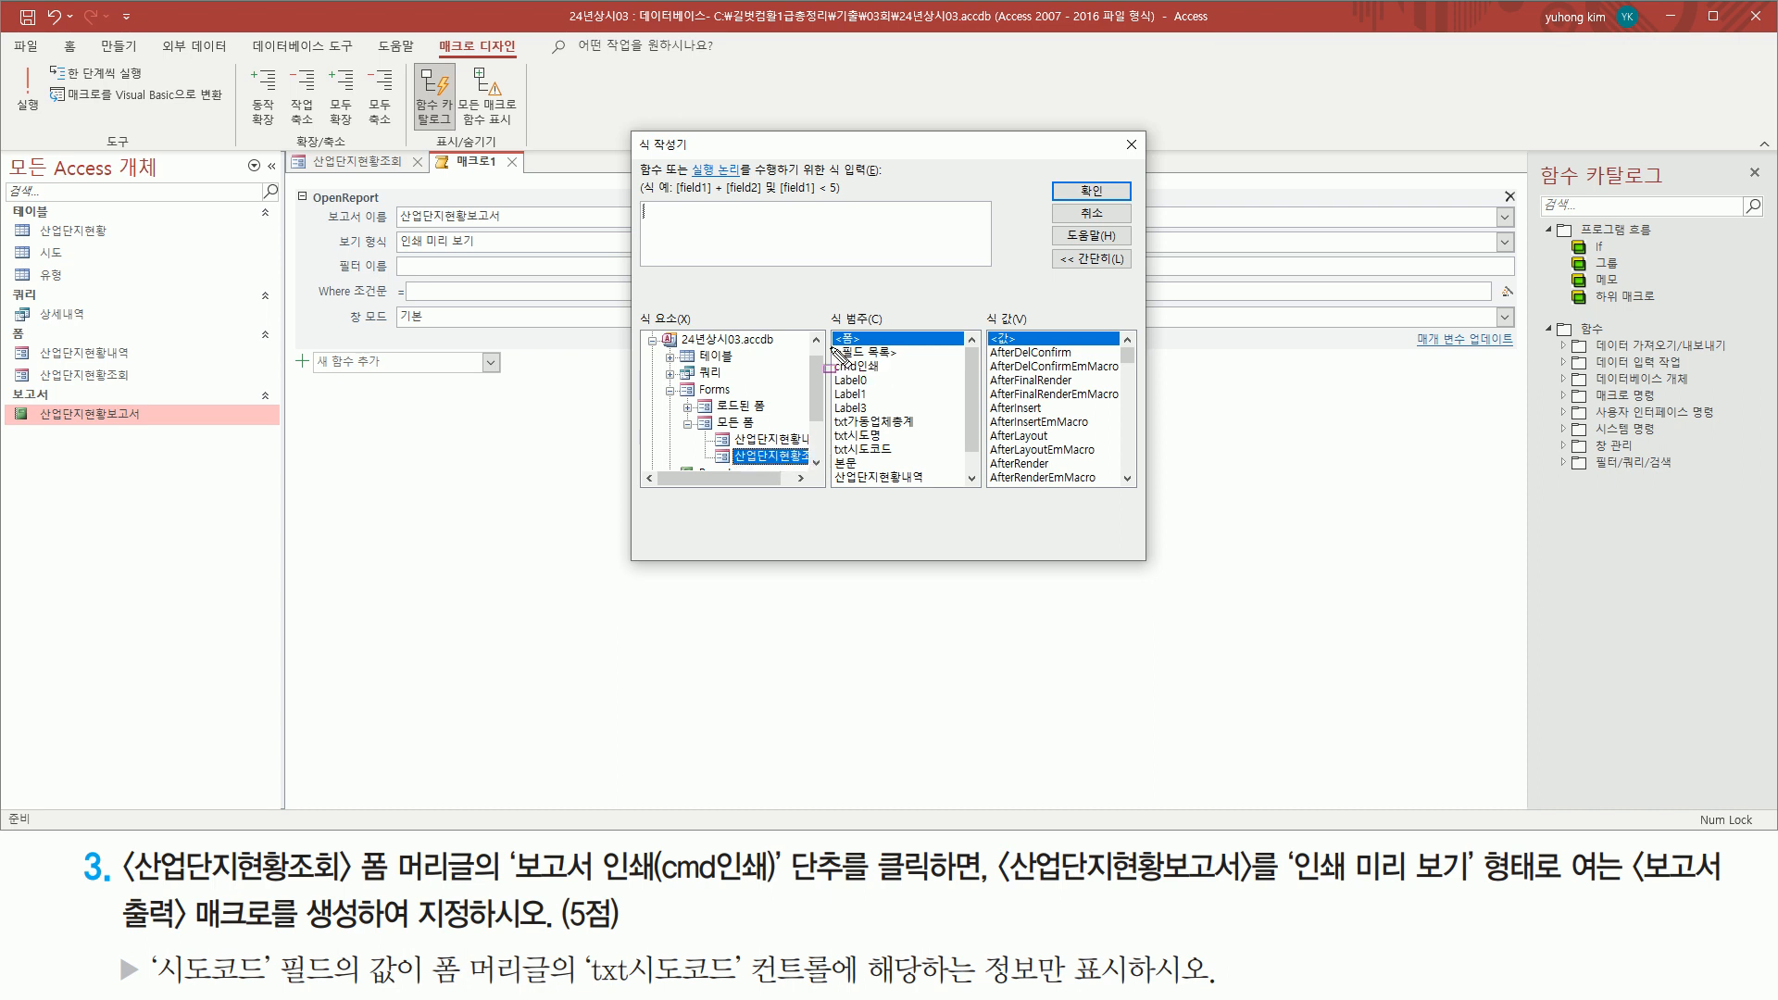
# Step: Insert a reference to the form's txt시도코드 control into the Where expression
pyautogui.moveTo(836, 335)
pyautogui.mouseDown()
pyautogui.moveTo(927, 496)
pyautogui.moveTo(973, 500)
pyautogui.mouseUp()
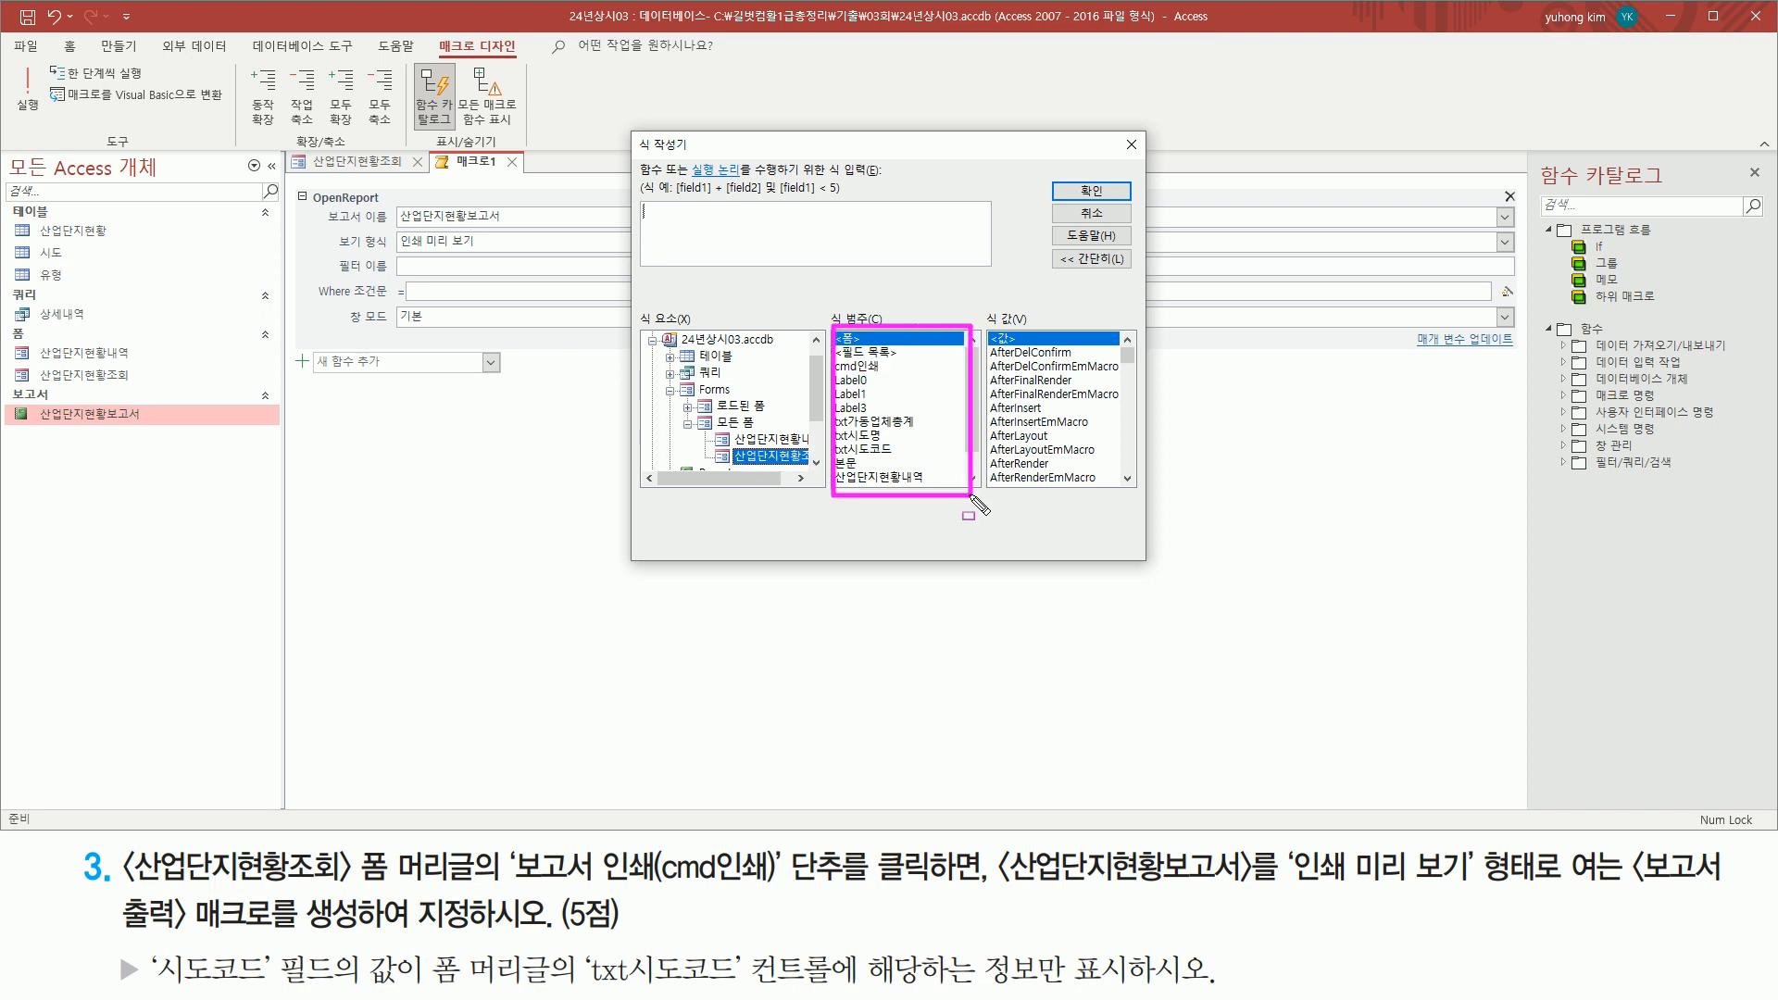
pyautogui.moveTo(583, 985); pyautogui.dragTo(743, 987)
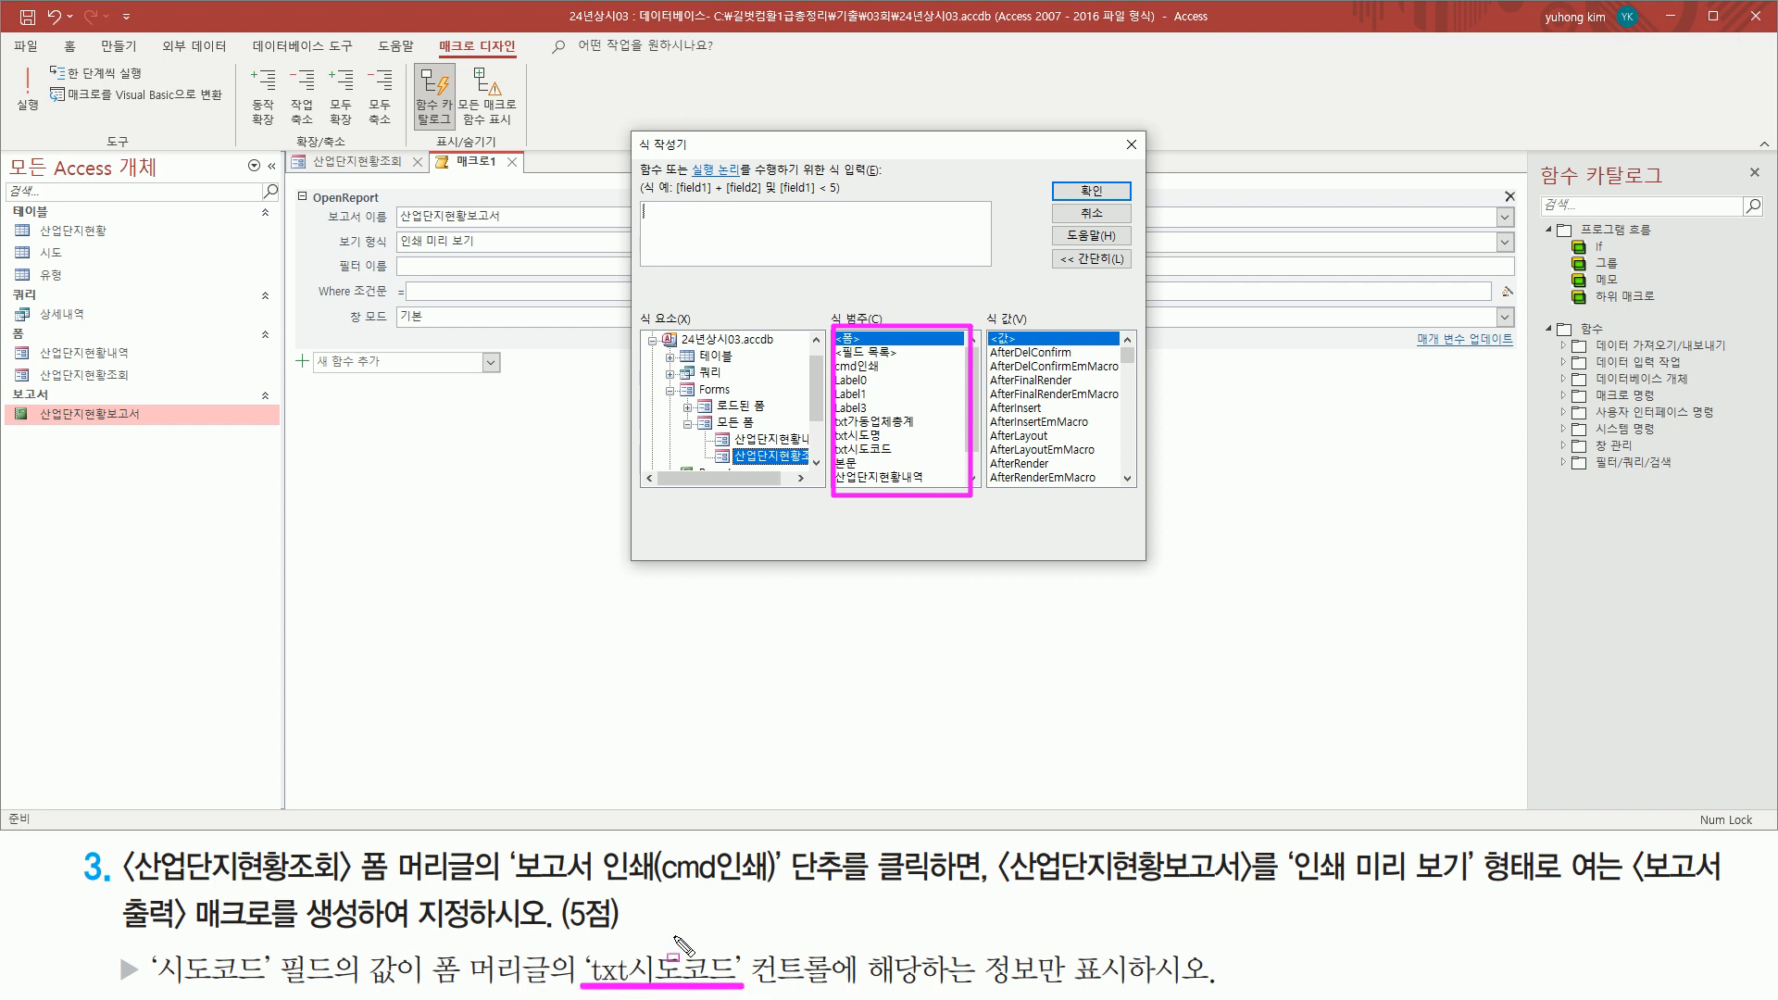
pyautogui.moveTo(836, 461)
pyautogui.mouseDown()
pyautogui.moveTo(893, 458)
pyautogui.moveTo(897, 440)
pyautogui.mouseUp()
pyautogui.click(881, 451)
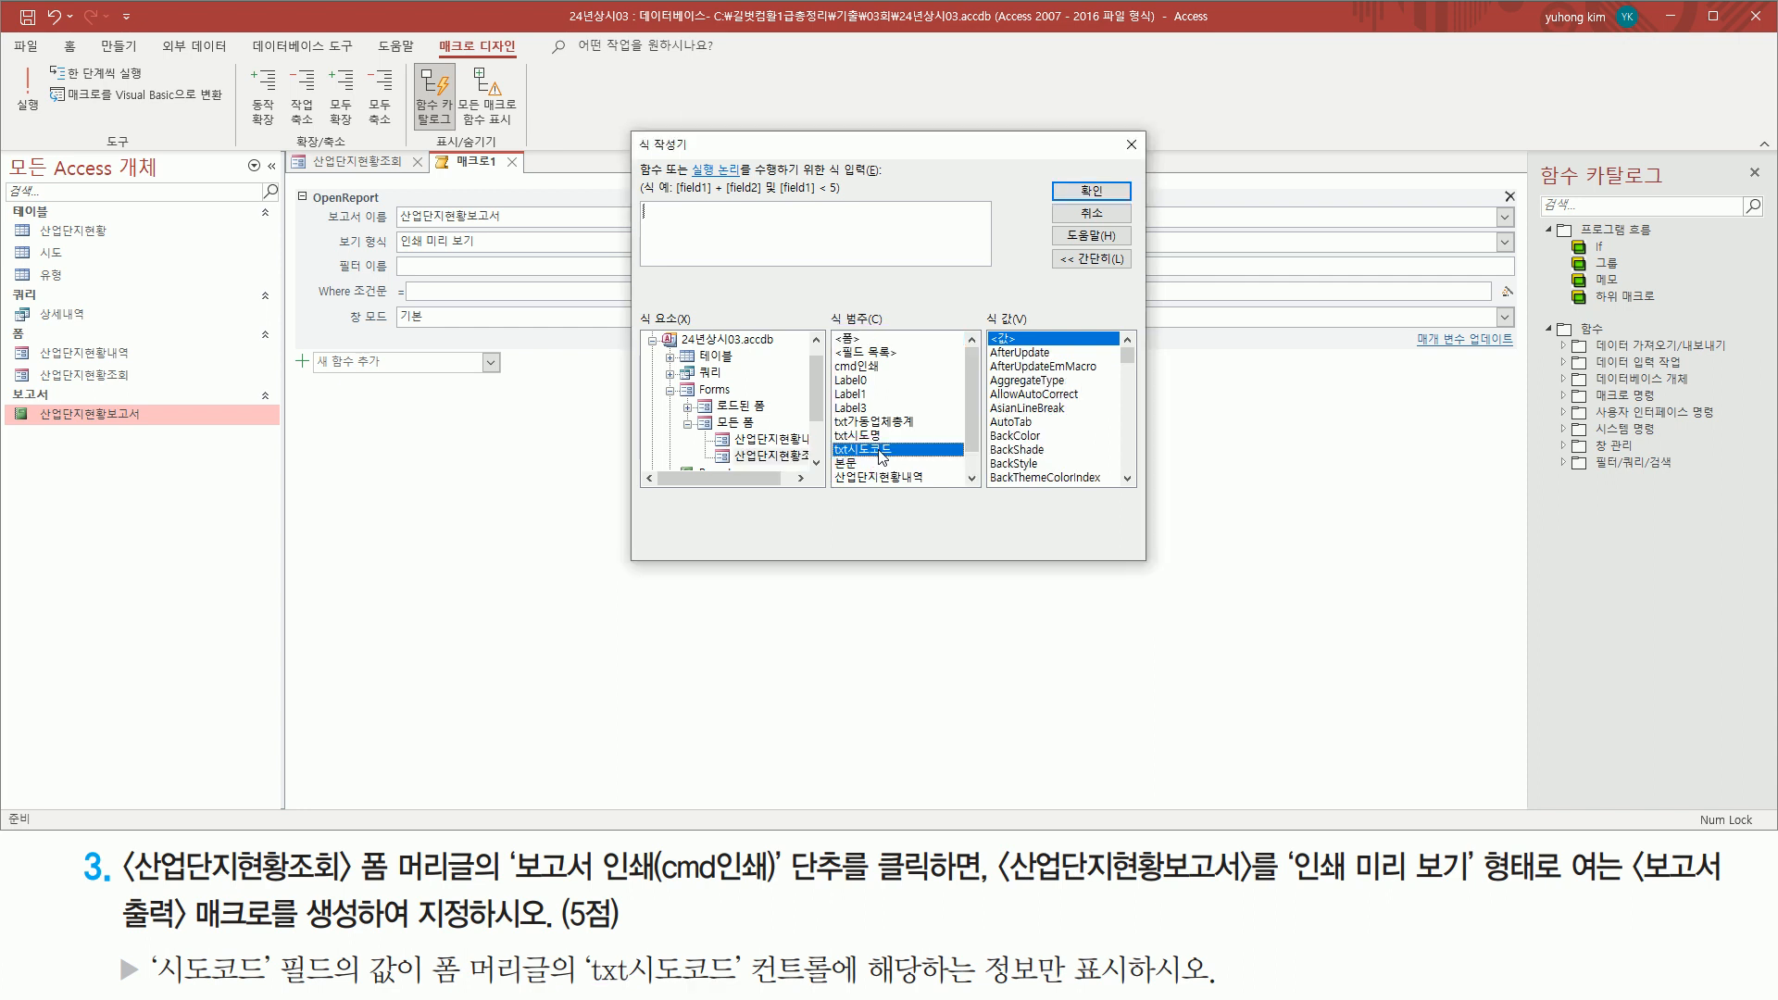
pyautogui.doubleClick(879, 451)
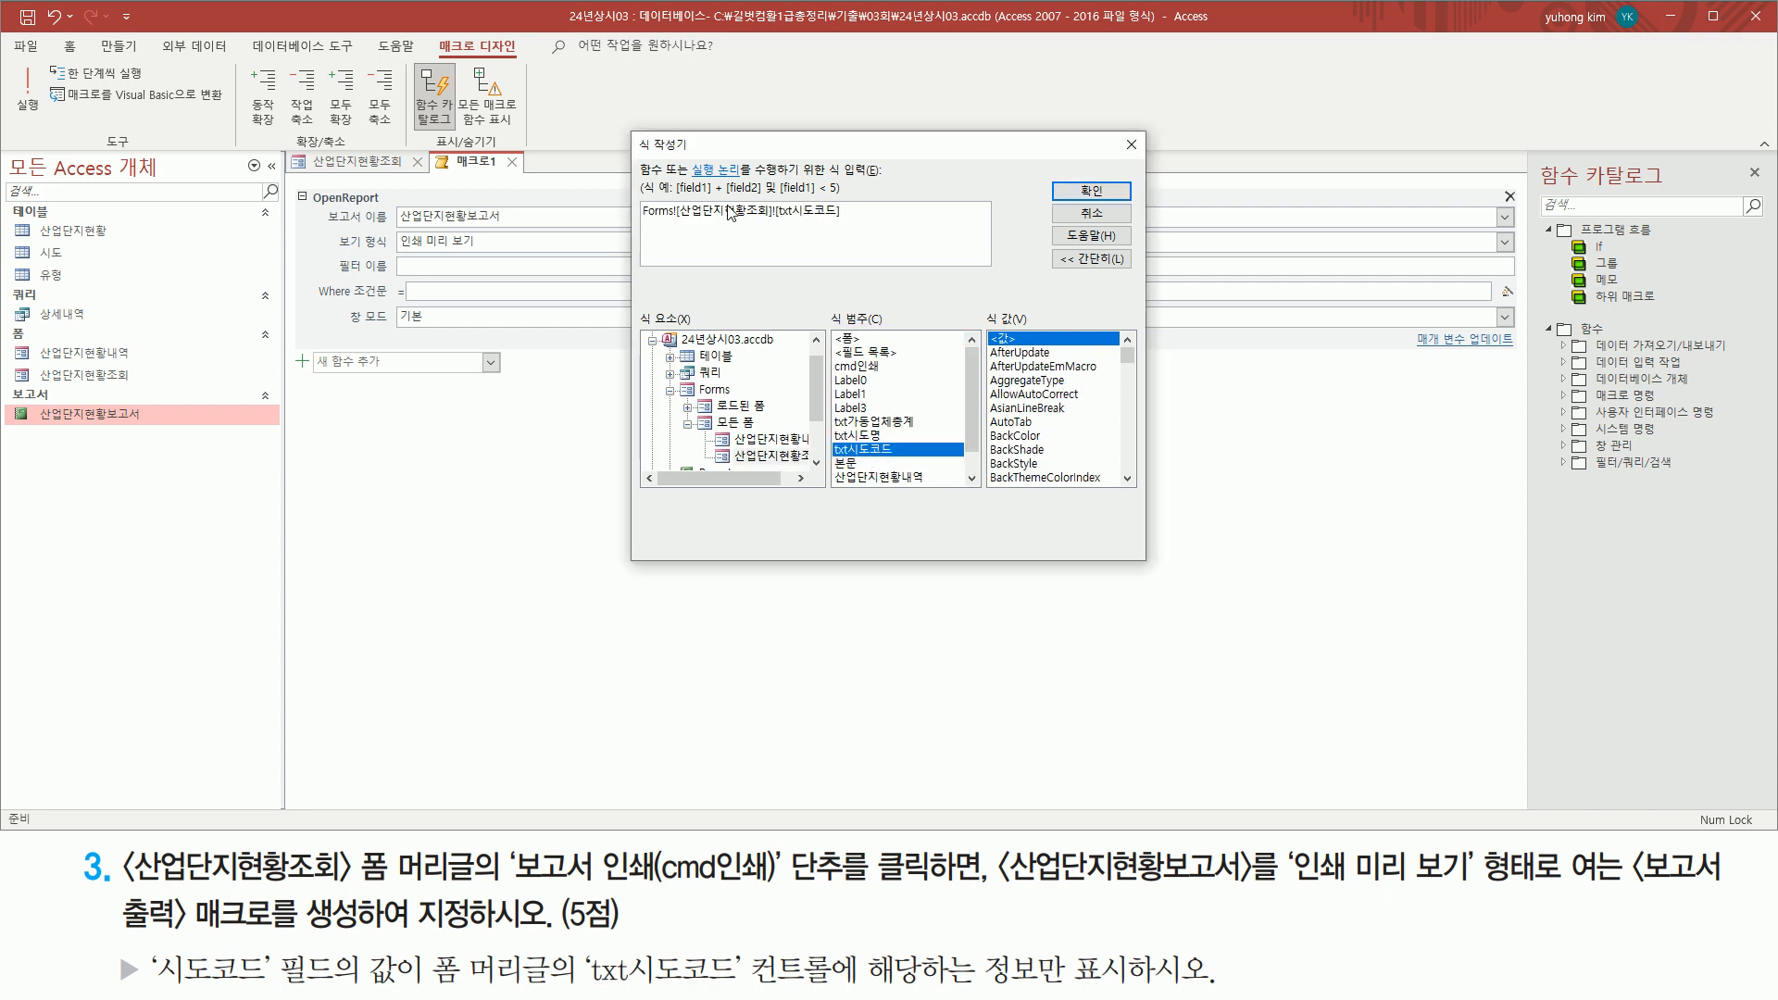
pyautogui.moveTo(643, 220); pyautogui.dragTo(843, 222)
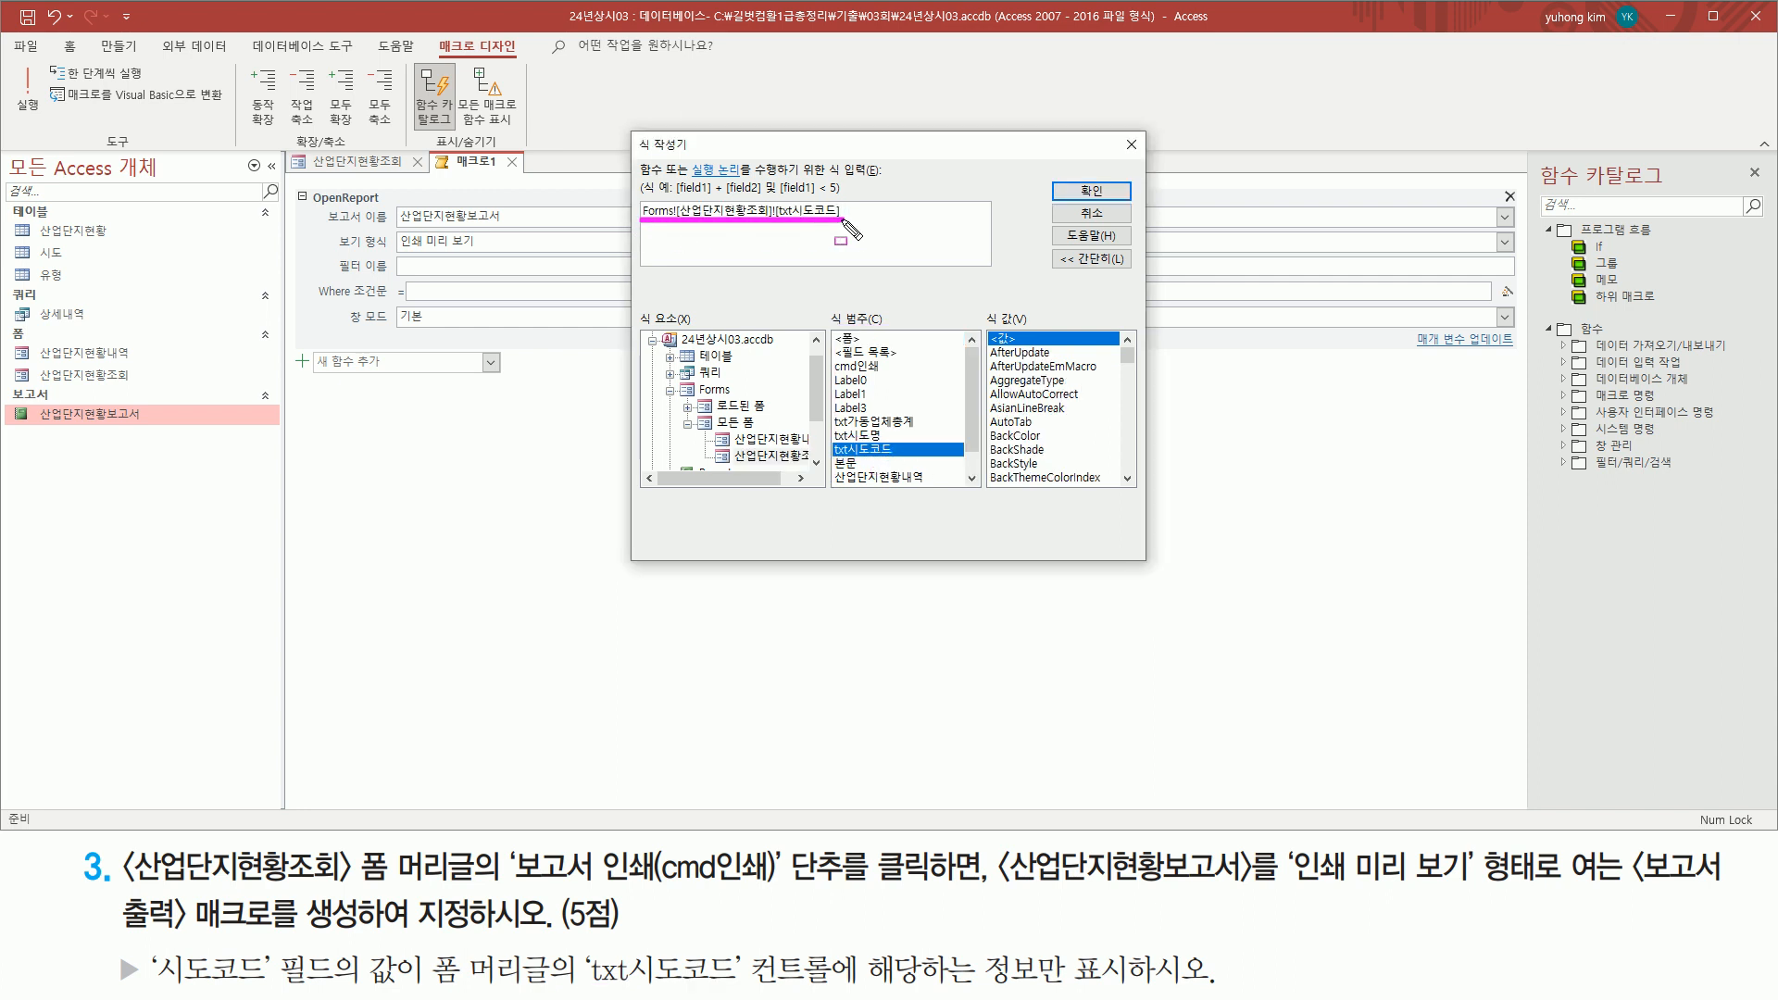
pyautogui.press('Escape')
# Step: Prefix the control reference with [시도코드]= so the expression compares the field with Forms![산업단지현황조회]![txt시도코드]
pyautogui.click(861, 216)
pyautogui.moveTo(591, 944)
pyautogui.mouseDown()
pyautogui.moveTo(765, 993)
pyautogui.moveTo(747, 992)
pyautogui.mouseUp()
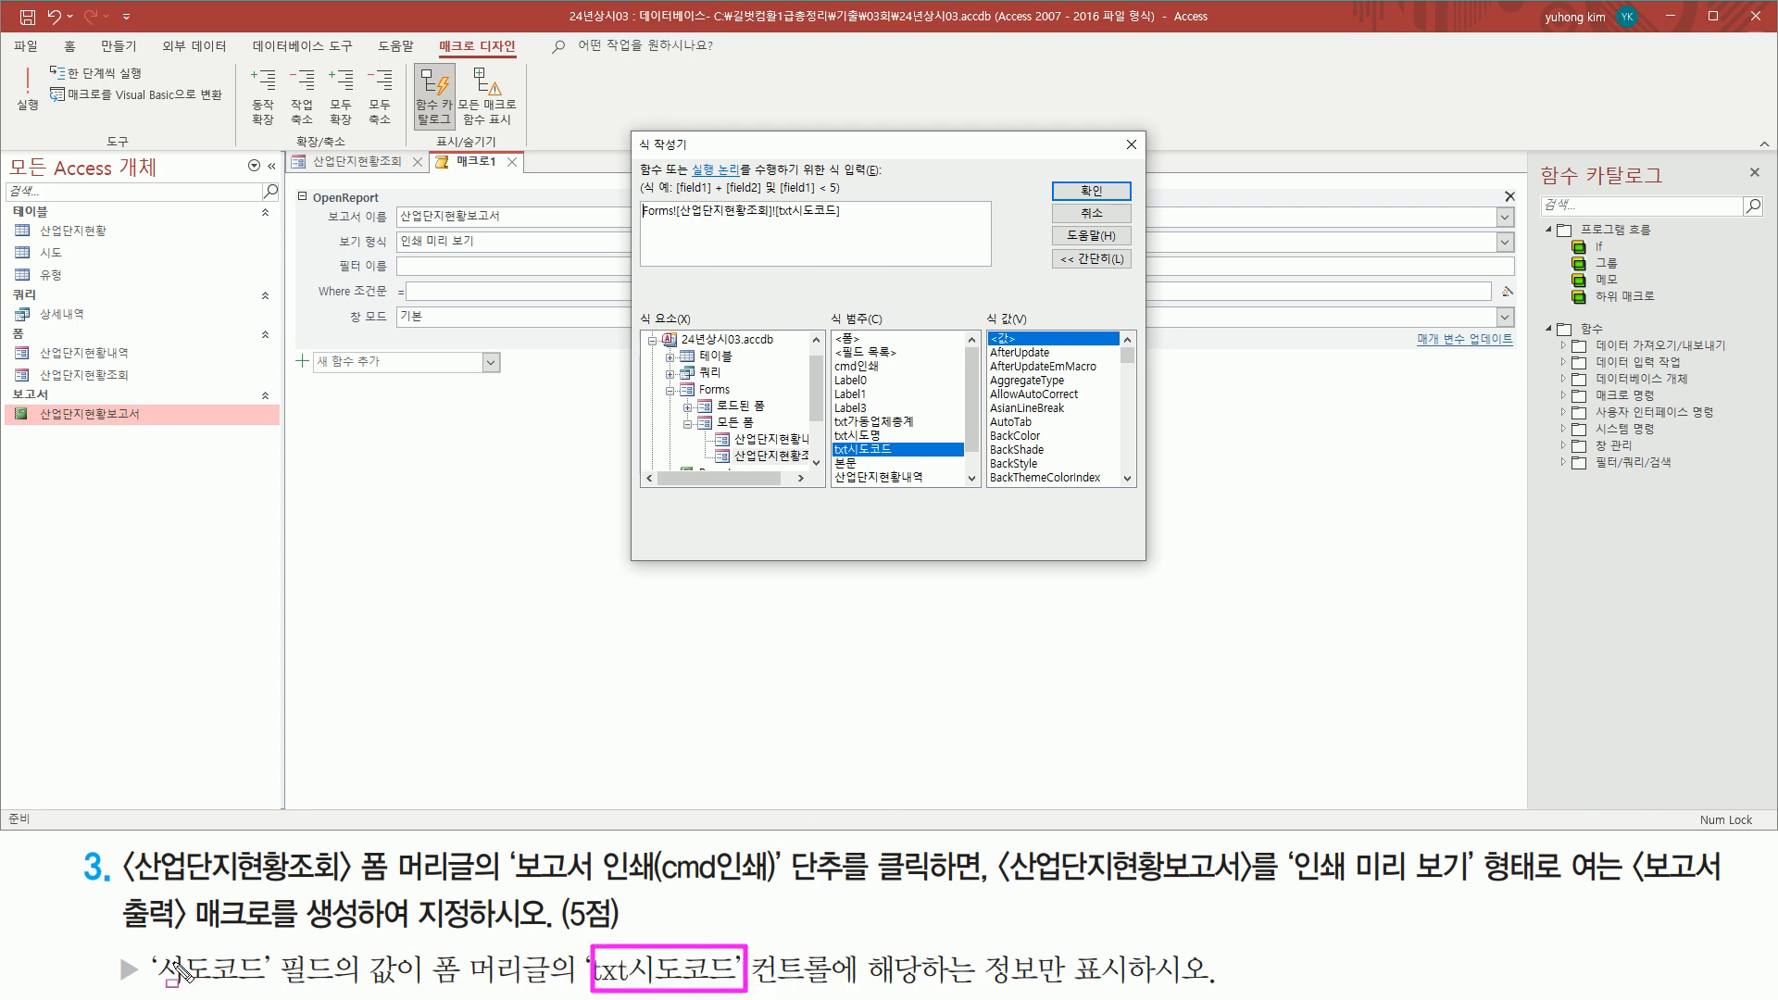
pyautogui.moveTo(131, 947)
pyautogui.mouseDown()
pyautogui.moveTo(181, 989)
pyautogui.moveTo(339, 992)
pyautogui.mouseUp()
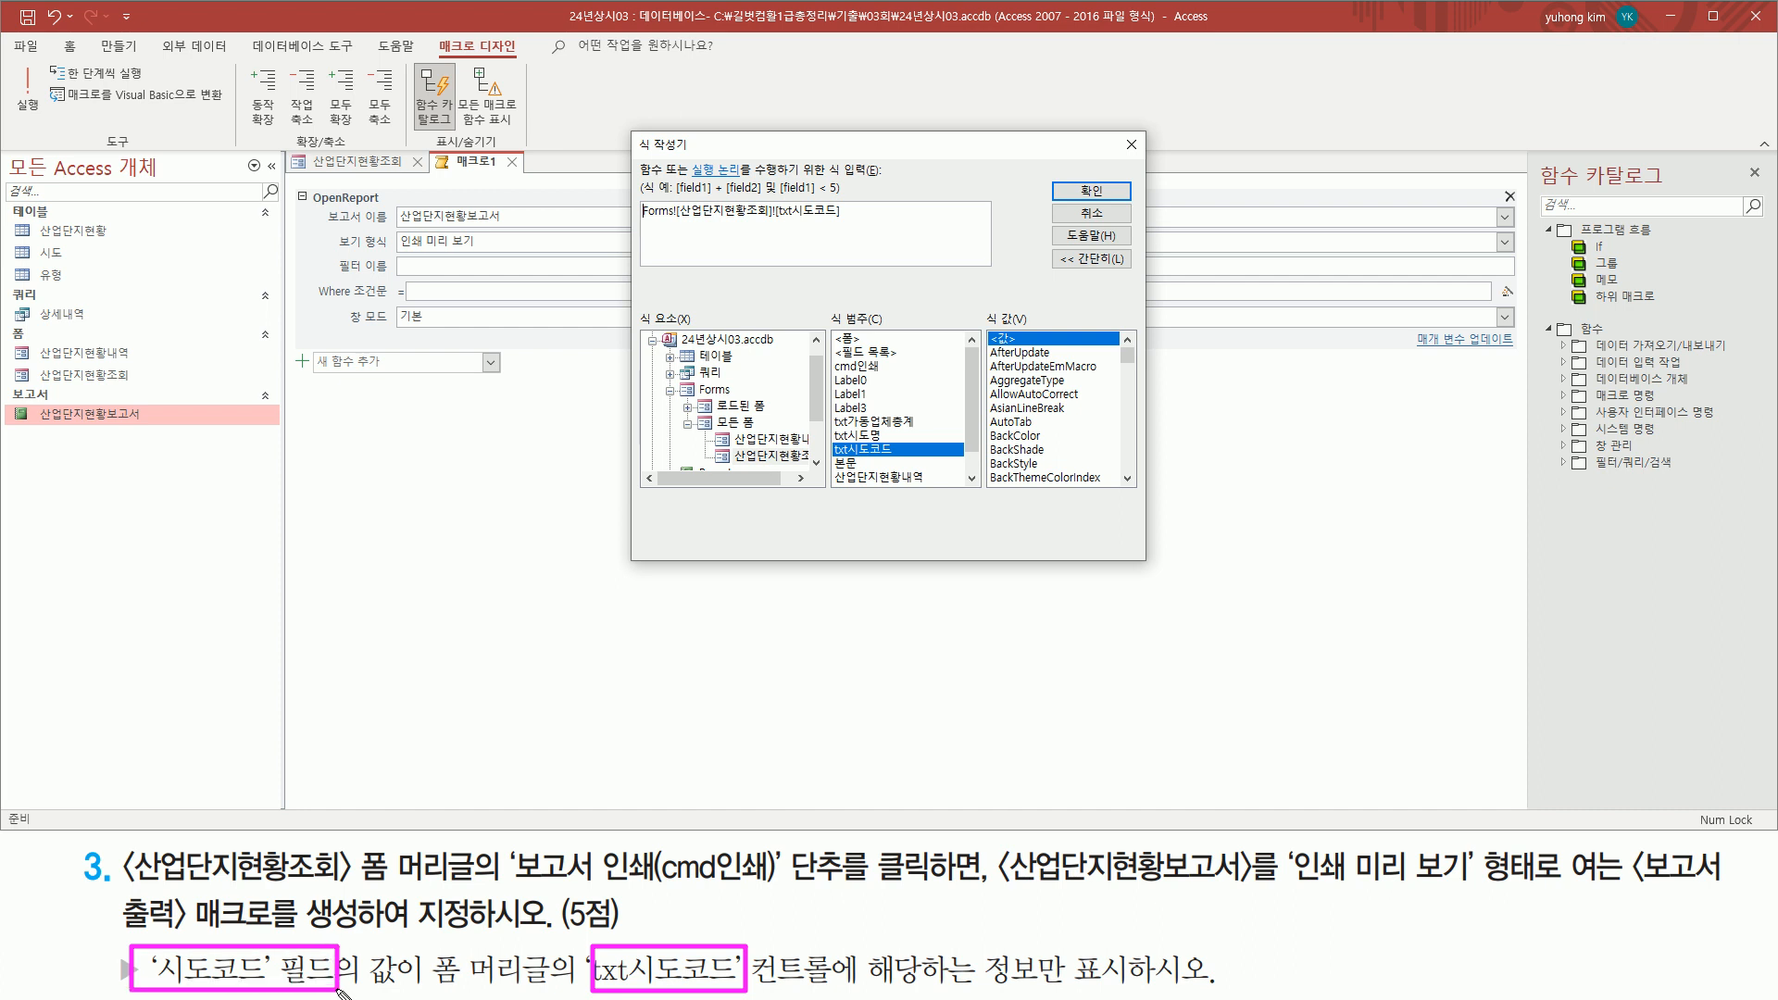
pyautogui.press('Escape')
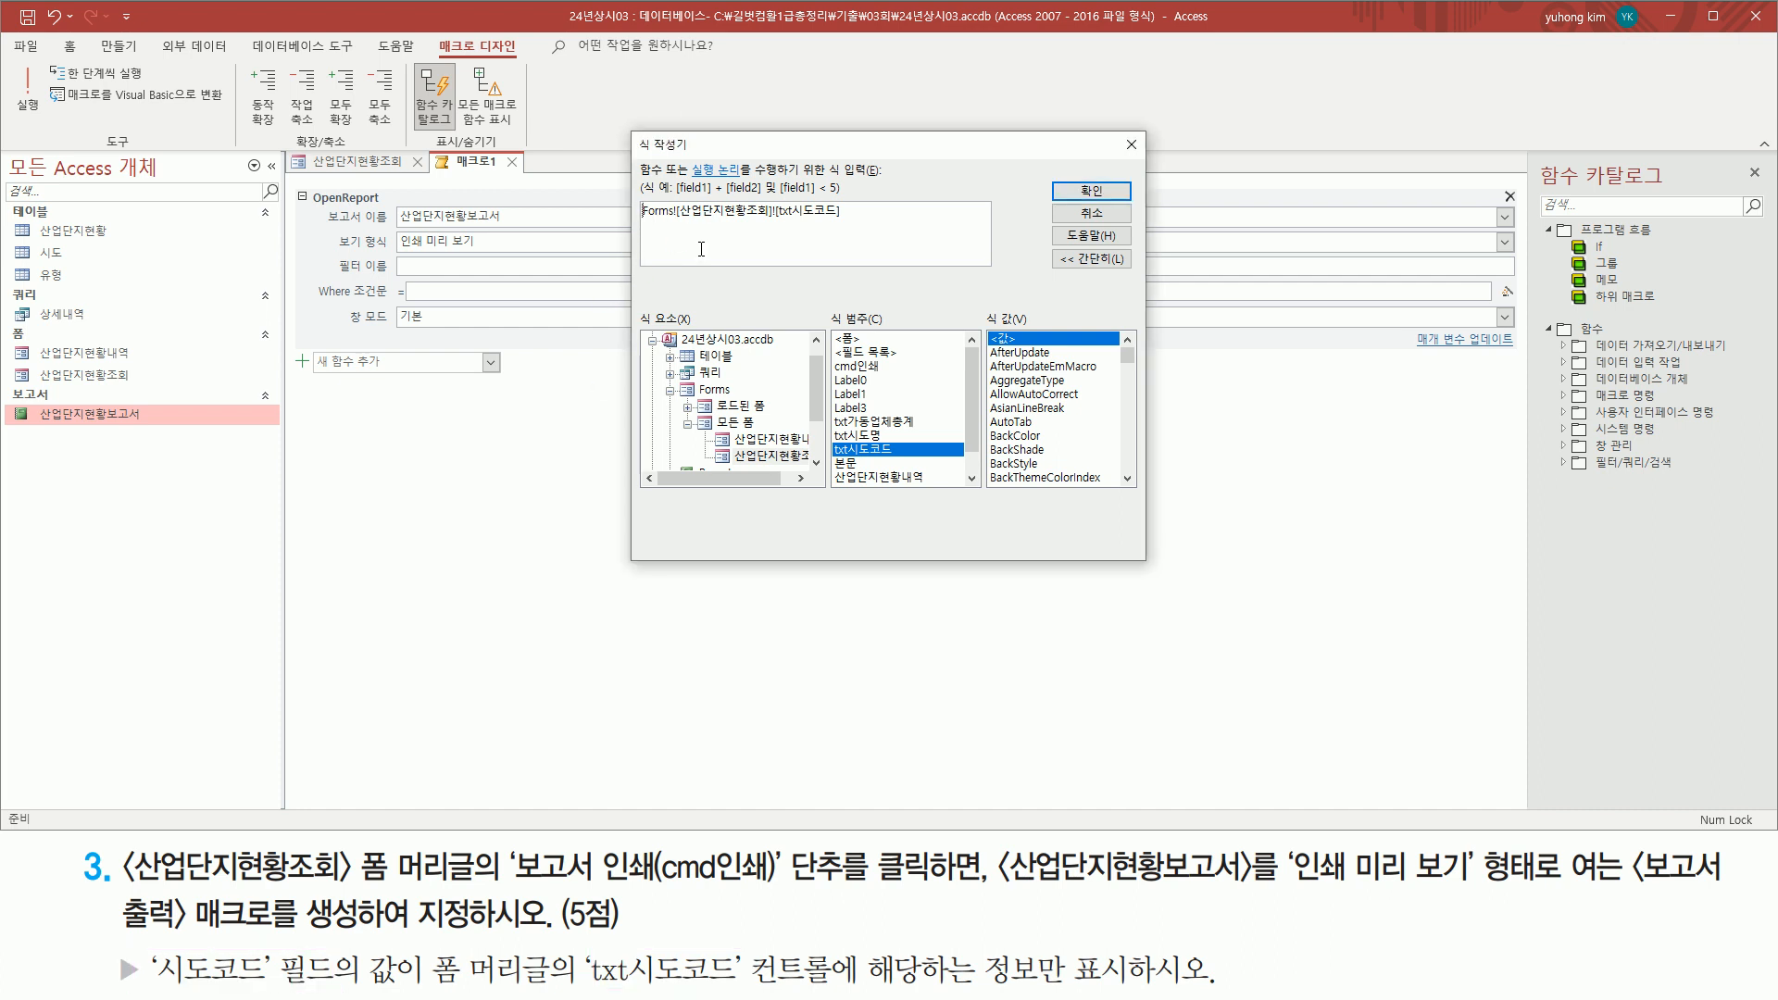
pyautogui.write('[ㅅ')
pyautogui.write('도코')
pyautogui.write('드')
pyautogui.write(']')
pyautogui.write('=')
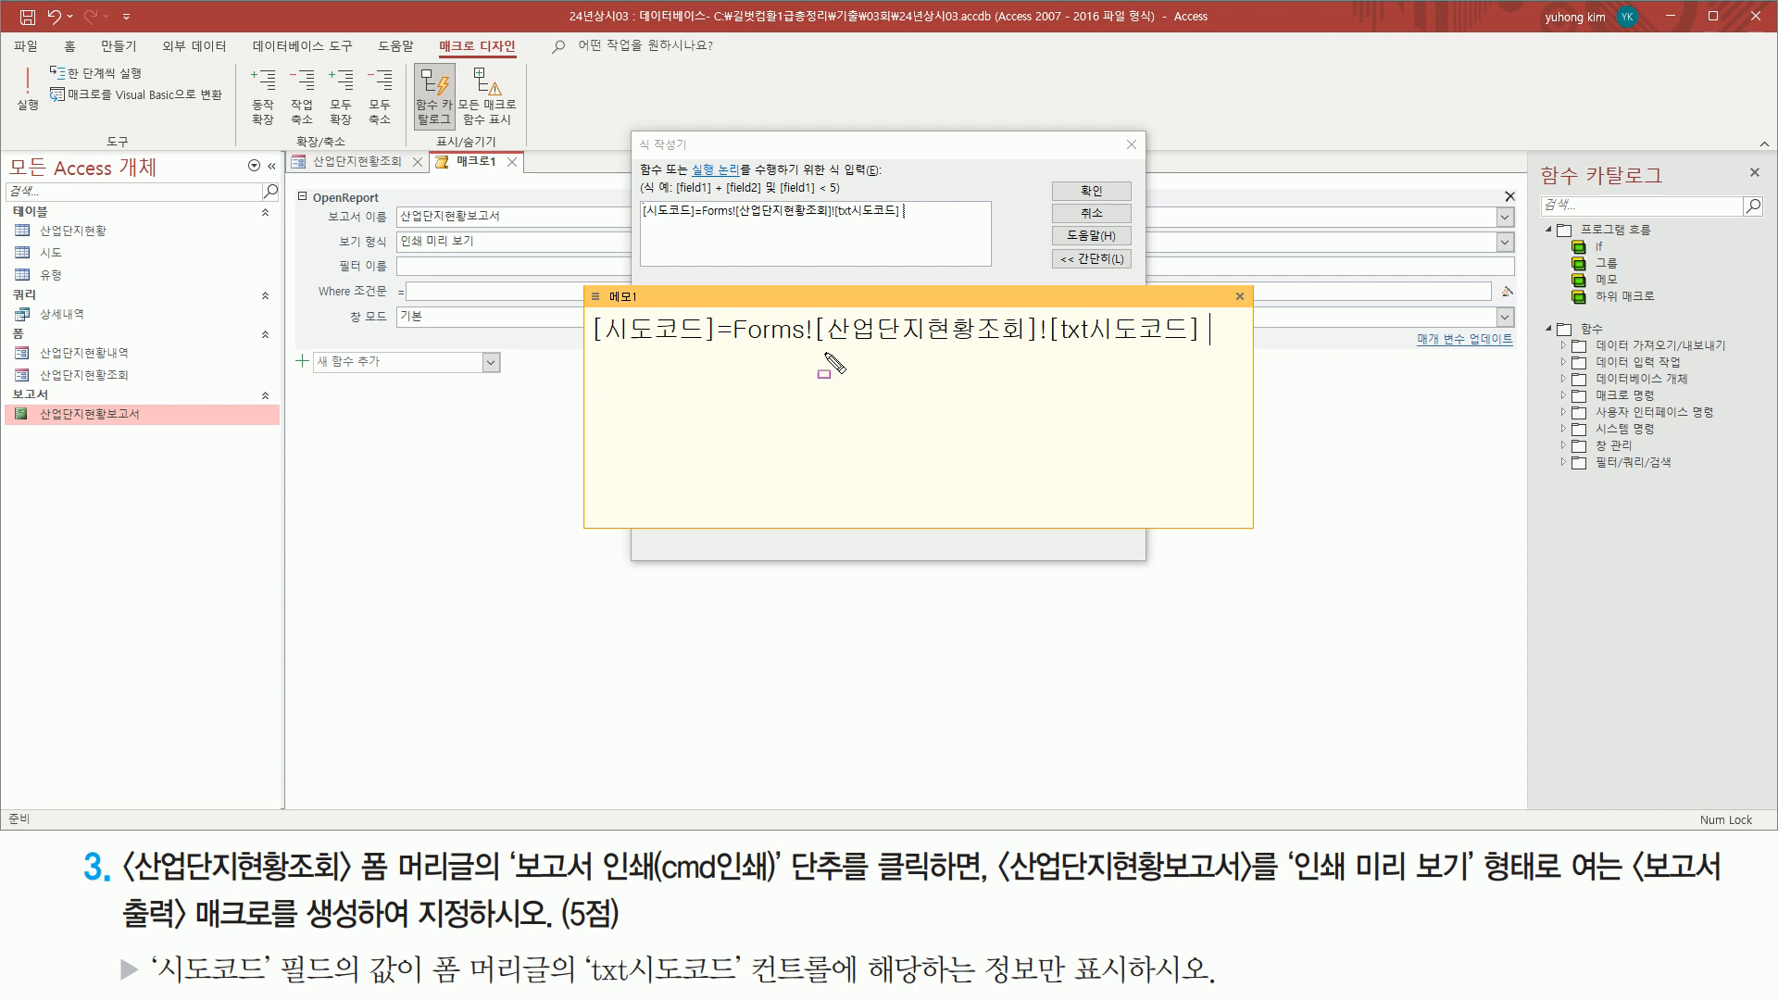
# Step: Apply the finished expression [시도코드]=Forms![산업단지현황조회]![txt시도코드] as the OpenReport action's Where condition
pyautogui.moveTo(730, 350); pyautogui.dragTo(1209, 350)
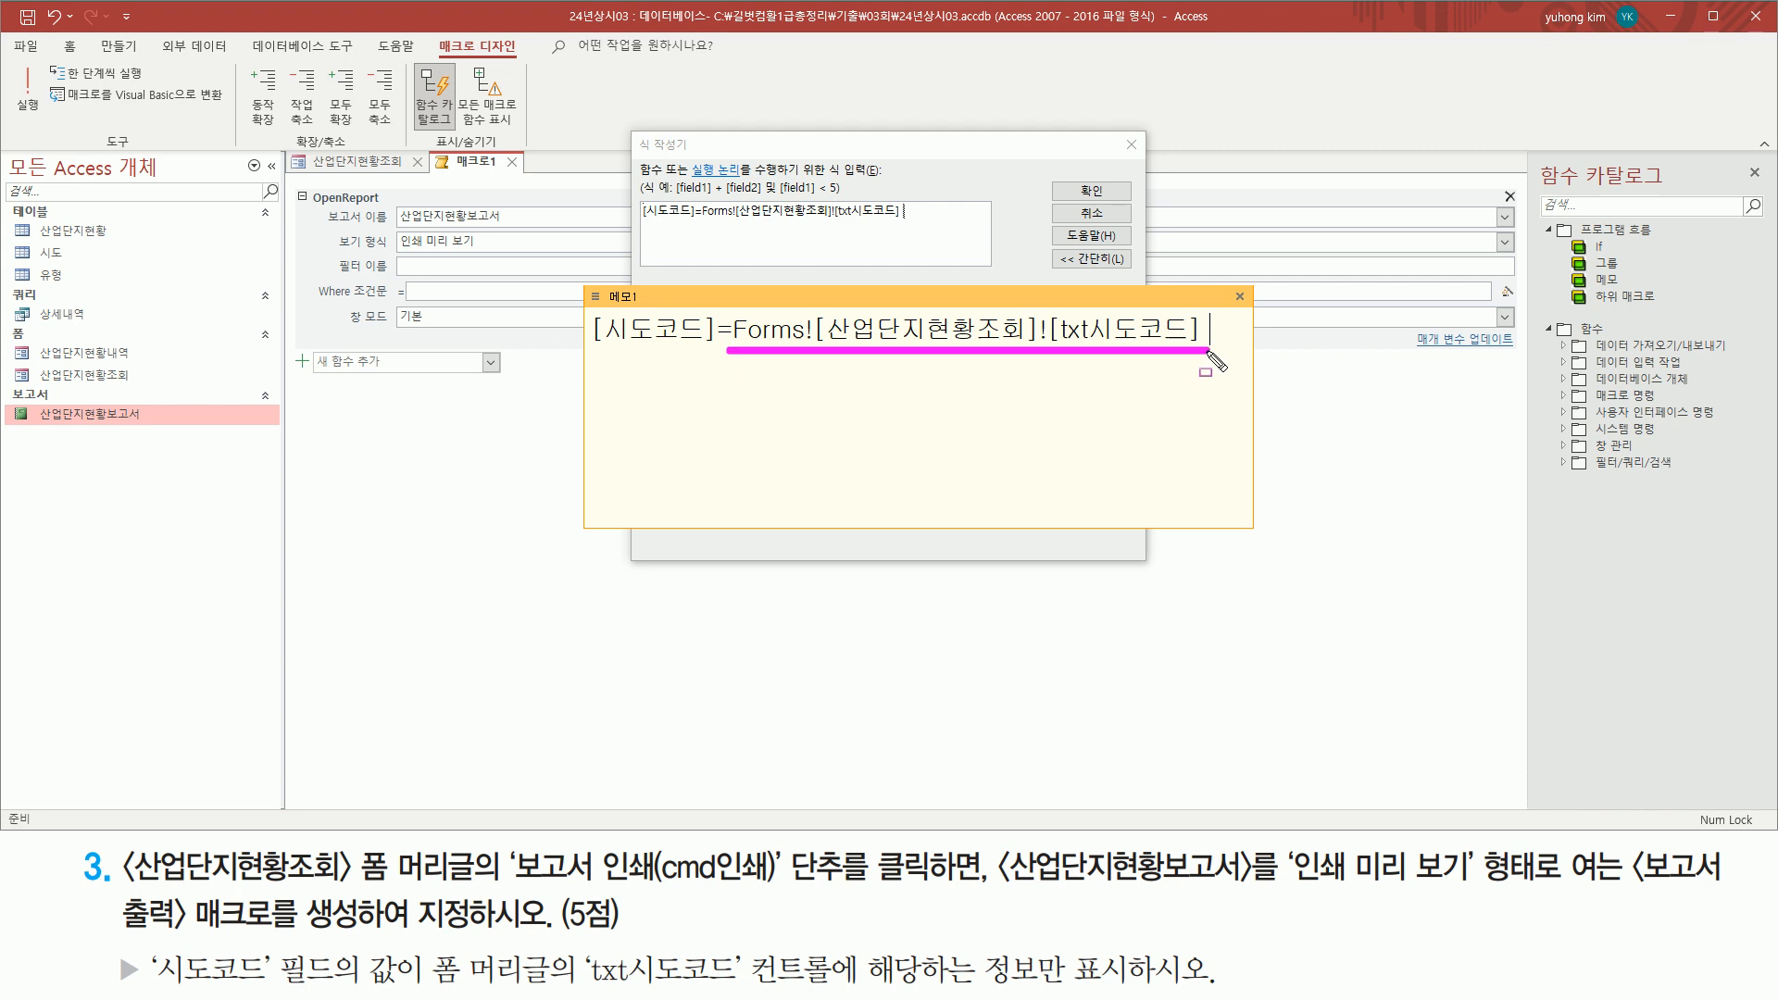
pyautogui.moveTo(1050, 308); pyautogui.dragTo(1208, 354)
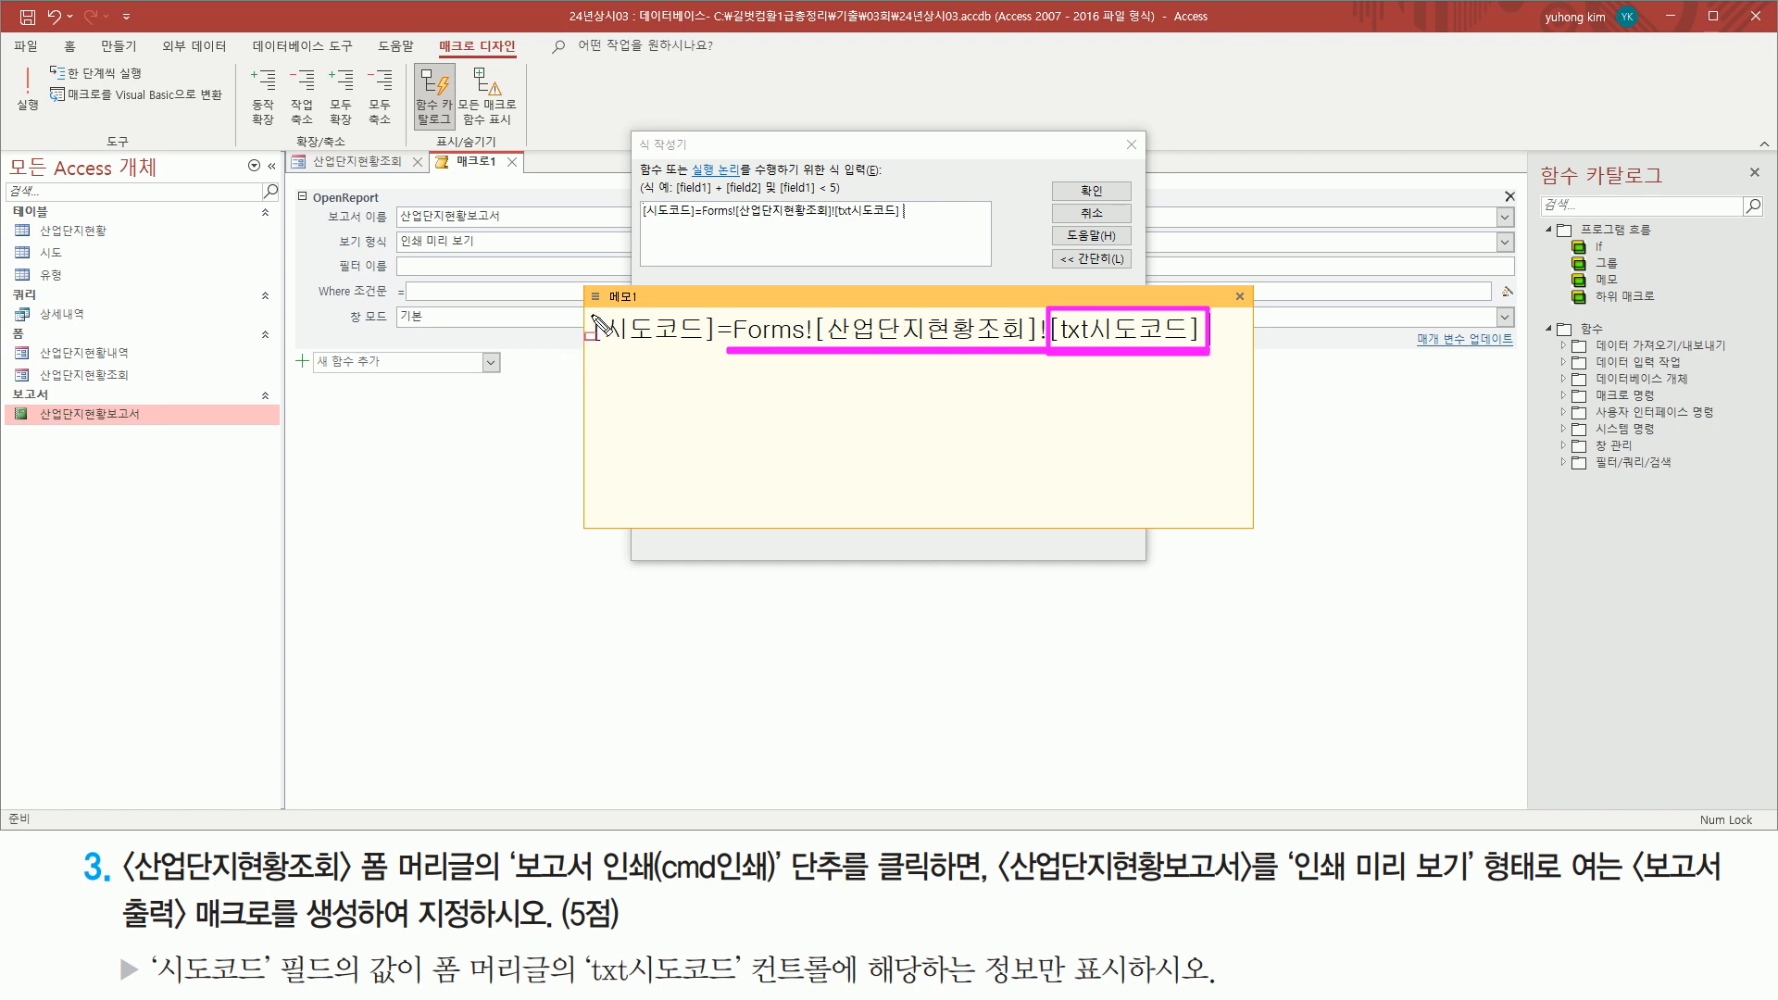
pyautogui.moveTo(589, 310); pyautogui.dragTo(716, 352)
pyautogui.moveTo(150, 942)
pyautogui.mouseDown()
pyautogui.moveTo(156, 983)
pyautogui.moveTo(343, 989)
pyautogui.mouseUp()
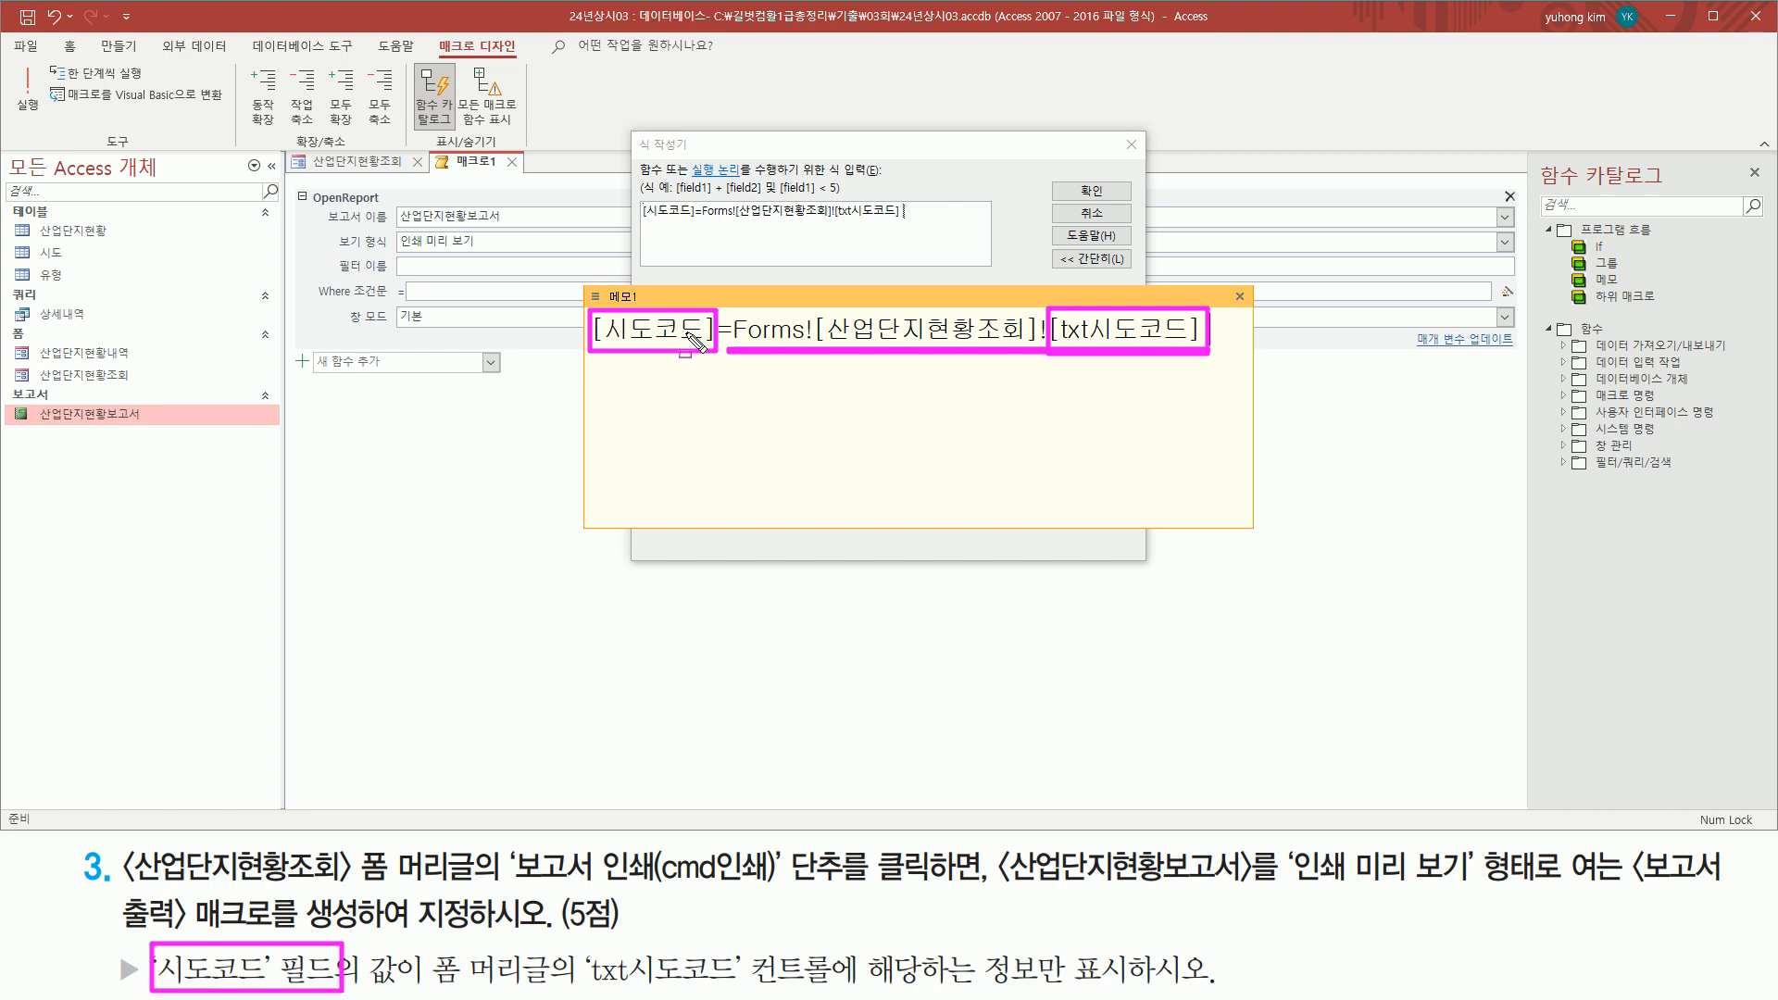
pyautogui.moveTo(331, 204)
pyautogui.mouseDown()
pyautogui.moveTo(307, 215)
pyautogui.moveTo(412, 190)
pyautogui.moveTo(393, 189)
pyautogui.moveTo(491, 232)
pyautogui.moveTo(508, 208)
pyautogui.mouseUp()
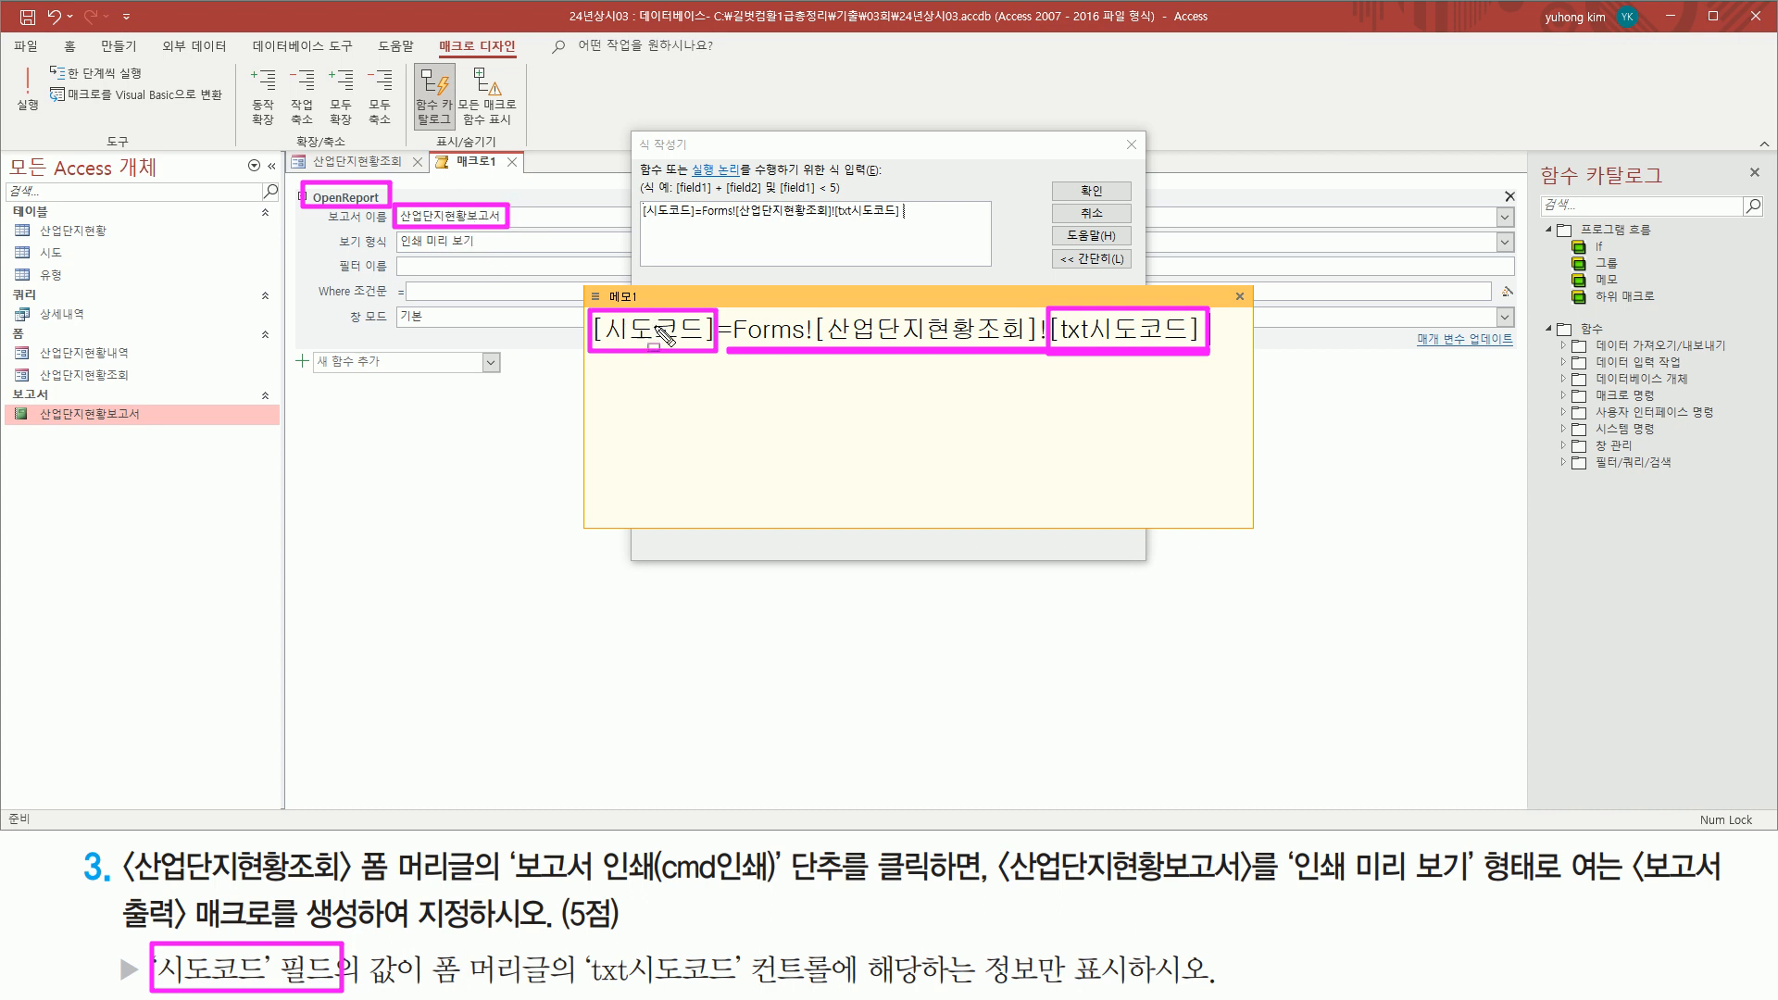
pyautogui.moveTo(730, 294)
pyautogui.mouseDown()
pyautogui.moveTo(746, 375)
pyautogui.moveTo(1217, 373)
pyautogui.mouseUp()
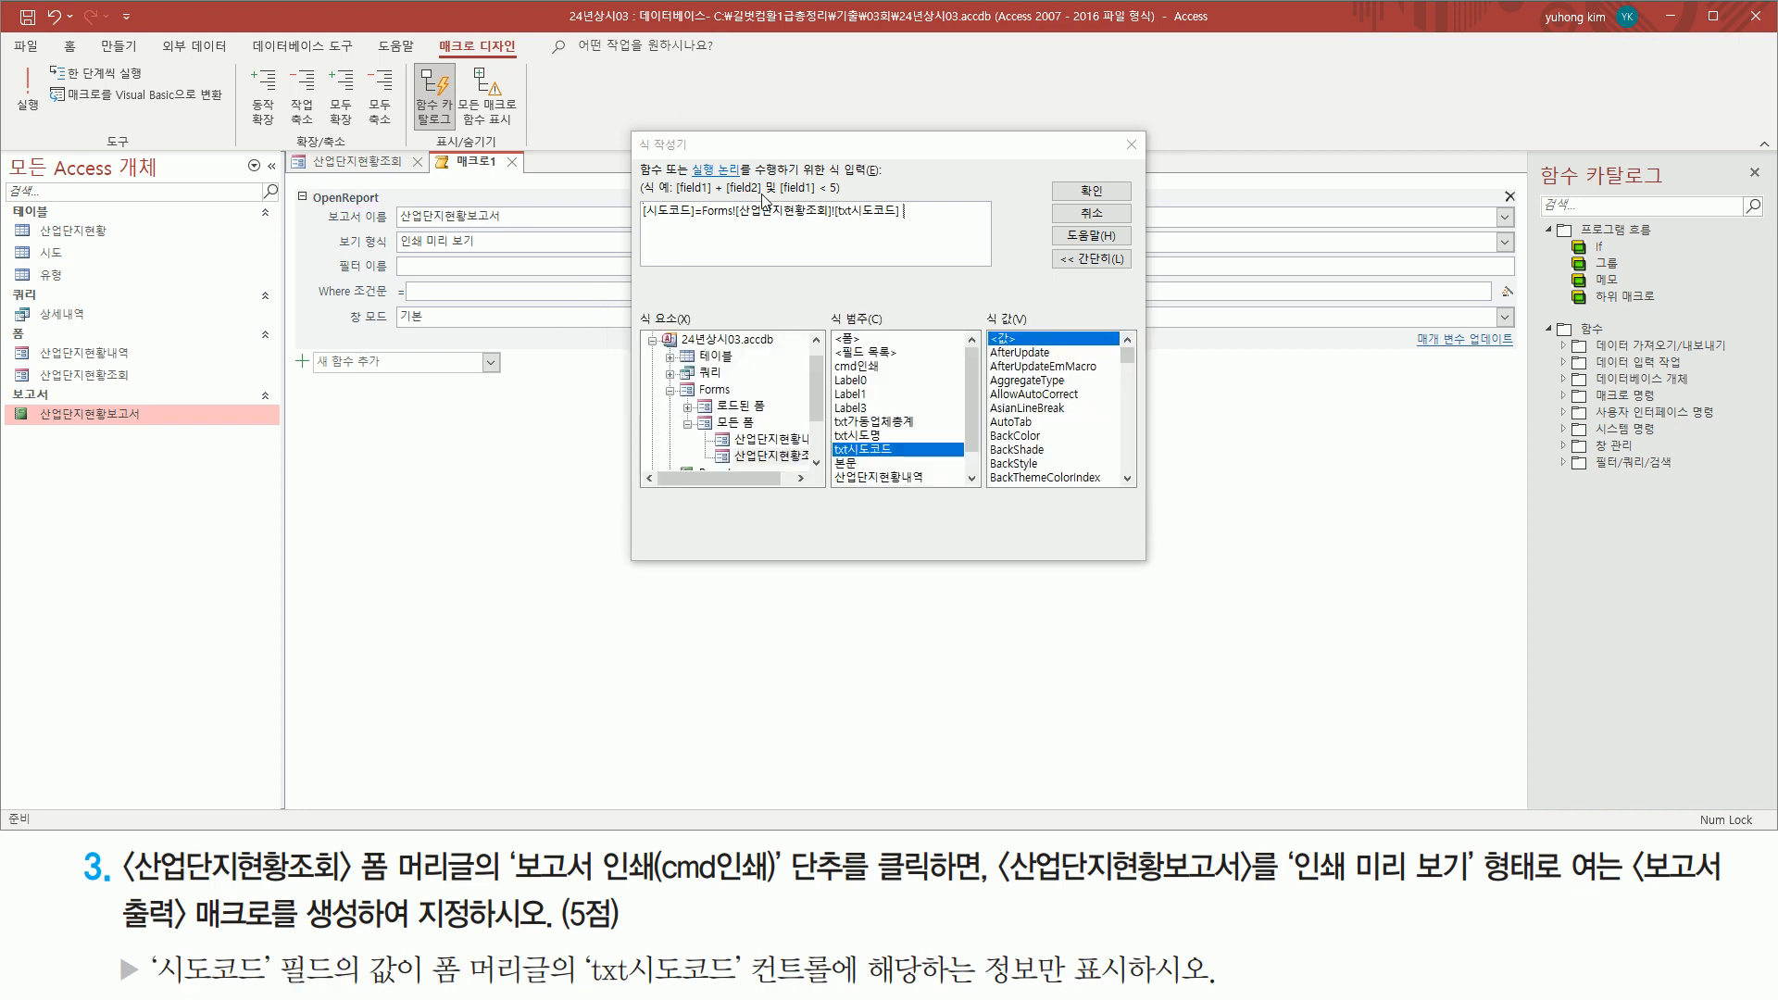
pyautogui.click(1093, 192)
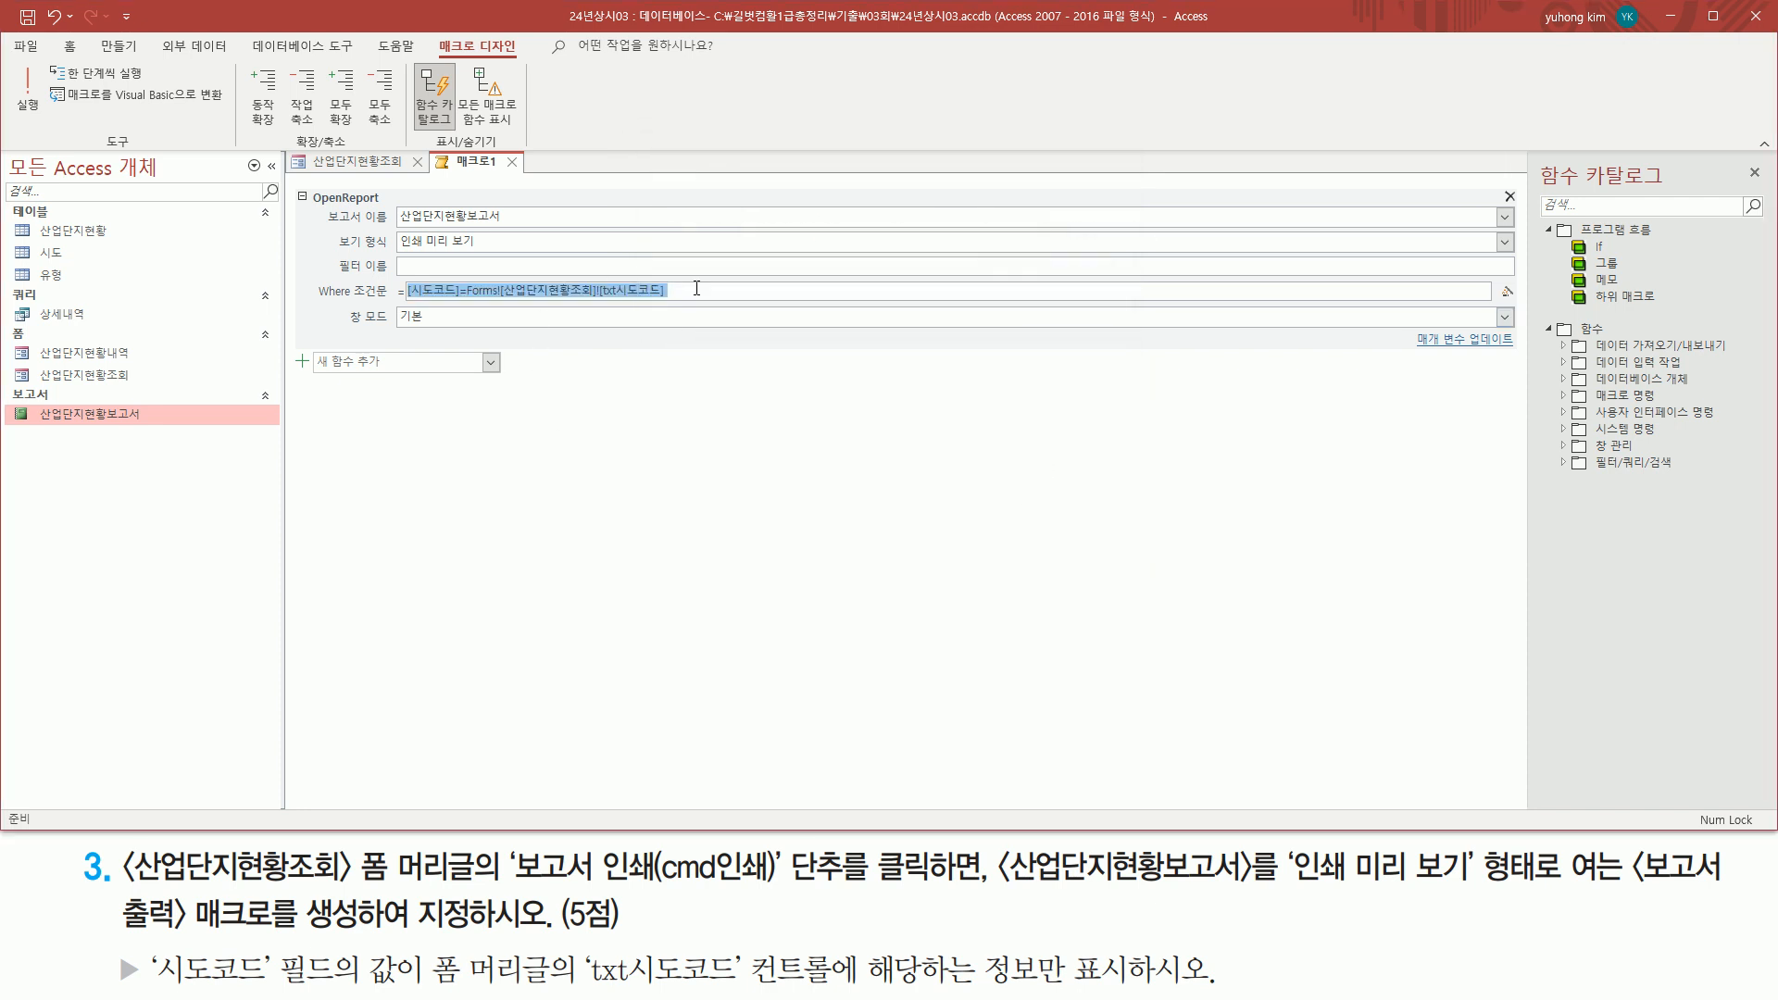
pyautogui.click(716, 290)
pyautogui.moveTo(298, 273); pyautogui.dragTo(707, 303)
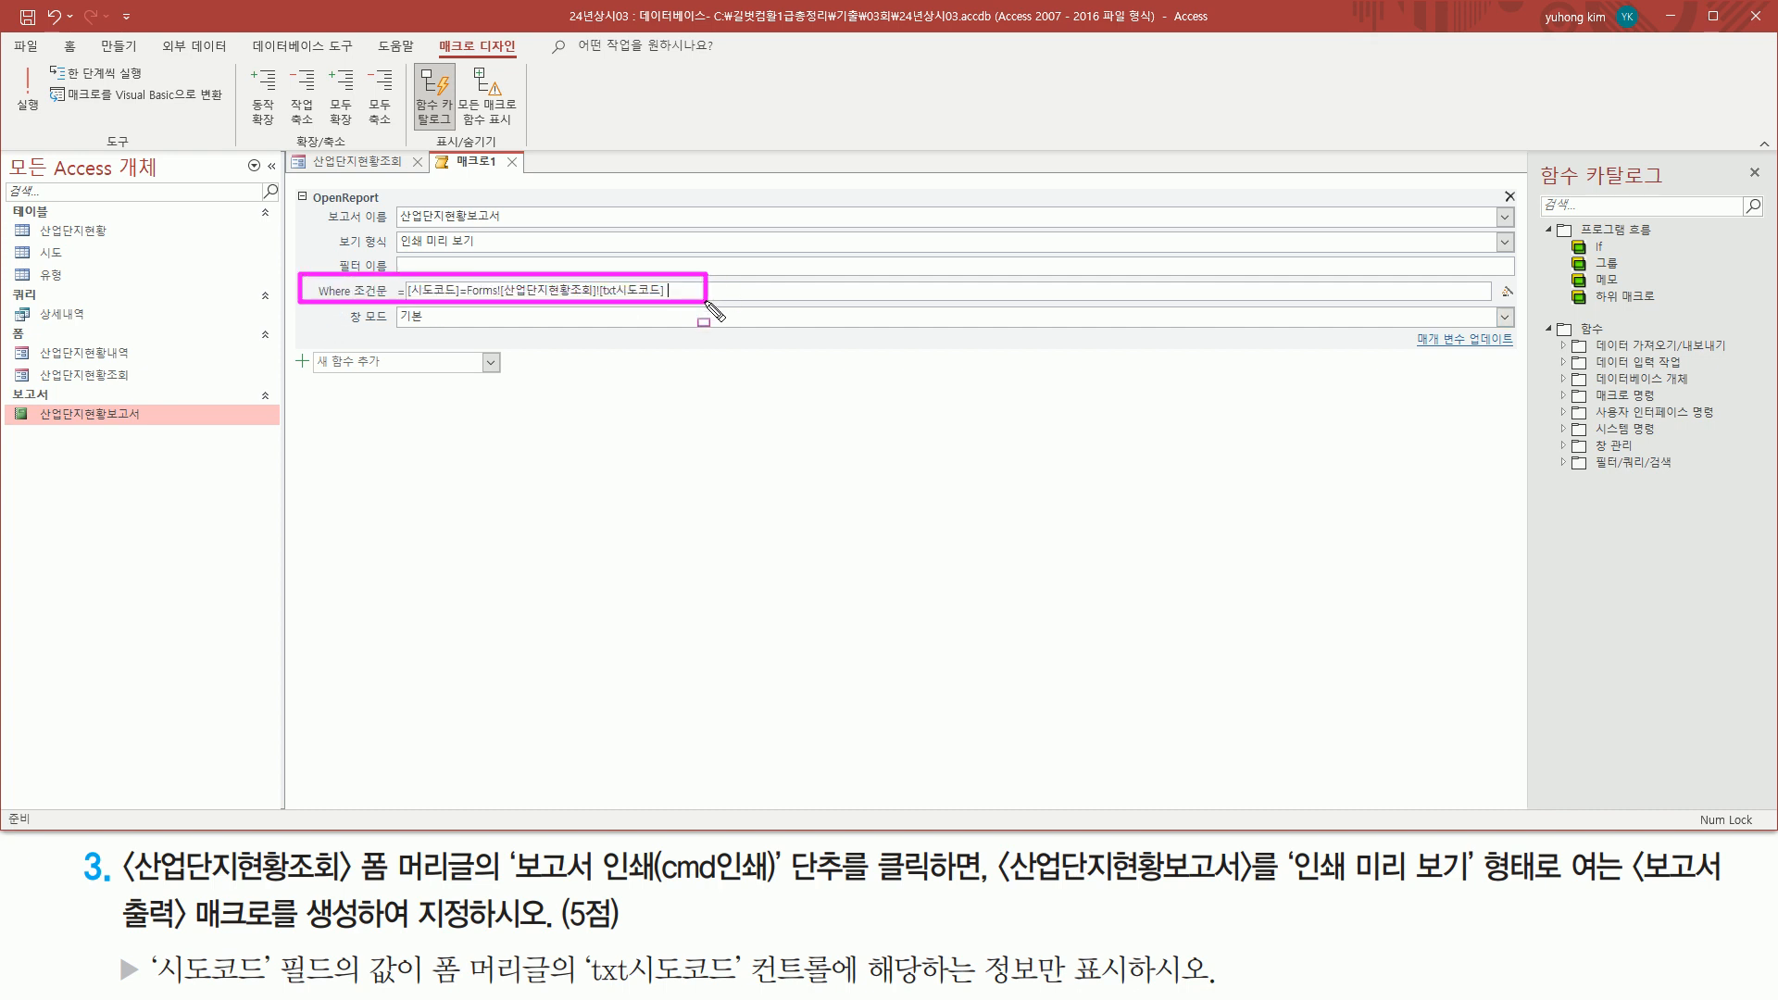
pyautogui.moveTo(344, 328); pyautogui.dragTo(429, 329)
pyautogui.press('Escape')
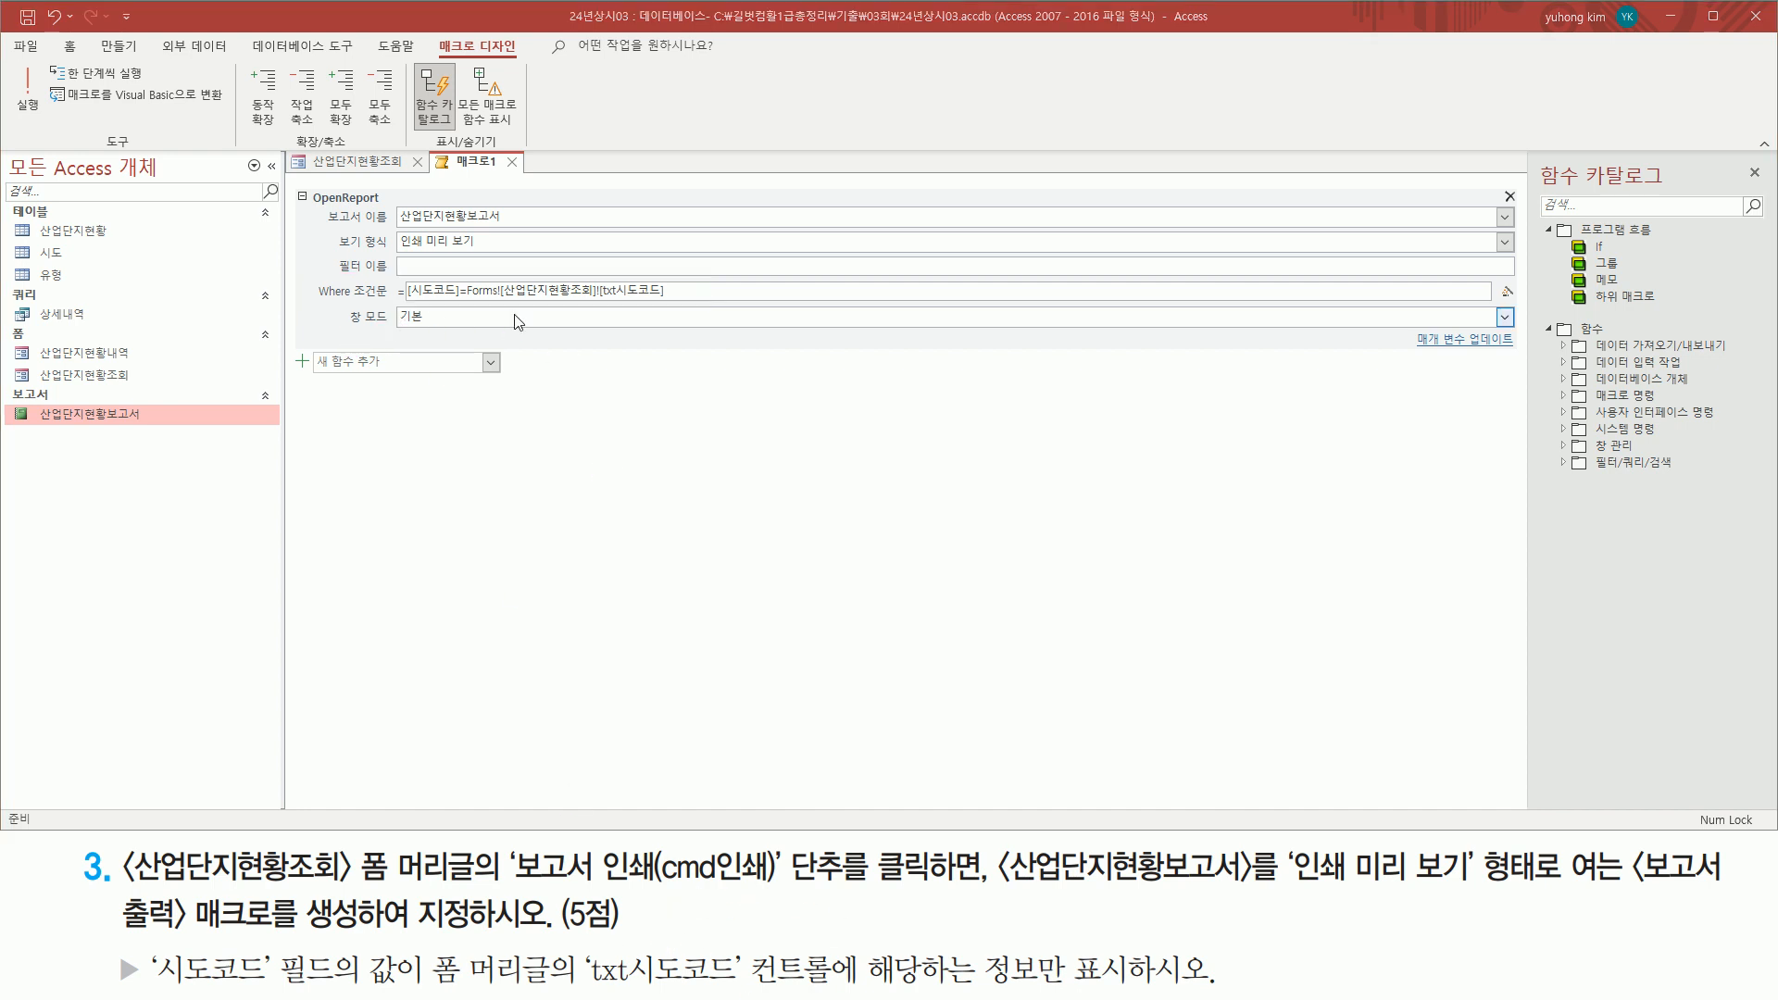
# Step: Close the new macro and agree to save its design changes
pyautogui.moveTo(519, 321)
pyautogui.hotkey('ctrl', '2')
pyautogui.moveTo(501, 150); pyautogui.dragTo(523, 174)
pyautogui.press('Escape')
pyautogui.click(511, 162)
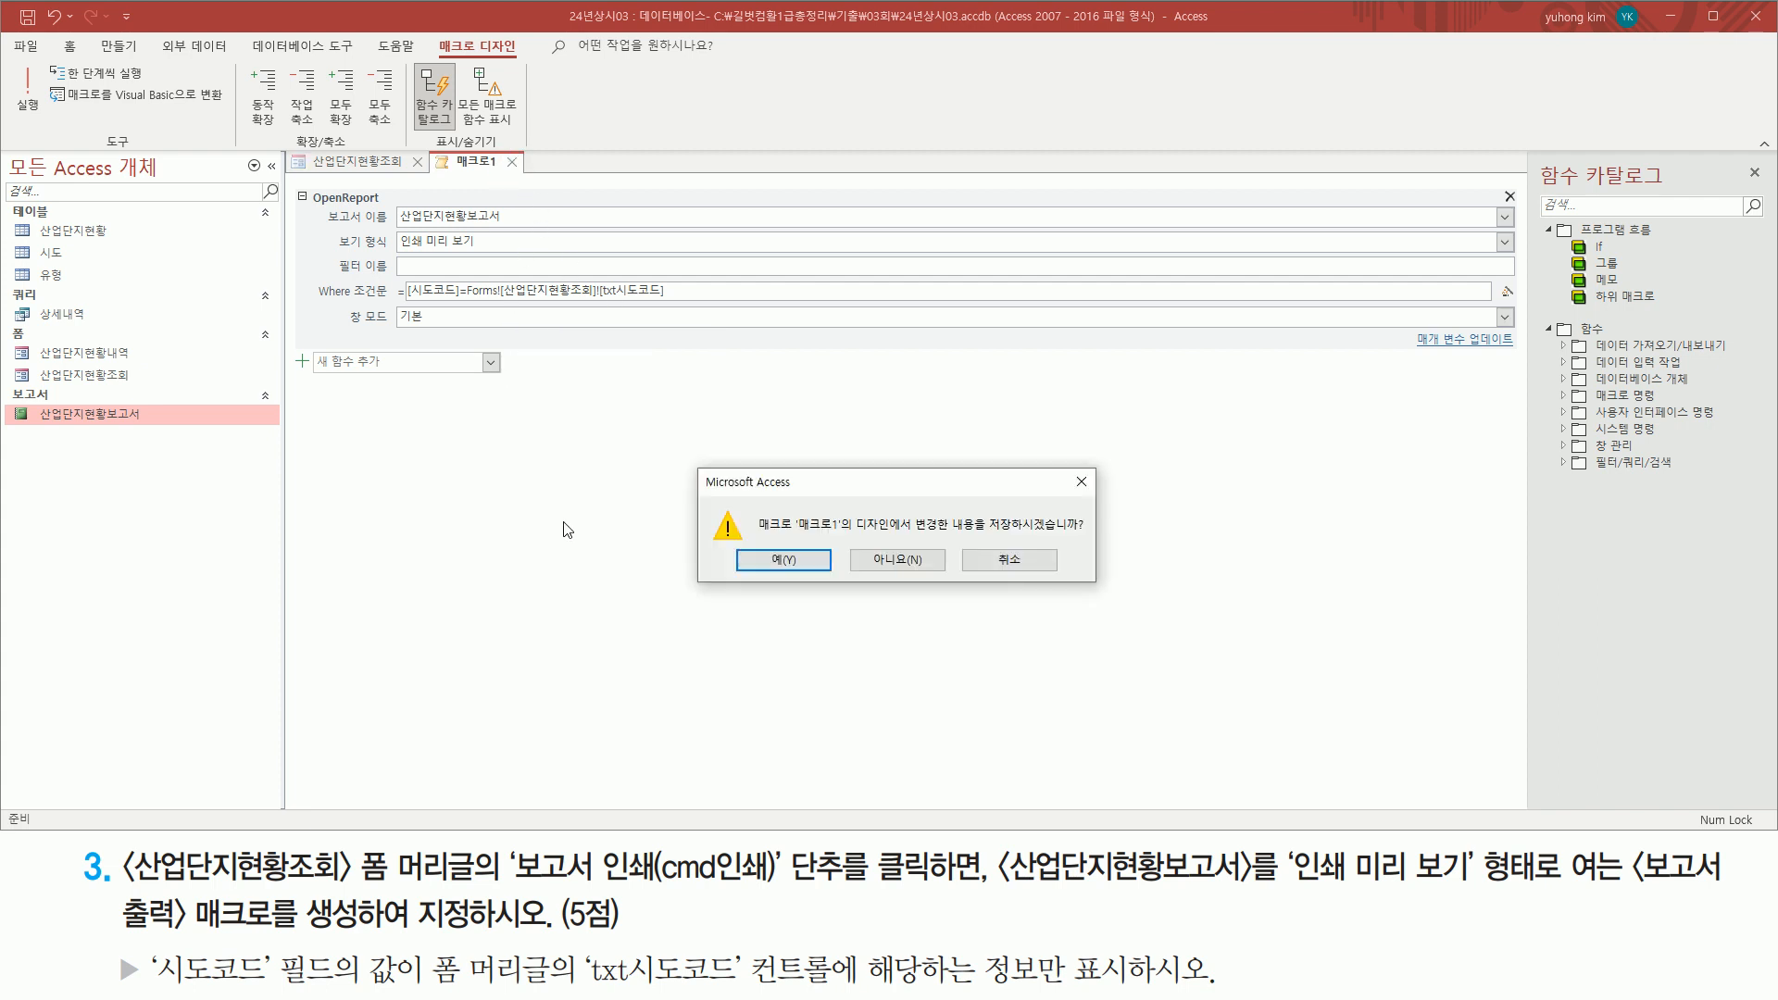
pyautogui.moveTo(983, 535); pyautogui.dragTo(1093, 535)
pyautogui.moveTo(787, 577)
pyautogui.mouseDown()
pyautogui.moveTo(739, 544)
pyautogui.moveTo(792, 576)
pyautogui.mouseUp()
pyautogui.press('Escape')
pyautogui.click(783, 561)
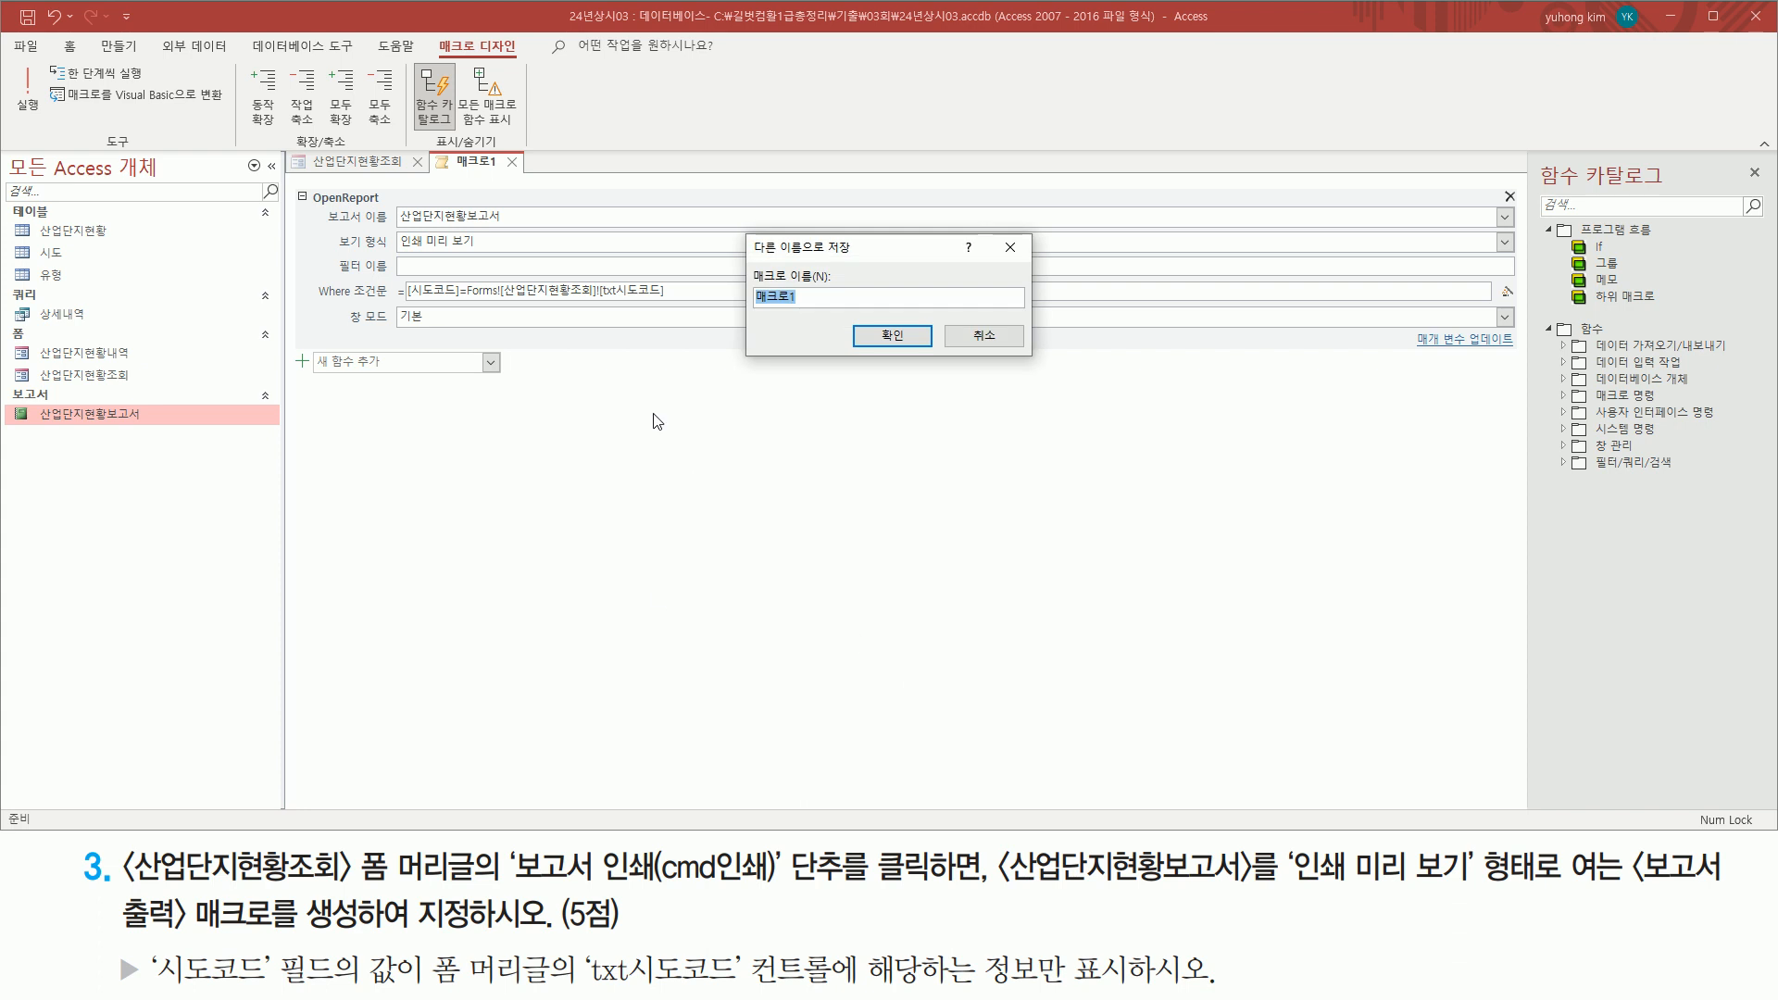
# Step: Save the macro under the name 보고서출력
pyautogui.moveTo(739, 262)
pyautogui.mouseDown()
pyautogui.moveTo(773, 306)
pyautogui.moveTo(839, 314)
pyautogui.mouseUp()
pyautogui.moveTo(1633, 886); pyautogui.dragTo(1723, 887)
pyautogui.moveTo(119, 929); pyautogui.dragTo(373, 929)
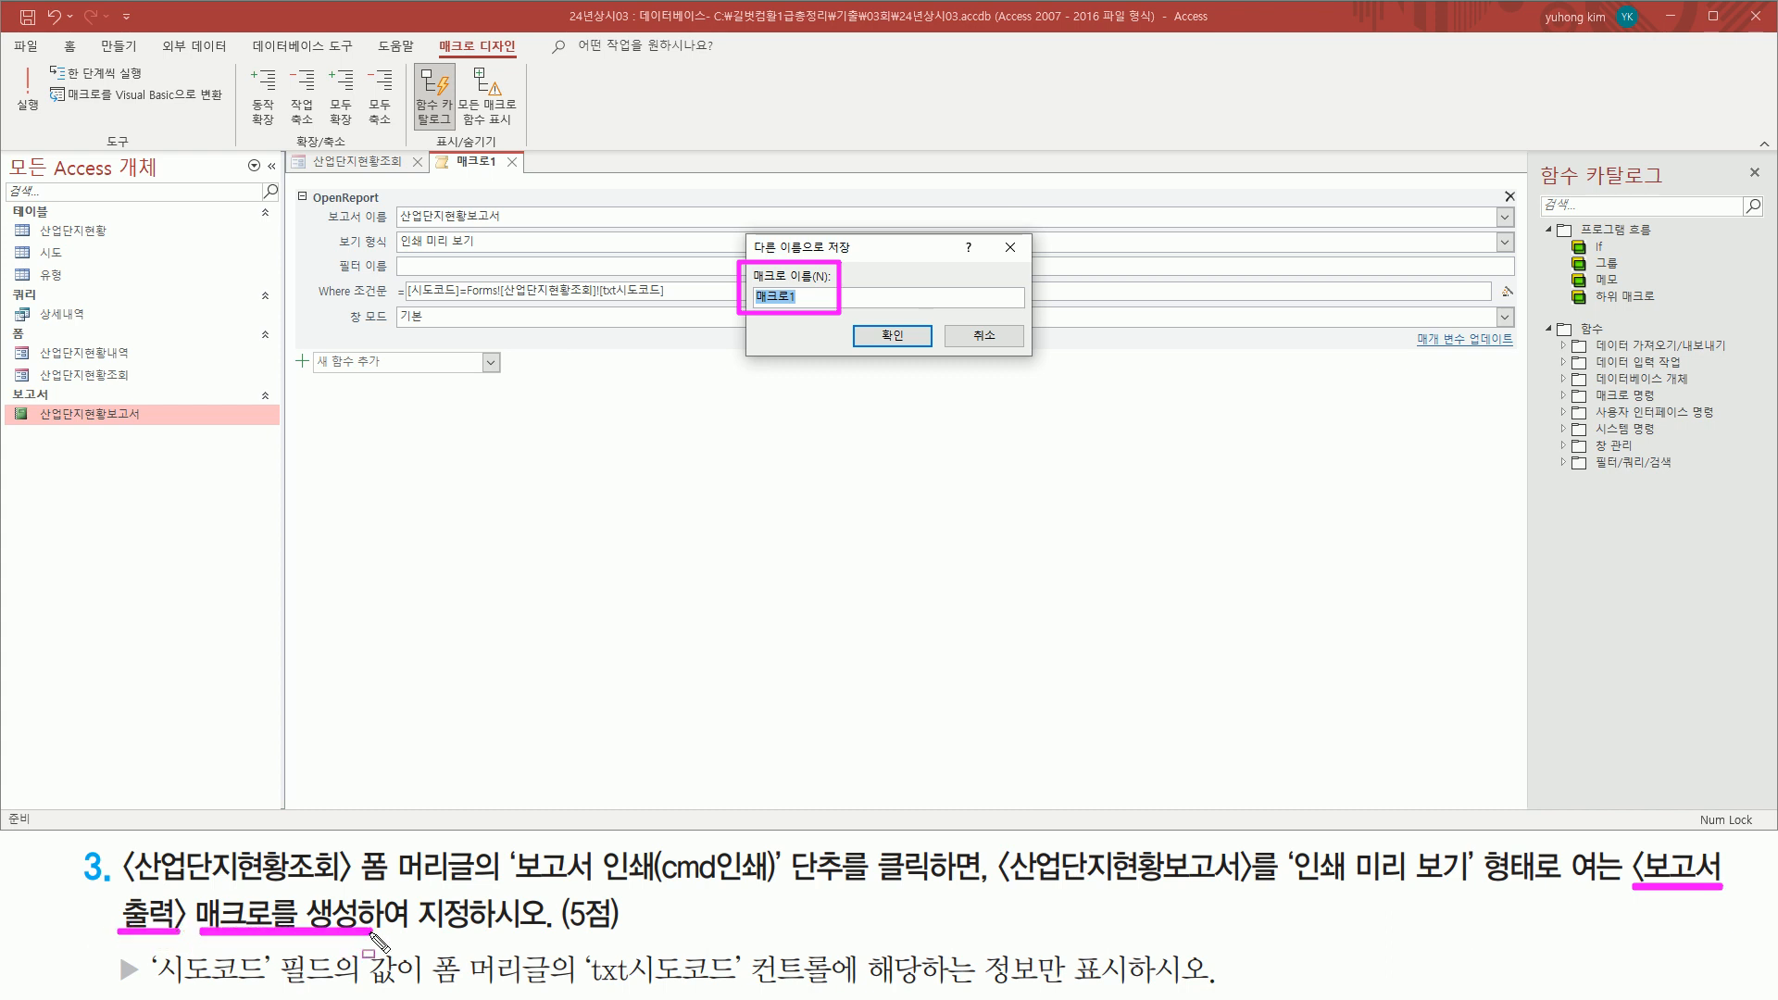
pyautogui.press('Escape')
pyautogui.click(831, 262)
pyautogui.write('보고서출력')
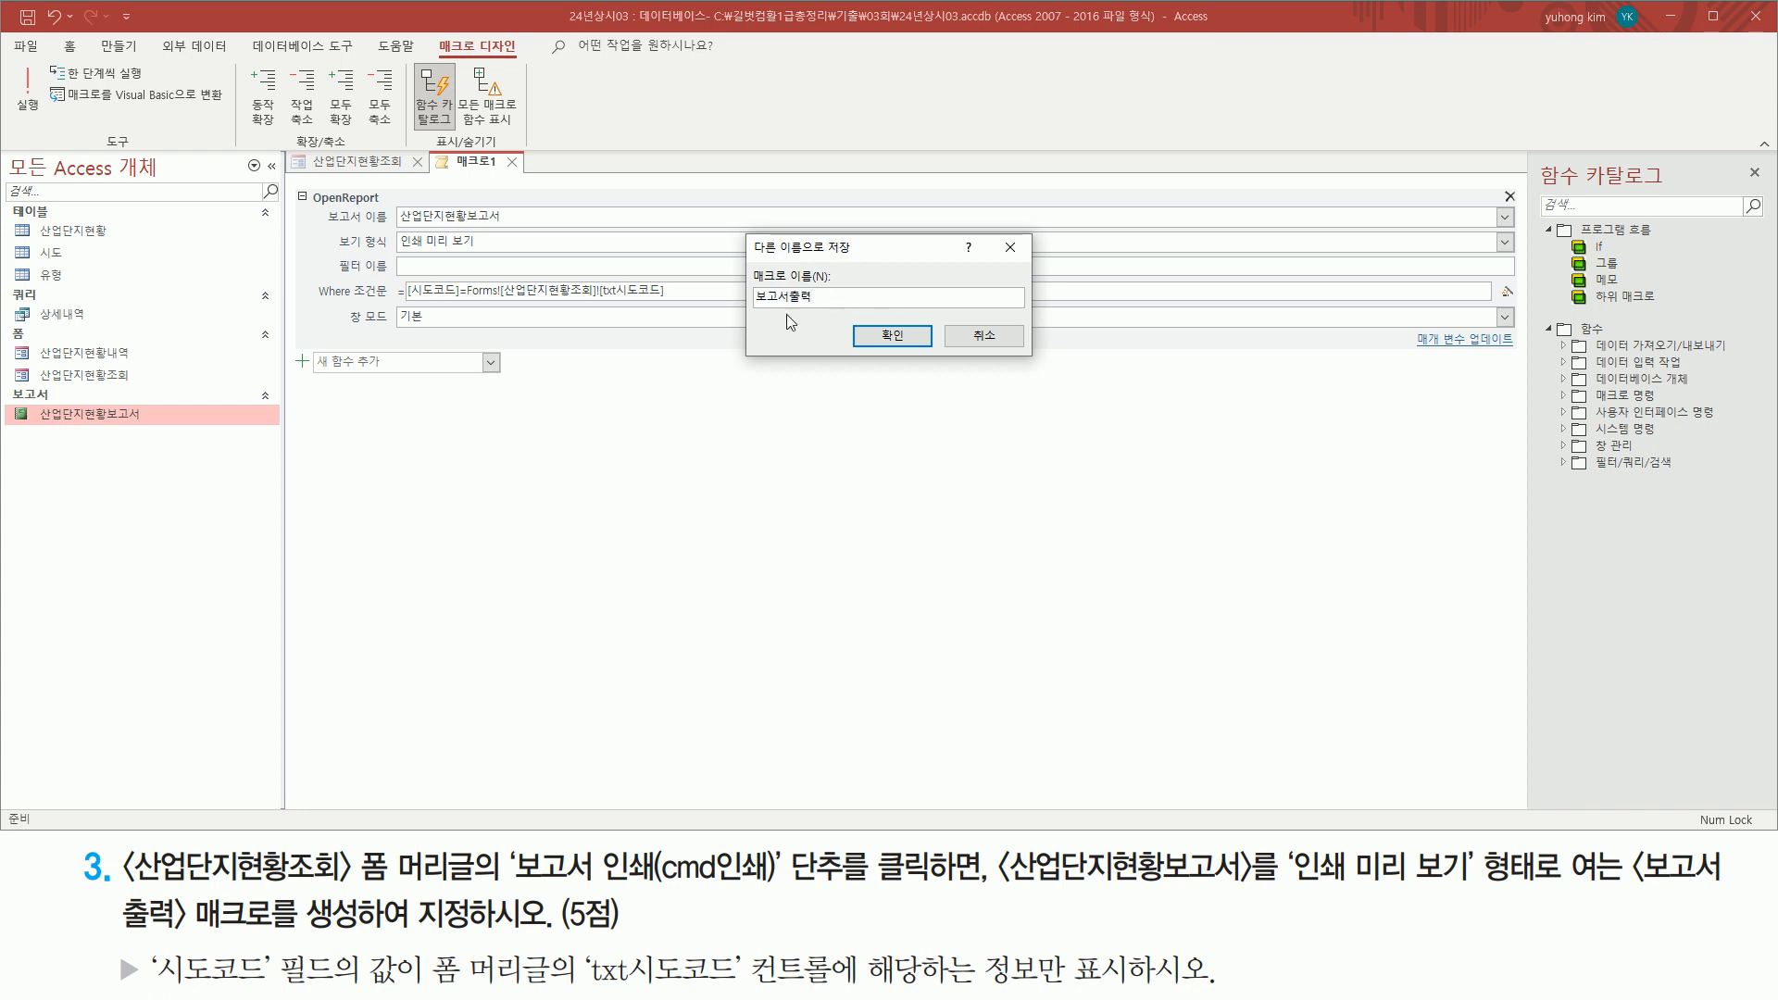
pyautogui.moveTo(741, 308); pyautogui.dragTo(834, 308)
pyautogui.moveTo(872, 319); pyautogui.dragTo(918, 359)
pyautogui.press('Escape')
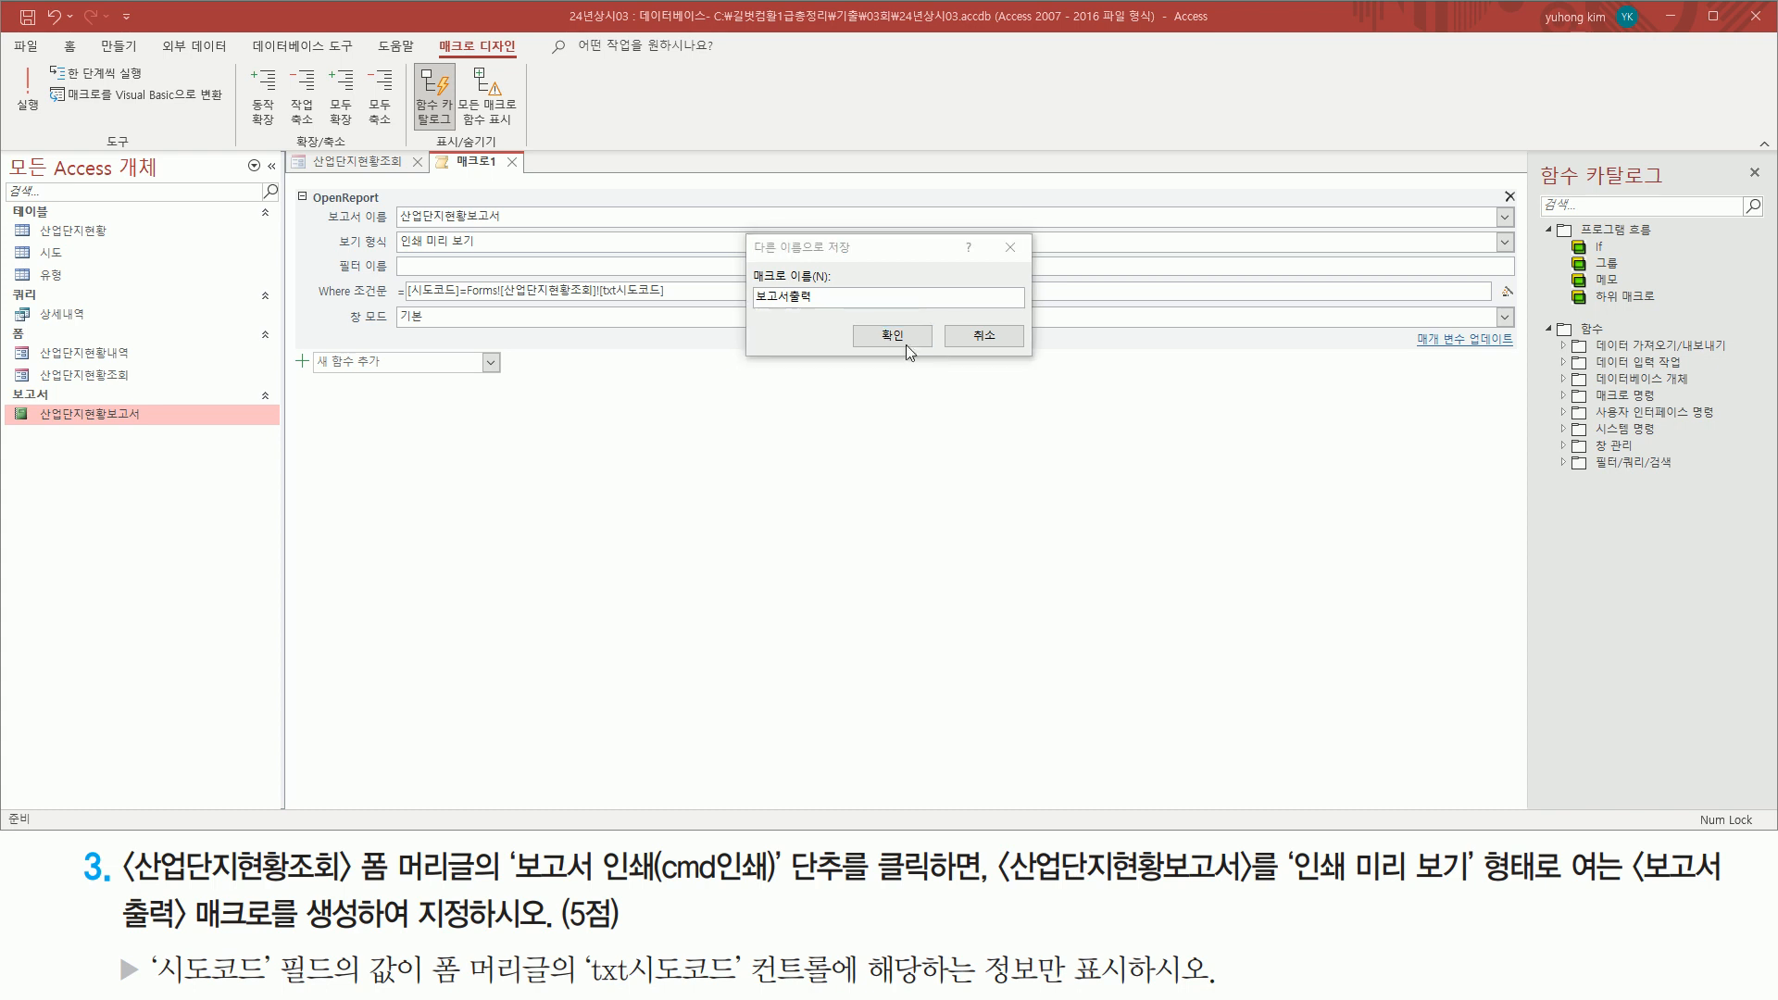
pyautogui.click(892, 335)
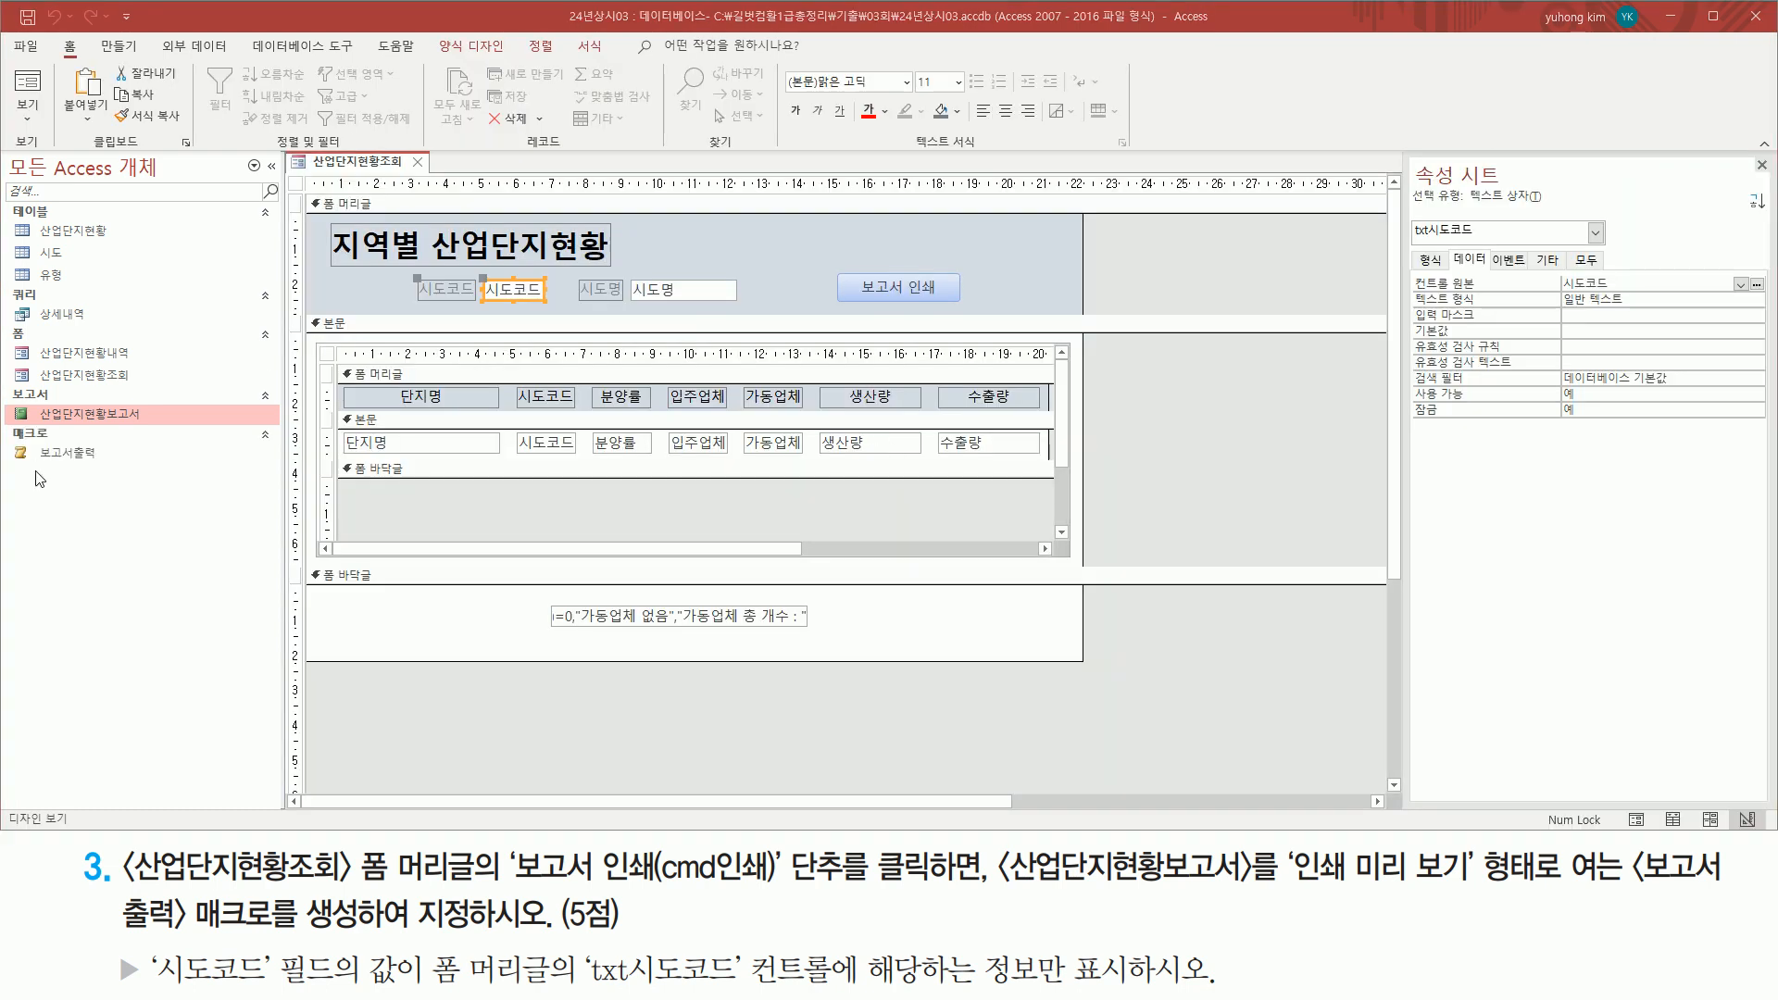
pyautogui.moveTo(10, 471)
pyautogui.mouseDown()
pyautogui.moveTo(104, 469)
pyautogui.moveTo(112, 423)
pyautogui.mouseUp()
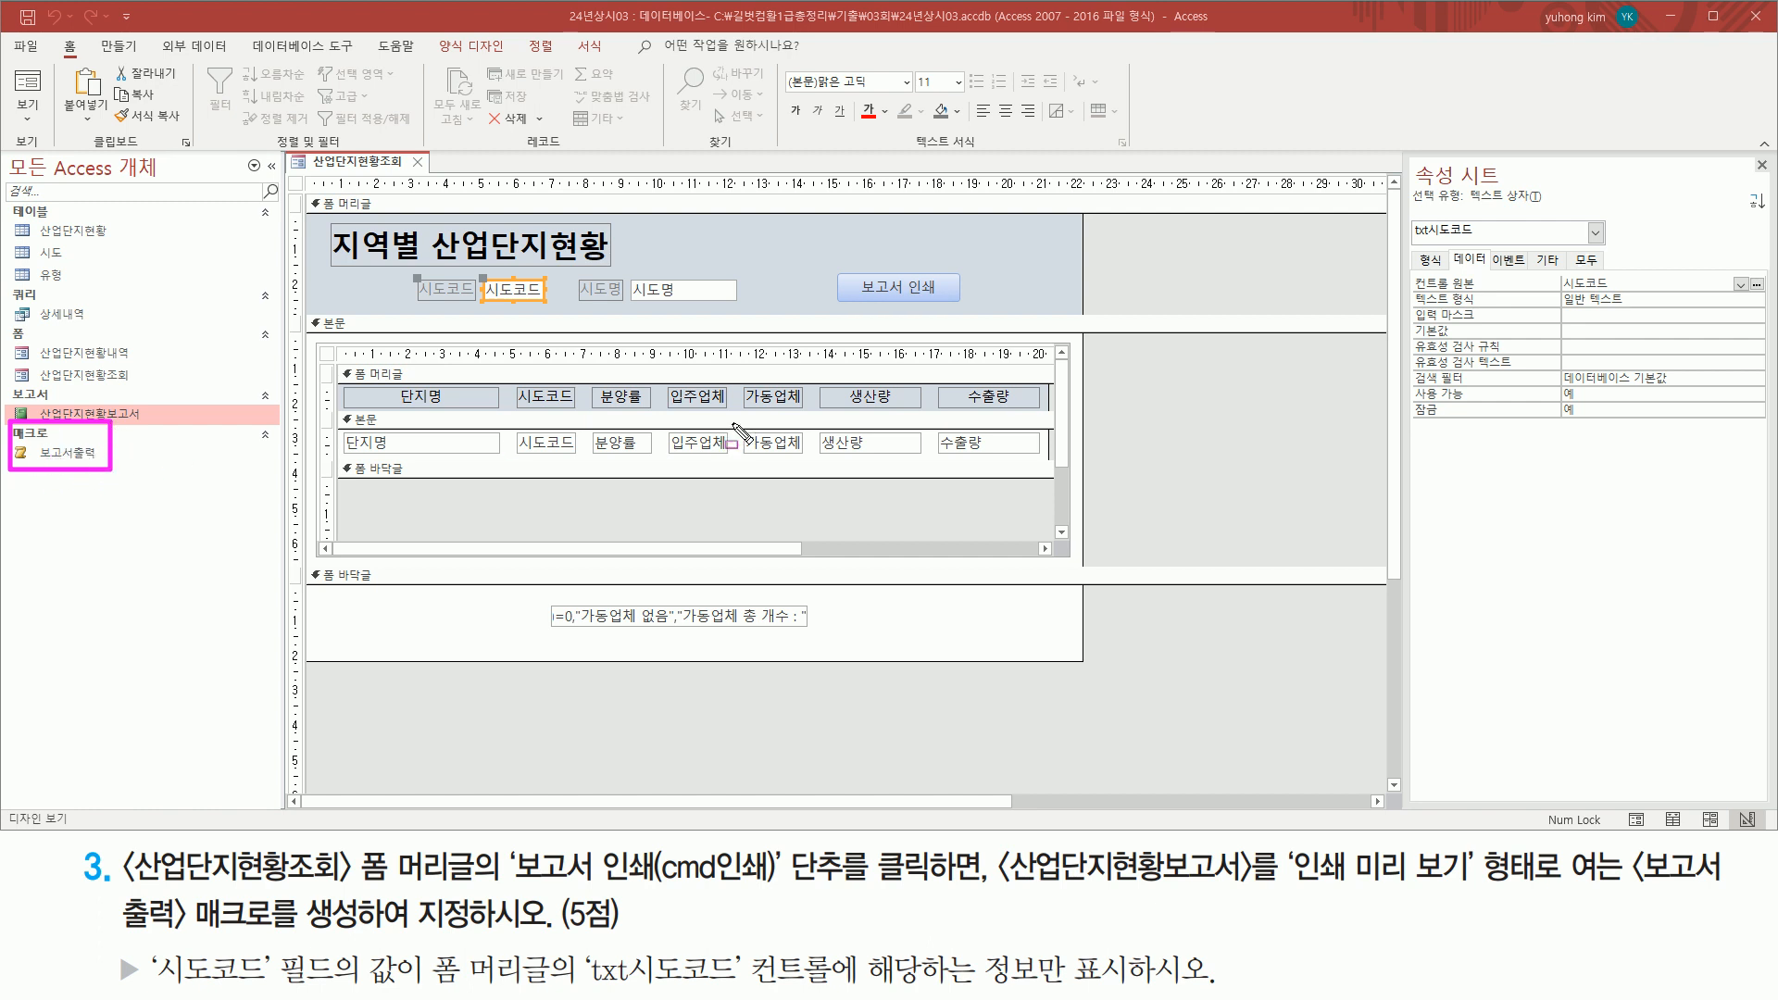
pyautogui.moveTo(833, 270); pyautogui.dragTo(963, 303)
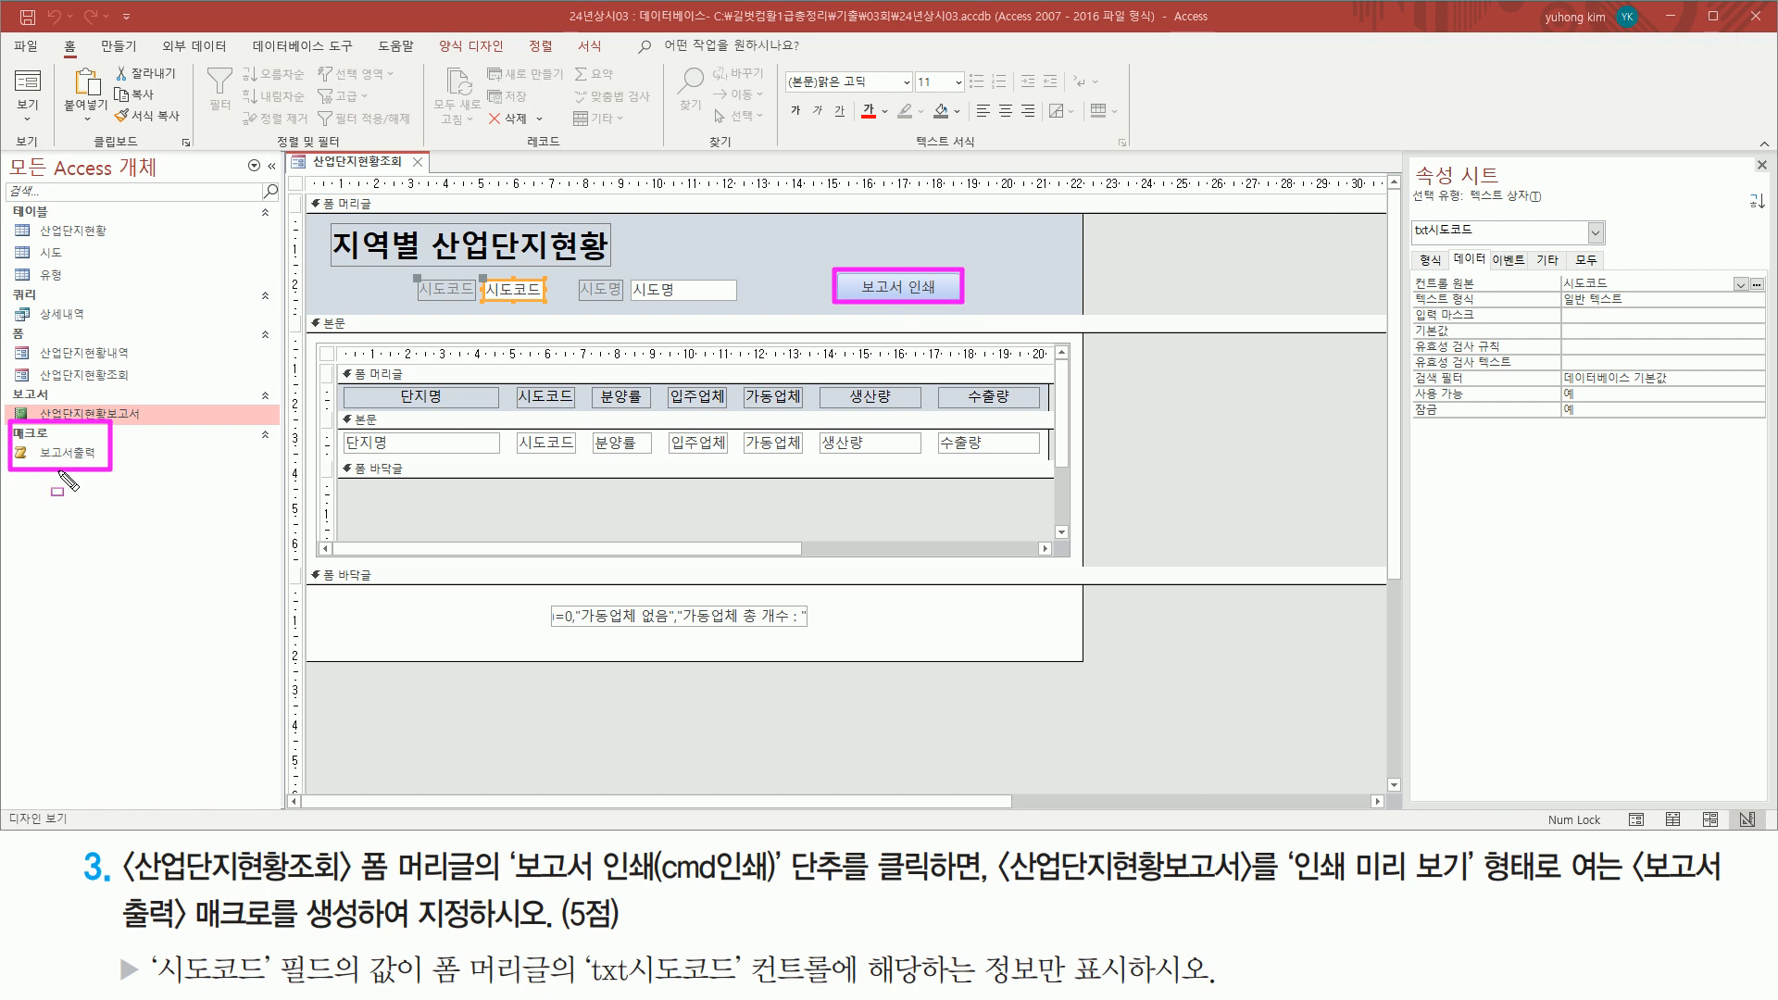
pyautogui.press('Escape')
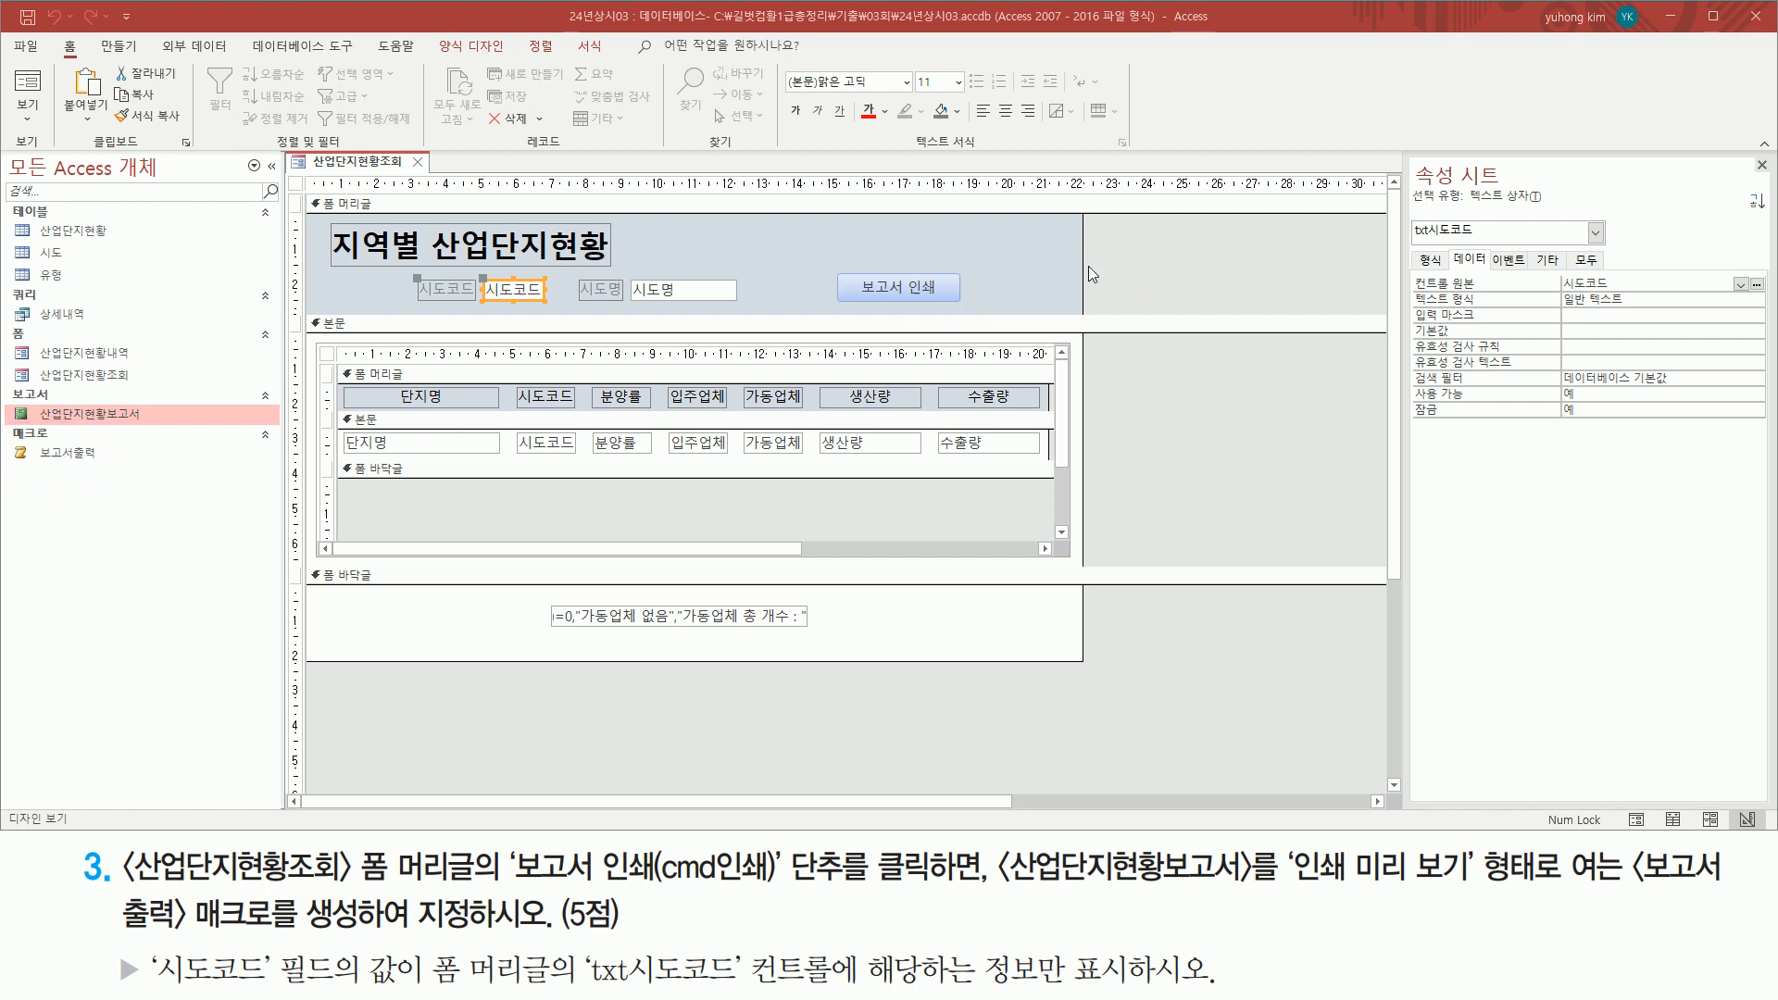
# Step: Assign the 보고서출력 macro to the On Click event of the 보고서 인쇄 button (cmd인쇄) in the form header
pyautogui.click(932, 295)
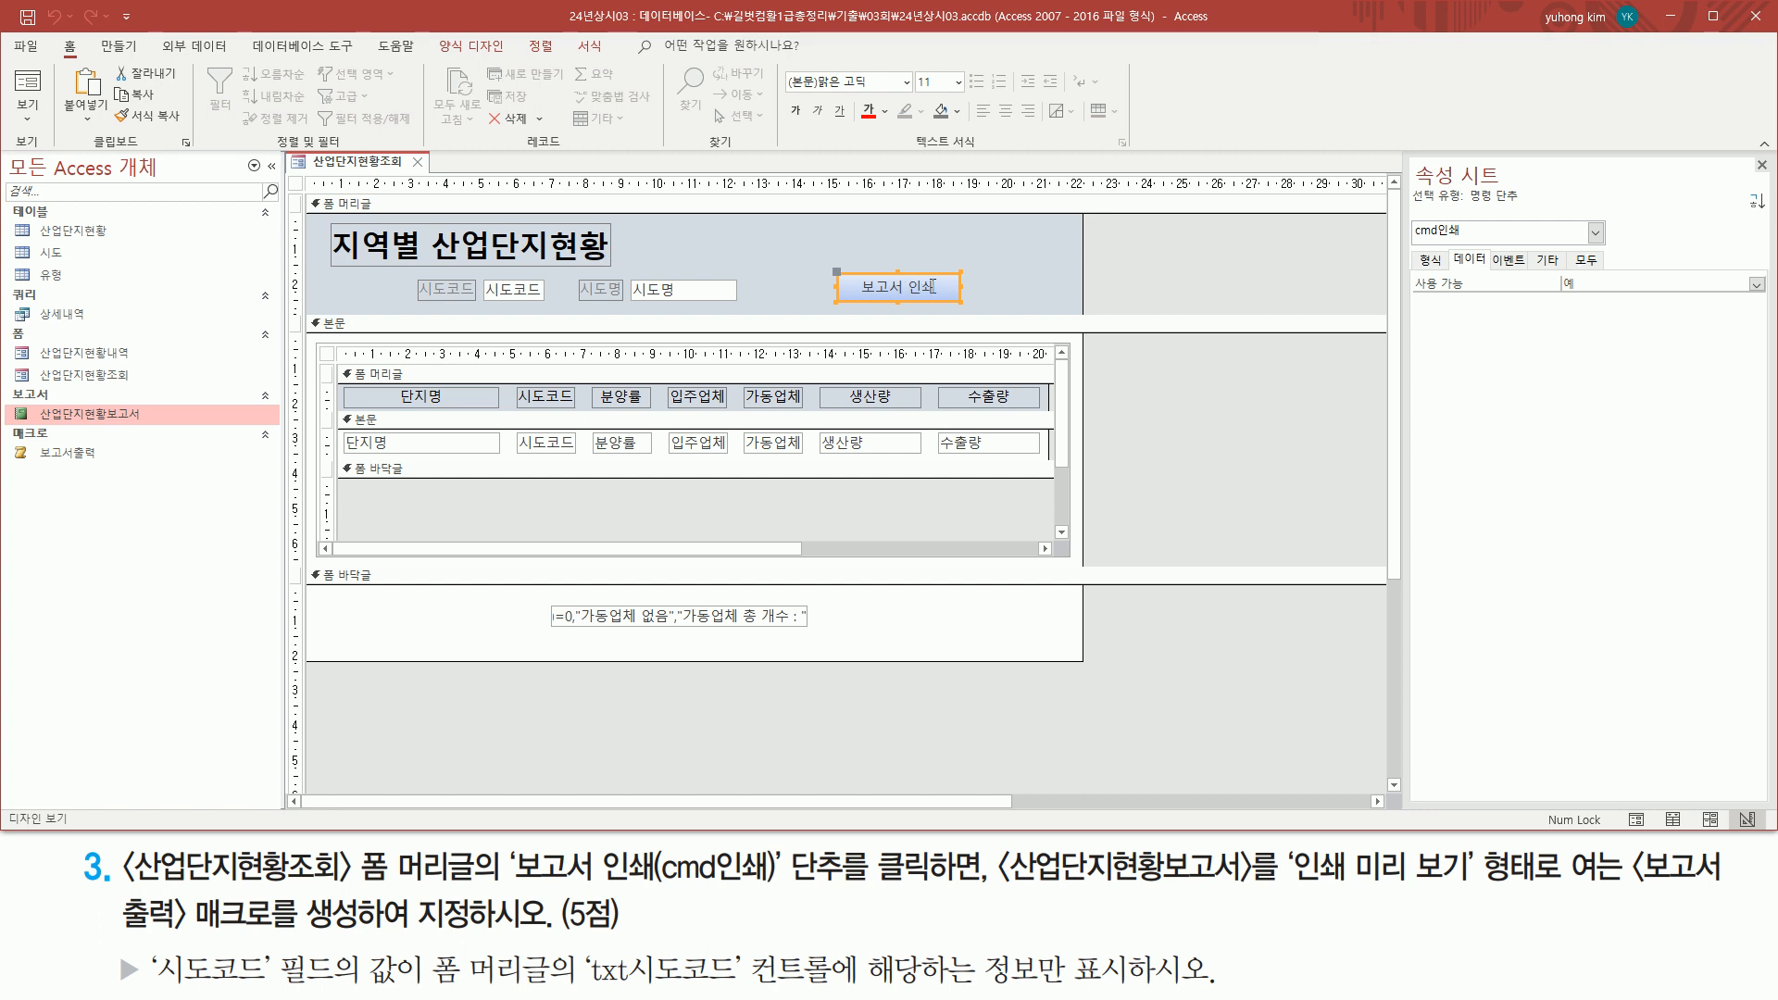
pyautogui.click(1506, 261)
pyautogui.moveTo(1483, 245); pyautogui.dragTo(1538, 270)
pyautogui.moveTo(1414, 296); pyautogui.dragTo(1686, 295)
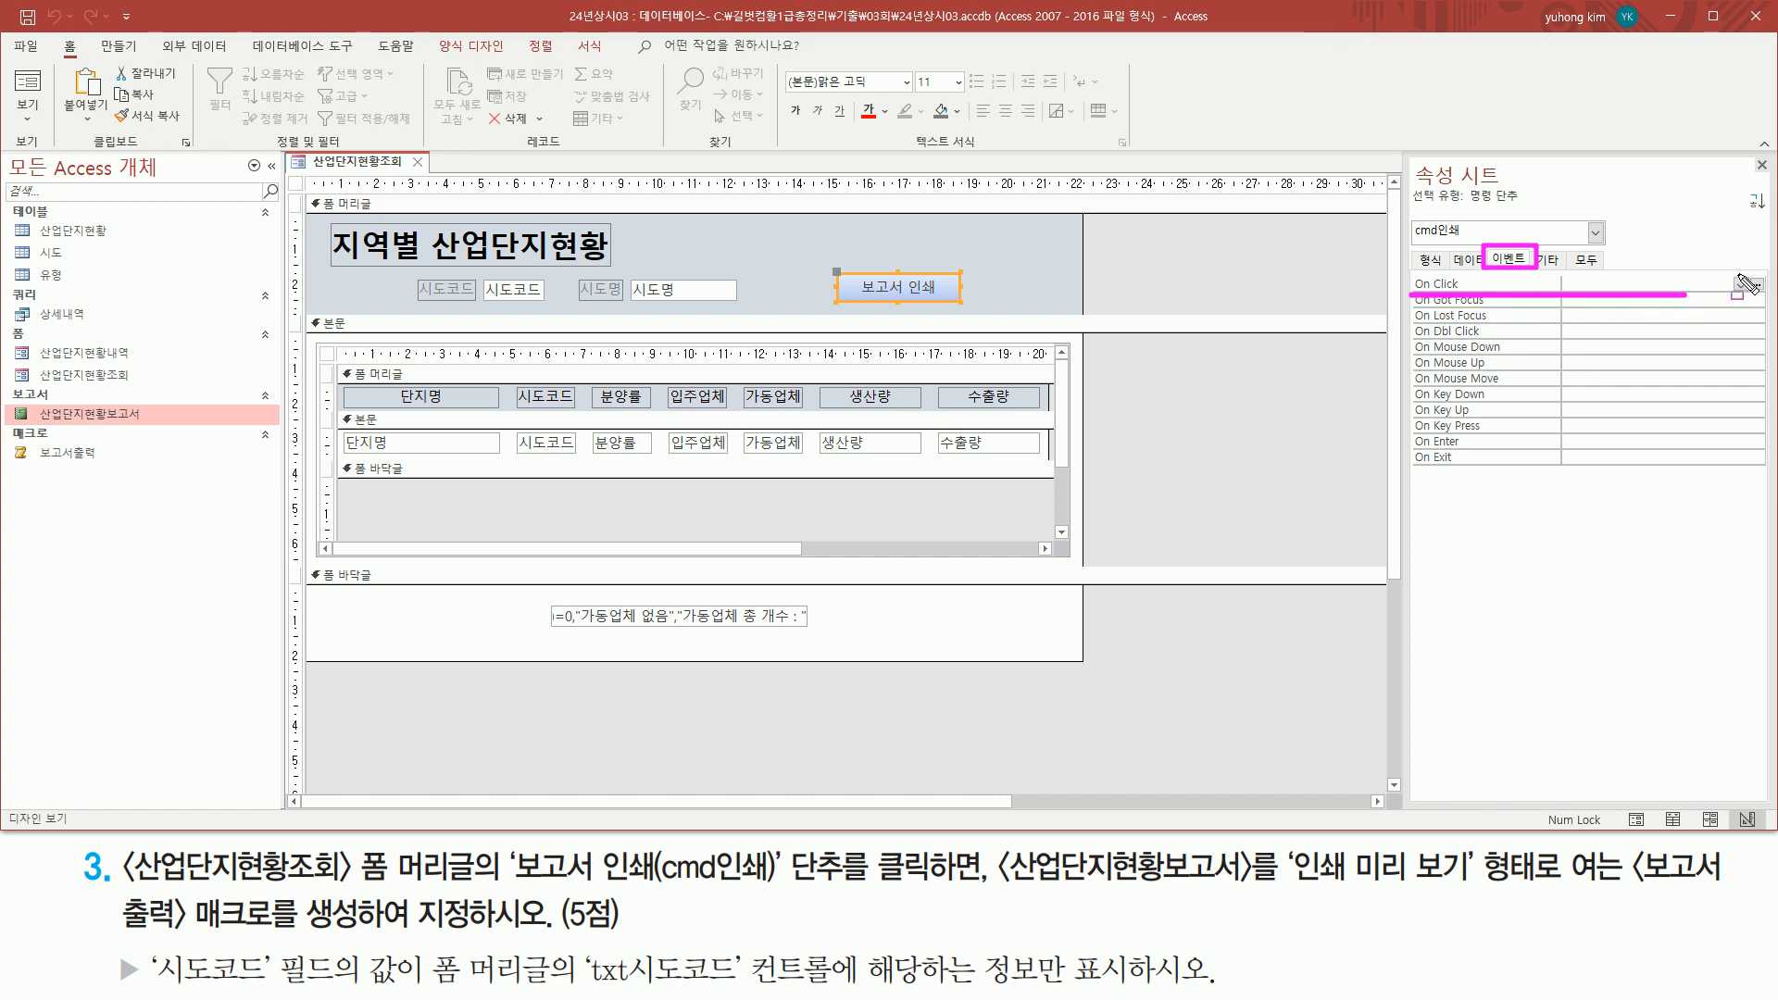
pyautogui.press('Escape')
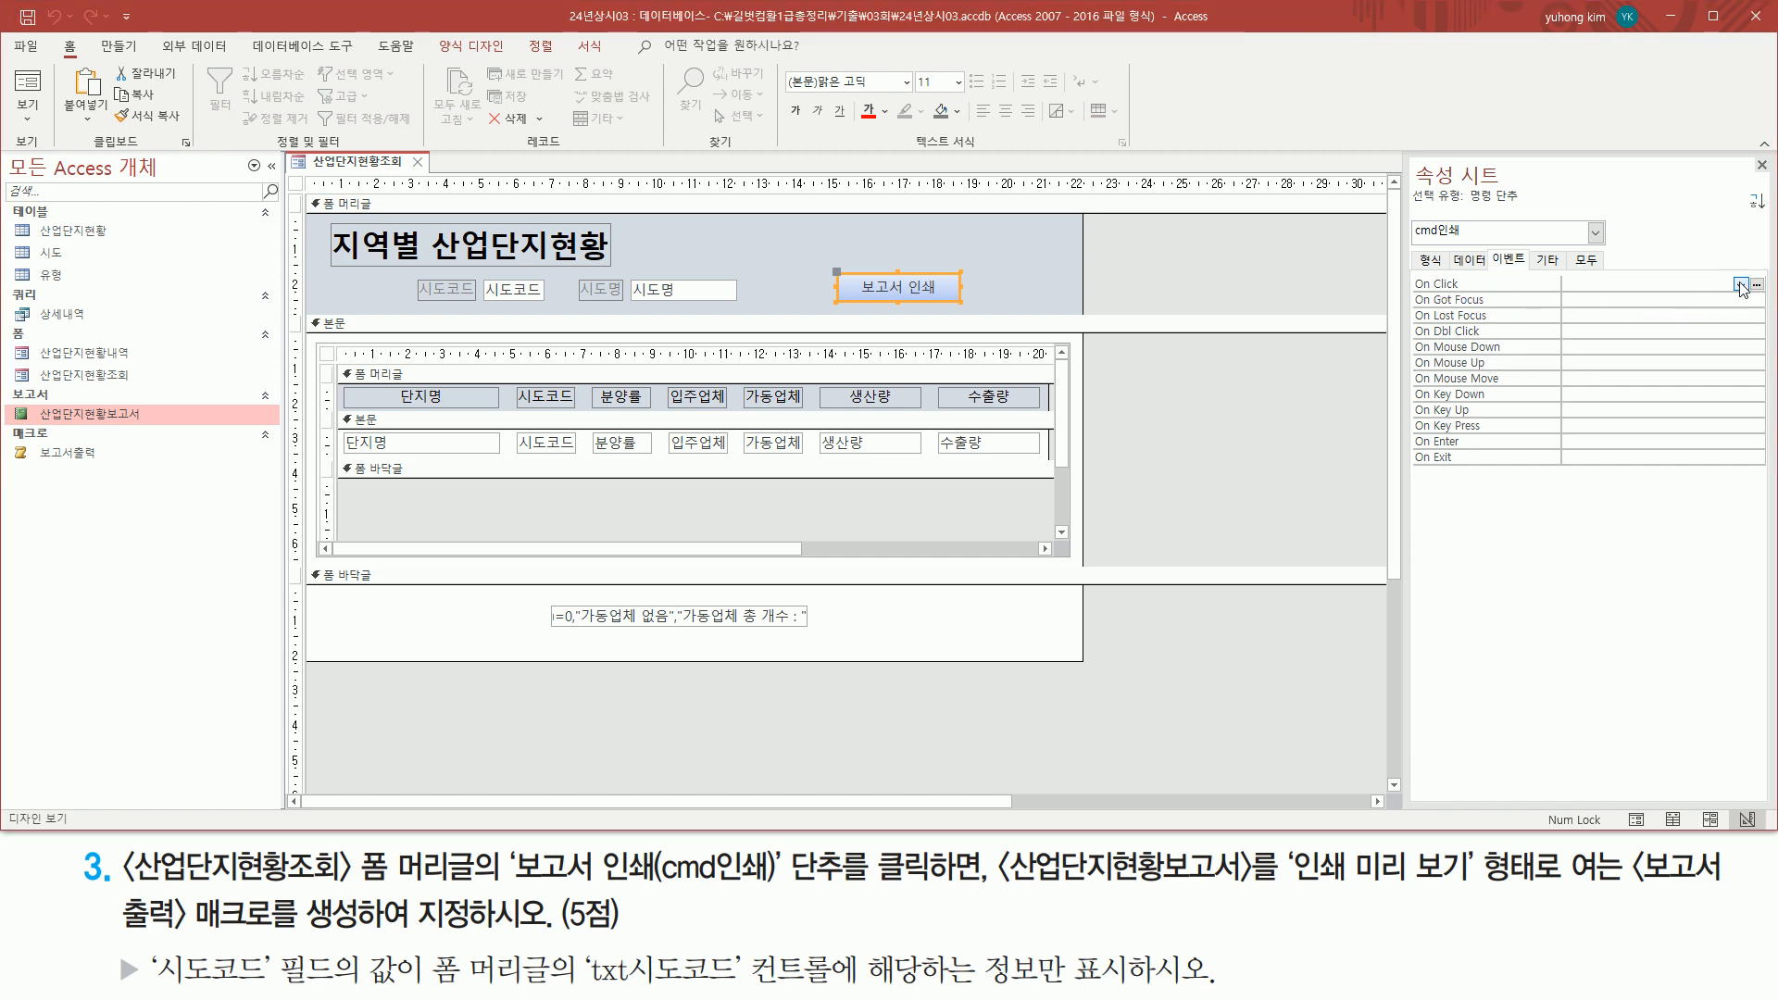
pyautogui.click(1741, 284)
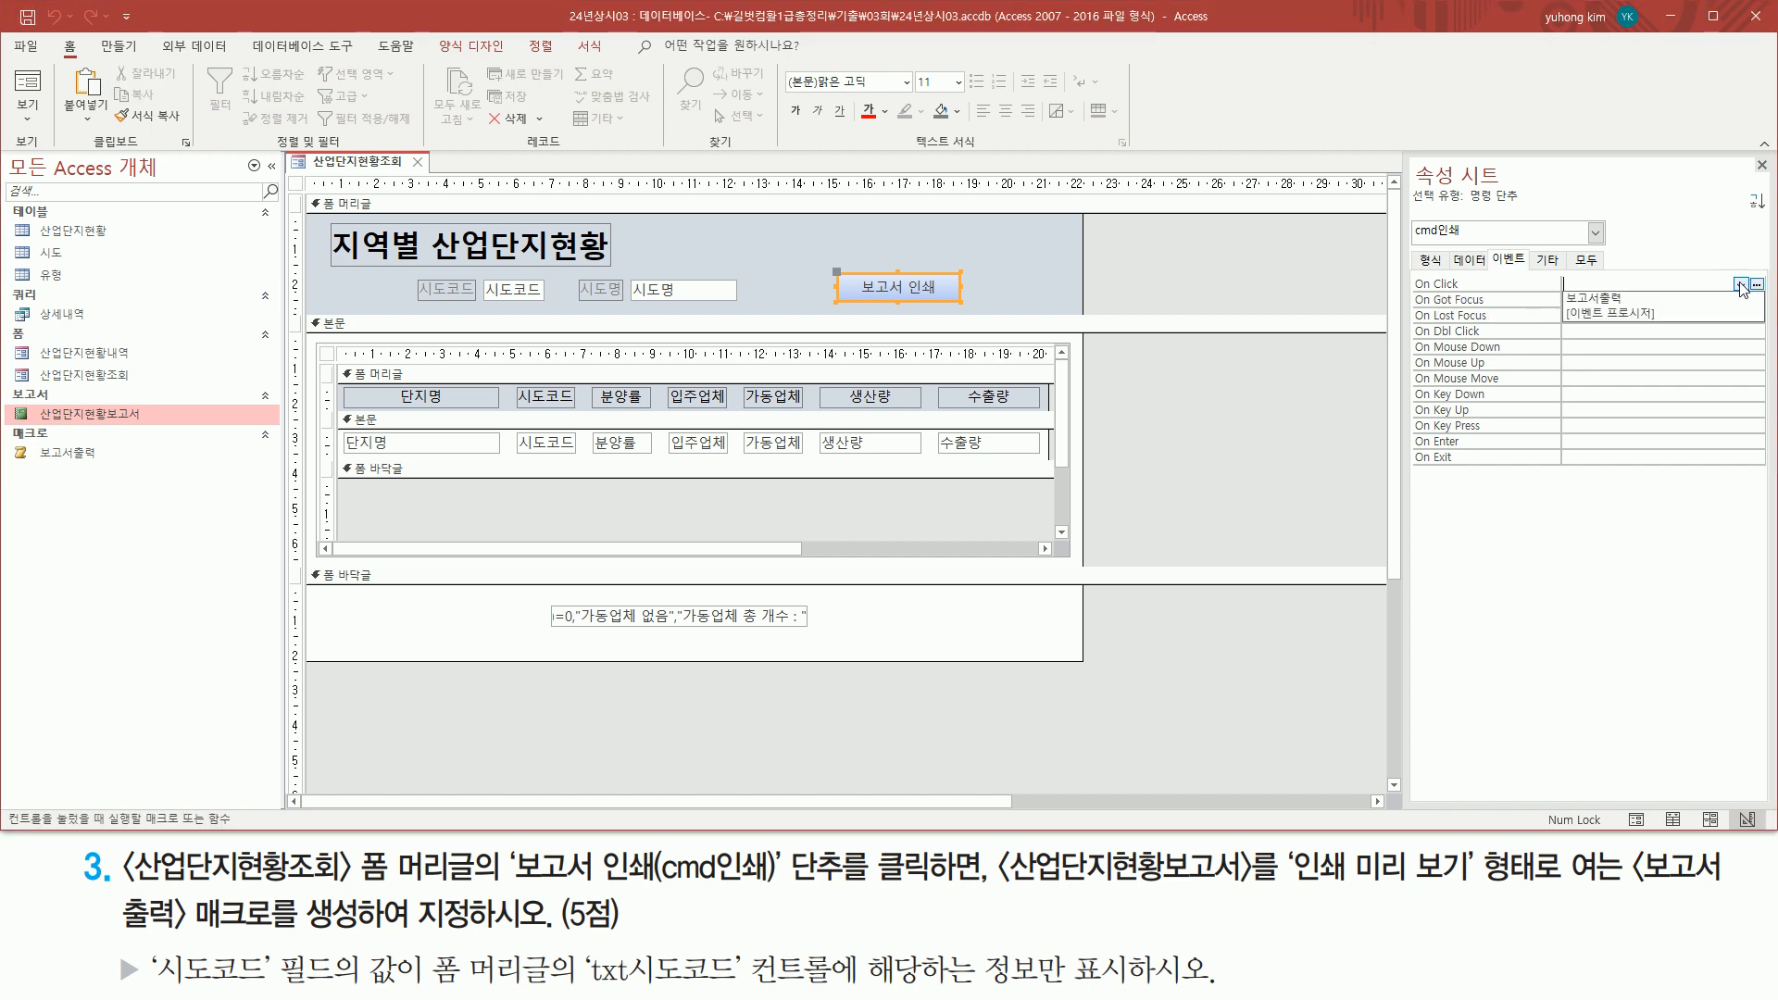
pyautogui.click(1637, 298)
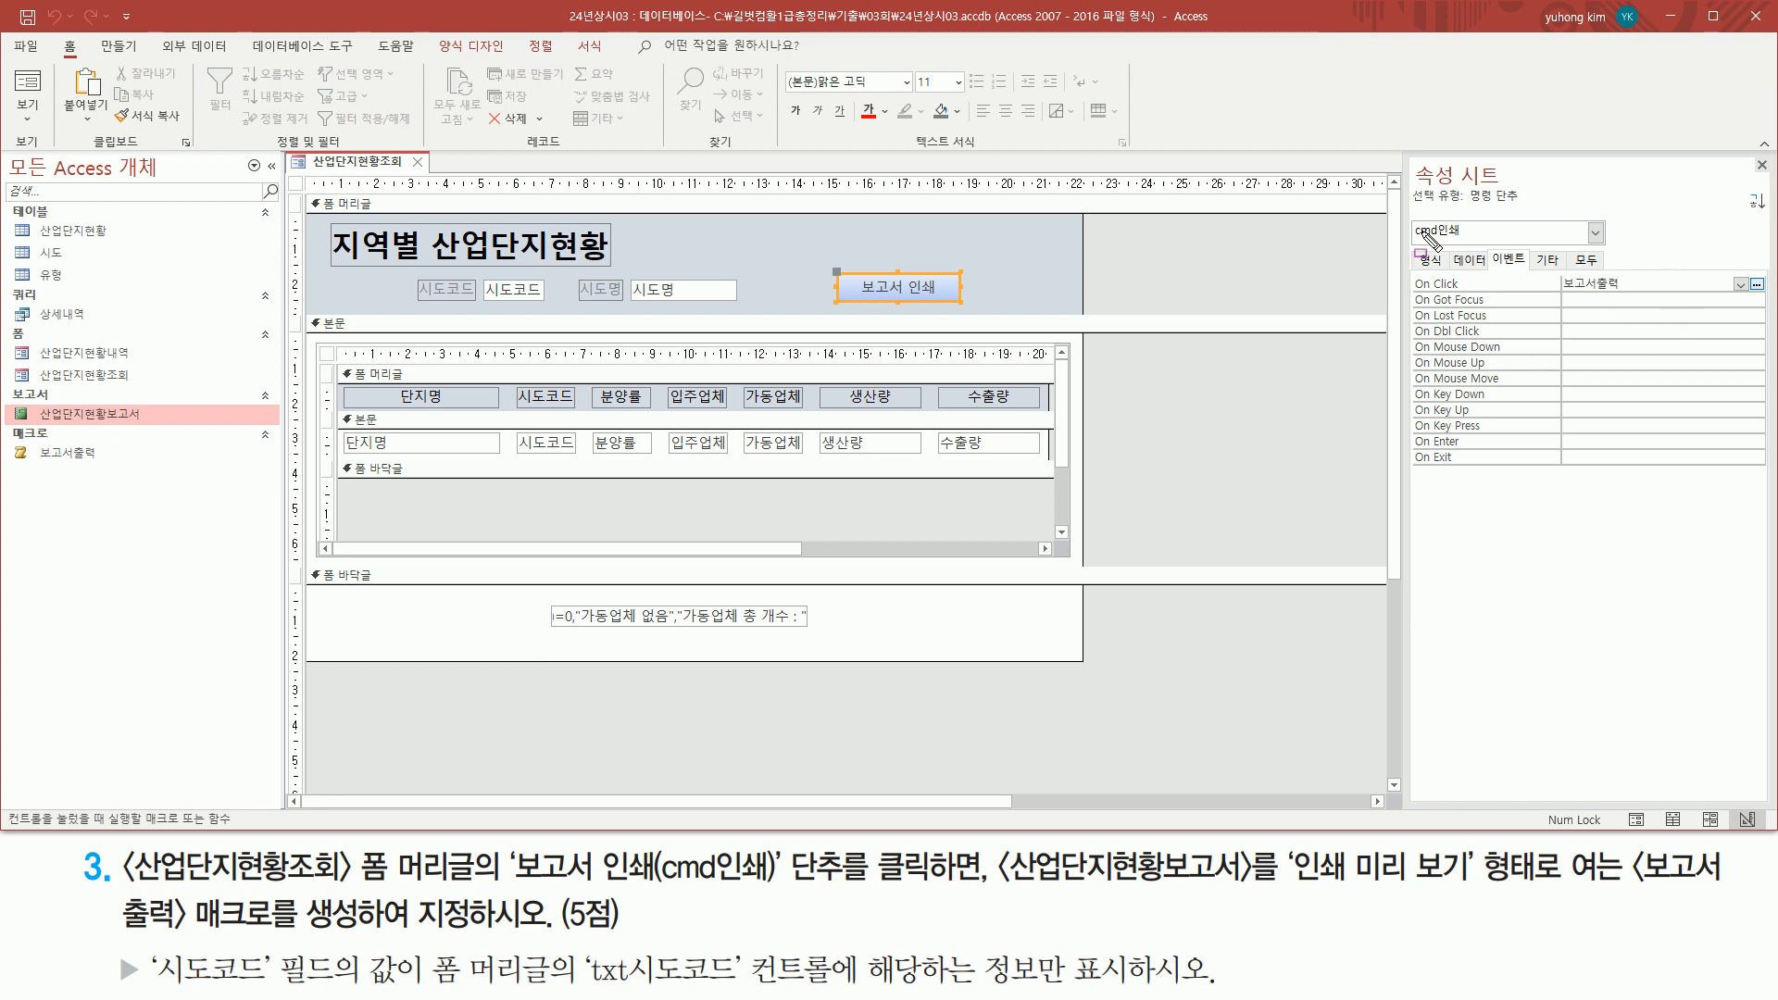
pyautogui.moveTo(1408, 215); pyautogui.dragTo(1481, 242)
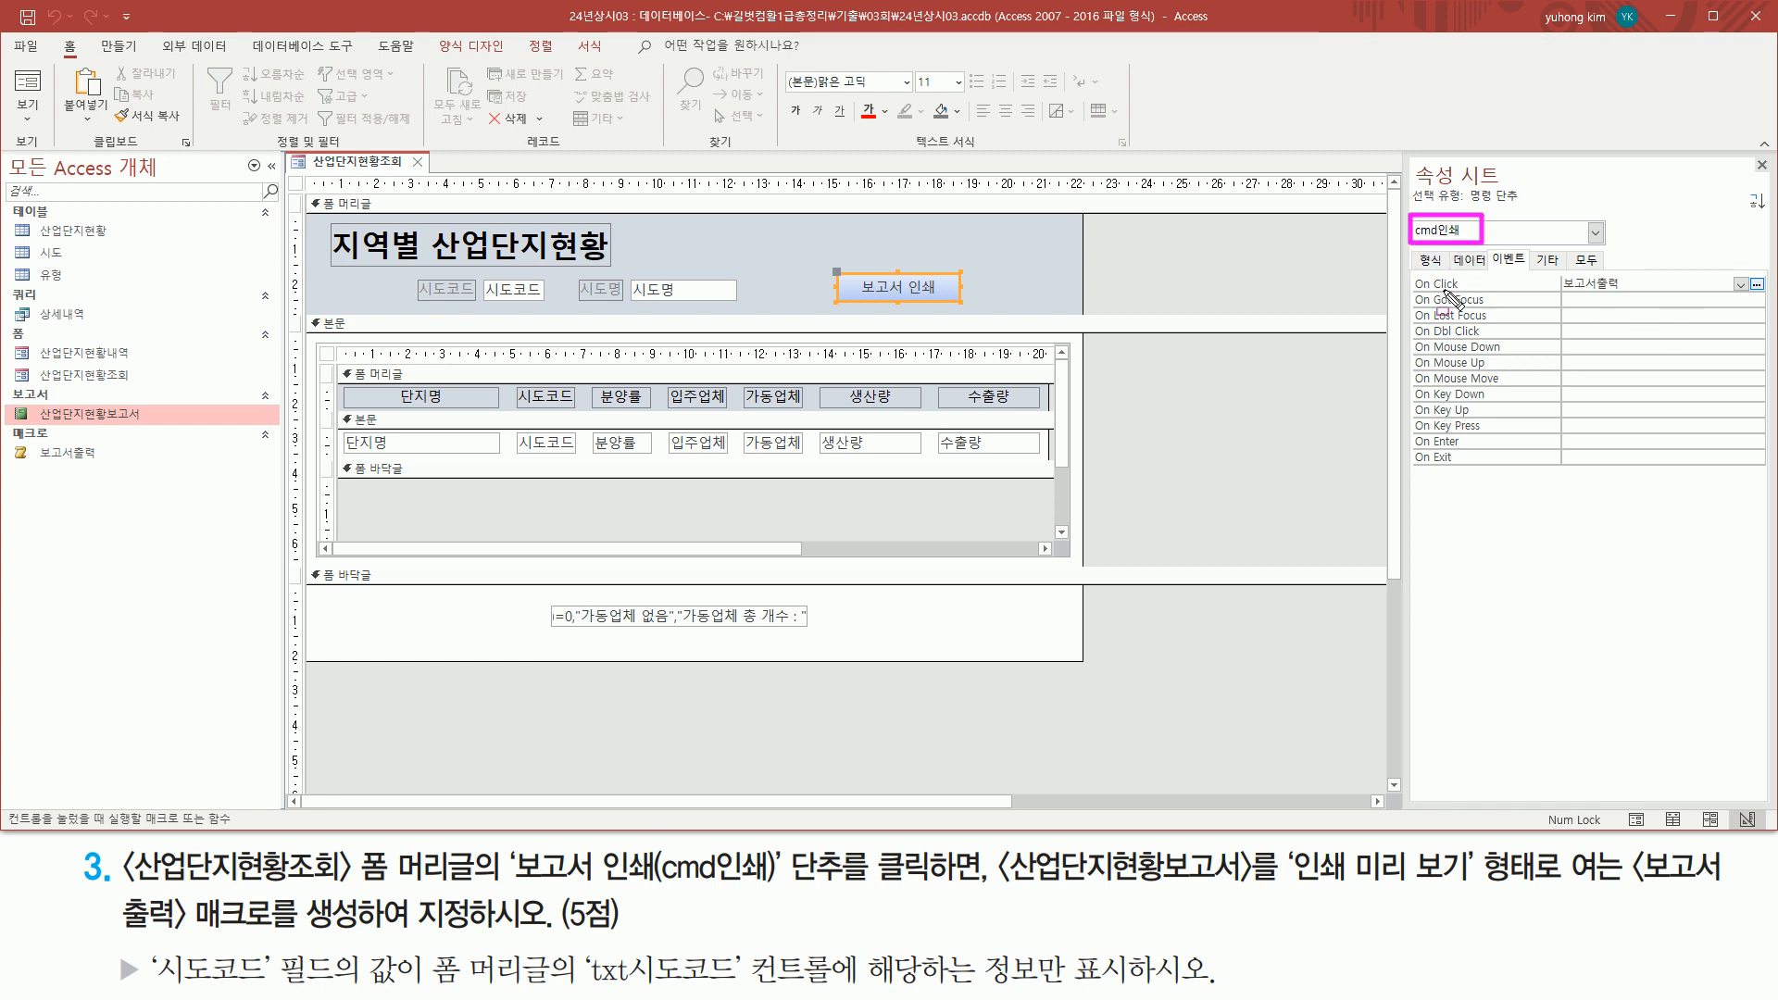
pyautogui.moveTo(1415, 293); pyautogui.dragTo(1625, 294)
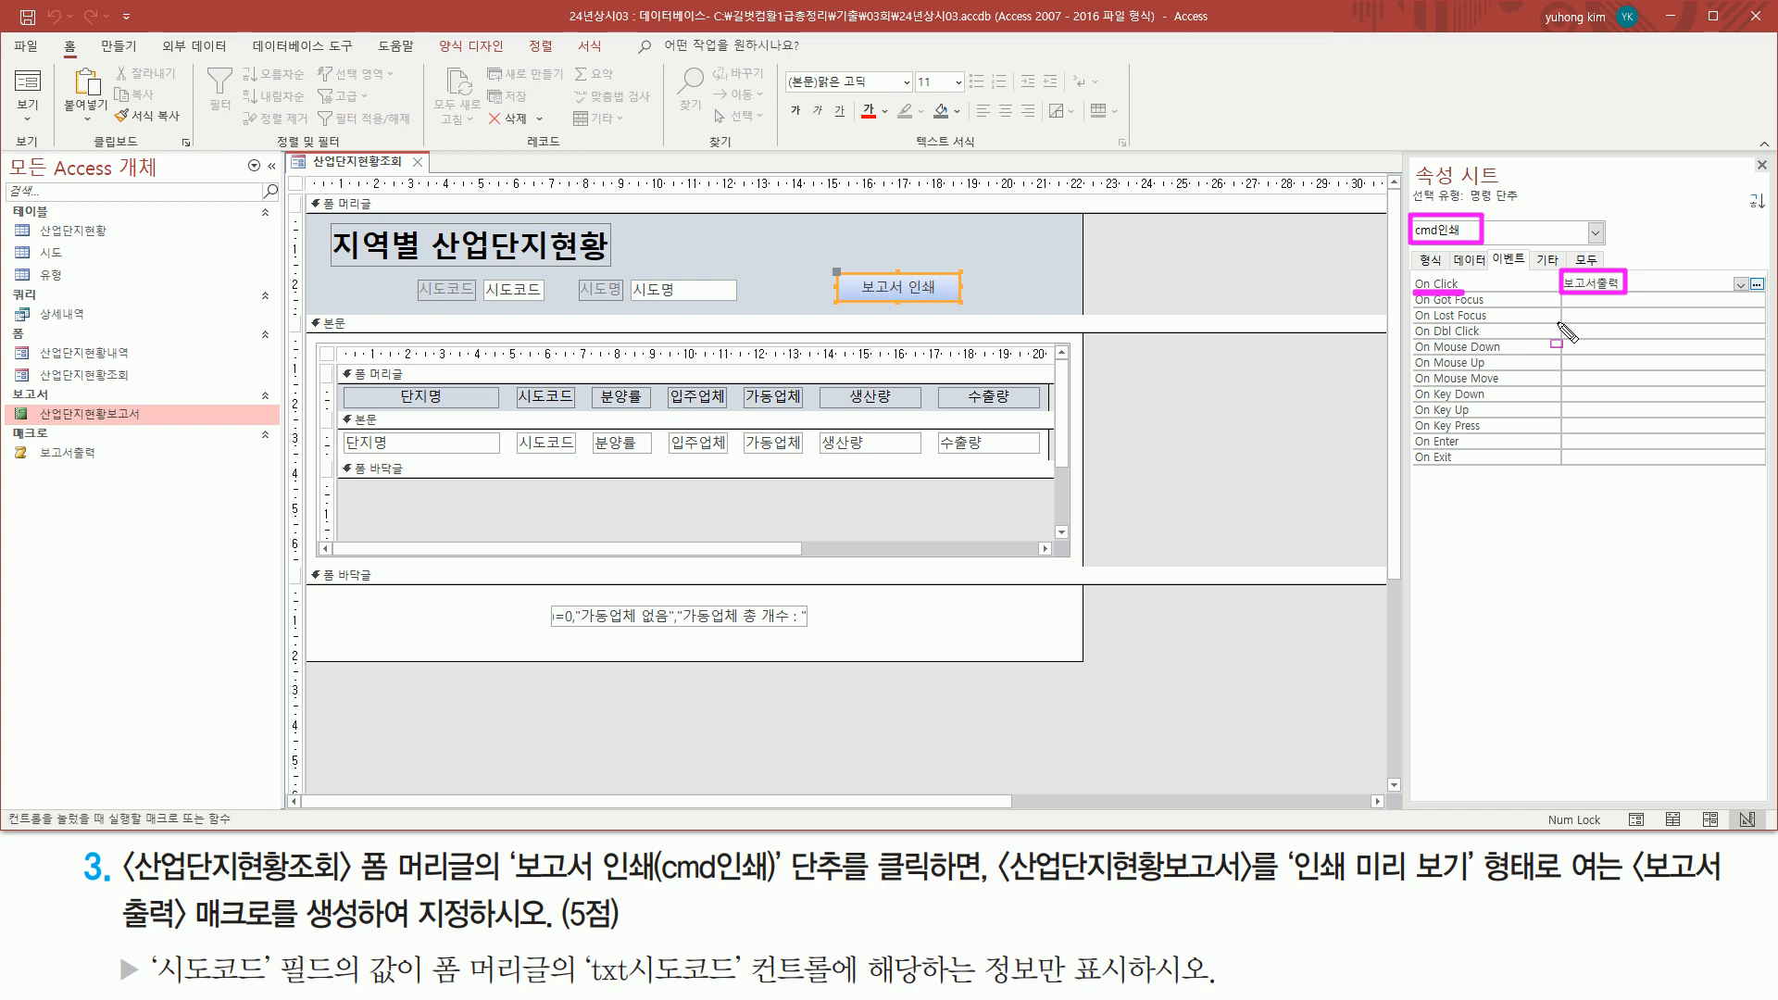
pyautogui.press('Escape')
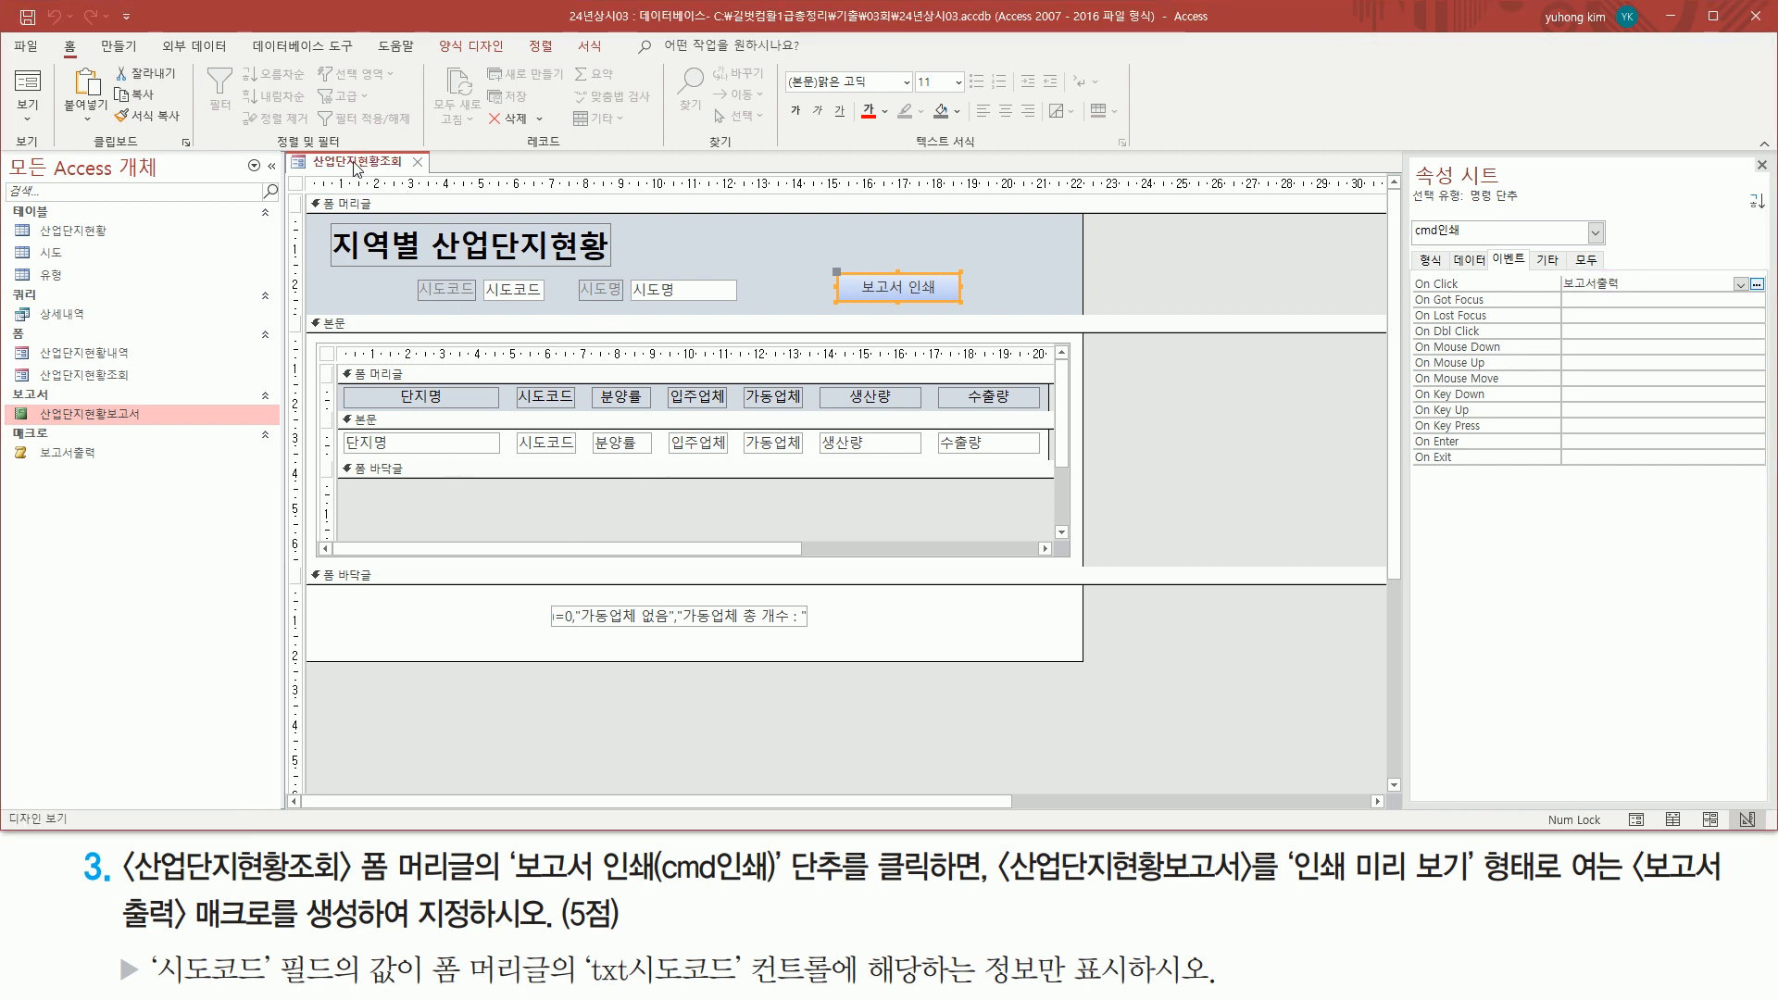
# Step: Show 산업단지현황조회 in Form view and run its 보고서 인쇄 button for 시도코드 01-1
pyautogui.rightClick(358, 167)
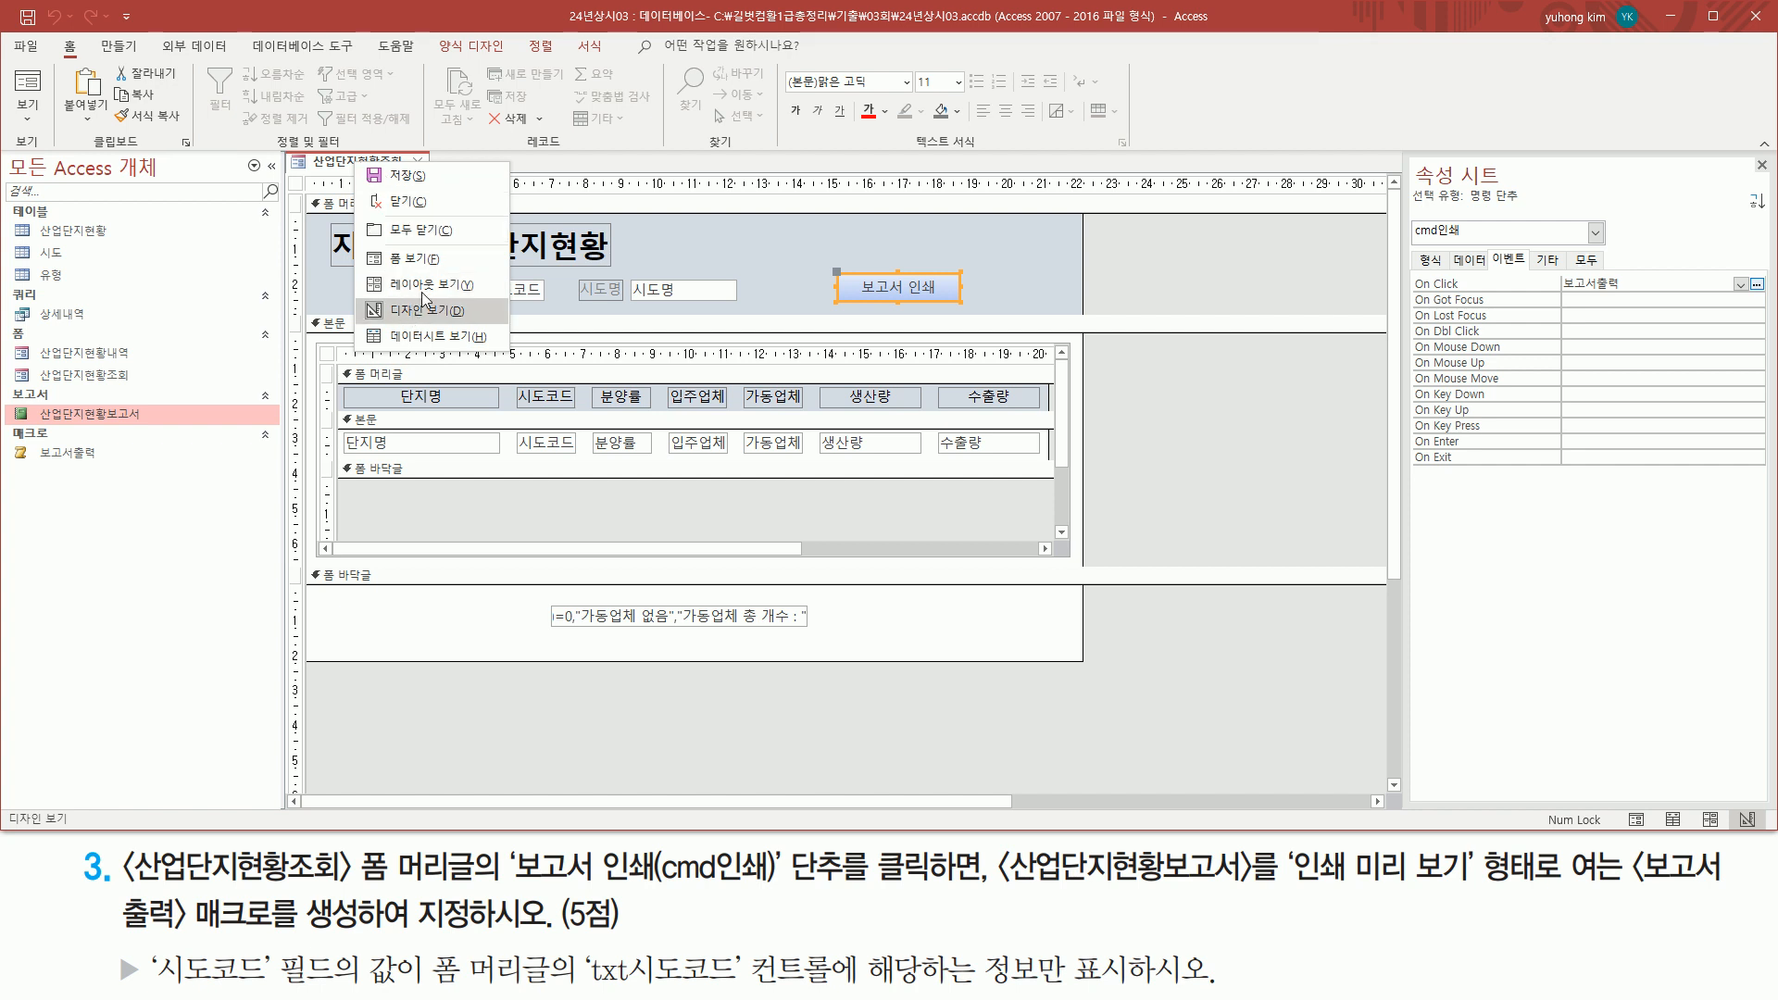
pyautogui.click(424, 260)
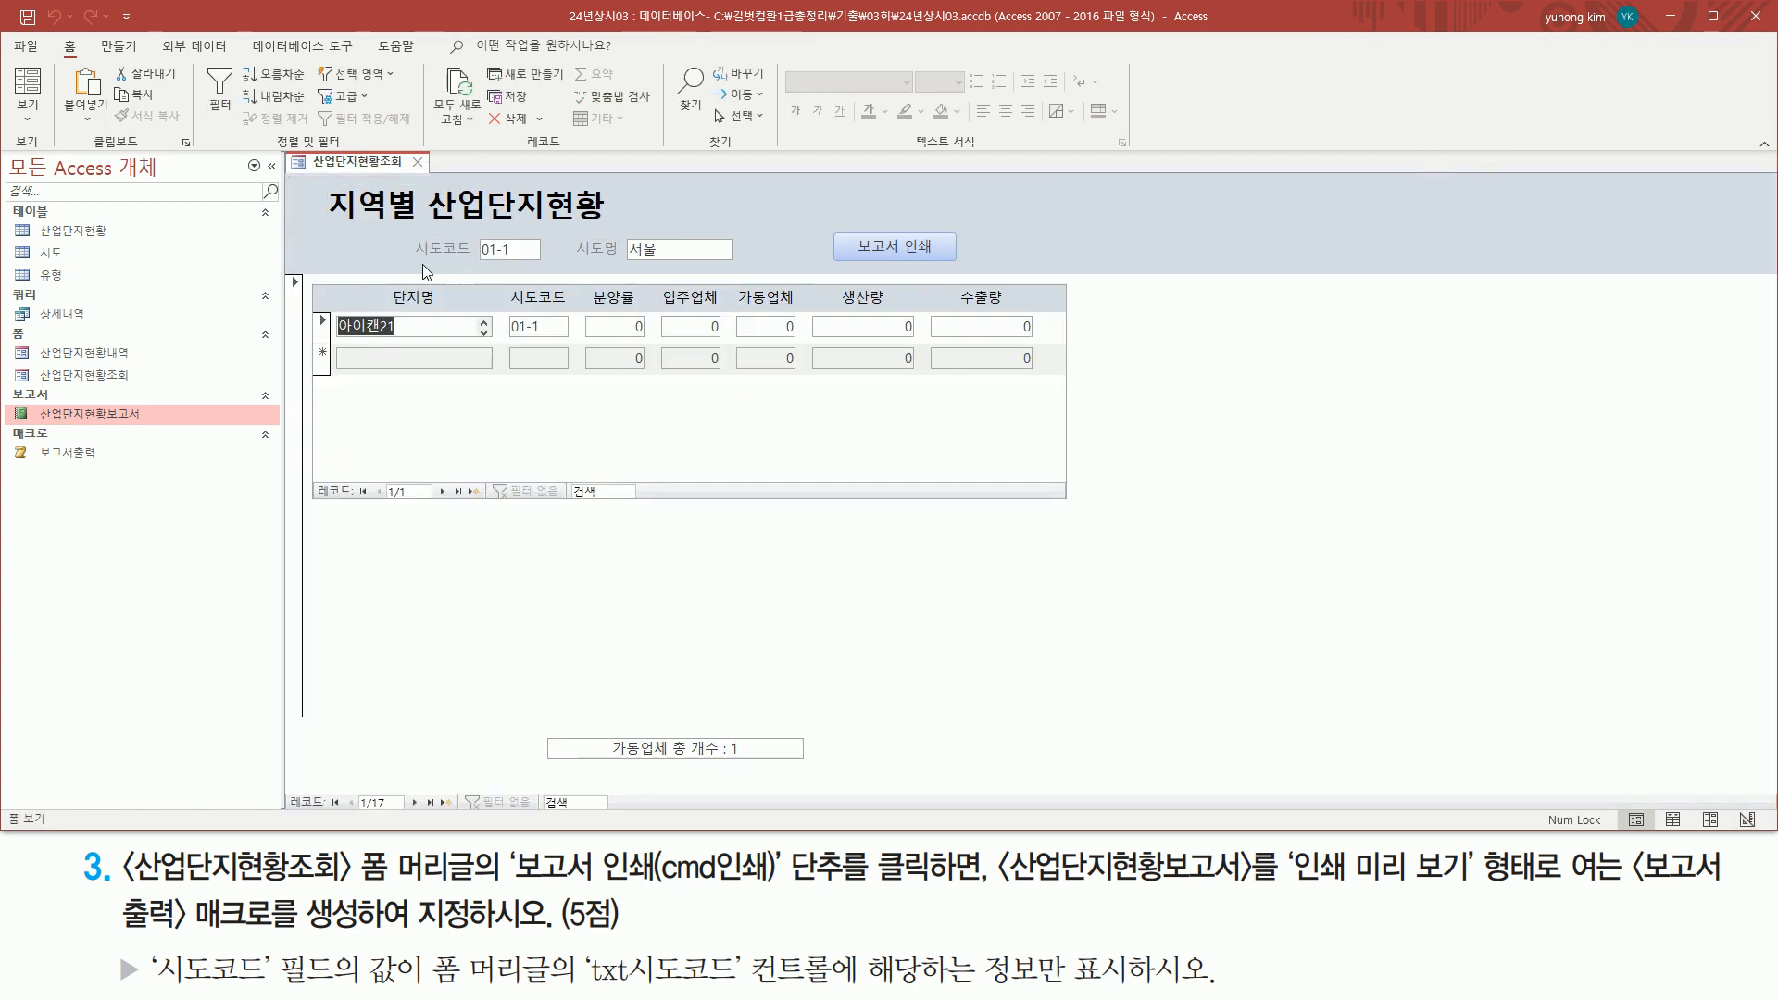
pyautogui.moveTo(471, 263); pyautogui.dragTo(509, 262)
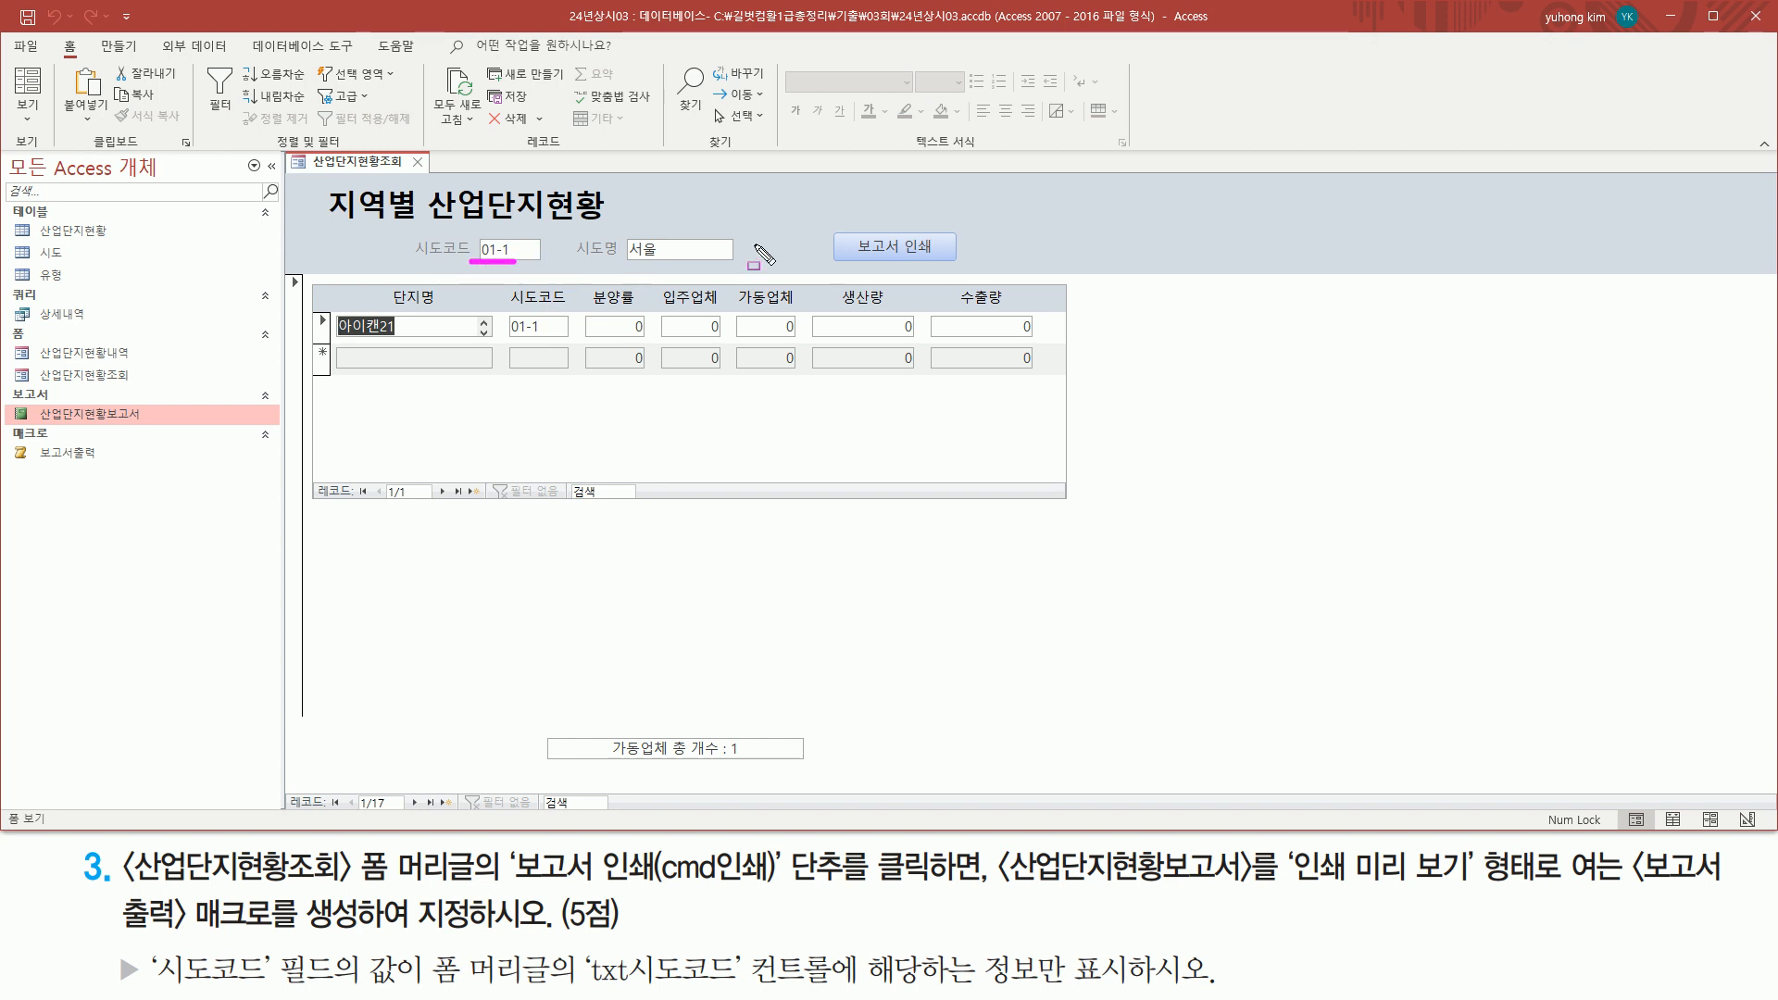
pyautogui.moveTo(833, 226); pyautogui.dragTo(946, 263)
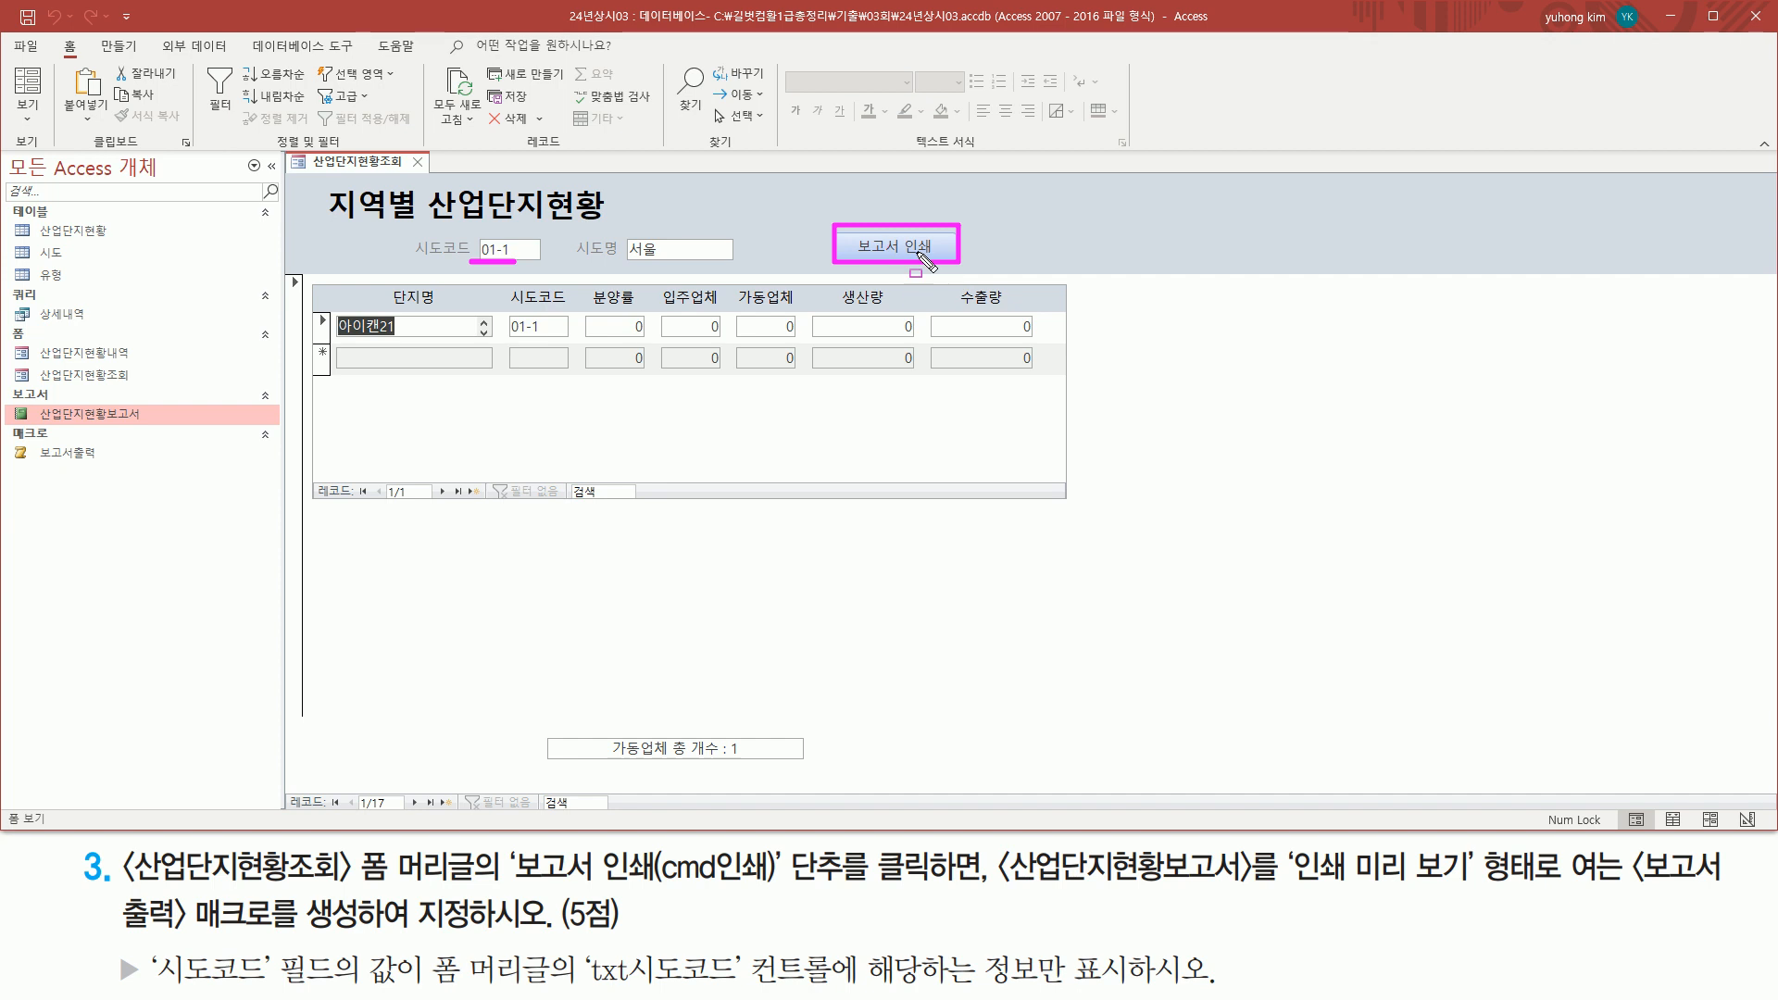
pyautogui.click(915, 248)
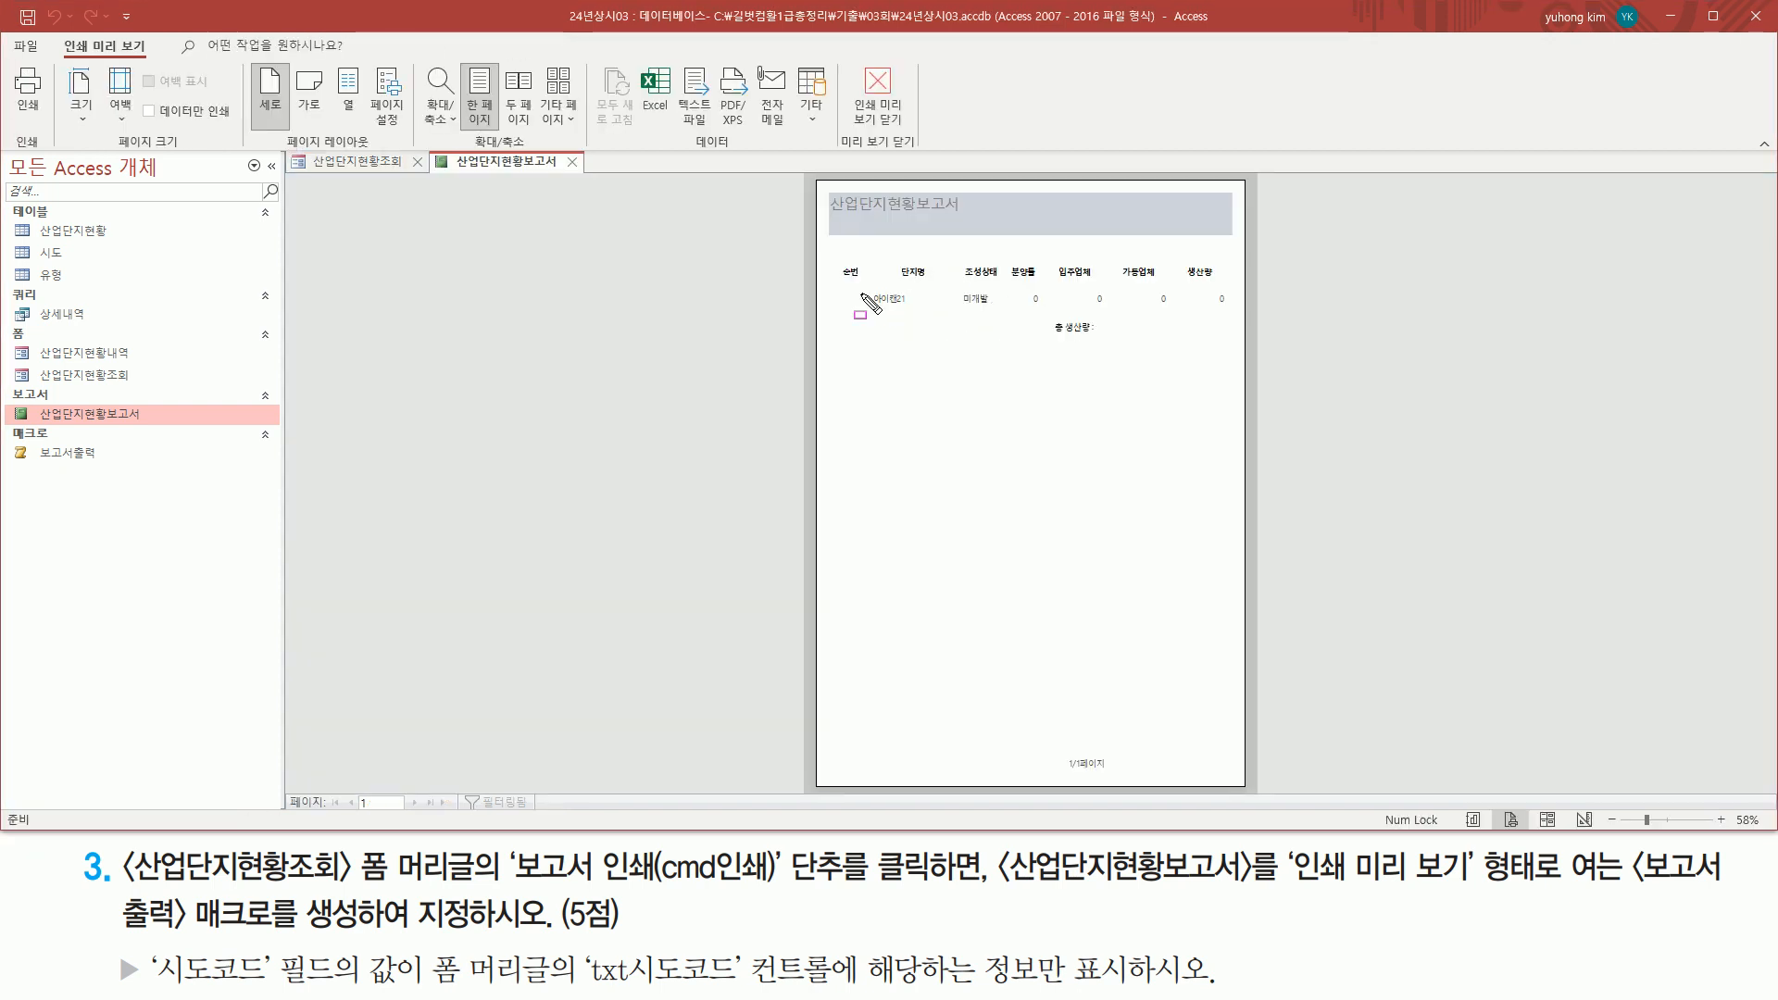
# Step: Check the detail rows and page count of the previewed 산업단지현황보고서 for 서울, and close the print preview
pyautogui.moveTo(846, 286); pyautogui.dragTo(1230, 315)
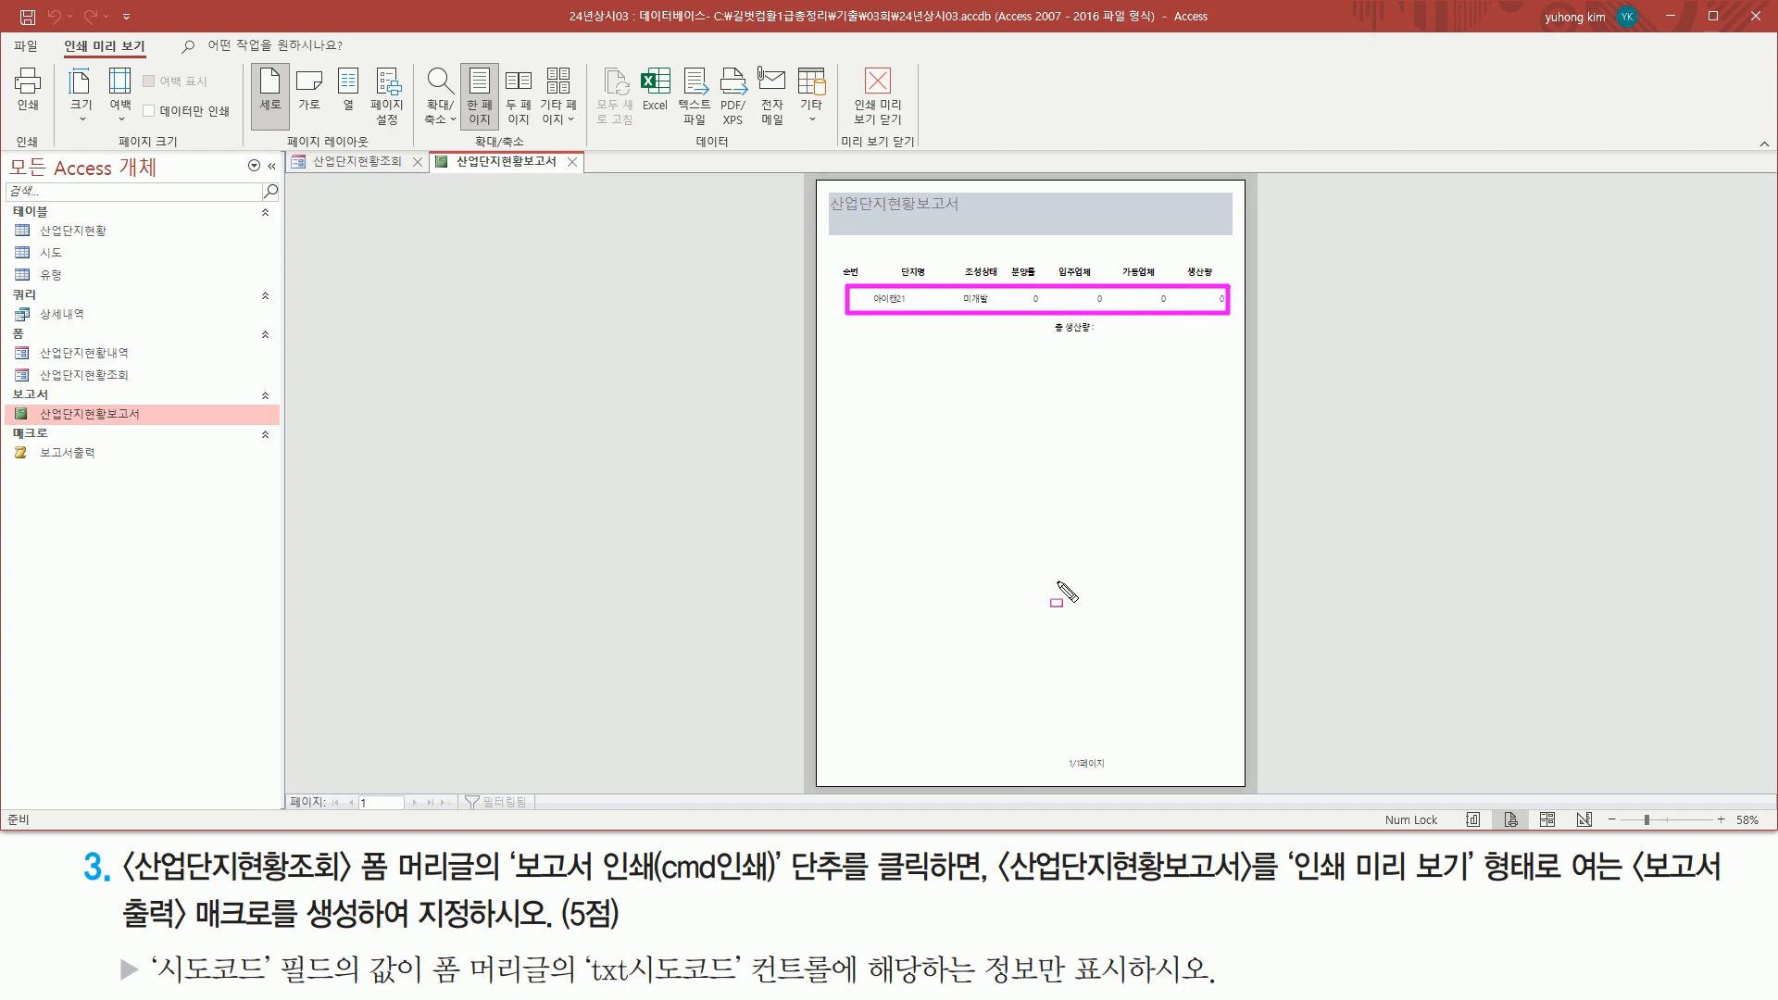
pyautogui.moveTo(281, 788); pyautogui.dragTo(466, 816)
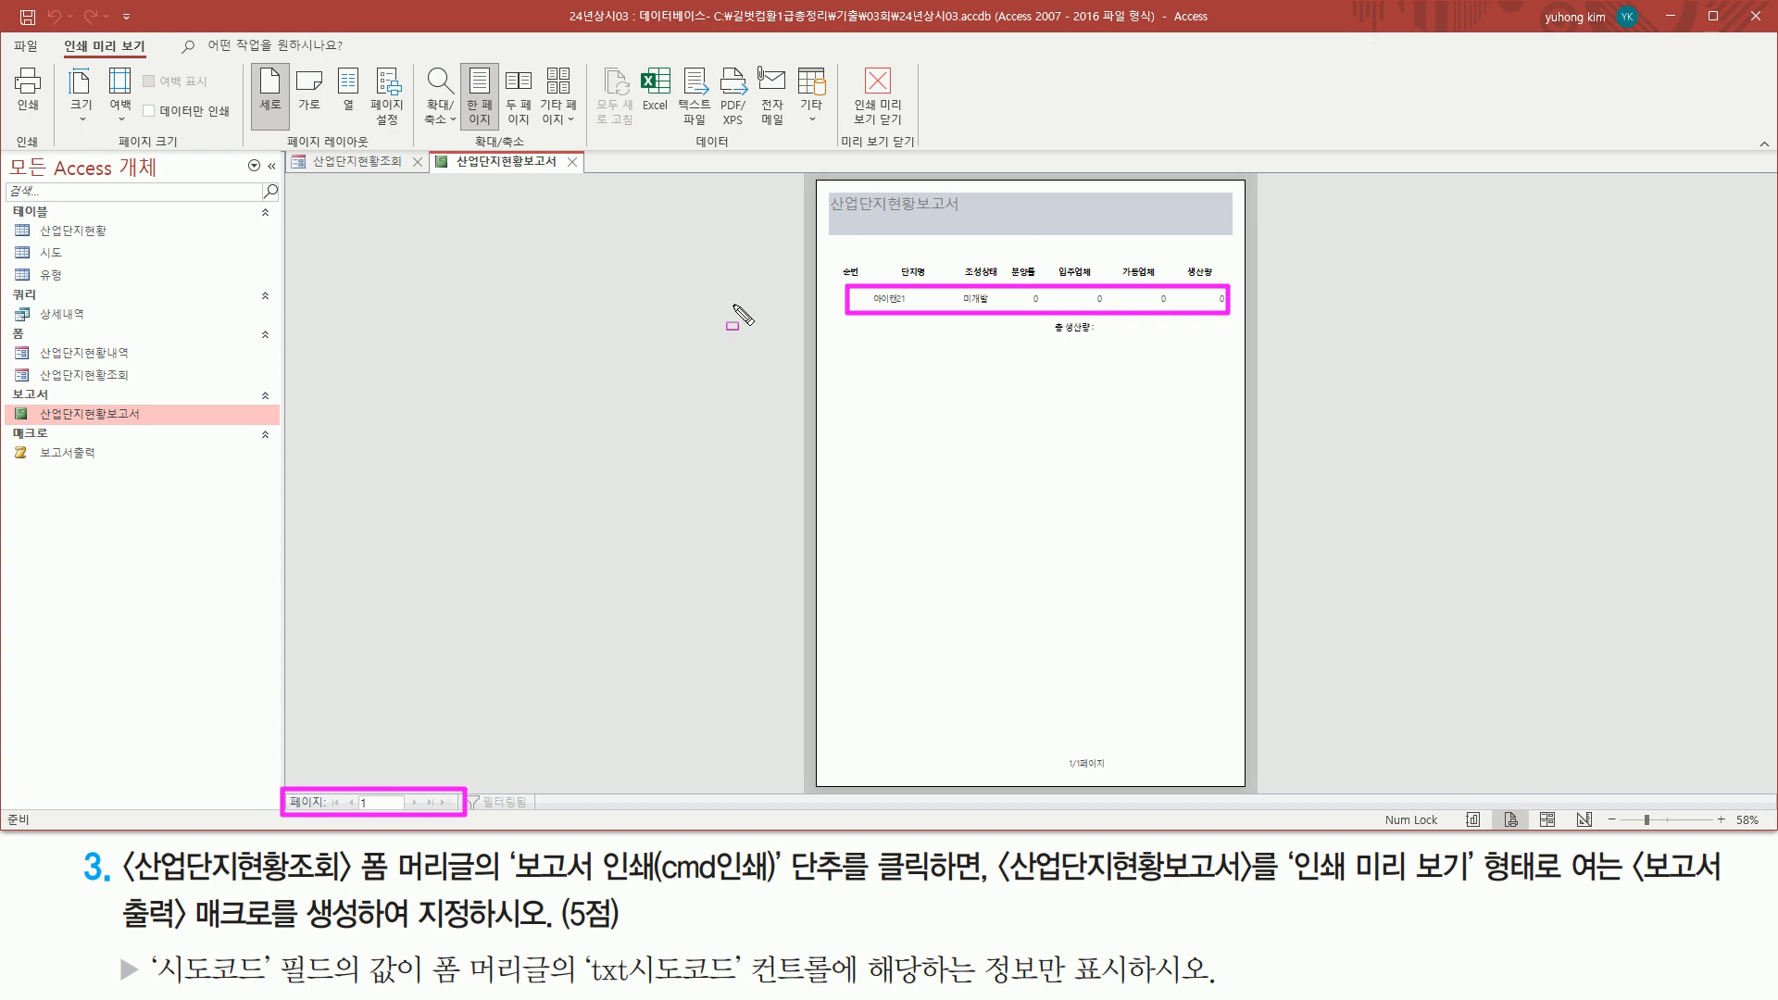
pyautogui.moveTo(404, 815); pyautogui.dragTo(449, 793)
pyautogui.press('Escape')
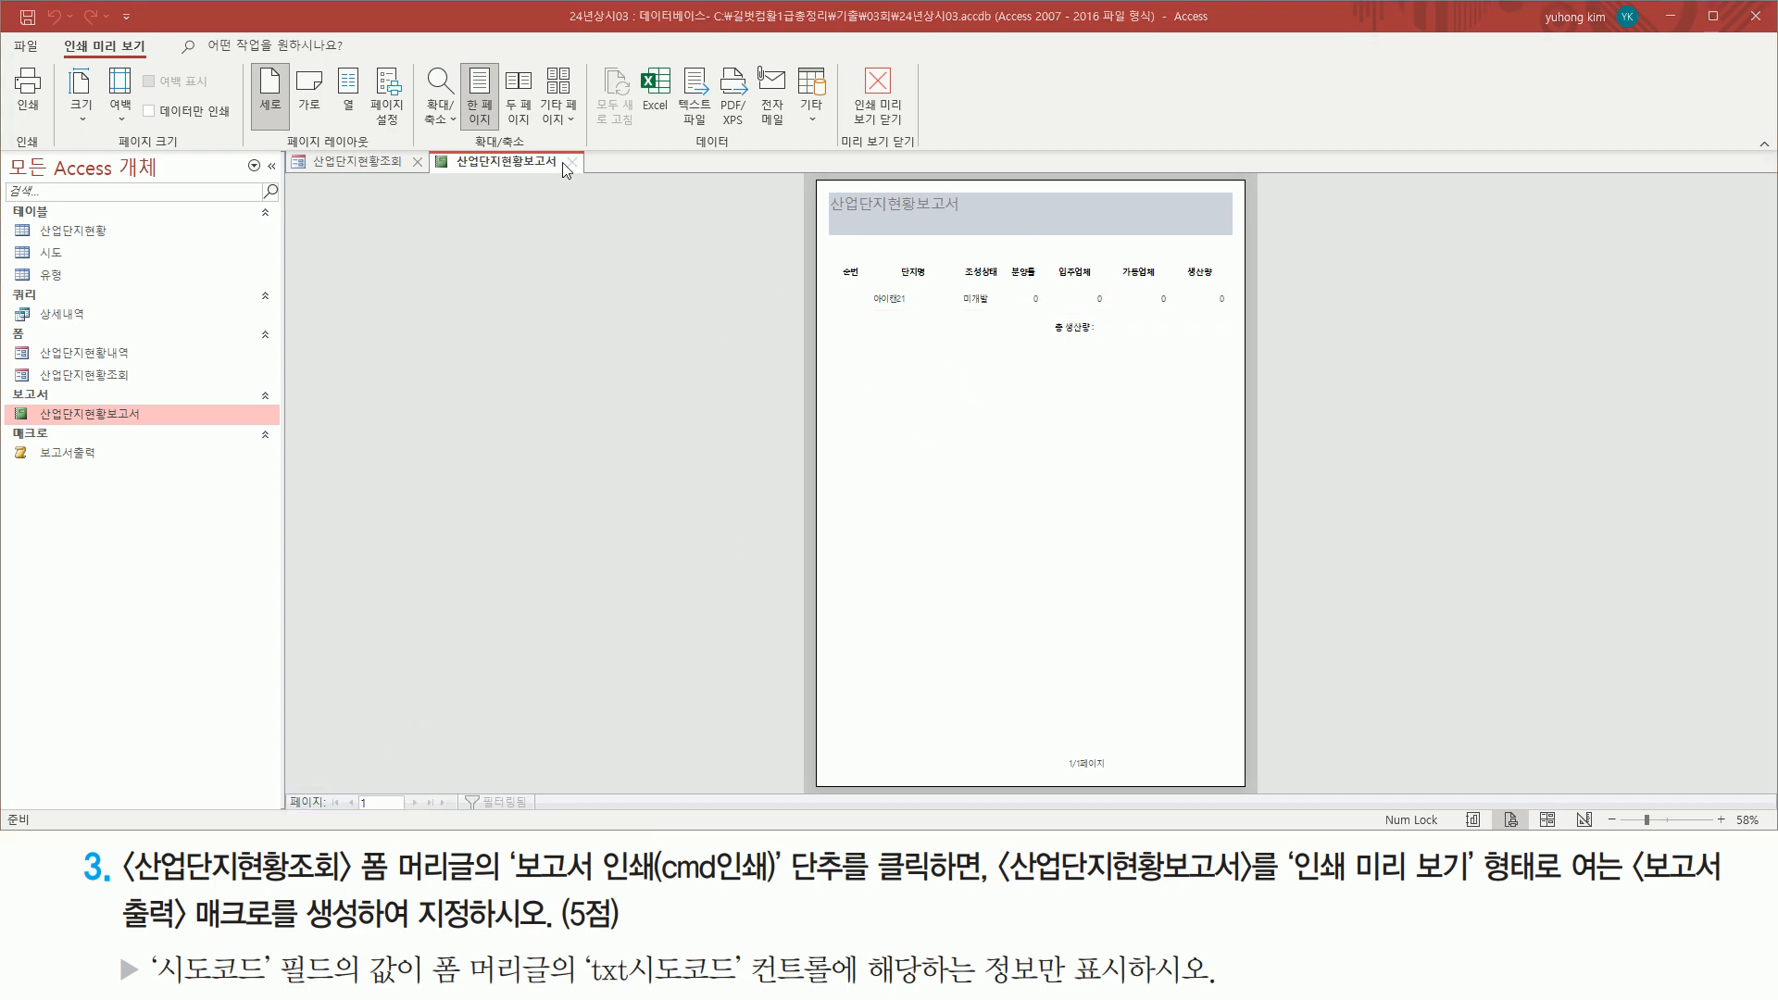
pyautogui.click(877, 92)
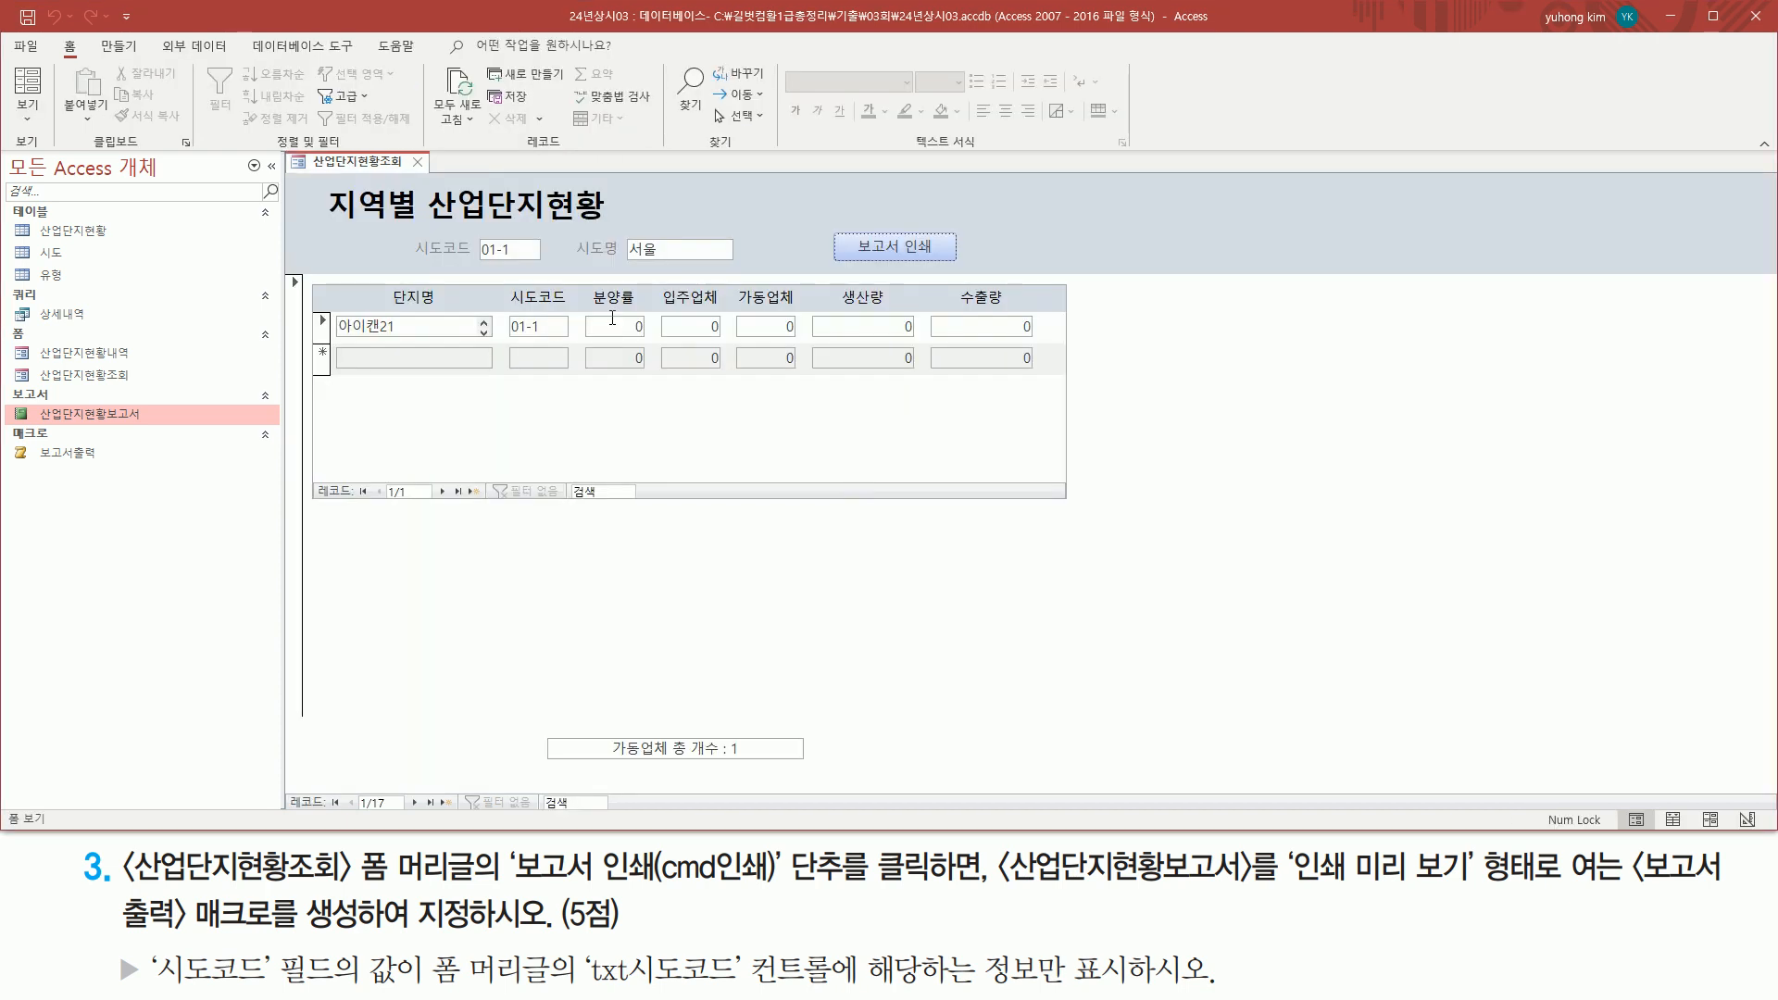
# Step: Advance the main form to the 부산 record (시도코드 02-2) and run the 보고서 인쇄 button for it
pyautogui.click(413, 802)
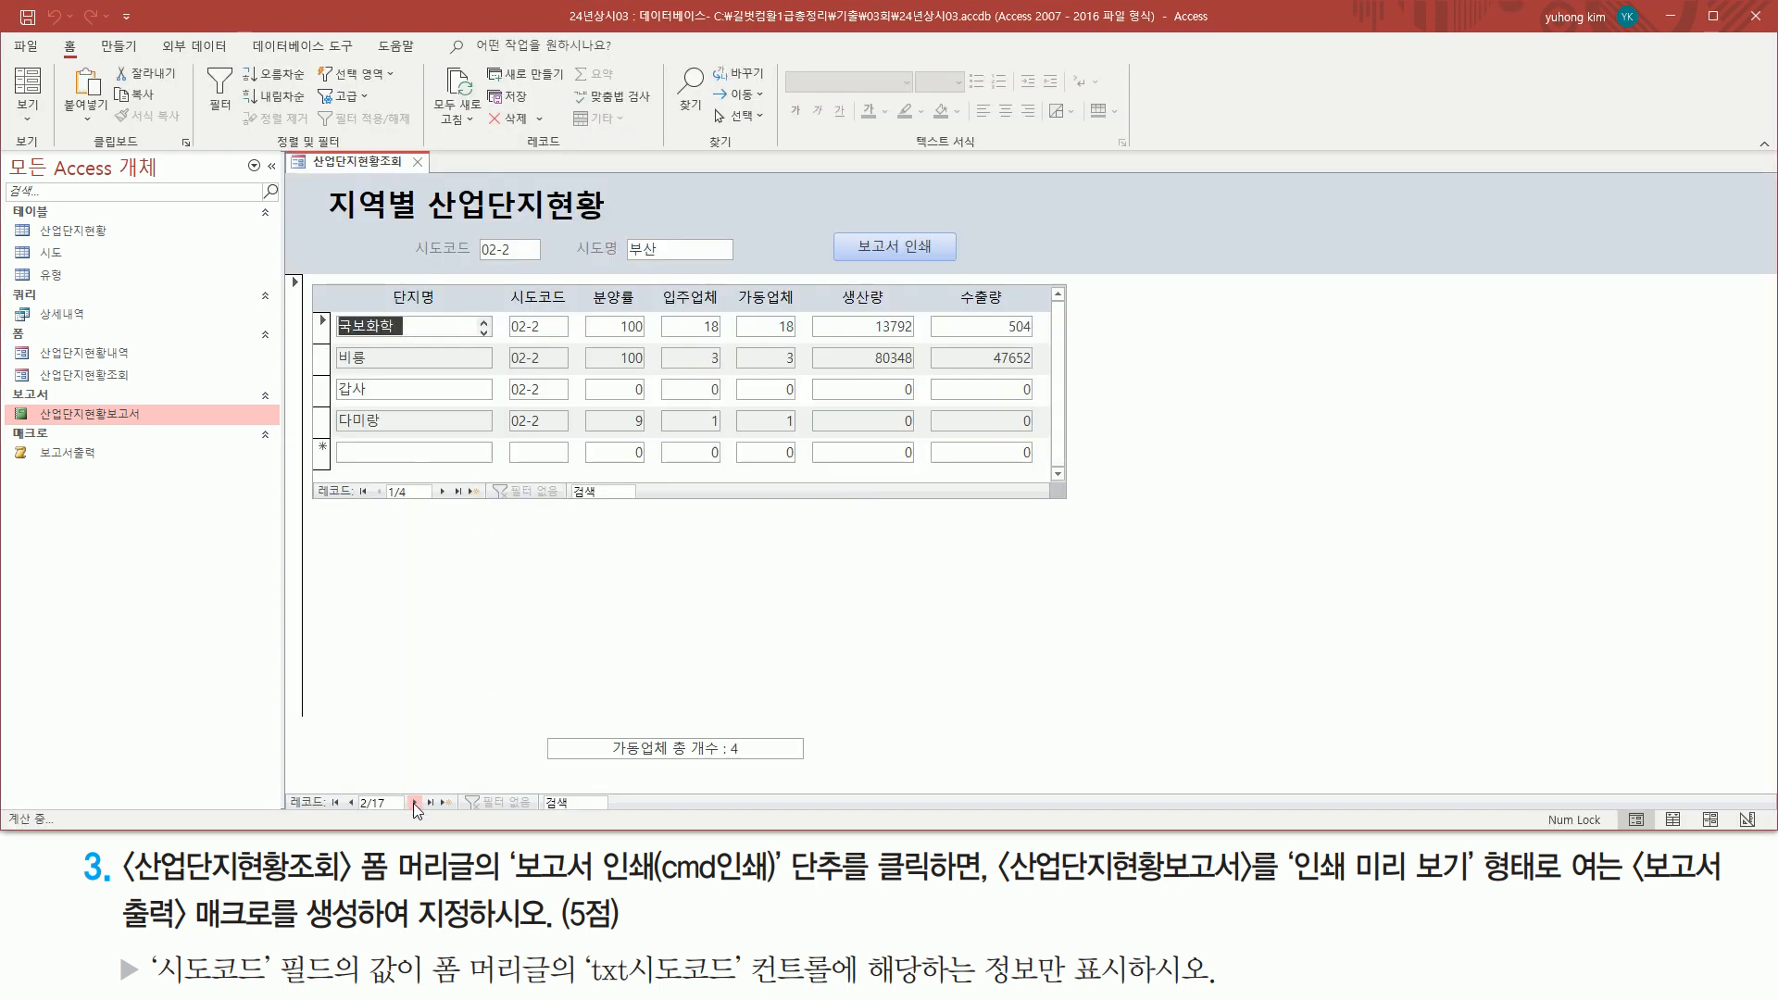
pyautogui.moveTo(329, 305)
pyautogui.mouseDown()
pyautogui.moveTo(531, 423)
pyautogui.moveTo(1036, 436)
pyautogui.mouseUp()
pyautogui.press('Delete')
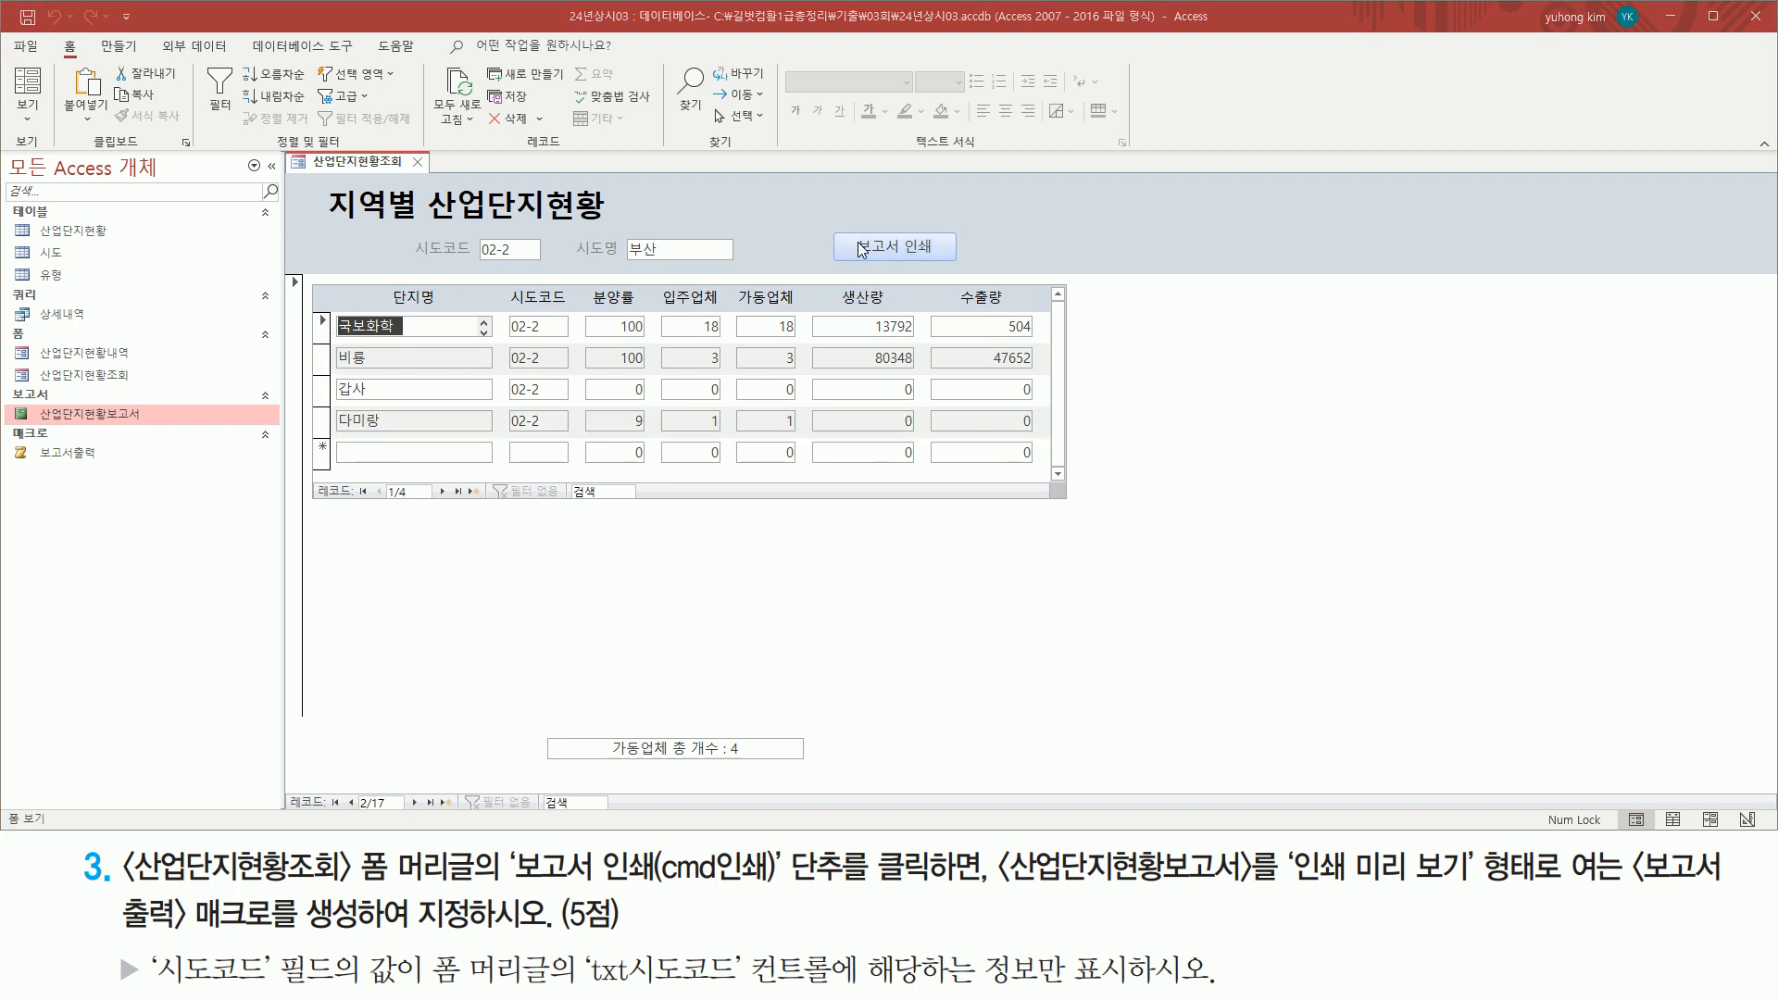
pyautogui.moveTo(835, 242); pyautogui.dragTo(977, 268)
pyautogui.click(914, 243)
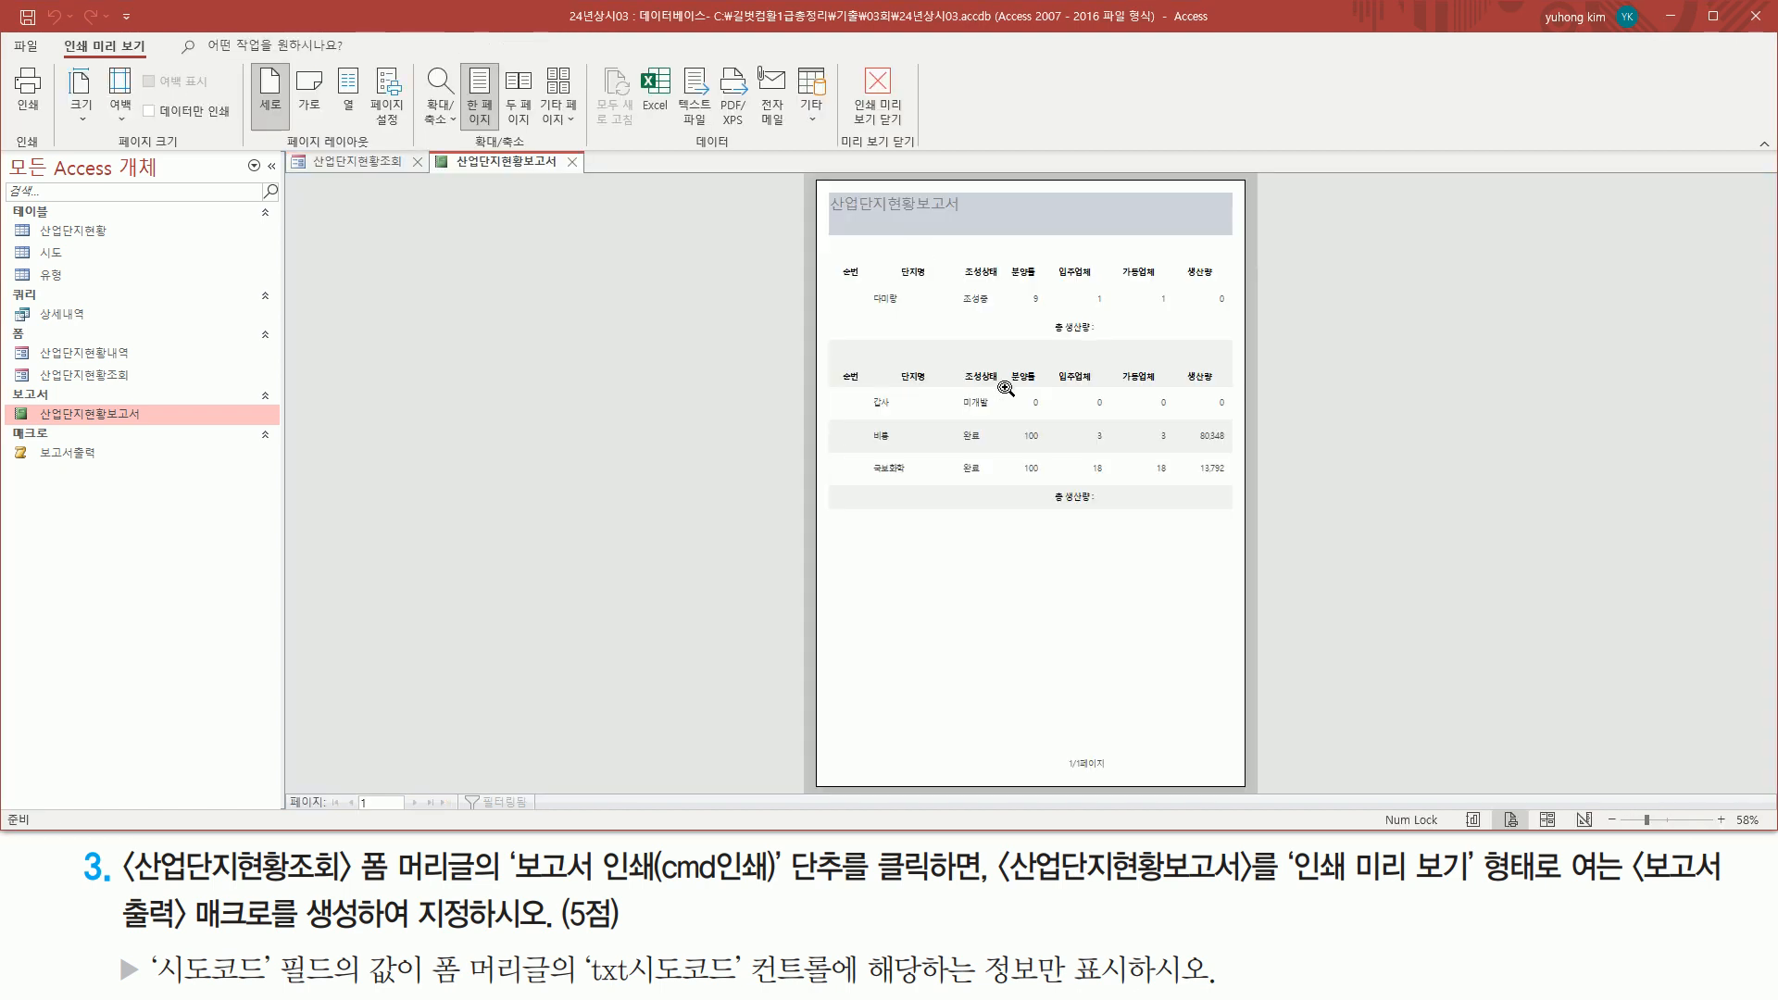
# Step: Compare the previewed report's rows with the 부산 records of the form, and close the print preview
pyautogui.moveTo(862, 283); pyautogui.dragTo(1211, 304)
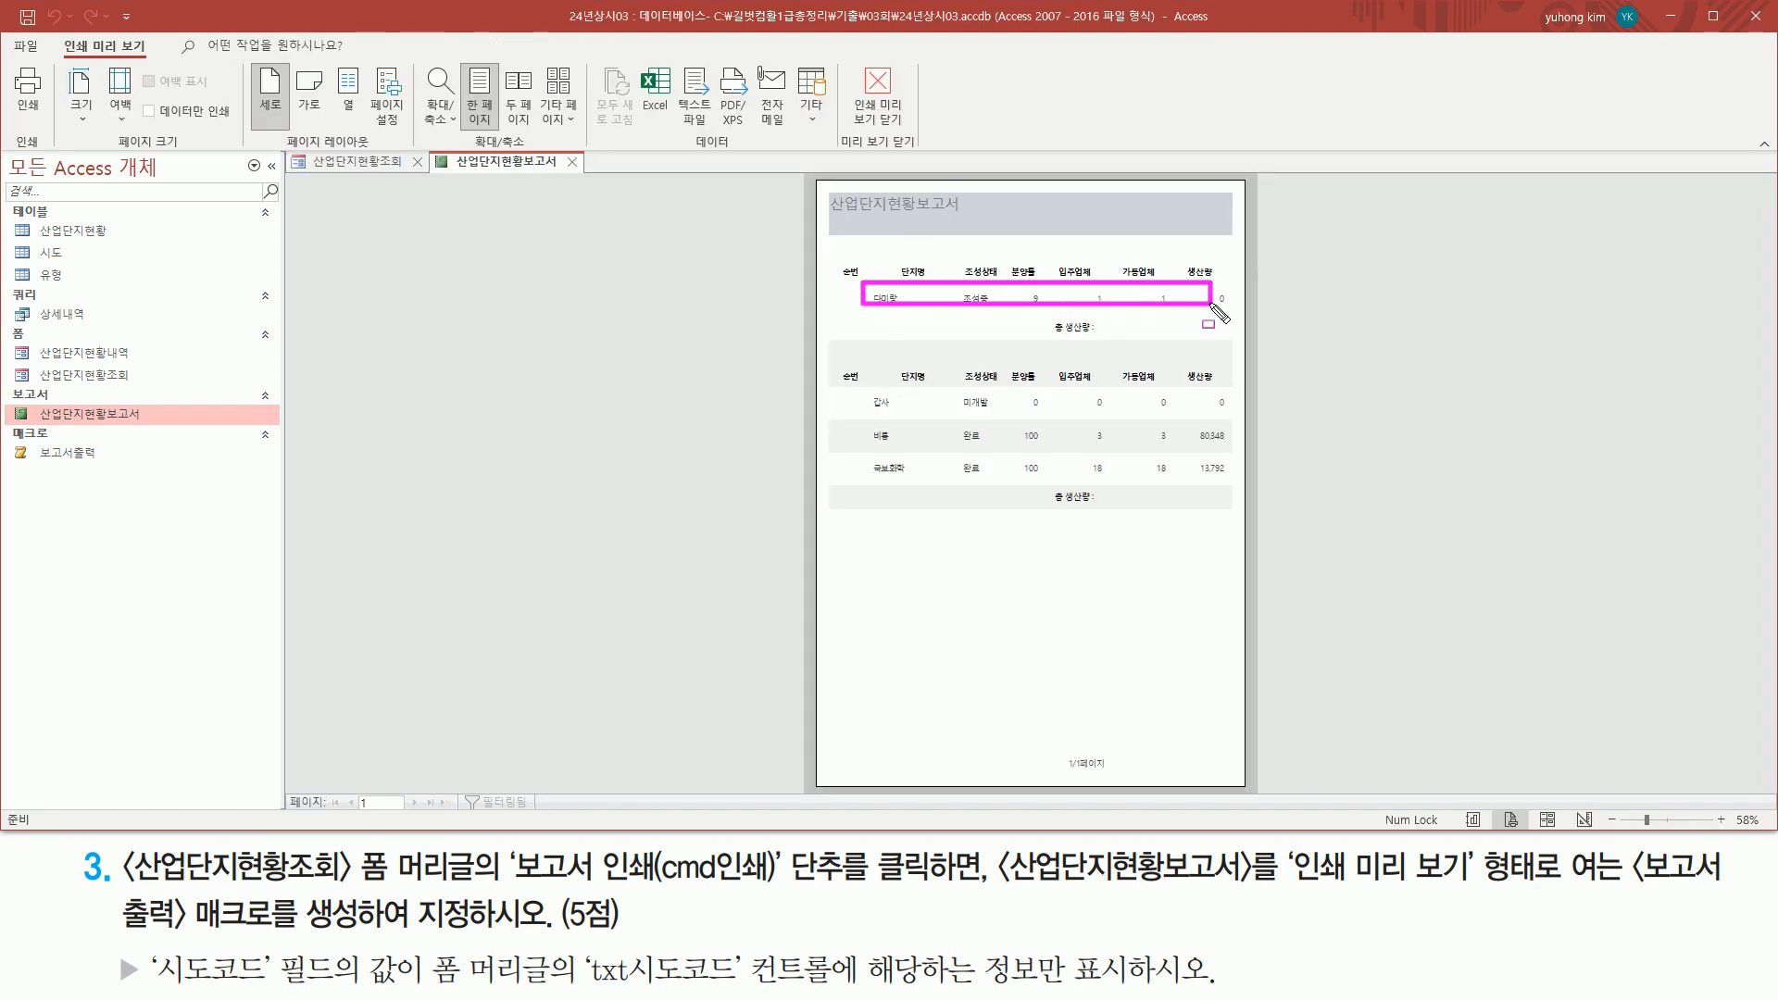
pyautogui.moveTo(849, 387); pyautogui.dragTo(1230, 411)
pyautogui.moveTo(844, 422); pyautogui.dragTo(1255, 458)
pyautogui.moveTo(853, 460)
pyautogui.mouseDown()
pyautogui.moveTo(889, 483)
pyautogui.moveTo(1230, 484)
pyautogui.mouseUp()
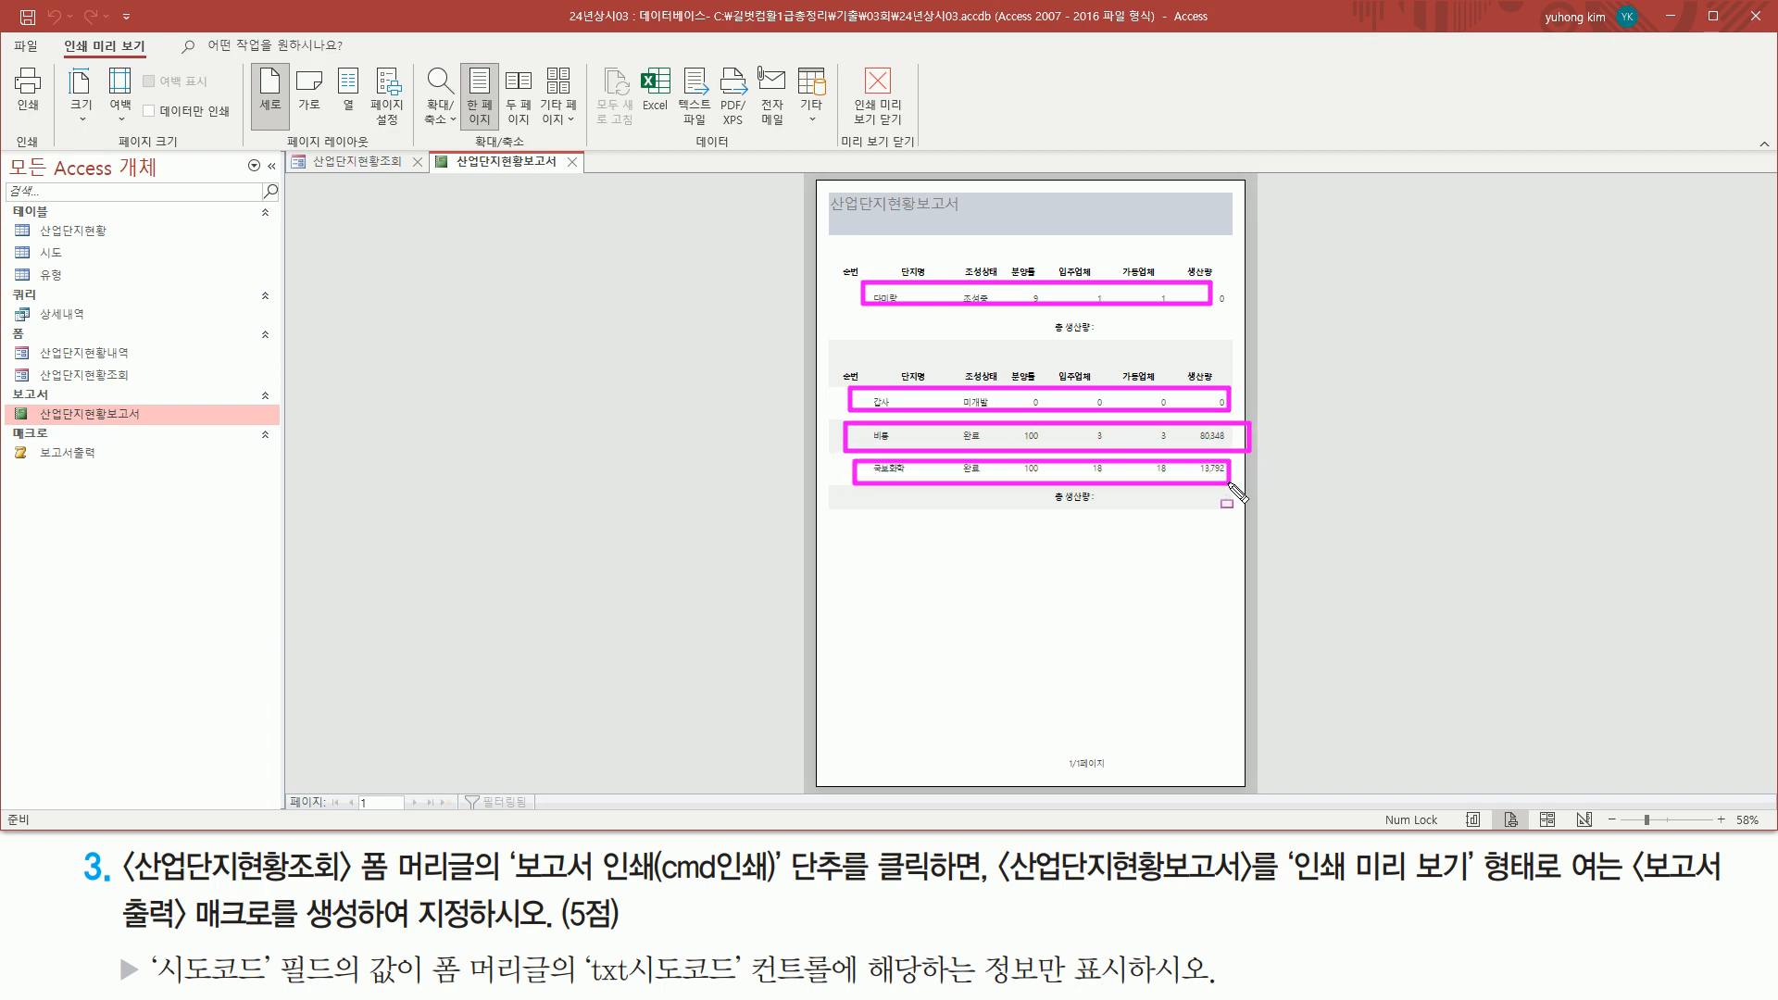
pyautogui.press('Escape')
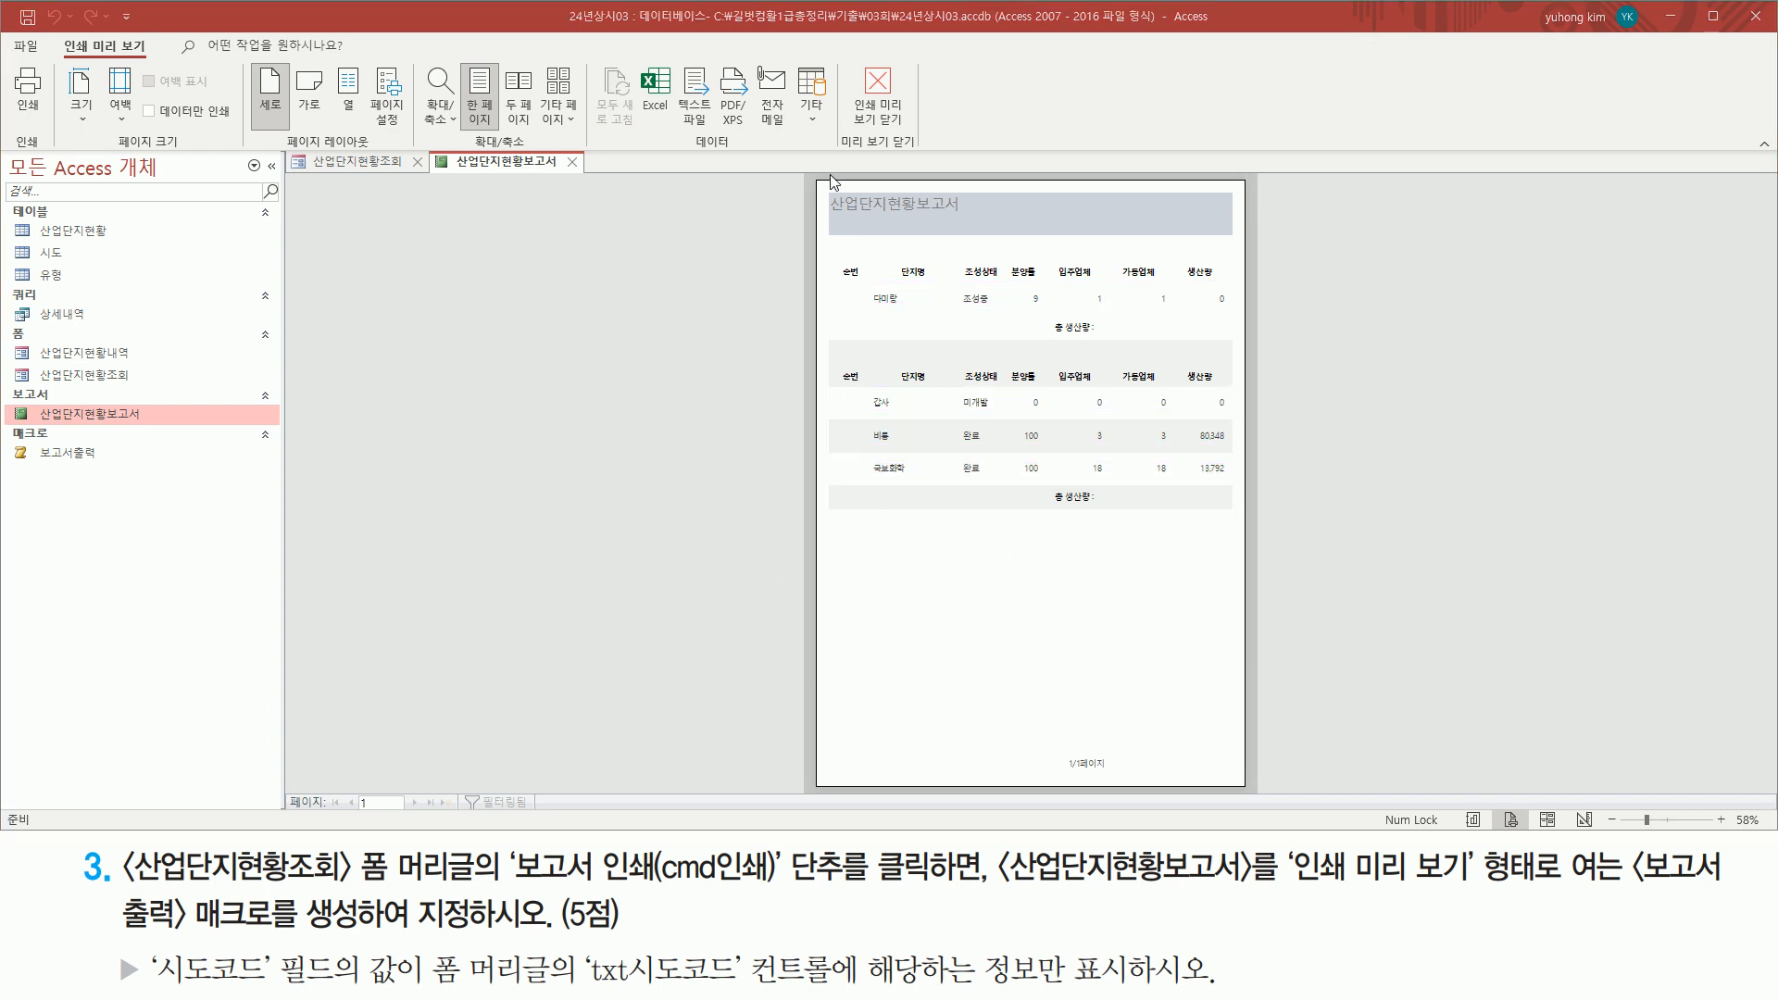
pyautogui.moveTo(847, 57); pyautogui.dragTo(922, 157)
pyautogui.press('Escape')
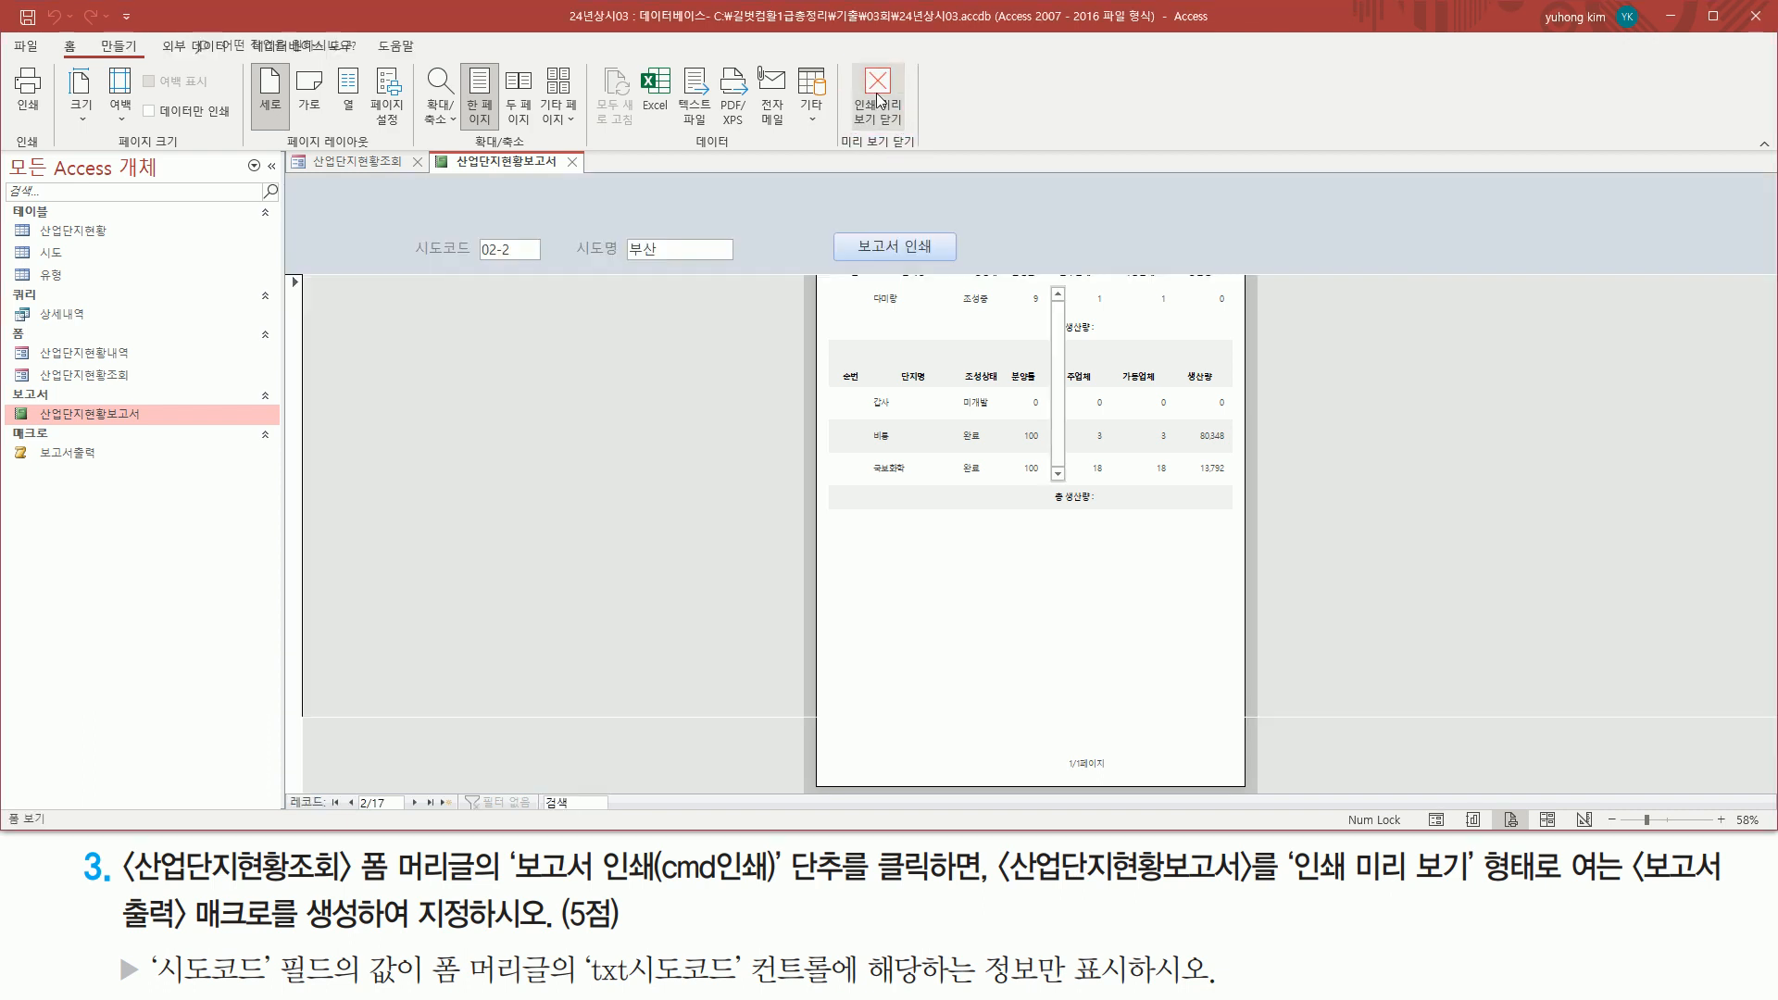
pyautogui.click(878, 101)
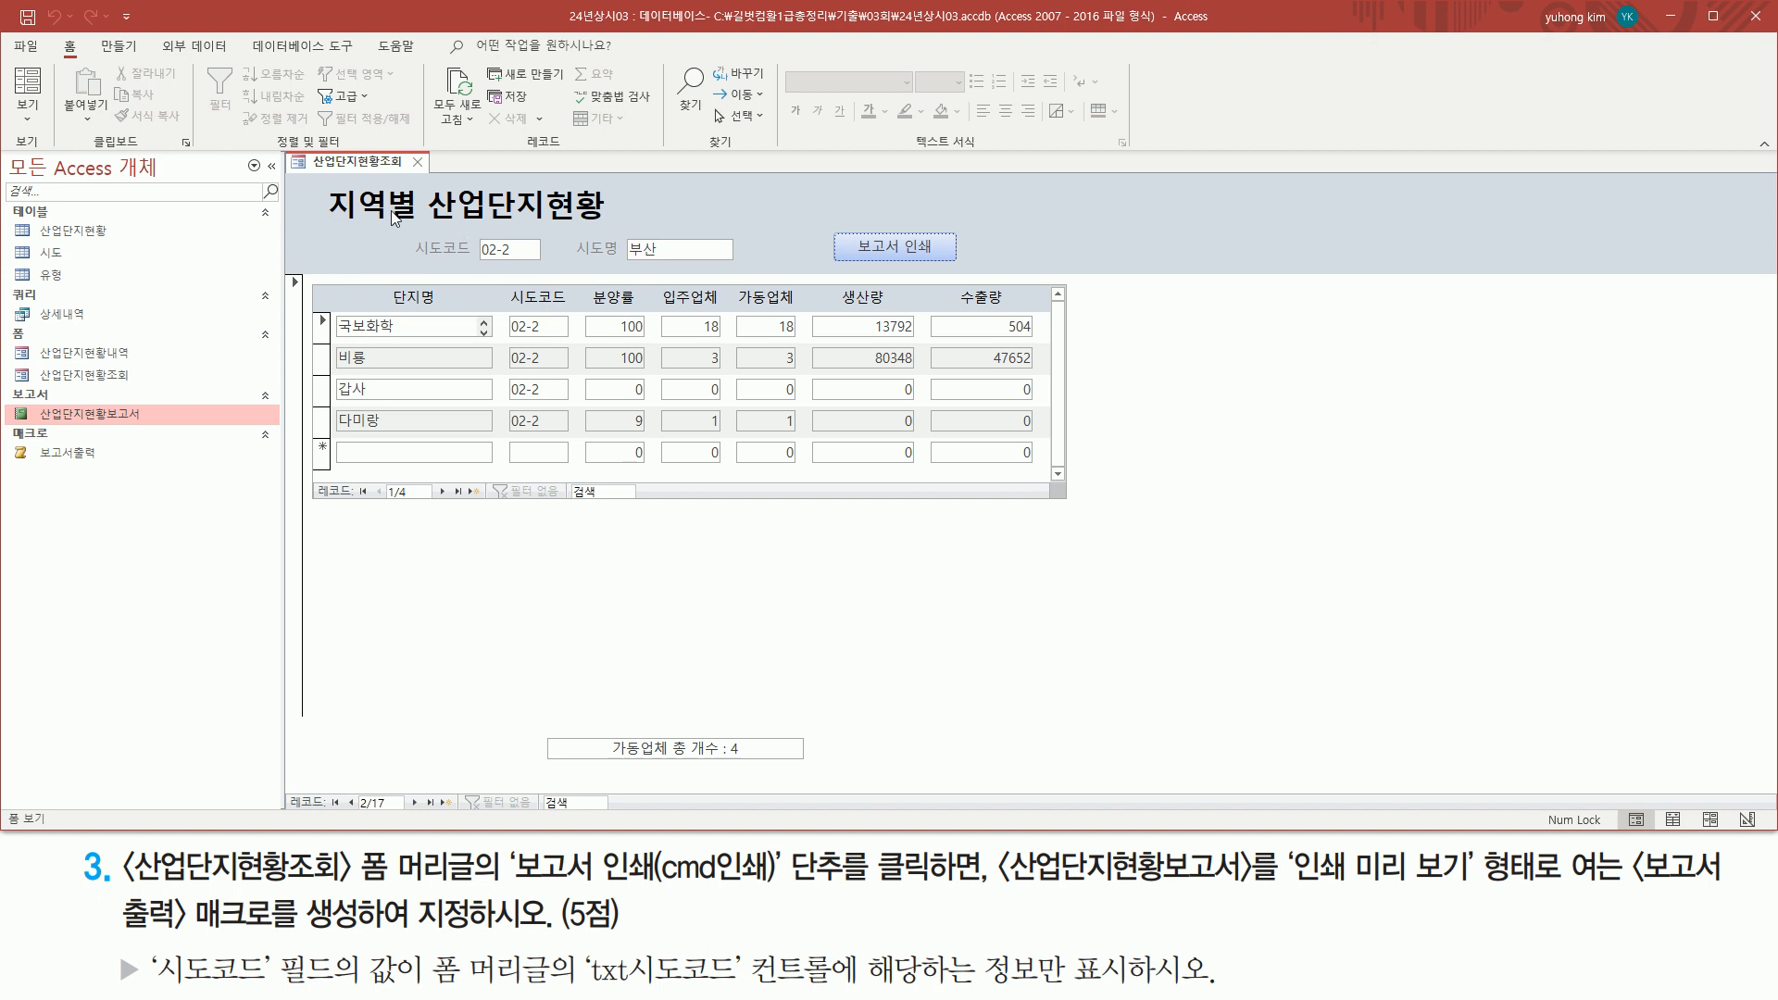
# Step: Close the 산업단지현황조회 form and save its design changes
pyautogui.hotkey('ctrl', '2')
pyautogui.press('Escape')
pyautogui.click(417, 162)
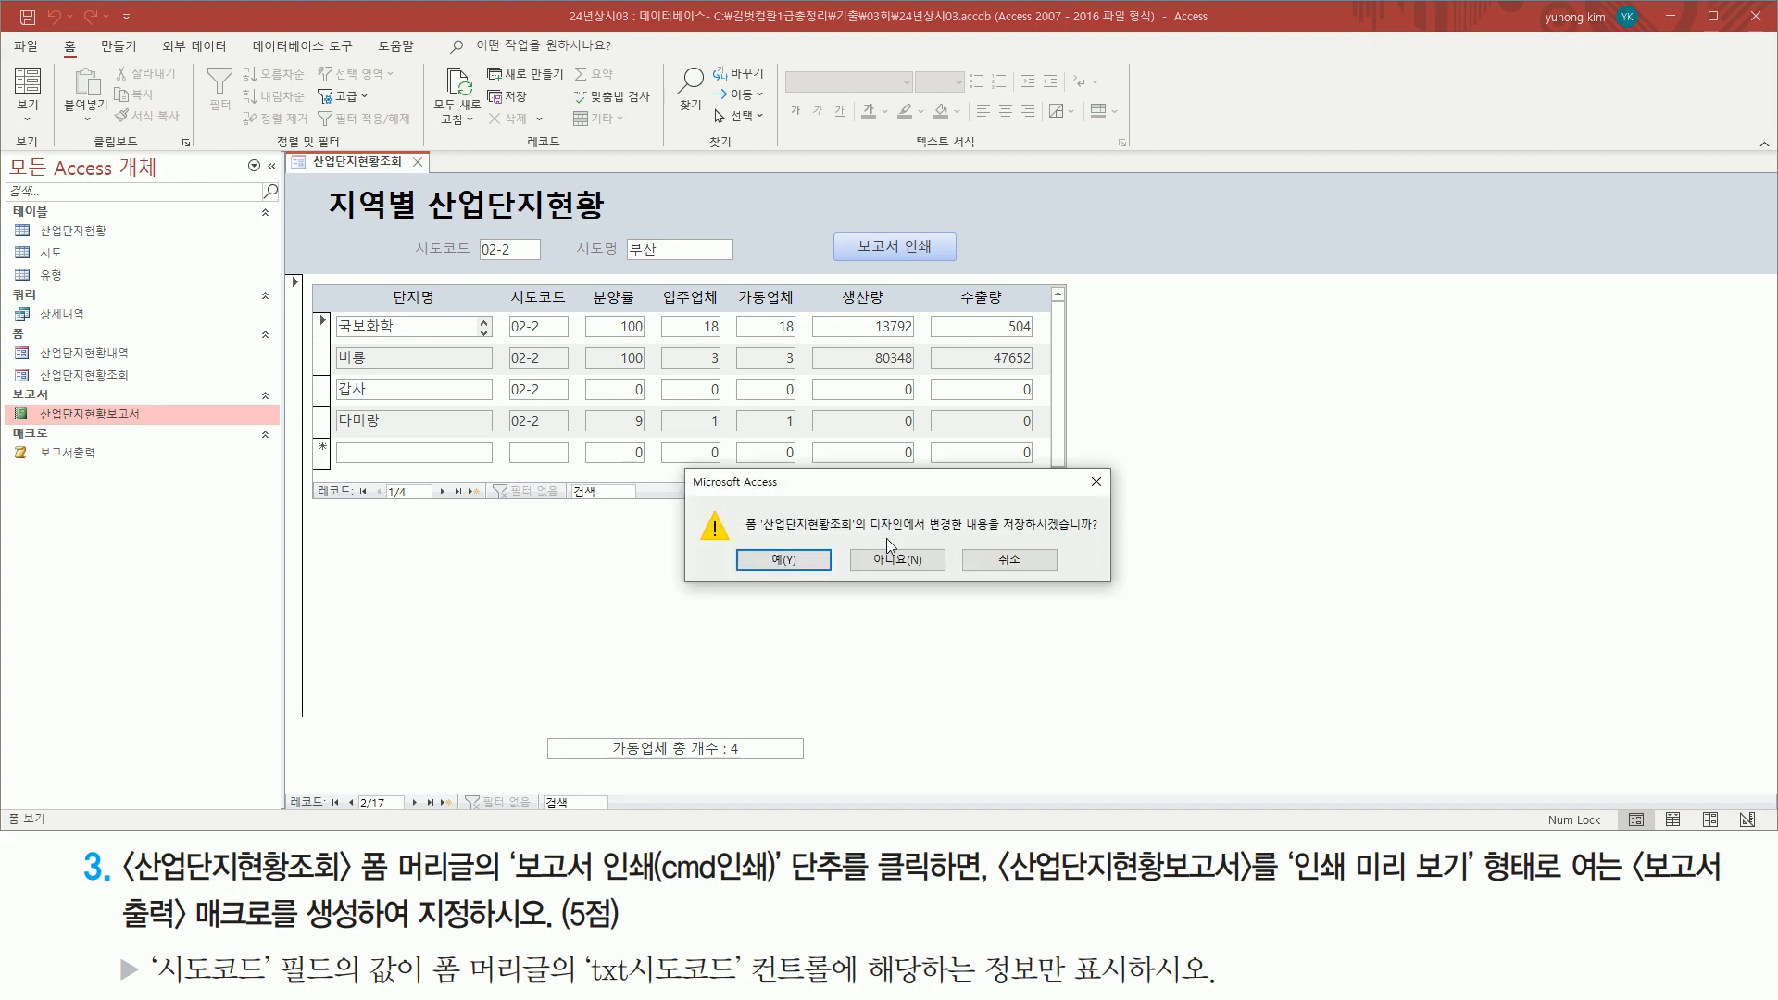
pyautogui.hotkey('ctrl', '2')
pyautogui.moveTo(753, 545); pyautogui.dragTo(802, 579)
pyautogui.press('Escape')
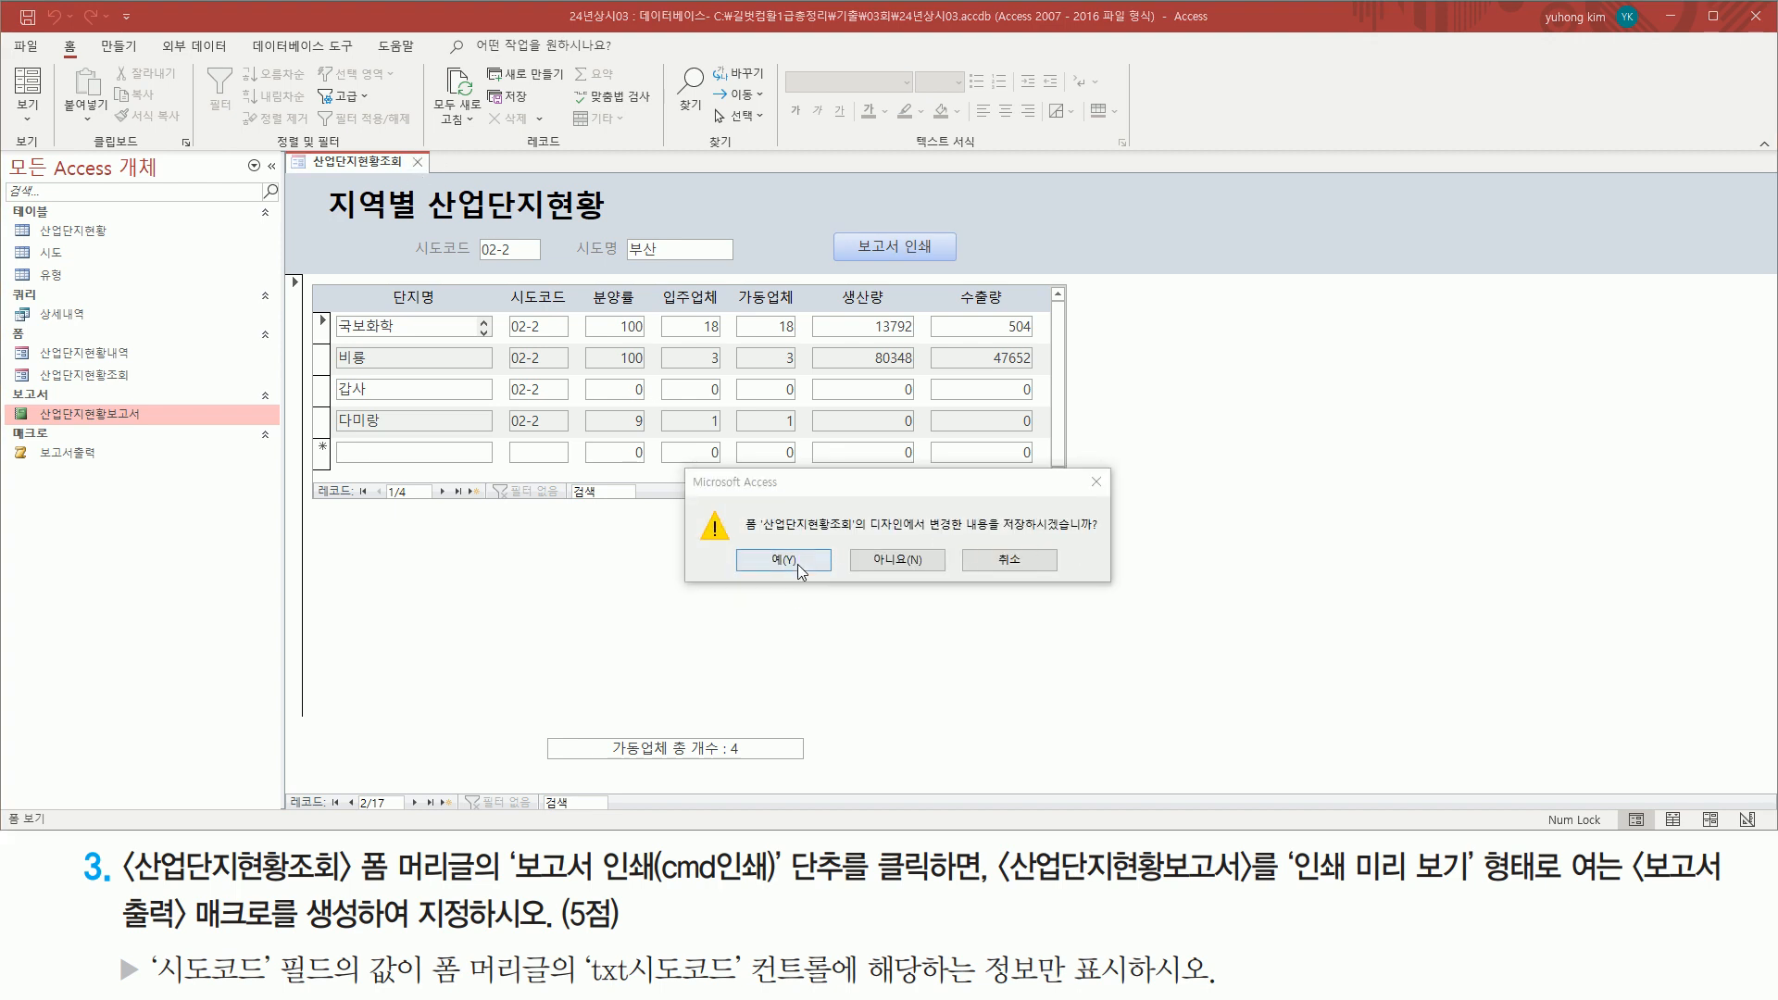
pyautogui.click(783, 561)
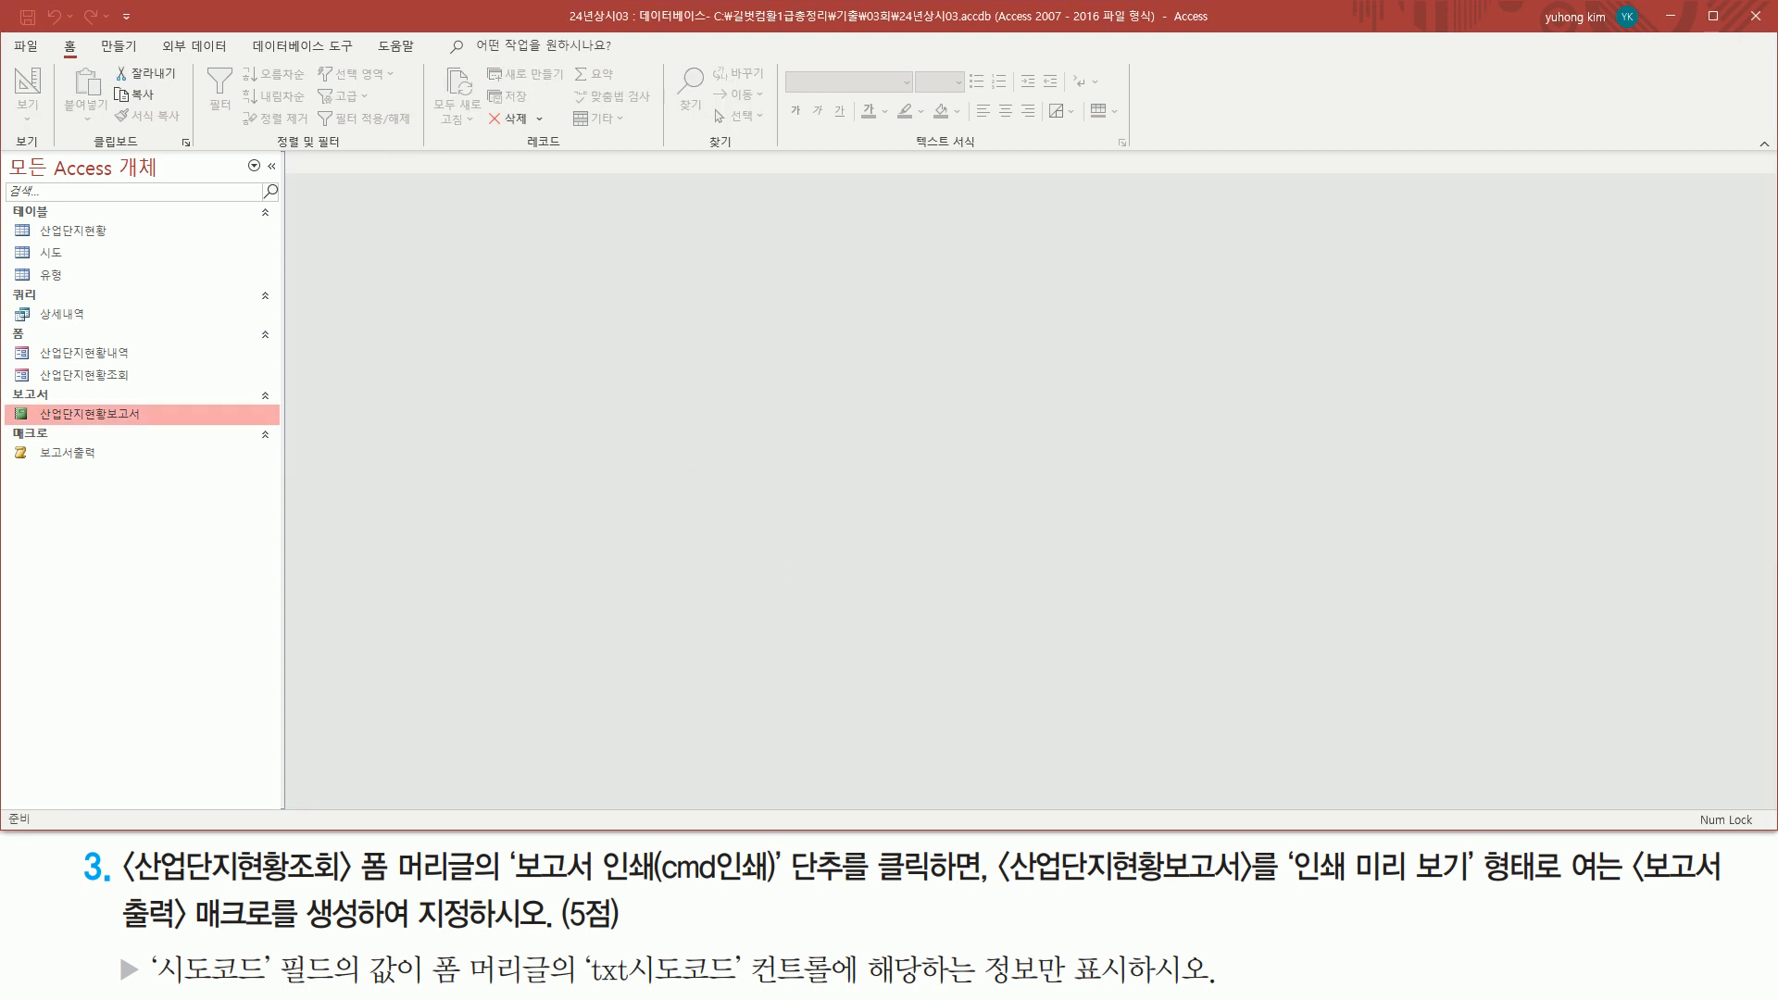